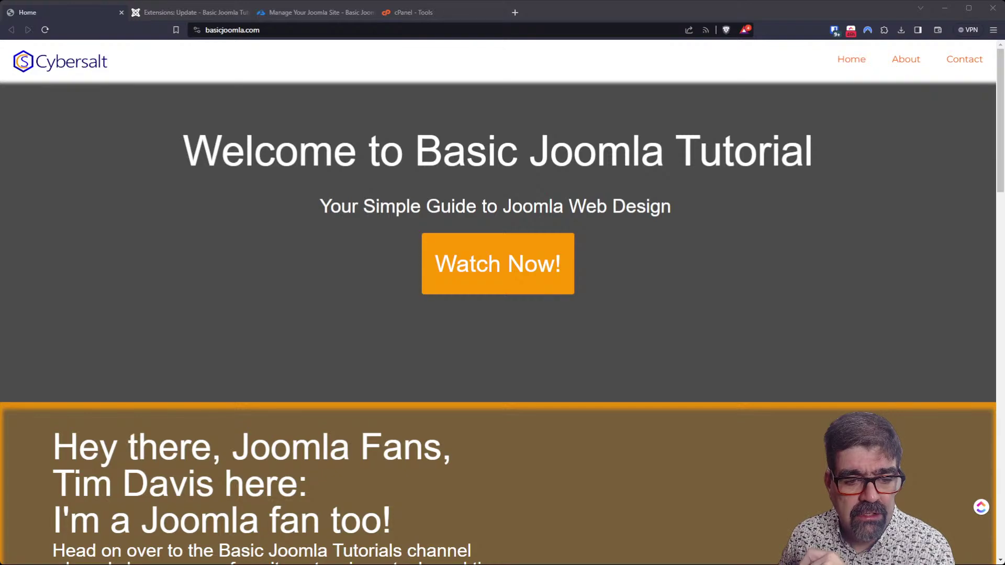
Scroll the front-end home page, then bring the administrator's Extensions: Update page to the front.
scroll(502, 314, "down", 10)
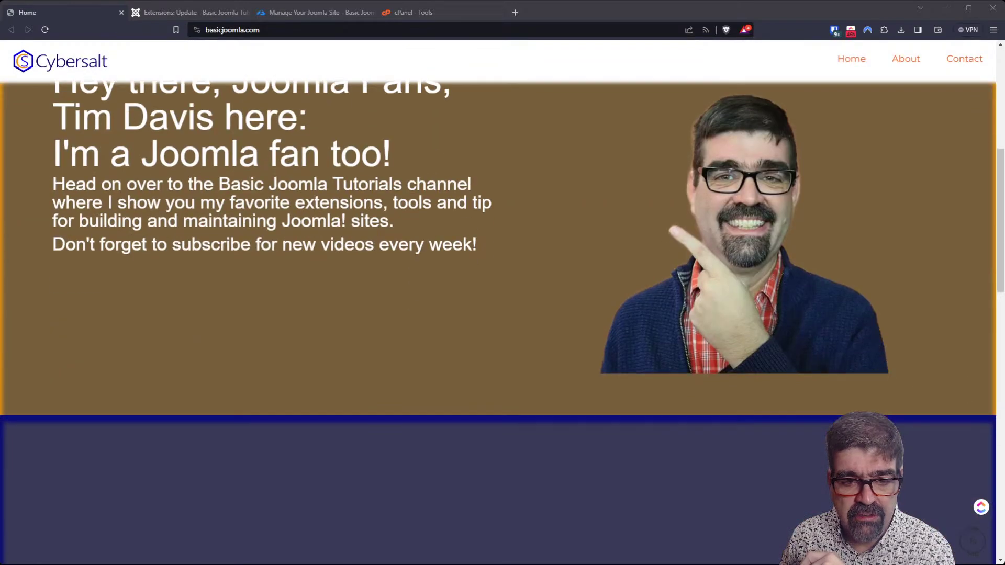
scroll(502, 314, "down", 4)
scroll(502, 314, "down", 5)
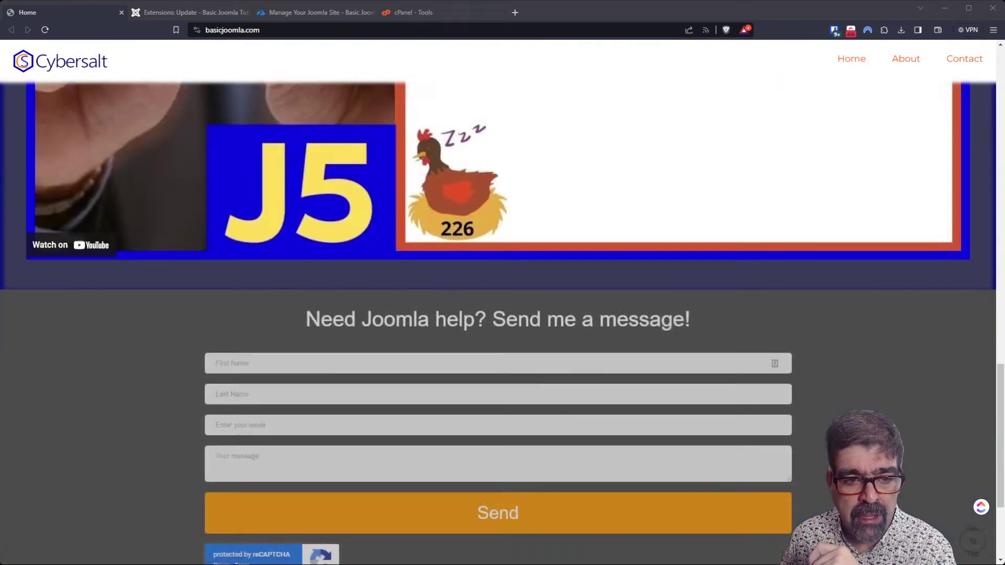
scroll(502, 314, "up", 5)
scroll(502, 314, "down", 8)
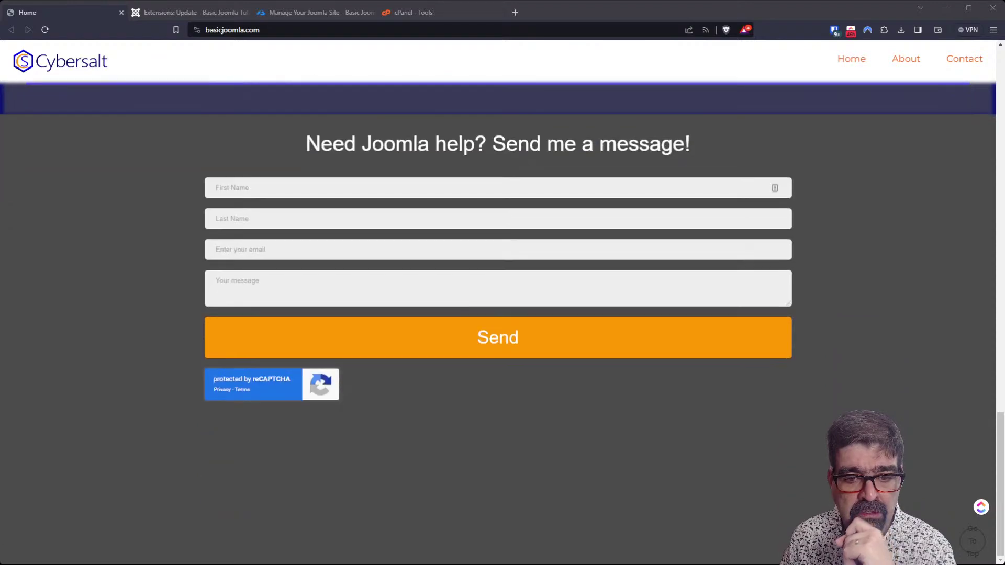
scroll(502, 314, "up", 20)
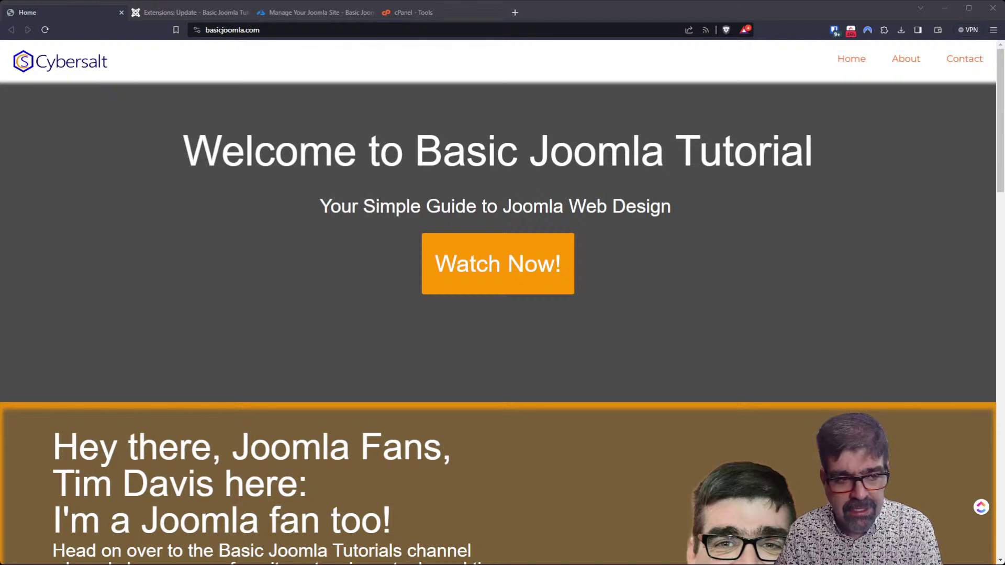
scroll(503, 302, "down", 2)
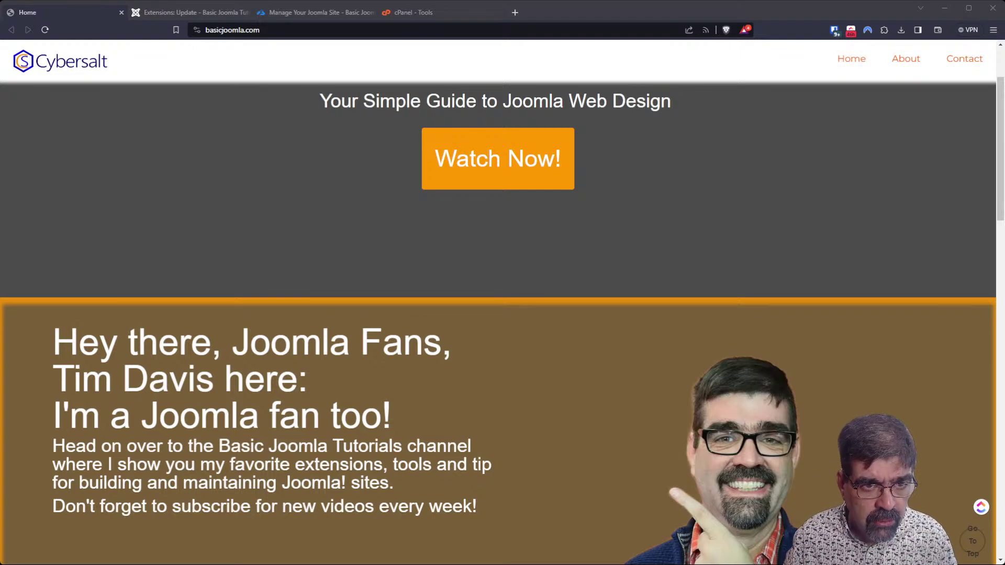
left_click(193, 12)
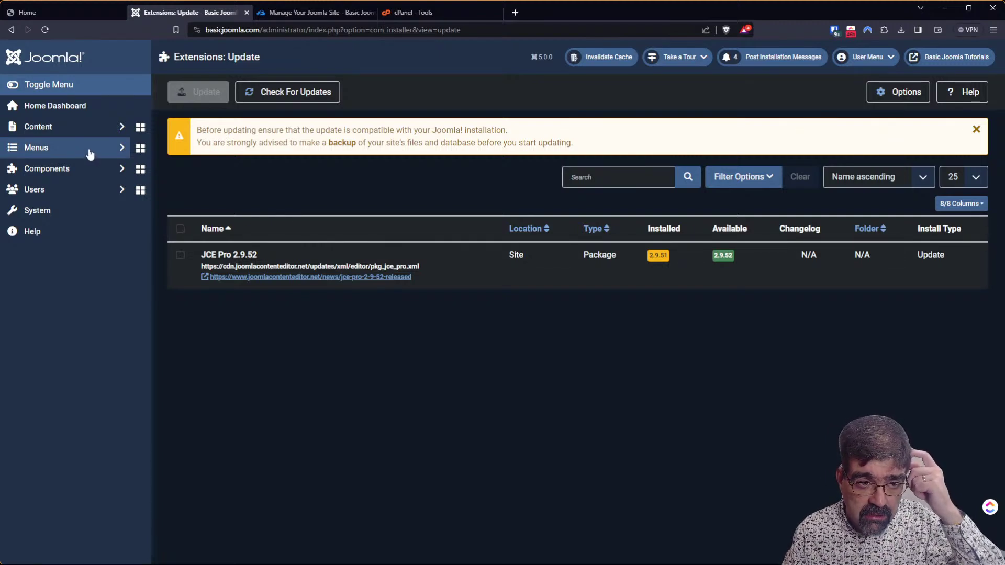
Return to the Home Dashboard and open the Plugins manager from its tile.
left_click(74, 118)
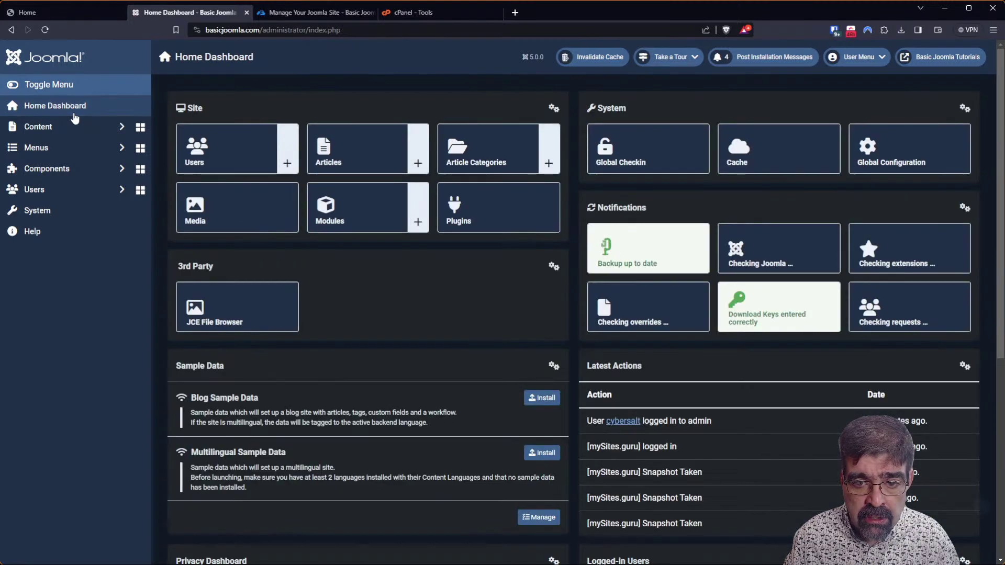
left_click(493, 222)
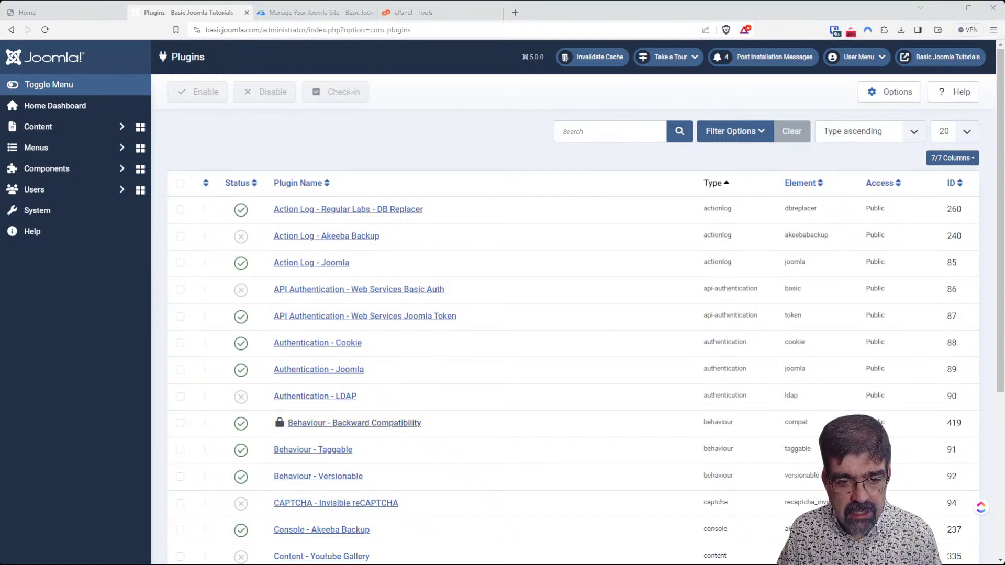
Check in the locked Behaviour - Backward Compatibility plugin.
left_click(279, 422)
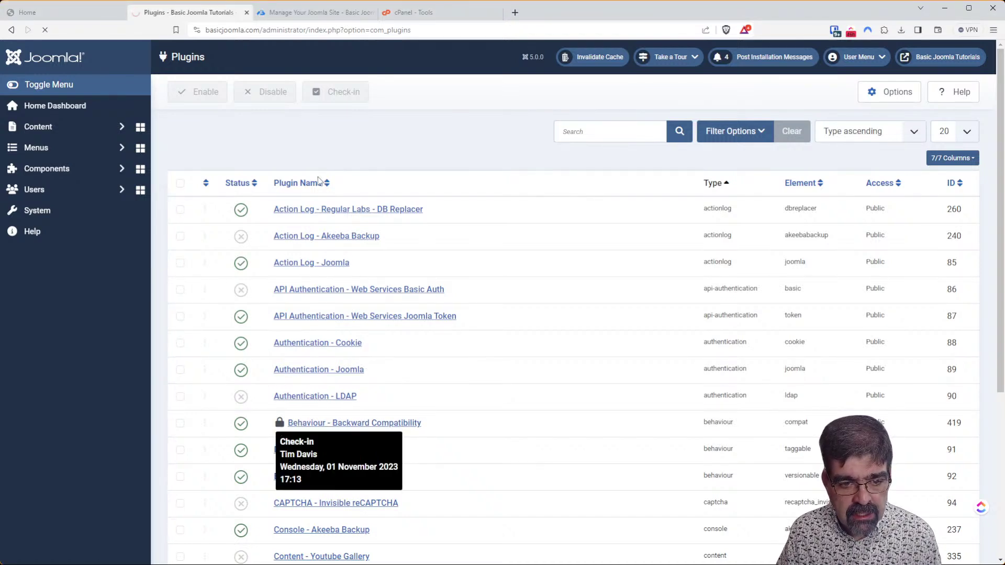
scroll(321, 232, "down", 2)
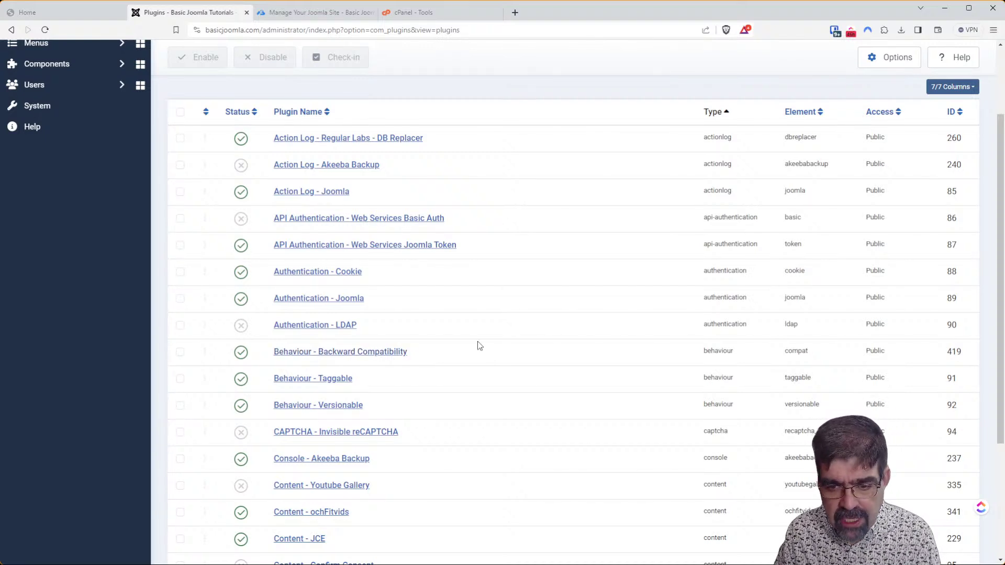
scroll(463, 344, "up", 2)
Filter the plugins by 'back' and open Behaviour - Backward Compatibility for editing.
left_click(613, 173)
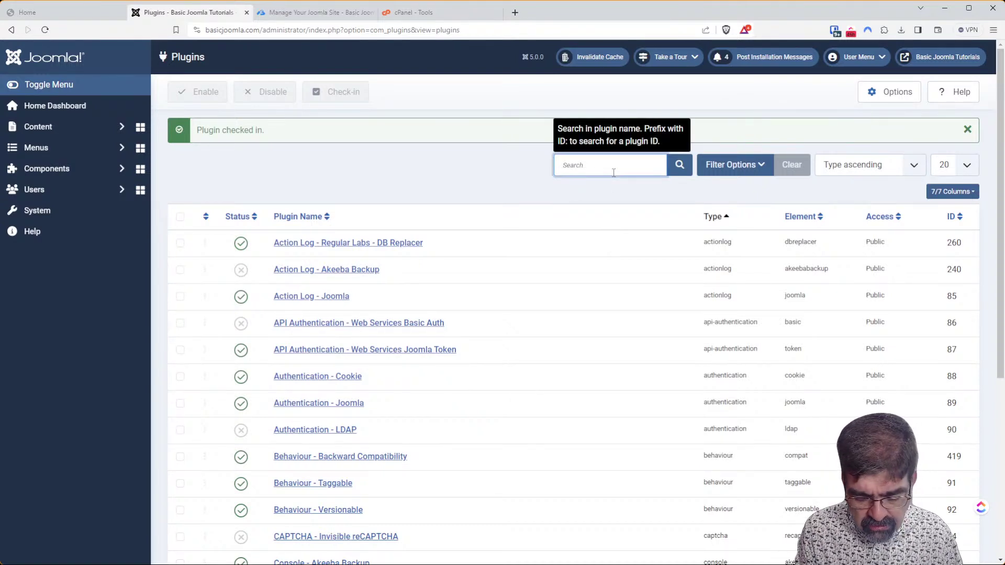
type("back")
key("Return")
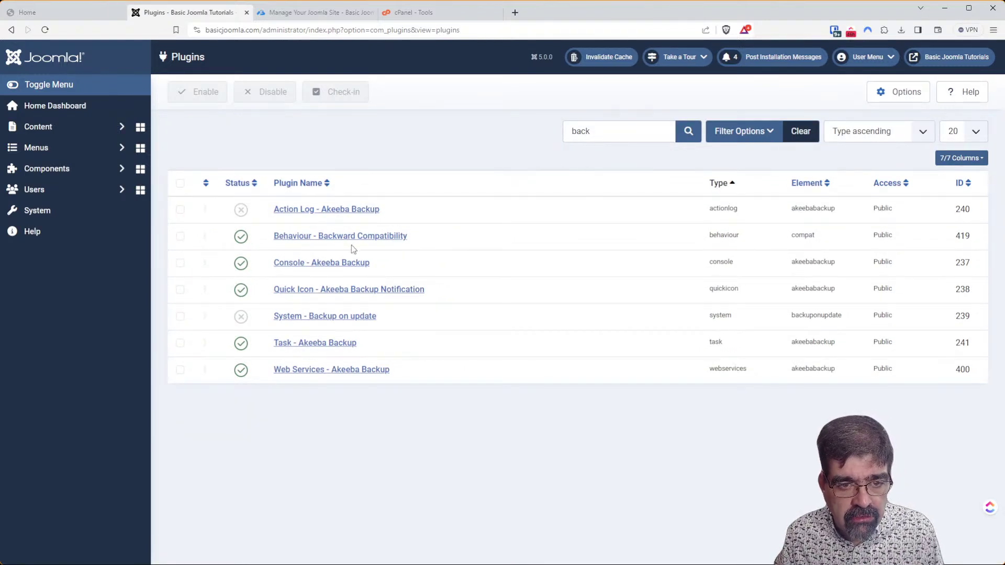
left_click(352, 238)
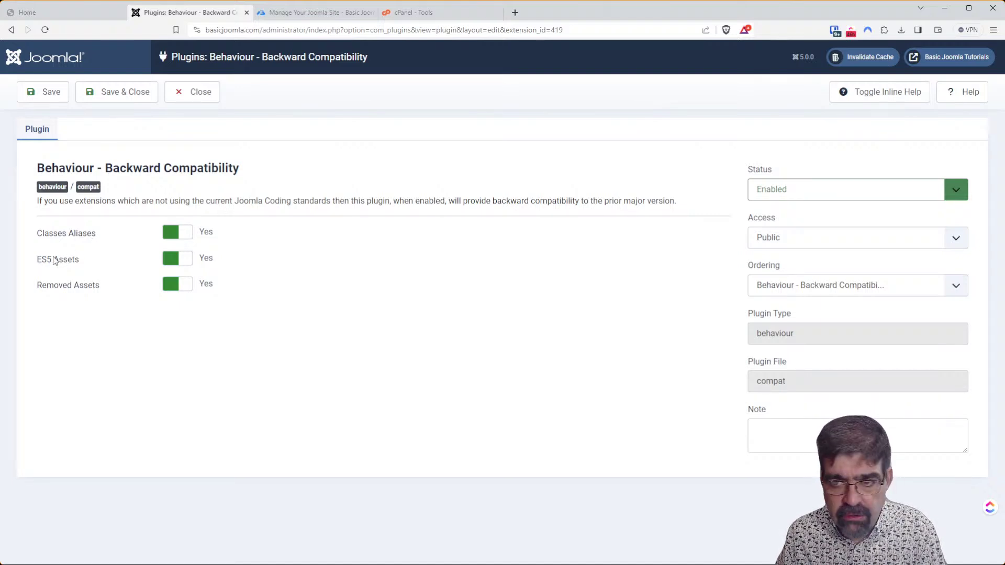
Show inline help for Classes Aliases, ES5 Assets and Removed Assets, then switch to mySites.guru.
left_click(857, 99)
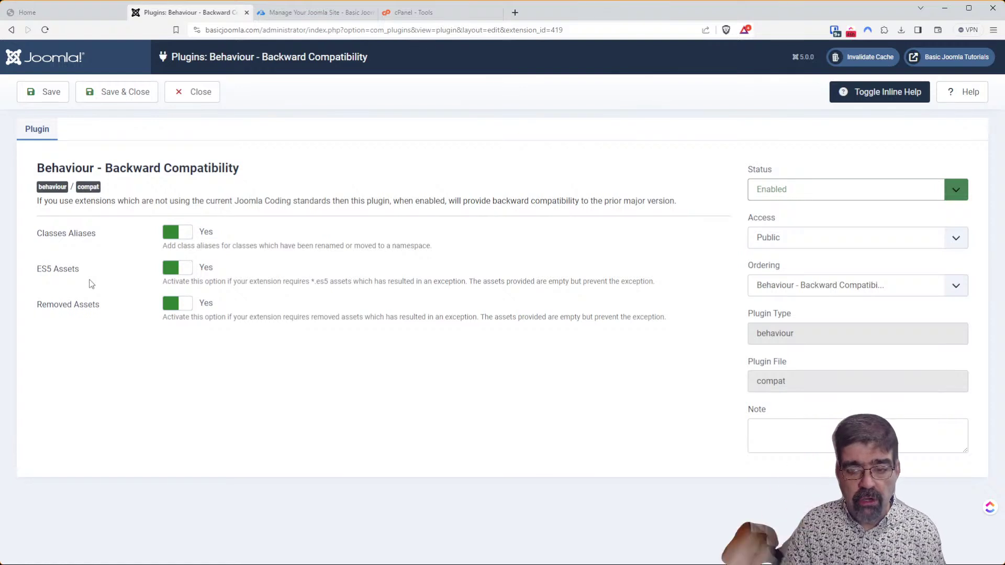
left_click(316, 14)
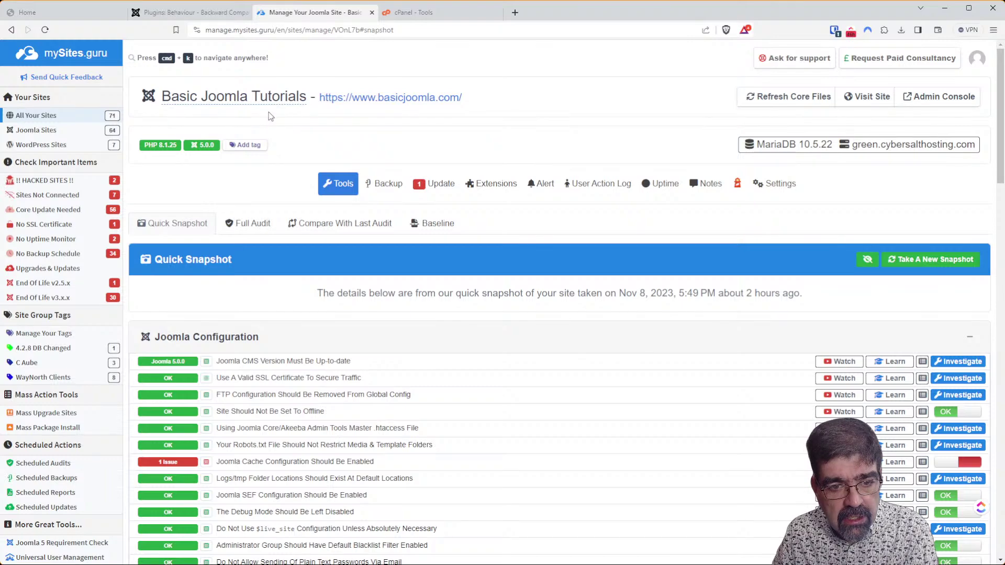
Mark the Template Module Position Preview Mode check as OK in the Quick Snapshot.
scroll(562, 180, "down", 3)
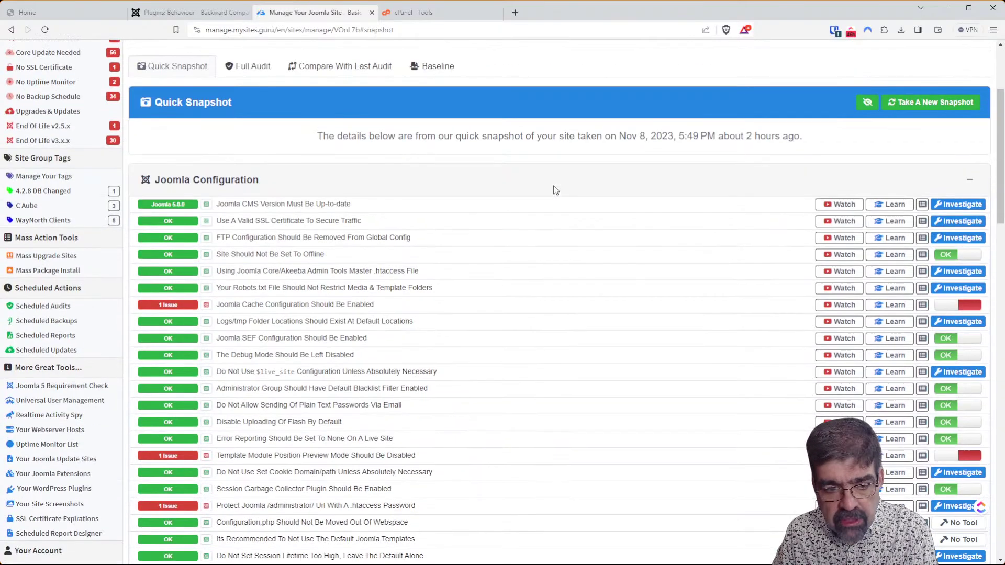
scroll(519, 215, "down", 6)
scroll(520, 215, "up", 6)
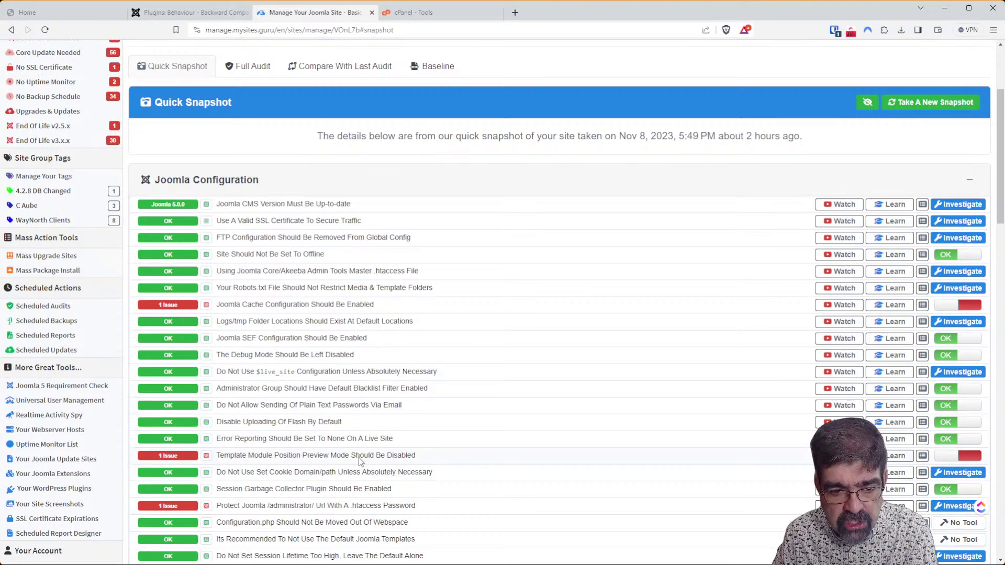
left_click(942, 460)
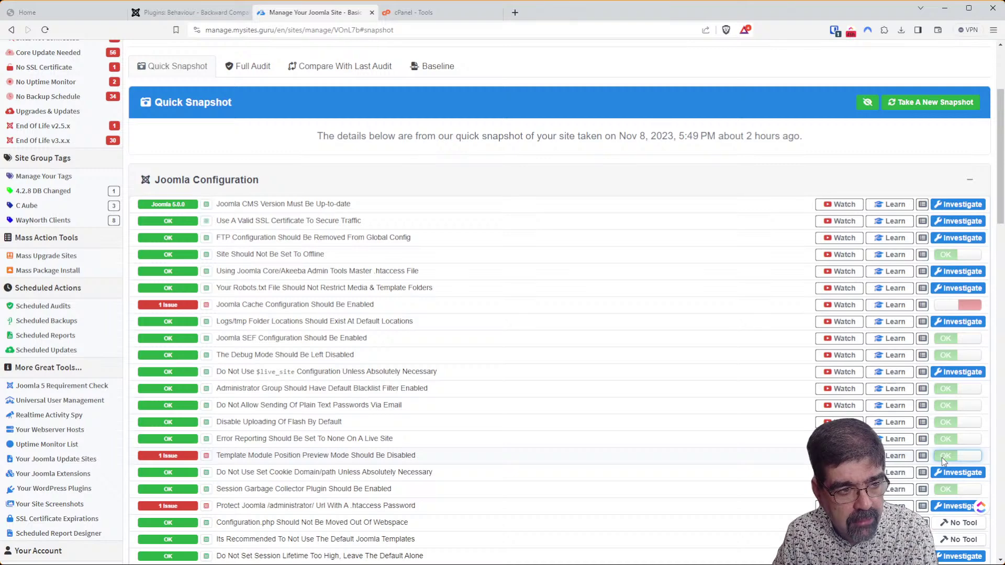
scroll(587, 347, "up", 3)
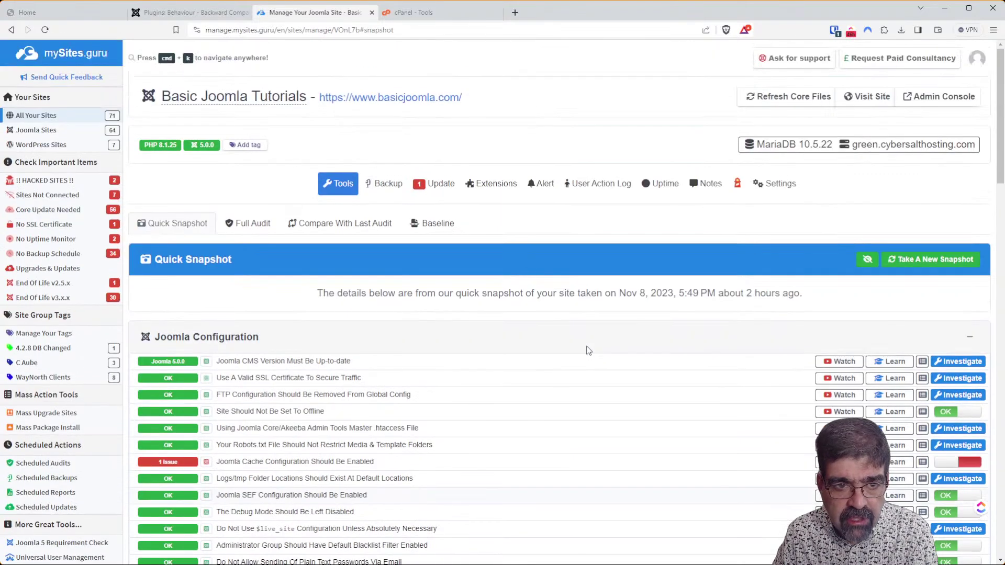
left_click(263, 227)
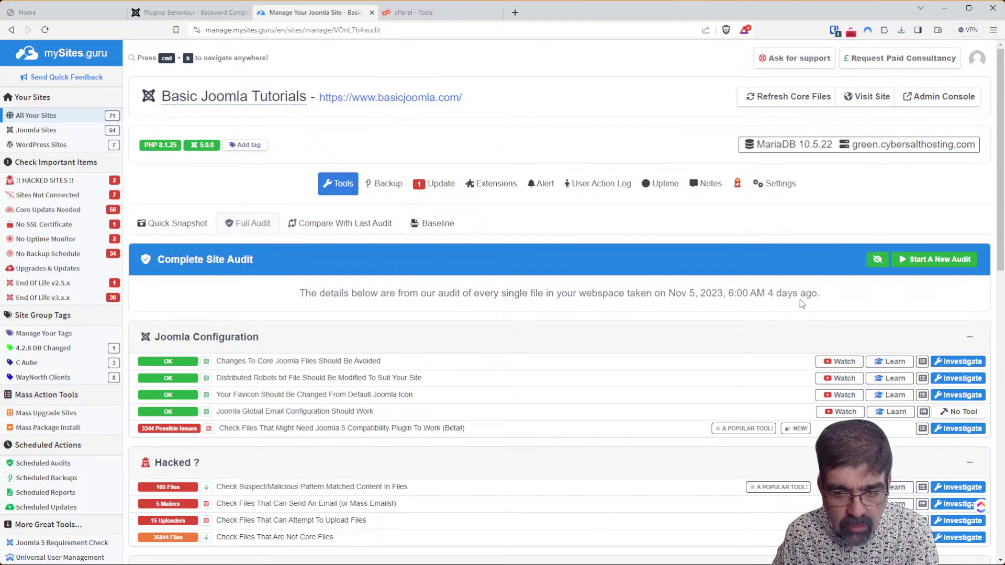
Scroll the Nov 5, 2023 Full Audit to review the compatibility and Hacked? findings.
scroll(565, 259, "down", 3)
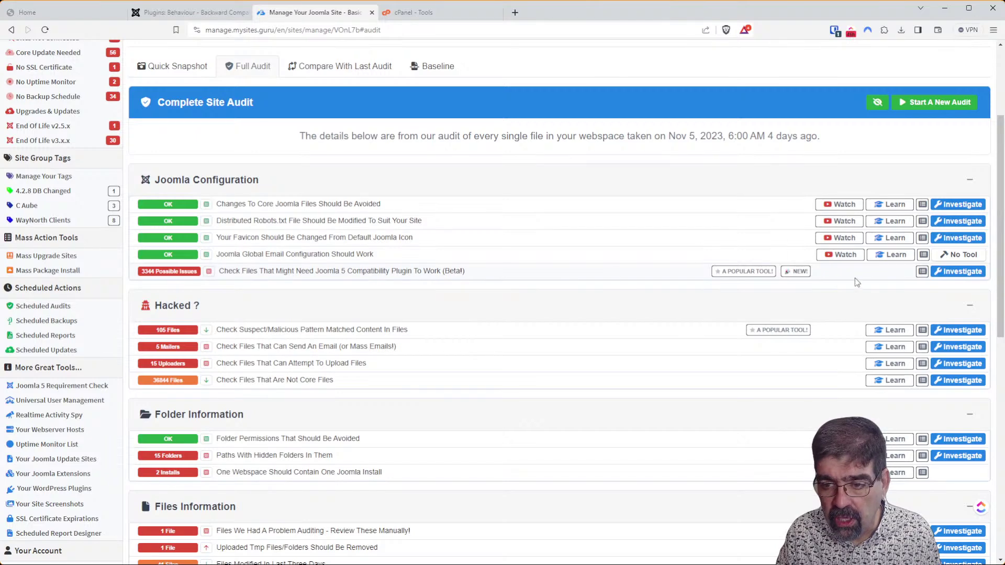
Investigate the files that may need the compatibility plugin and load another 100.
left_click(956, 279)
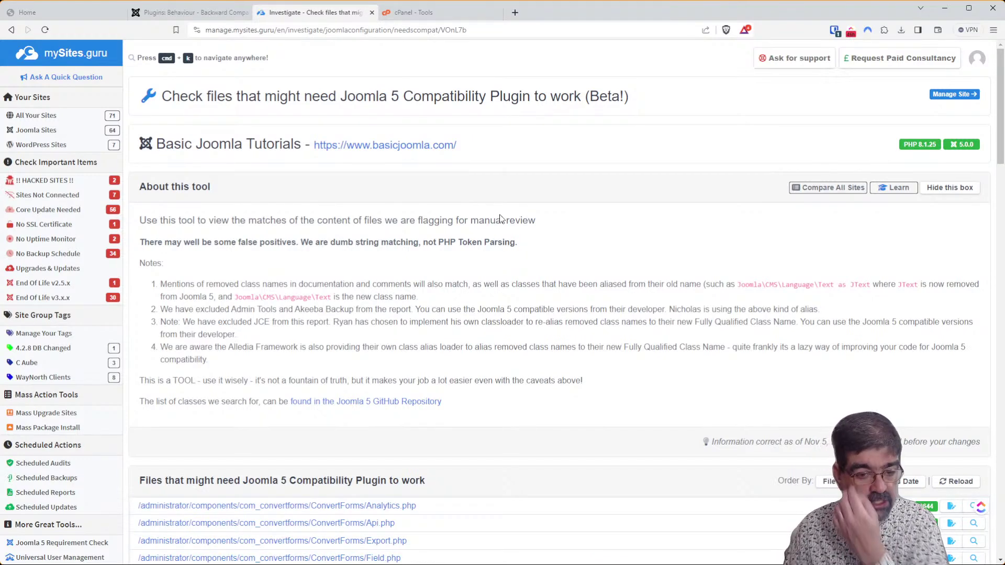
scroll(499, 240, "down", 2)
scroll(501, 252, "down", 2)
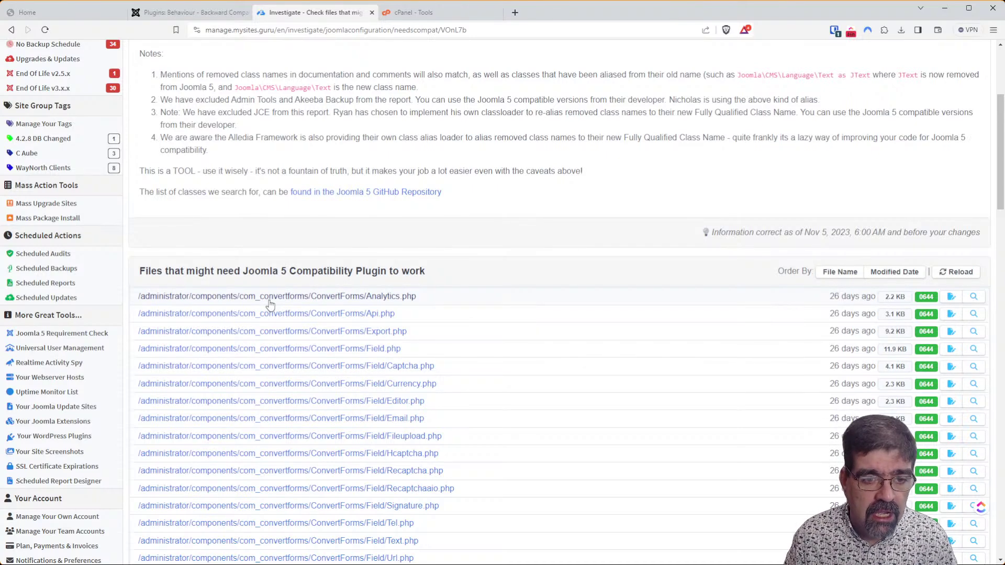
scroll(270, 304, "up", 4)
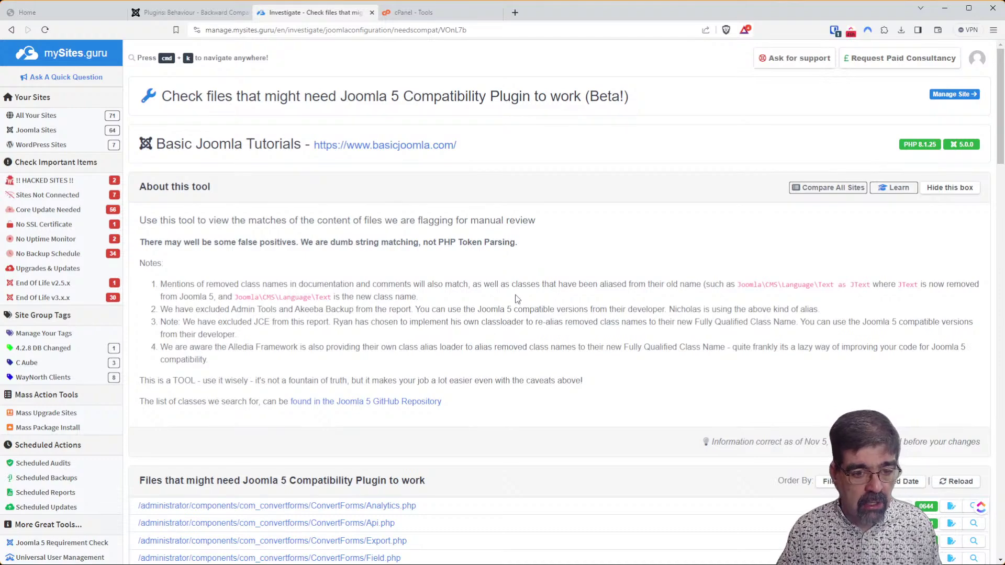
scroll(524, 272, "down", 10)
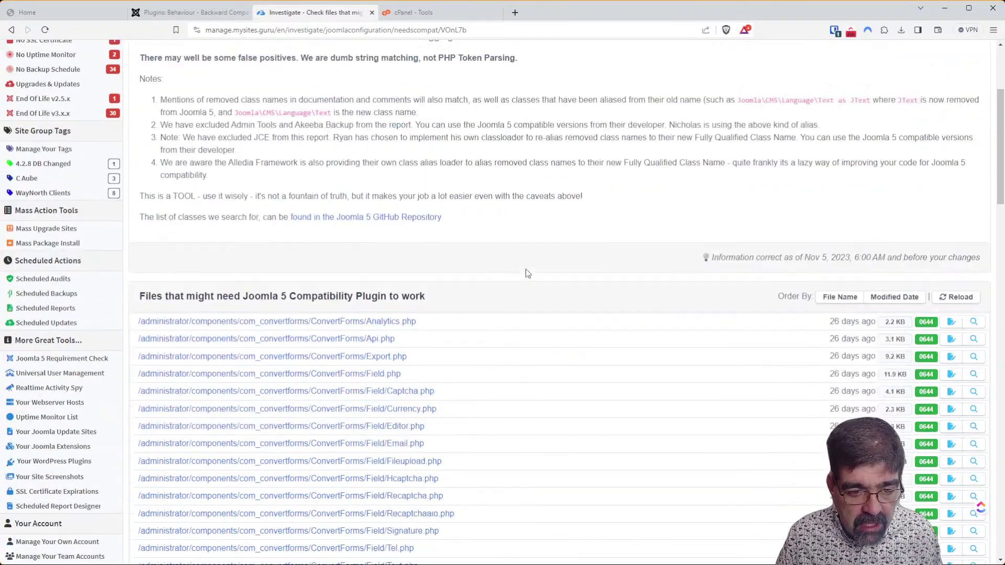
scroll(534, 248, "down", 15)
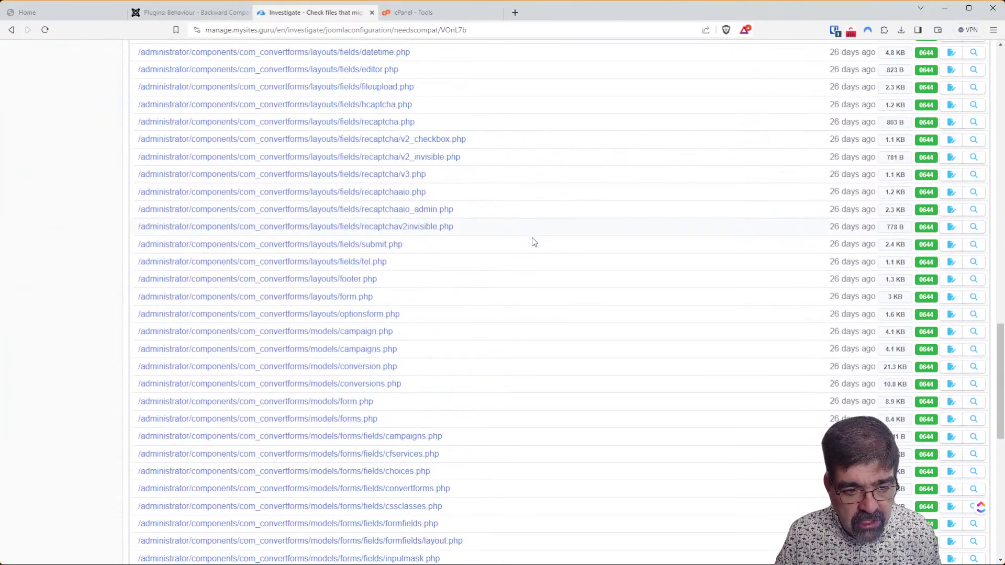
scroll(536, 252, "down", 3)
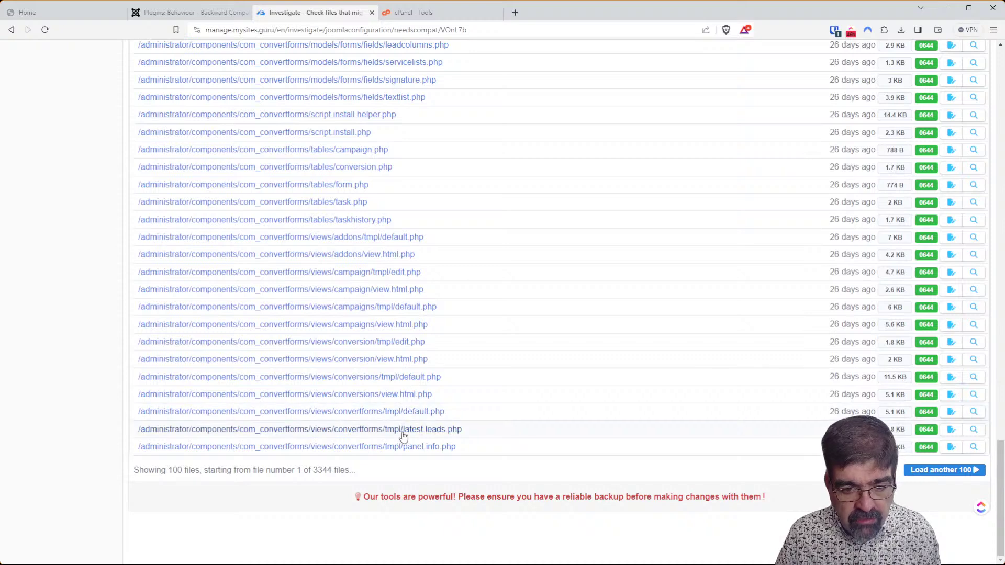
left_click(934, 470)
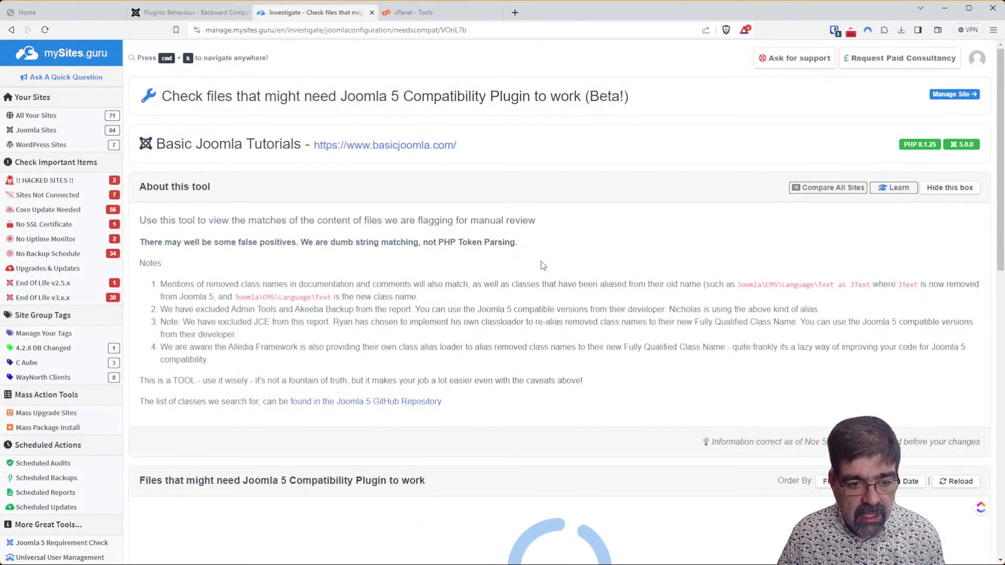
Expand the dbreplacer script.install.php row to review its four suspect lines.
scroll(544, 262, "down", 20)
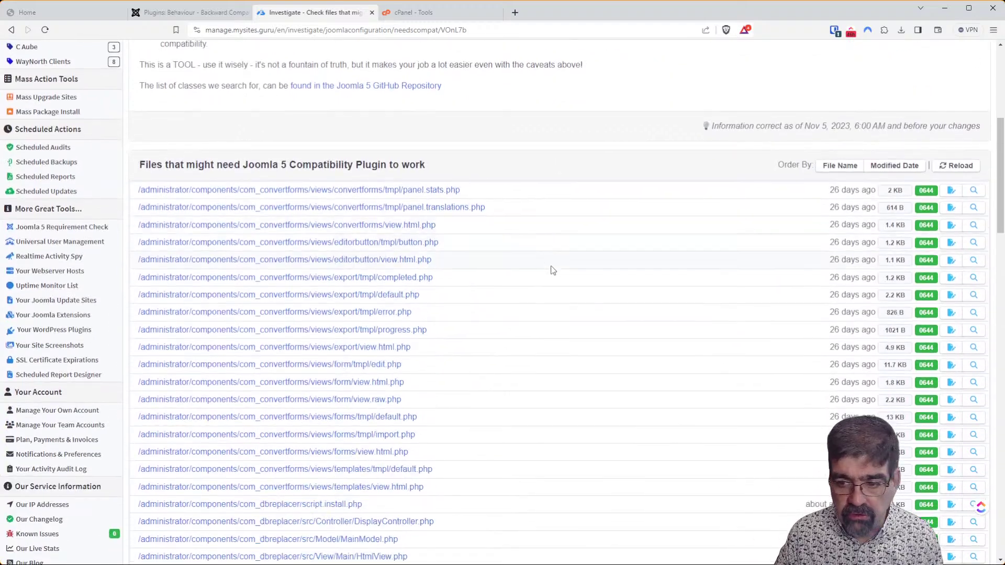
scroll(545, 249, "down", 5)
scroll(545, 249, "up", 6)
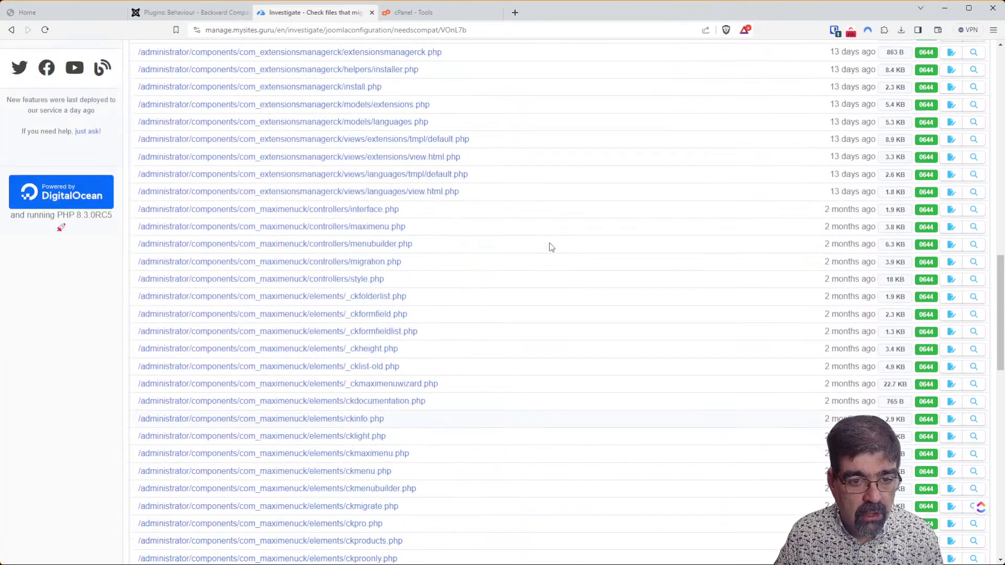
scroll(550, 247, "up", 4)
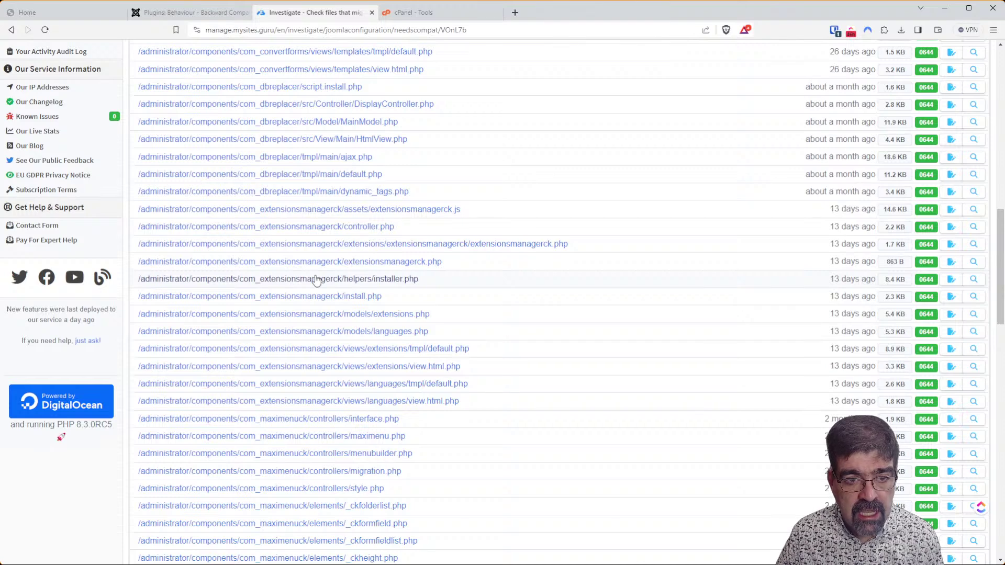
scroll(315, 281, "up", 1)
scroll(315, 281, "up", 2)
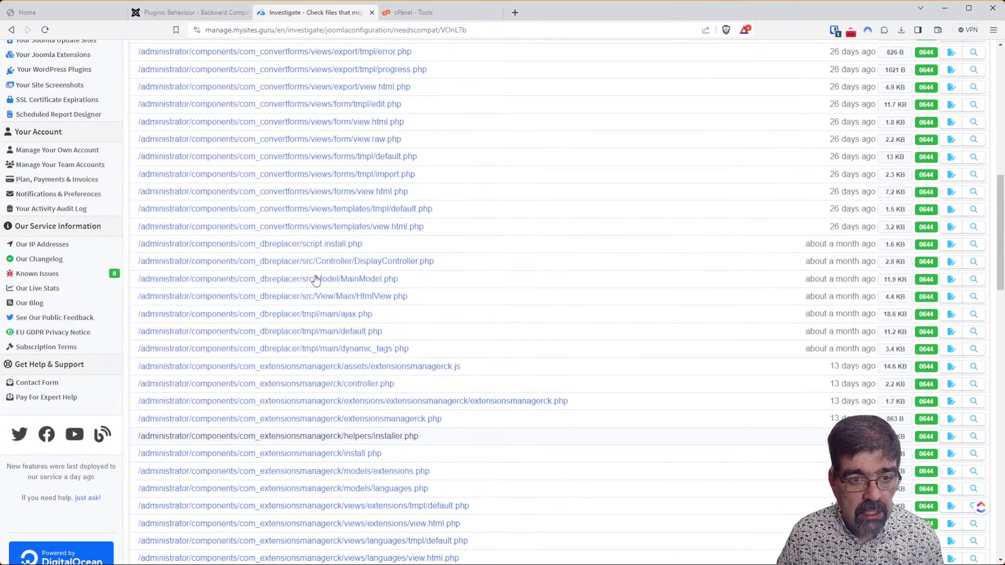
left_click(280, 248)
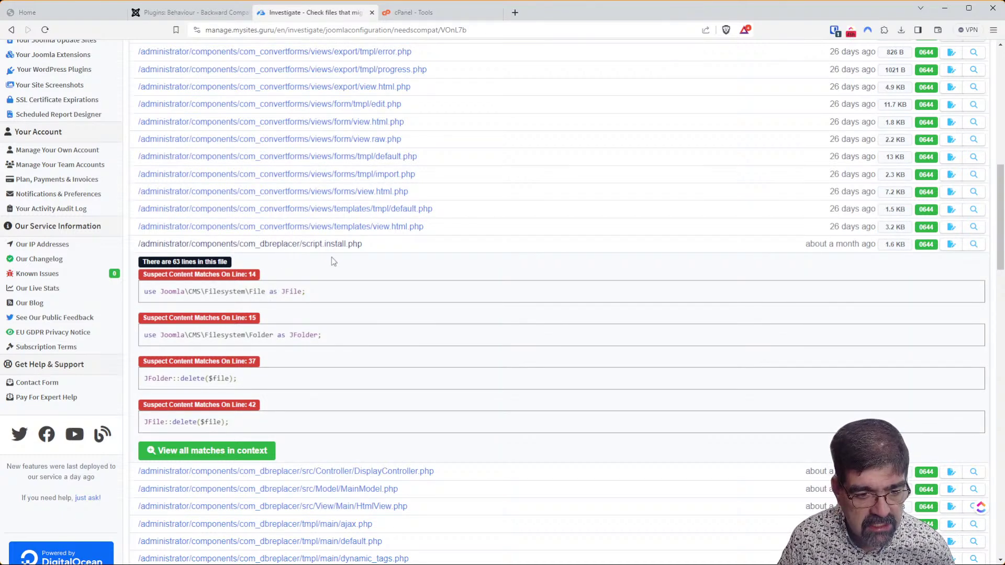
Scroll to the bottom of the list and load the next 100 flagged files.
scroll(366, 262, "down", 6)
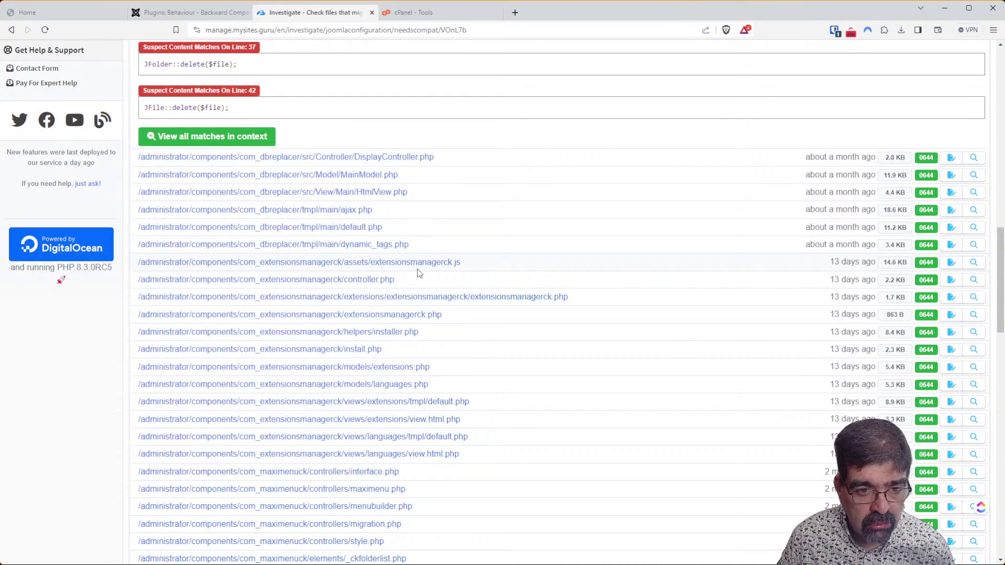
scroll(396, 270, "down", 2)
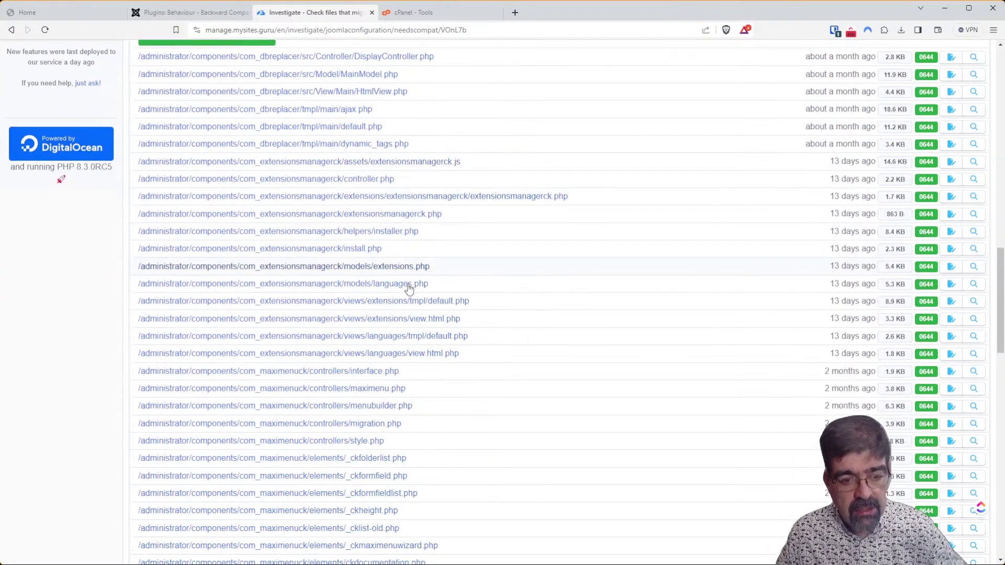
scroll(296, 314, "down", 1)
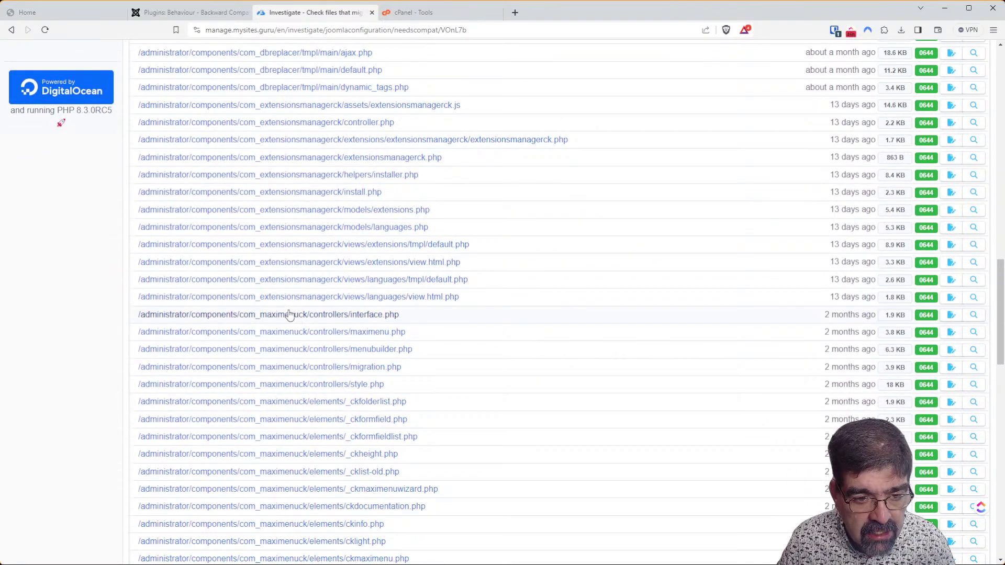
scroll(290, 313, "down", 12)
scroll(290, 313, "down", 5)
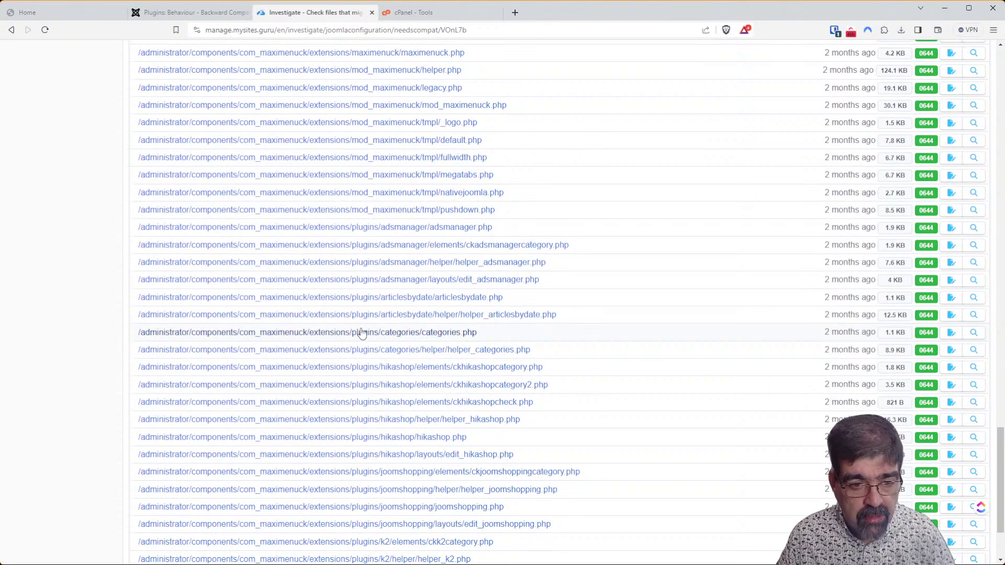
scroll(450, 344, "down", 3)
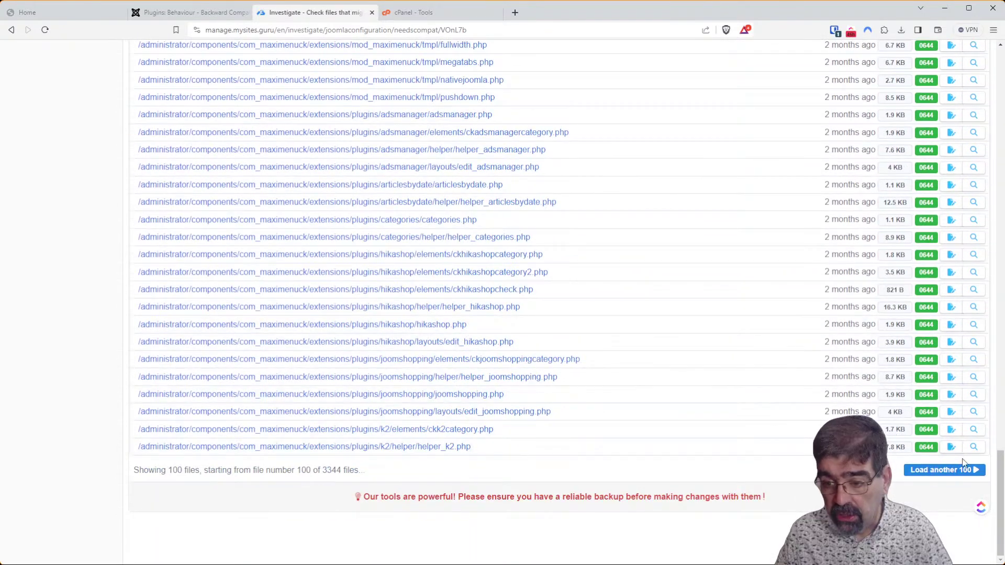
left_click(966, 471)
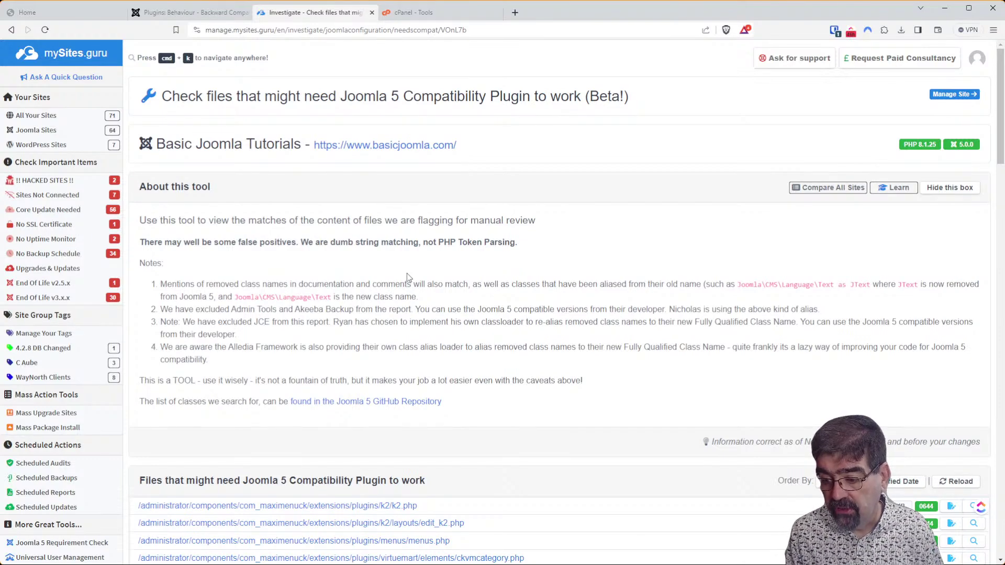
Load another batch of 100 flagged files in the compatibility report.
scroll(407, 273, "down", 15)
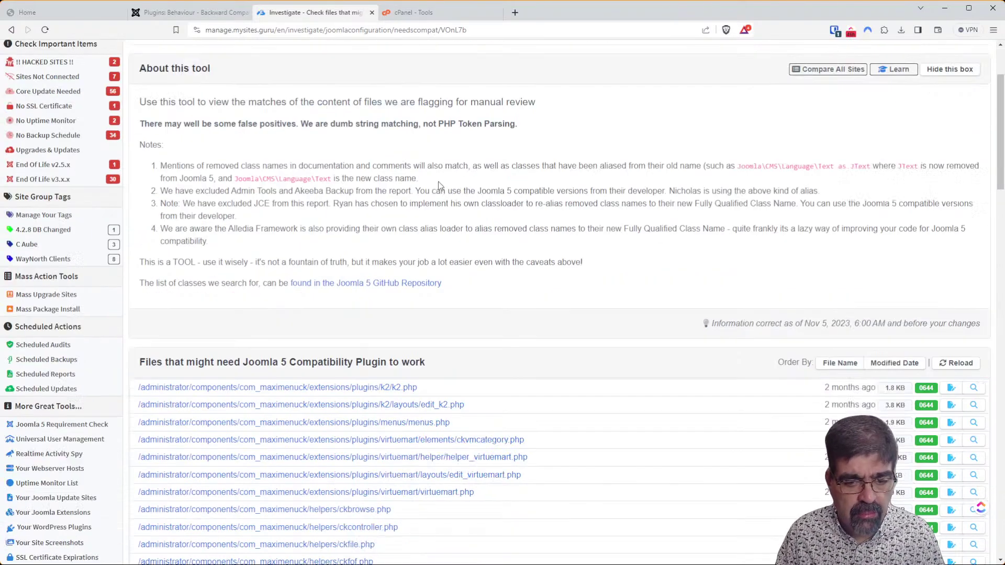
scroll(408, 285, "down", 10)
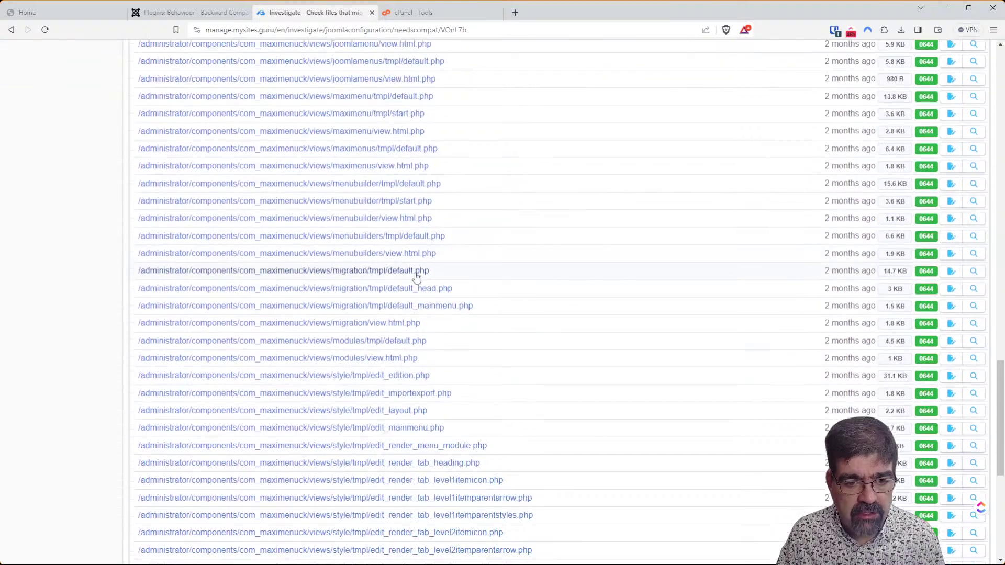
scroll(409, 255, "up", 3)
scroll(410, 255, "up", 2)
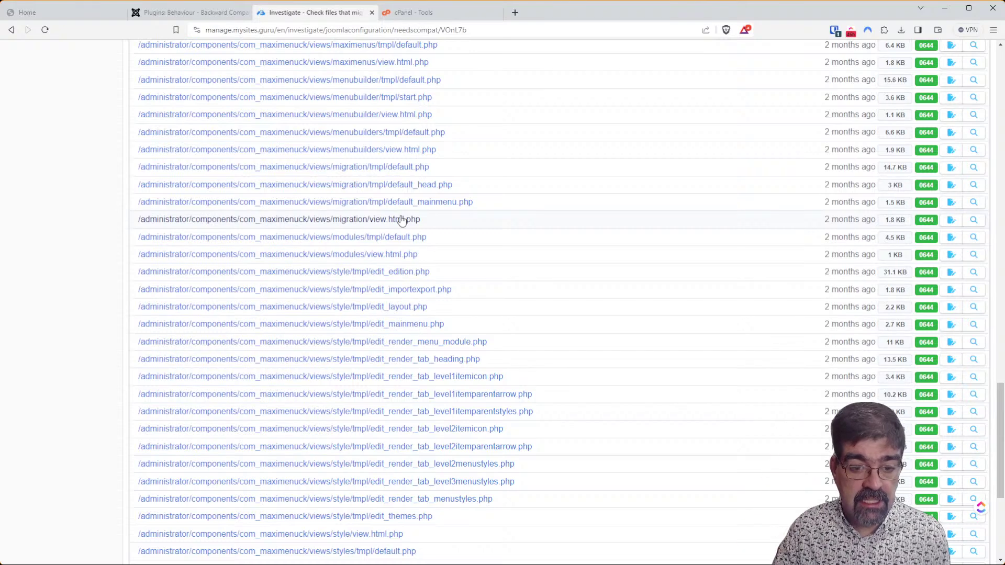
scroll(387, 209, "down", 5)
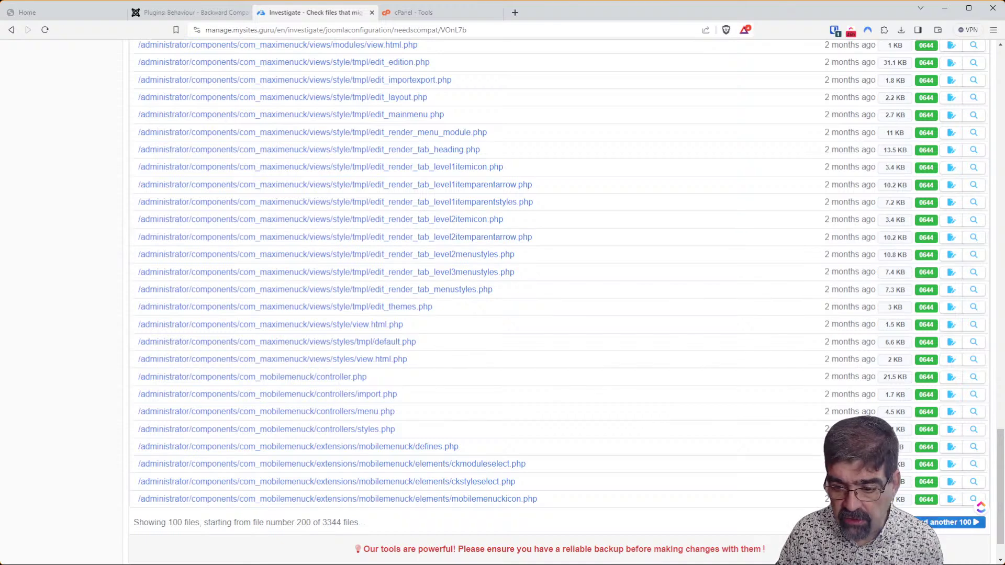
key("F5")
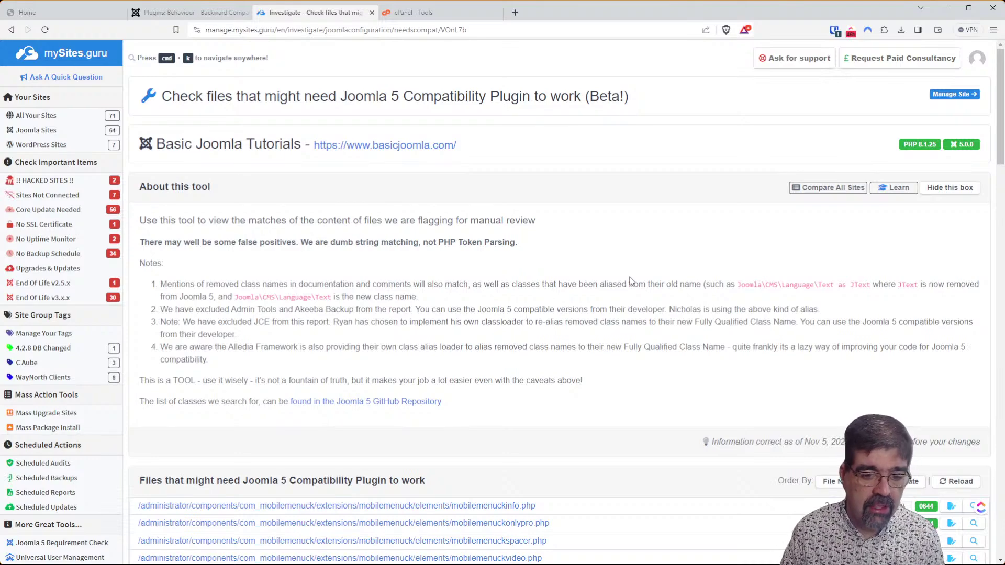
Scroll down through the com_mobilemenuck and com_pagebuilderck files, then back to the top.
scroll(631, 283, "down", 1)
scroll(631, 295, "down", 9)
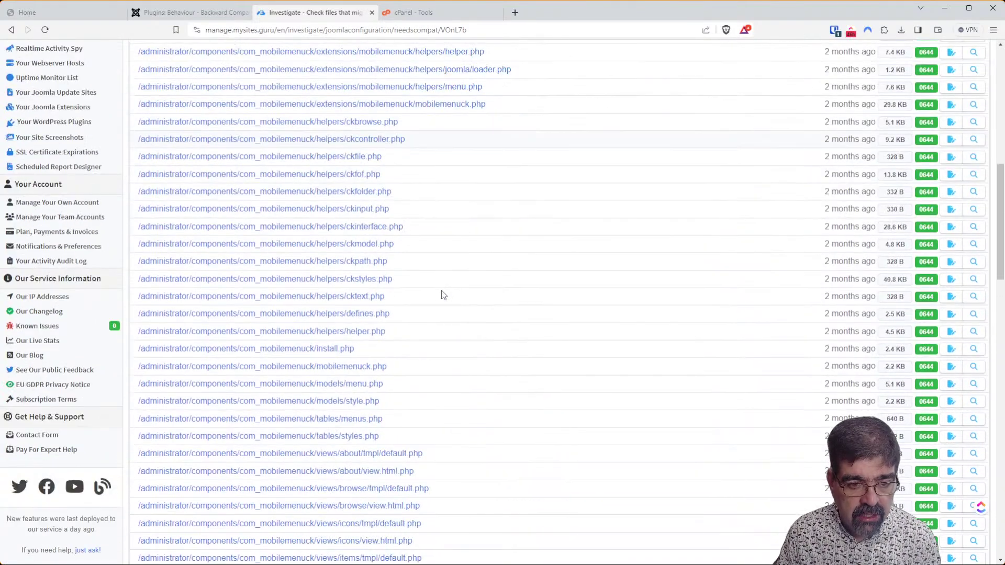
scroll(285, 356, "down", 5)
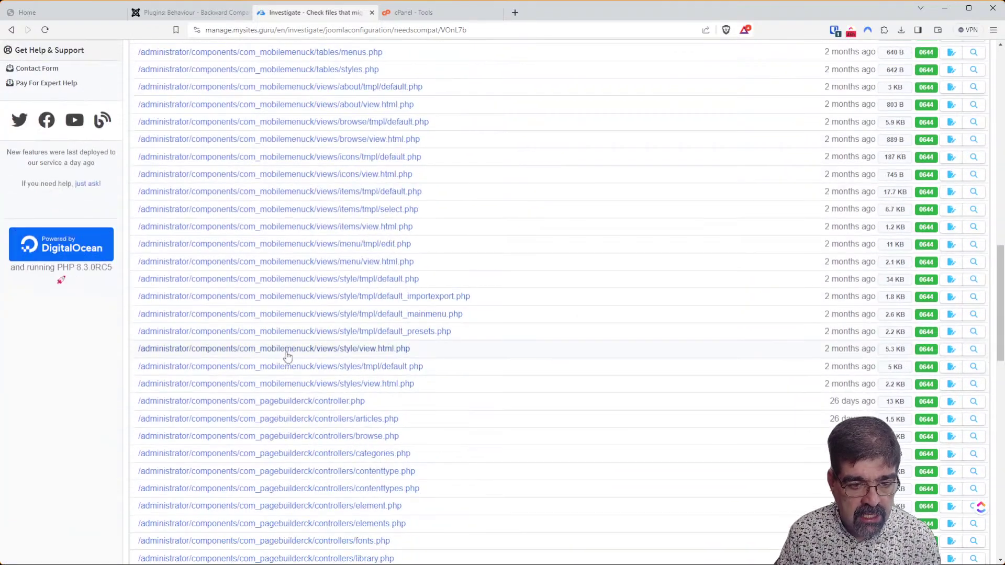
scroll(283, 367, "down", 5)
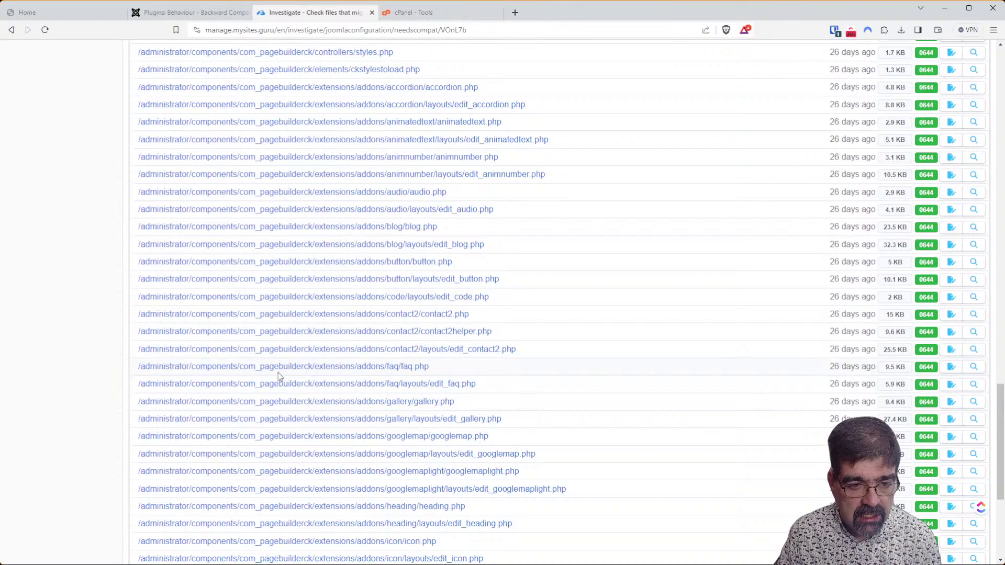
left_click_drag(997, 415, 998, 79)
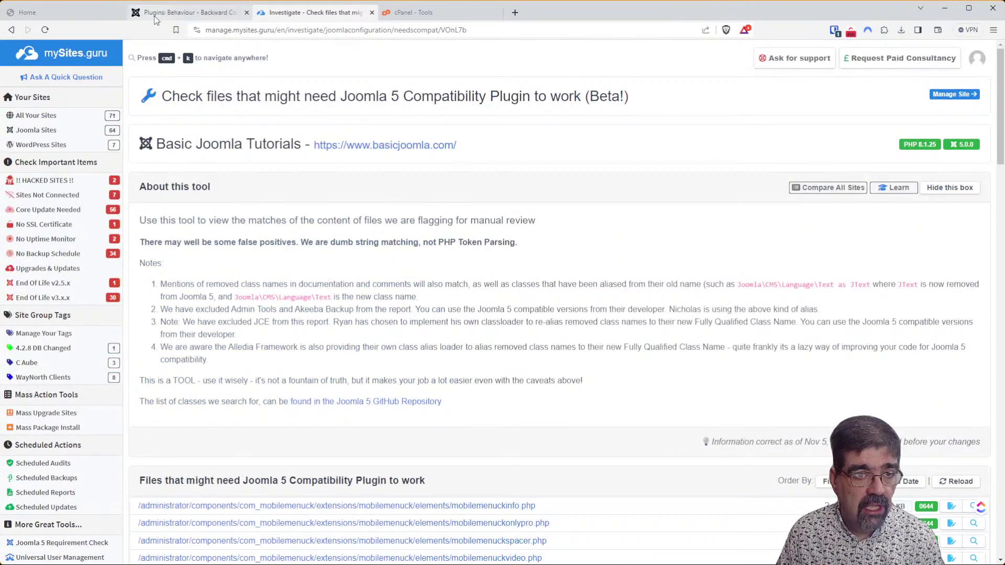
Close the Backward Compatibility plugin and check extension updates, finding JCE Pro 2.9.52 available.
left_click(156, 14)
left_click(208, 99)
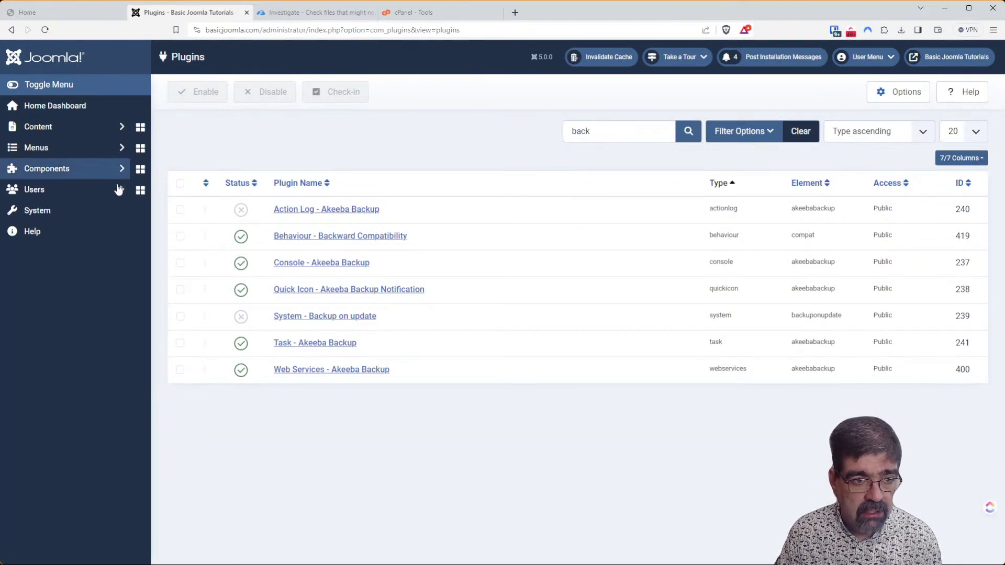
left_click(79, 220)
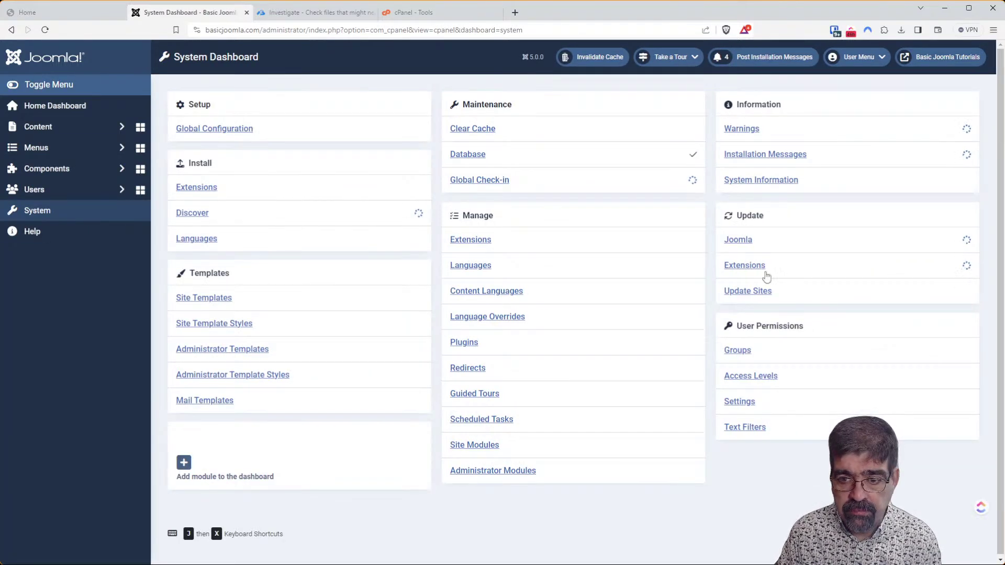
left_click(757, 273)
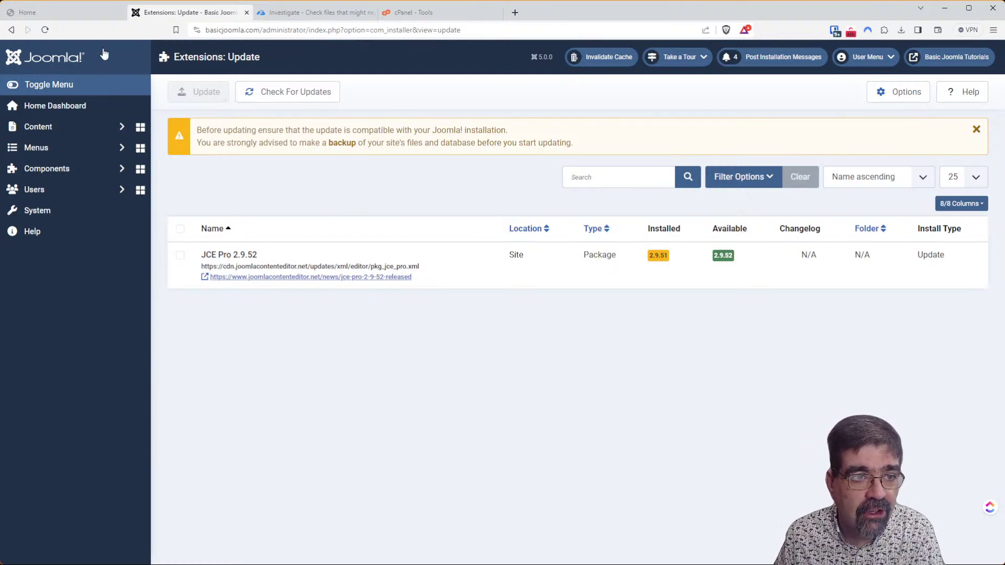
left_click(279, 14)
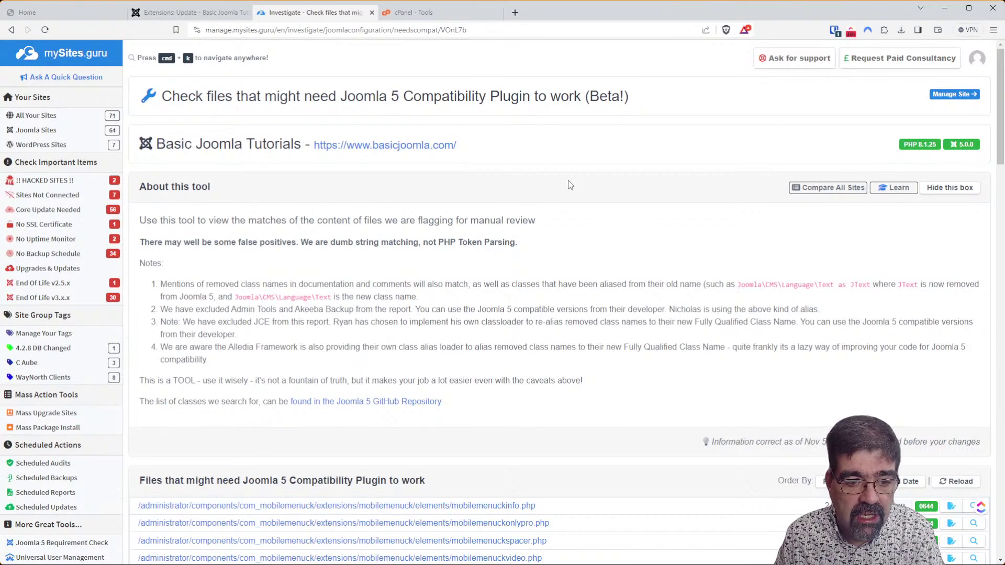
Start a new full audit of Basic Joomla Tutorials, then return to Joomla's Extensions: Update page.
left_click(953, 96)
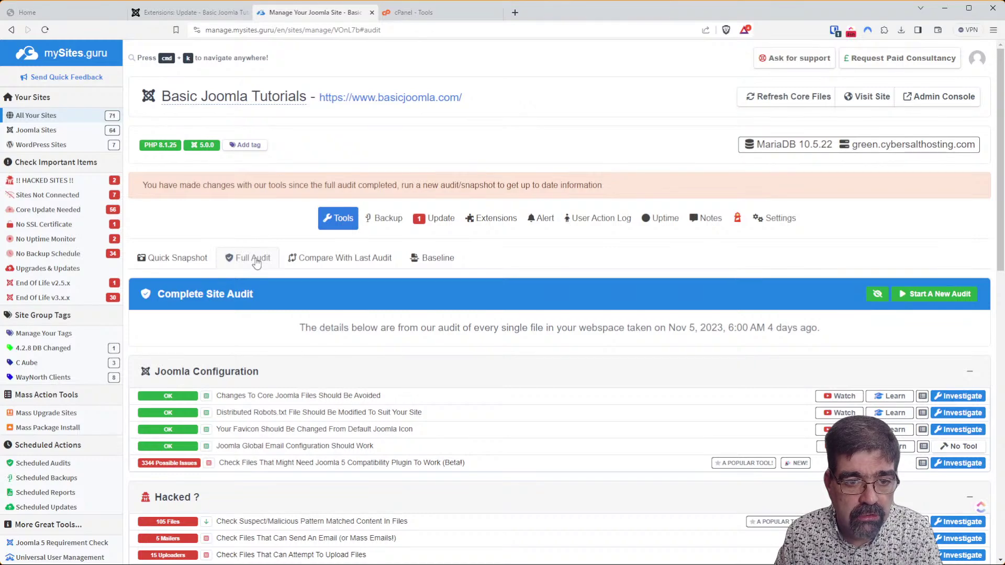
left_click(929, 296)
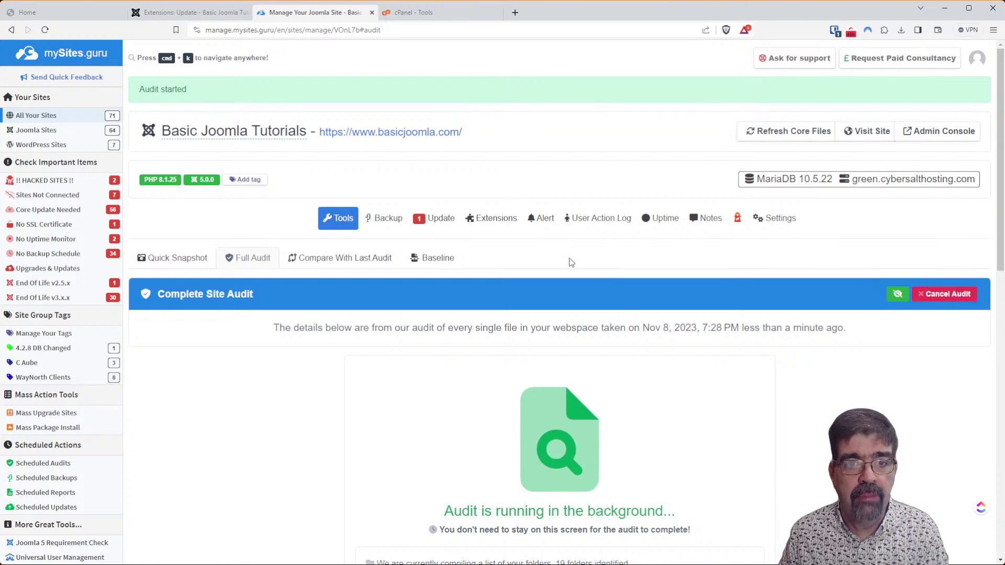
left_click(194, 16)
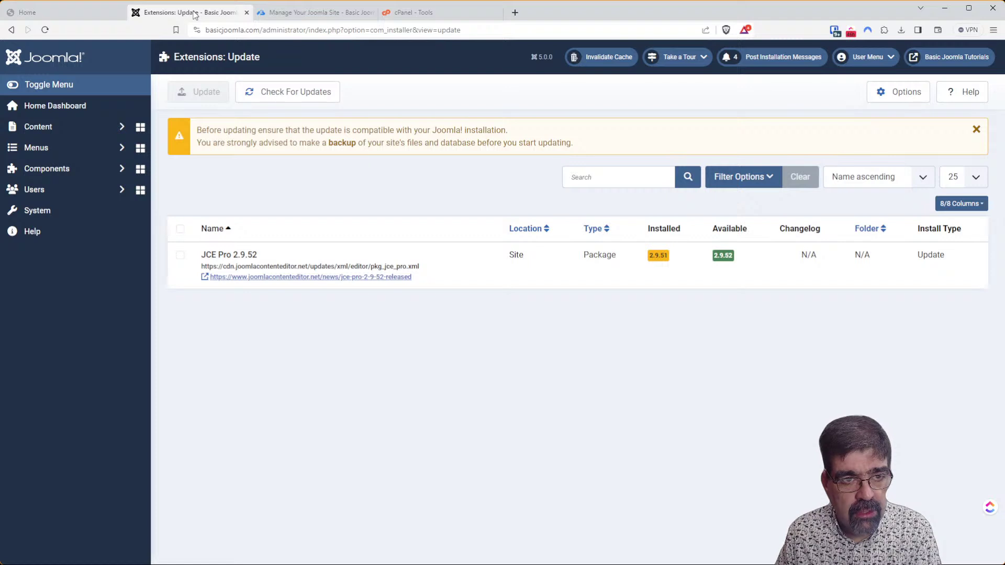
Filter System > Plugins to Behaviour - Backward Compatibility, open its settings, then switch to cPanel Tools.
left_click(42, 211)
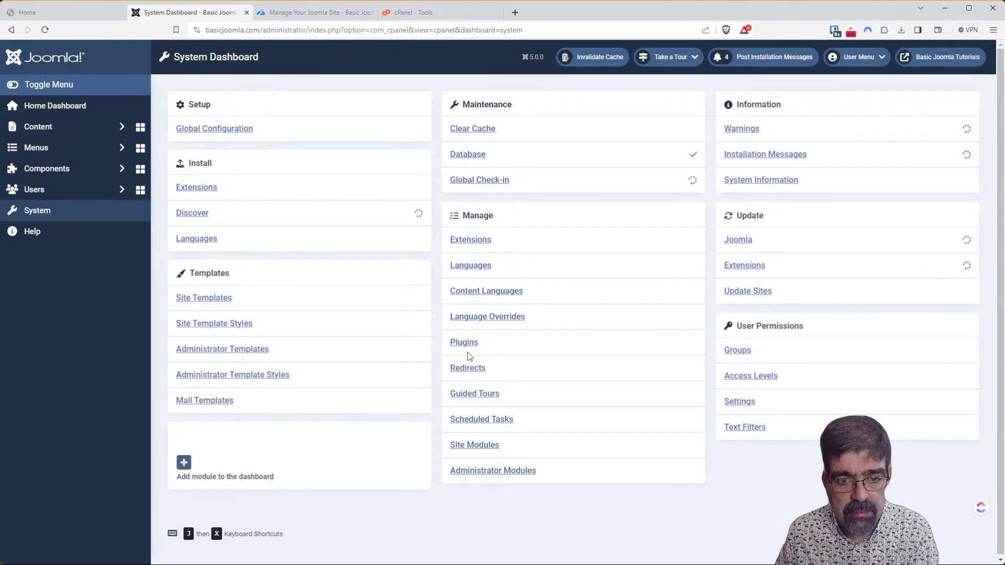
left_click(468, 346)
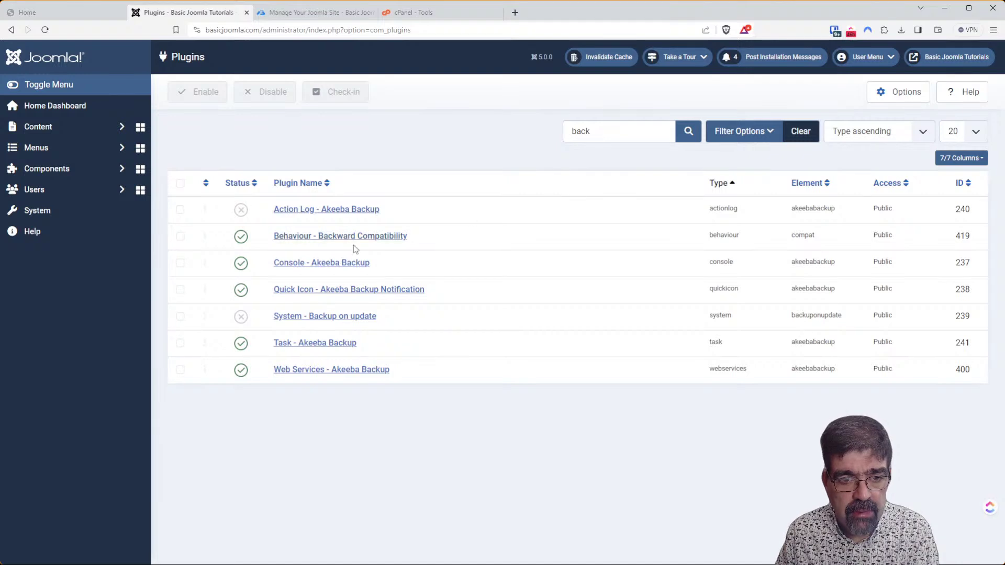
left_click(614, 131)
type("w")
key("Return")
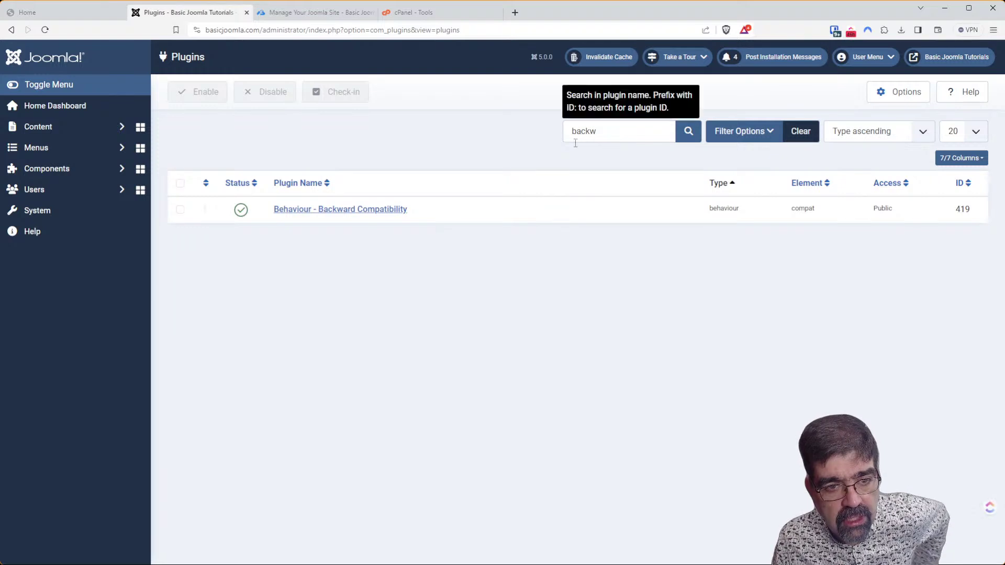
left_click(338, 211)
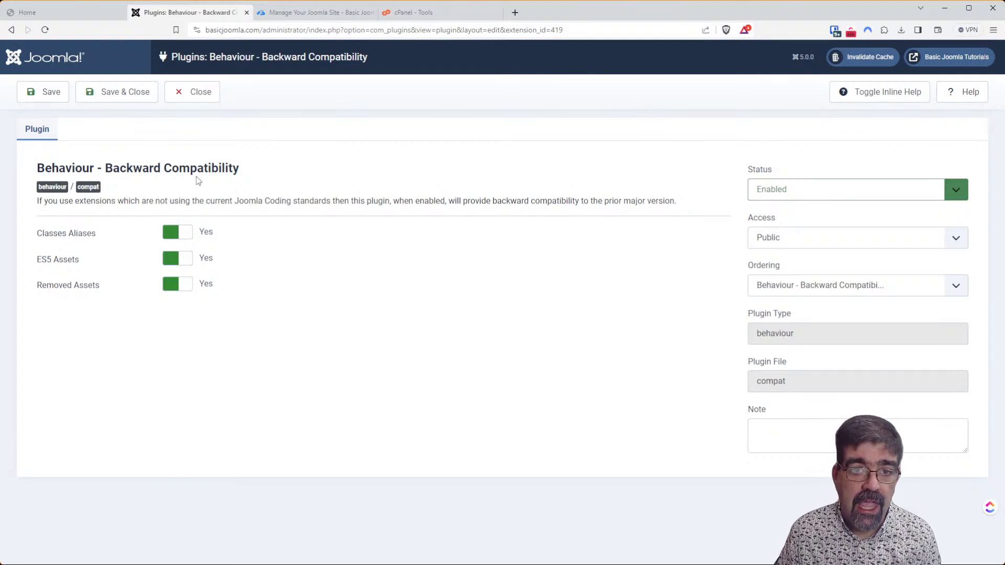
left_click(432, 22)
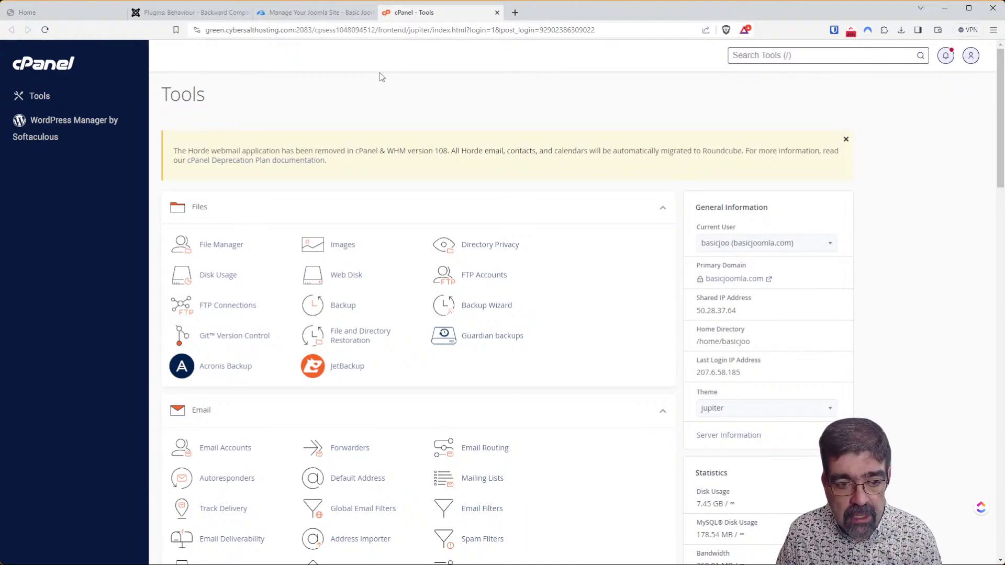
Scroll to cPanel's Databases section and launch phpMyAdmin in a new tab.
scroll(554, 137, "down", 5)
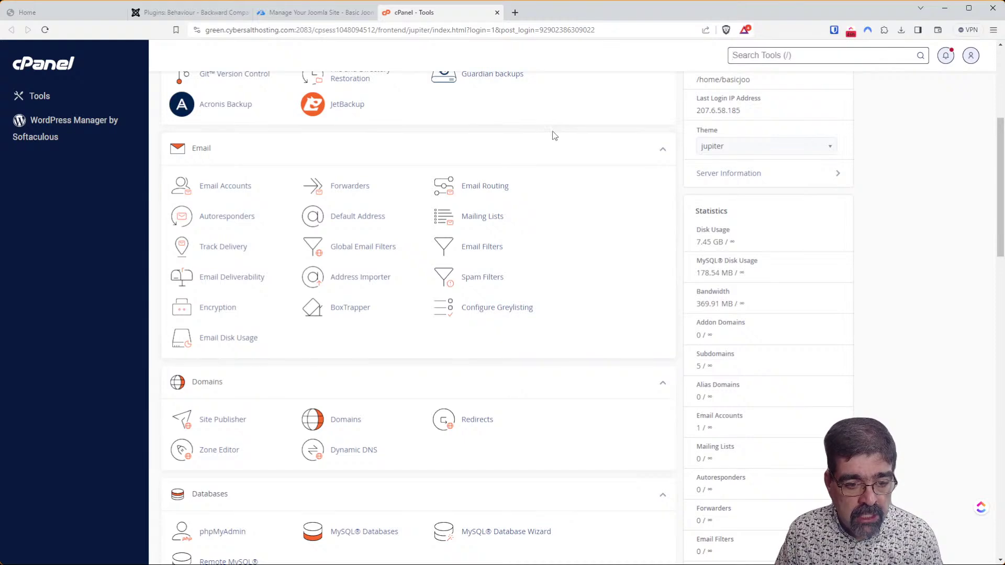
scroll(426, 168, "down", 2)
left_click(238, 430)
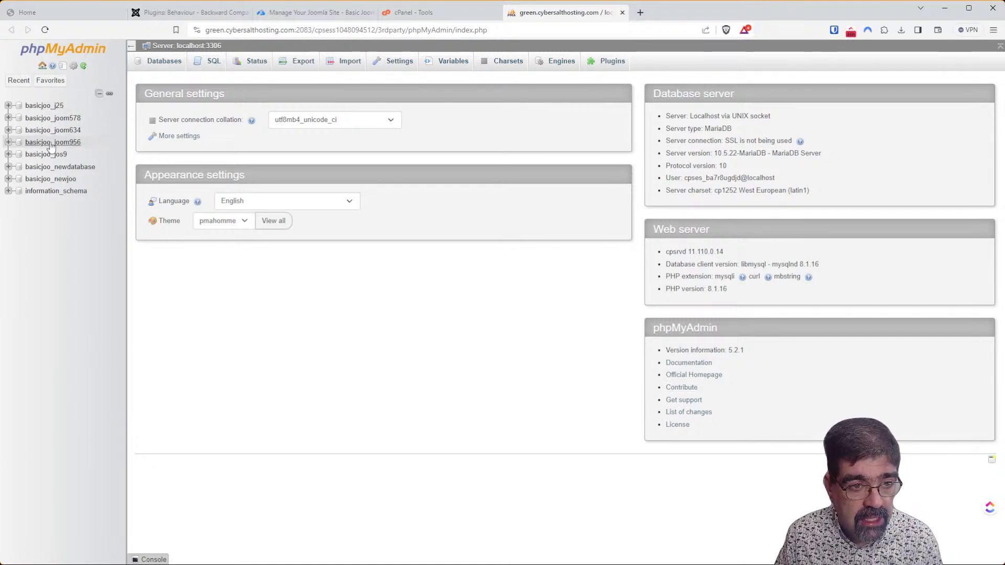
List the basicjoo_newjoo tables in phpMyAdmin, then close Joomla's plugin editor without saving.
left_click(55, 180)
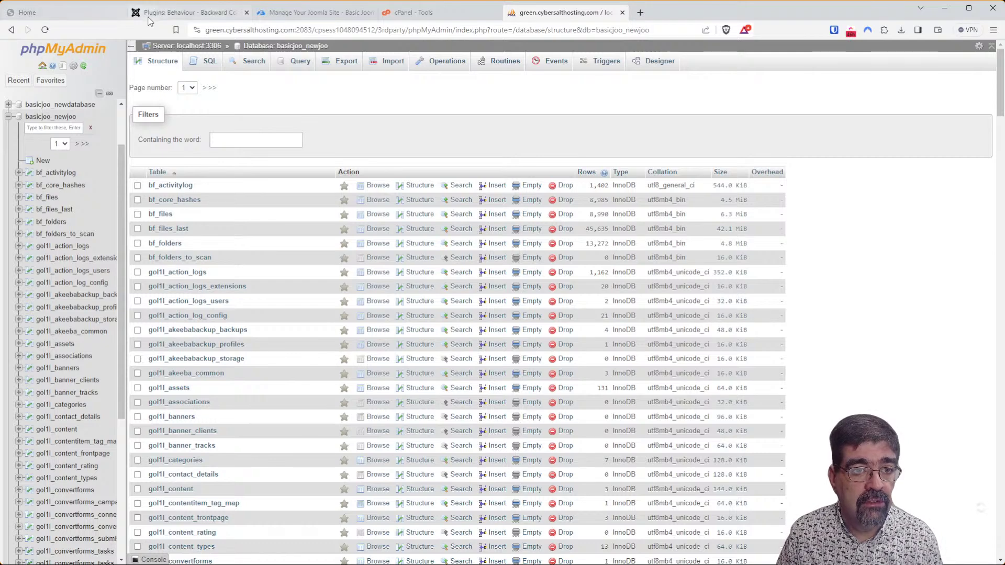
left_click(173, 12)
left_click(184, 101)
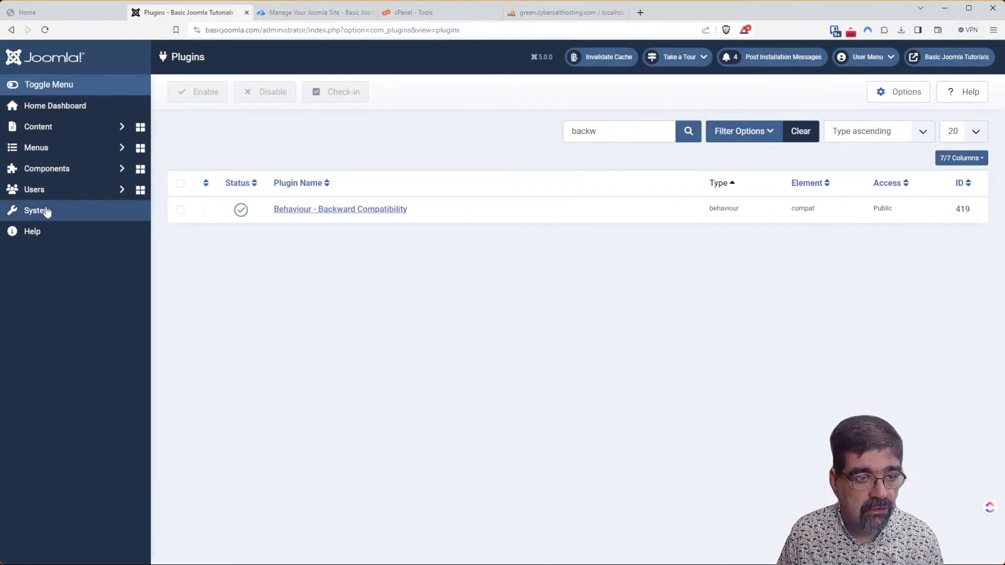
Review Global Configuration's Server database settings (basicjoo_newjoo, prefix gol1l_) and close without saving.
left_click(47, 209)
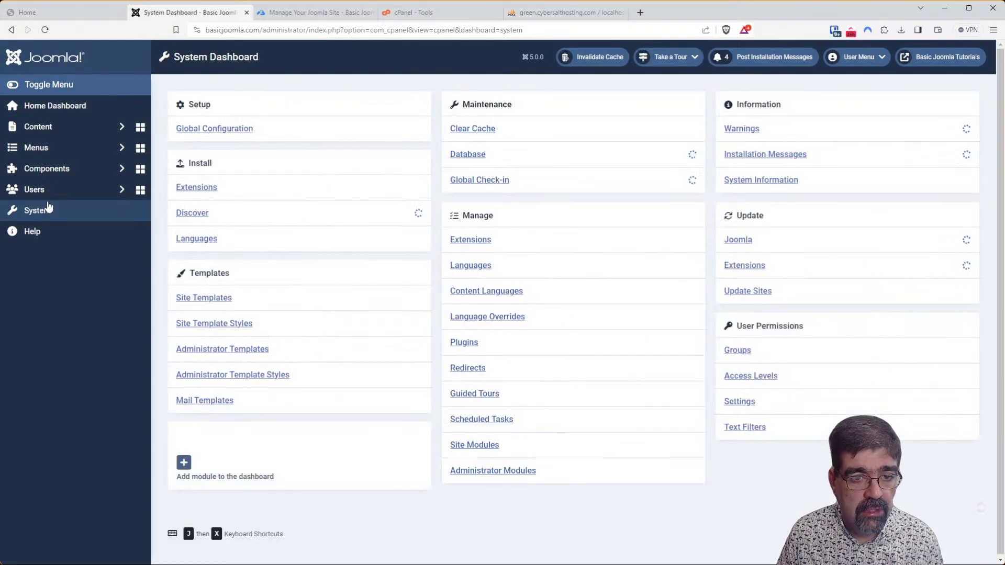
left_click(197, 130)
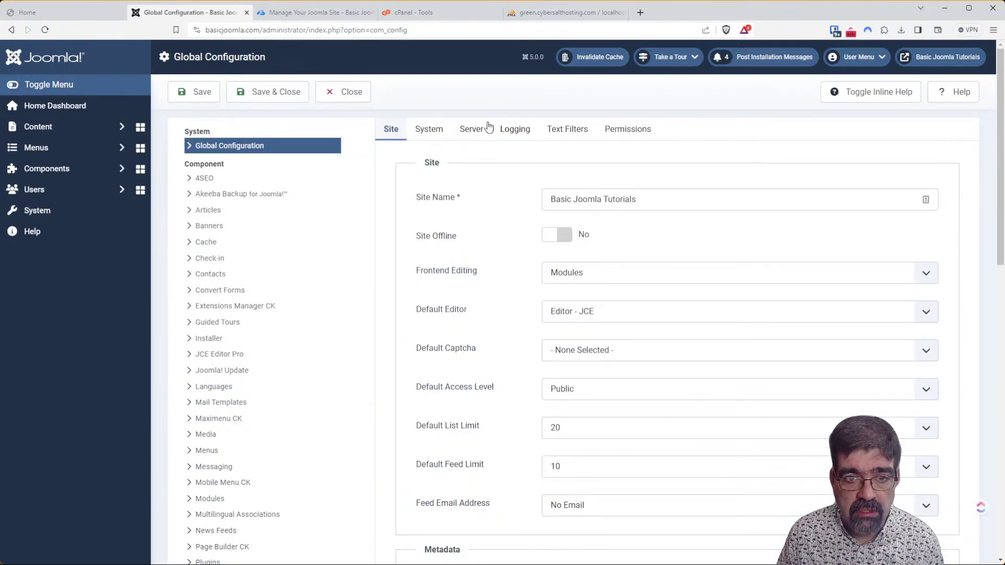
left_click(483, 130)
scroll(680, 224, "down", 8)
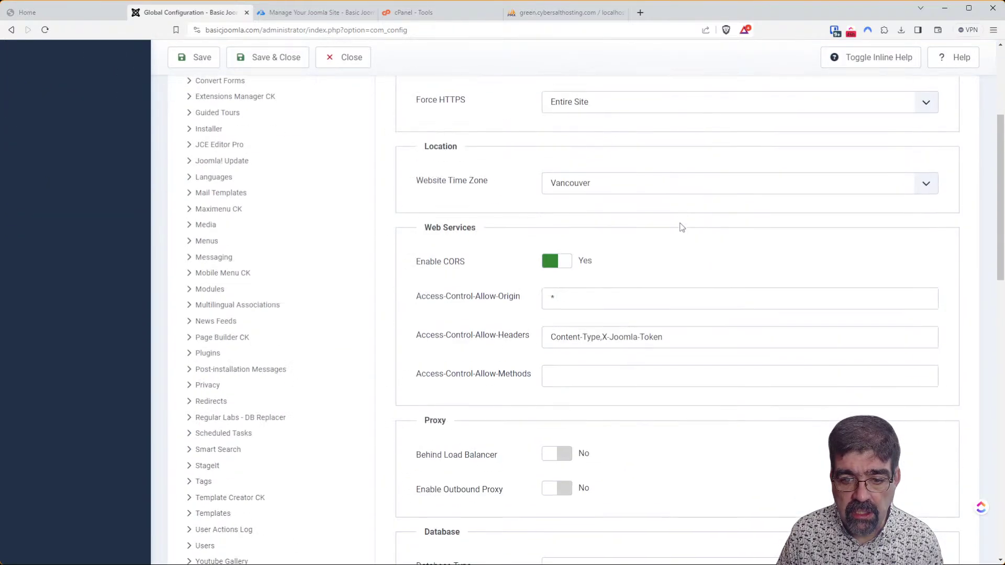
scroll(680, 225, "down", 3)
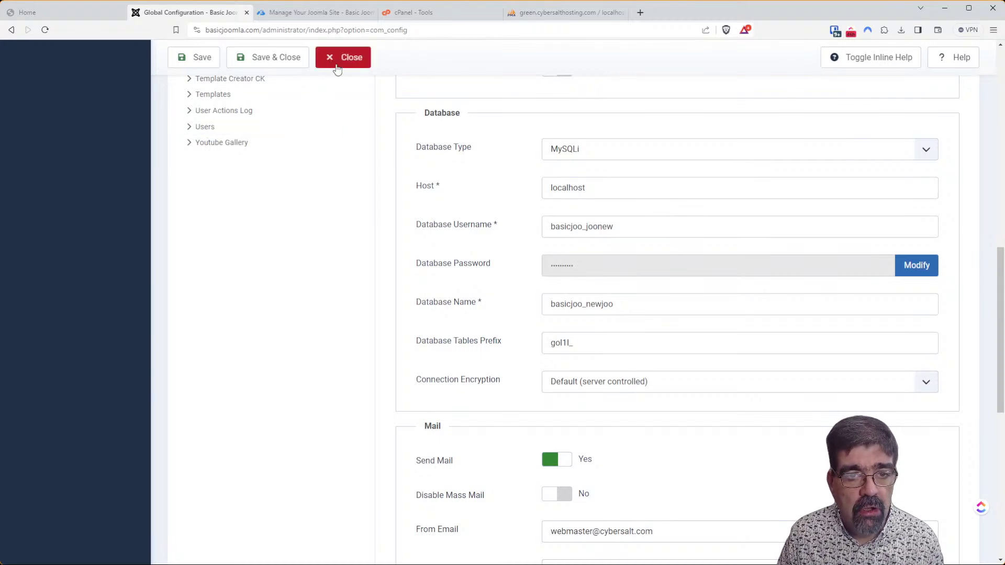
left_click(337, 62)
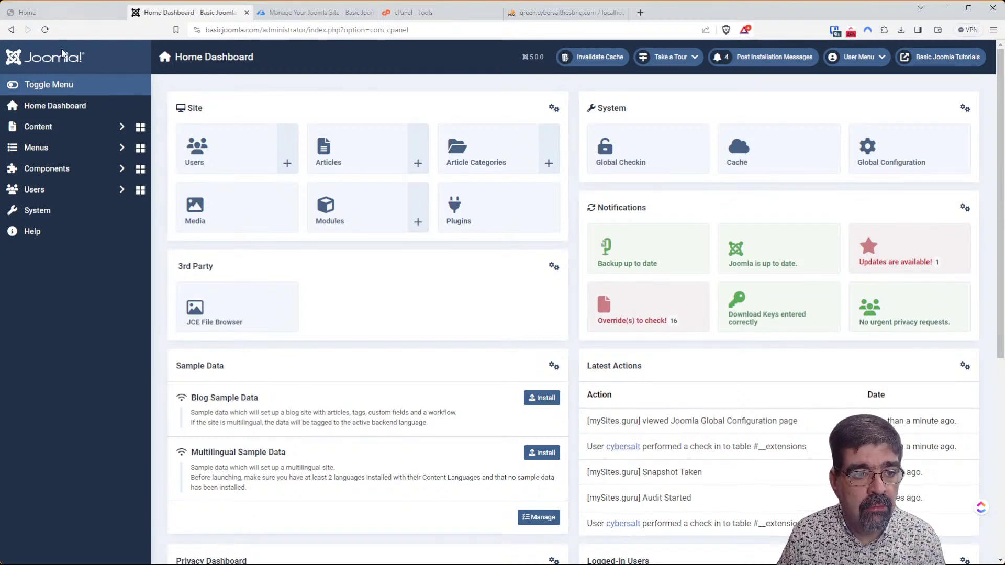
Reopen System > Plugins, then return to phpMyAdmin's basicjoo_newjoo table list.
left_click(60, 211)
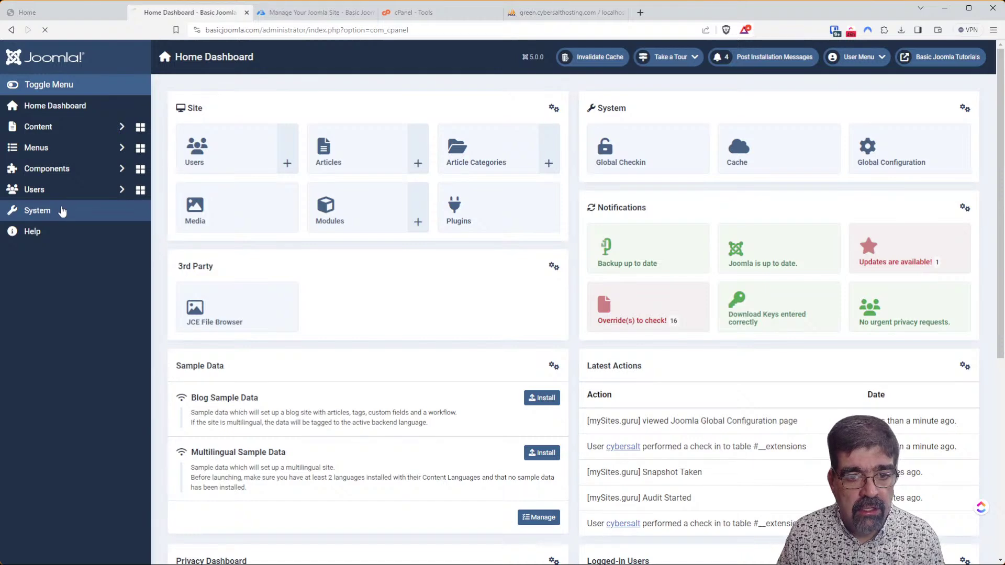
left_click(466, 345)
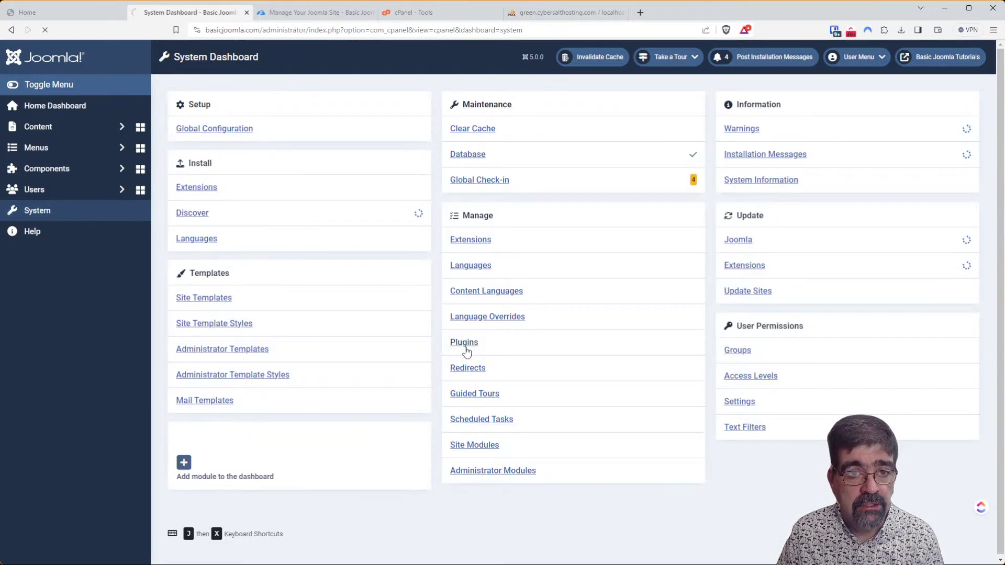
left_click(539, 13)
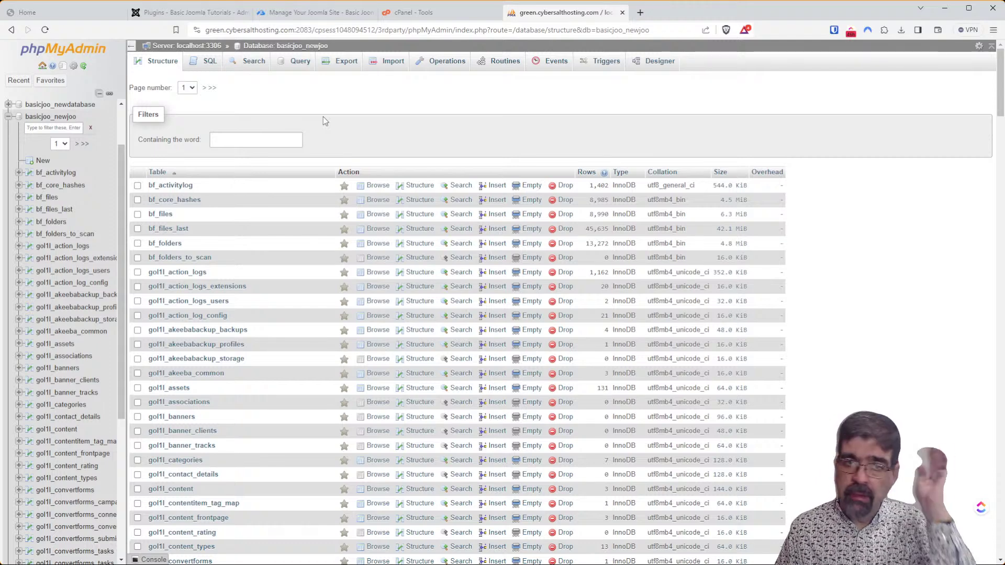
Filter the basicjoo_newjoo tables by 'ext', then start a Search in database.
left_click(292, 138)
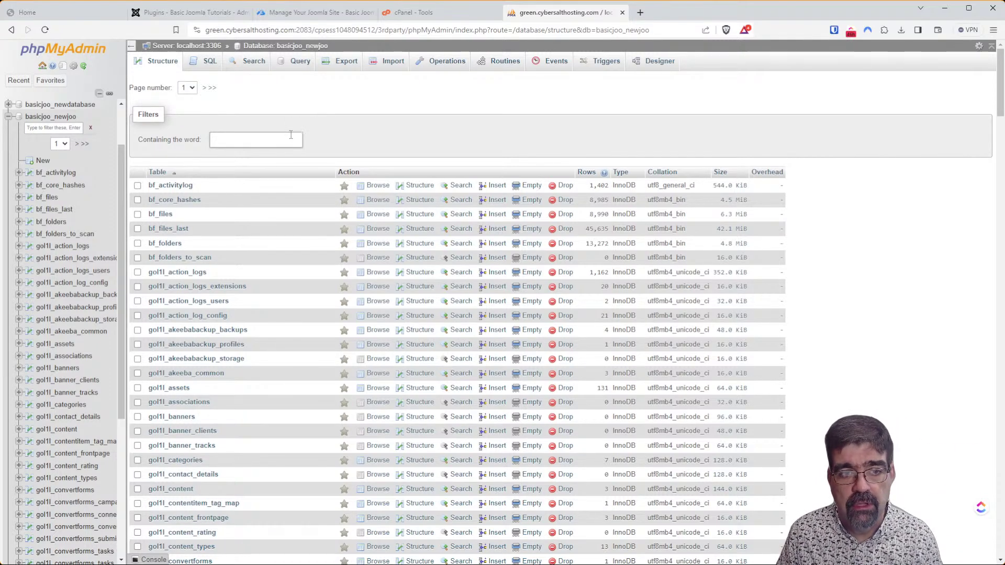
type("ext")
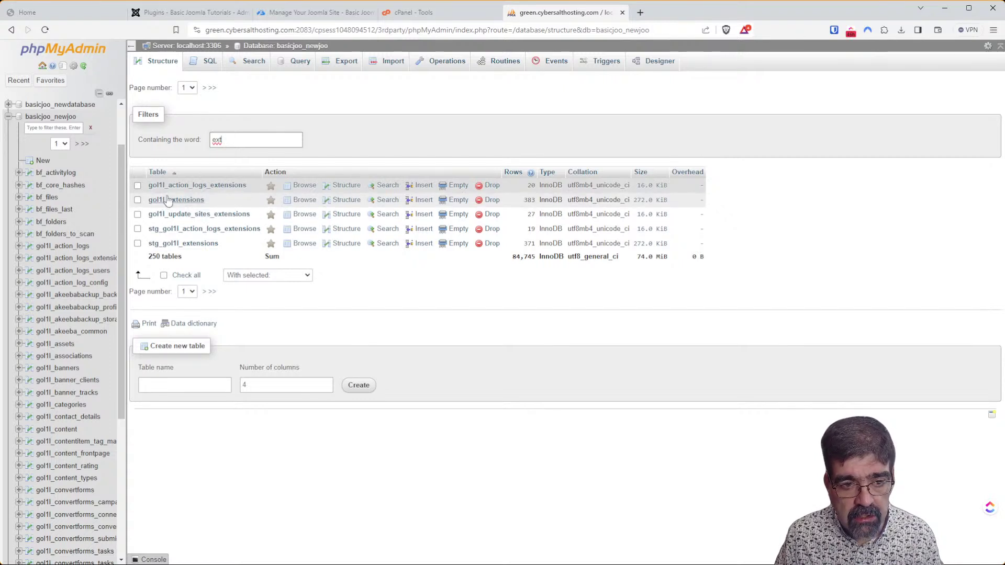
left_click(258, 64)
left_click(280, 127)
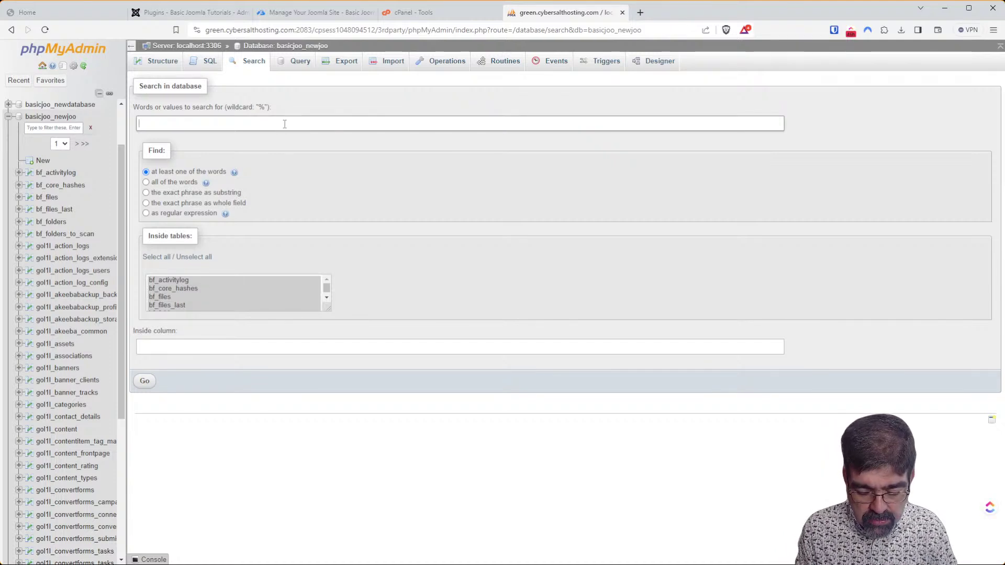
Search every basicjoo_newjoo table for the word 'backward'.
type("backward")
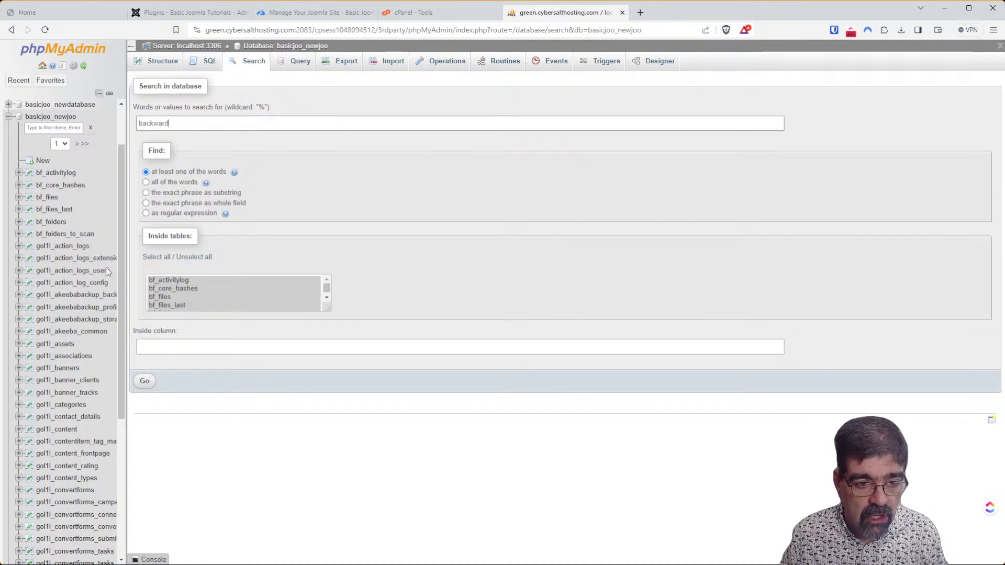
left_click(145, 382)
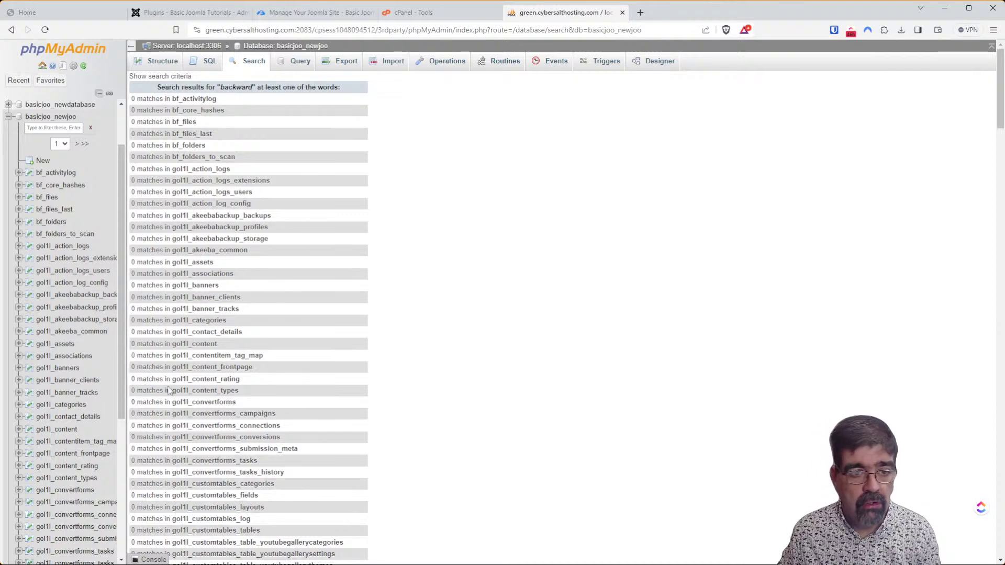
left_click(152, 76)
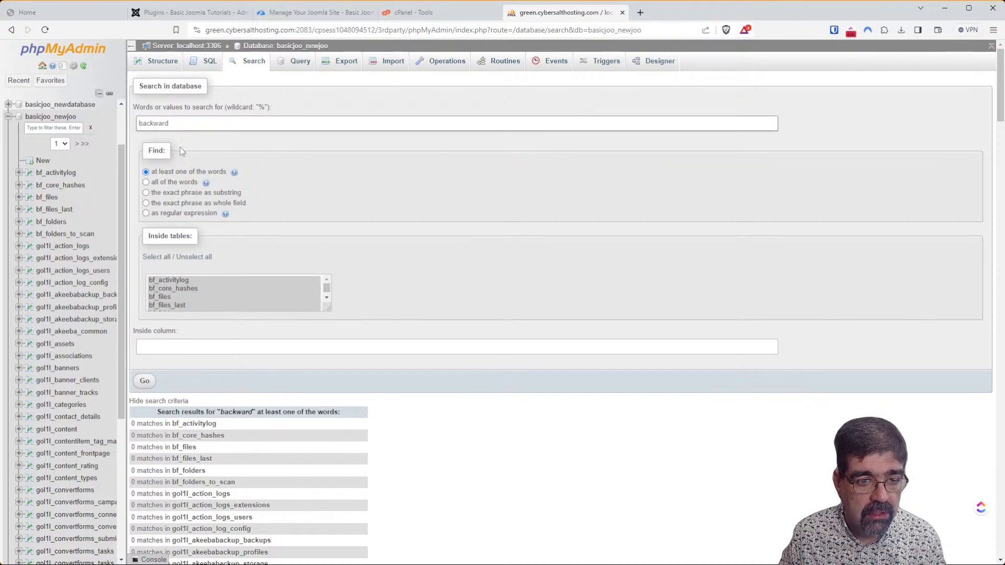
left_click(144, 381)
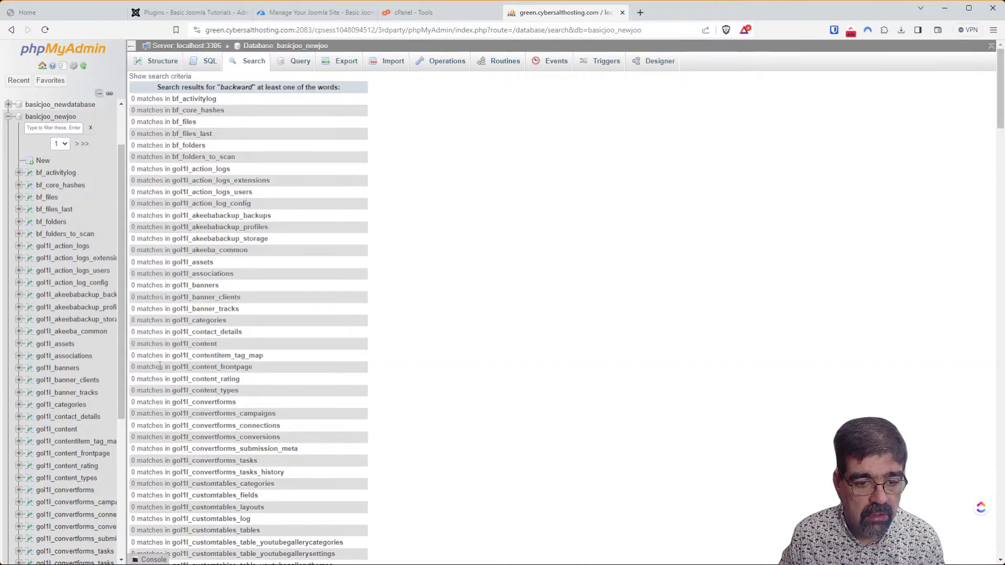
Scroll the results to confirm a total of 0 matches, then return to the table list.
scroll(360, 290, "down", 20)
scroll(356, 301, "up", 20)
scroll(359, 225, "up", 1)
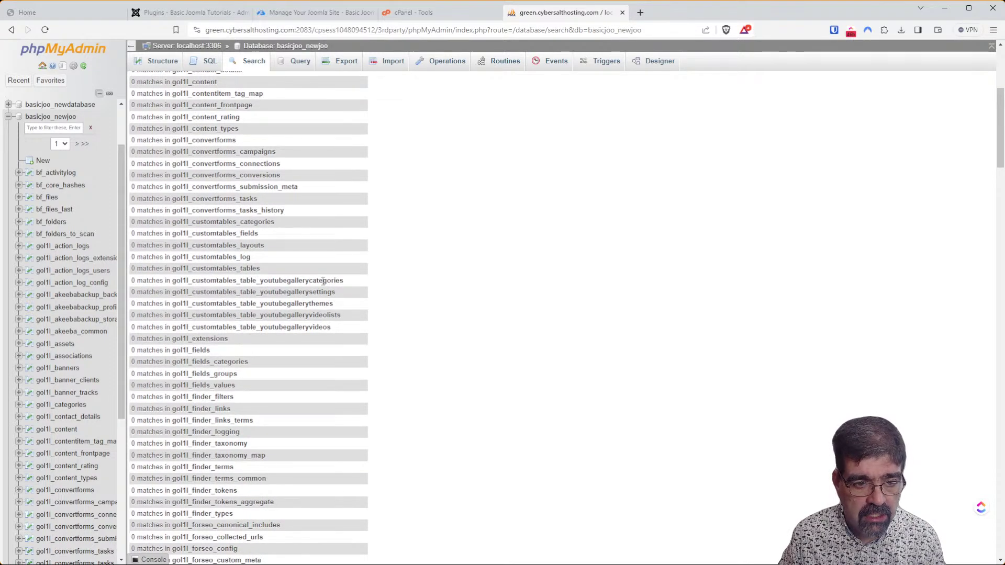
scroll(321, 270, "down", 18)
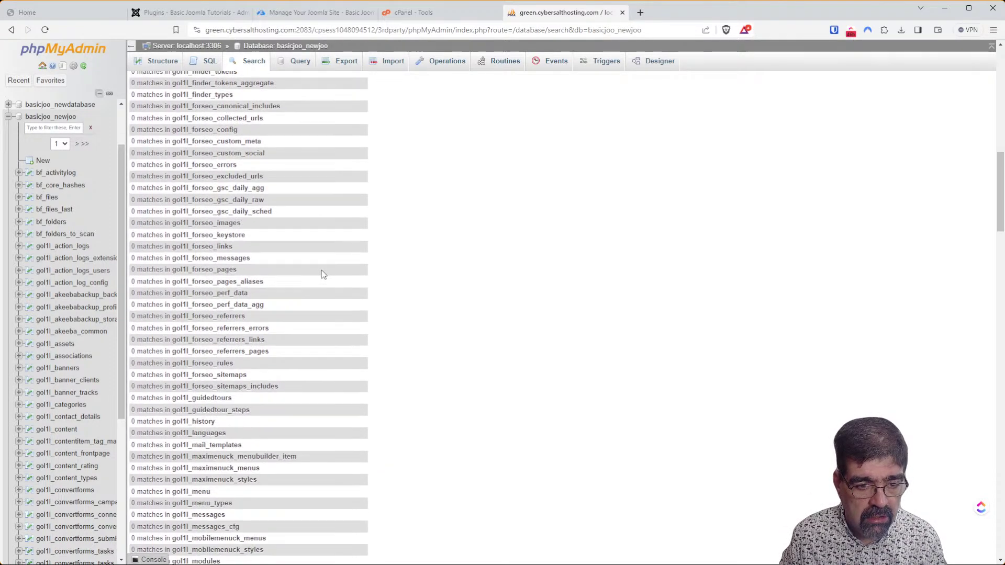
scroll(321, 270, "down", 20)
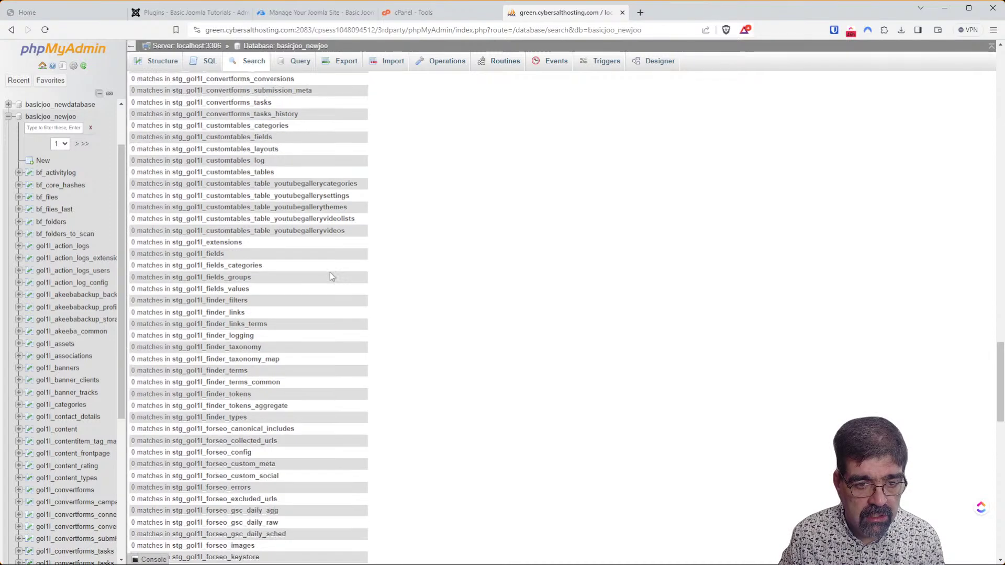
scroll(332, 275, "down", 6)
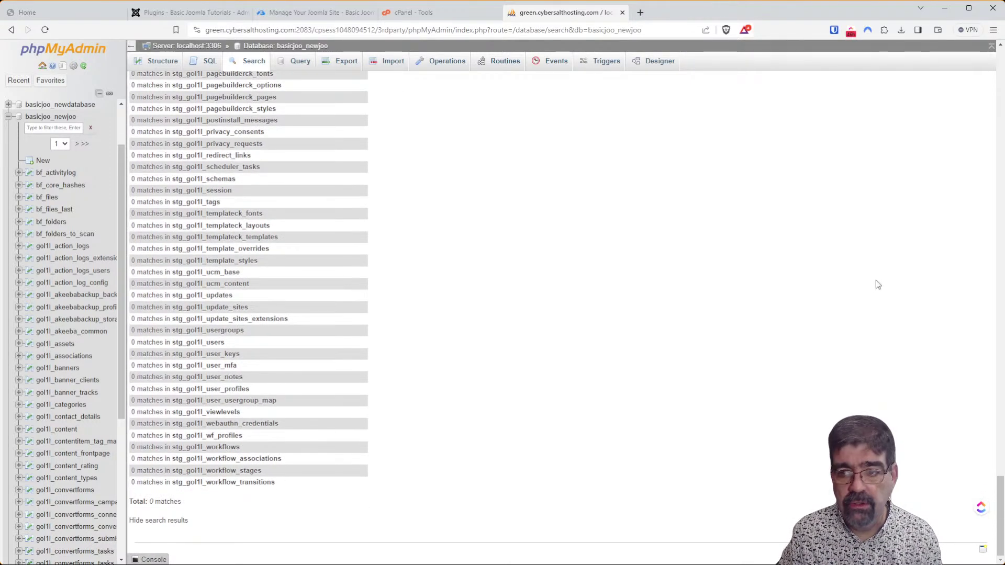
left_click_drag(999, 495, 1000, 66)
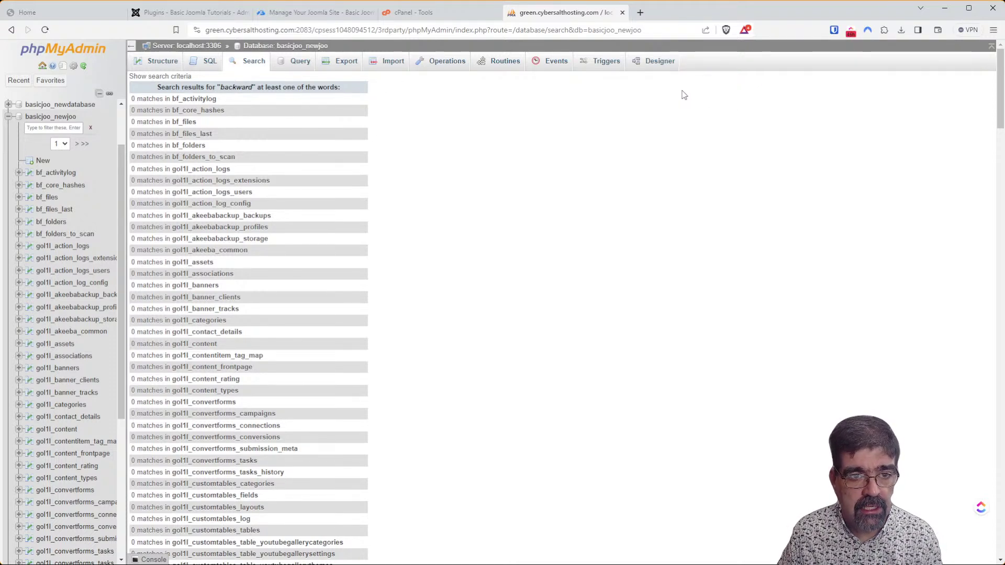
left_click(268, 48)
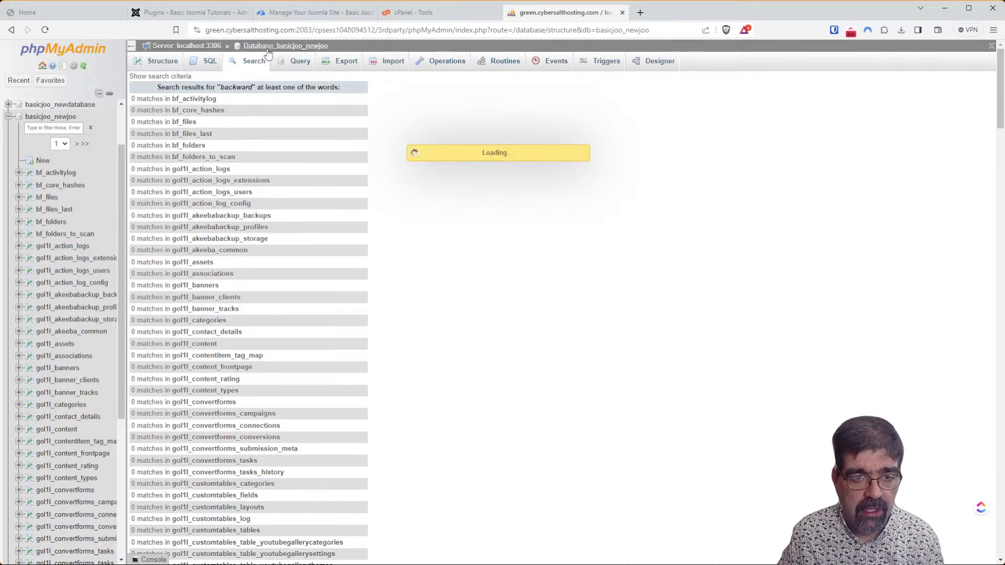
Filter the tables by 'ext' and browse gol1l_extensions, showing 25 of 383 rows.
left_click(235, 140)
type("ext")
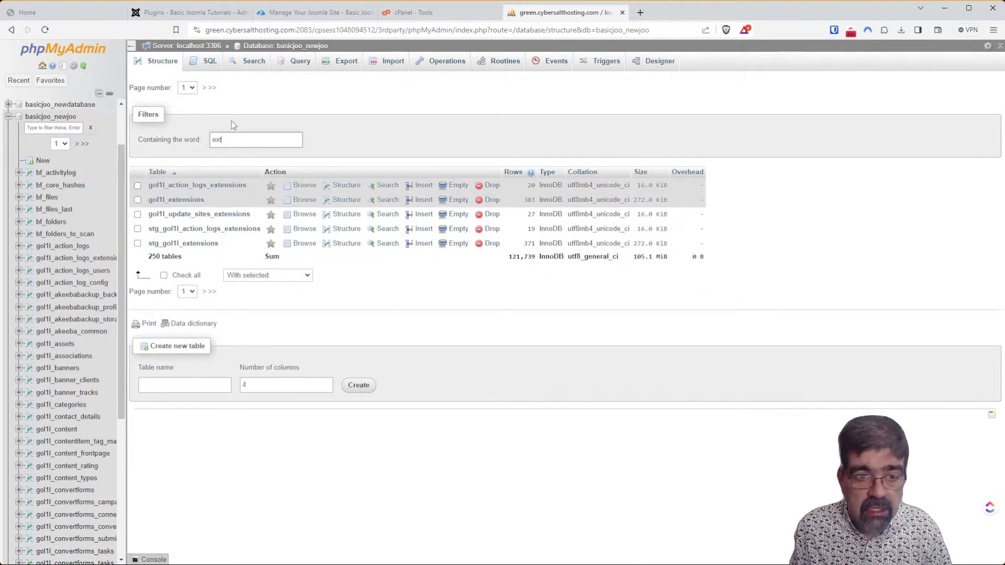
left_click(306, 201)
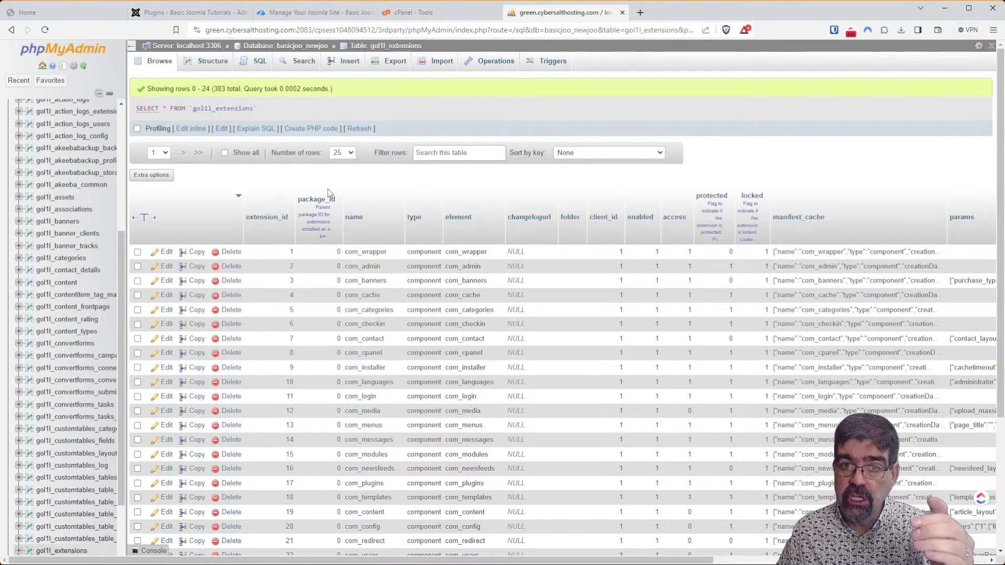
Sort the gol1l_extensions rows by extension_id descending.
left_click(273, 214)
left_click(272, 213)
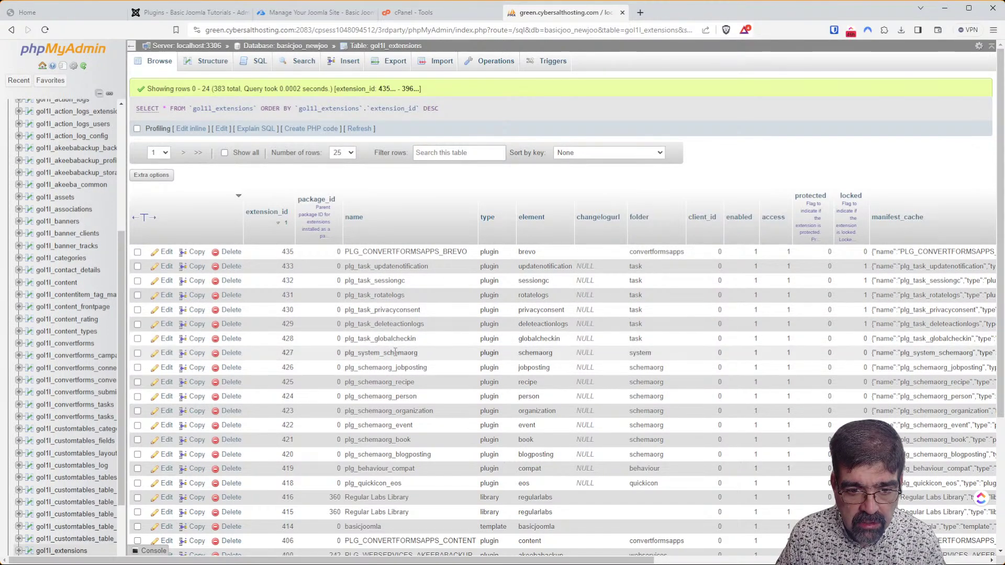
scroll(391, 352, "down", 1)
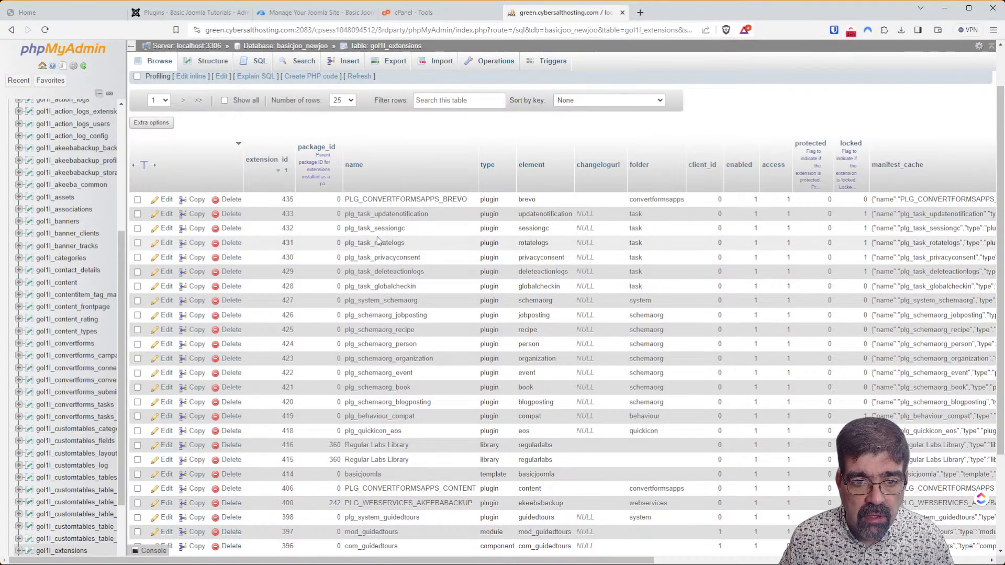
scroll(377, 251, "down", 2)
scroll(380, 236, "up", 3)
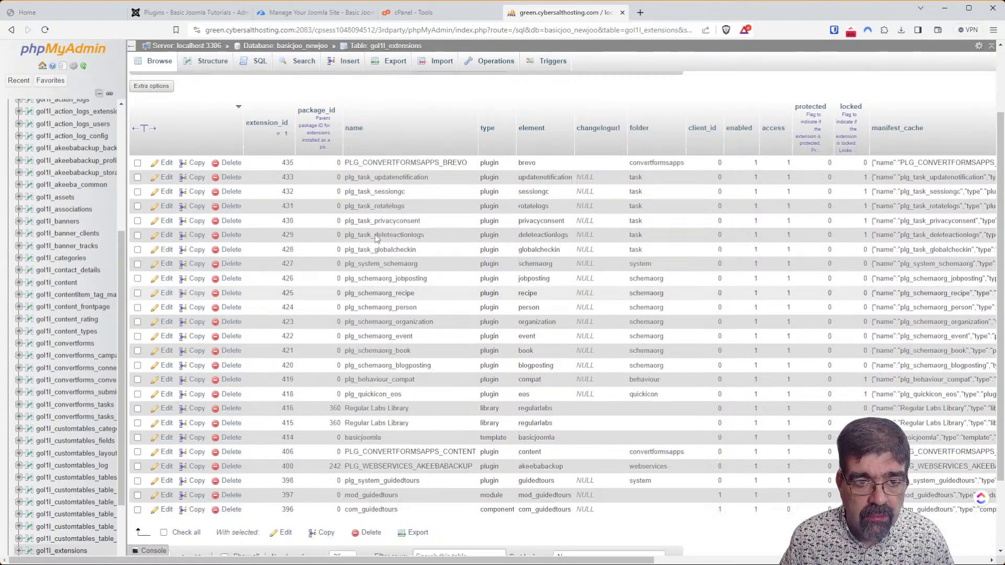
Show all rows at once, confirming the load, and scan down to plg_behaviour_compat (419).
left_click(224, 154)
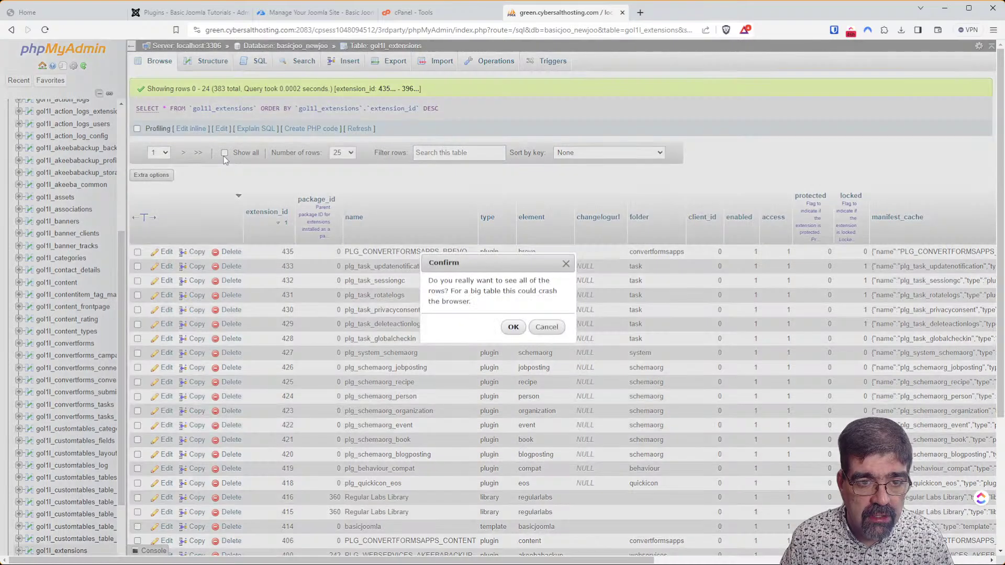
left_click(513, 327)
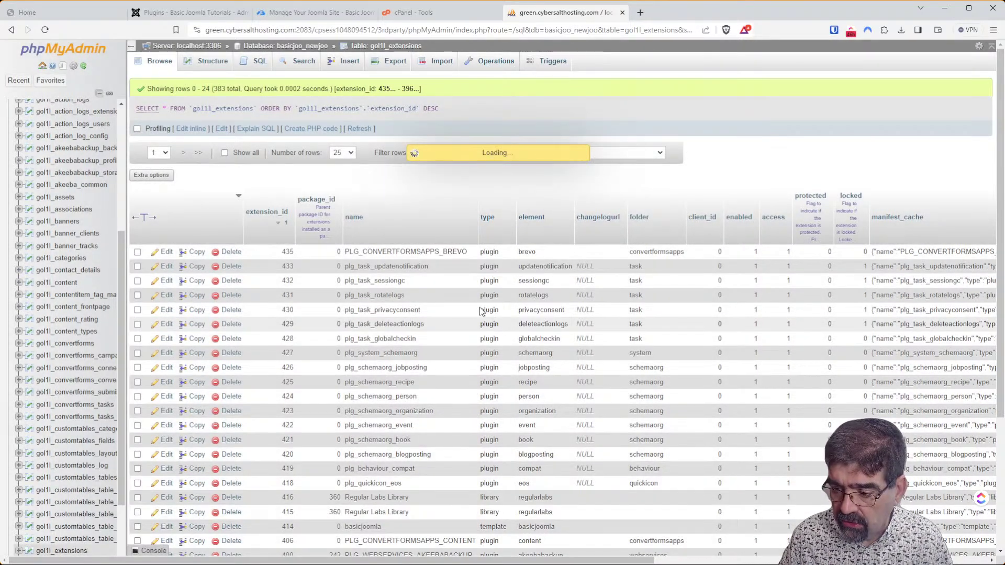
scroll(454, 307, "down", 2)
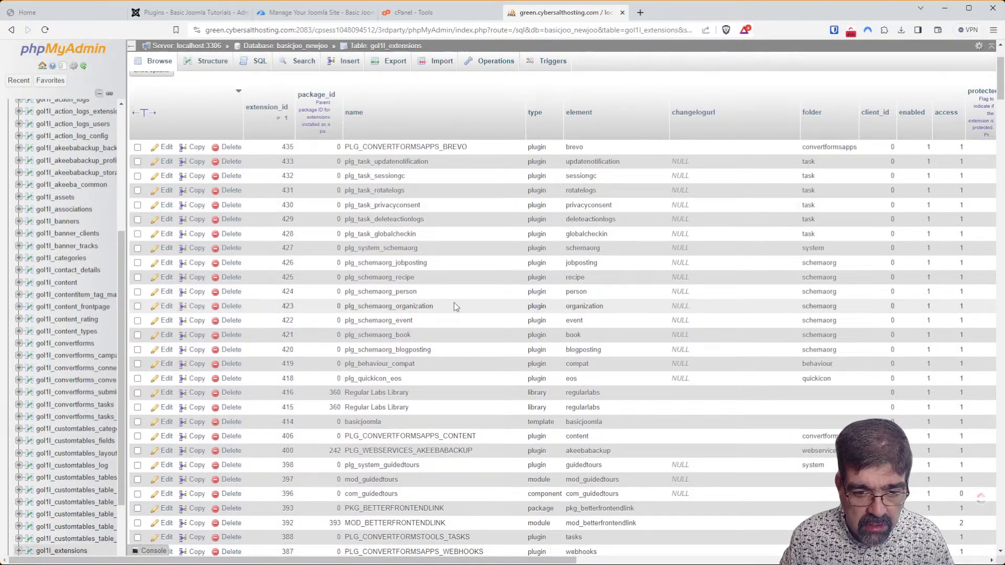
scroll(454, 306, "down", 1)
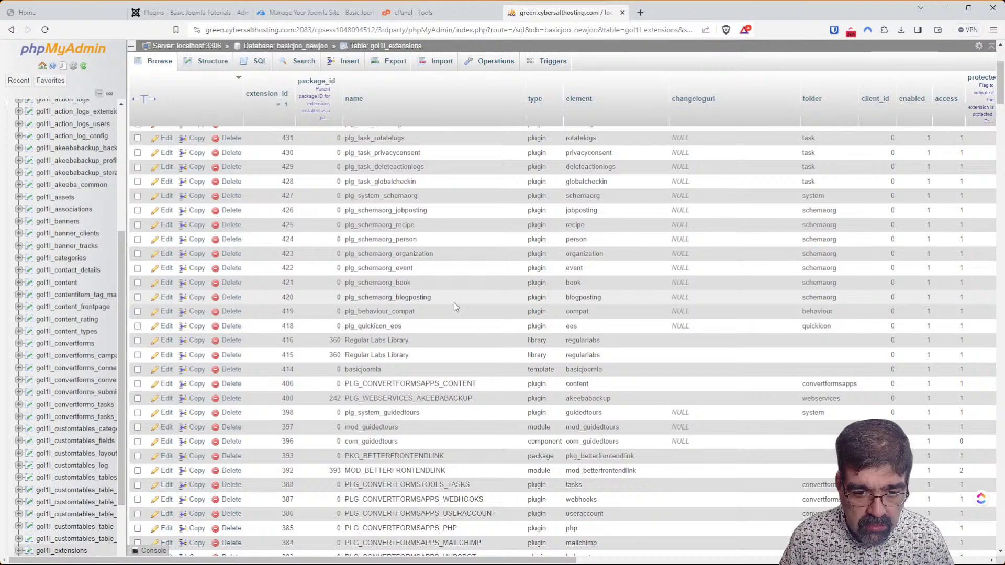
scroll(454, 303, "down", 2)
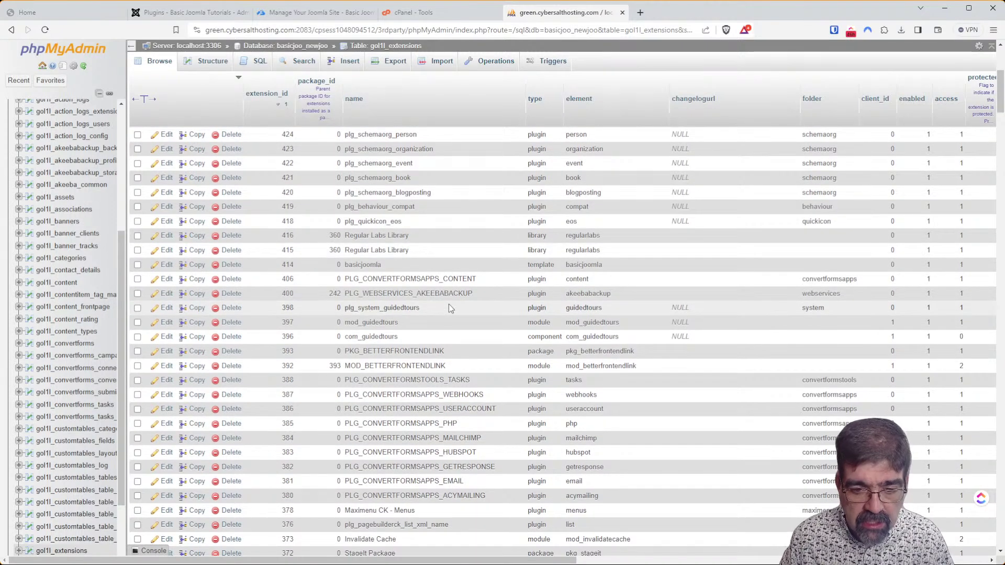
scroll(448, 304, "up", 2)
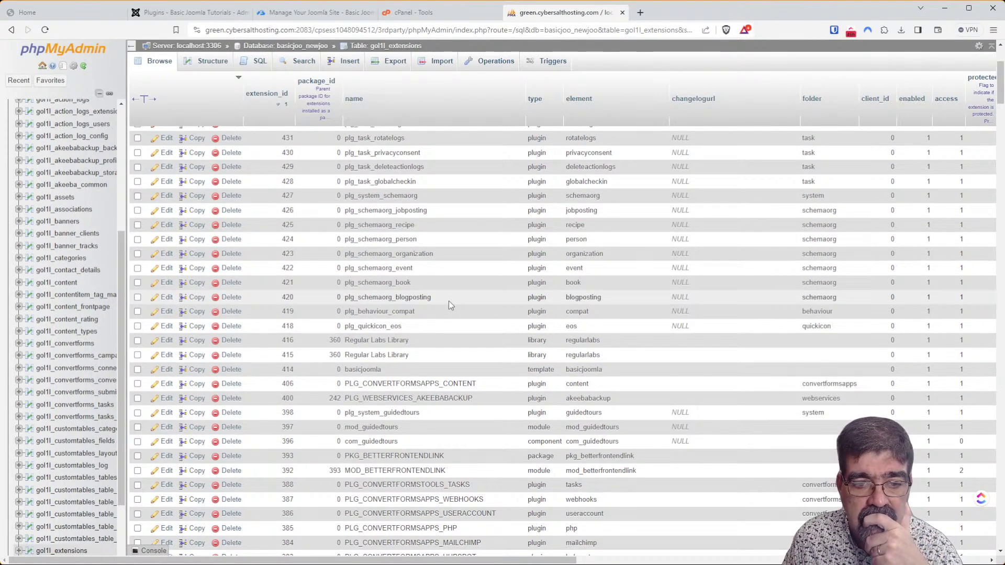
scroll(449, 305, "up", 1)
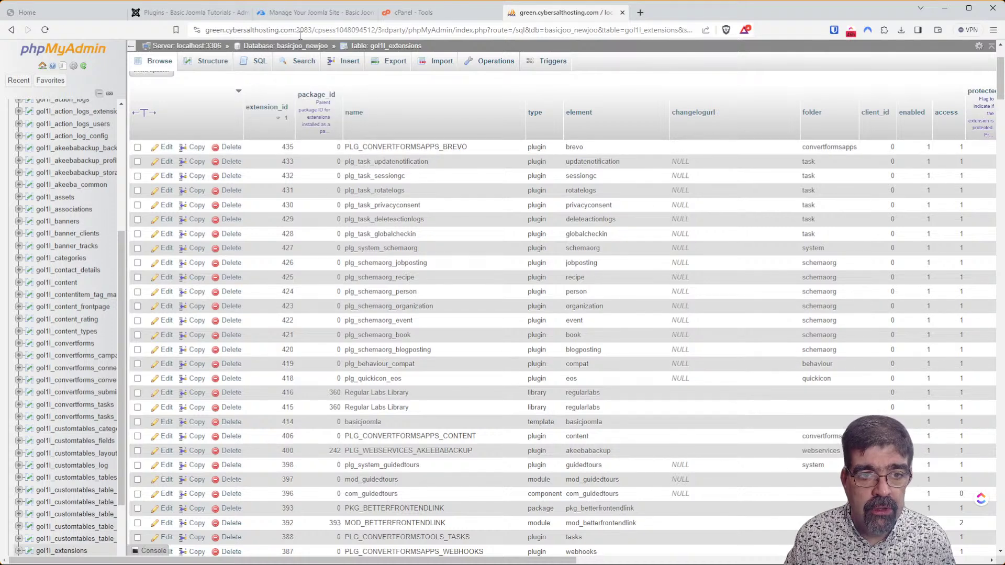
Run a database-wide search for 'behaviour' across basicjoo_newjoo.
left_click(301, 62)
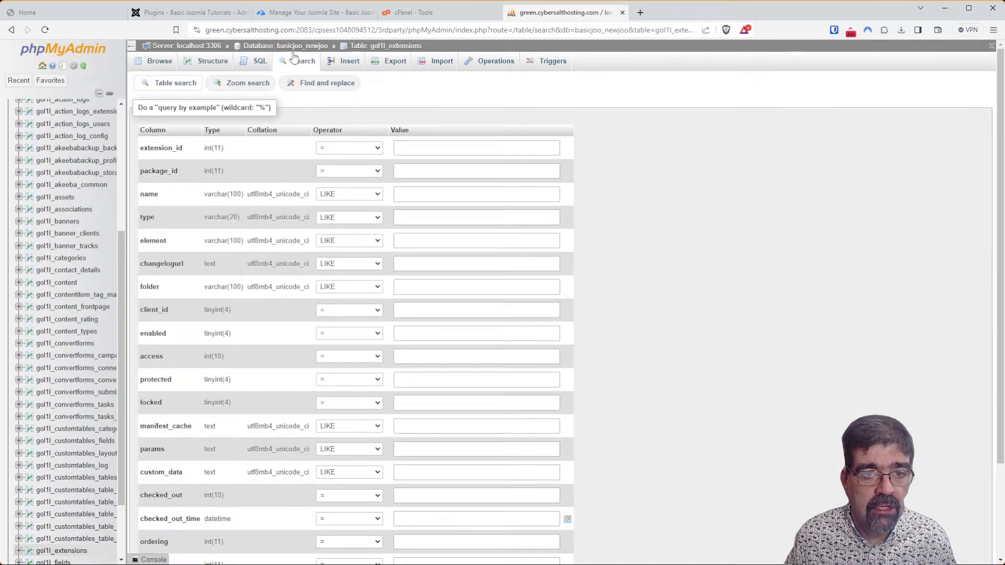
left_click(263, 47)
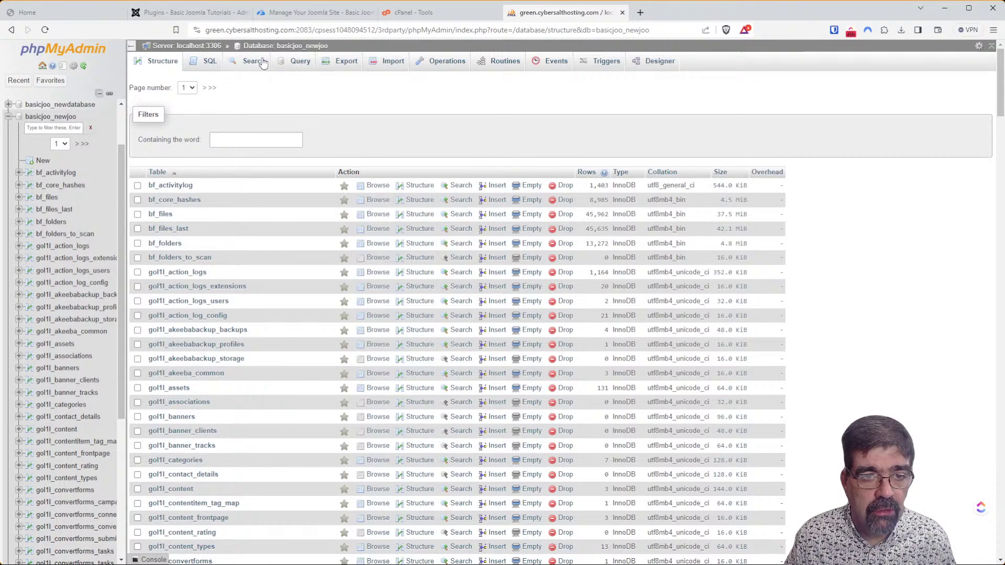
left_click(252, 63)
left_click(268, 124)
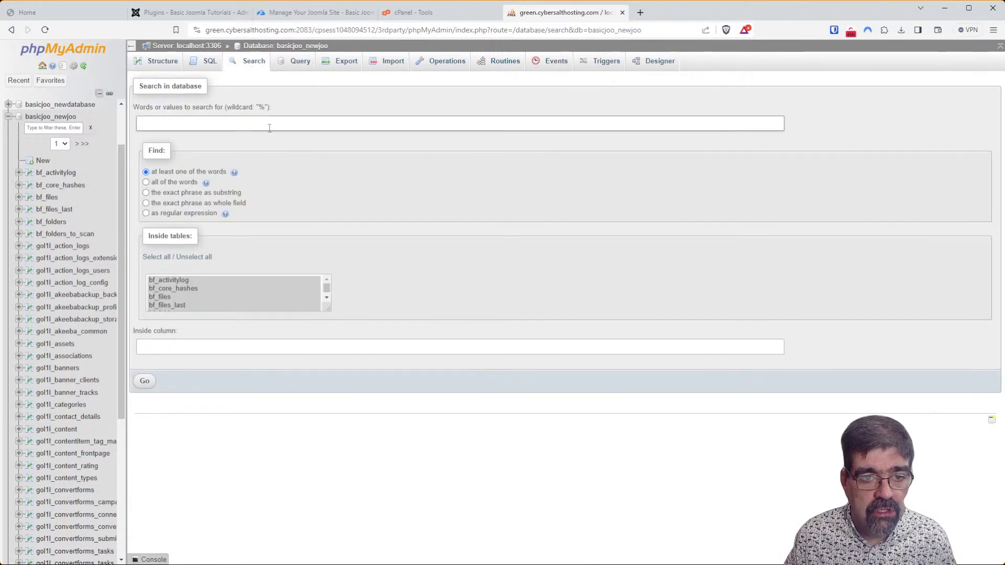
type("behavioiur")
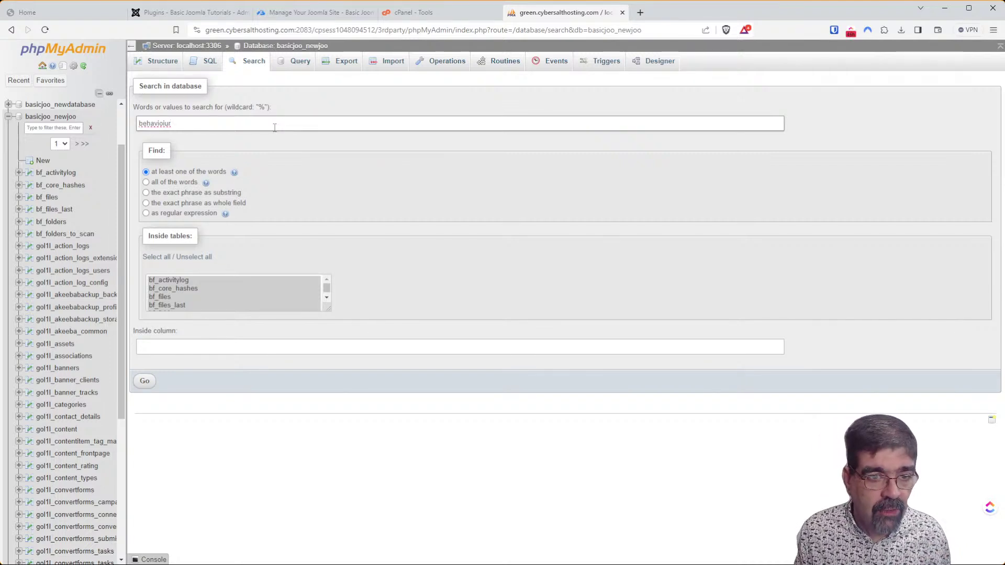
key("BackSpace")
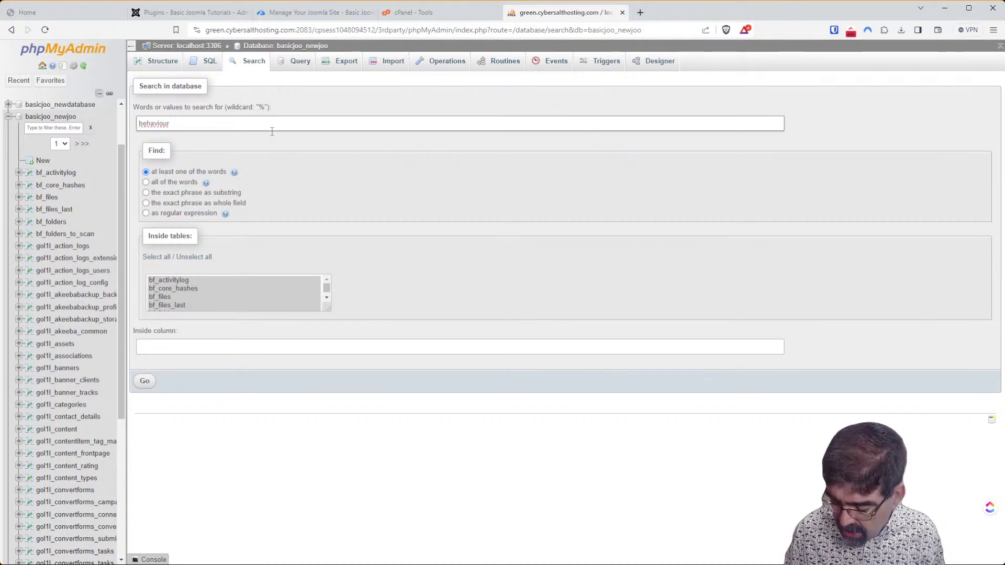
left_click(145, 381)
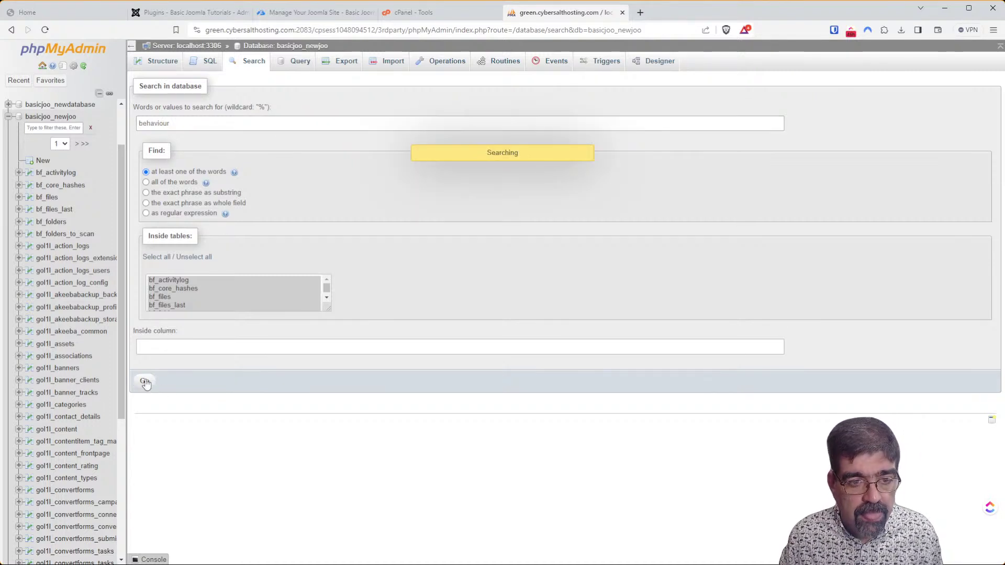
List the three gol1l_extensions matches, noting plg_behaviour_compat as 419, then return to Joomla Plugins.
scroll(332, 212, "down", 5)
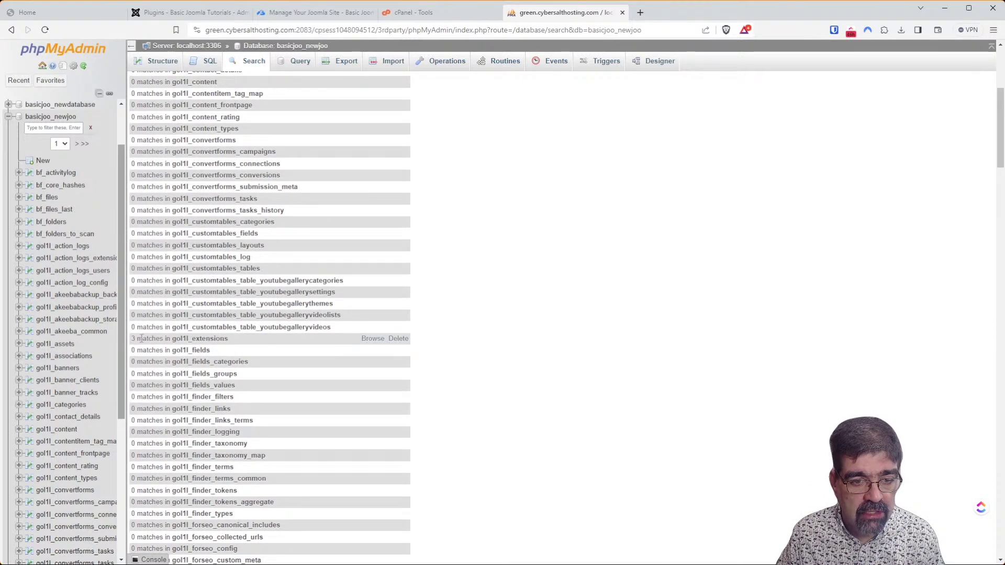
left_click(372, 339)
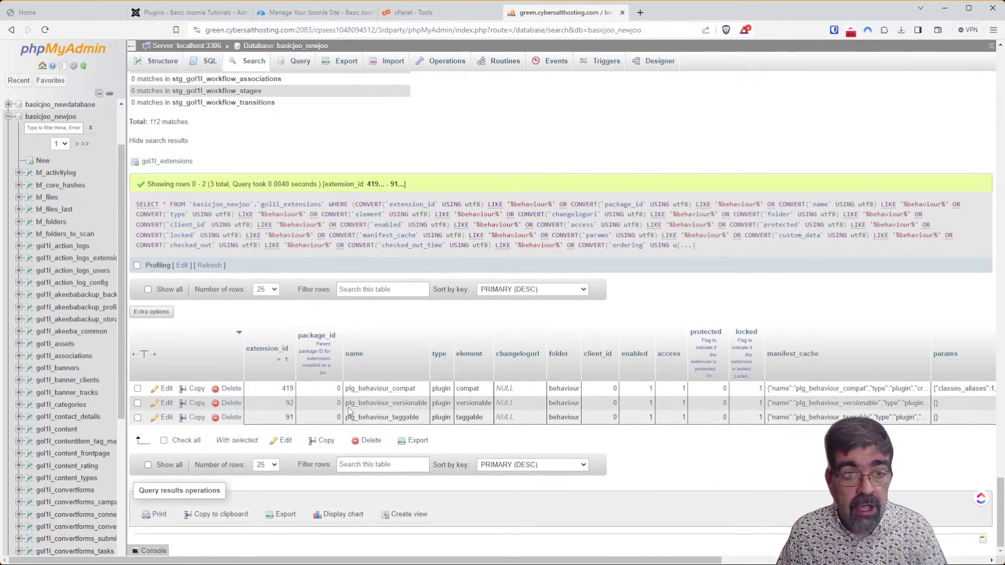
left_click(166, 14)
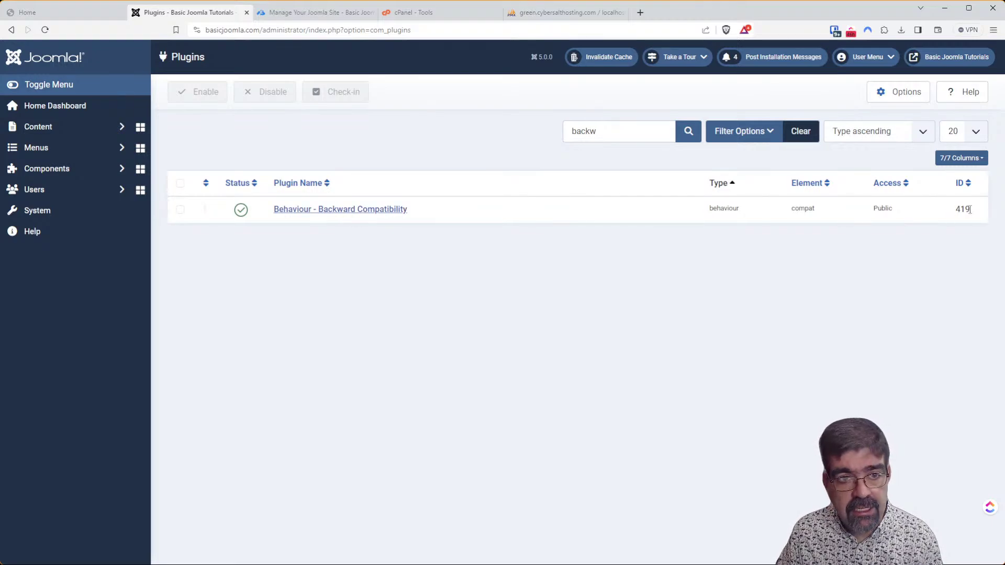
Filter the database tables by 'ext' and browse gol1l_extensions again.
left_click(565, 12)
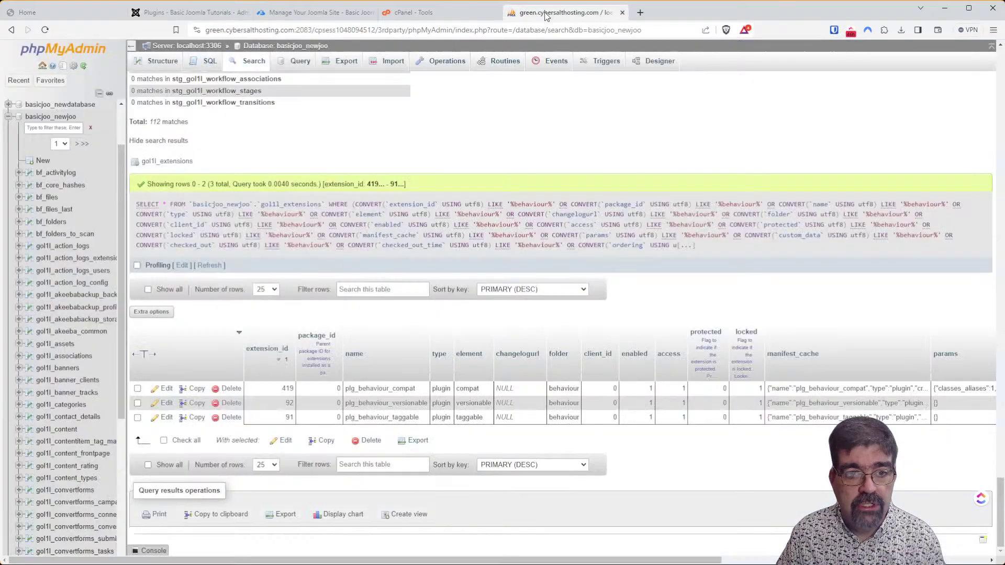
left_click(266, 47)
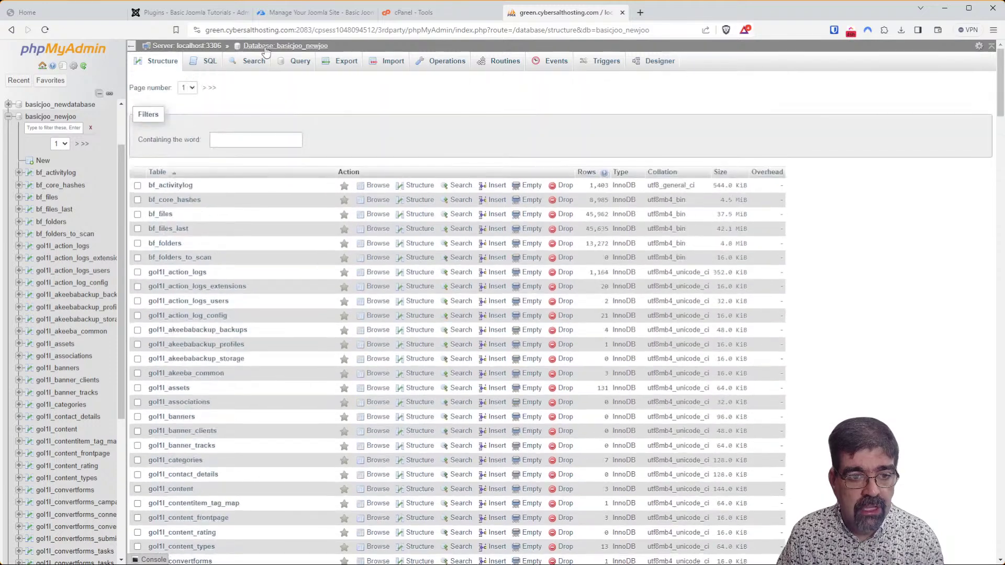
left_click(231, 137)
type("ext")
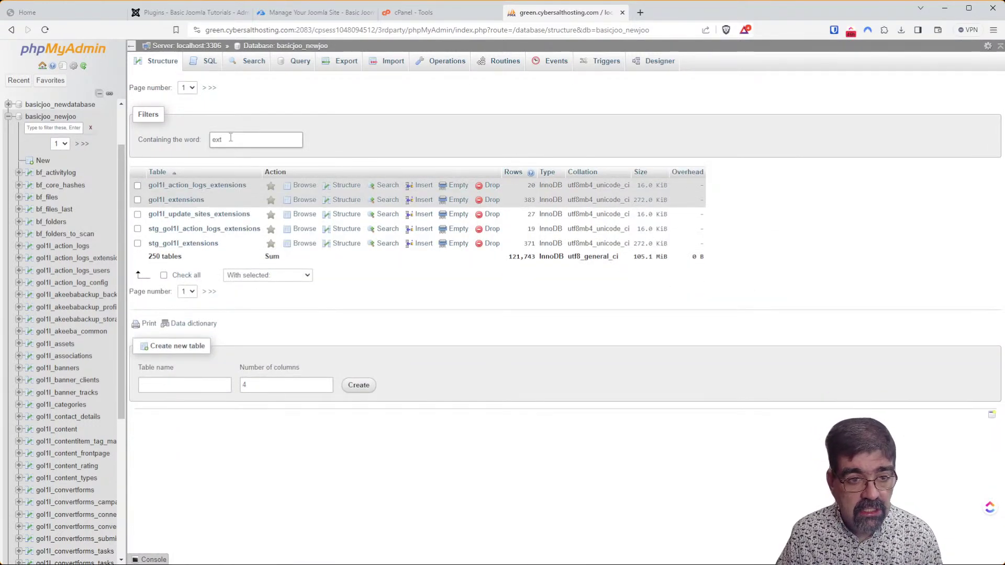
left_click(306, 203)
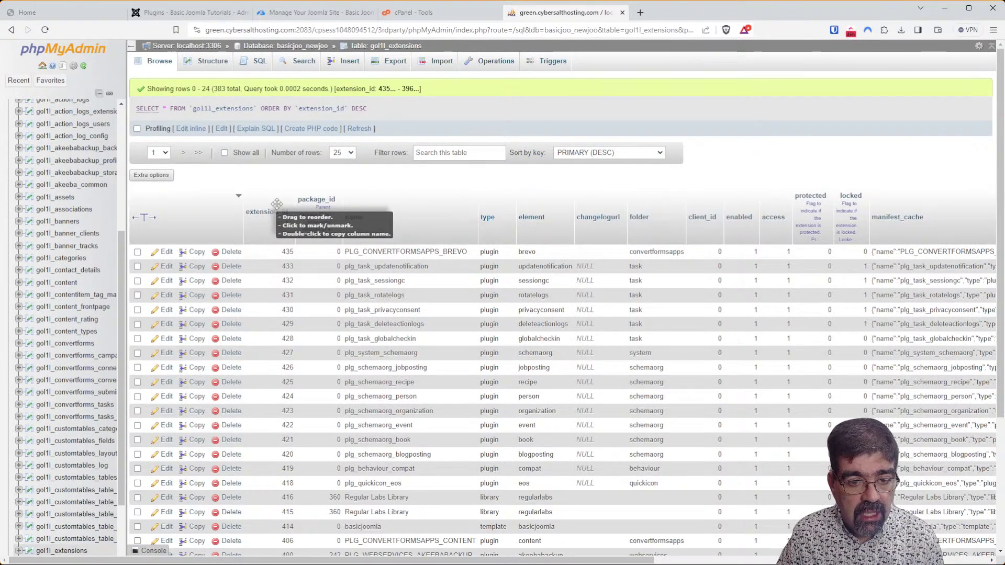
Cross-check plugin ID 419 in Joomla's list, then scroll to plg_behaviour_compat in phpMyAdmin.
left_click(188, 12)
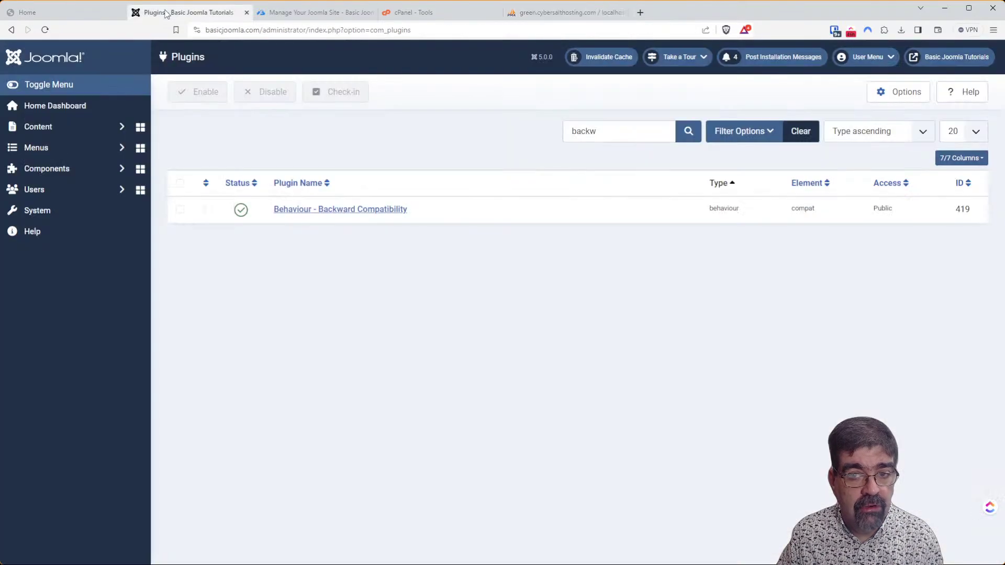
left_click(530, 15)
scroll(365, 262, "down", 3)
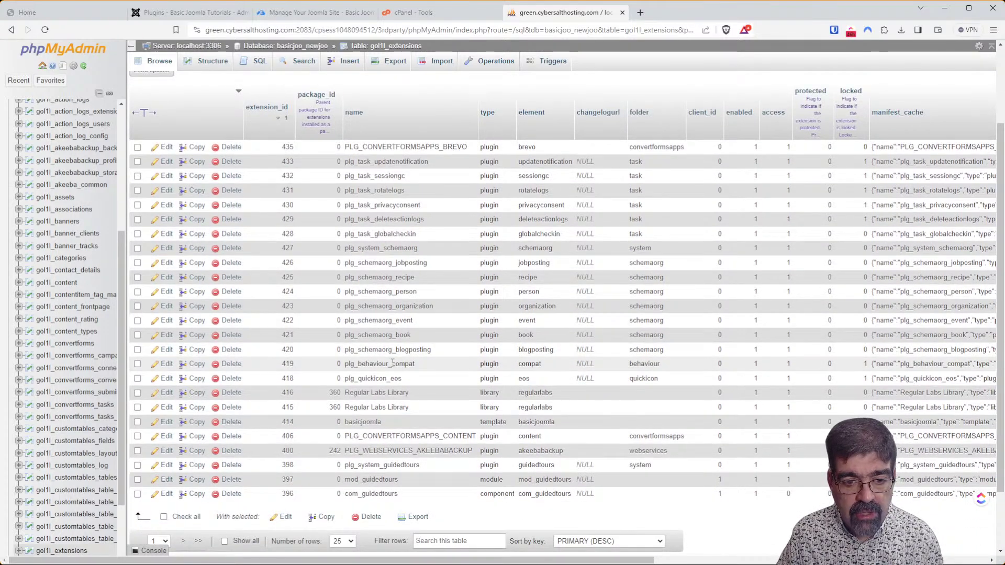
Inspect row 419's params in phpMyAdmin, then open Joomla's Backward Compatibility plugin settings.
left_click(167, 365)
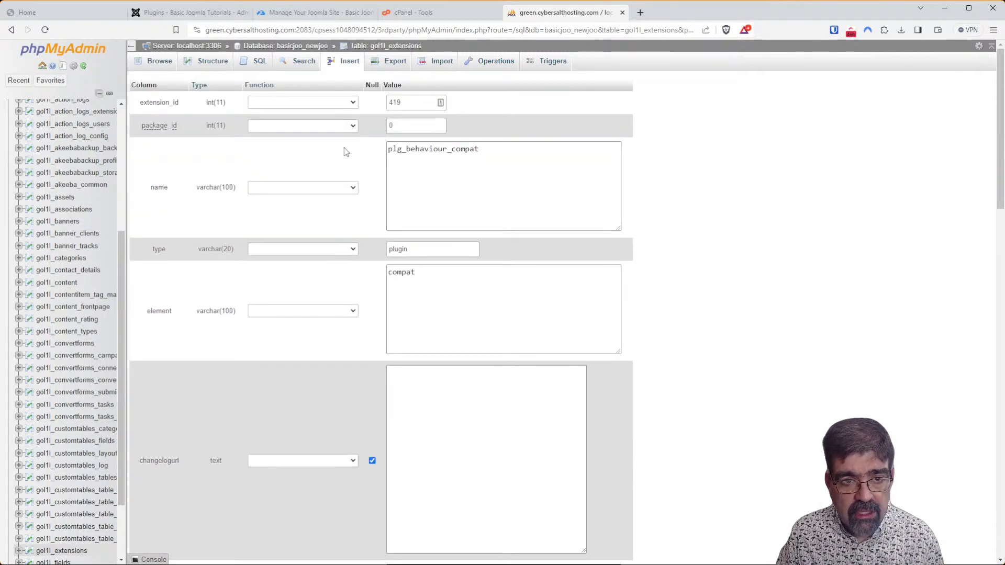
scroll(333, 151, "down", 5)
scroll(331, 151, "down", 7)
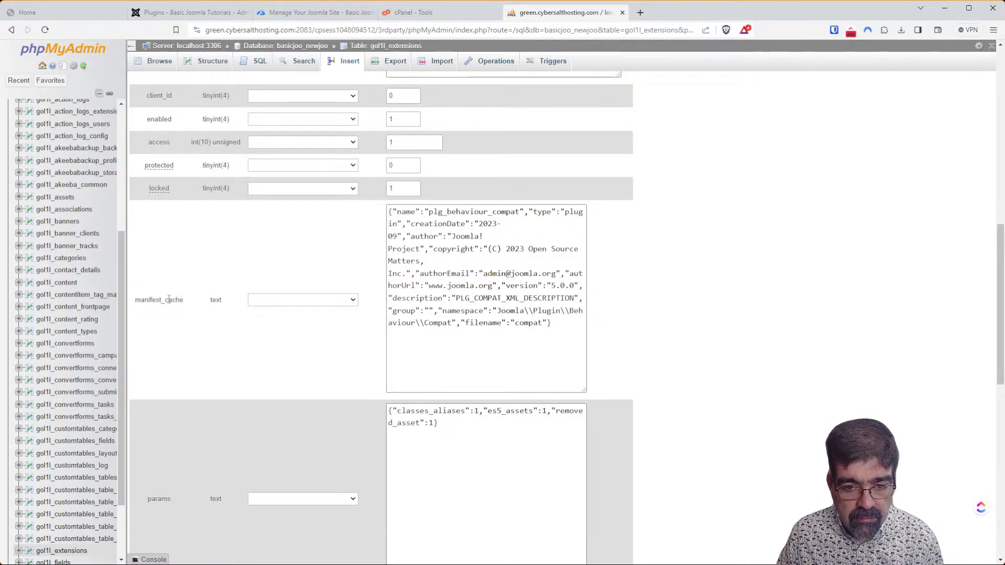
scroll(169, 300, "down", 3)
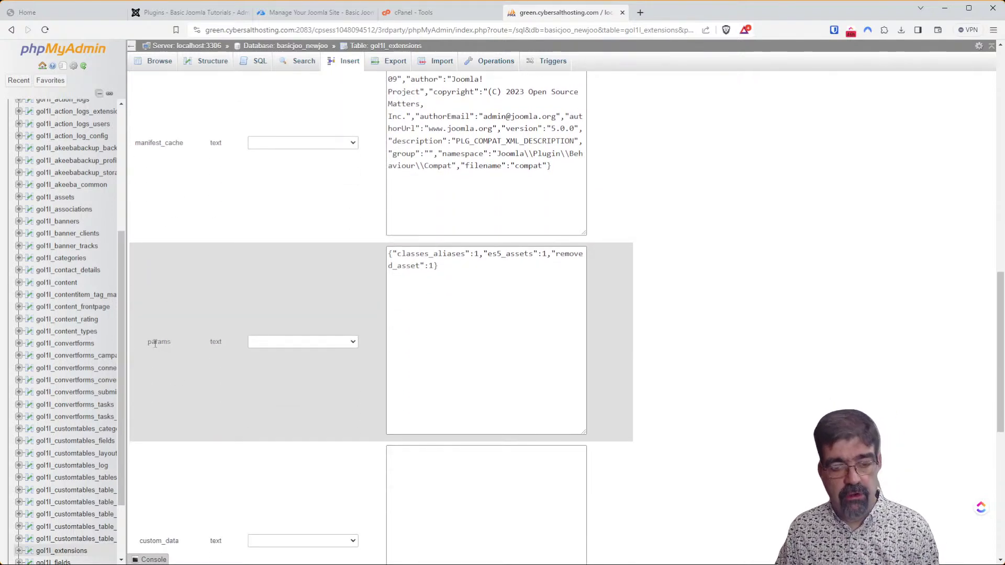
left_click(476, 254)
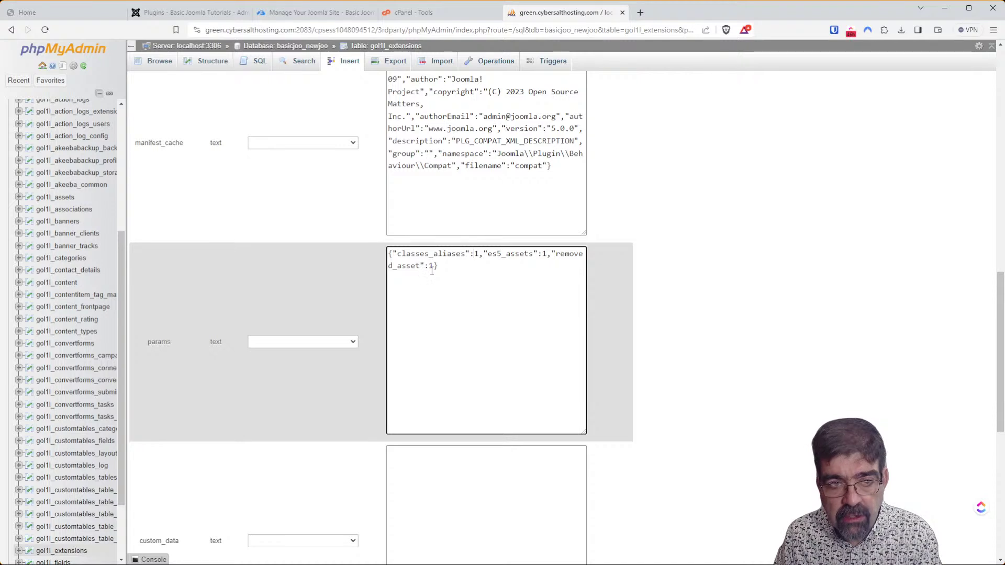
left_click(162, 15)
left_click(312, 211)
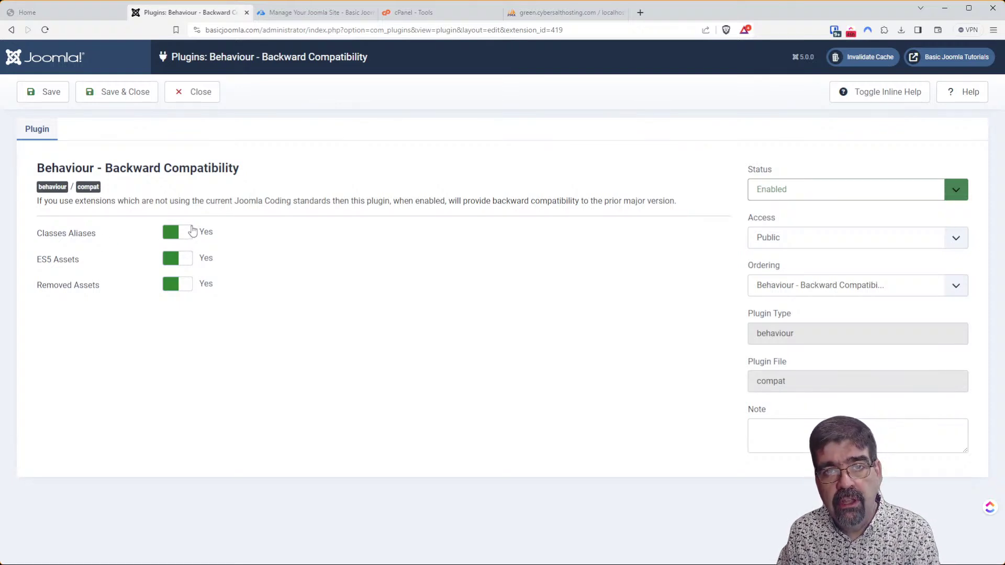
Turn the Backward Compatibility plugin's Classes Aliases to No and save the plugin.
left_click(563, 12)
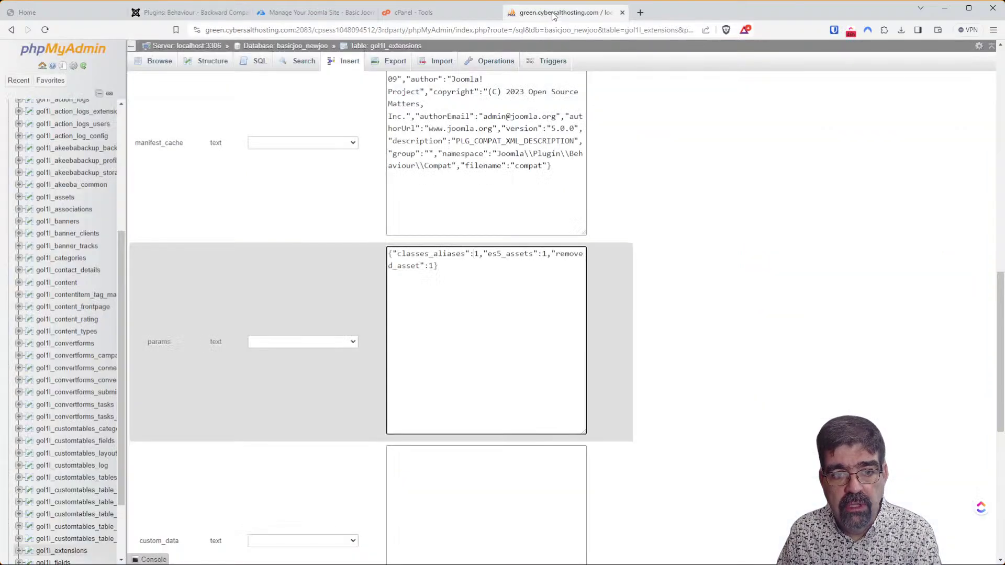
left_click(225, 14)
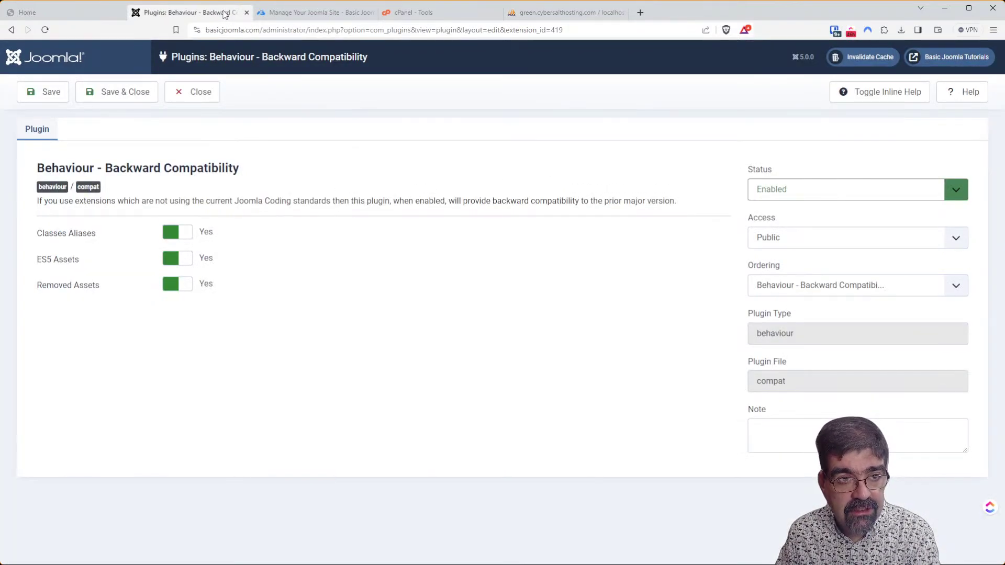
left_click(303, 12)
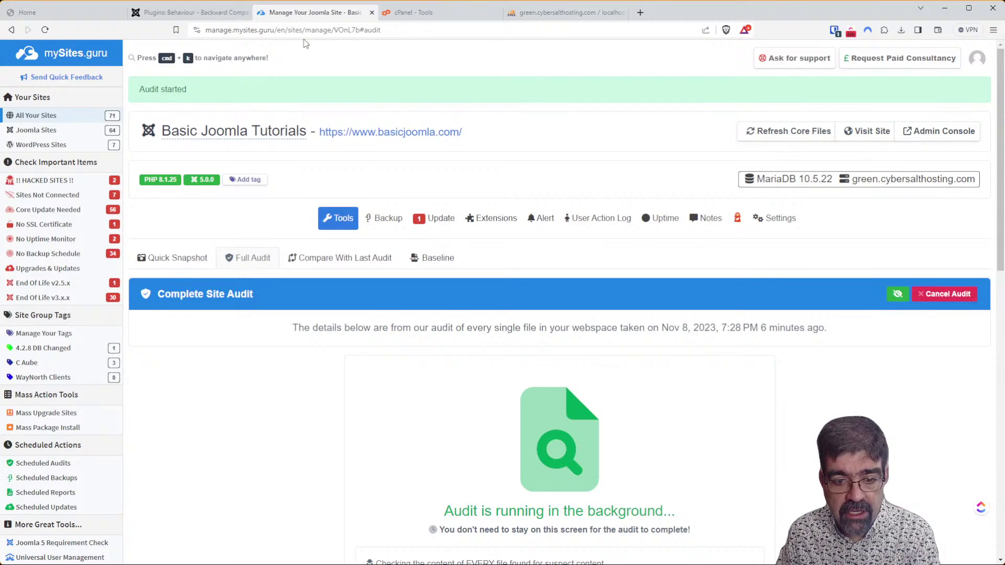
scroll(487, 335, "down", 5)
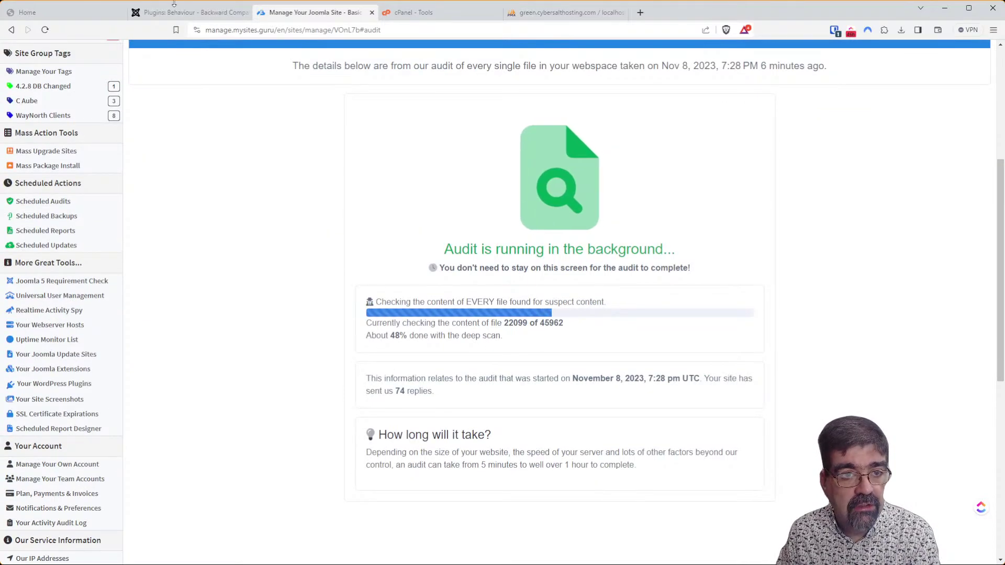
left_click(177, 14)
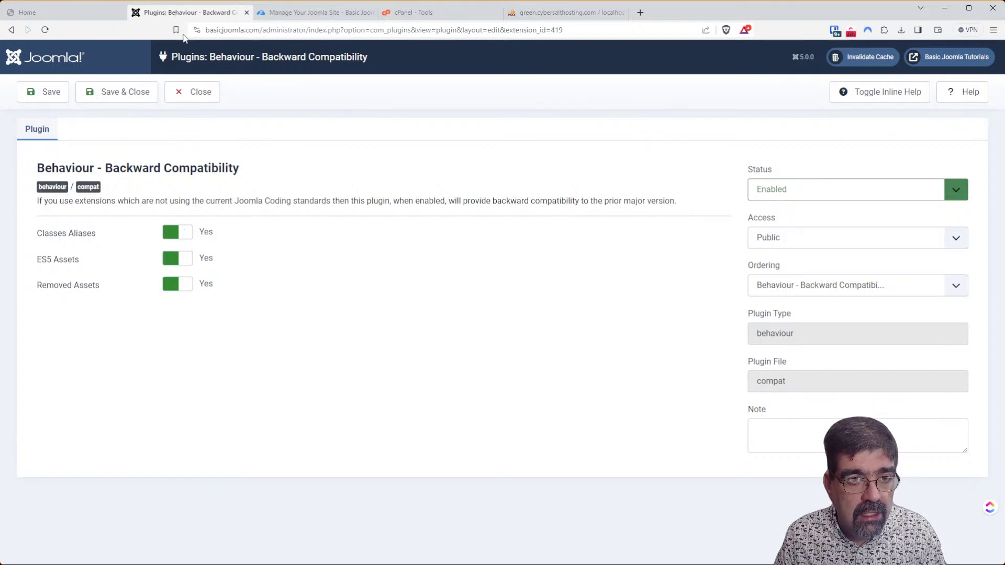
left_click_drag(188, 12, 71, 8)
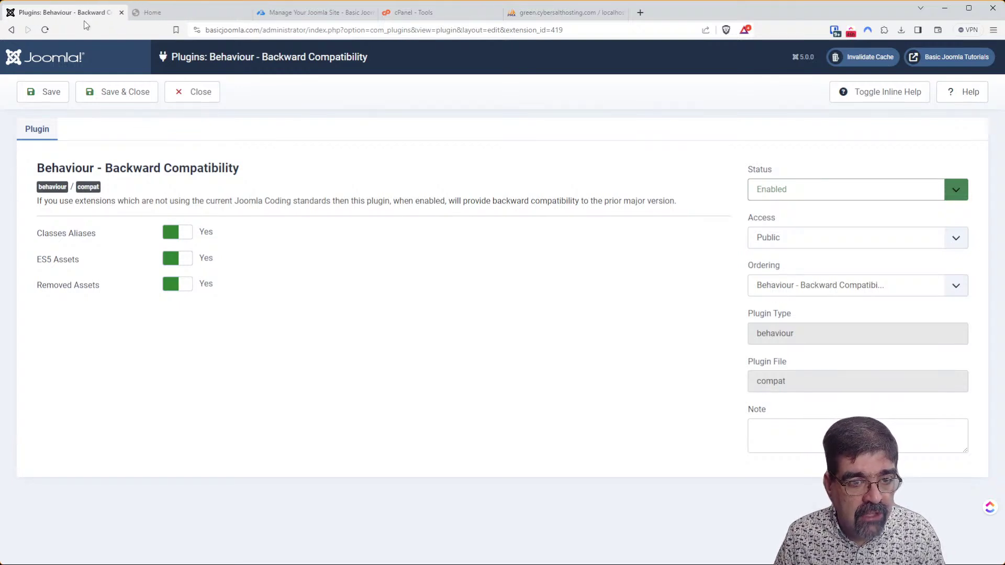
left_click(187, 237)
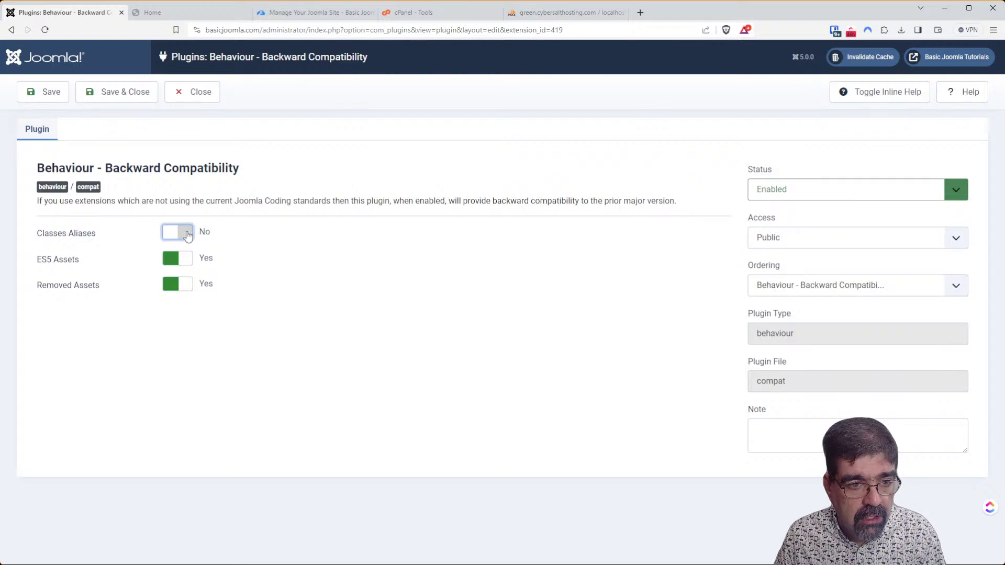
left_click(50, 95)
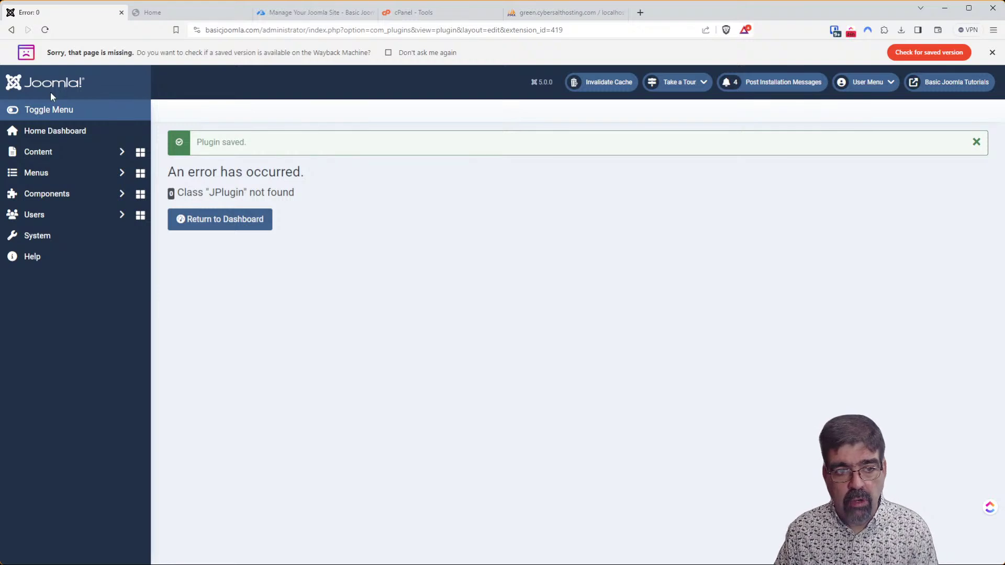
Reload the front-end homepage and retry the admin System page, both failing with Class 'JPlugin' not found.
left_click(196, 13)
left_click(45, 30)
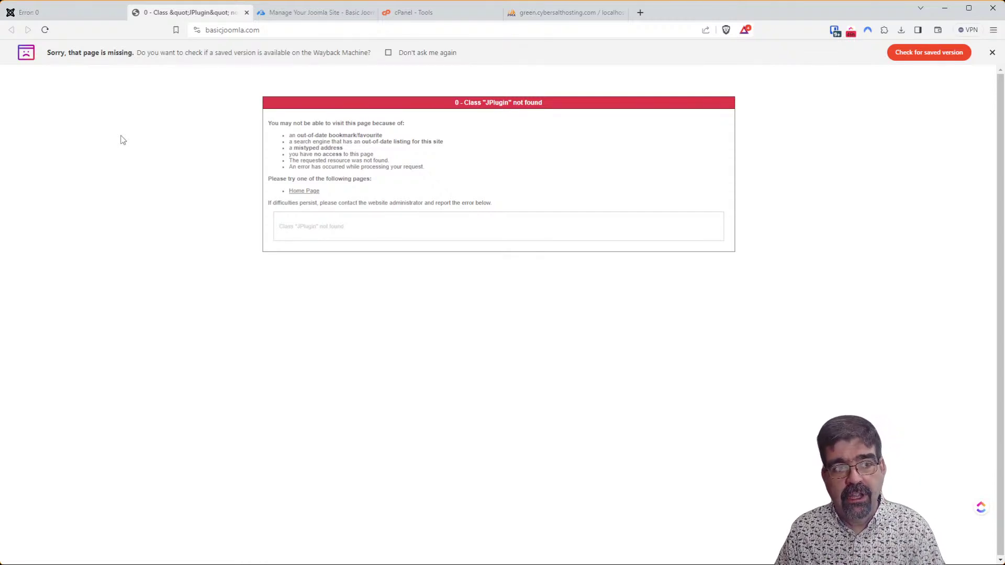
left_click(78, 11)
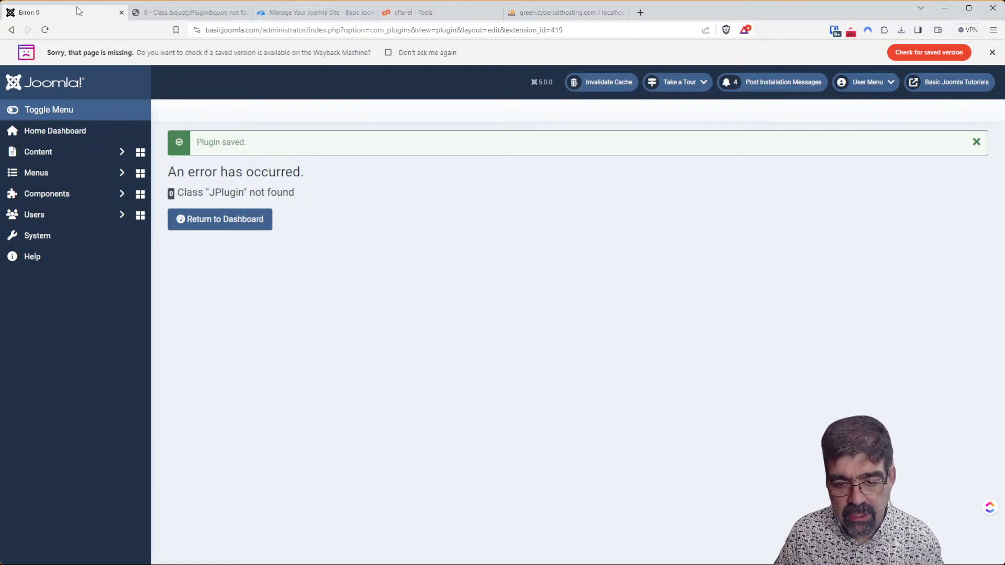
left_click(59, 240)
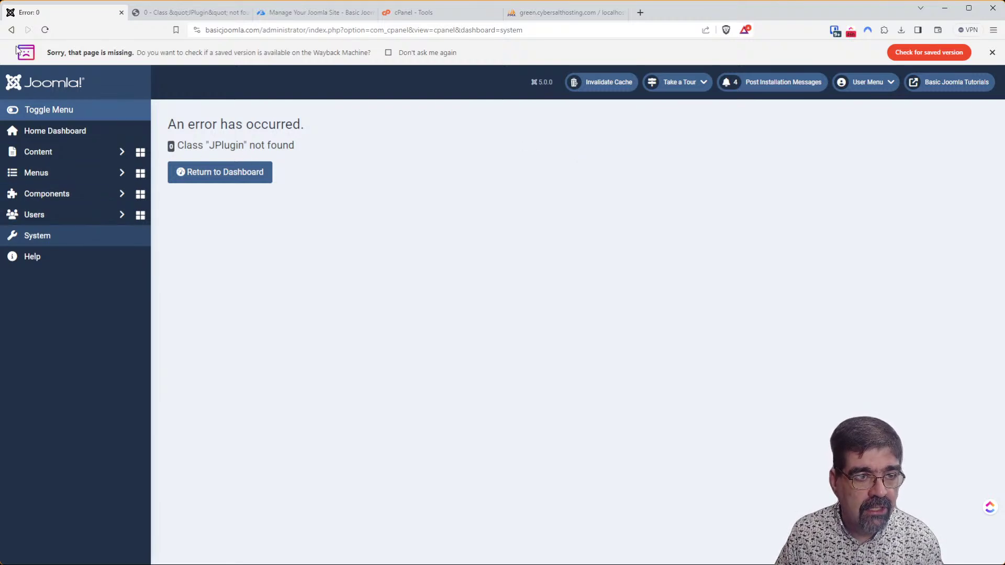
left_click(11, 30)
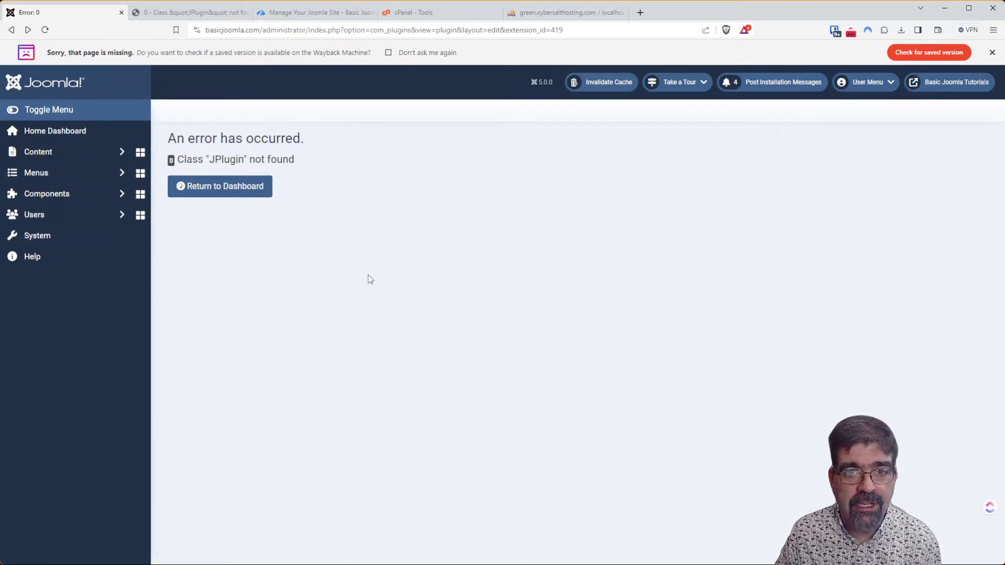
left_click(530, 15)
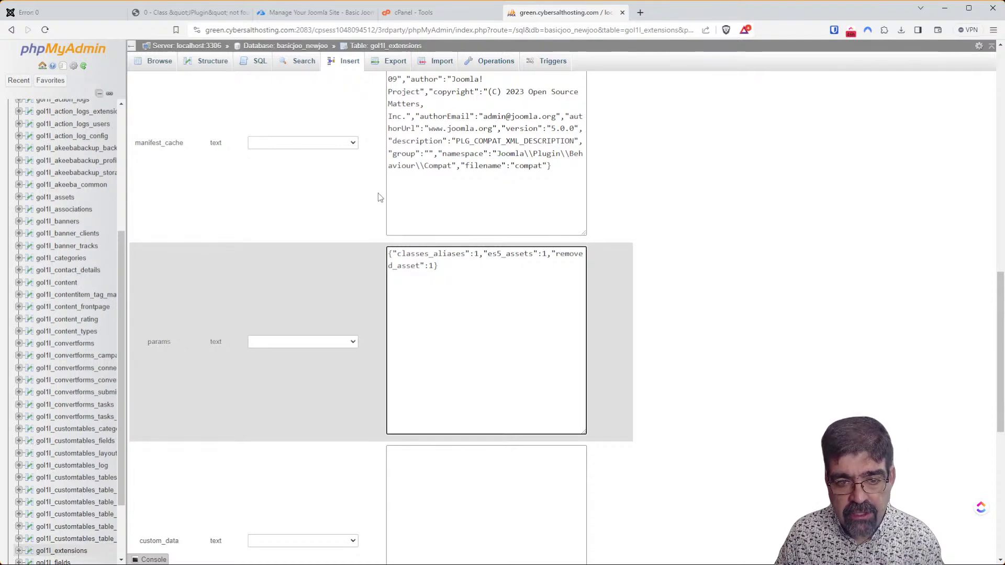
Set classes_aliases to 0 in row 419's params in phpMyAdmin, then recheck the Joomla admin.
double_click(476, 254)
type("0")
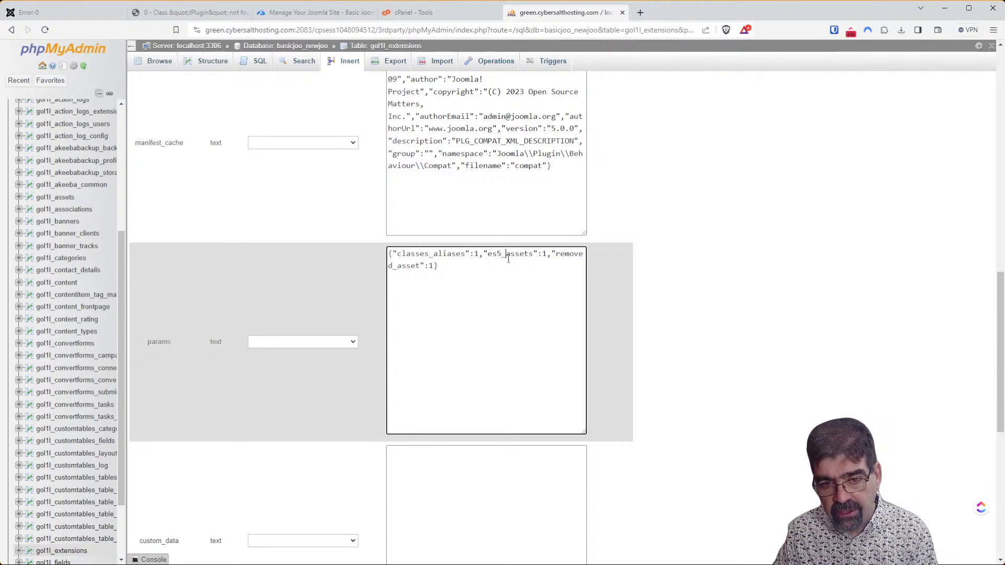
scroll(689, 301, "down", 8)
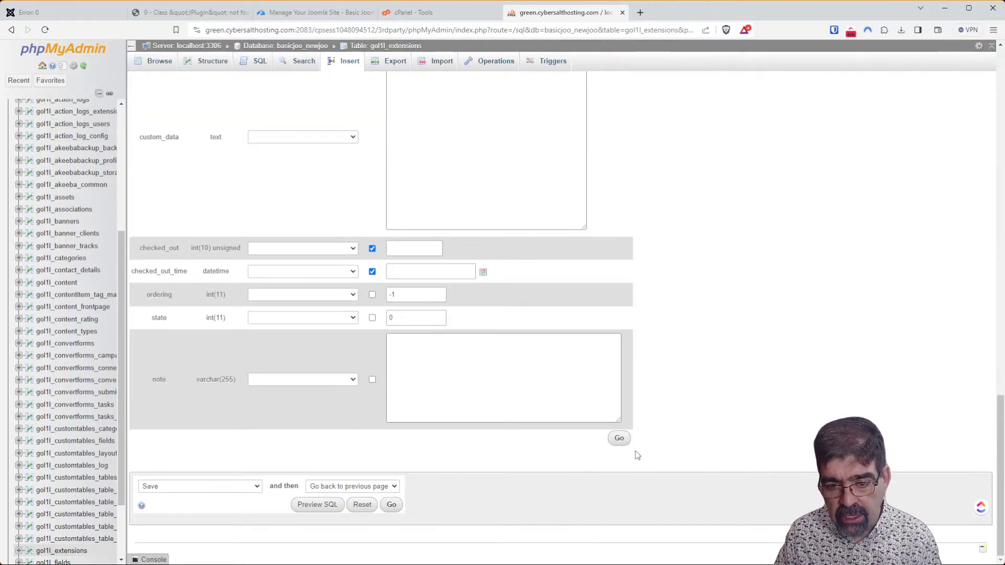
left_click(619, 441)
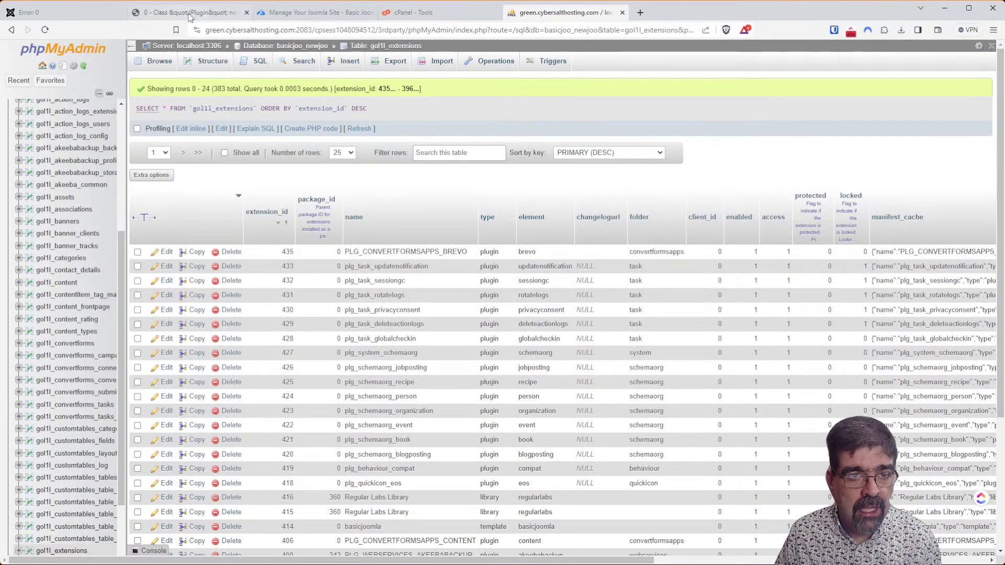
left_click(50, 12)
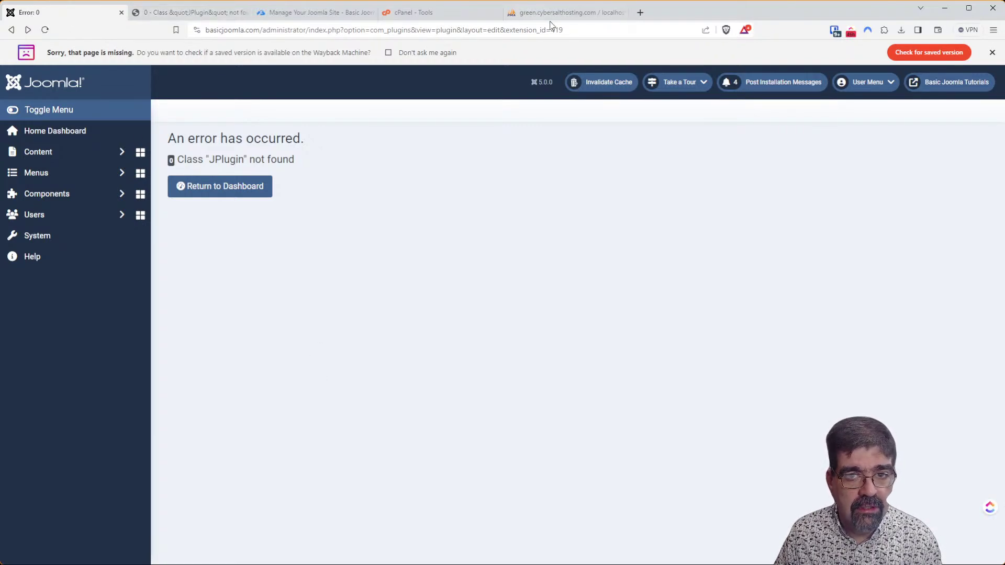
left_click(560, 14)
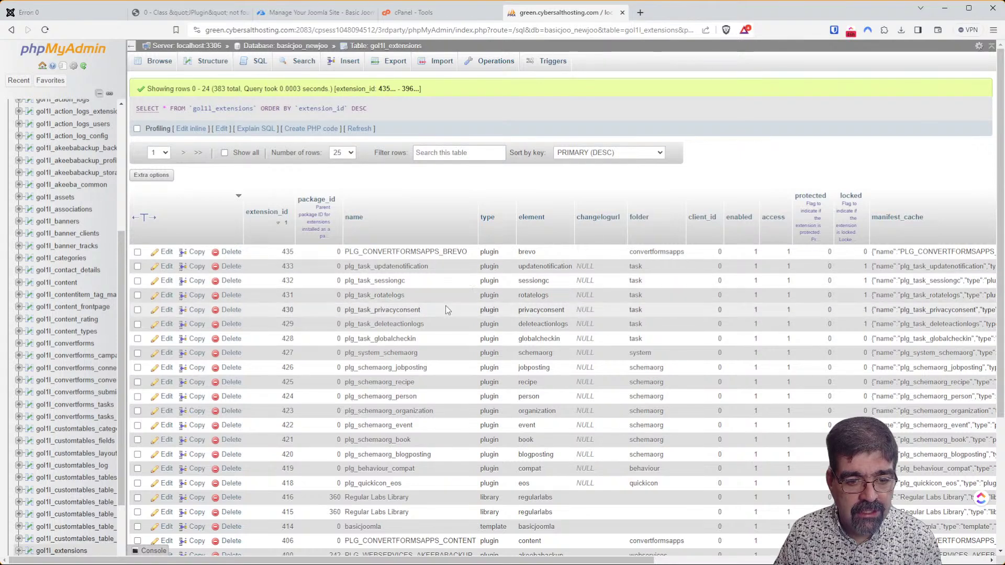
Restore classes_aliases from 0 to 1 in row 419's params and save the record.
left_click(164, 469)
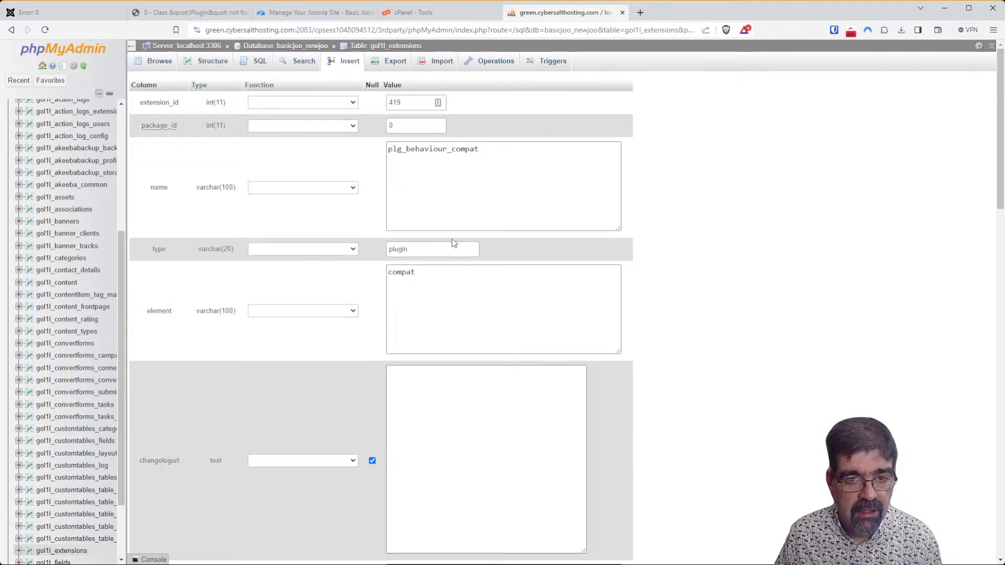
scroll(479, 249, "down", 12)
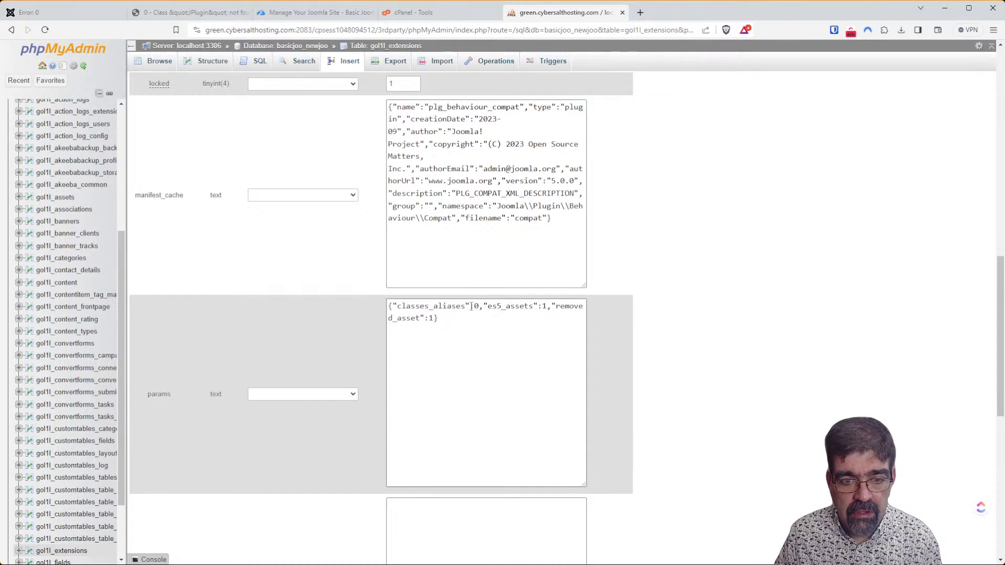
left_click(474, 306)
double_click(476, 306)
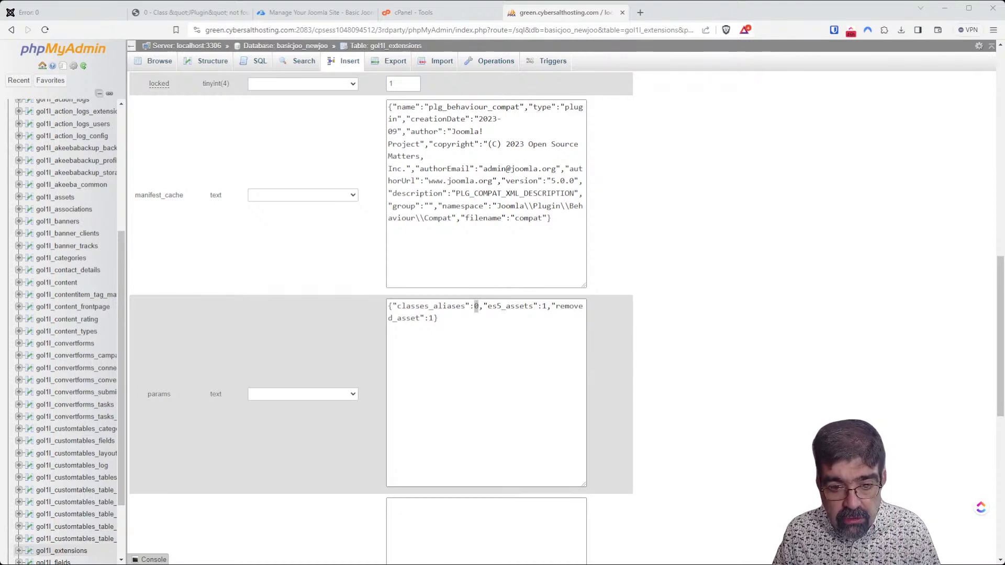
double_click(476, 305)
type("1")
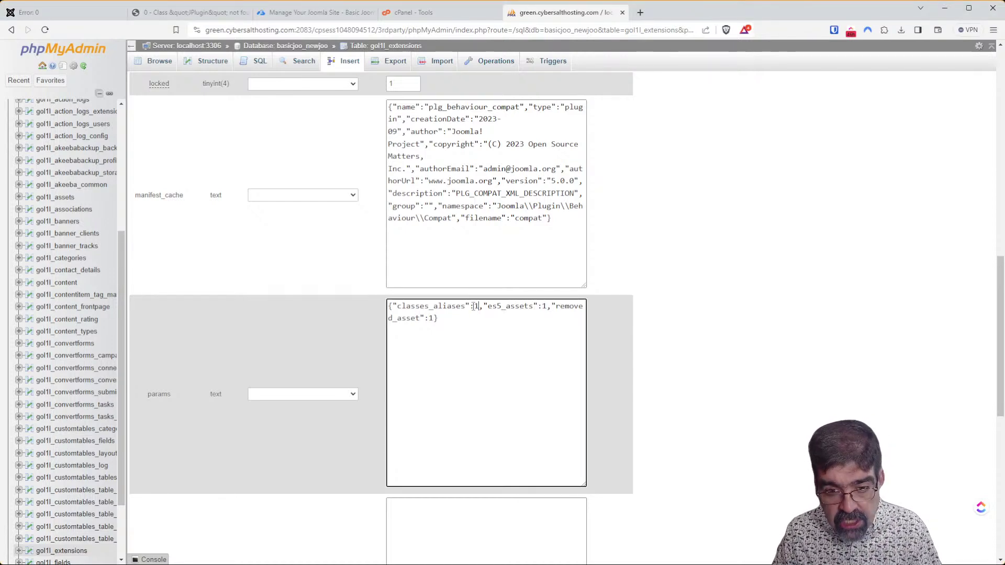
scroll(629, 354, "down", 9)
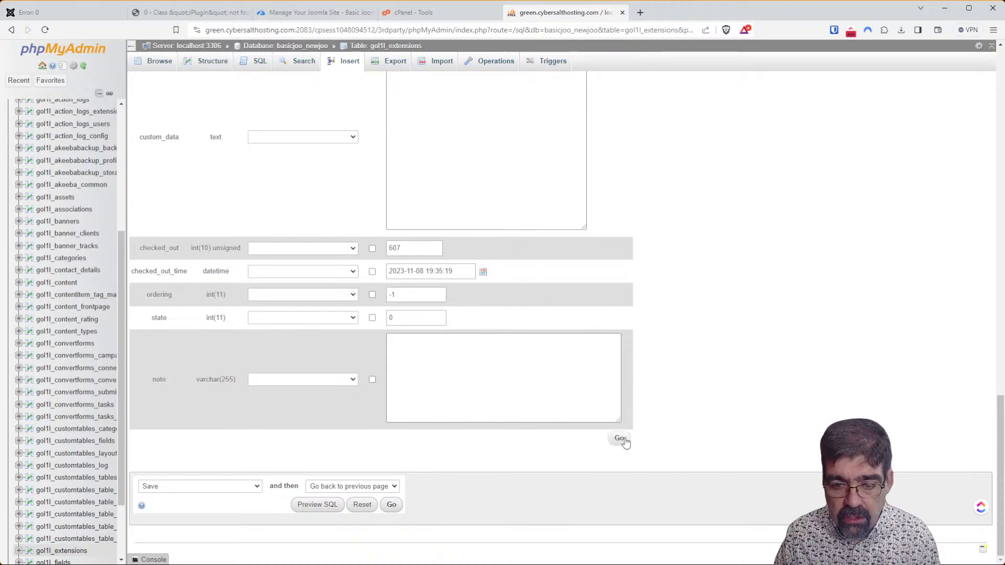
left_click(620, 439)
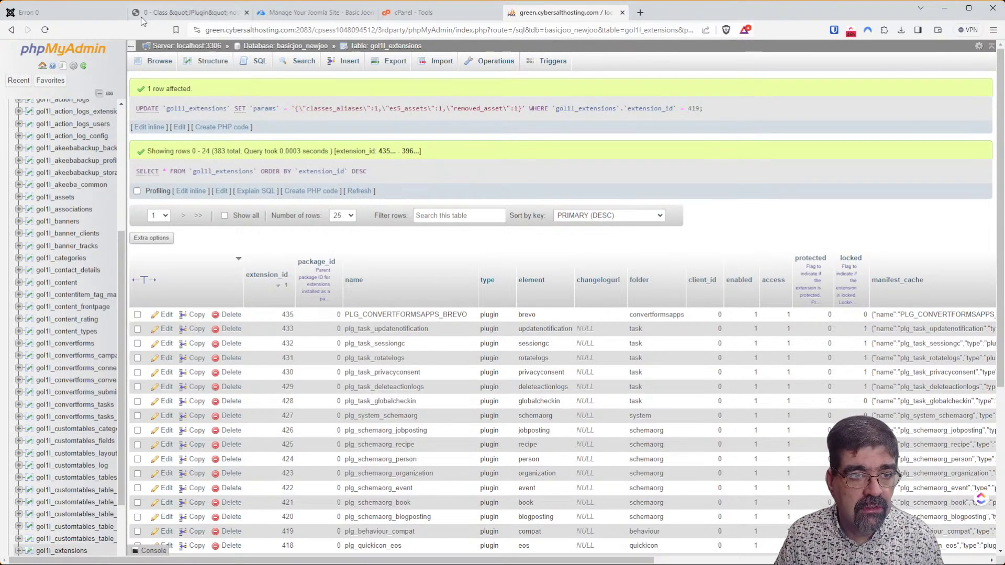
left_click(91, 13)
Reload the admin and front-end pages to confirm they load, then close the plugin settings unsaved.
left_click(45, 30)
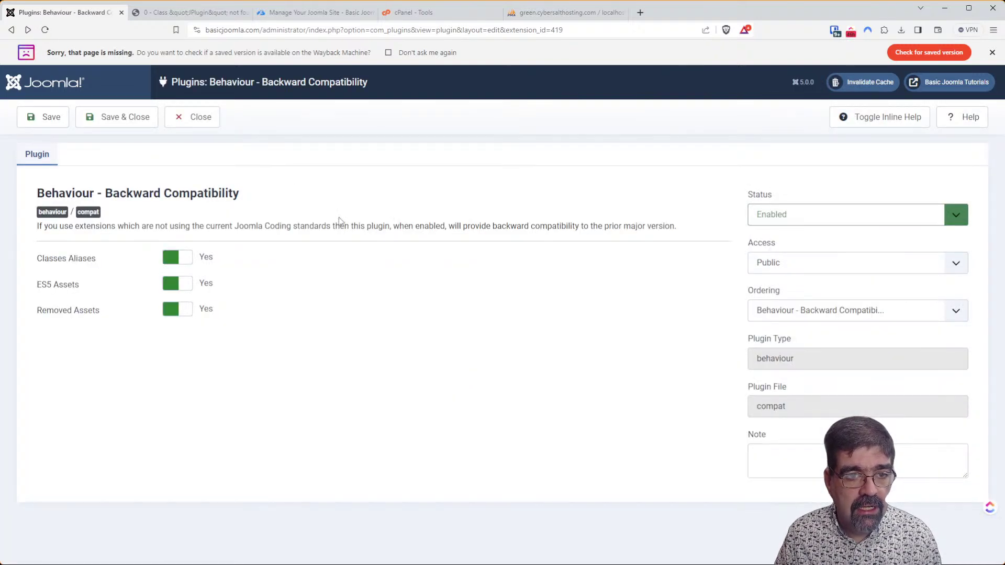
left_click(178, 13)
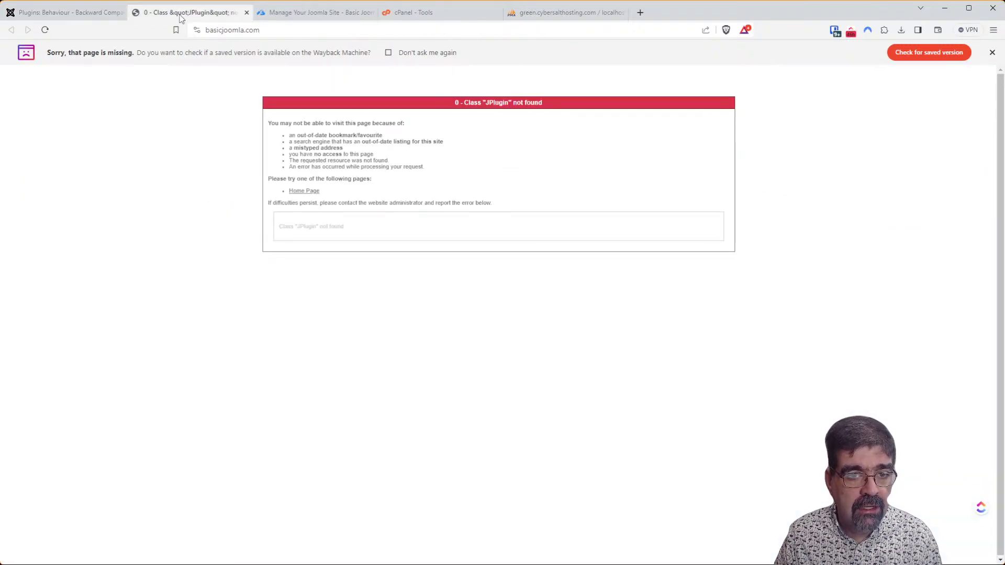
left_click(45, 30)
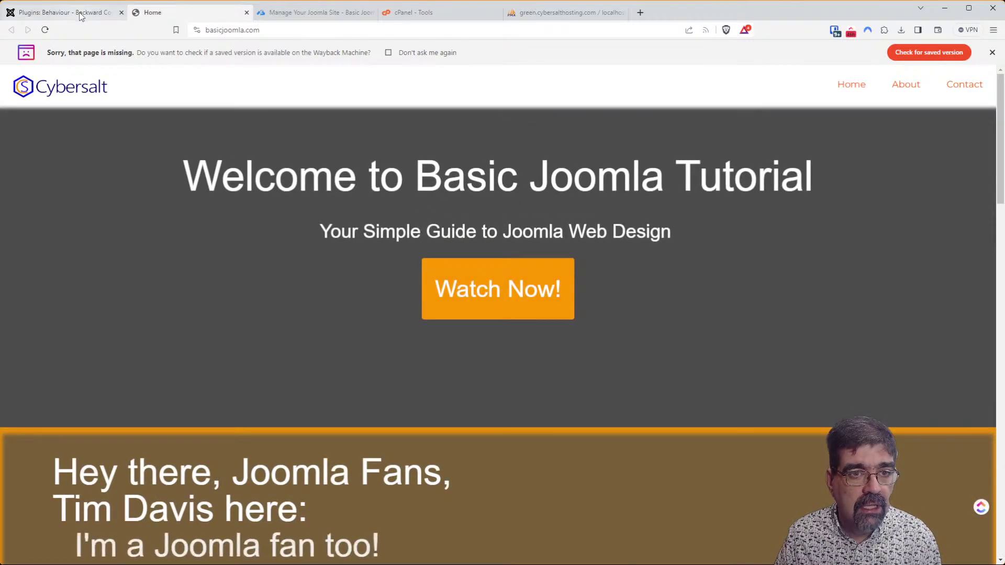
left_click(46, 17)
left_click(201, 124)
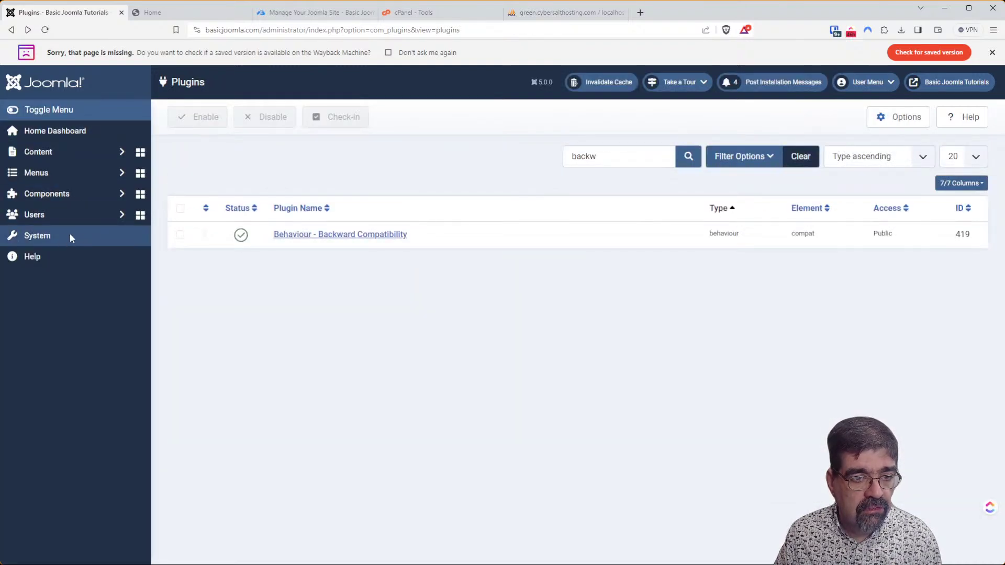
middle_click(91, 236)
In Global Configuration, turn Debug System on, set Error Reporting to Maximum, and save.
left_click(153, 15)
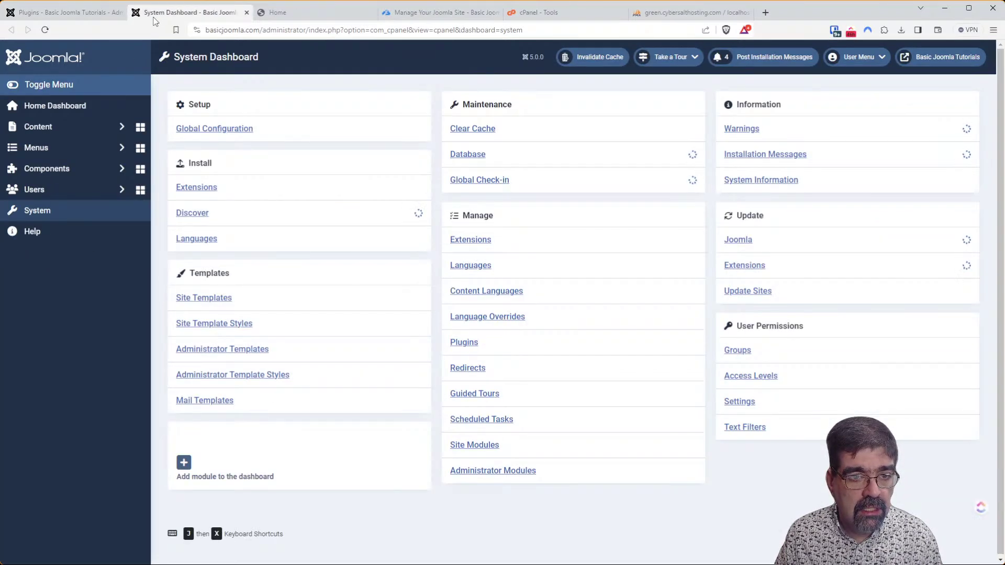
left_click(221, 131)
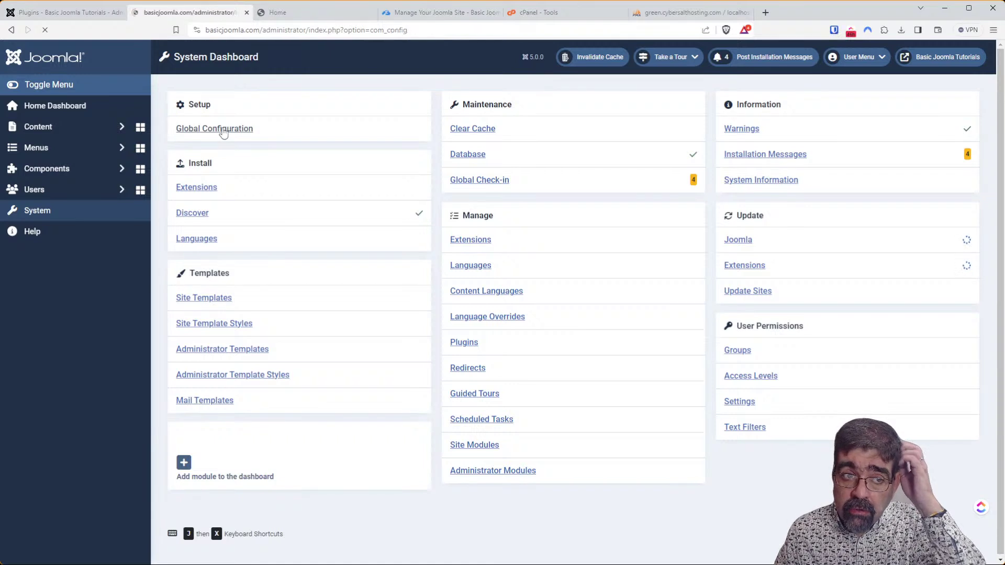
left_click_drag(201, 22, 76, 16)
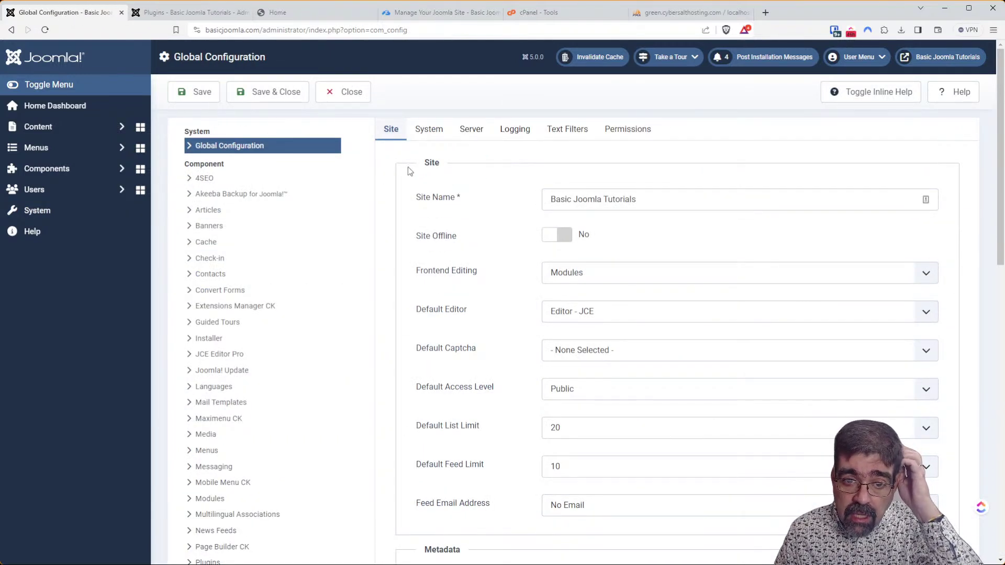
left_click(448, 132)
left_click(551, 197)
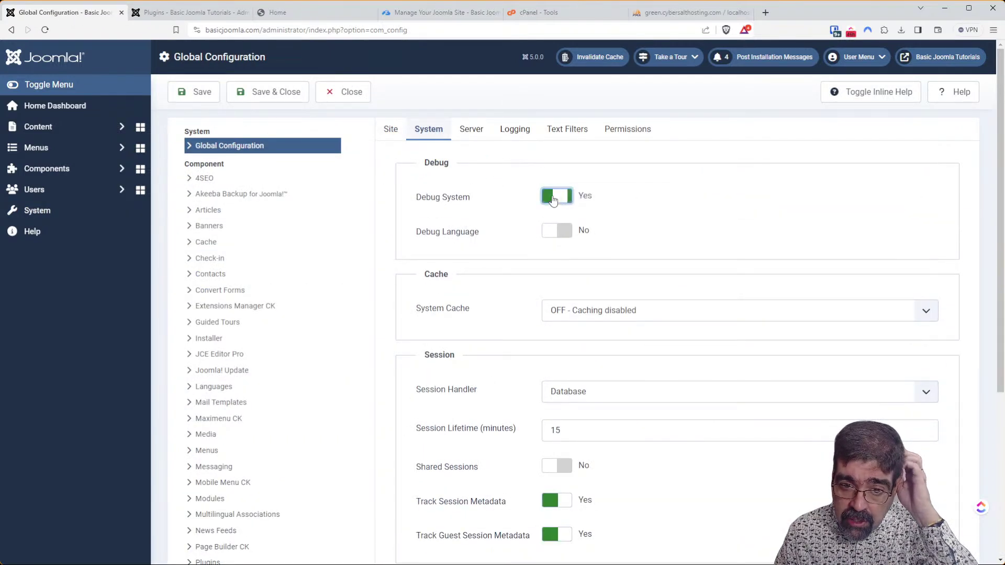
left_click(469, 135)
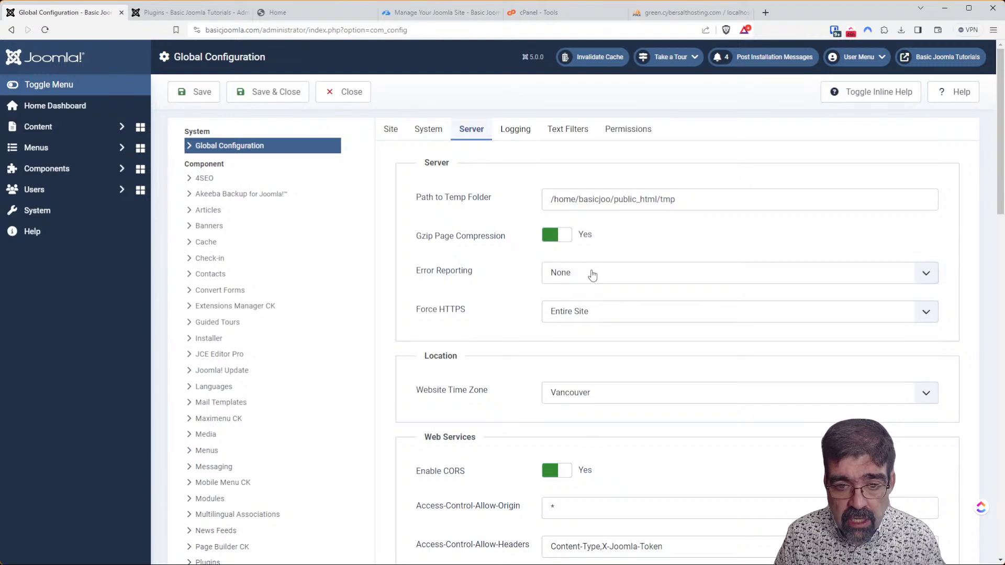
left_click(592, 323)
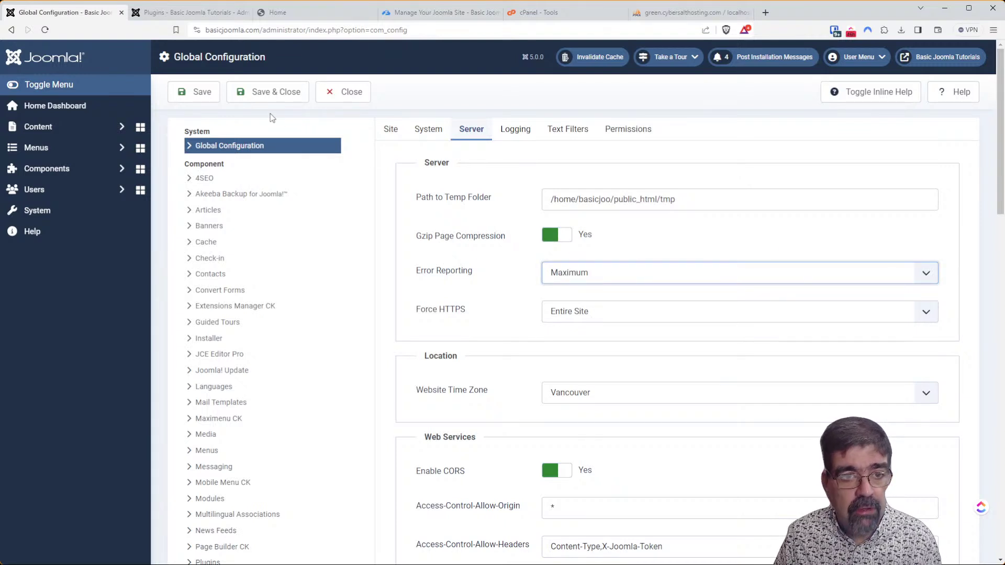
left_click(203, 100)
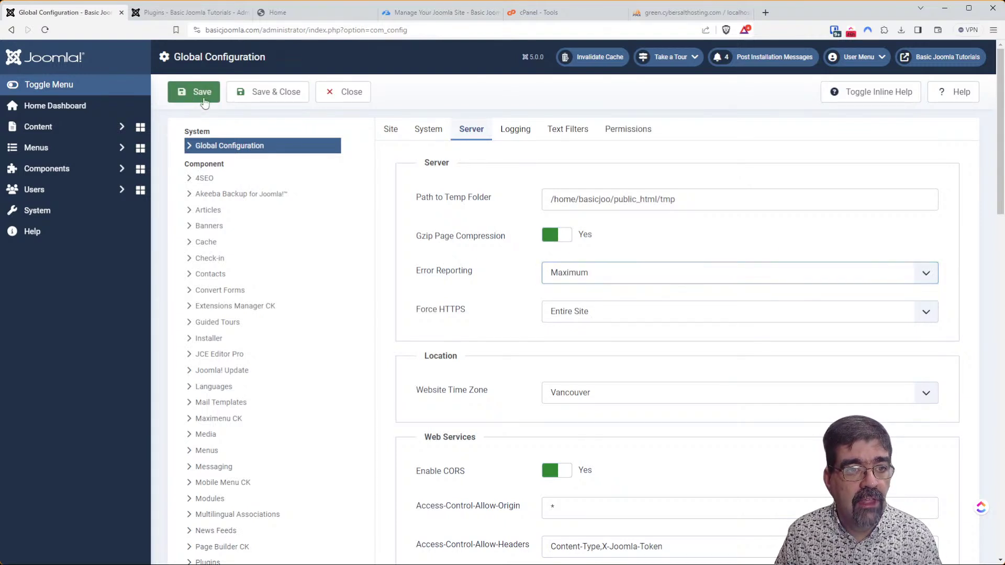
left_click(168, 9)
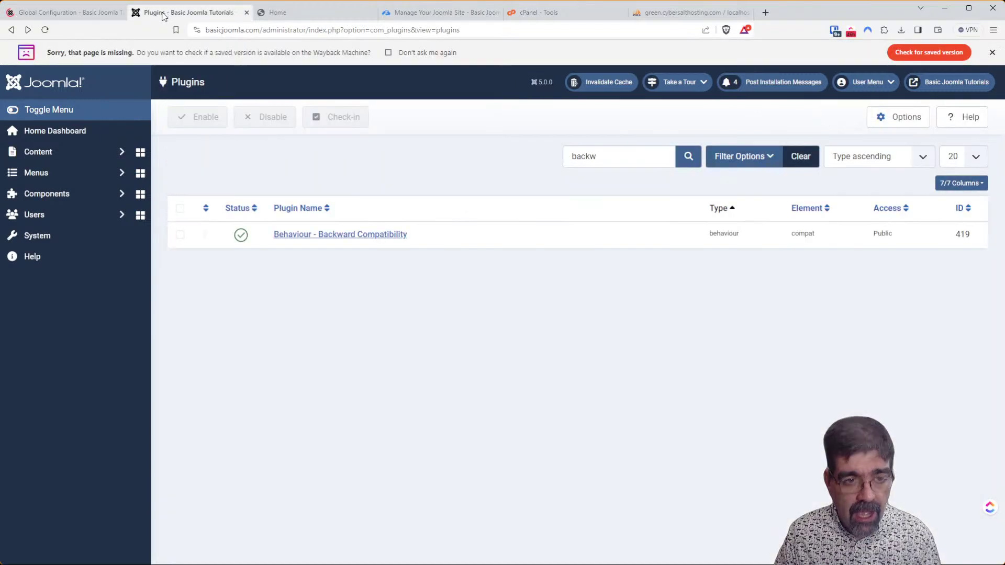
Set the Backward Compatibility plugin's Classes Aliases to No and save it.
left_click(312, 235)
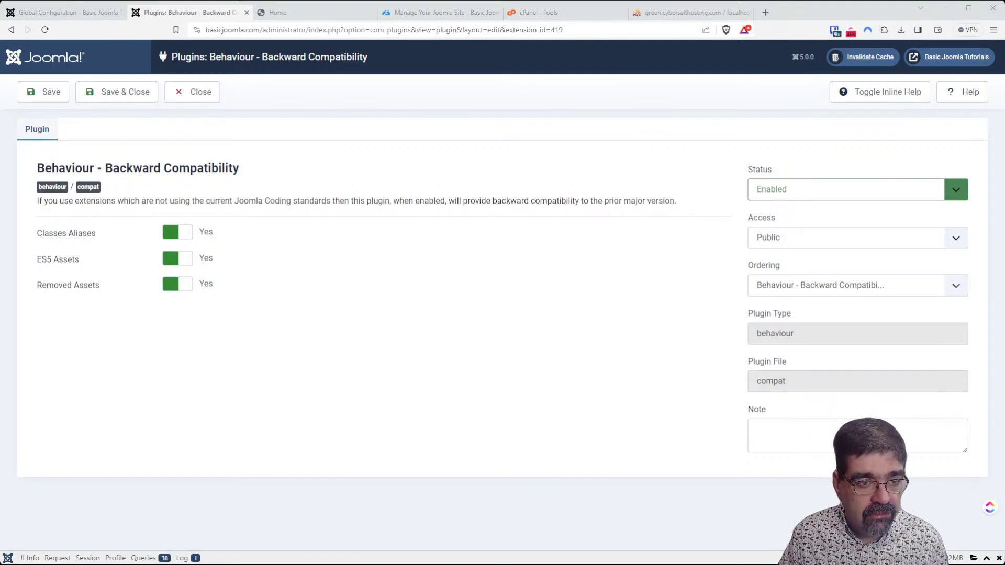
left_click(178, 231)
left_click(39, 93)
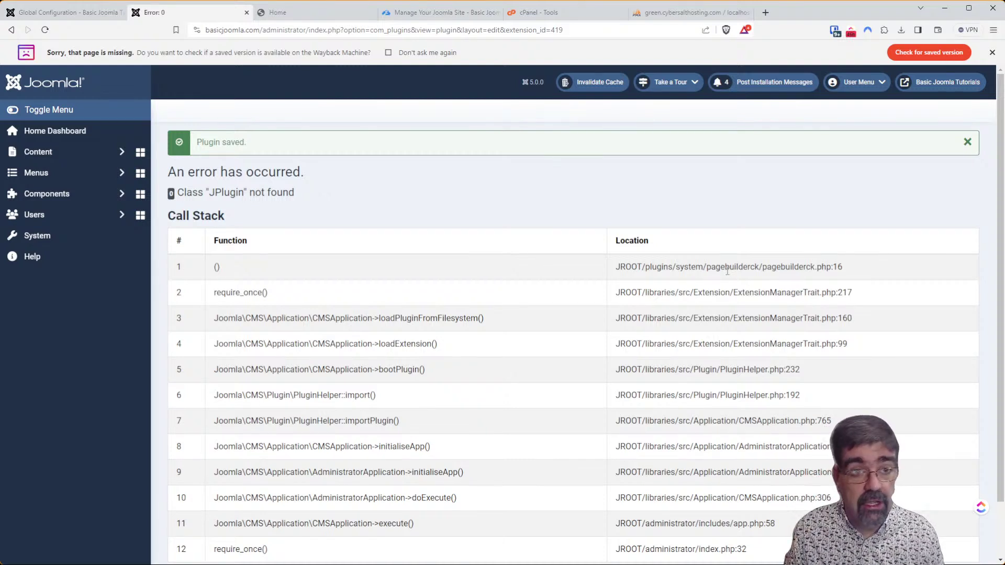
Reload the front end and review the admin's Class 'JPlugin' not found error.
left_click(305, 14)
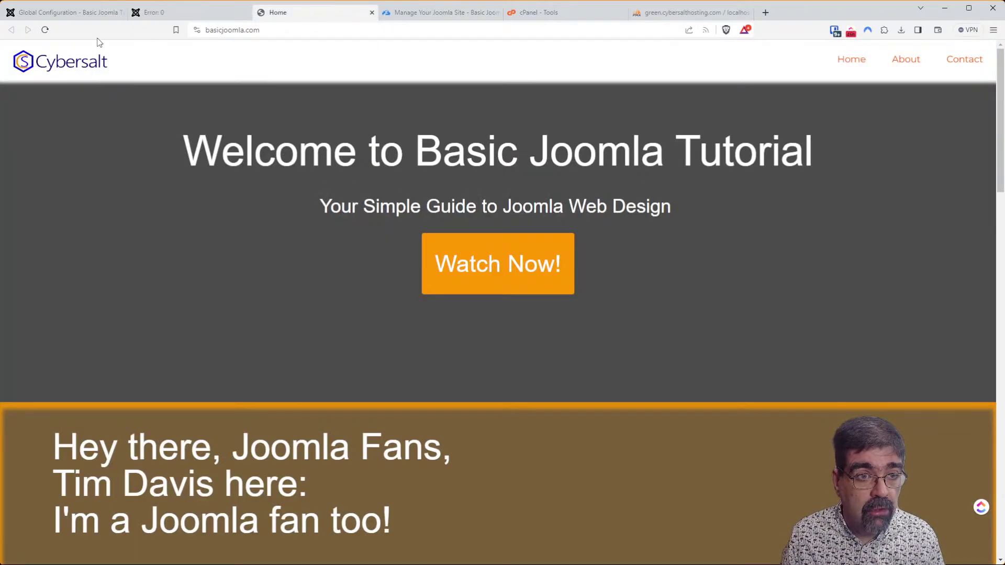
left_click(45, 29)
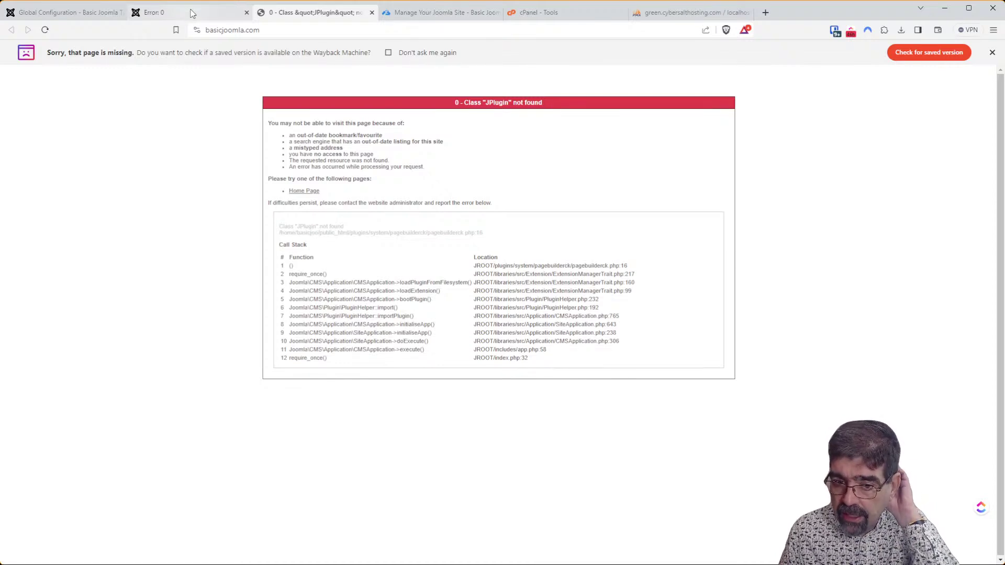
left_click(191, 13)
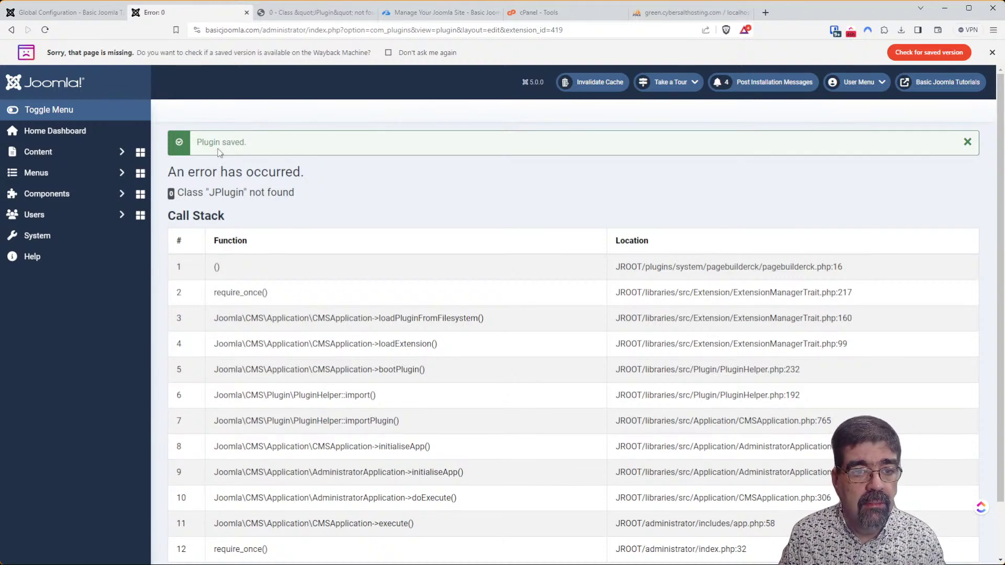
scroll(234, 205, "down", 1)
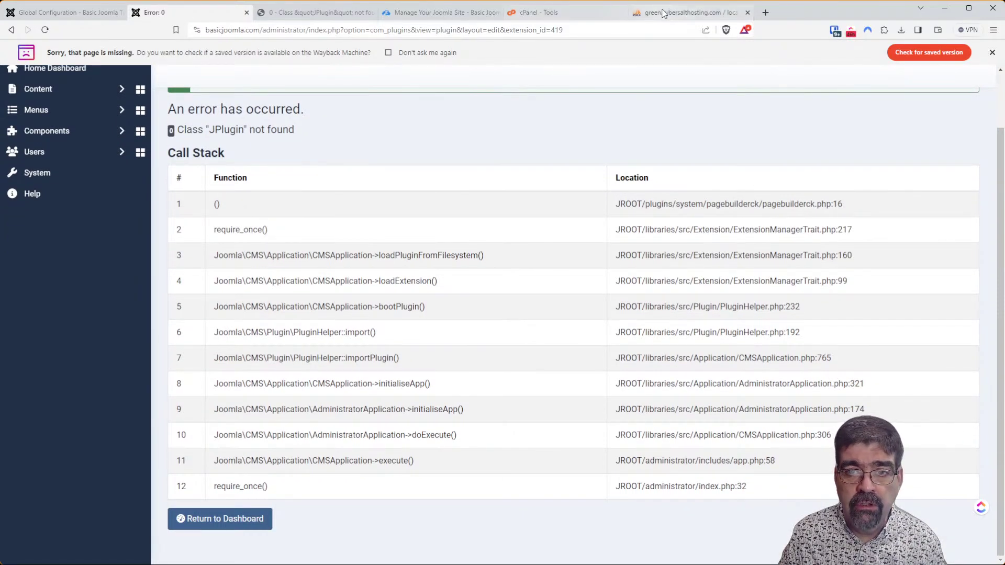
left_click(685, 13)
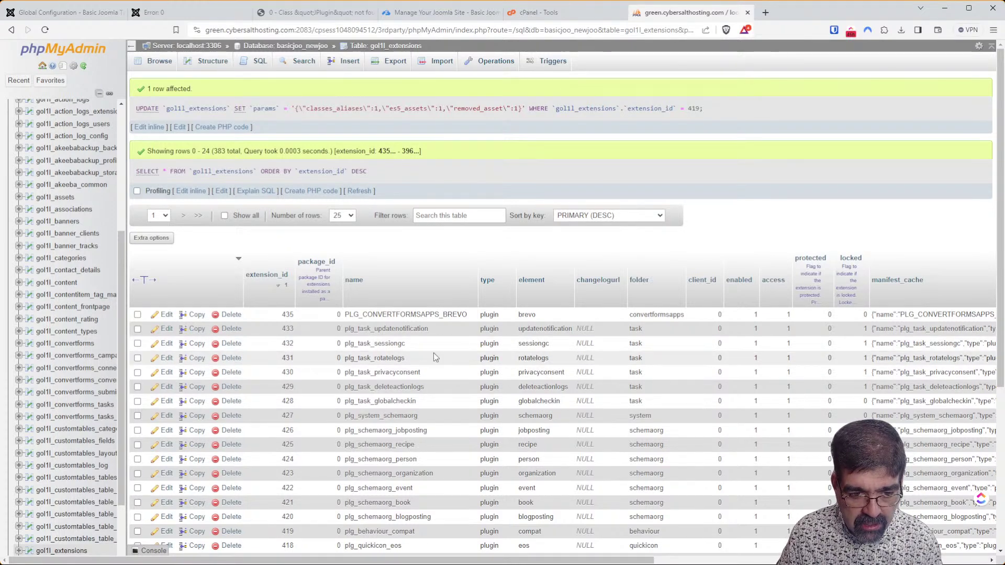
Save row 419's params as classes_aliases 1, es5_assets 0, removed_asset 1.
left_click(178, 533)
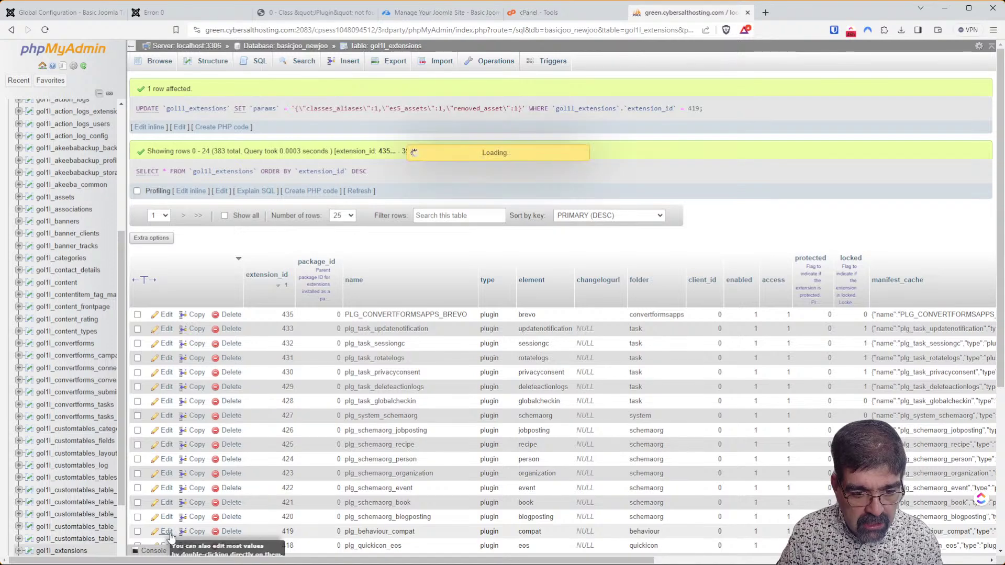
scroll(498, 366, "down", 12)
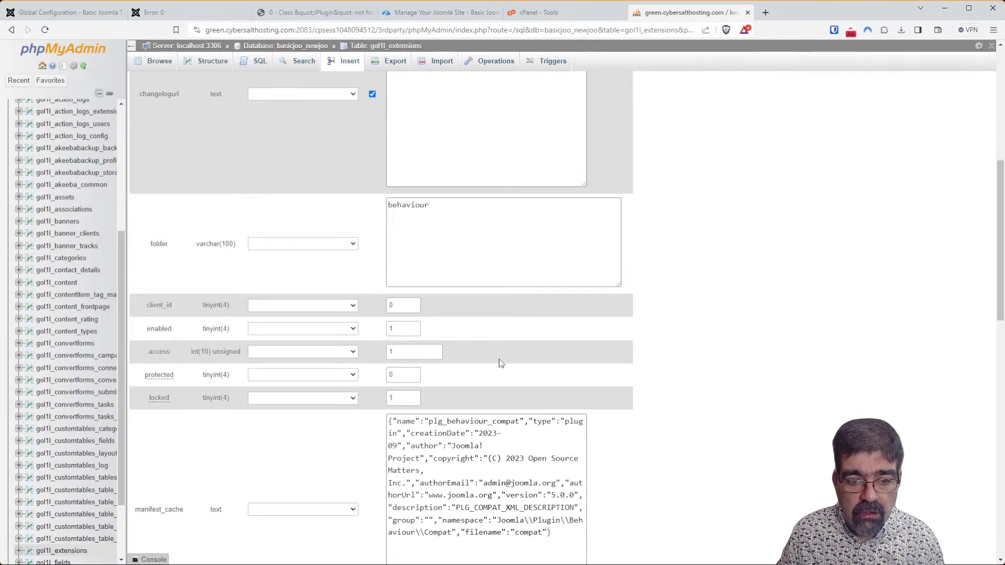
left_click(476, 306)
double_click(476, 305)
type("1")
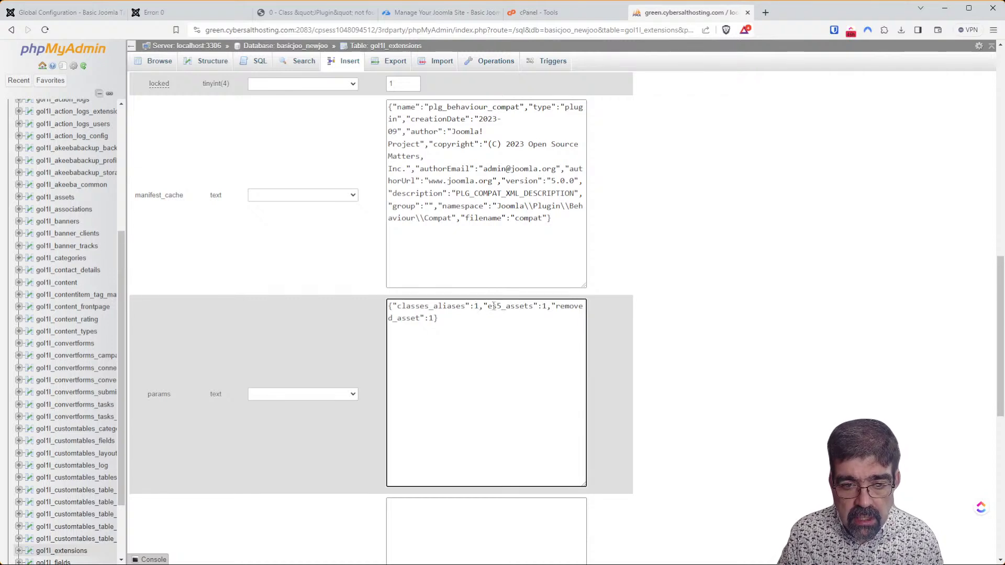
left_click(543, 307)
double_click(543, 308)
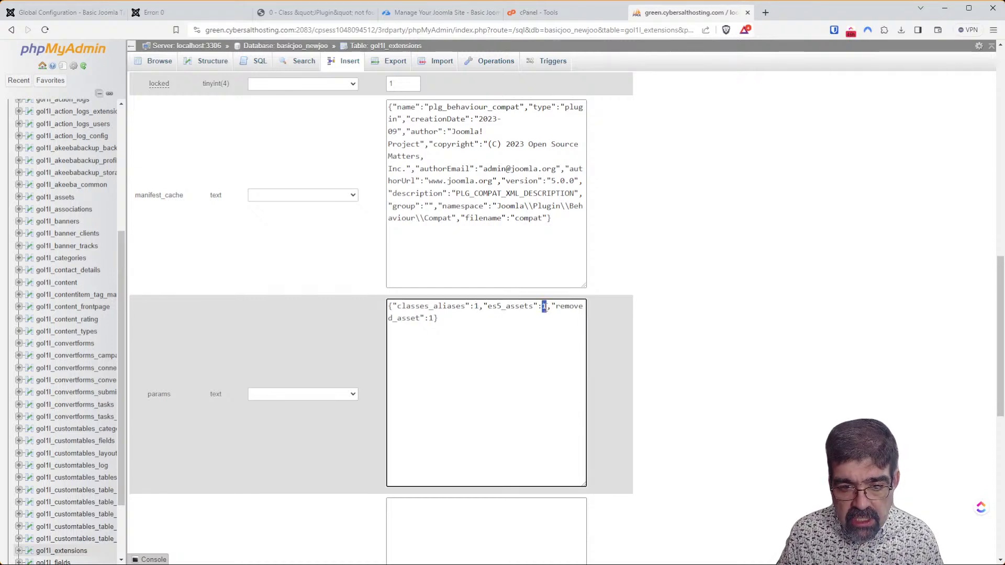
type("0")
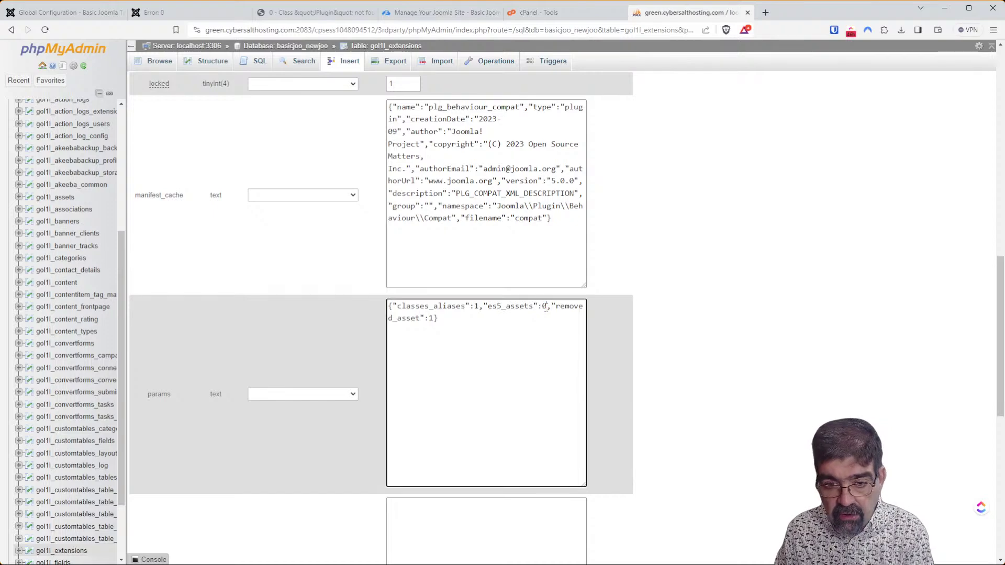
scroll(680, 314, "down", 10)
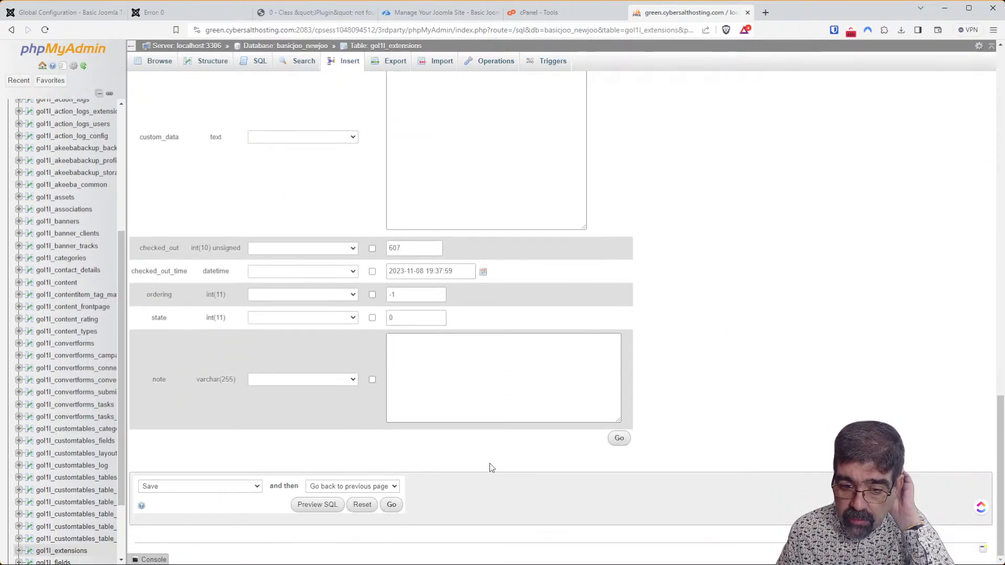
left_click(618, 438)
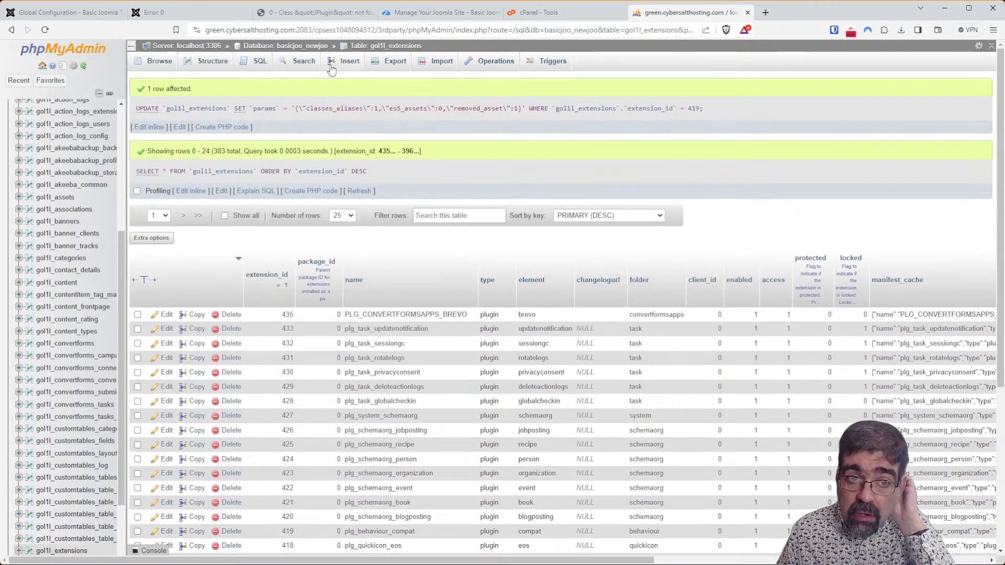
left_click(171, 13)
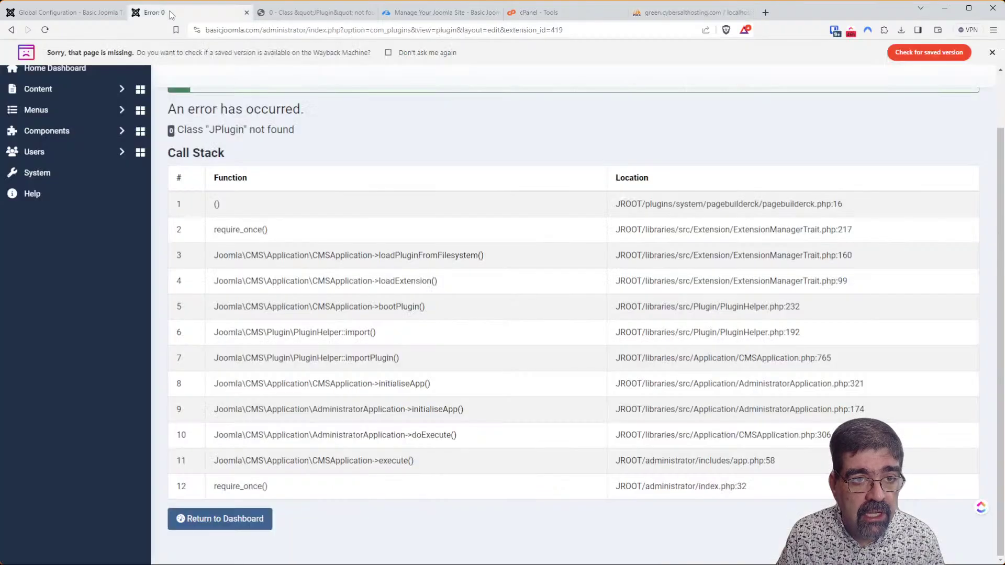
Reload the admin and the front-end page to retest after the database change.
left_click(45, 31)
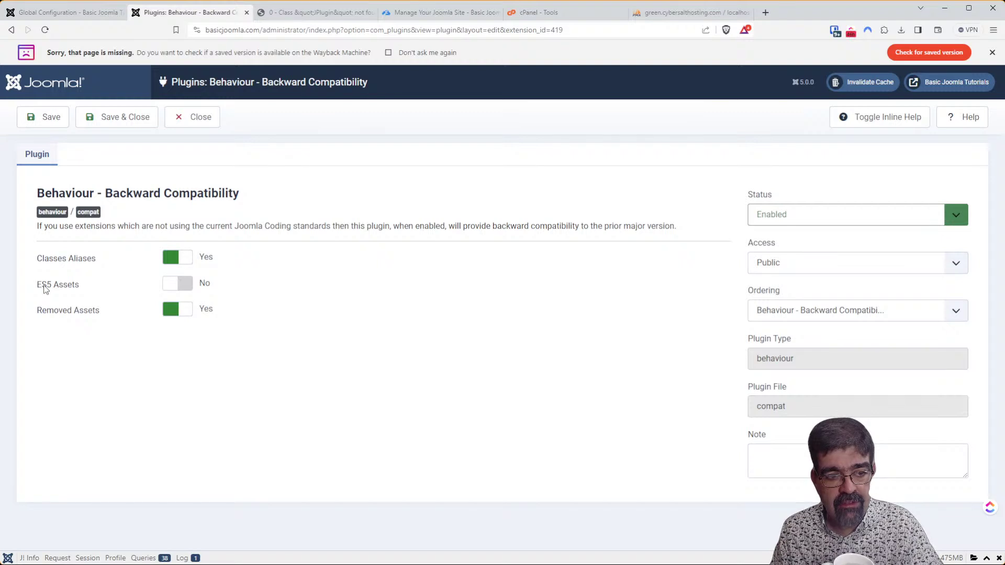
left_click(303, 17)
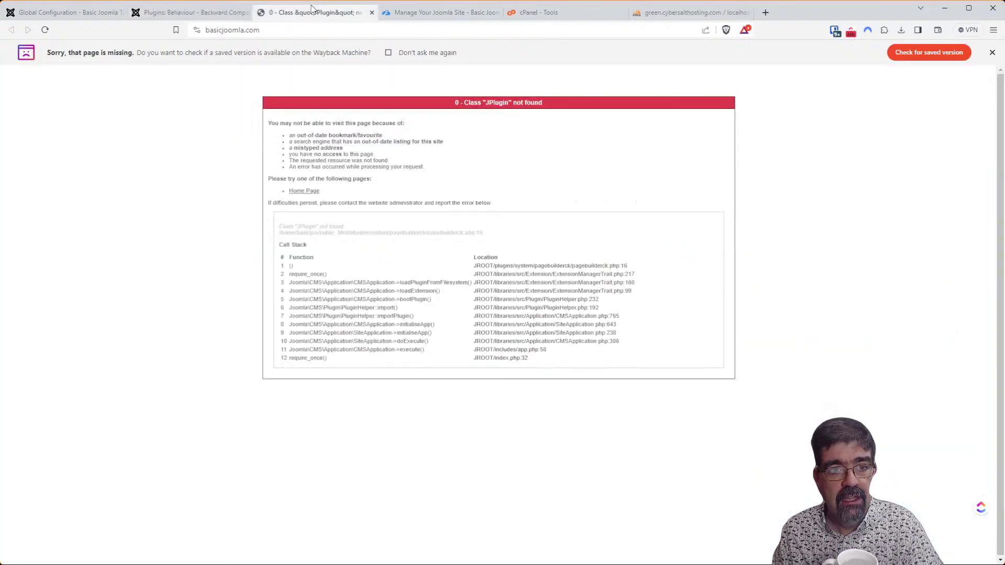
left_click(45, 30)
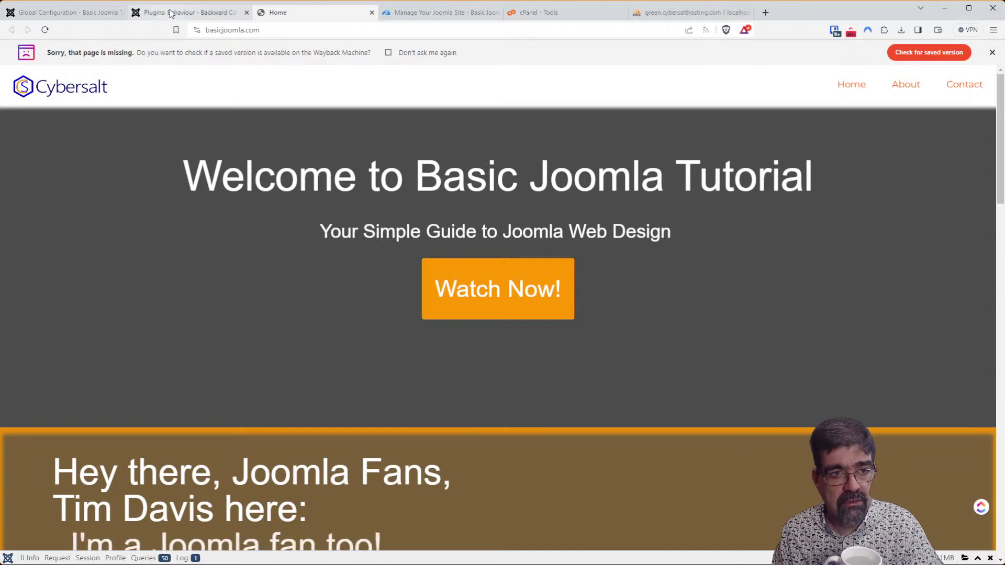
left_click(991, 52)
Set Removed Assets to No, save the plugin, and confirm the front-end homepage loads.
left_click(189, 14)
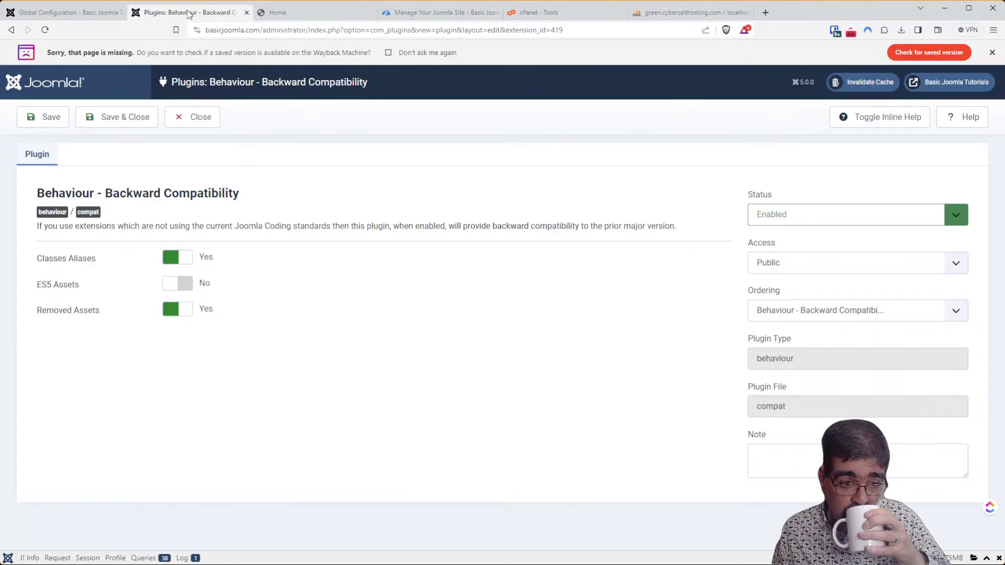
left_click(184, 311)
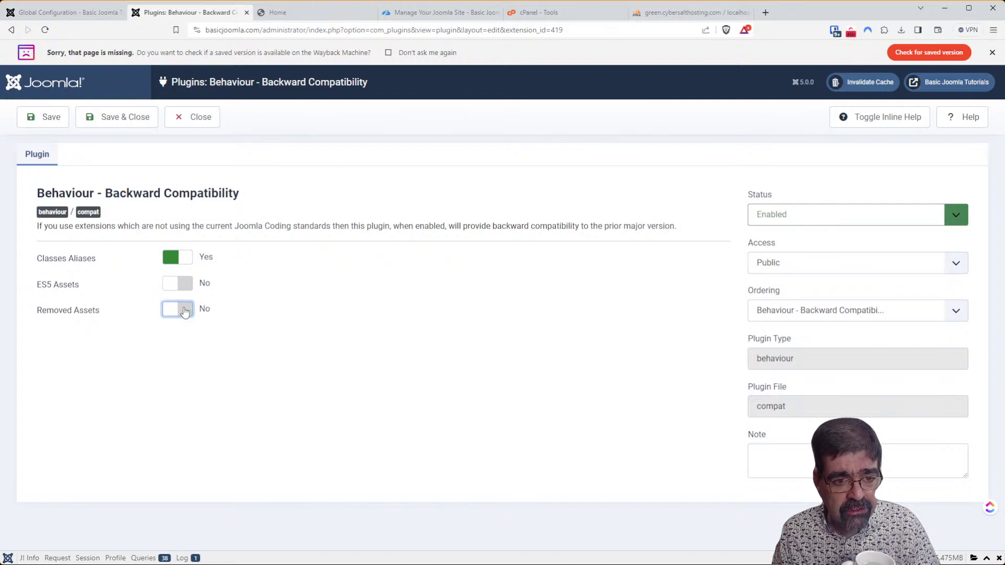
left_click(852, 120)
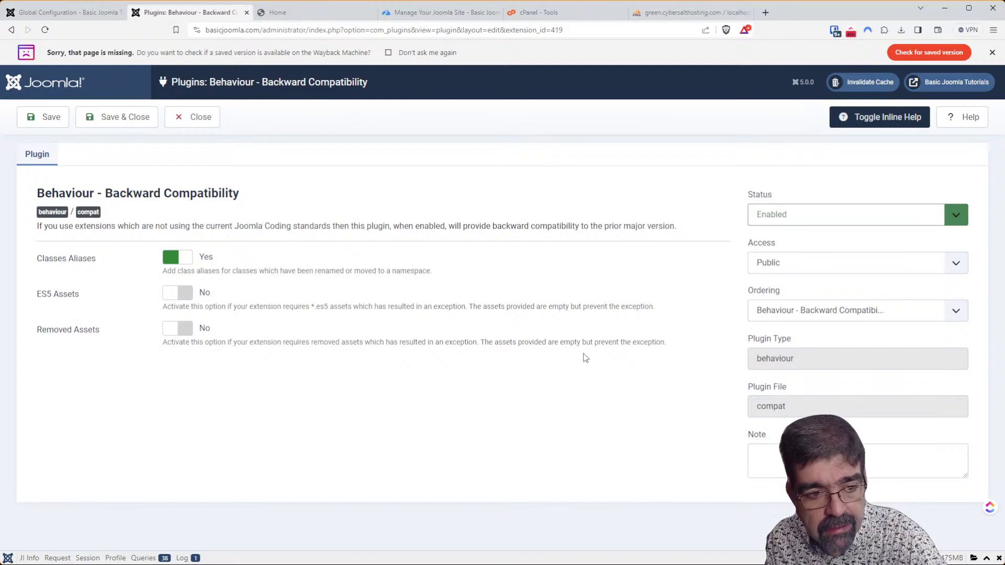
left_click(32, 123)
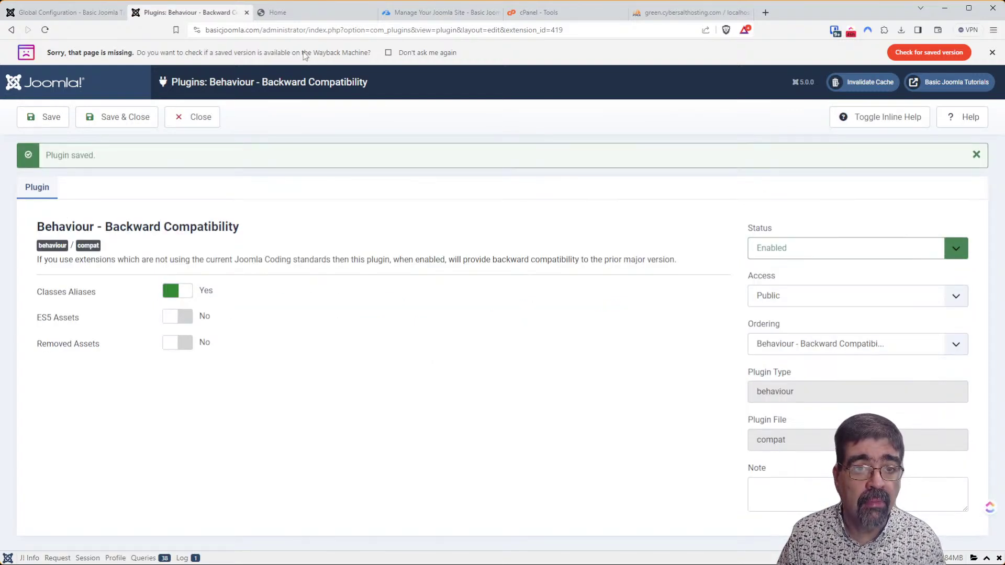
left_click(311, 19)
left_click(46, 31)
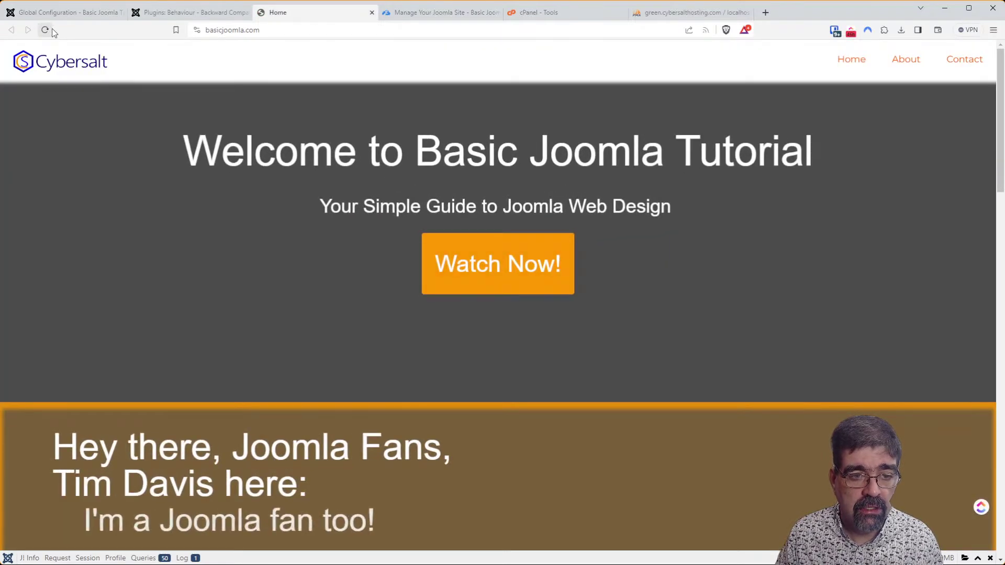
left_click(174, 13)
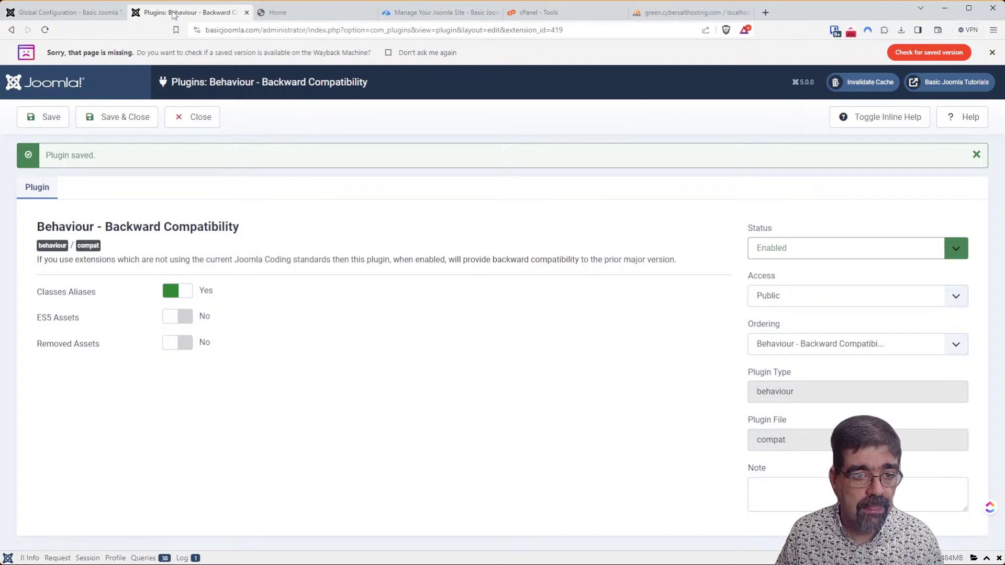
From Global Configuration, go to System > Manage > Extensions and search for 'pageb' to list the Pagebuilder CK plugins.
left_click(111, 12)
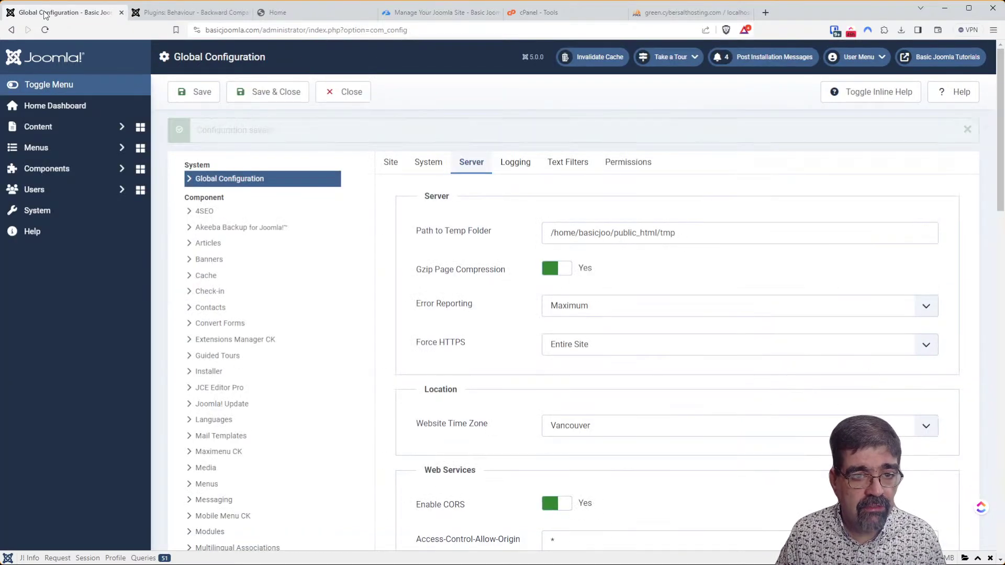
left_click(46, 219)
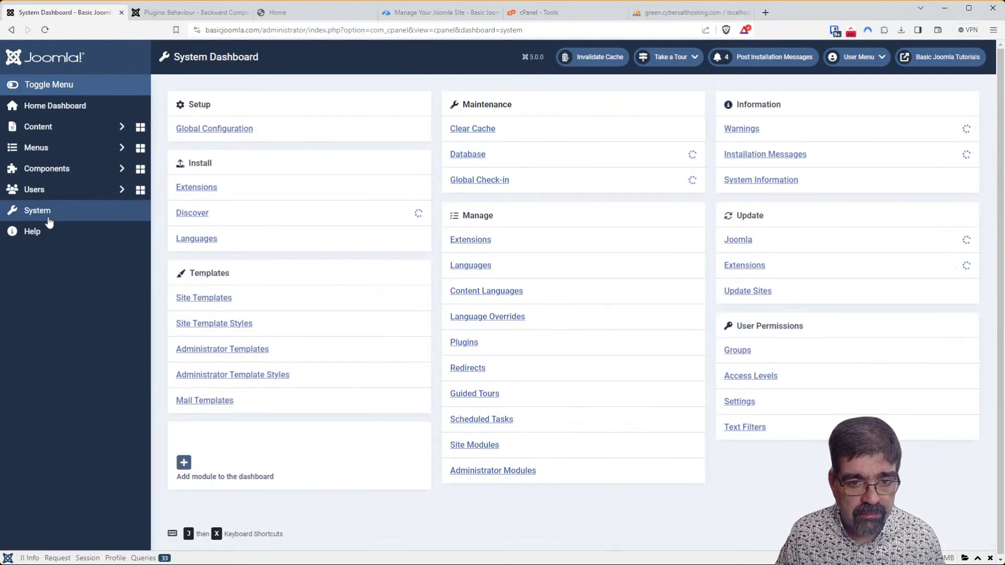
left_click(486, 242)
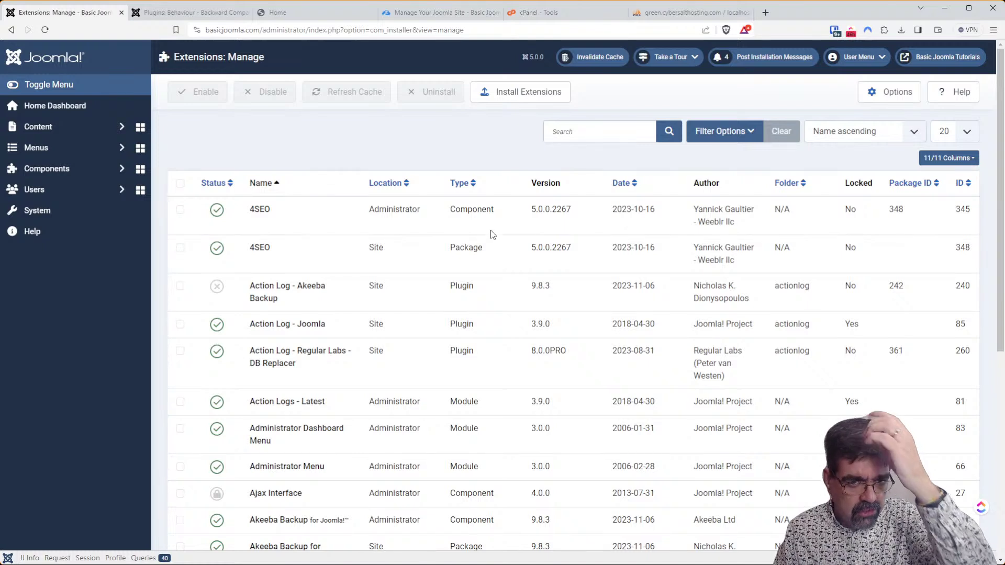
left_click(601, 131)
type("pageb")
key("Return")
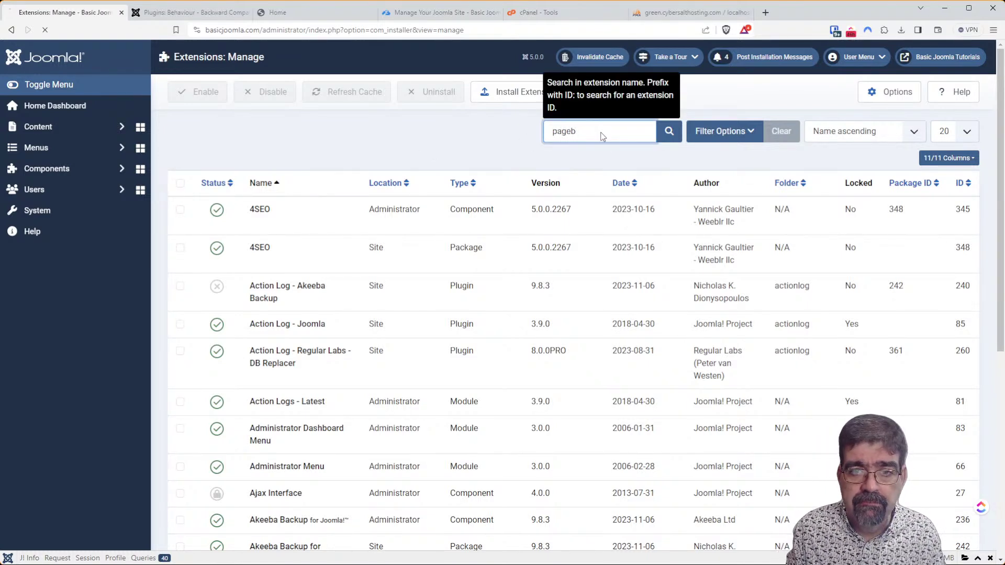
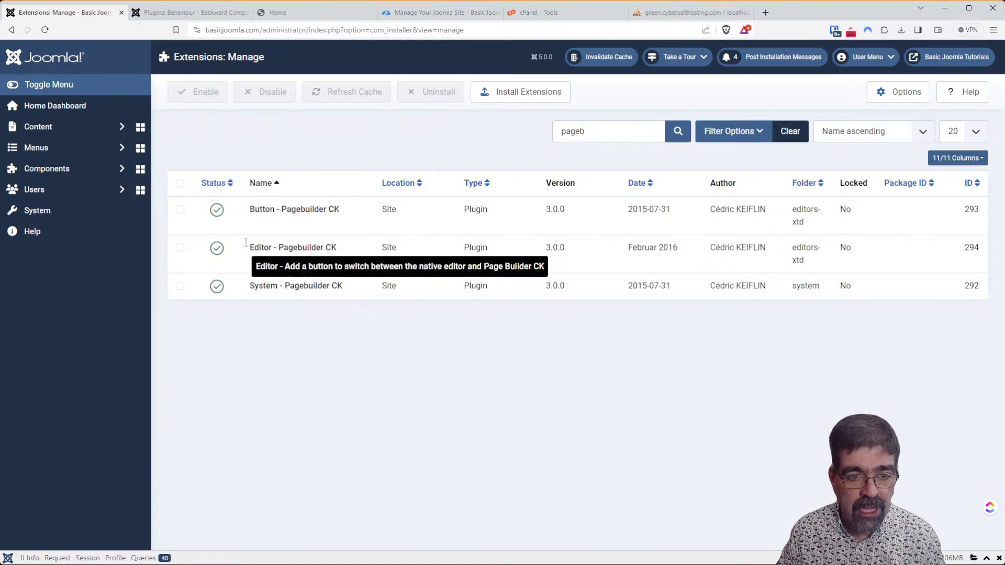
Disable all three Pagebuilder CK plugins in the filtered extension list.
left_click(181, 183)
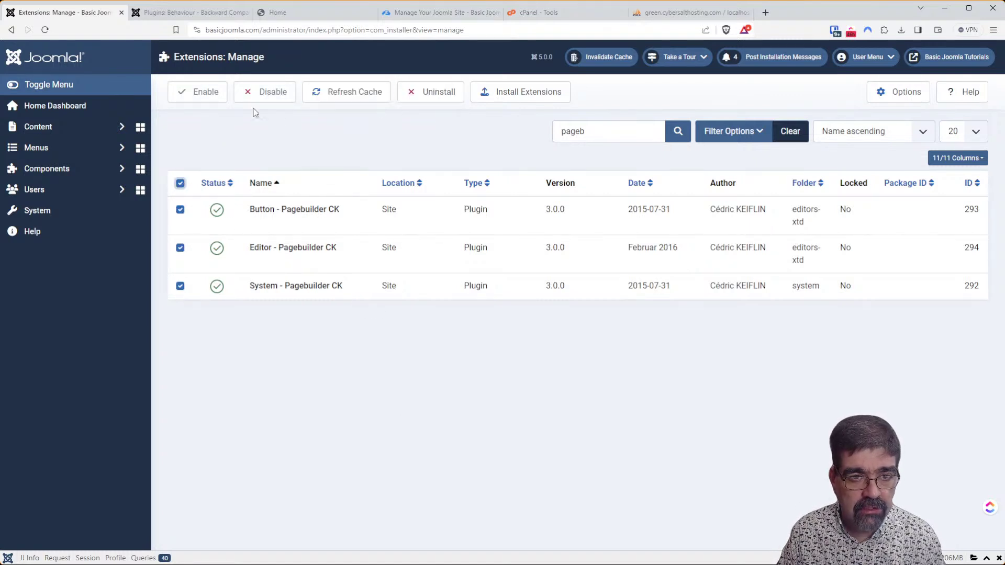
left_click(264, 93)
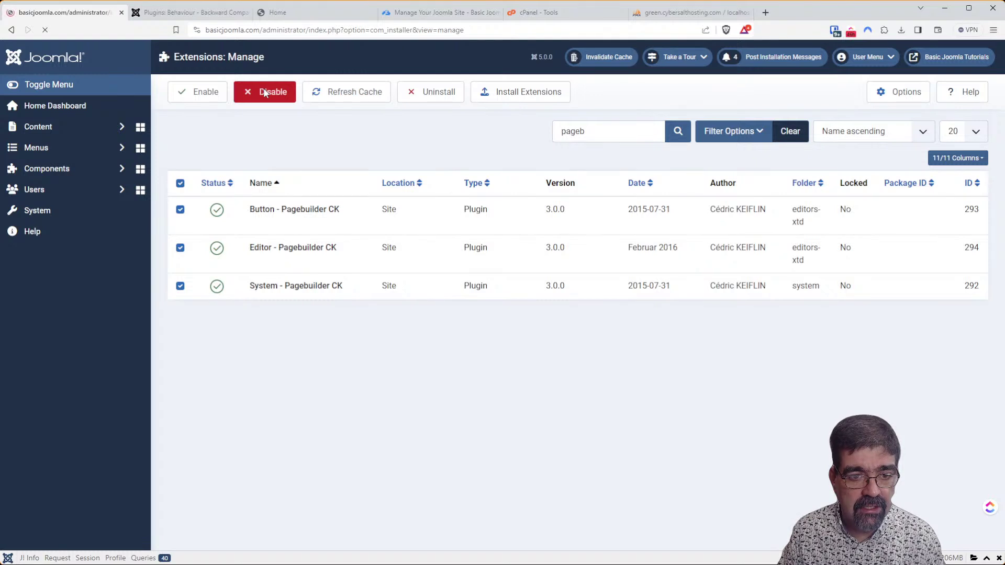
left_click(151, 13)
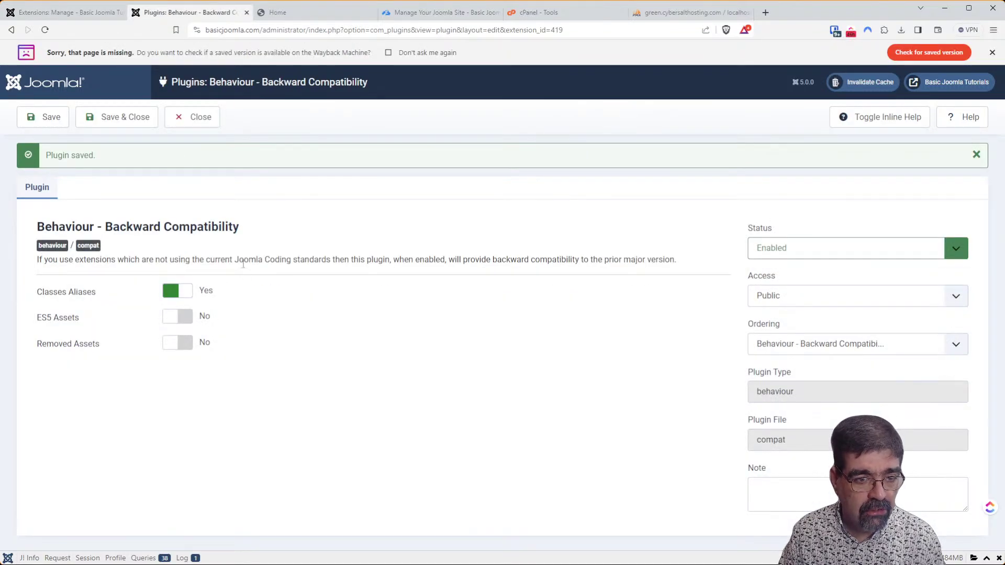
Save Classes Aliases as No, then reload the front end to see the JPlugin error.
left_click(178, 291)
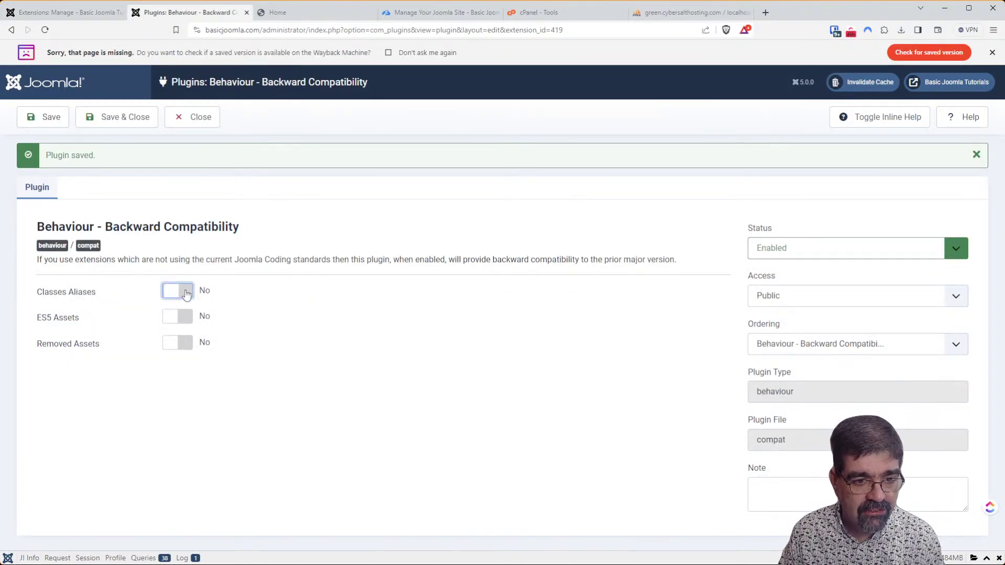
left_click(43, 120)
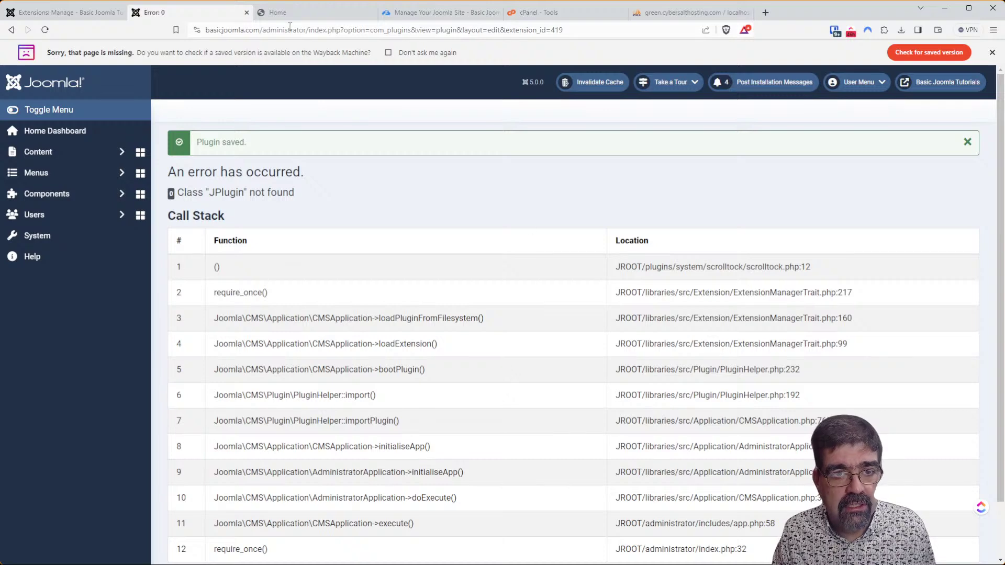
left_click(302, 13)
left_click(45, 30)
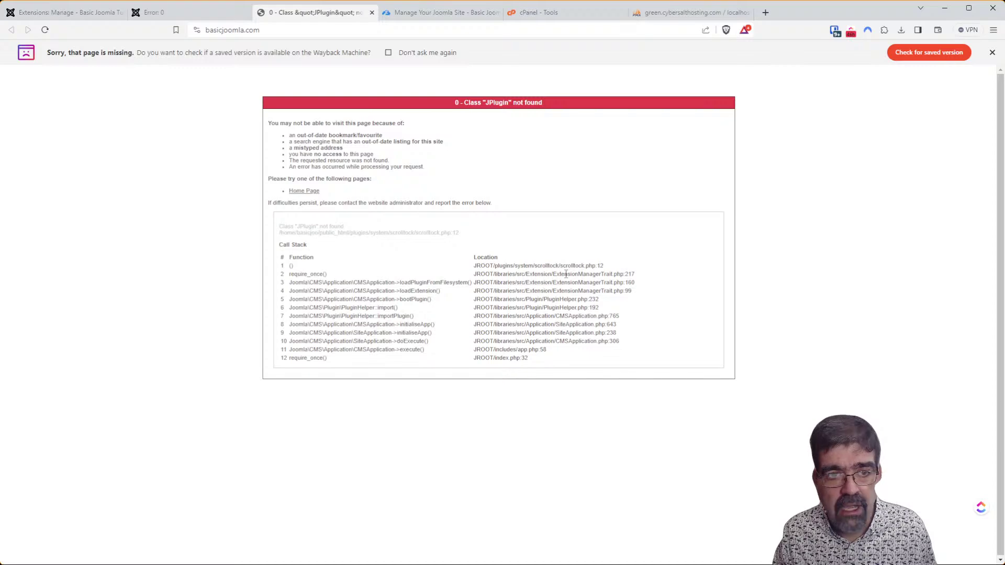
left_click(212, 13)
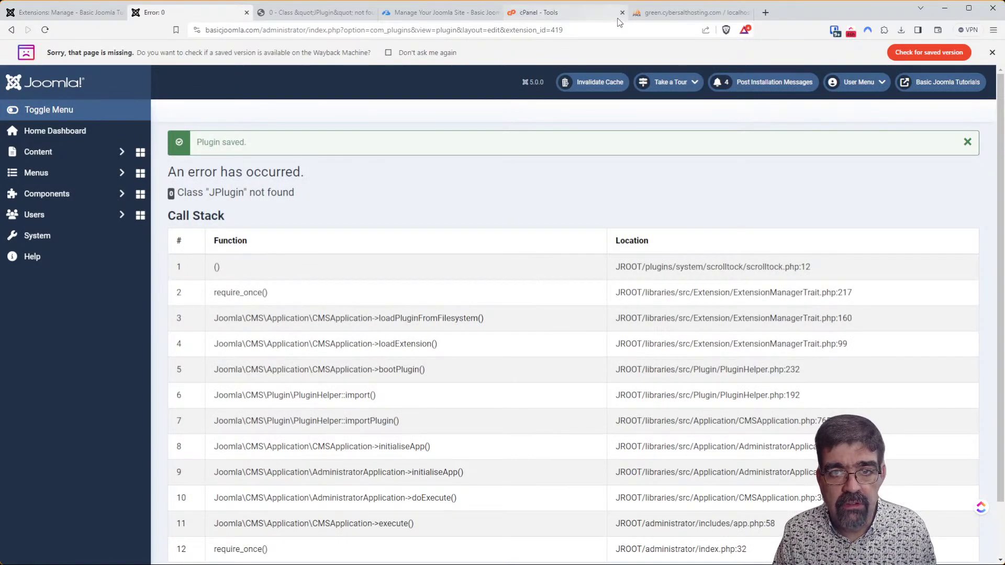
left_click(667, 12)
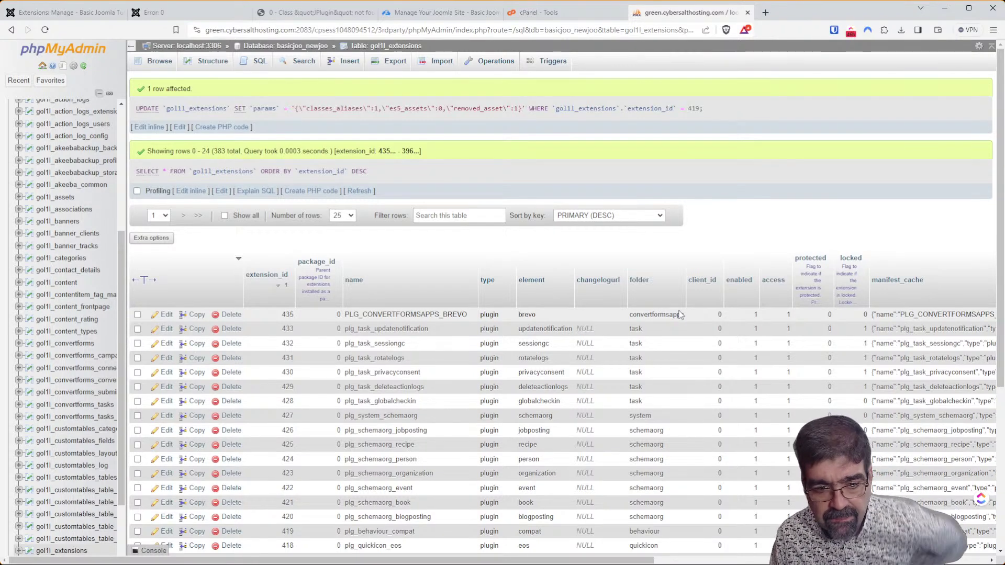
In phpMyAdmin, set classes_aliases to 1 in row 419's params, then reload the Joomla admin.
scroll(675, 314, "down", 2)
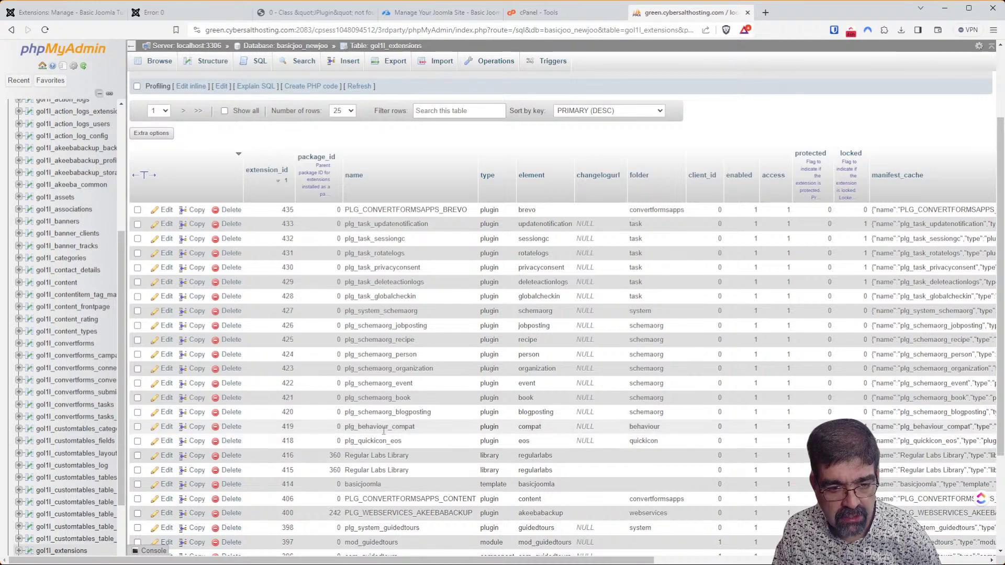
left_click(179, 428)
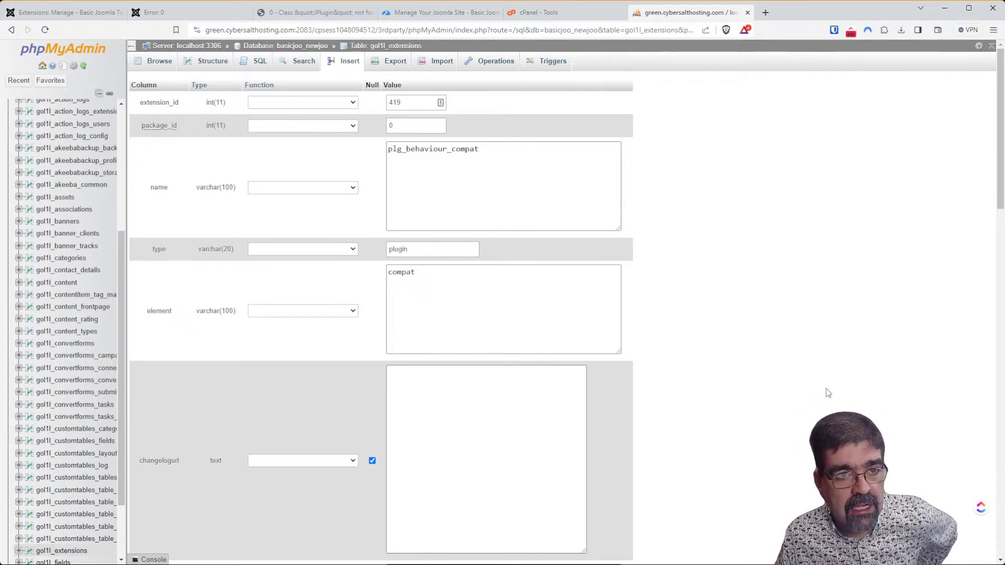
scroll(399, 255, "down", 9)
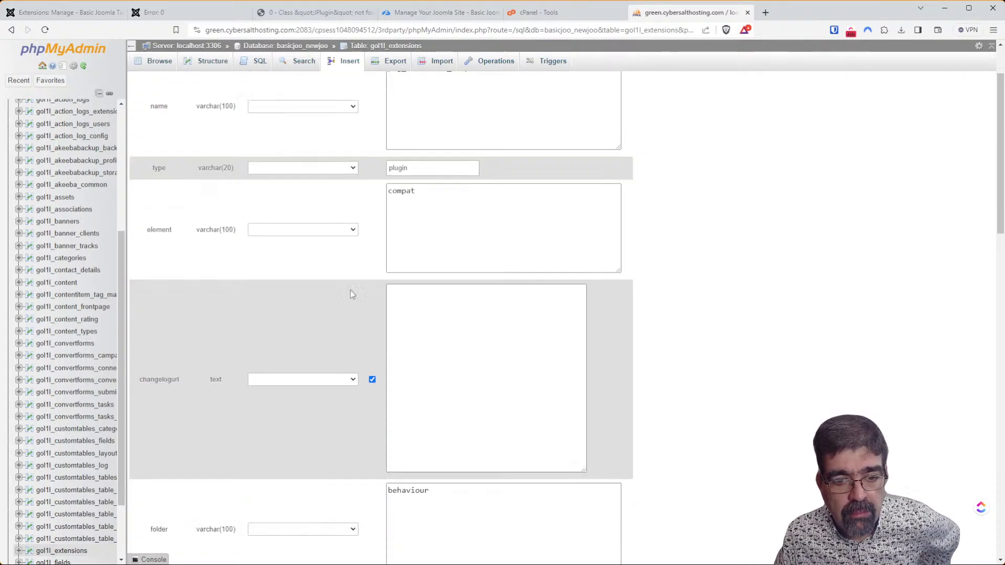
scroll(374, 295, "down", 3)
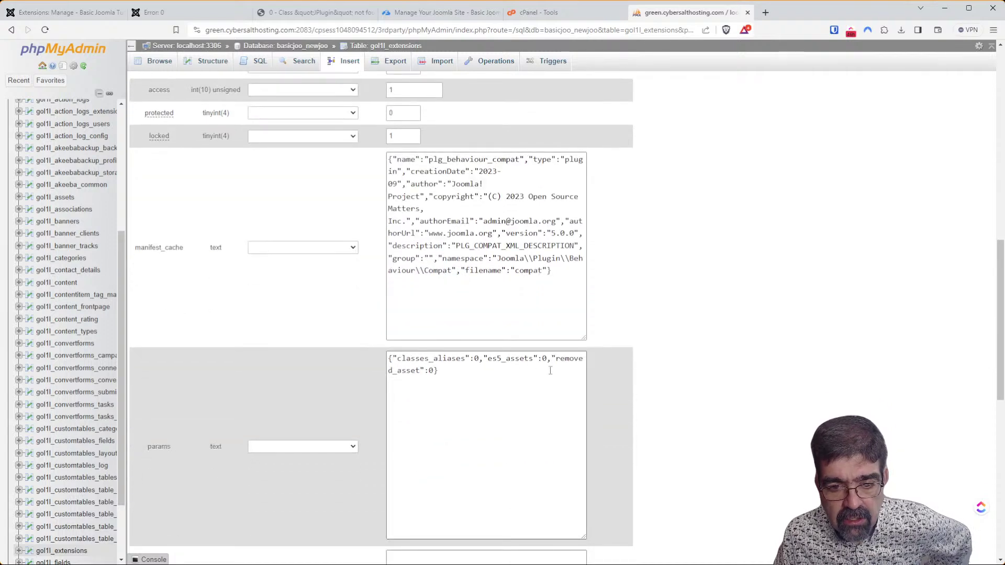
left_click(477, 360)
key("BackSpace")
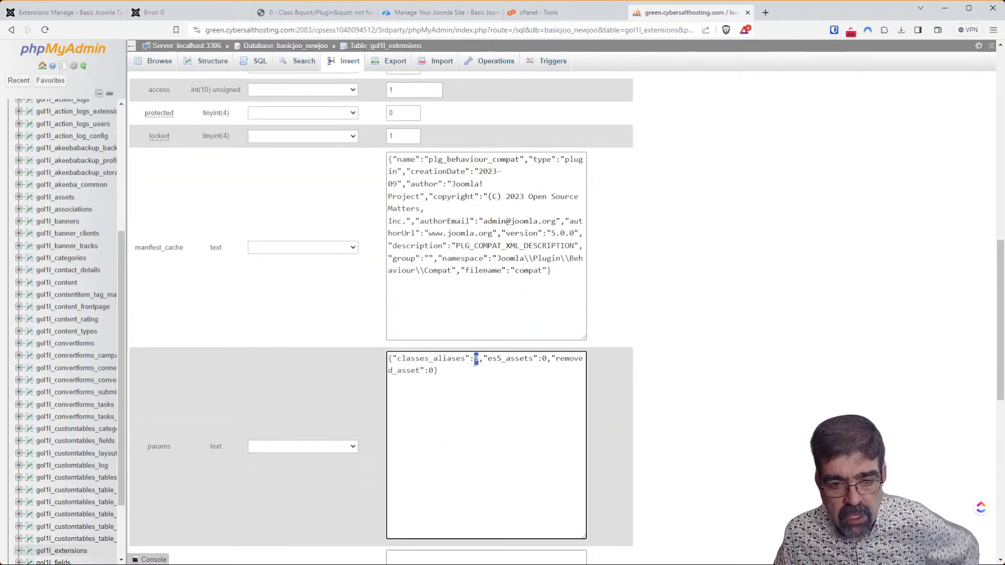
type("1")
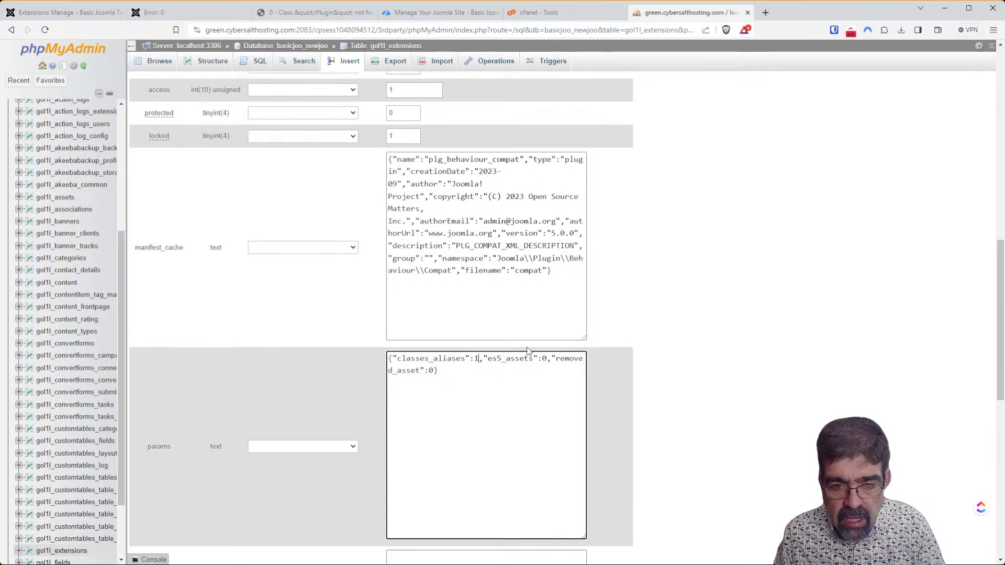
scroll(576, 366, "down", 10)
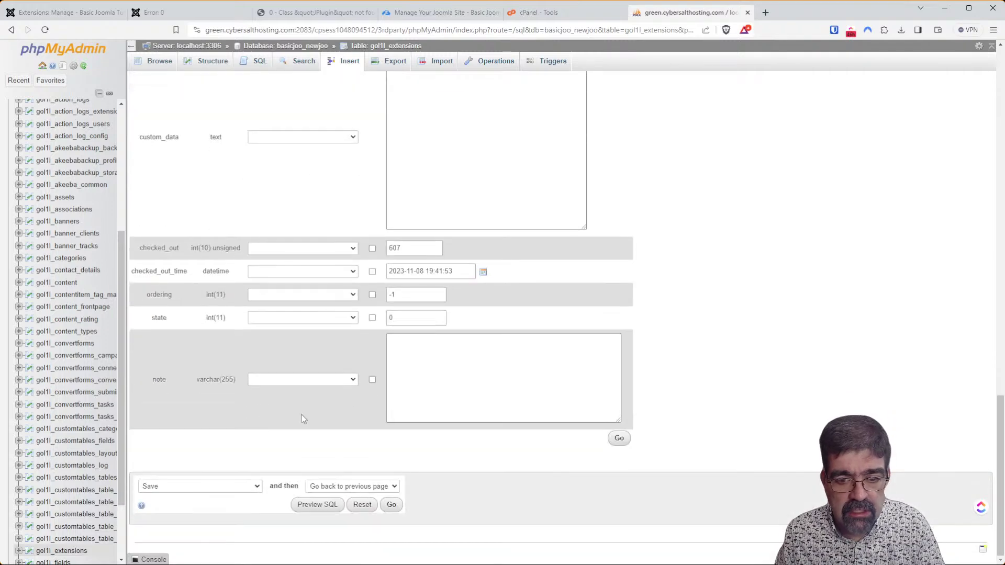
left_click(619, 438)
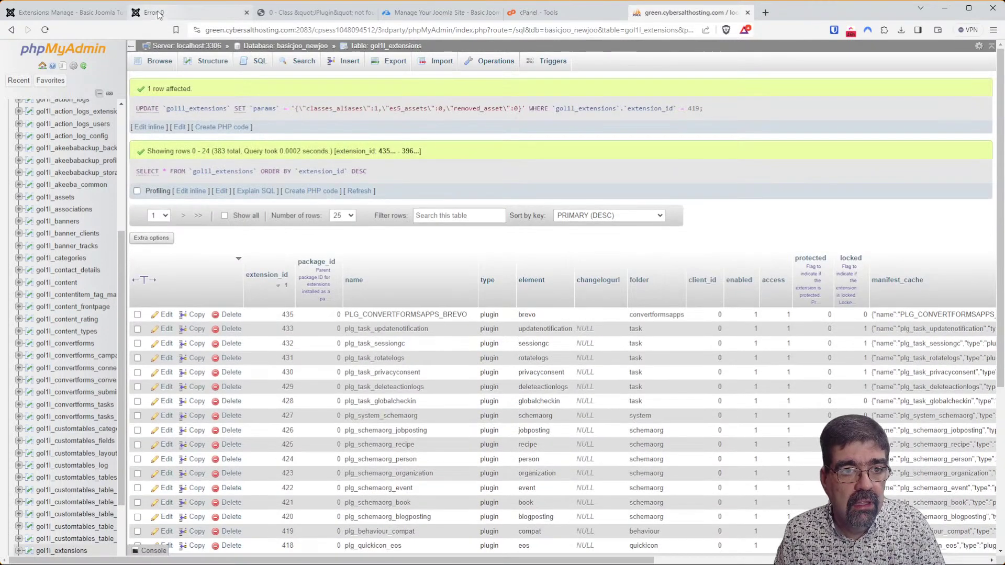
left_click(159, 14)
left_click(45, 29)
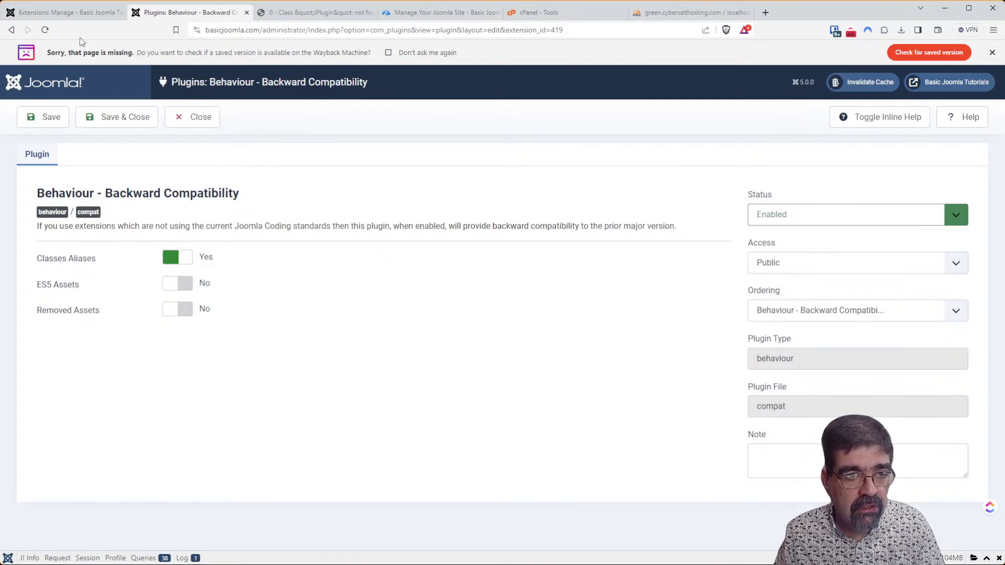
Search the Extensions: Manage list for 'ck' and reveal the filter options.
left_click(68, 12)
double_click(634, 169)
type("ck")
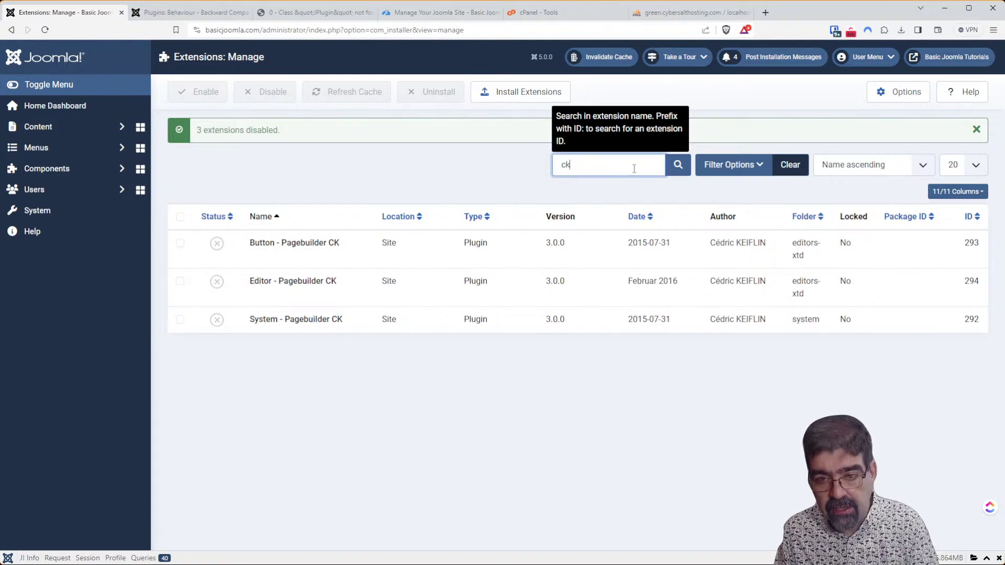
left_click(677, 169)
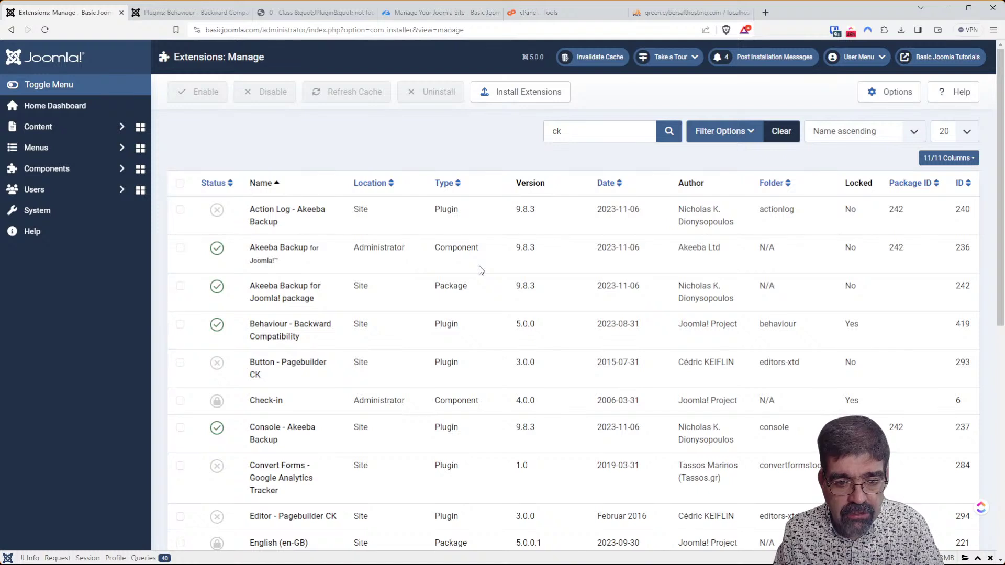
left_click(756, 134)
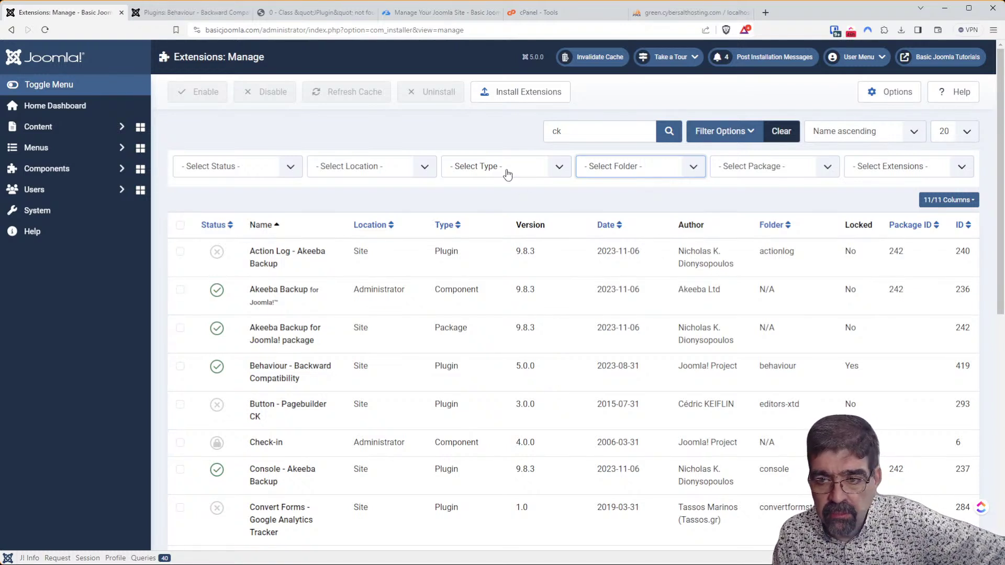
Limit the ck list to Non-core Extensions and show 500 items per page.
left_click(888, 180)
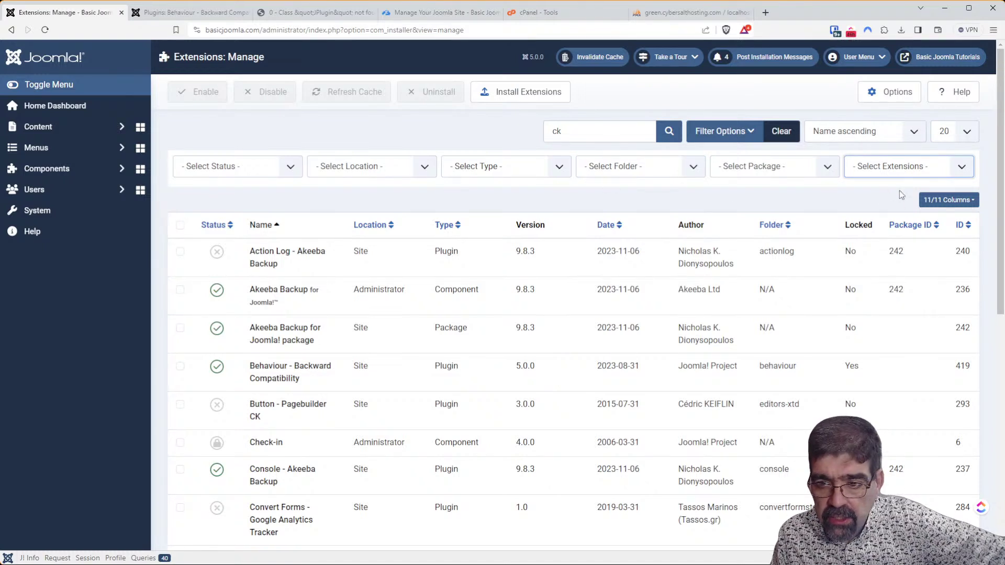
left_click(887, 202)
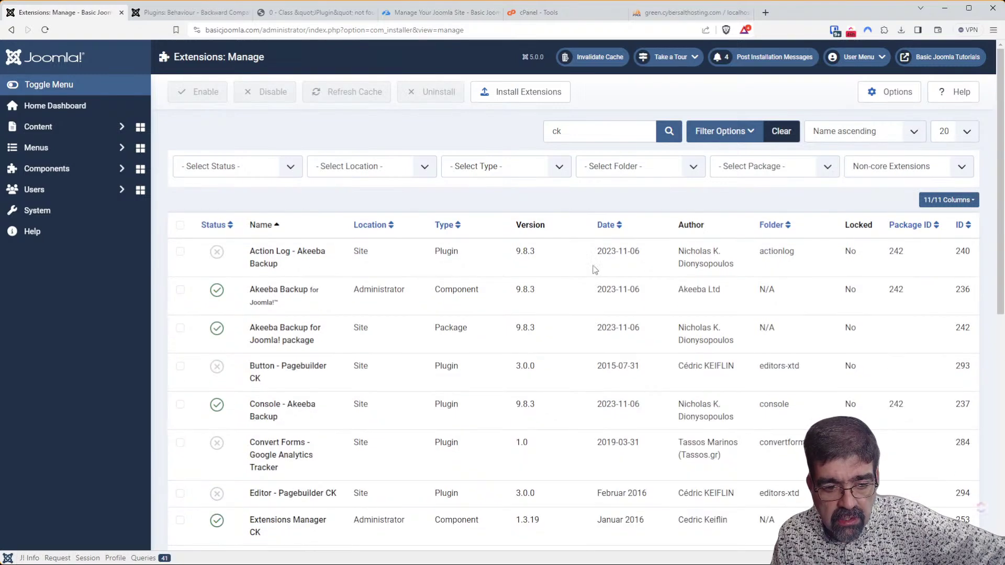
scroll(621, 283, "down", 9)
scroll(886, 237, "up", 10)
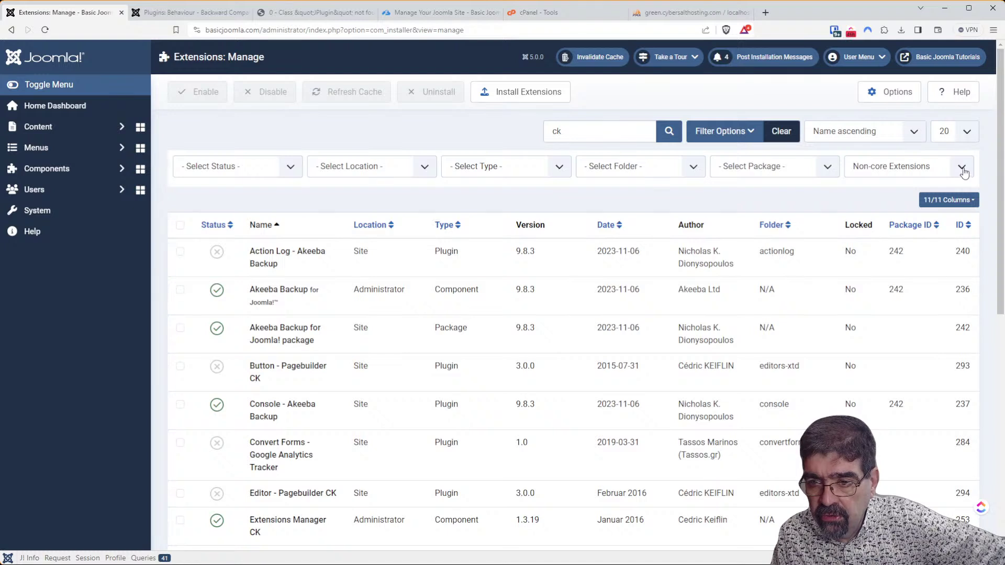
left_click(965, 139)
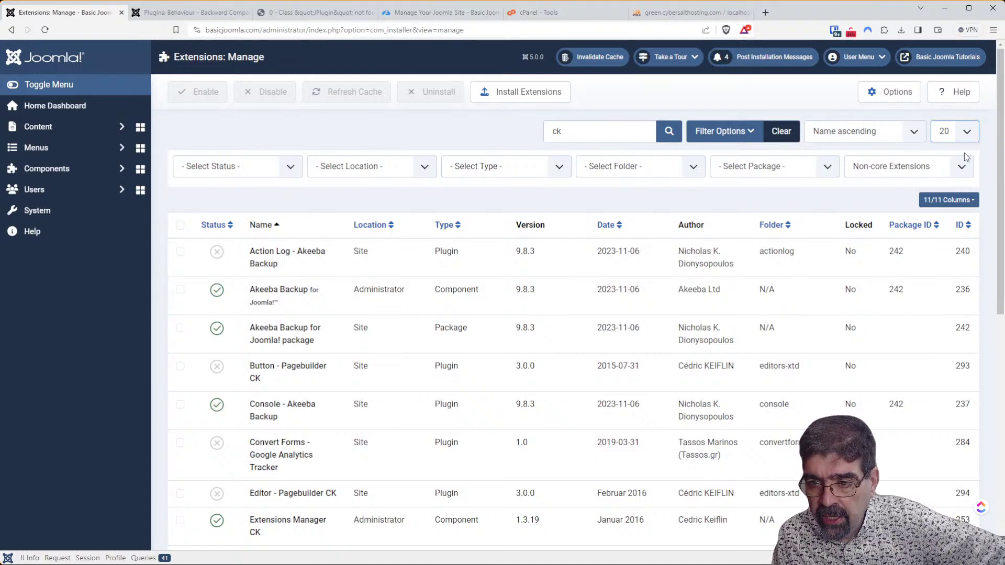
left_click(956, 239)
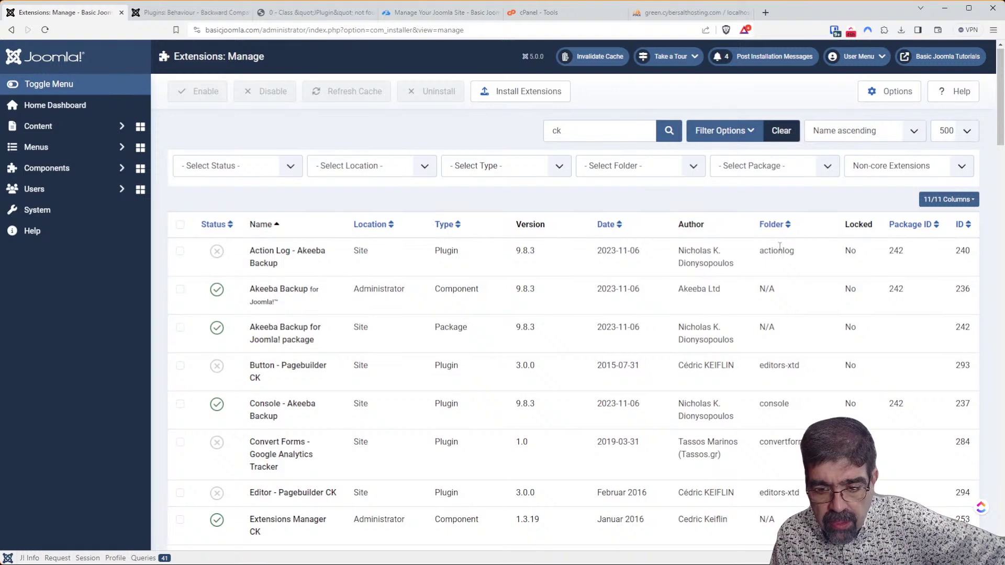
Select every ck extension, then untick the Akeeba Backup, Convert Forms tracker and JCE Pro entries.
scroll(779, 246, "down", 4)
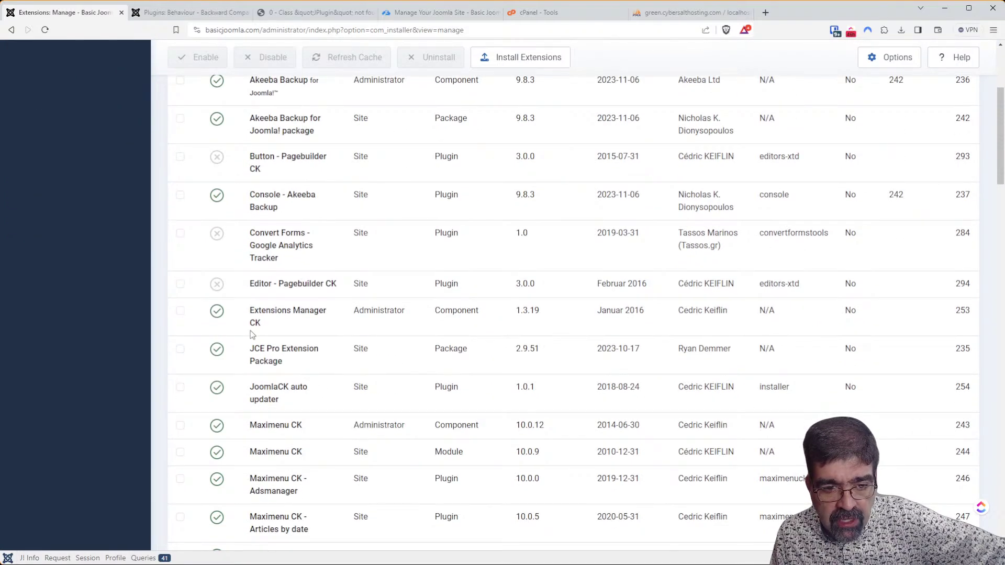
scroll(666, 388, "down", 15)
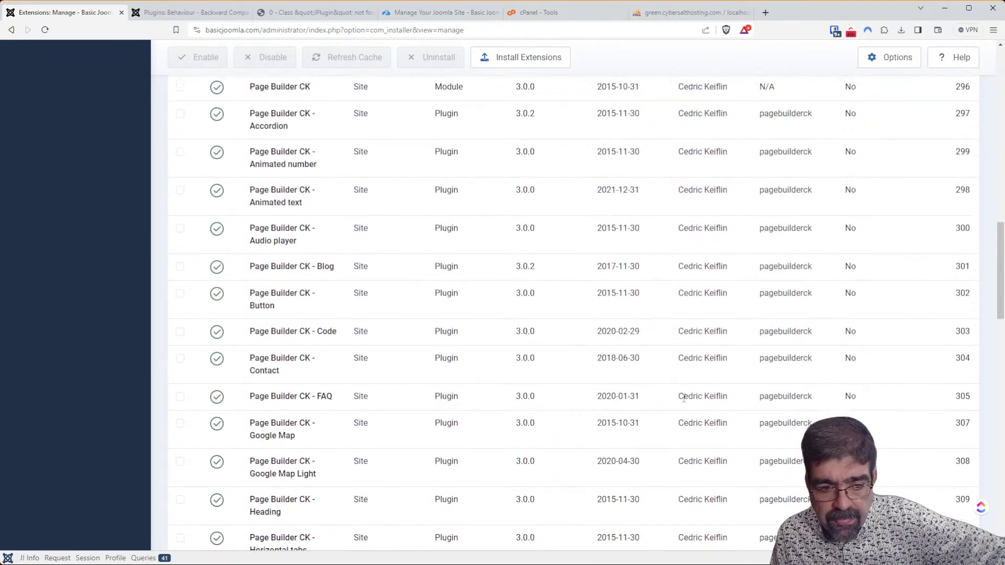
scroll(751, 347, "up", 6)
left_click_drag(999, 242, 995, 107)
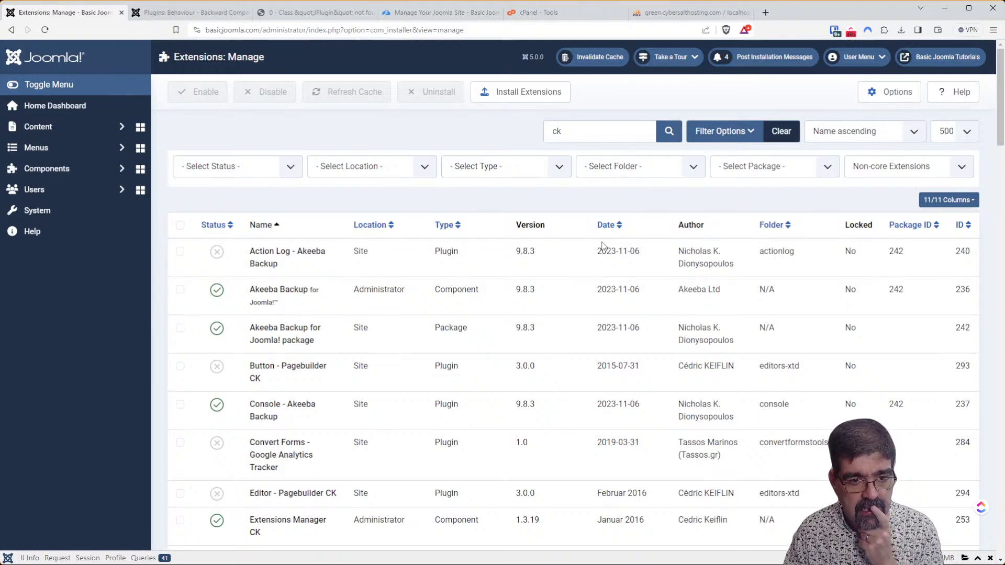
scroll(726, 251, "down", 8)
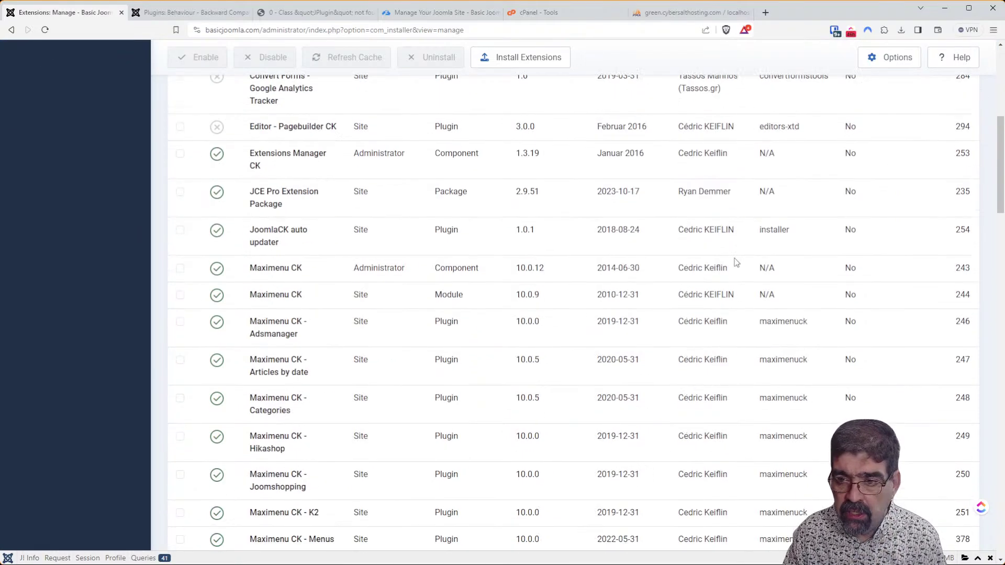
left_click_drag(1000, 193, 991, 522)
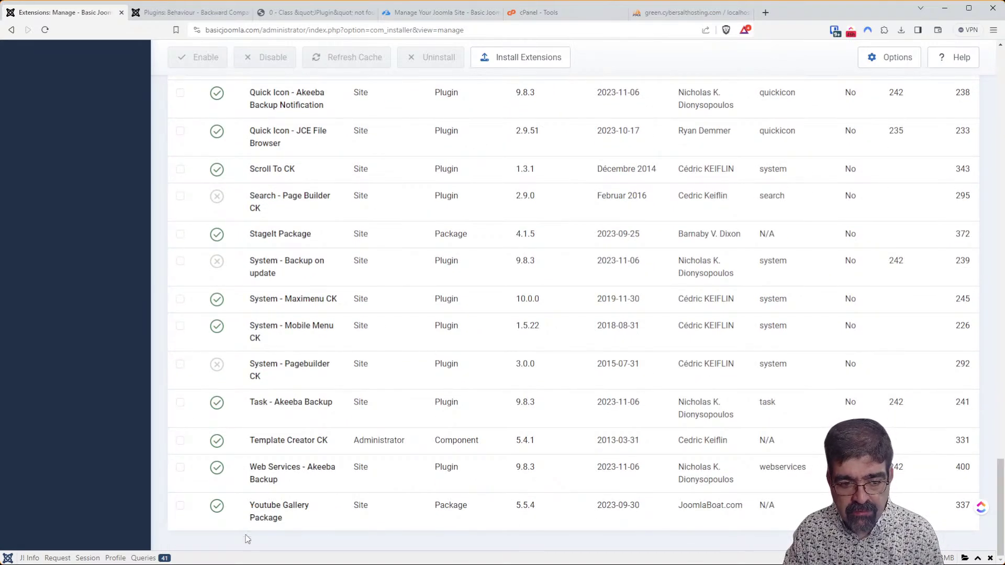
left_click_drag(1000, 478, 994, 31)
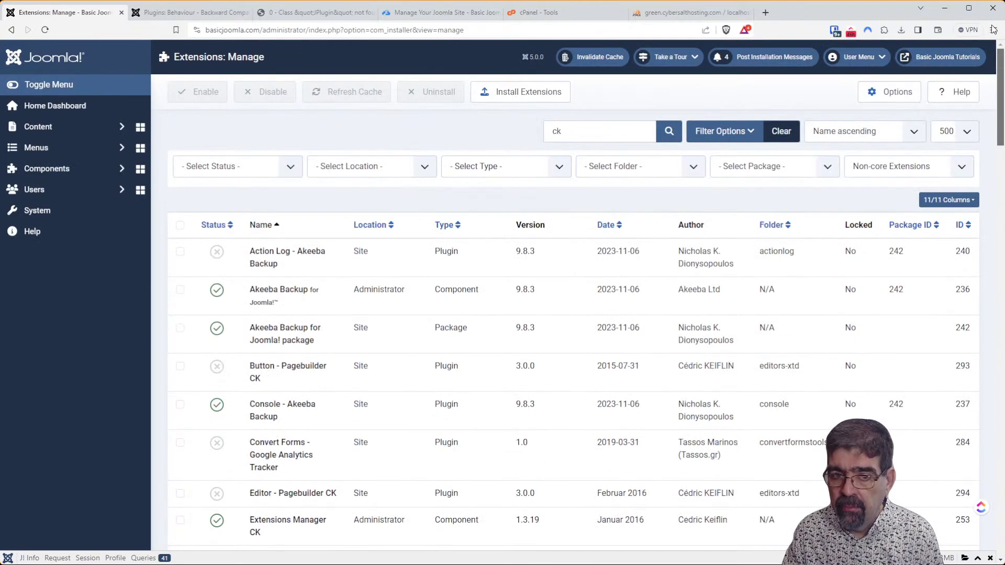
left_click(177, 229)
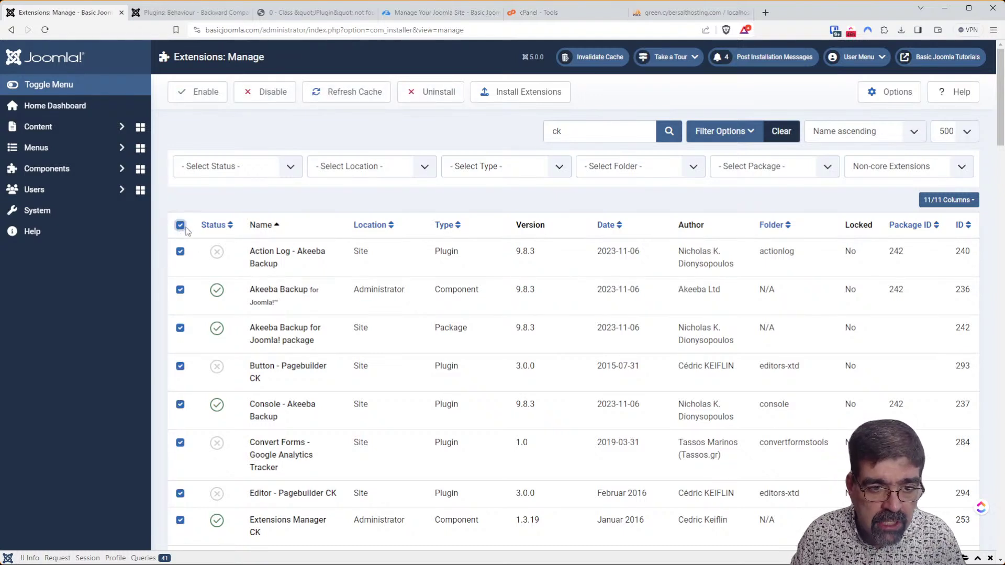
left_click(179, 251)
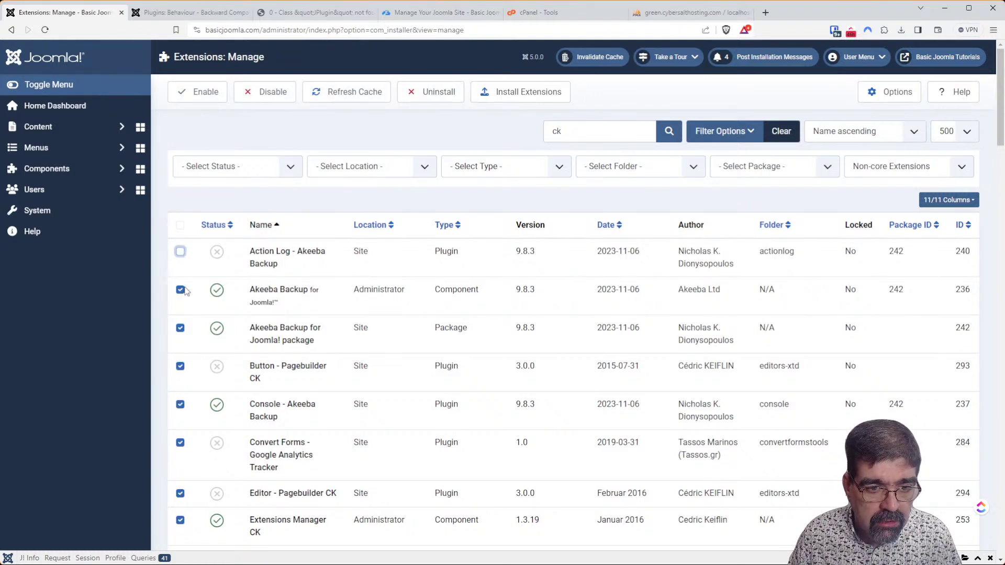
left_click(180, 290)
left_click(181, 329)
scroll(340, 285, "down", 2)
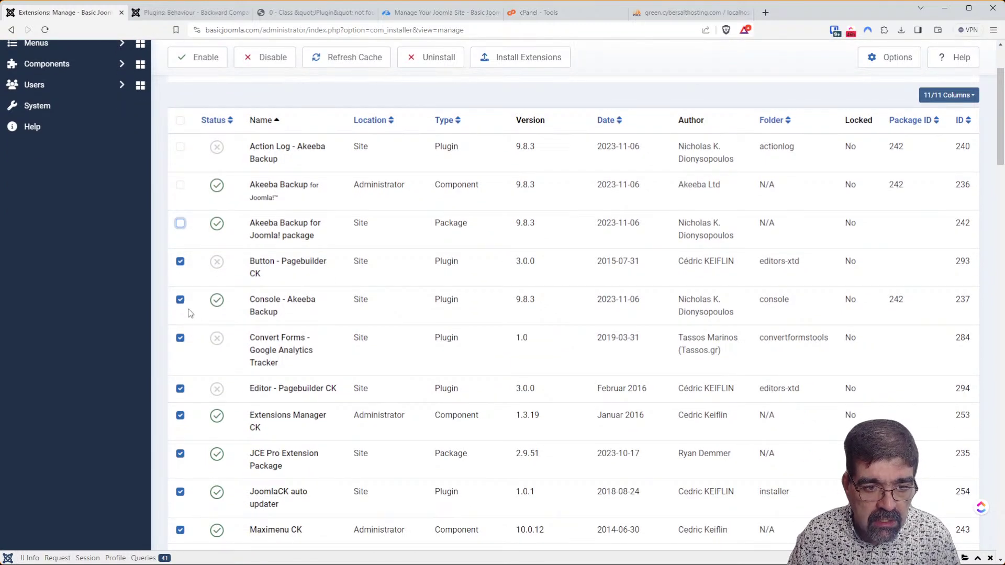
left_click(180, 300)
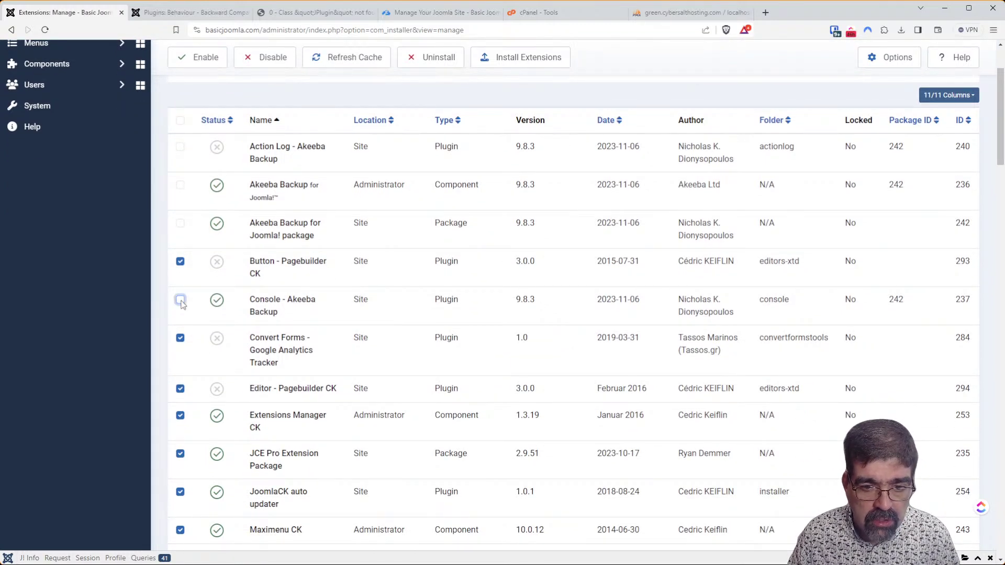
left_click(180, 338)
scroll(183, 335, "down", 4)
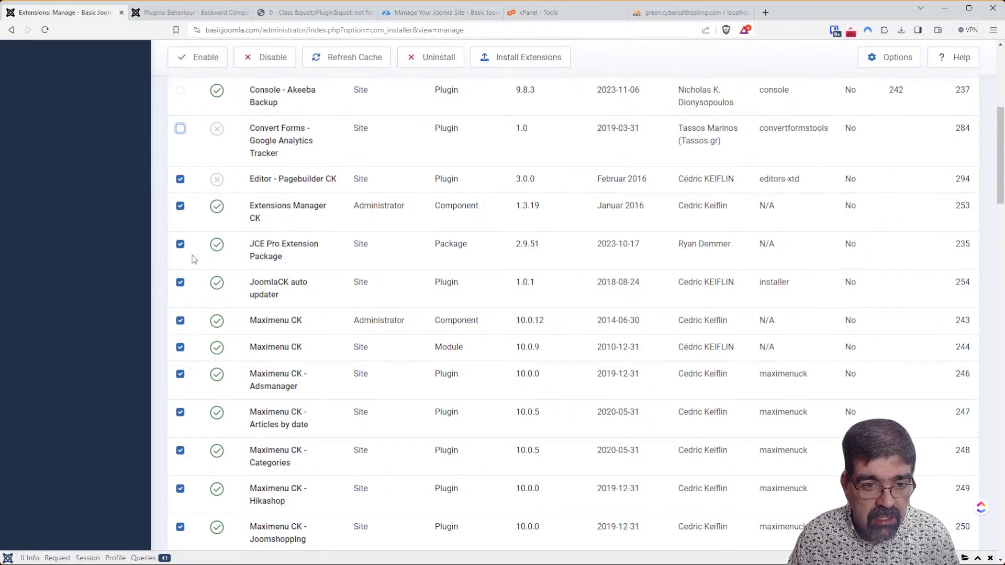
left_click(180, 245)
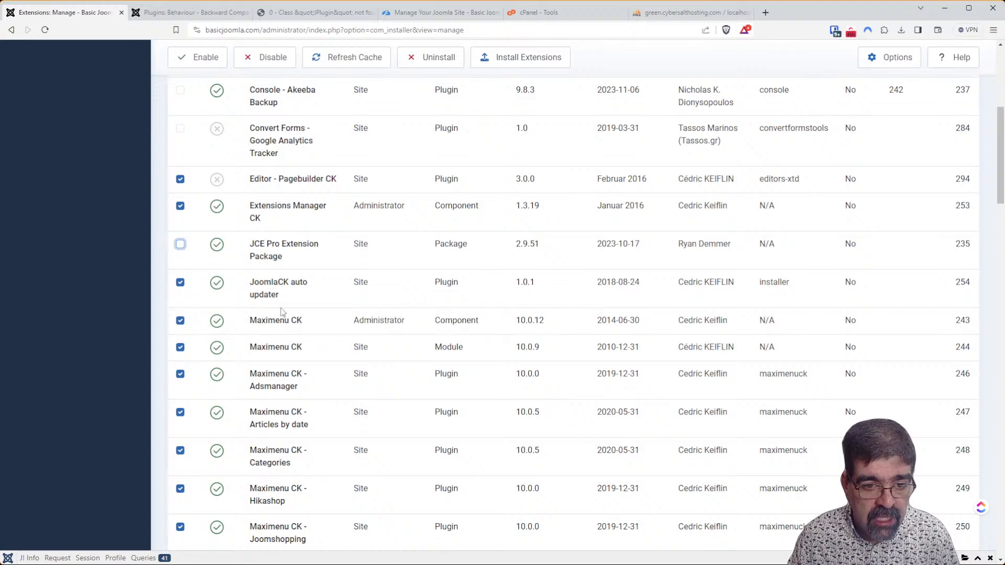
Untick the remaining Akeeba, JCE File Browser, StageIt and Youtube Gallery entries, then disable the rest.
scroll(346, 325, "down", 5)
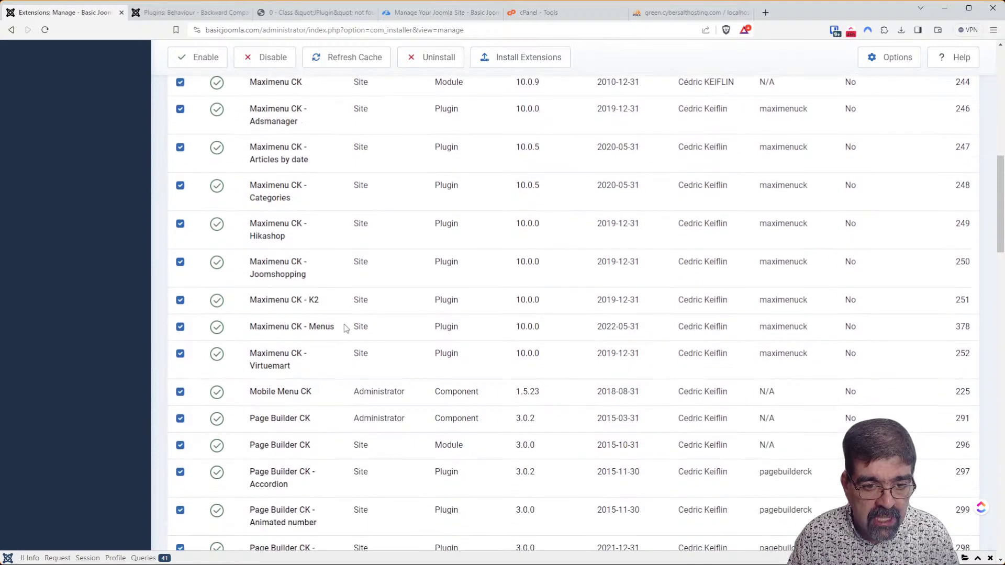
scroll(344, 324, "down", 10)
scroll(340, 328, "down", 9)
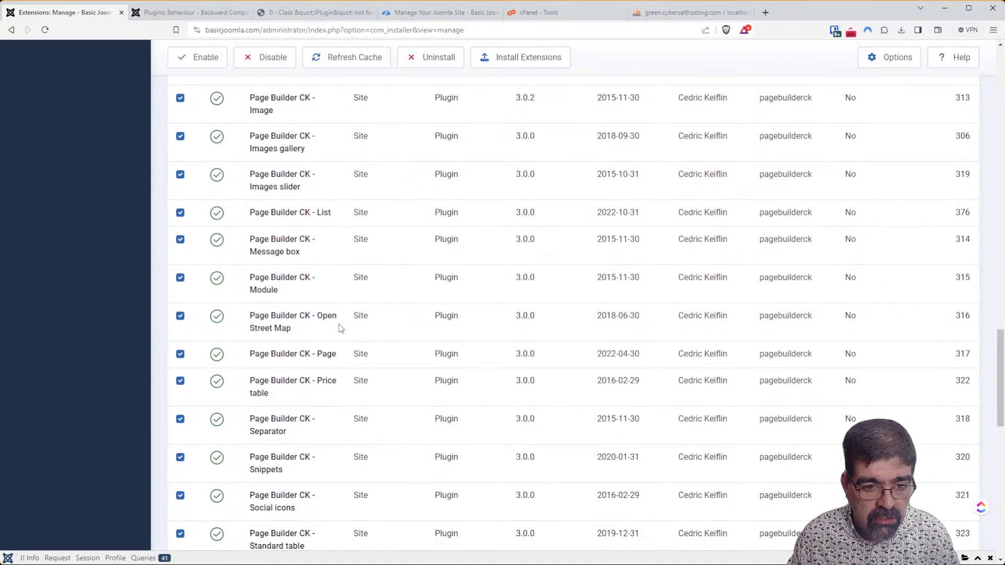
scroll(339, 329, "down", 1)
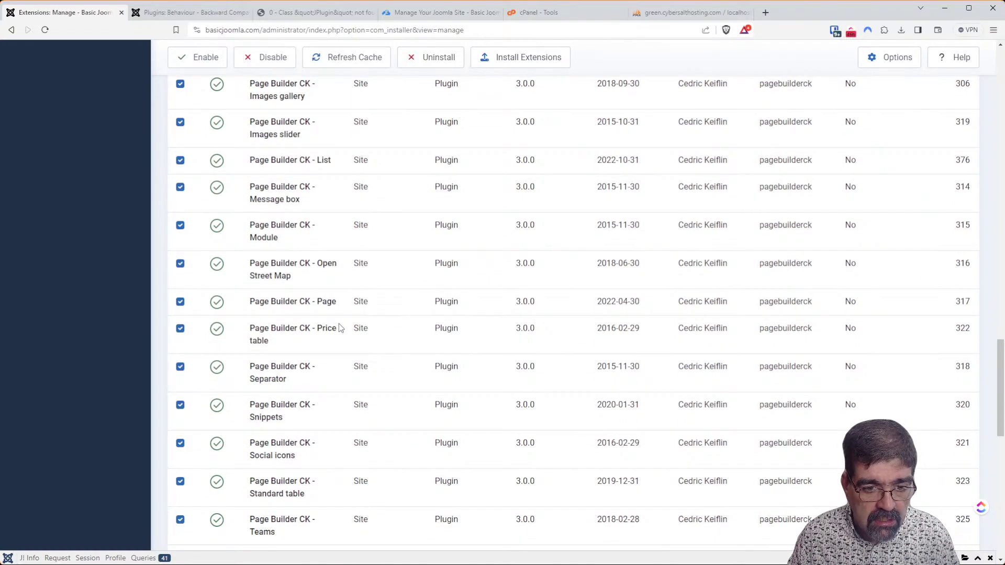
scroll(339, 327, "down", 1)
scroll(339, 327, "down", 2)
scroll(339, 327, "down", 5)
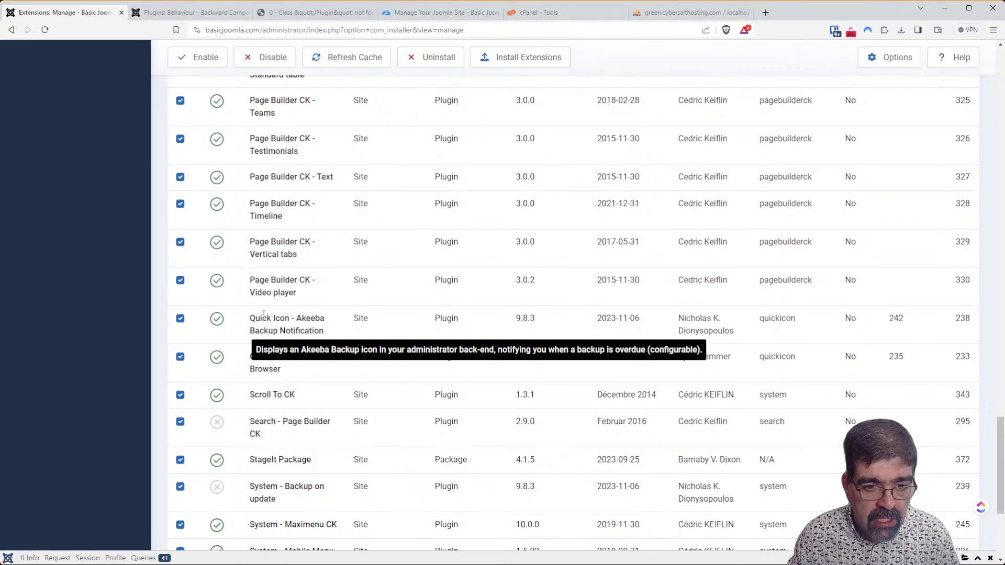
left_click(180, 320)
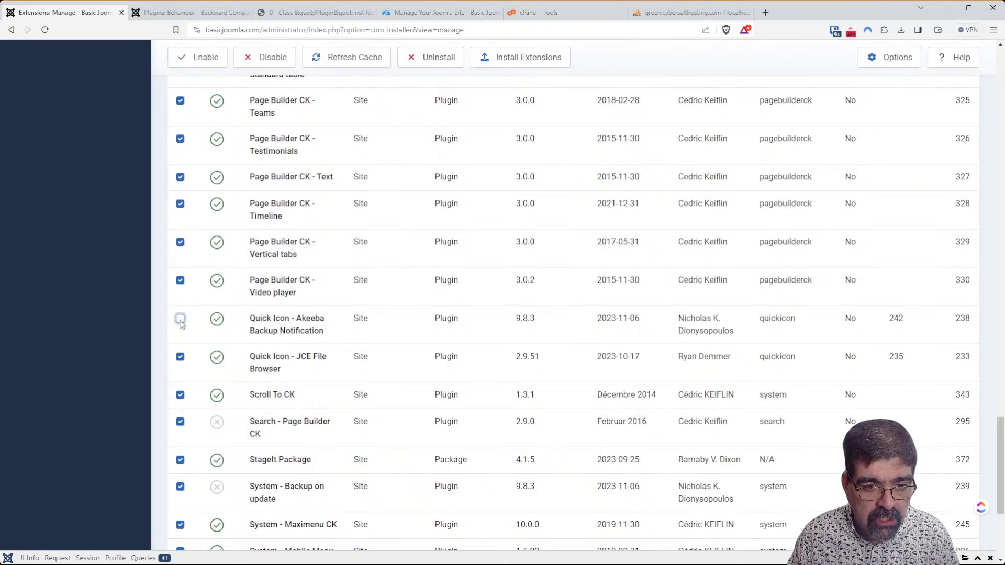
left_click(179, 359)
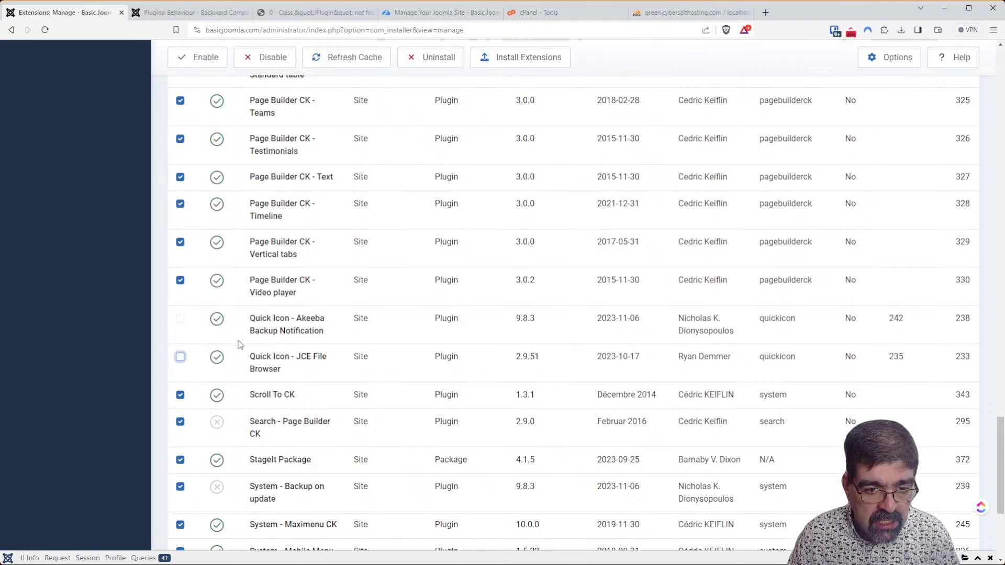
scroll(234, 343, "down", 3)
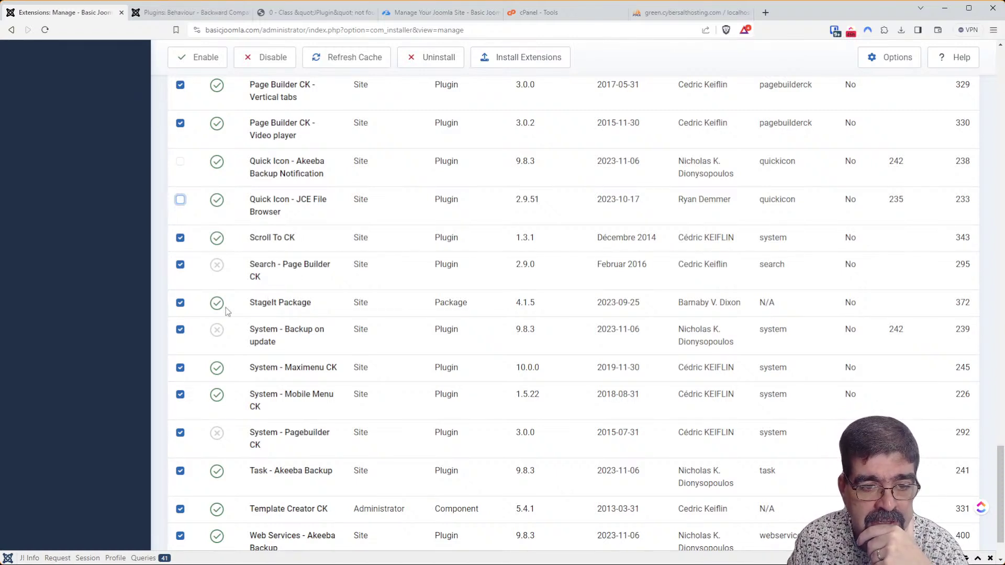
left_click(180, 304)
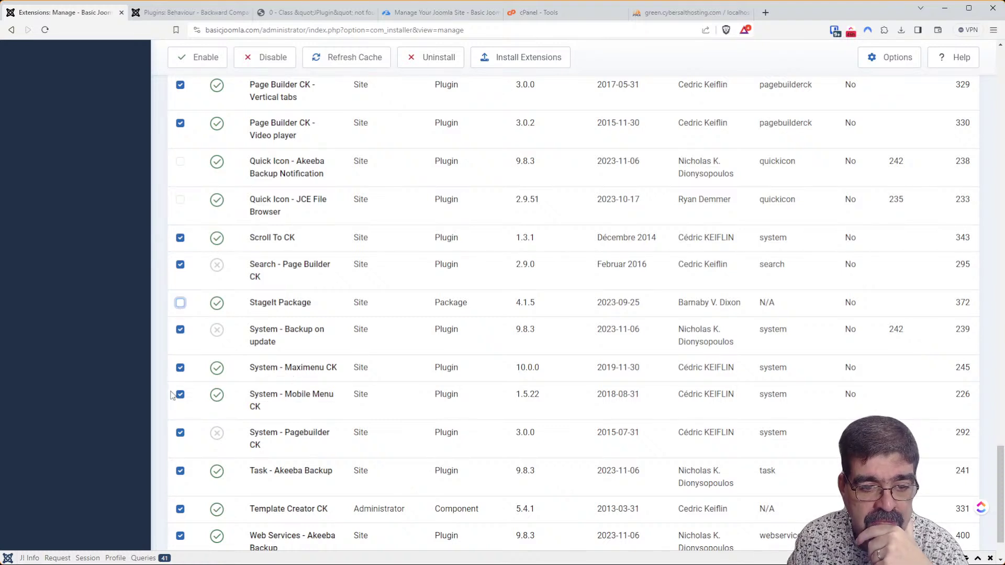
scroll(296, 400, "down", 2)
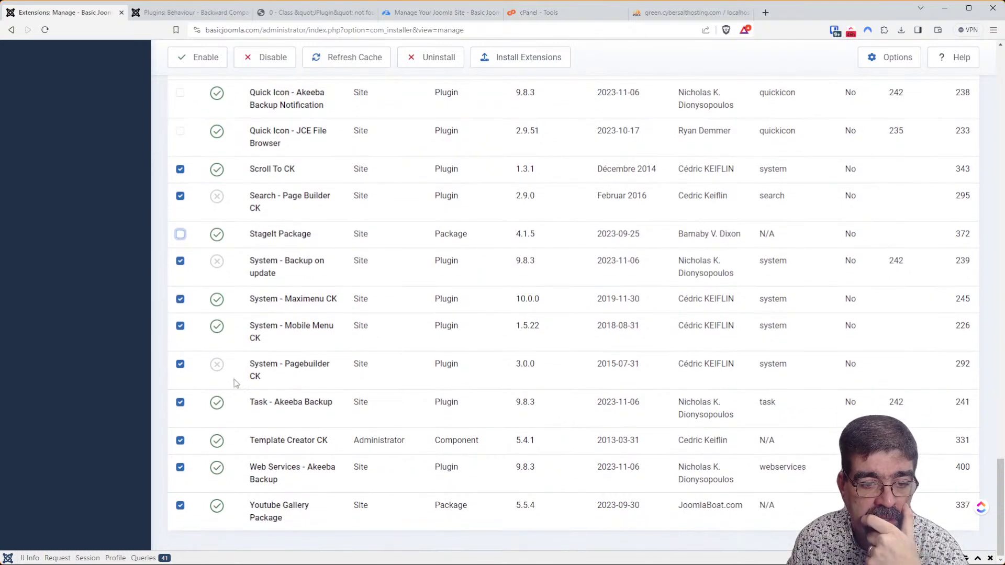
left_click(180, 402)
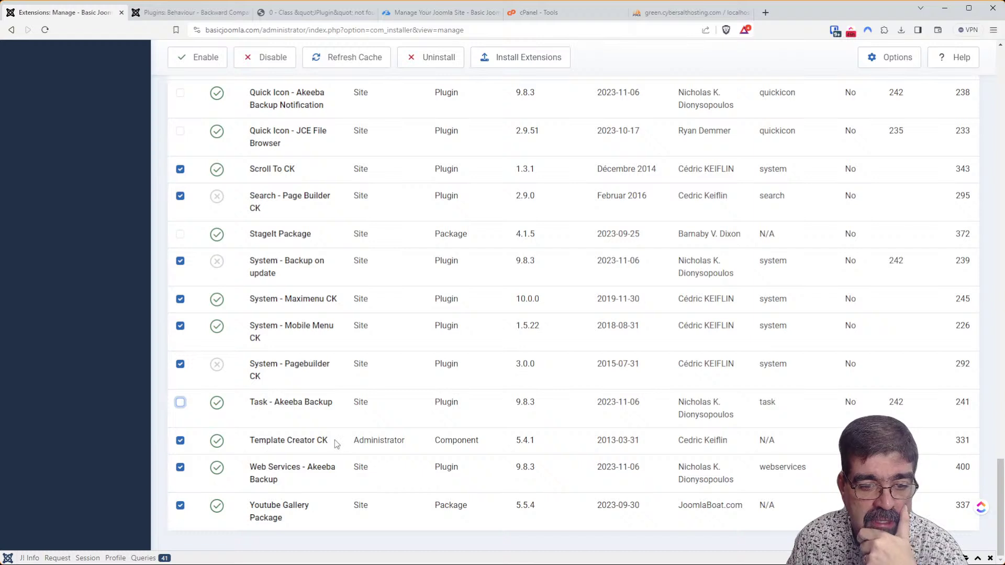
left_click(181, 470)
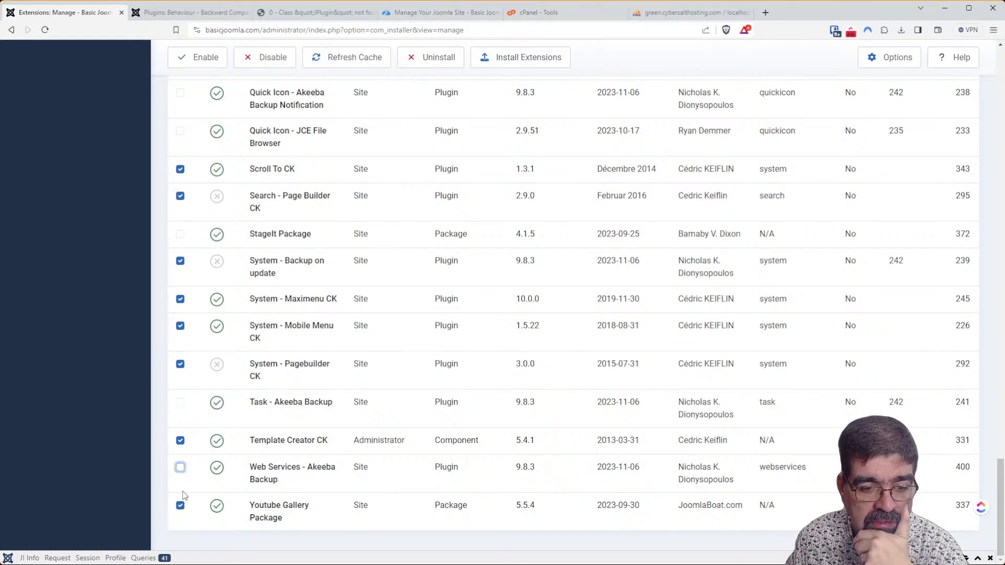
left_click(180, 506)
left_click_drag(1000, 481, 968, 52)
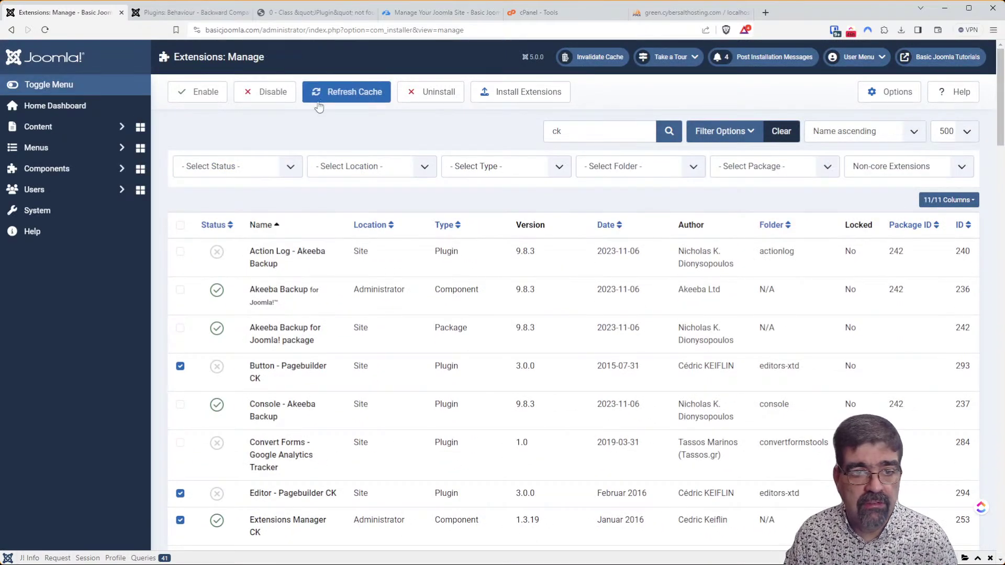
left_click(272, 99)
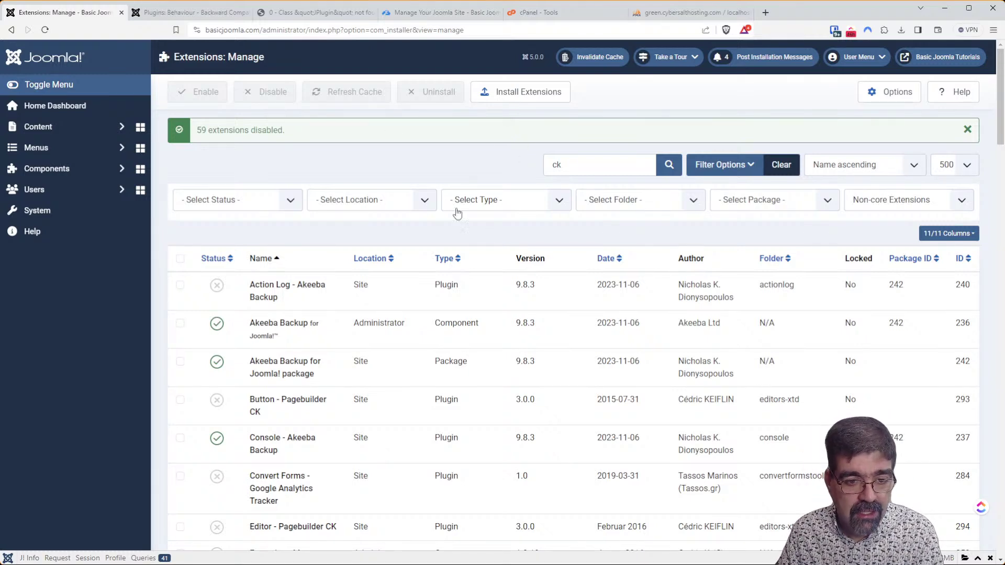
Scroll the reloaded list to confirm the '59 extensions disabled' message.
scroll(398, 278, "down", 1)
scroll(396, 274, "down", 3)
scroll(314, 157, "up", 4)
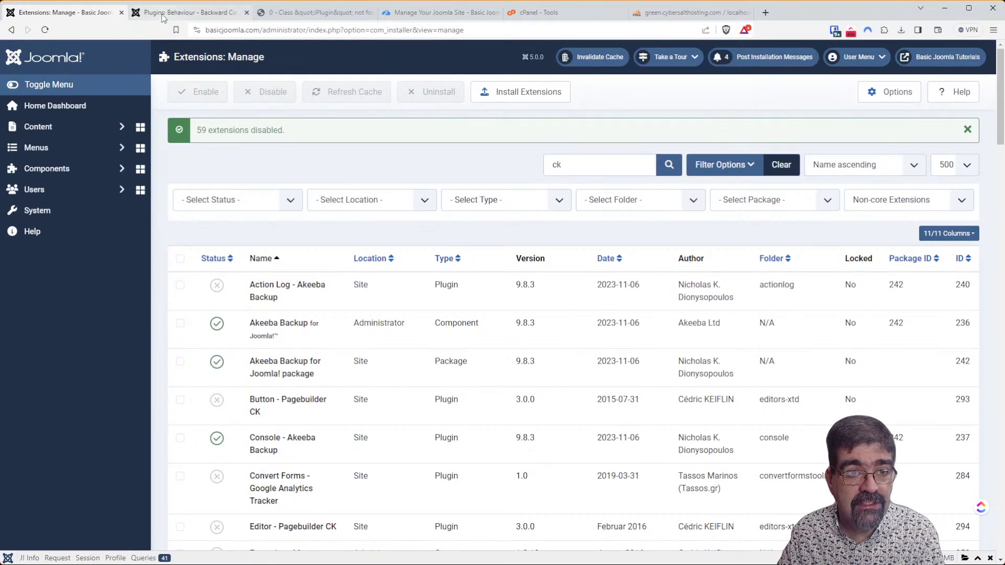
Turn Classes Aliases off in the Backward Compatibility plugin and save it.
left_click(162, 15)
left_click(181, 257)
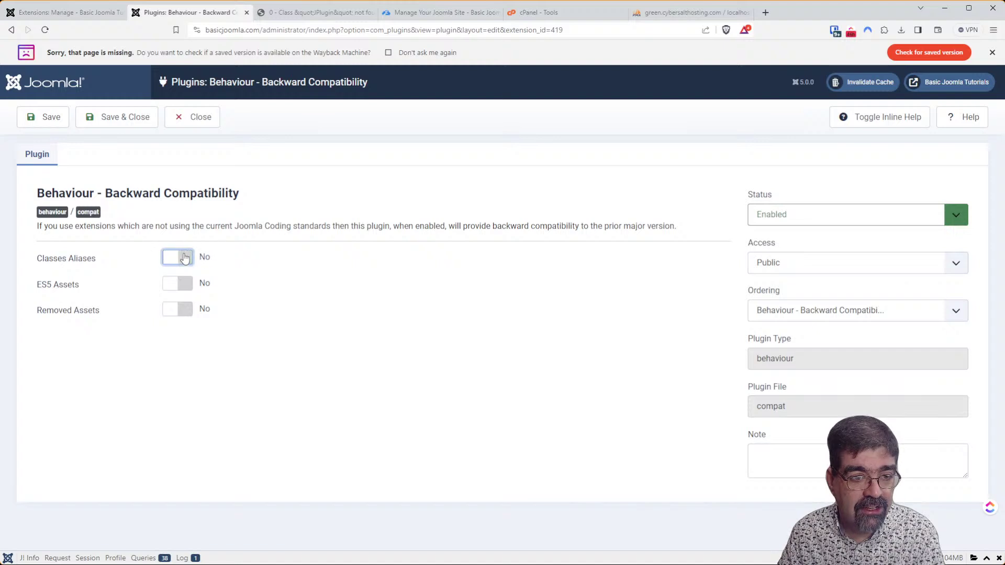
left_click(48, 117)
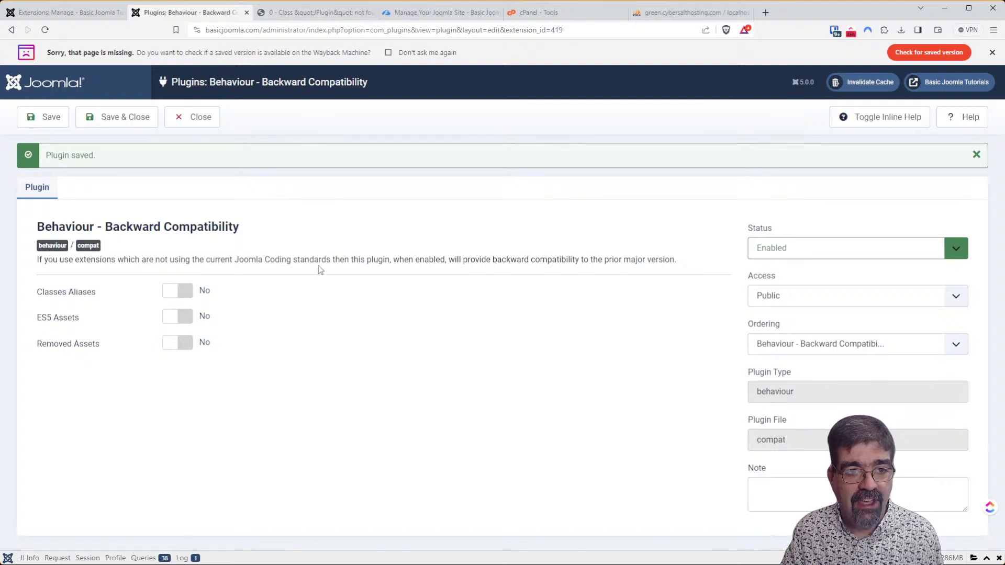
left_click(314, 13)
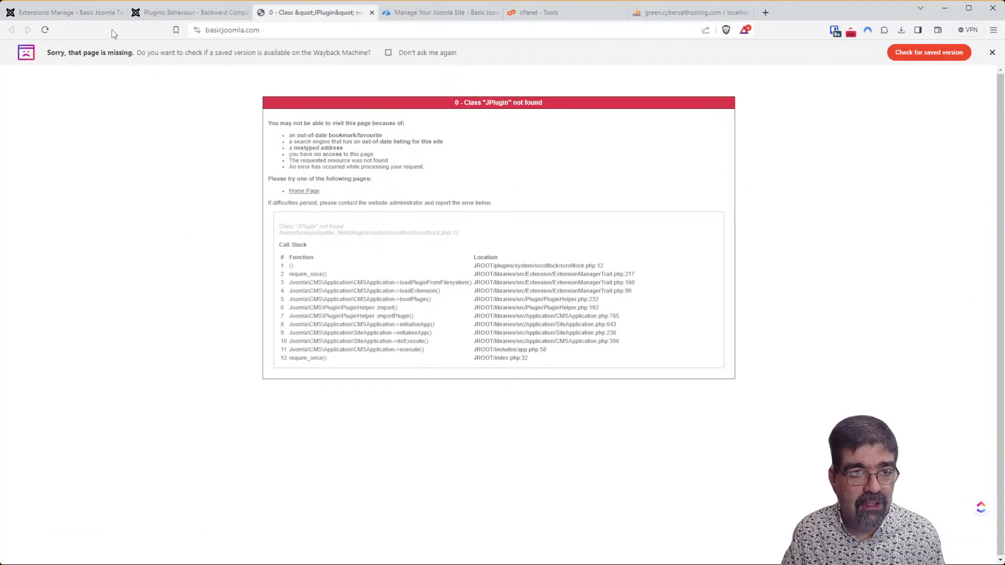
Reload the front page and zoom in to read the new Class "JFactory" not found error.
key("F5")
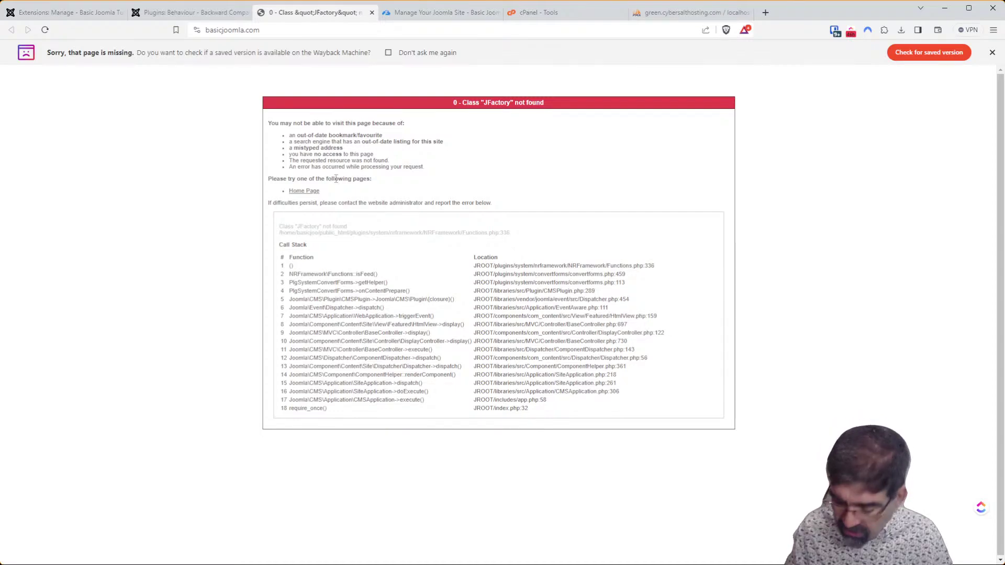
key("ctrl+plus")
key("ctrl+plus")
key("ctrl+plus")
key("ctrl+plus")
key("ctrl+plus")
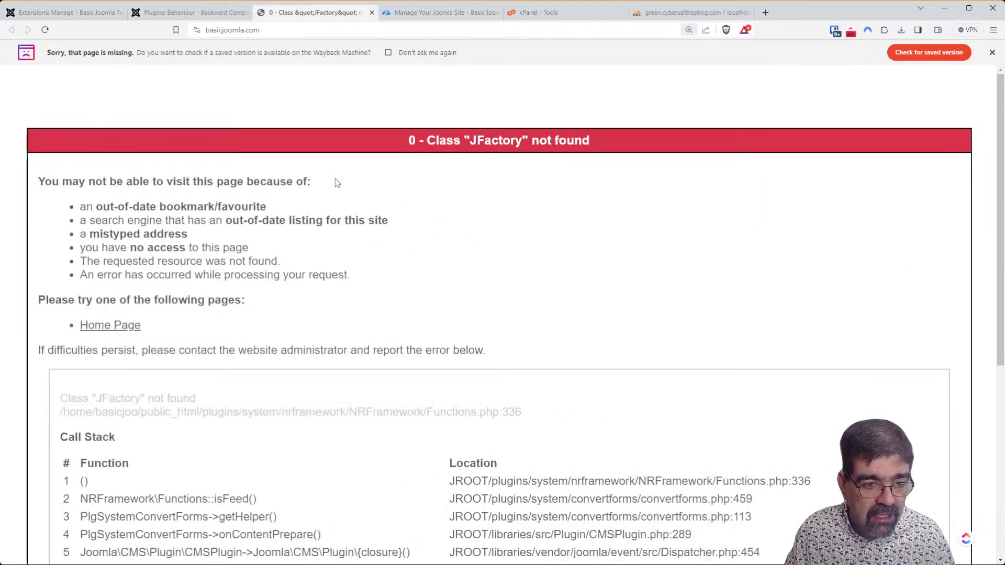
left_click_drag(63, 400, 145, 400)
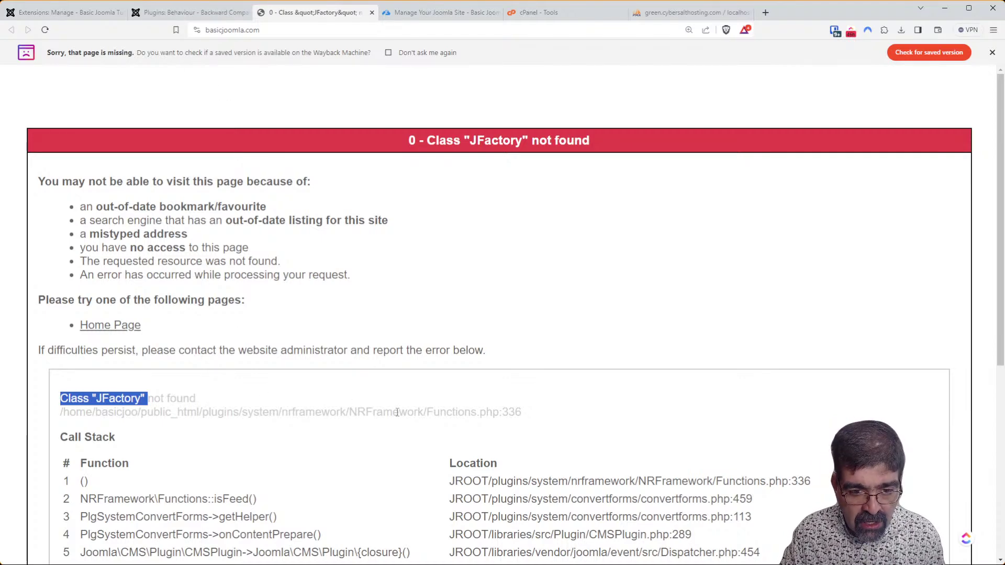
left_click(191, 12)
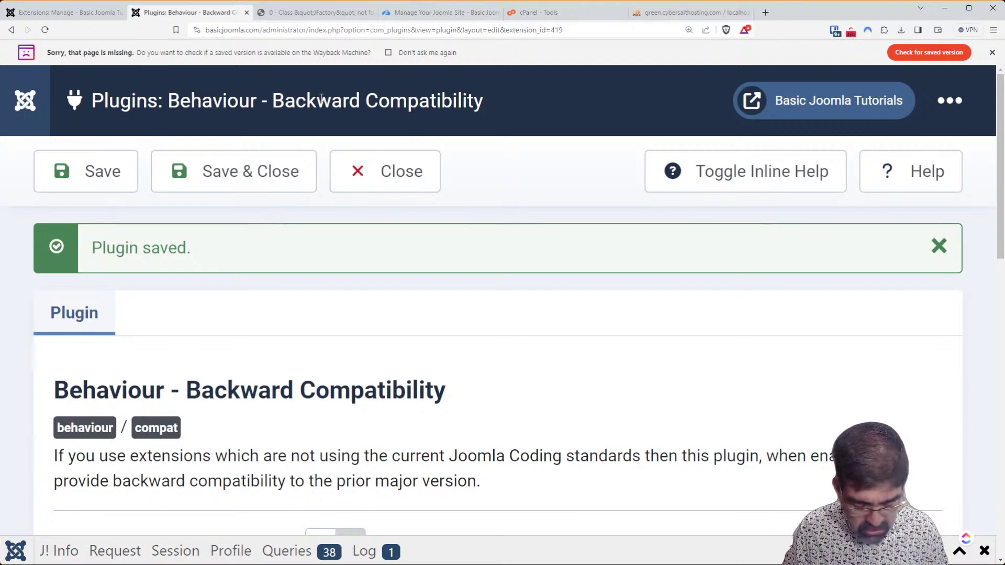
key("ctrl+0")
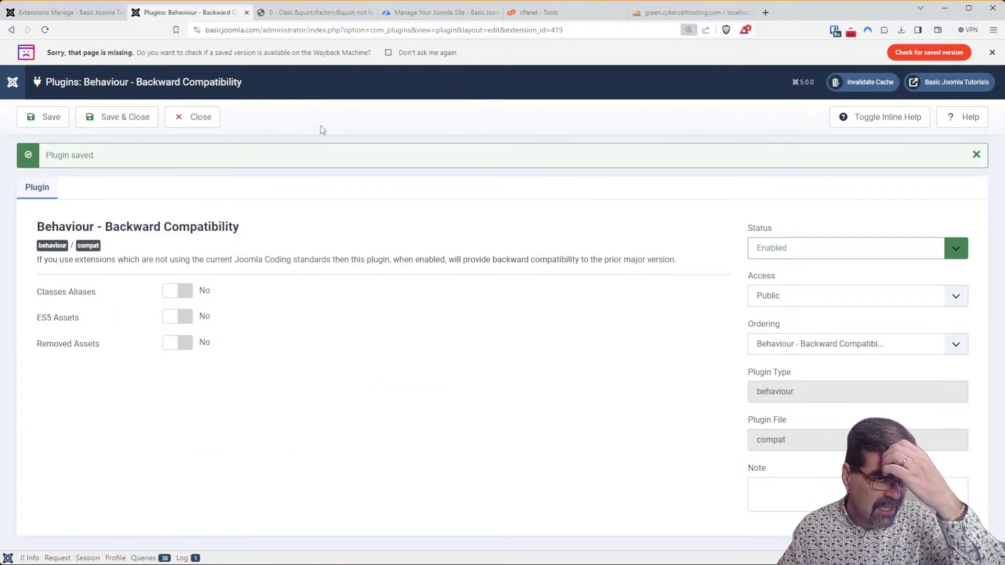
Search extensions for 'nrf', switching the filter to Core Extensions, and find no matches.
left_click(86, 13)
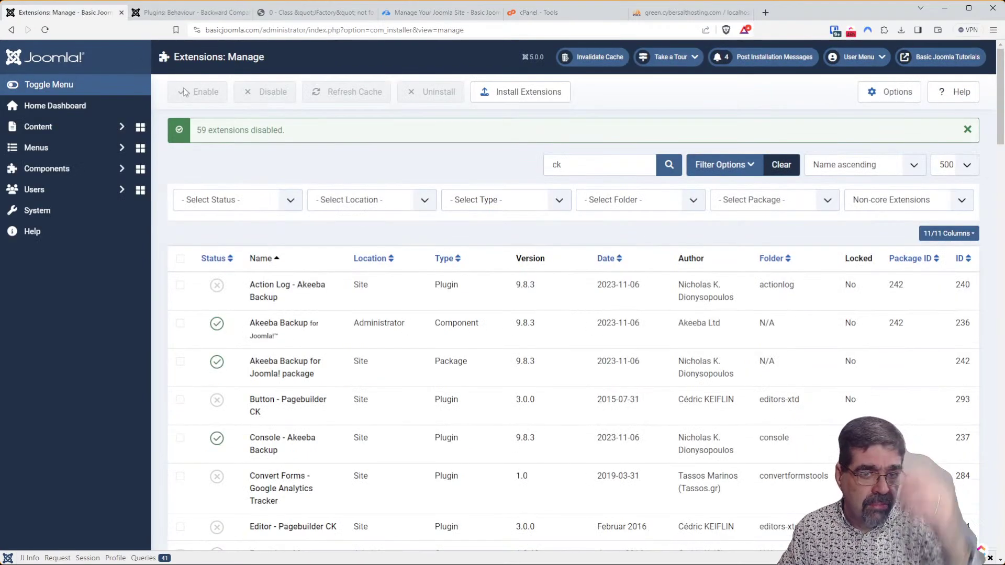
double_click(580, 158)
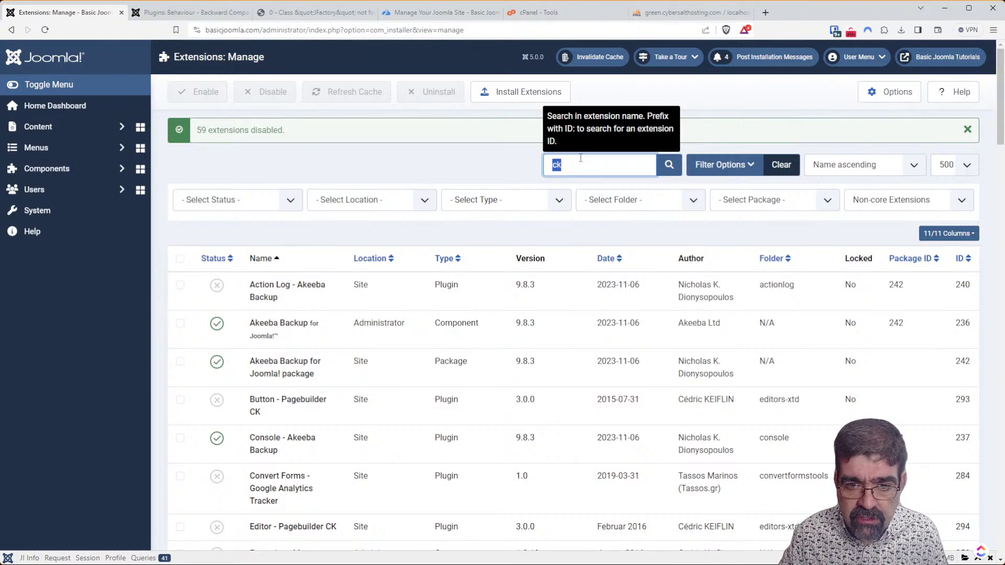
type("nrf")
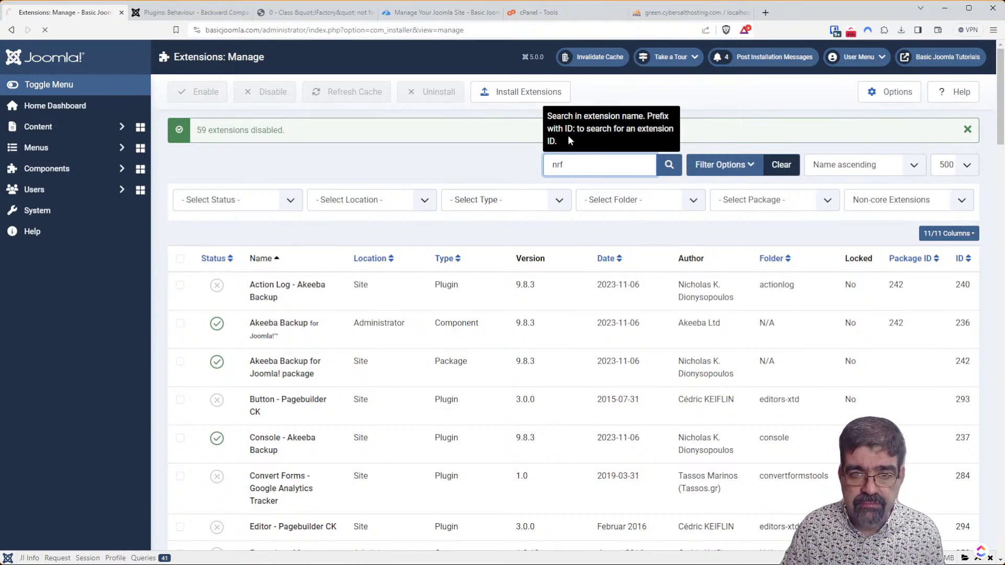
key("Return")
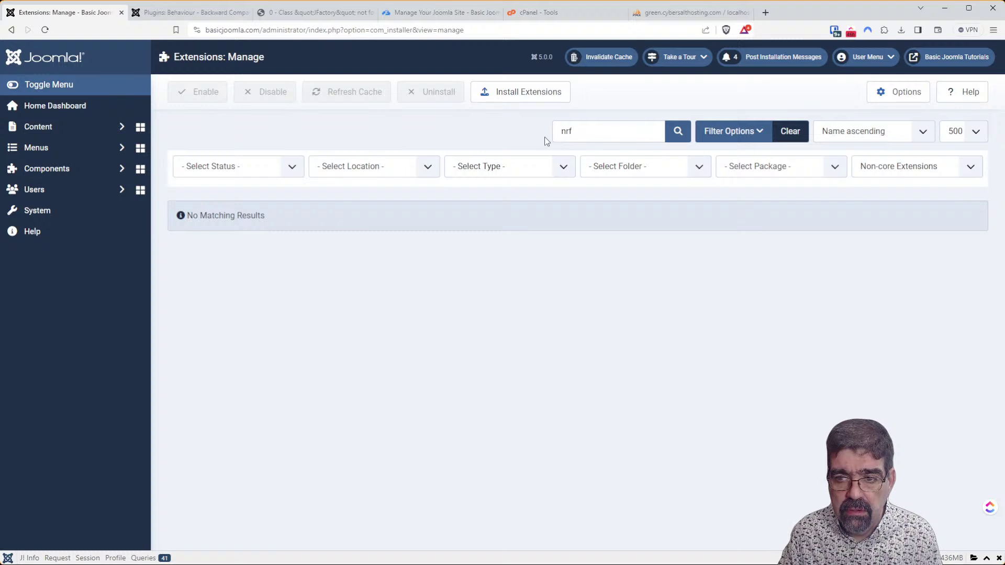
left_click(924, 192)
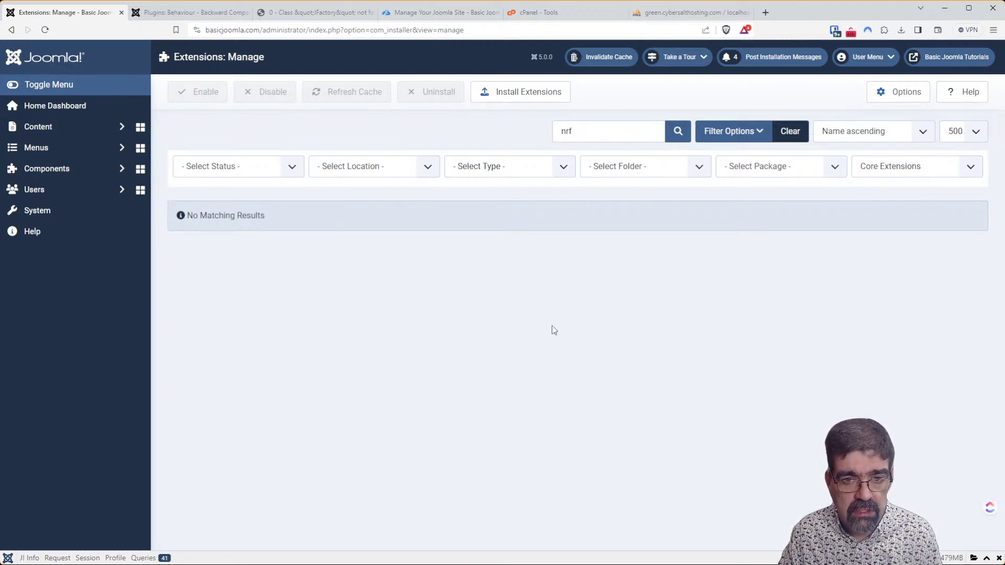
left_click(165, 11)
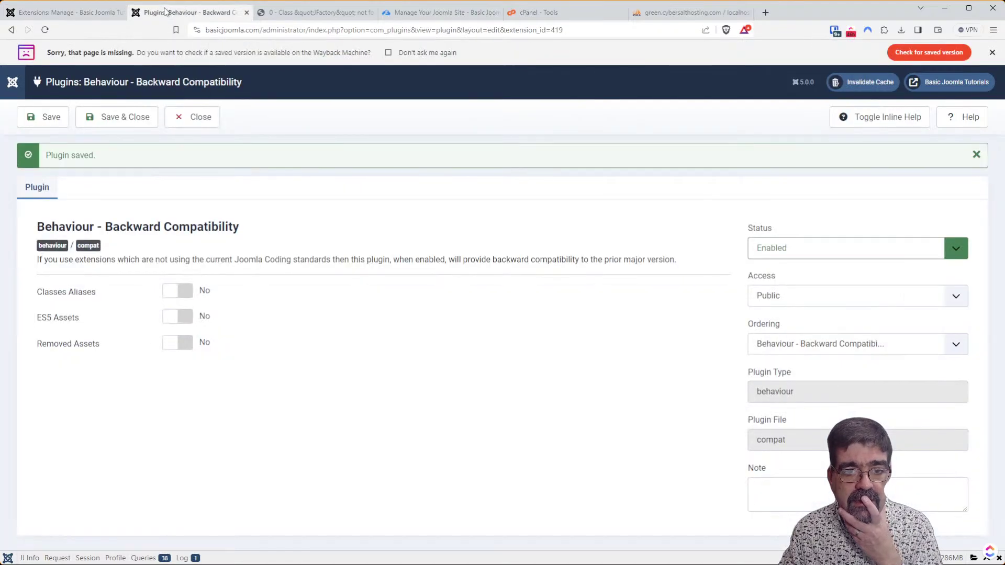
left_click(283, 12)
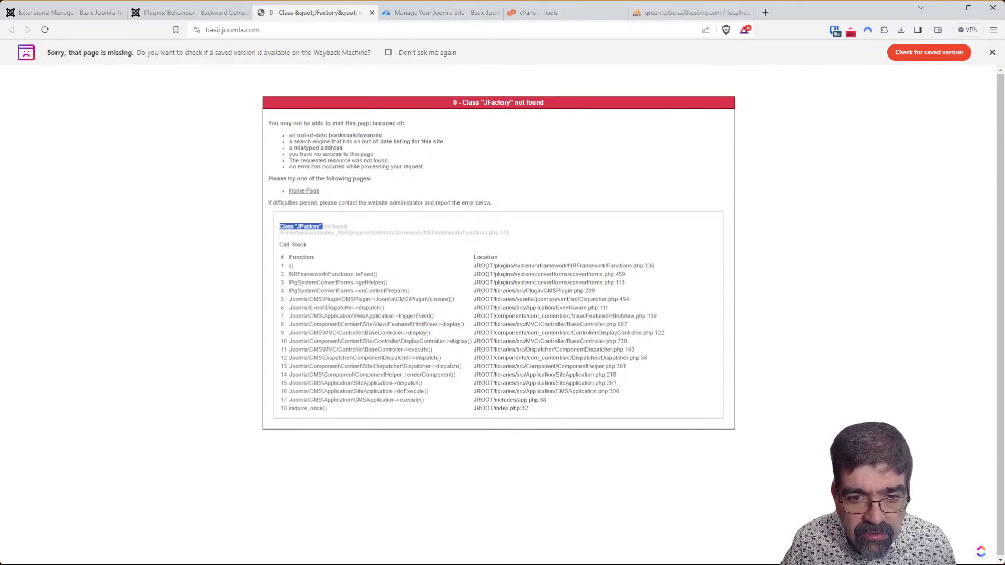
left_click_drag(544, 274, 608, 274)
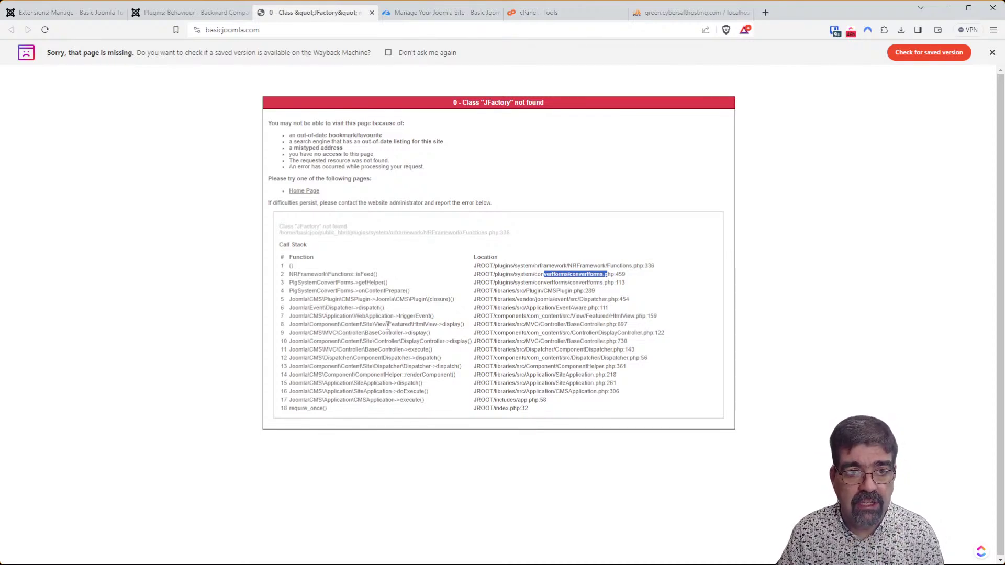
left_click(171, 13)
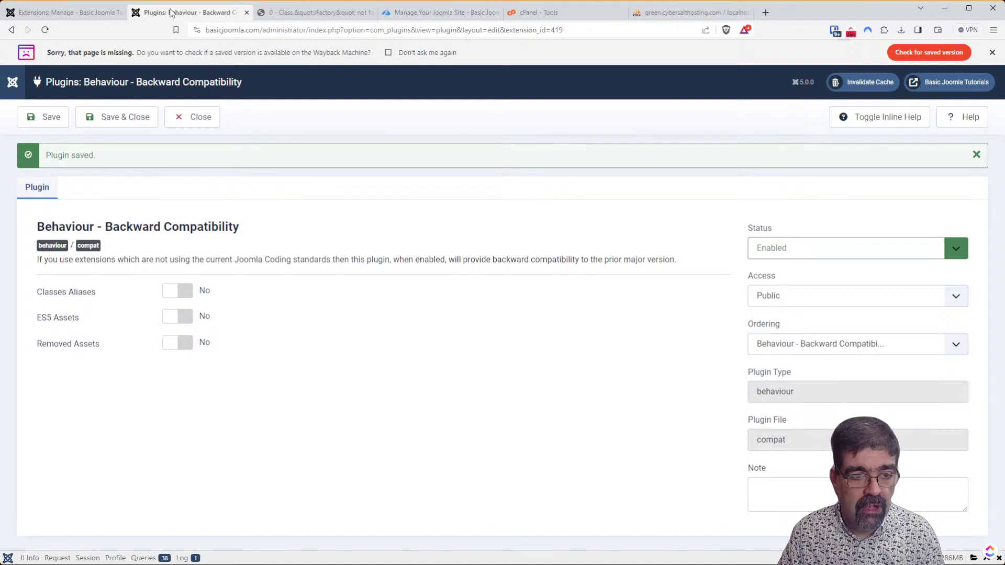
Set Classes Aliases, ES5 Assets and Removed Assets to Yes and save the Backward Compatibility plugin.
left_click(179, 292)
left_click(191, 316)
left_click(186, 347)
left_click(48, 126)
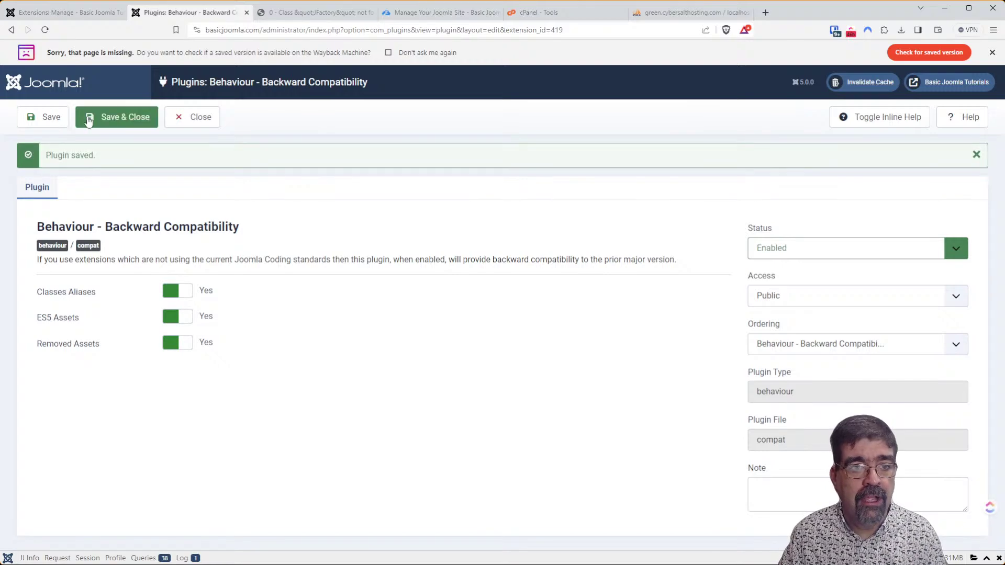
Reload the site's home page to confirm it loads without the JFactory error.
left_click(290, 13)
left_click(45, 30)
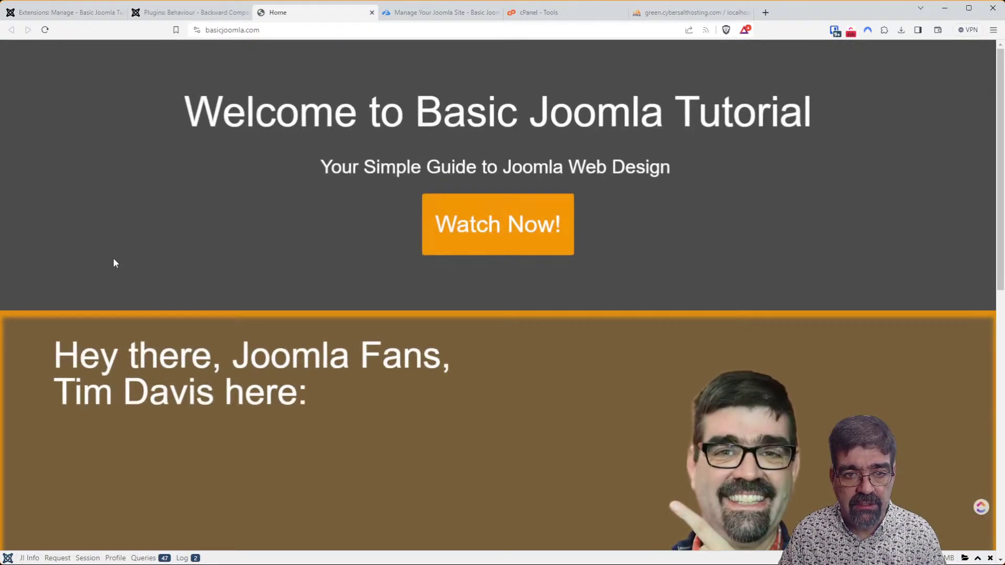
scroll(566, 328, "down", 10)
scroll(572, 358, "up", 8)
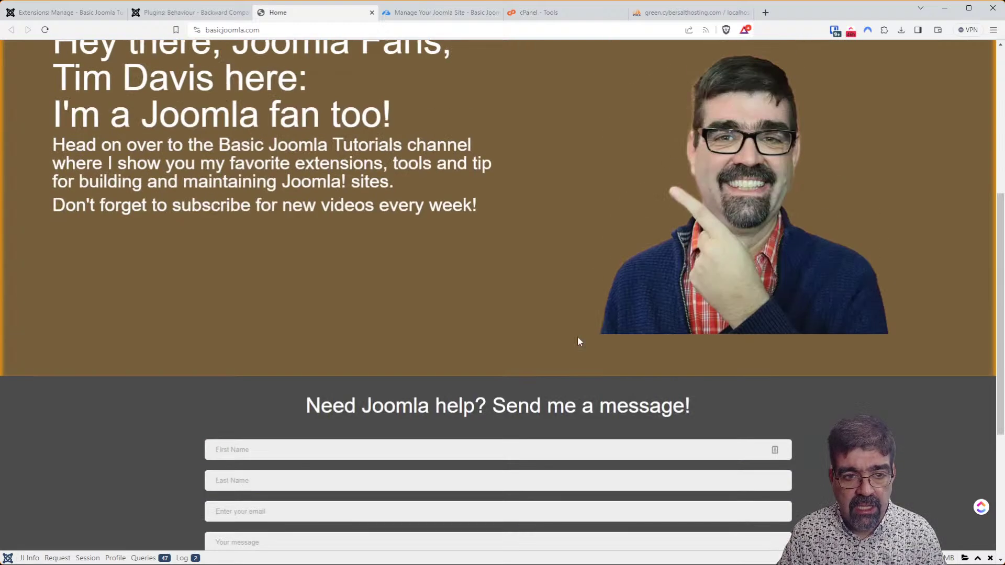
left_click(52, 12)
Replace the 'nrf' extension search with 'ck'.
double_click(581, 127)
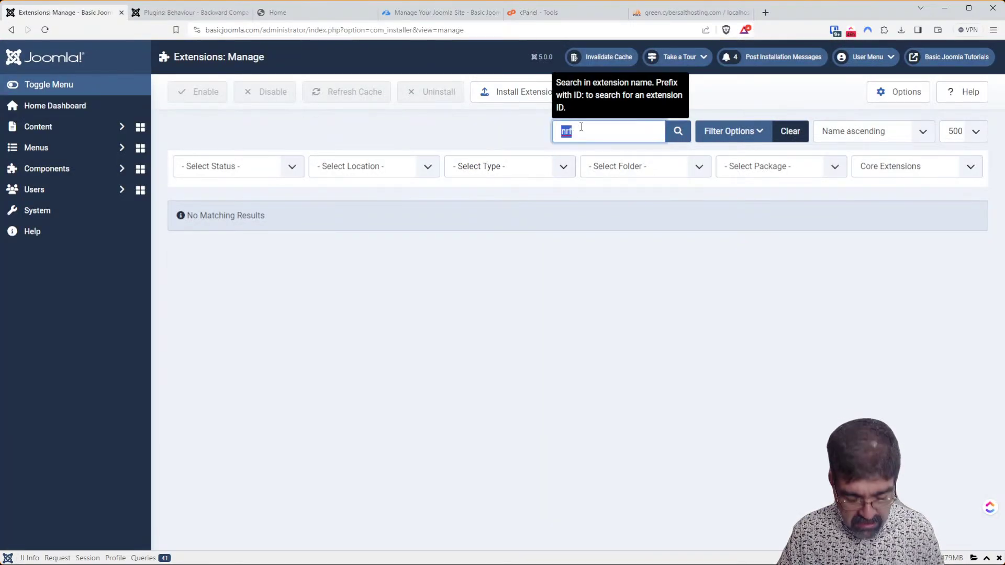
type("ck")
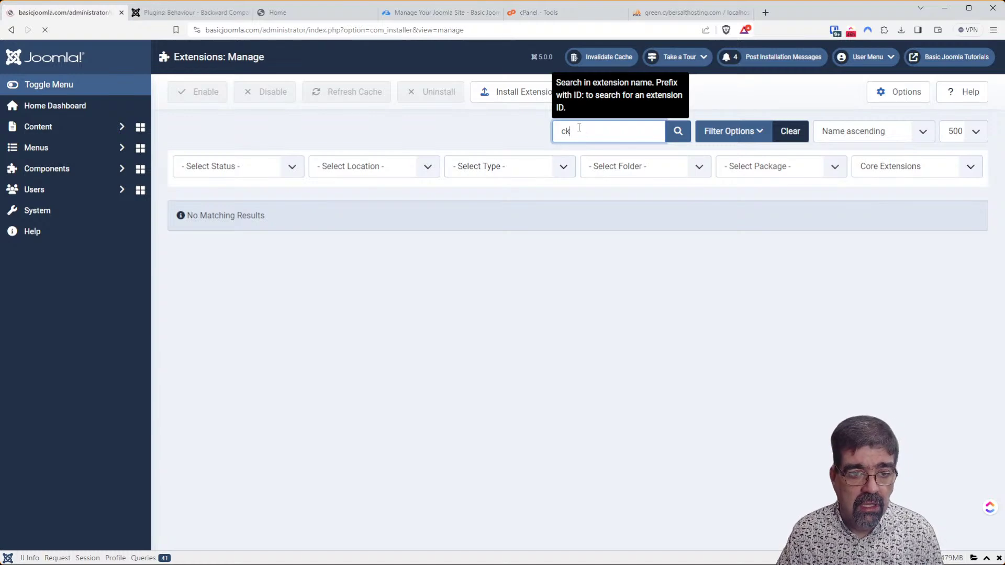
key("Return")
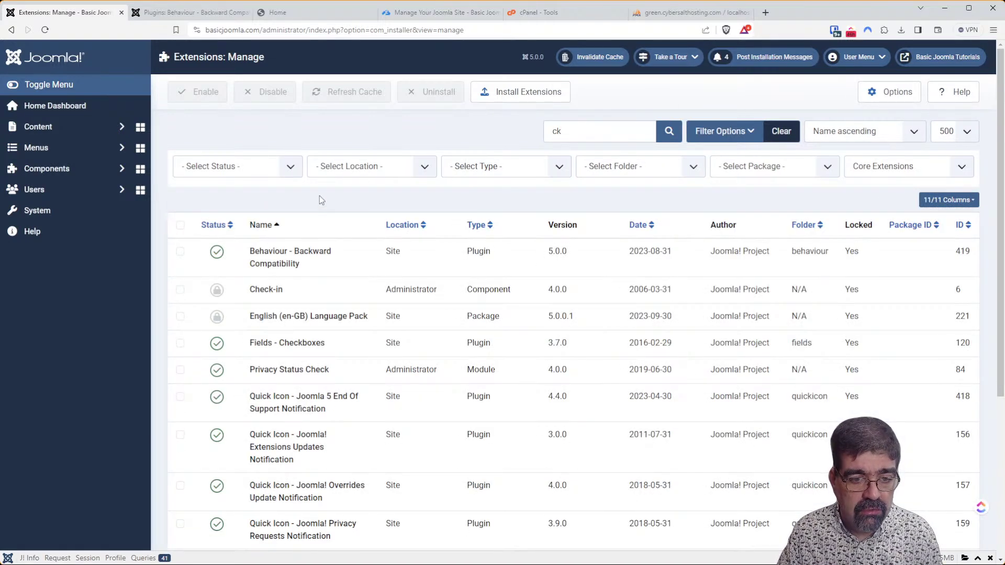
scroll(384, 228, "down", 4)
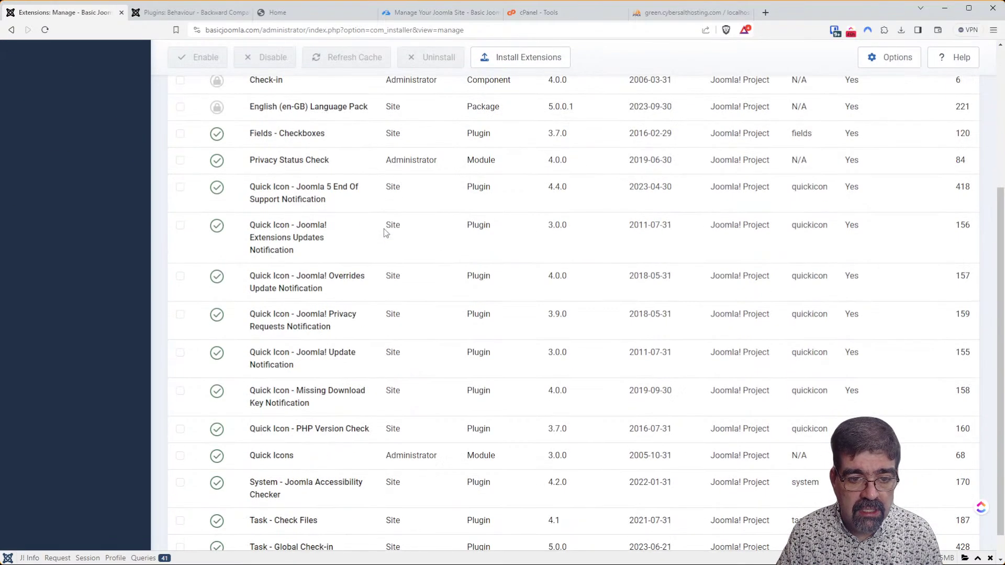
scroll(384, 228, "up", 4)
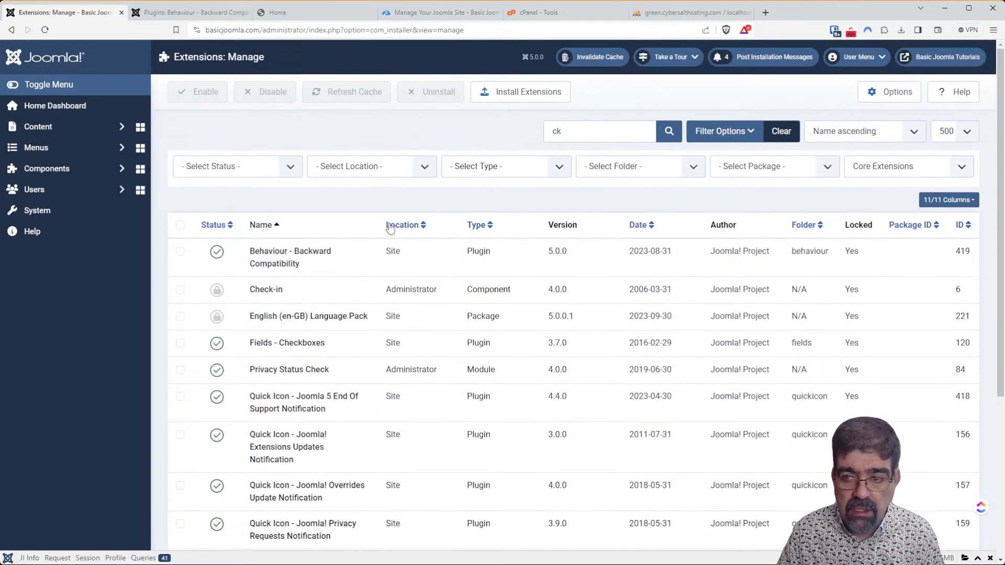
Sort the ck results by ID descending and filter the list to Non-core Extensions.
left_click(967, 227)
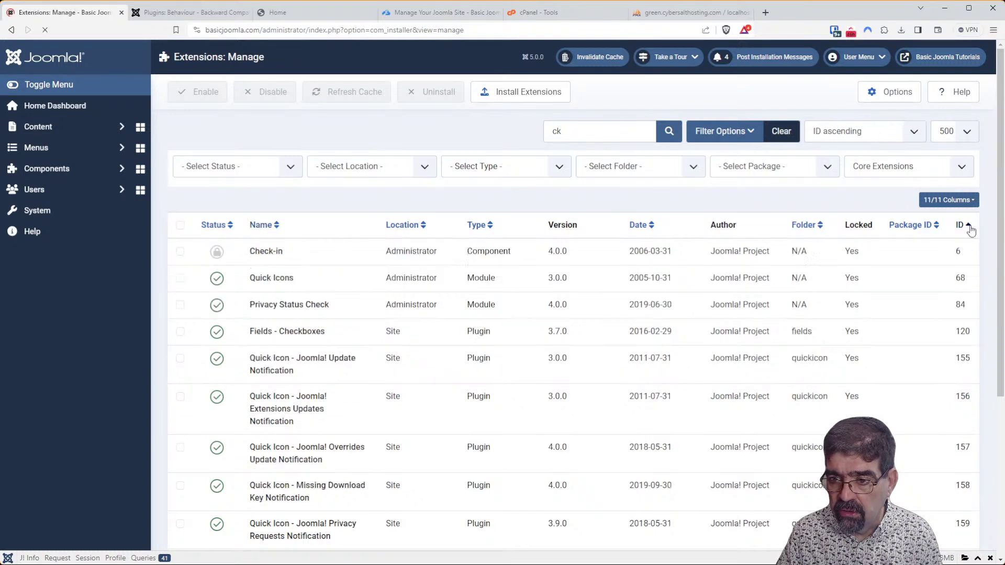
left_click(968, 226)
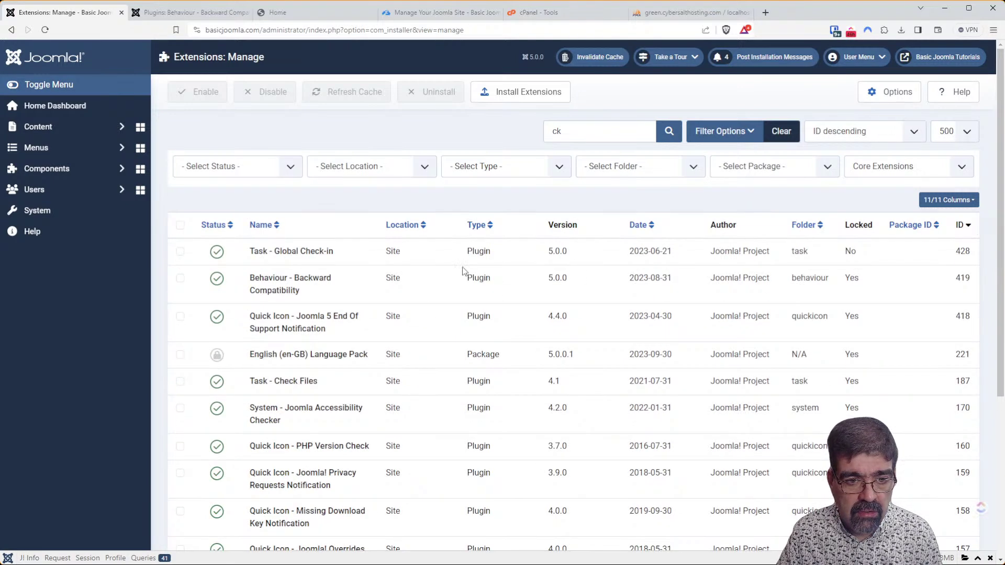
scroll(409, 262, "down", 5)
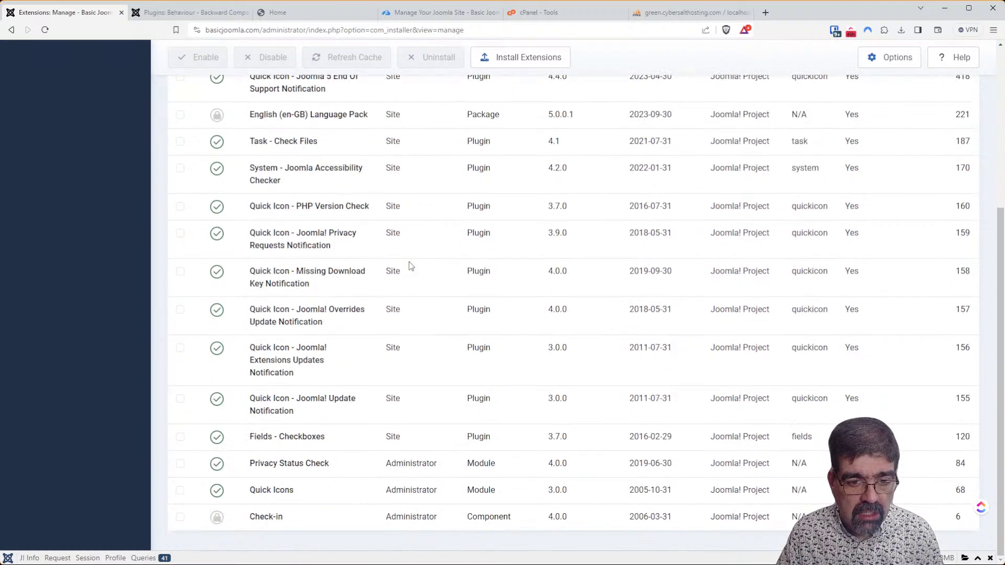
scroll(410, 261, "up", 4)
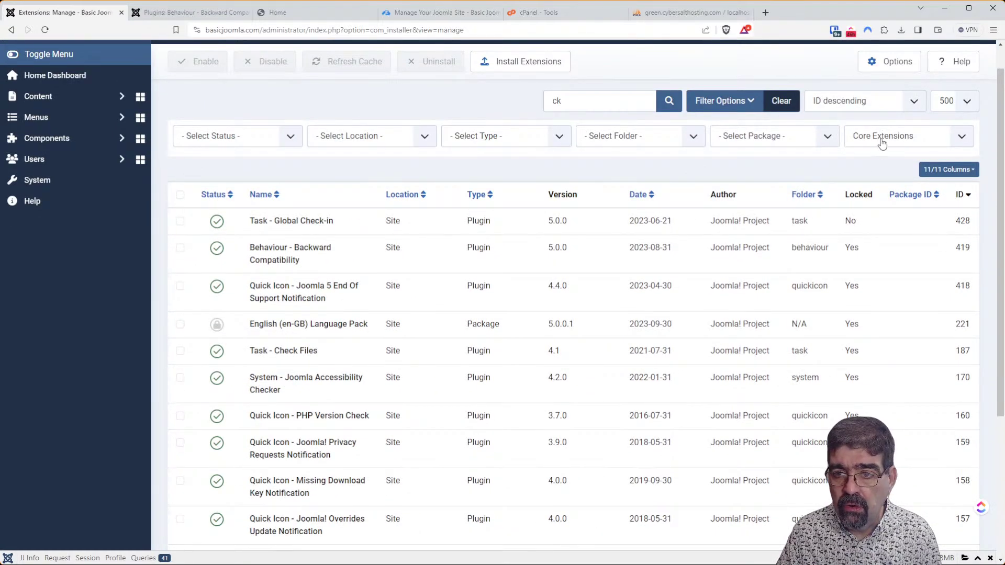
left_click(893, 179)
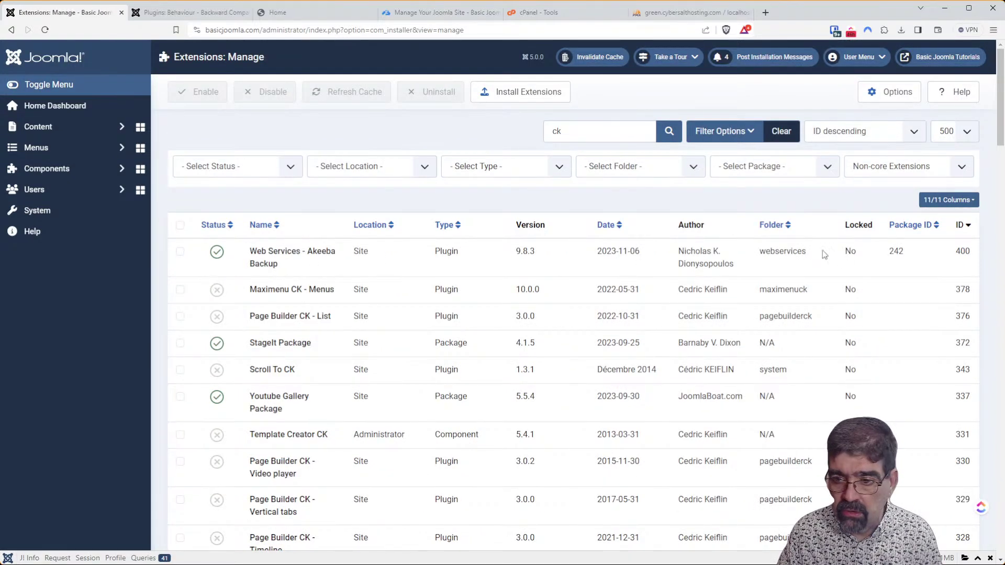
Check all listed extensions except System - Backup on update and enable them, 69 in total.
left_click(180, 226)
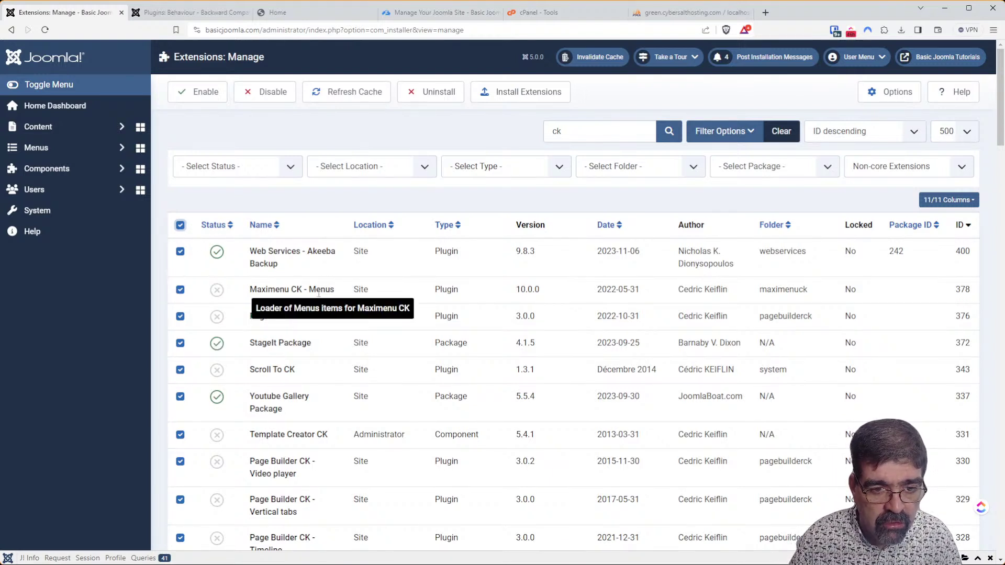
scroll(350, 300, "down", 4)
scroll(321, 285, "down", 13)
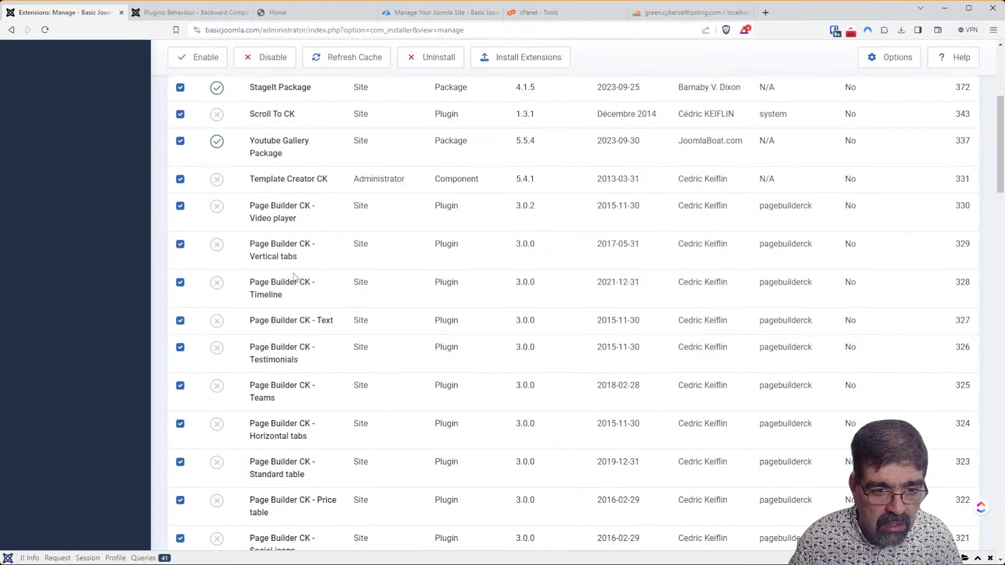
scroll(289, 286, "down", 12)
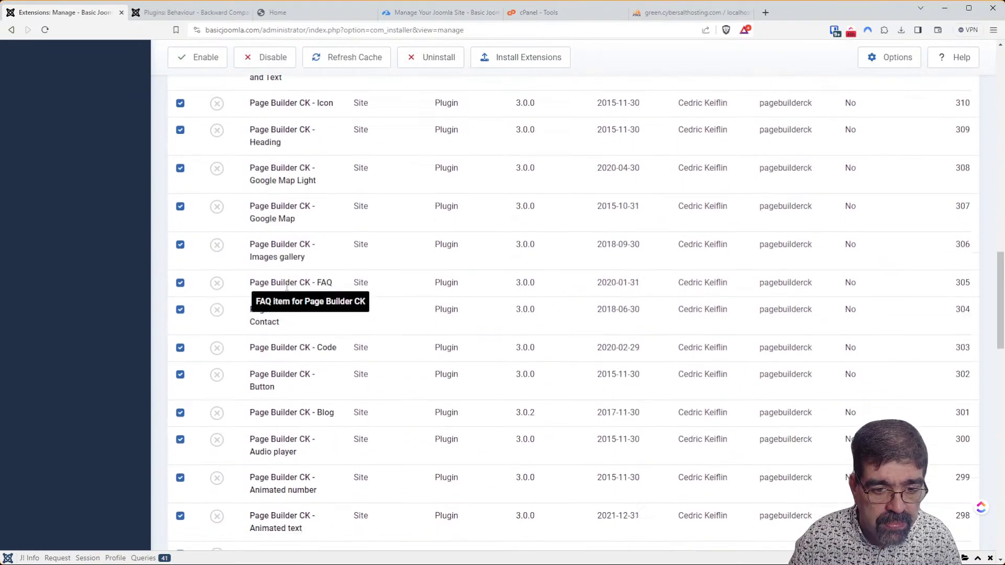
scroll(284, 286, "down", 4)
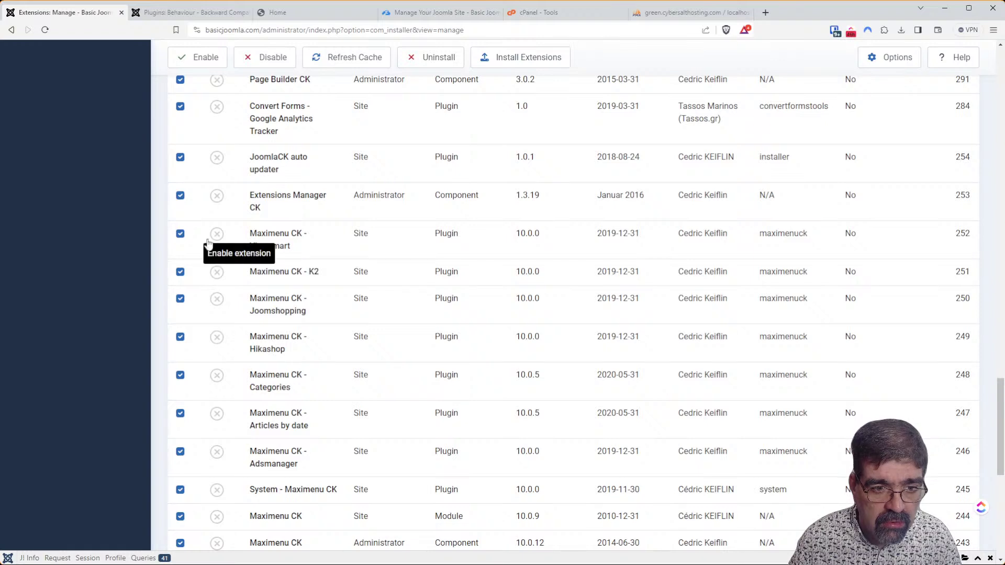
left_click(180, 234)
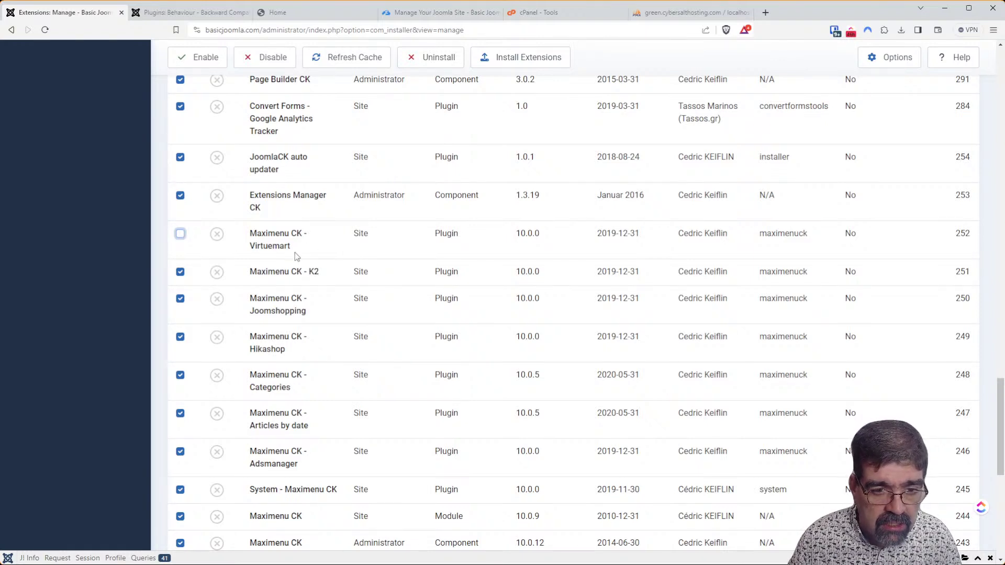
scroll(294, 252, "down", 2)
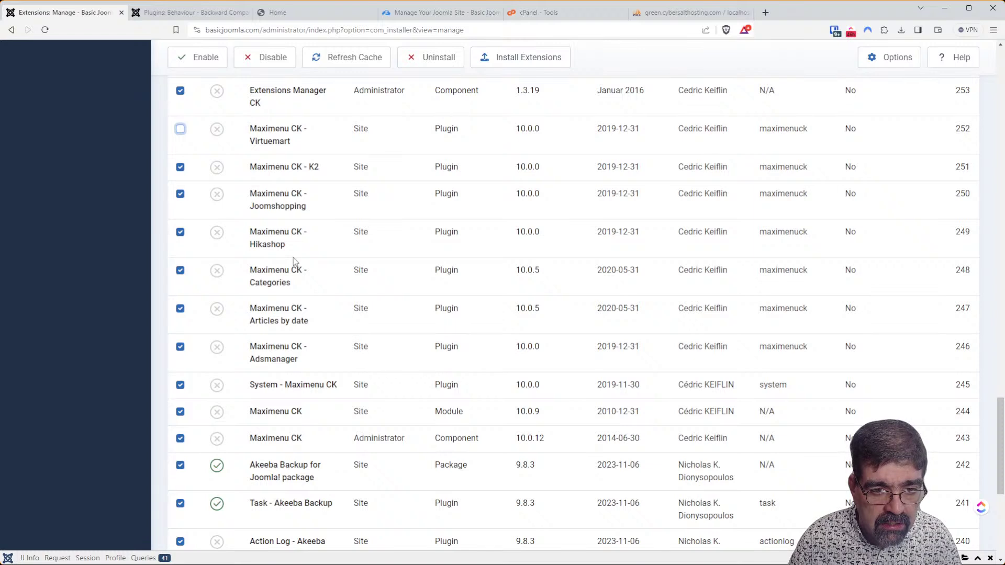
scroll(294, 260, "down", 4)
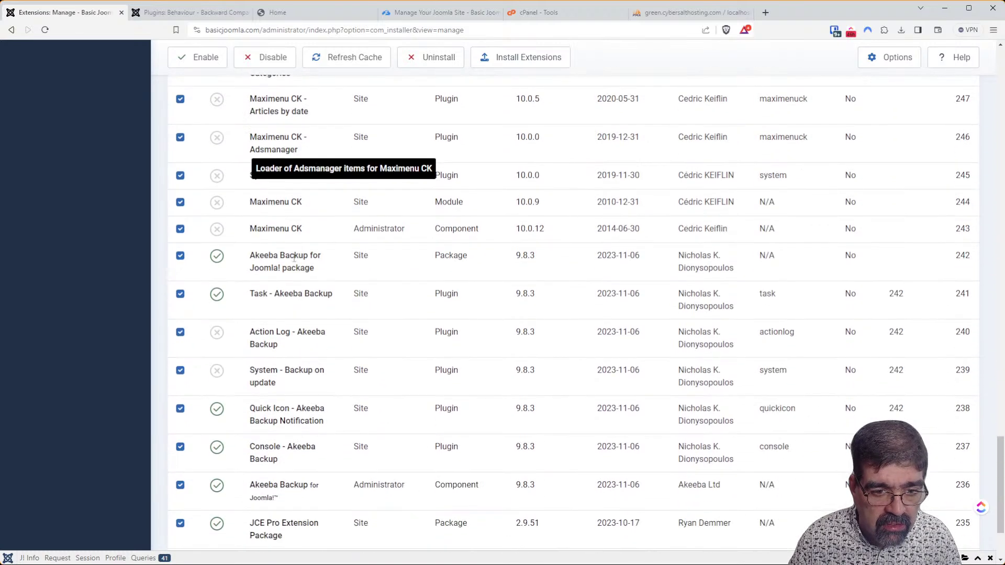
scroll(294, 257, "down", 3)
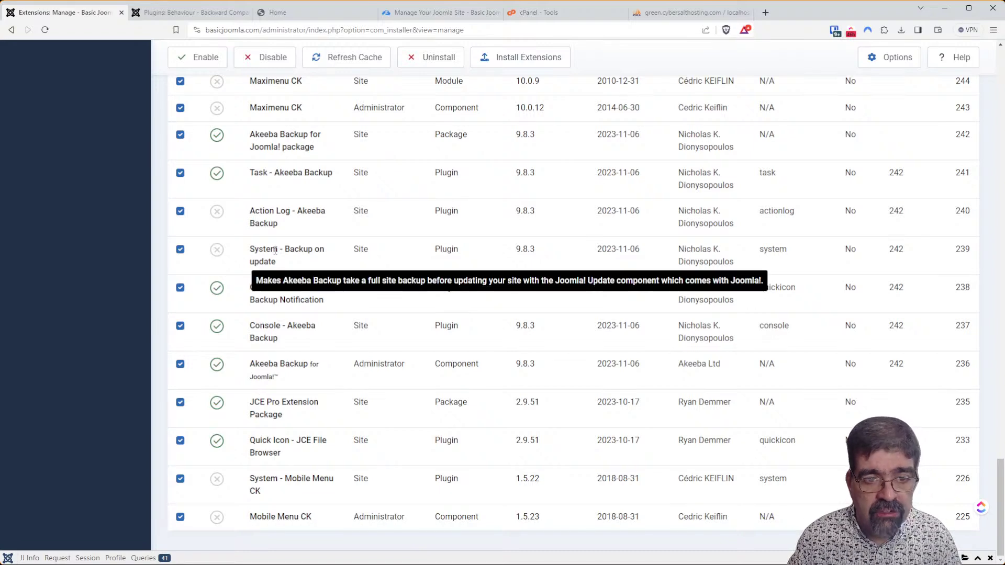
left_click(180, 251)
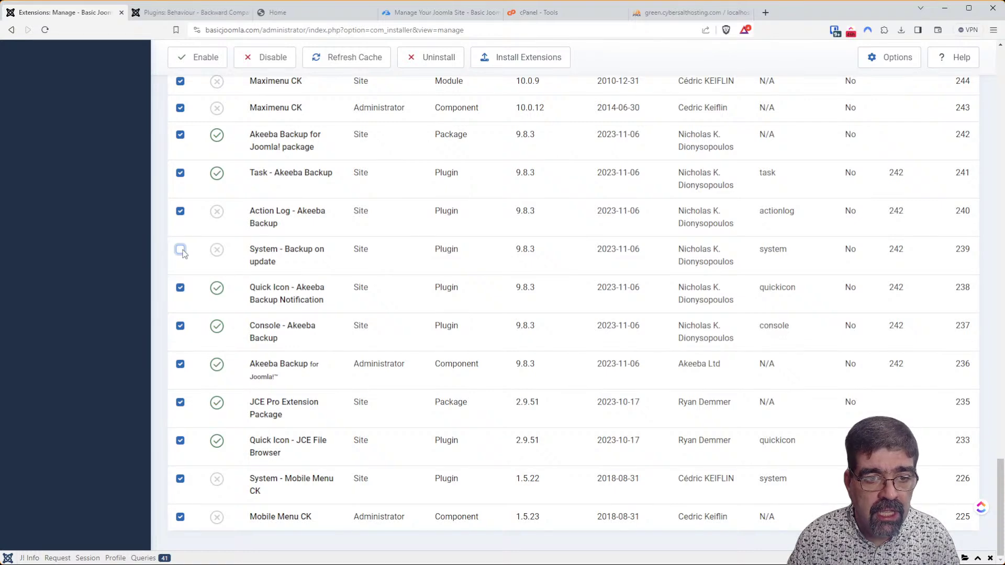
left_click(199, 60)
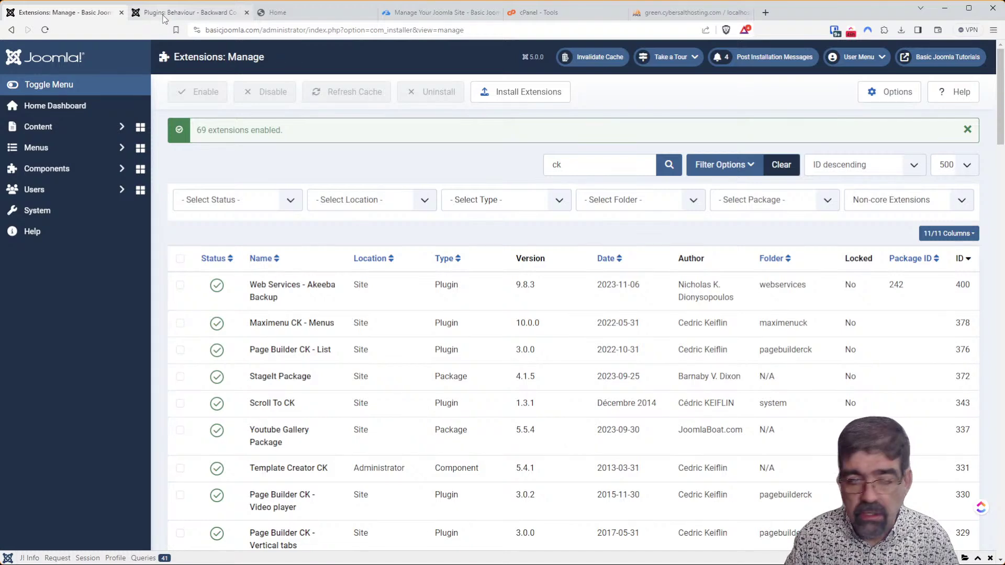
Reload the basicjoomla.com homepage and scroll through it to confirm it displays fully.
left_click(164, 19)
left_click(282, 15)
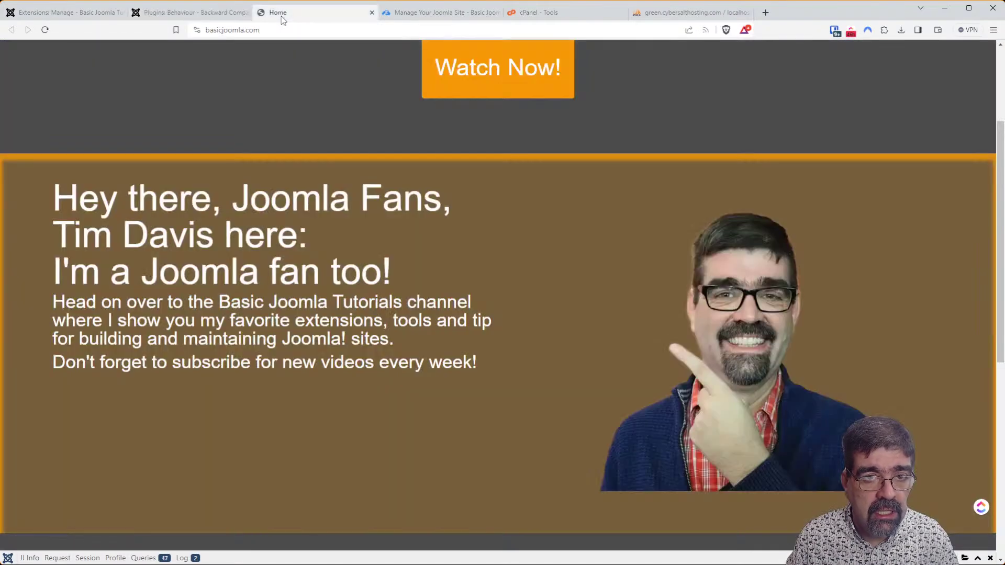
left_click(46, 31)
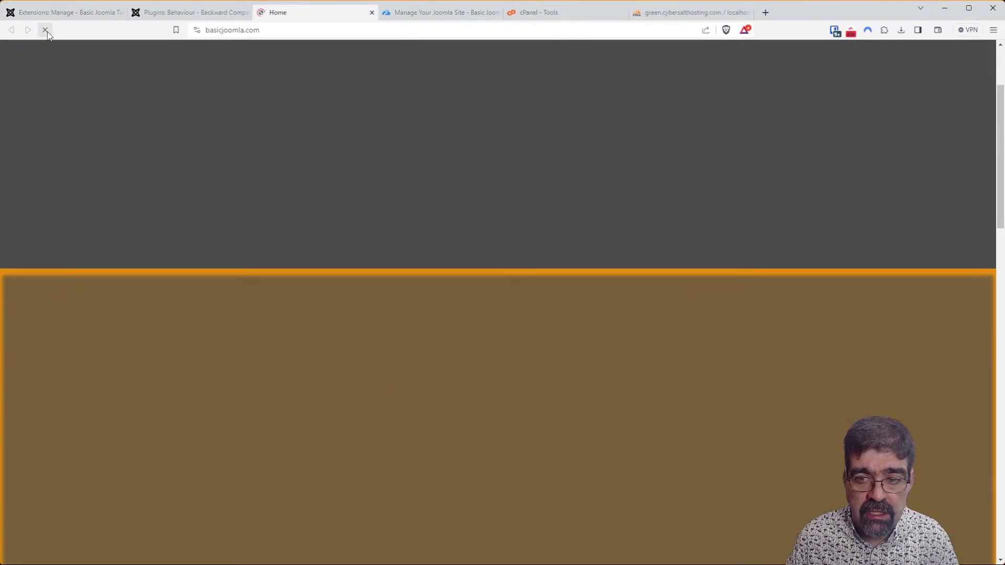
scroll(534, 193, "down", 5)
scroll(523, 196, "down", 5)
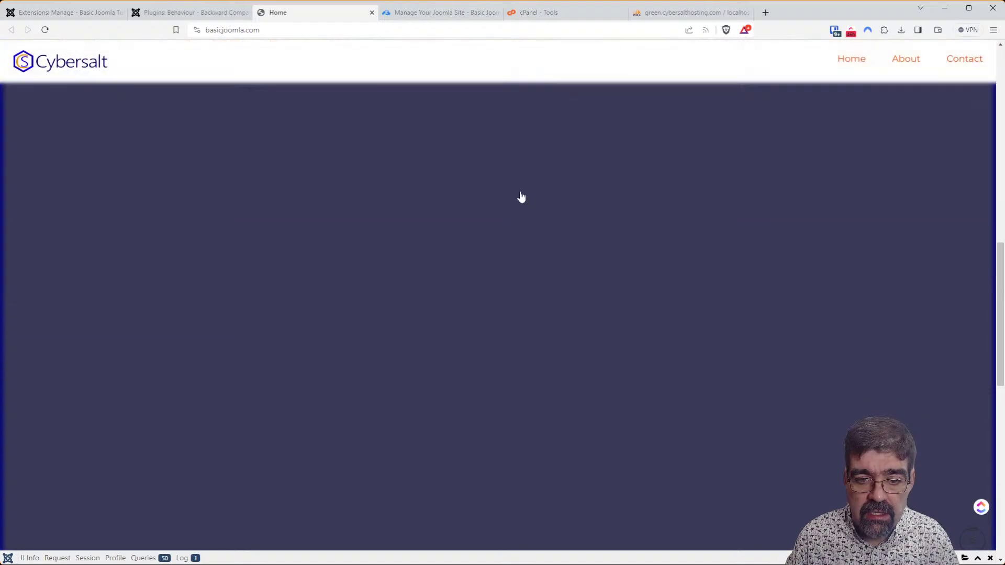
scroll(515, 210, "down", 2)
scroll(514, 216, "down", 5)
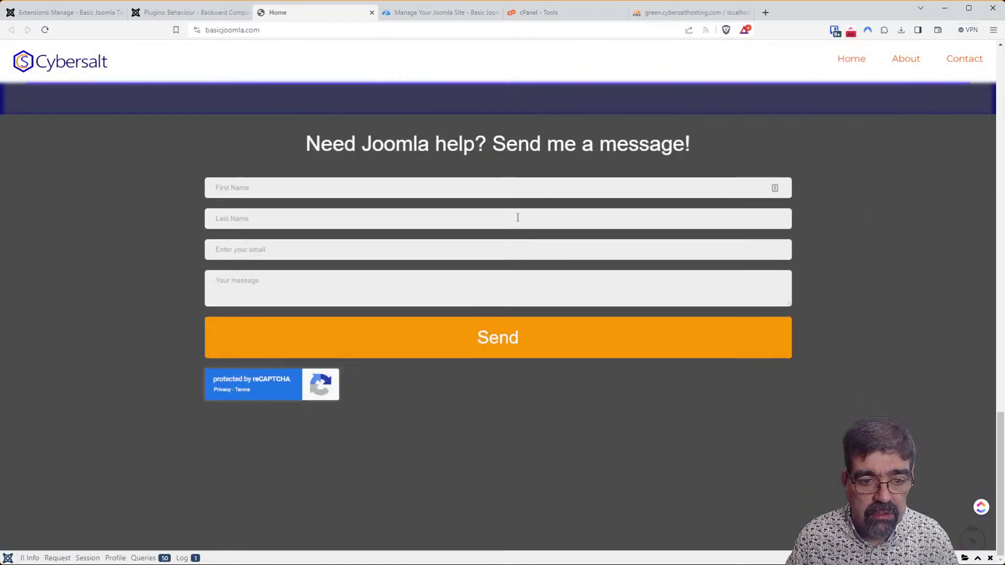
scroll(518, 223, "up", 8)
scroll(534, 239, "up", 3)
scroll(536, 238, "down", 4)
scroll(522, 228, "up", 5)
scroll(420, 168, "up", 5)
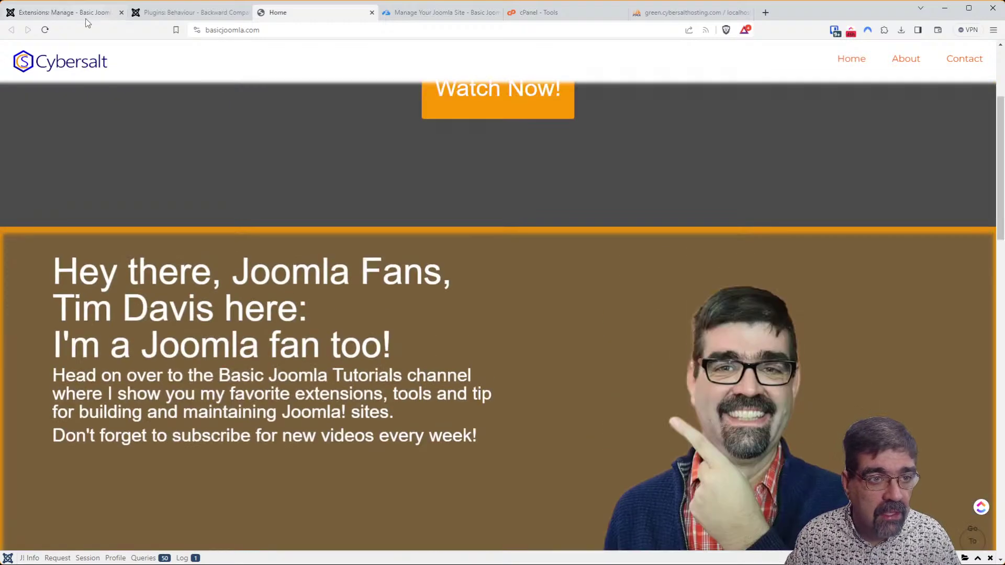
left_click(195, 13)
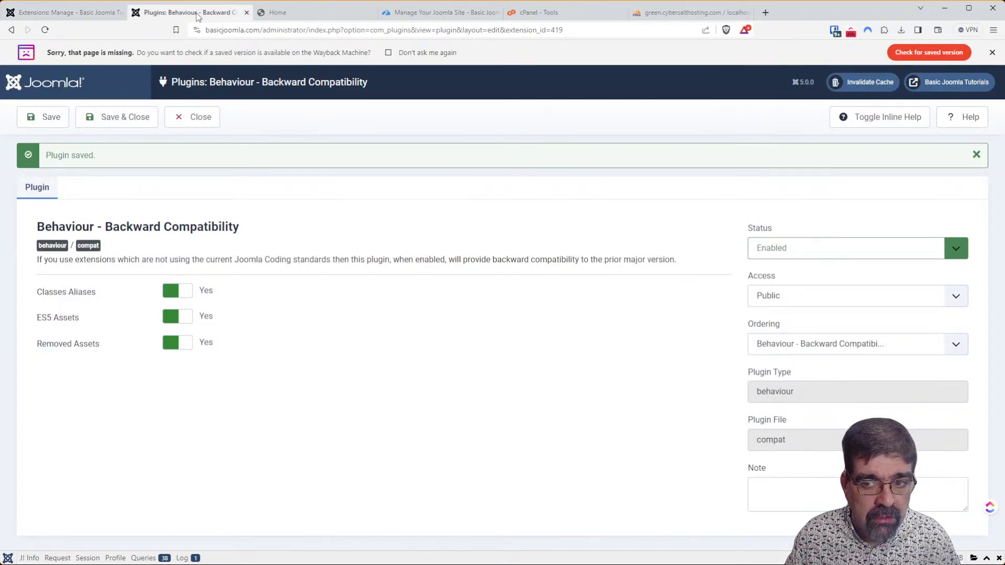
In the site audit, investigate the Joomla 5 Compatibility Plugin check flagging 3234 possible issues.
left_click(411, 14)
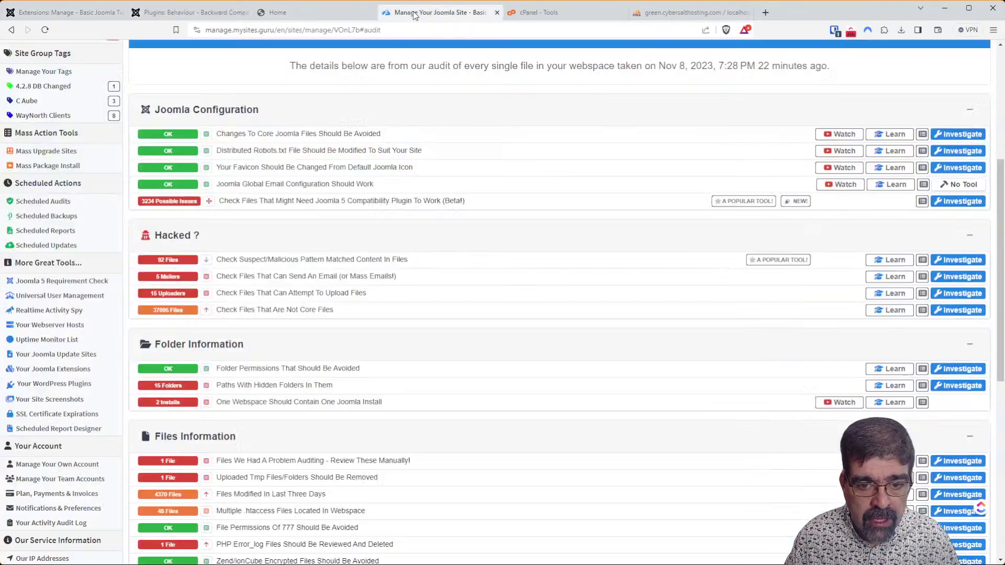
scroll(390, 229, "up", 4)
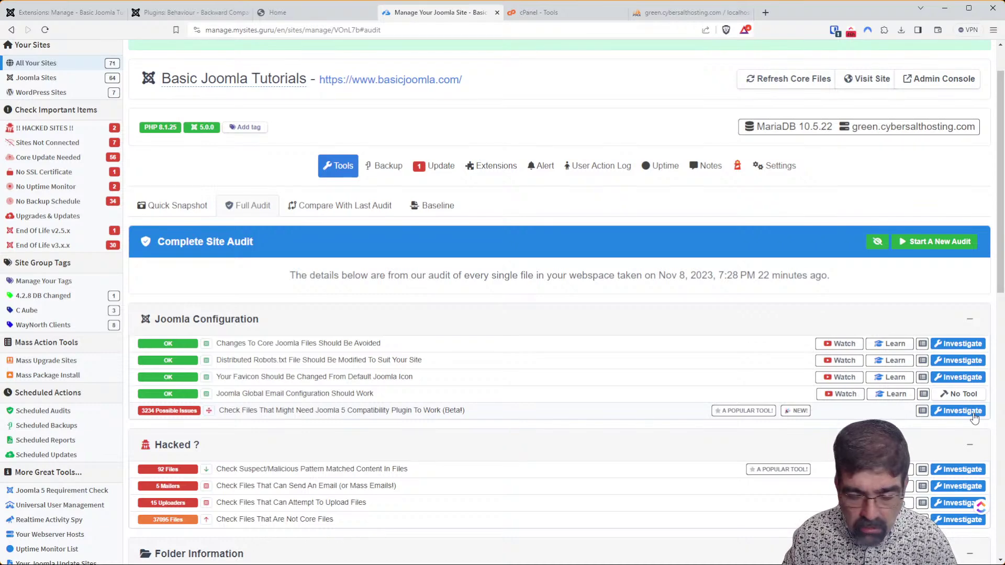
left_click(973, 414)
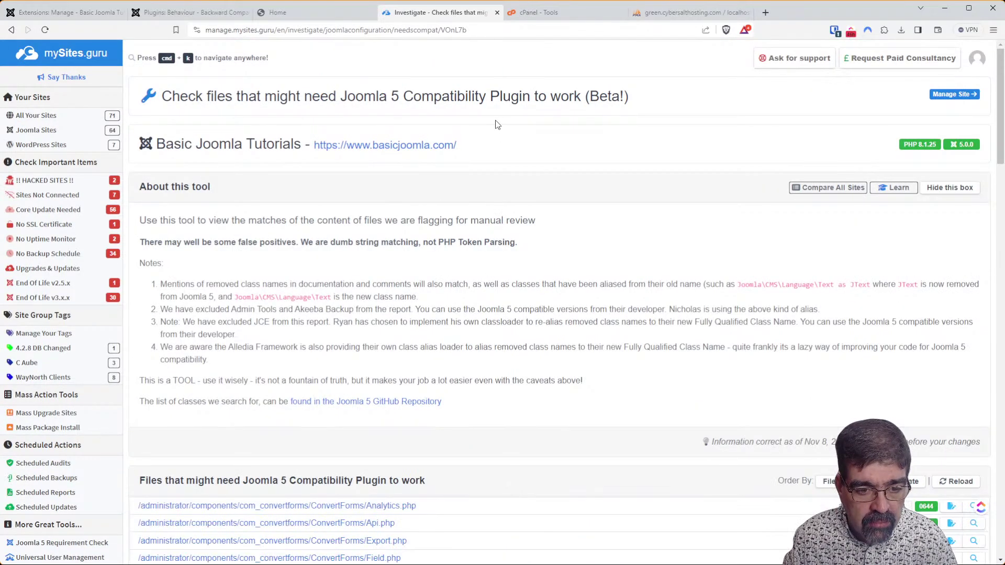
Expand Analytics.php's suspect lines and open the searched-classes classmap.php on GitHub.
scroll(496, 124, "down", 5)
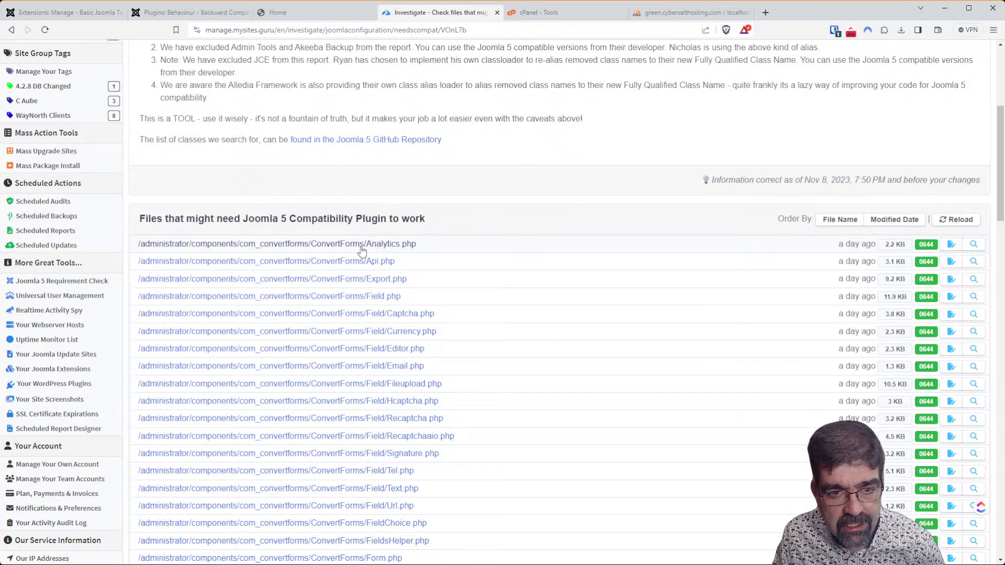
left_click(239, 251)
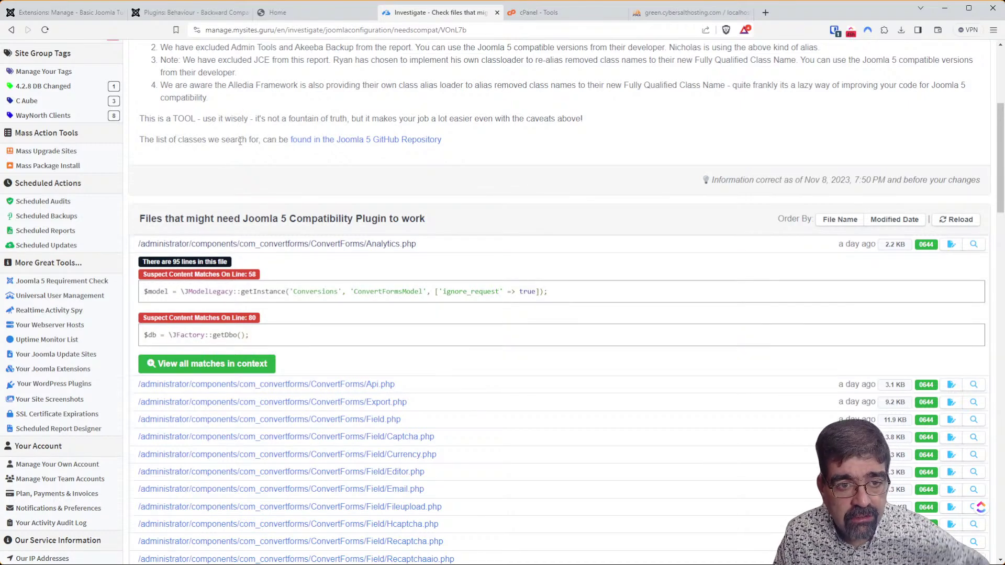
left_click(354, 139)
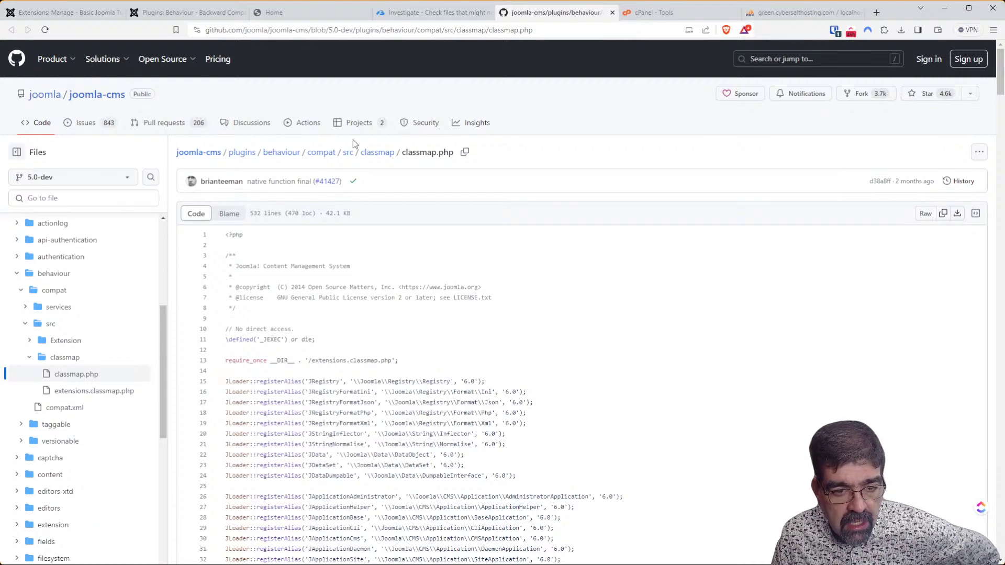
Scroll classmap.php to line 409 and select \Joomla\CMS\Factory, the class JFactory maps to.
scroll(353, 142, "down", 3)
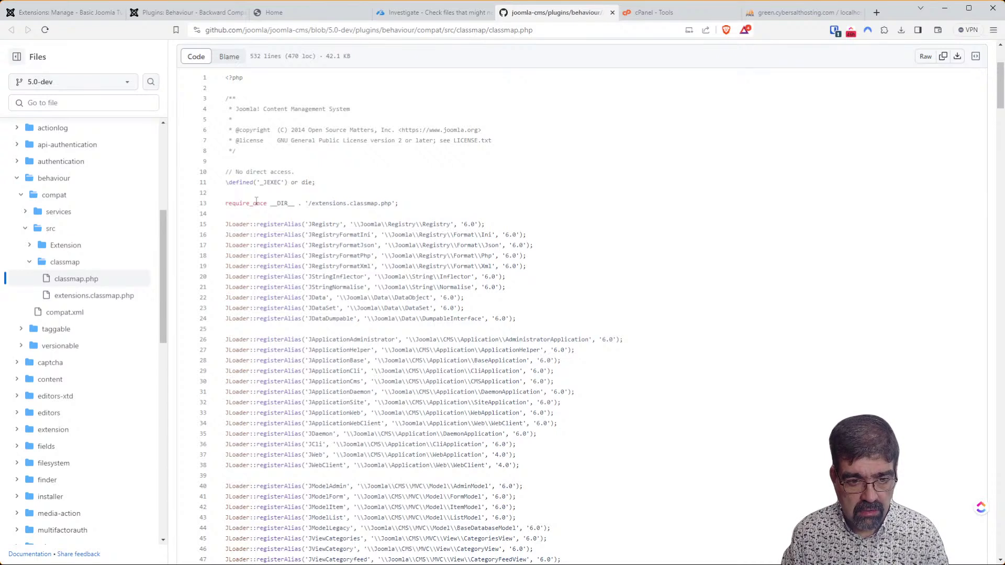
scroll(385, 333, "down", 1)
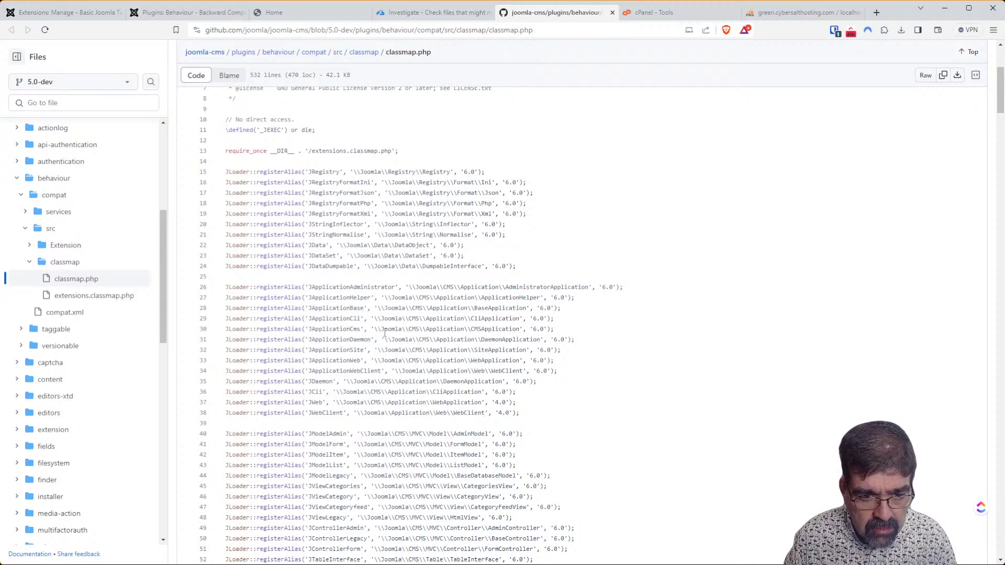
scroll(384, 332, "down", 15)
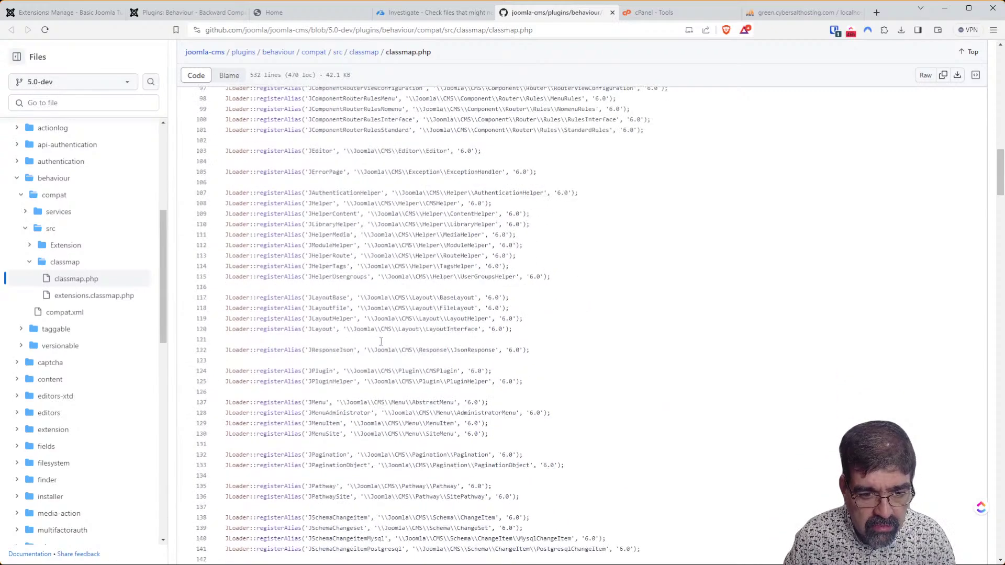
scroll(381, 341, "down", 14)
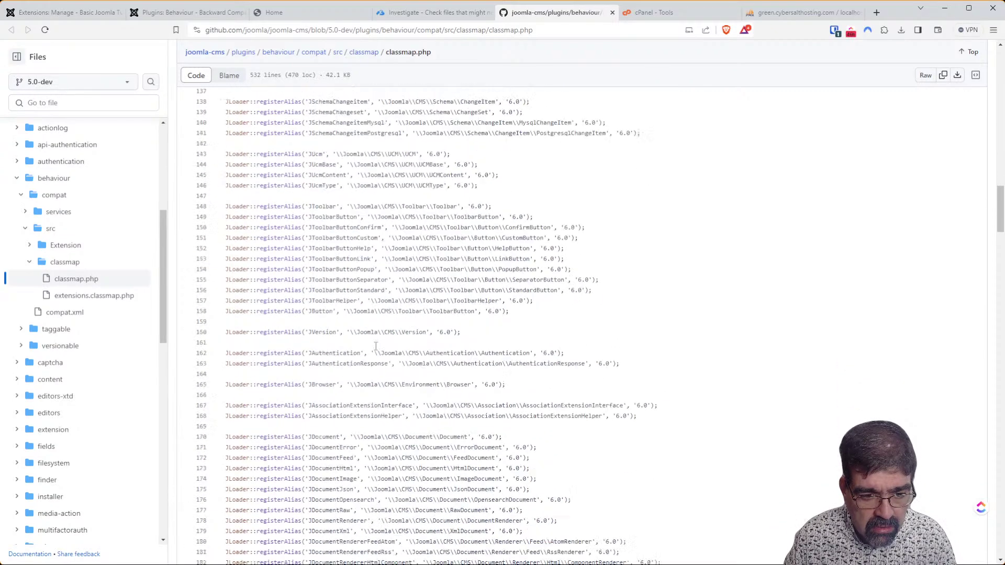
scroll(383, 340, "down", 20)
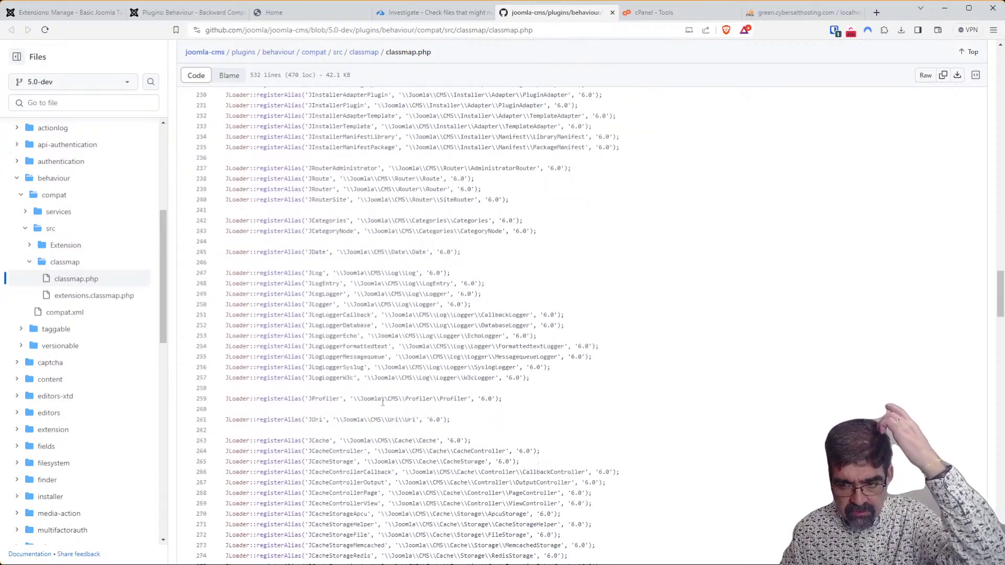
scroll(393, 431, "up", 7)
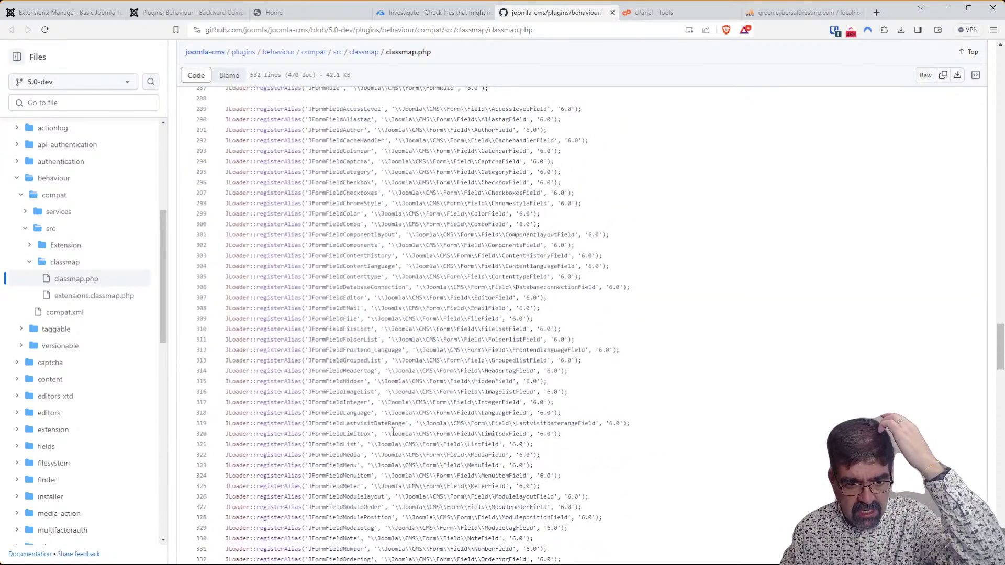
scroll(397, 433, "down", 17)
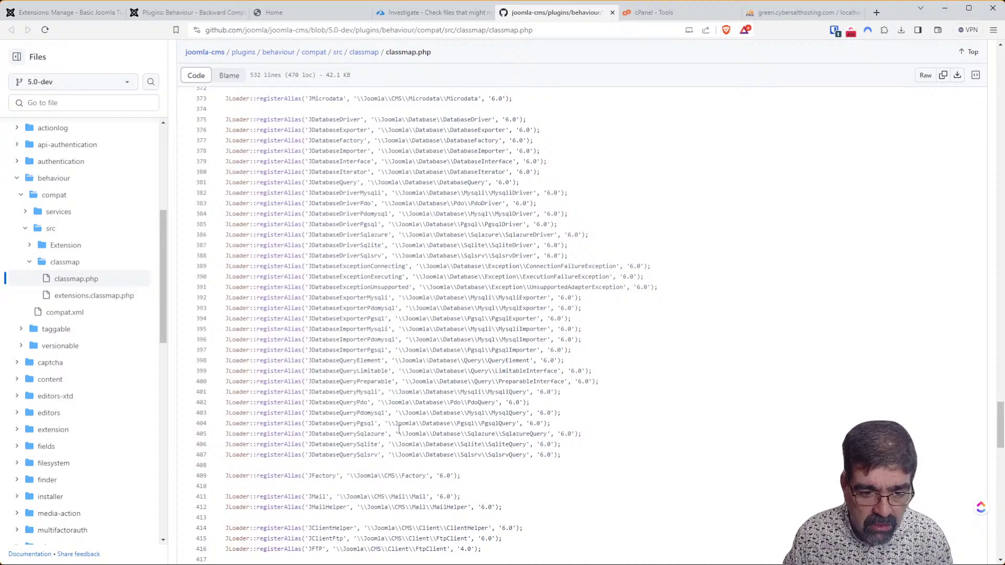
scroll(398, 429, "down", 3)
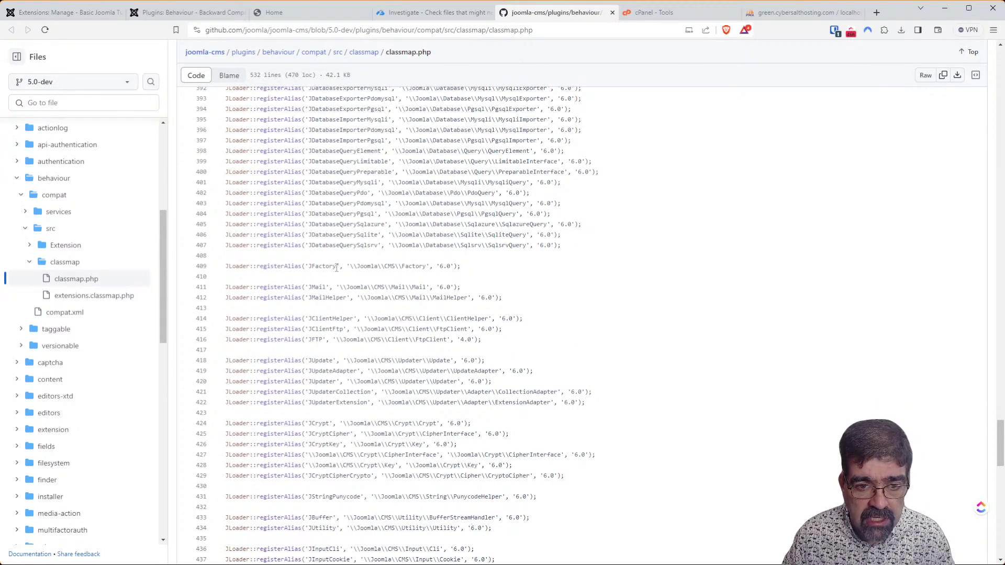
left_click_drag(347, 264, 459, 268)
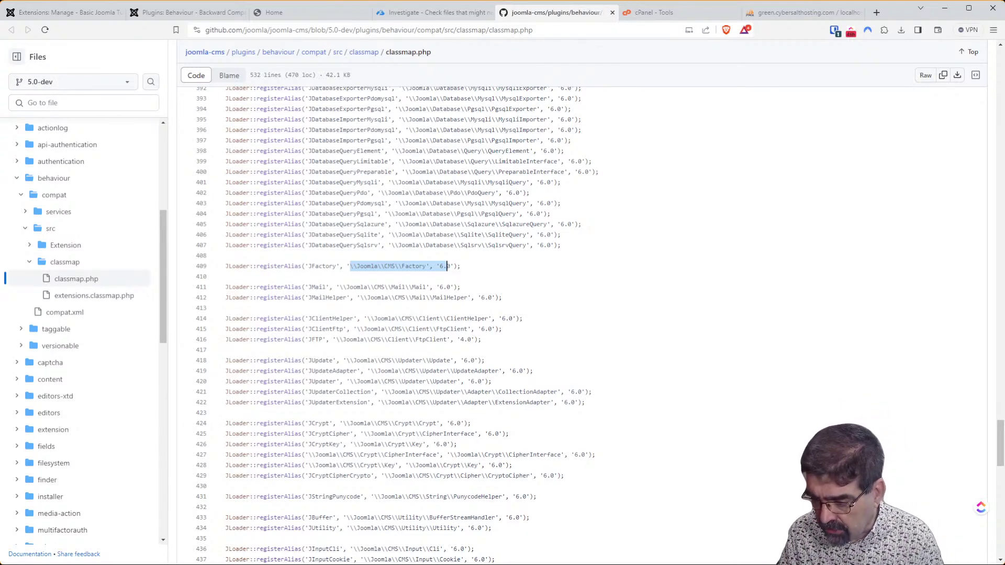
Switch back to the 5.0-dev classmap.php window showing JFactory's registerAlias line.
key("alt+Tab")
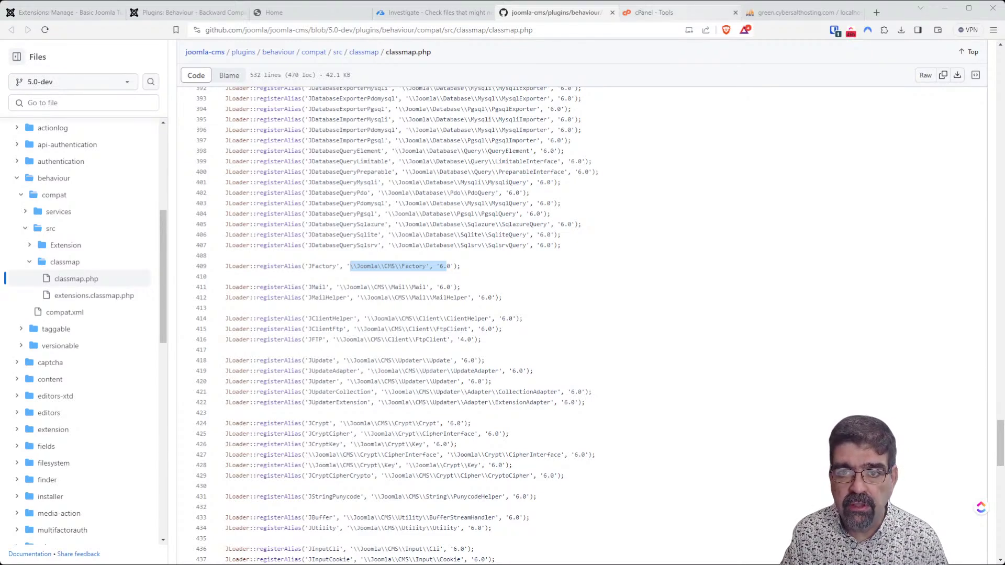
Open the docs.joomla.org Joomla! CMS Versions page in a new tab.
left_click(876, 14)
type("https://docs.joomla.org/Joomla!_CMS_versions")
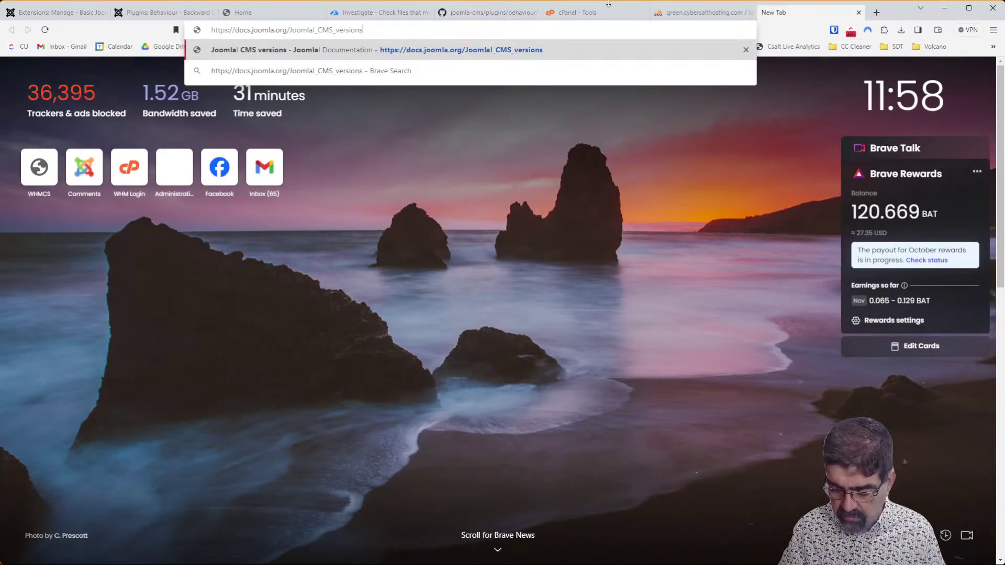
key("Return")
scroll(502, 203, "down", 7)
scroll(502, 203, "up", 5)
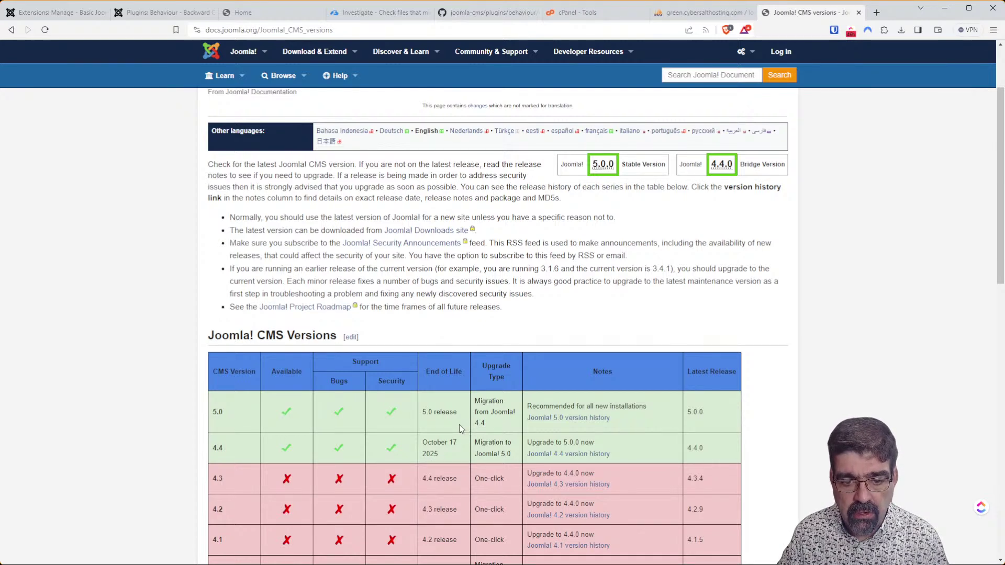
Highlight 5.0's 'Migration from Joomla! 4.4' upgrade type, then return to the file investigation results.
left_click_drag(477, 403, 497, 419)
left_click(487, 404)
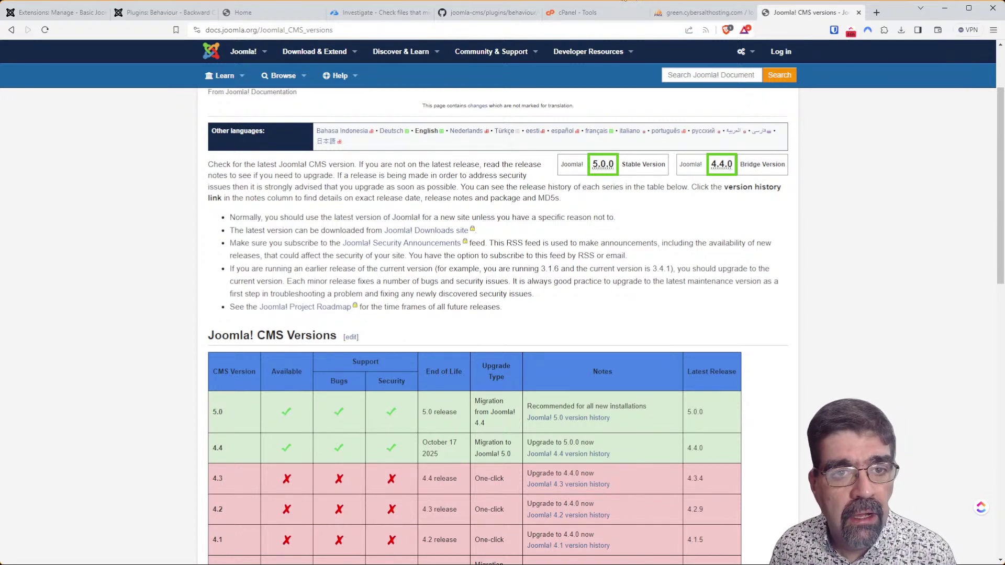
left_click(382, 10)
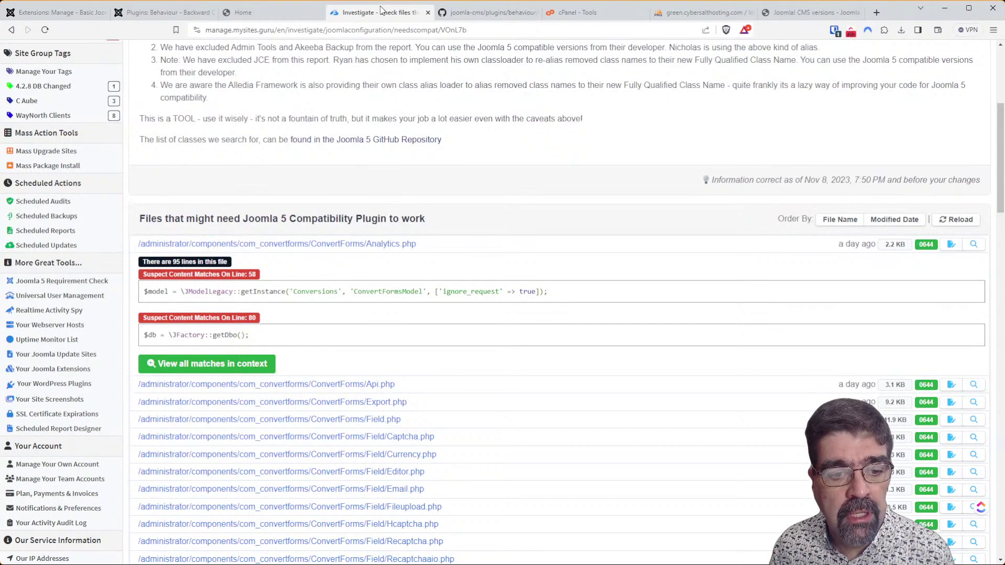
scroll(438, 309, "down", 5)
scroll(438, 322, "down", 20)
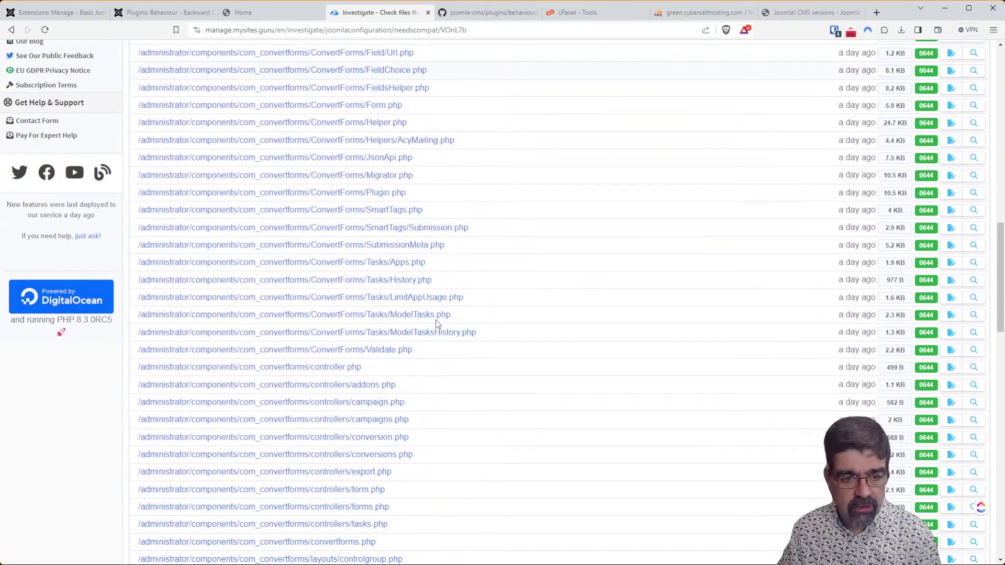
scroll(433, 346, "down", 3)
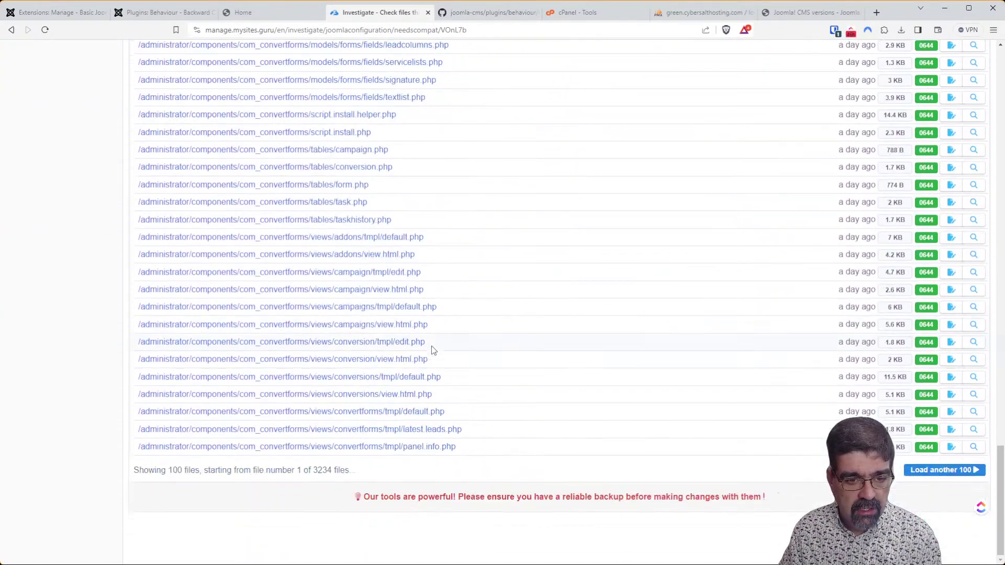
left_click(257, 430)
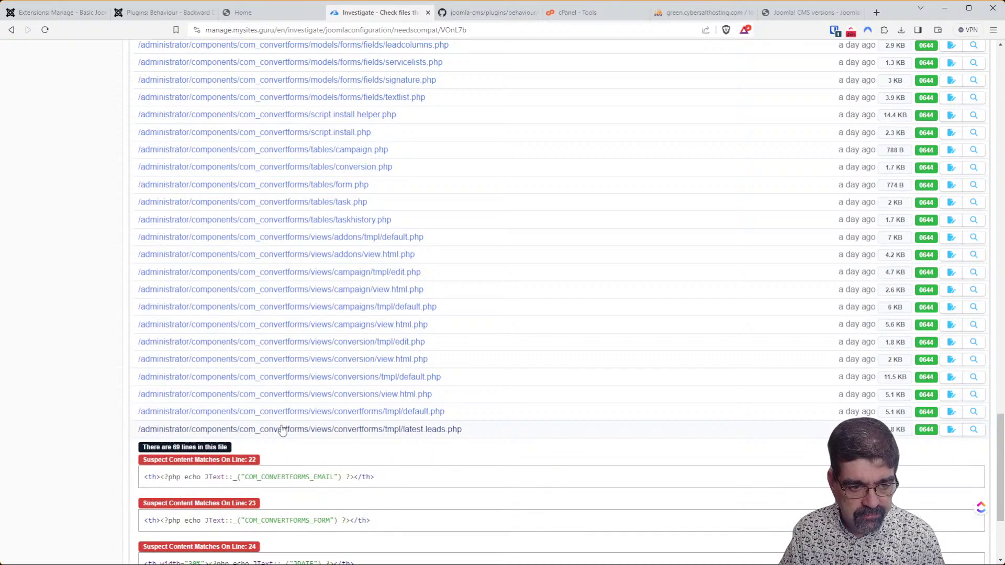
scroll(283, 429, "down", 2)
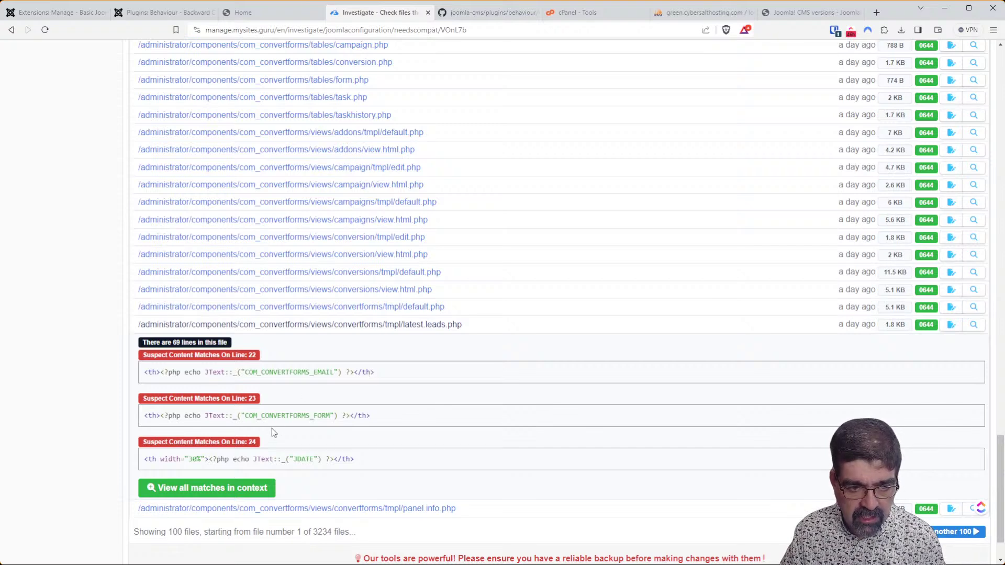
Review latest.leads.php in the compatibility highlighter, with its JText uses flagged in red.
left_click(973, 326)
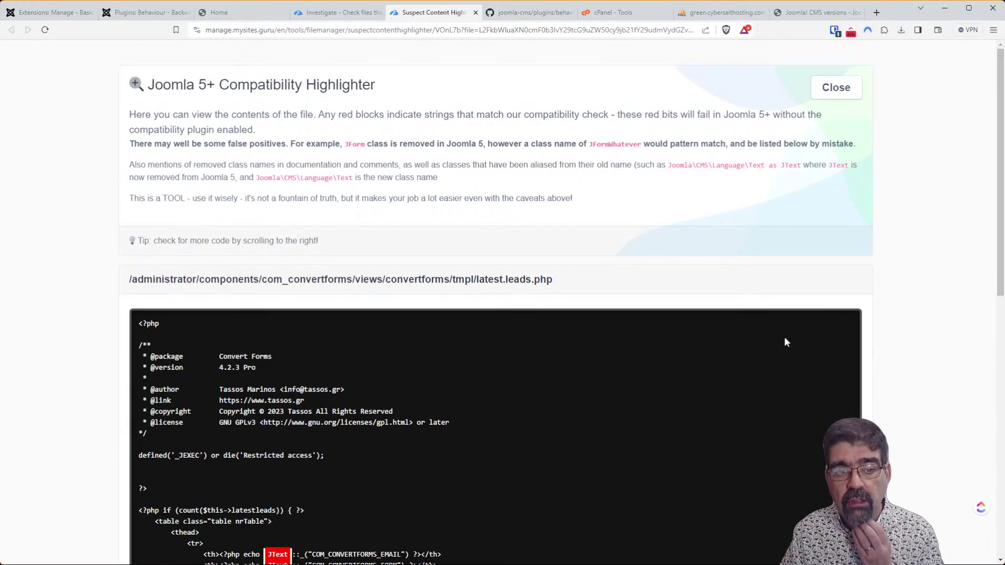
scroll(580, 335, "down", 3)
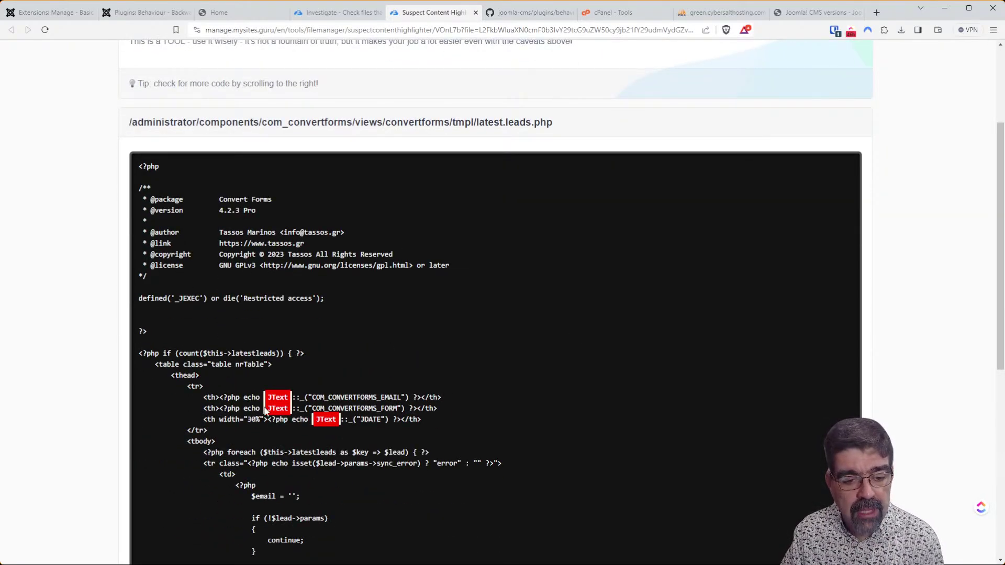
scroll(264, 411, "down", 3)
scroll(264, 413, "down", 4)
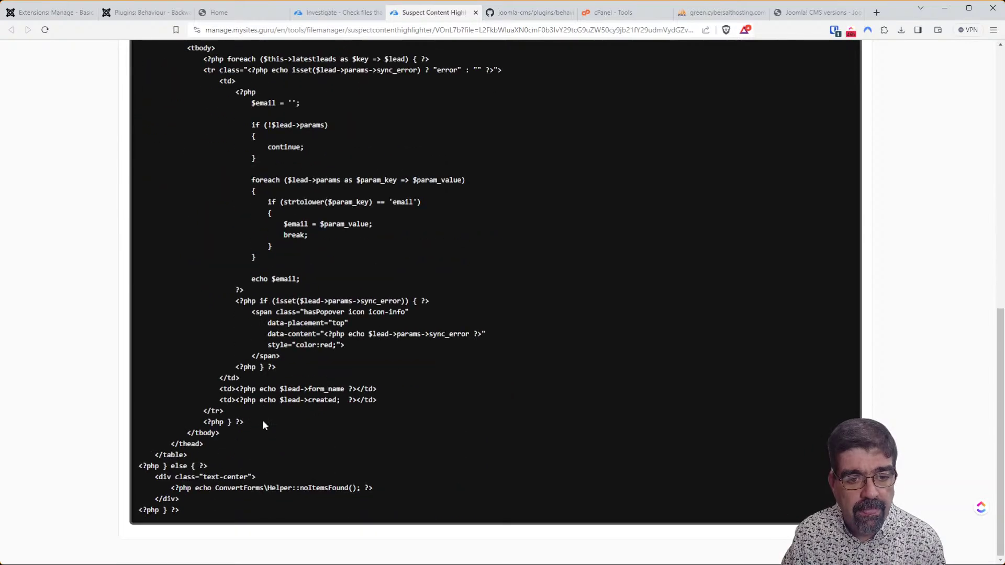
scroll(262, 419, "up", 10)
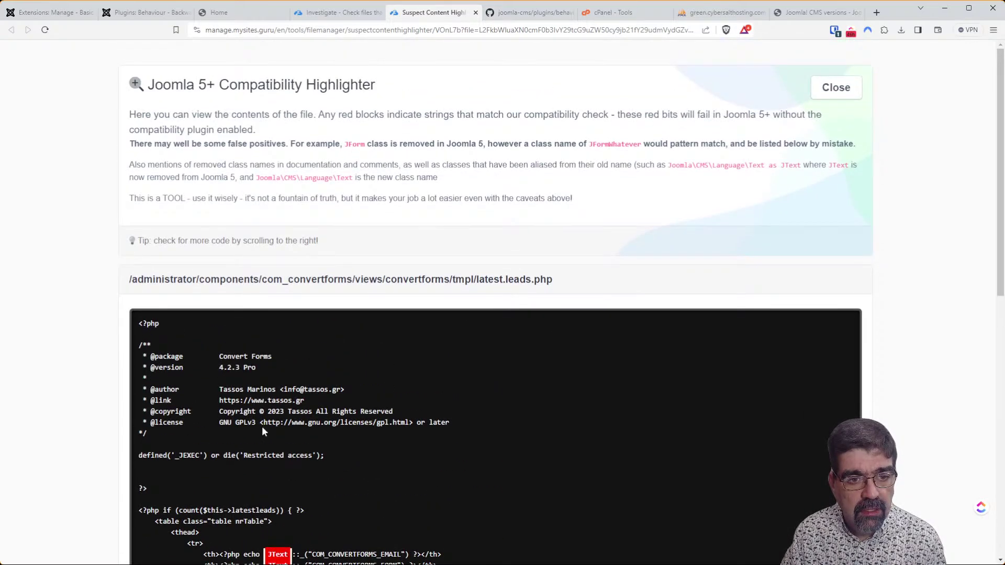
scroll(458, 238, "down", 4)
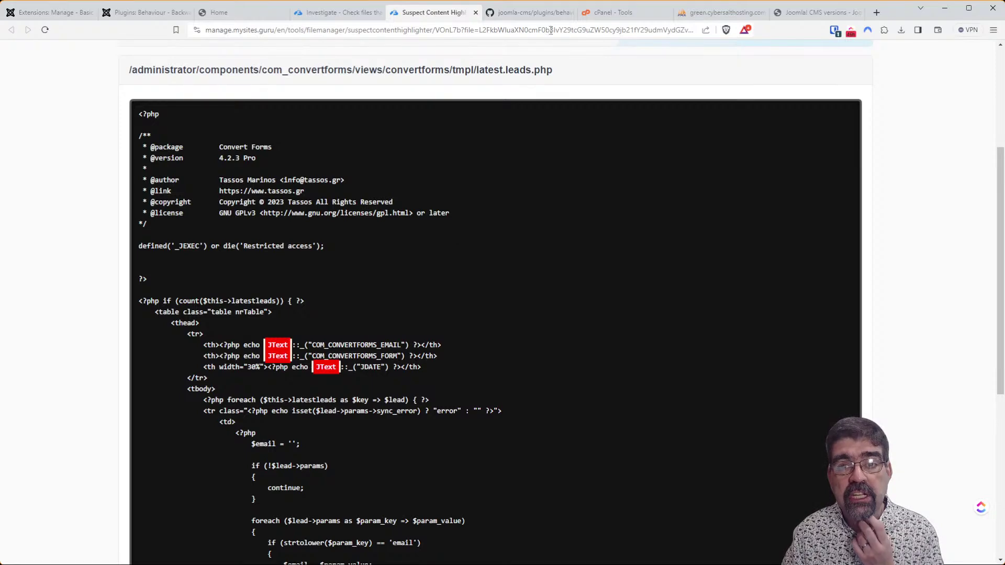
left_click(523, 12)
Find 'jtext' in classmap.php, mark line 87's alias to Joomla\CMS\Language\Text, then return to phpMyAdmin.
key("ctrl+f")
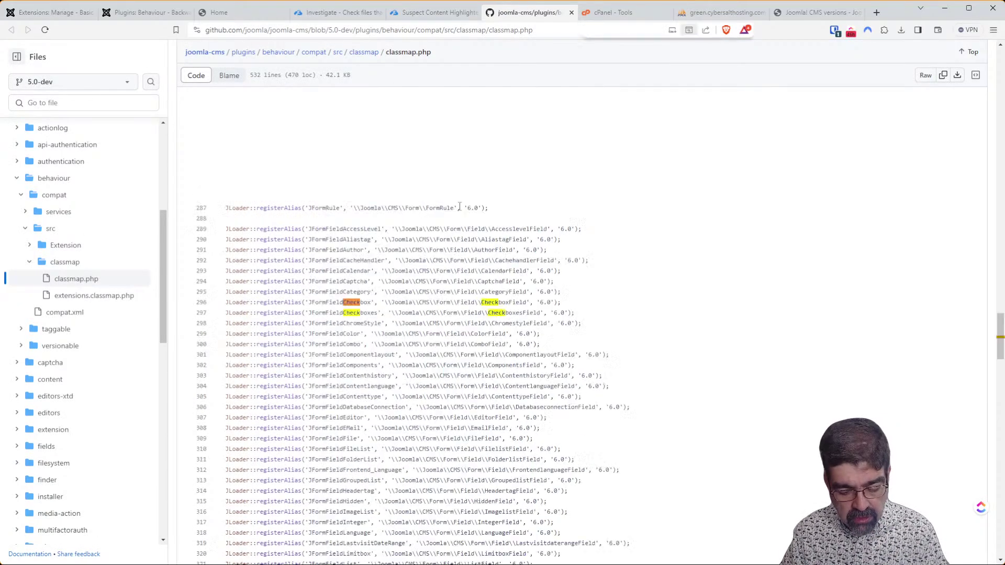
type("j")
type("xt")
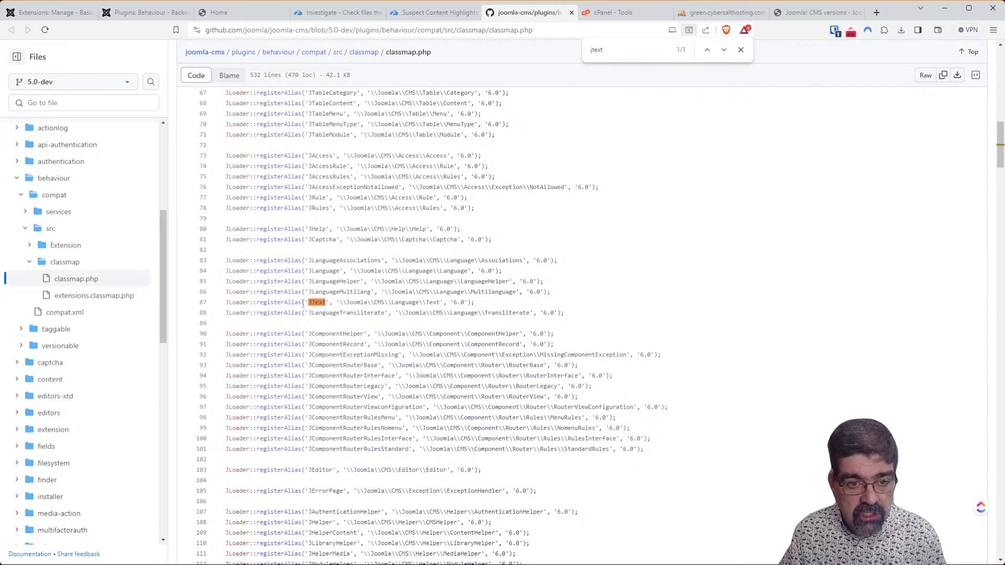
left_click_drag(340, 303, 456, 304)
left_click(472, 304)
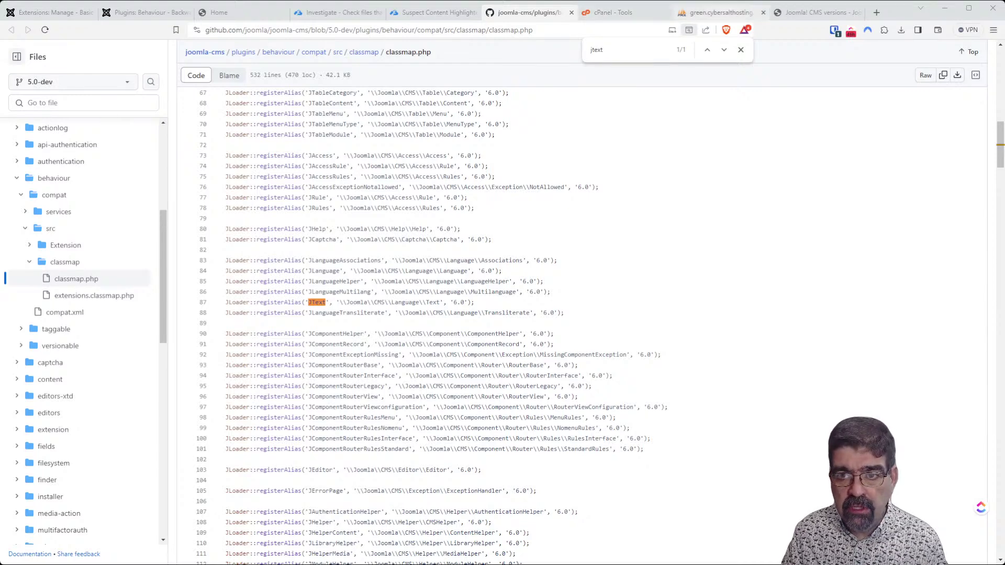
left_click(725, 13)
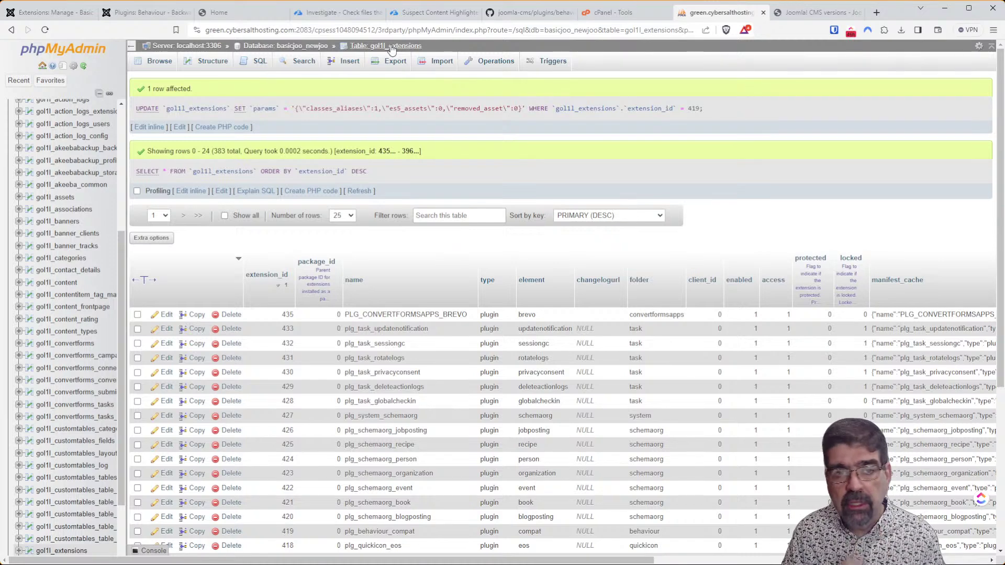
Filter basicjoo_newjoo tables by 'log', browse the two-row gol1l_action_logs_users, then return to the full table list.
left_click(287, 46)
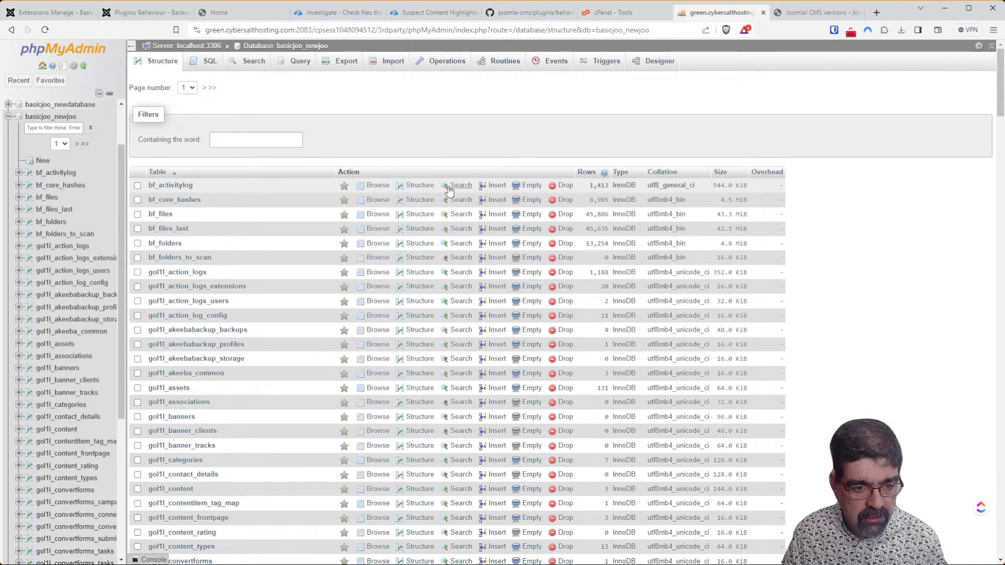
left_click(236, 139)
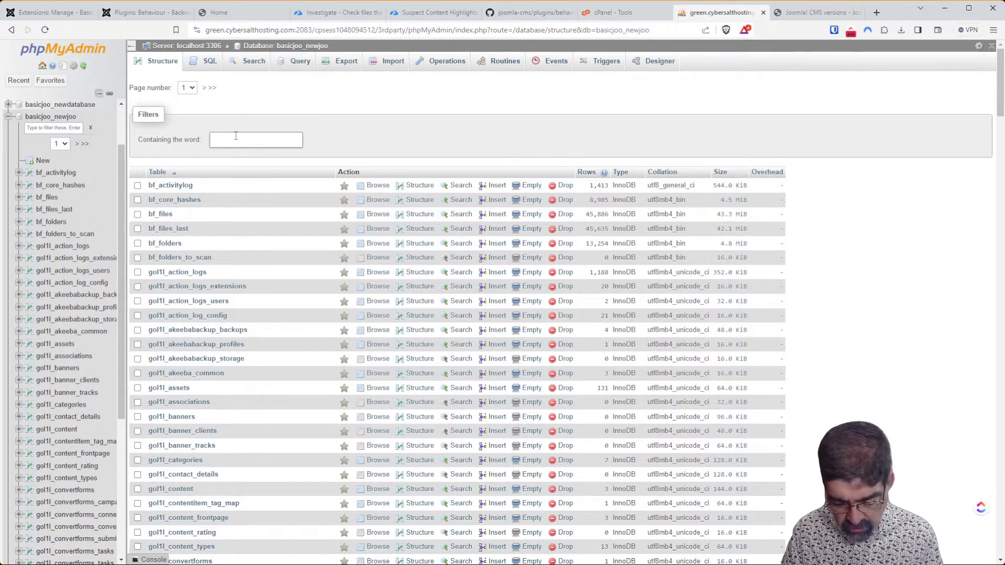
type("log")
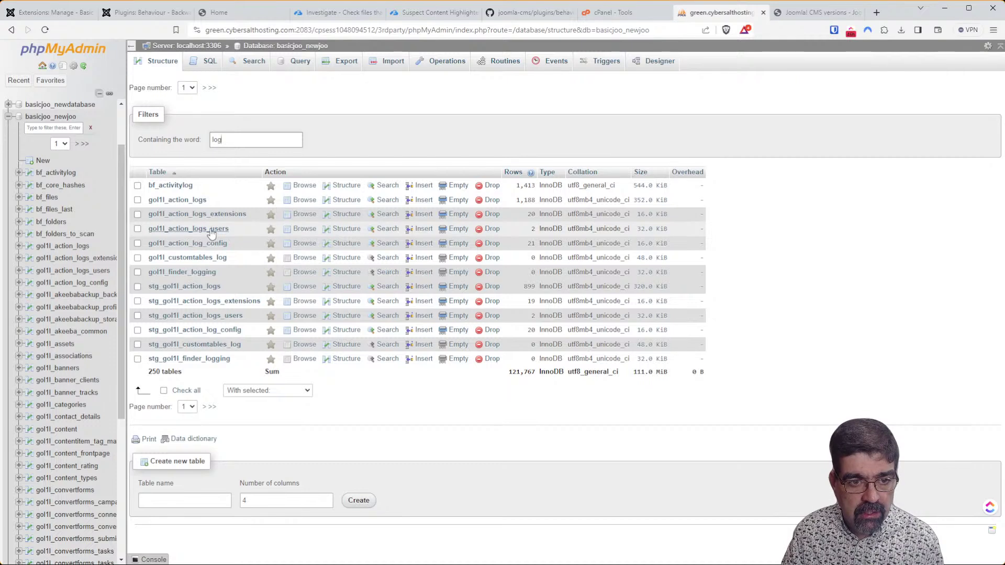
left_click(305, 232)
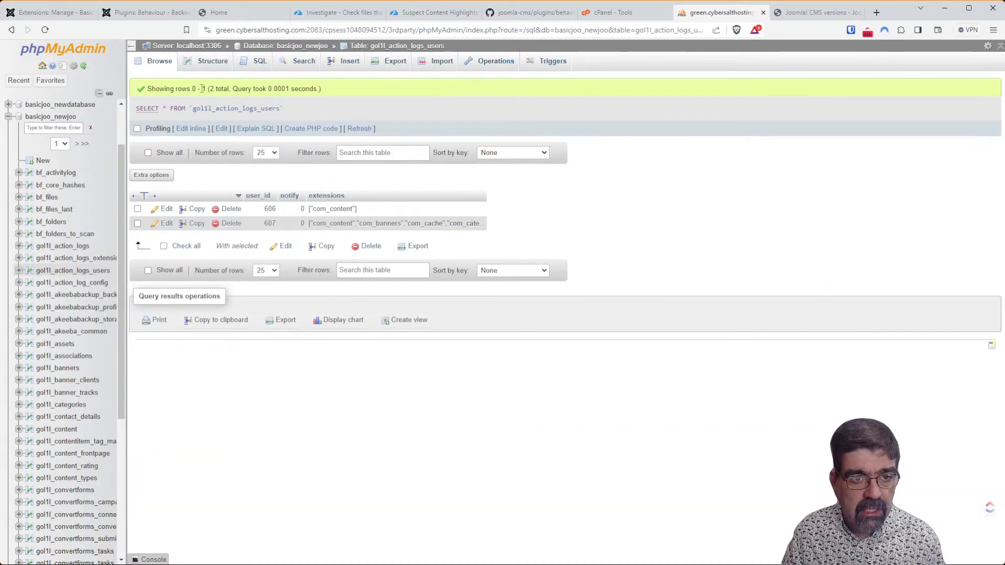
left_click(302, 47)
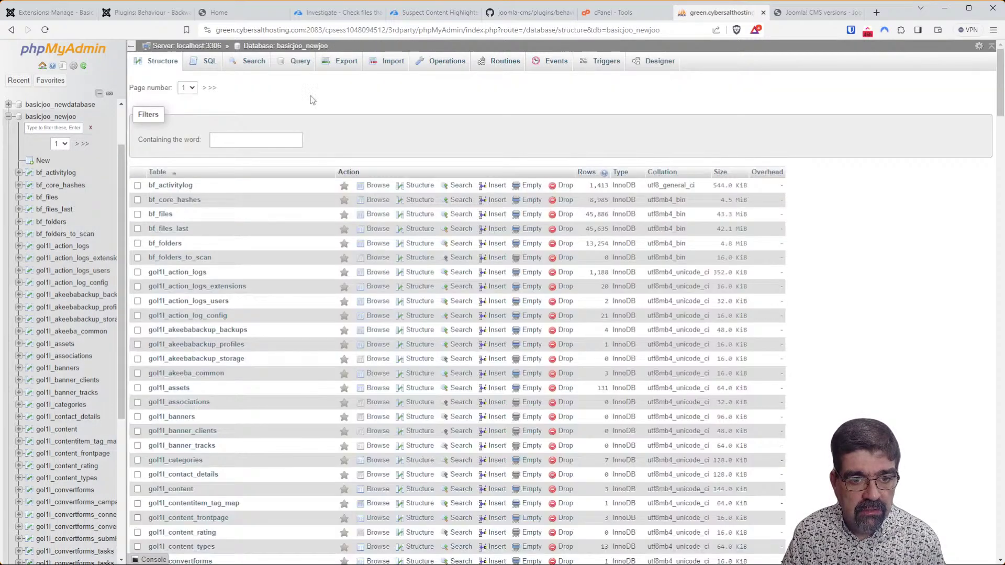
Filter tables by 'log' and browse gol1l_action_logs, viewing the first 25 of 1188 entries.
left_click(276, 140)
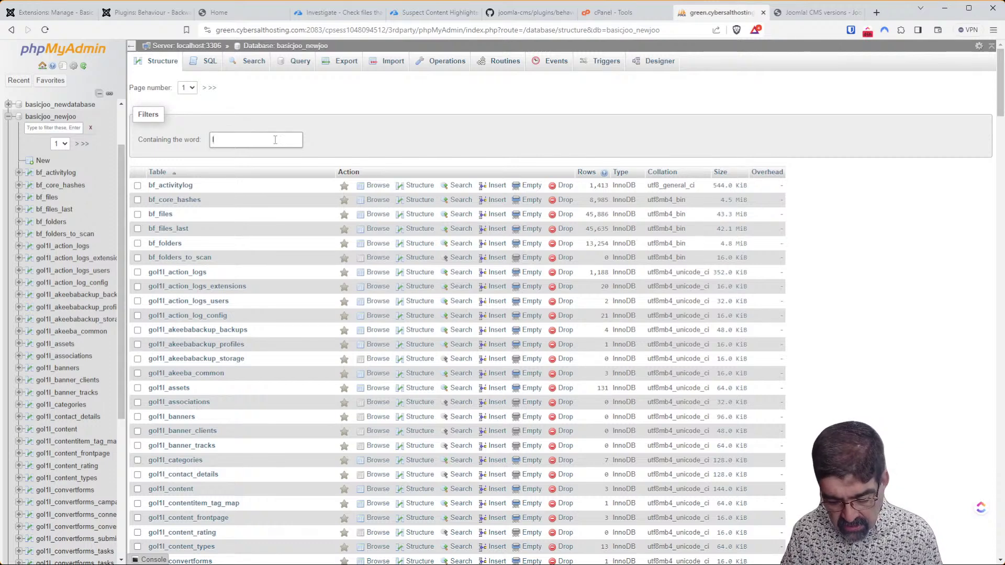
type("log")
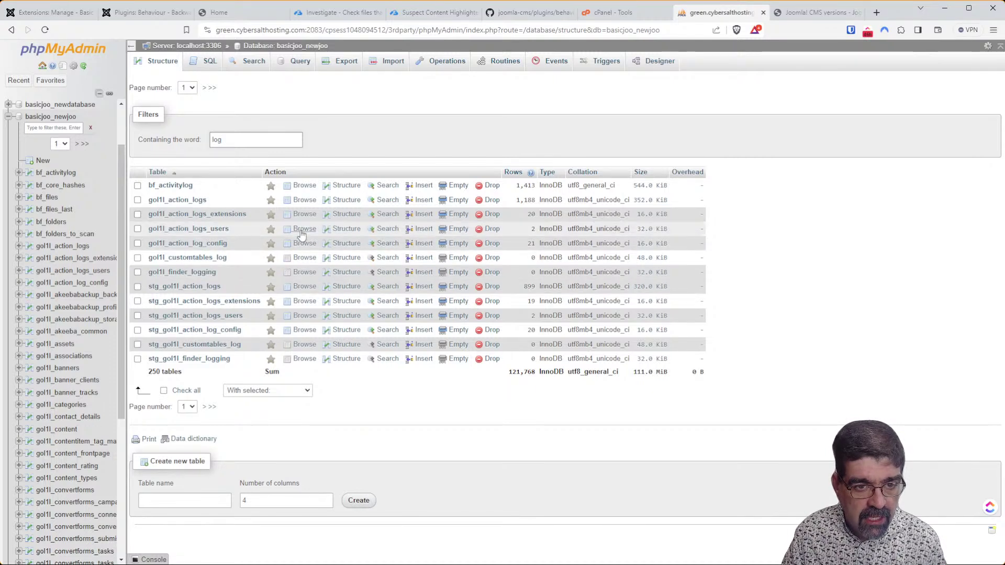
left_click(305, 201)
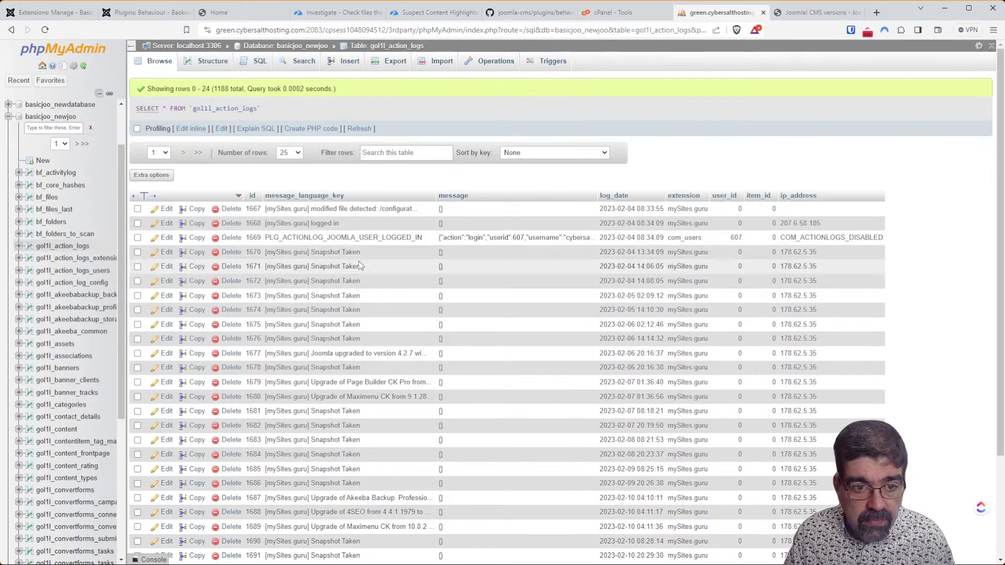
scroll(328, 263, "down", 2)
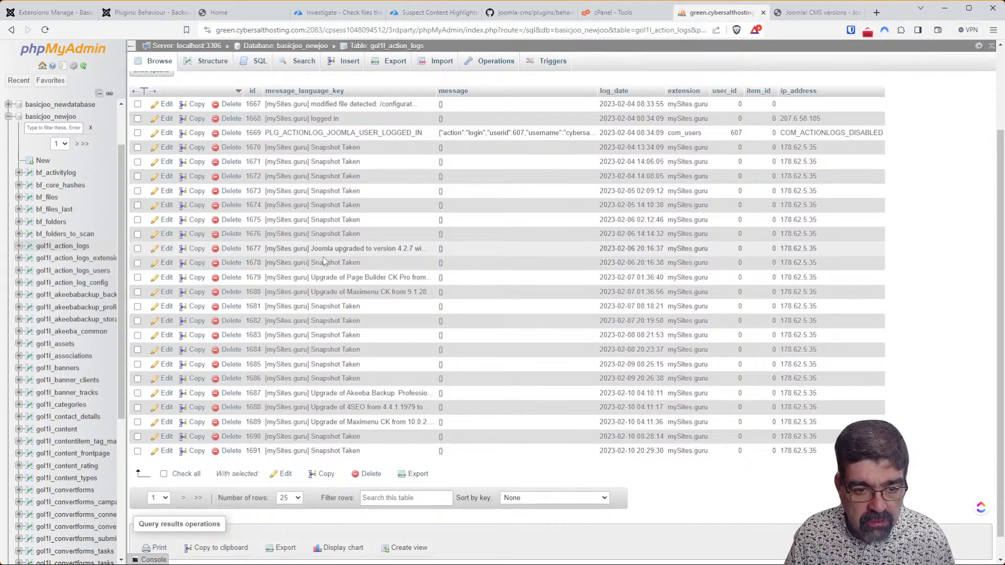
scroll(316, 303, "up", 2)
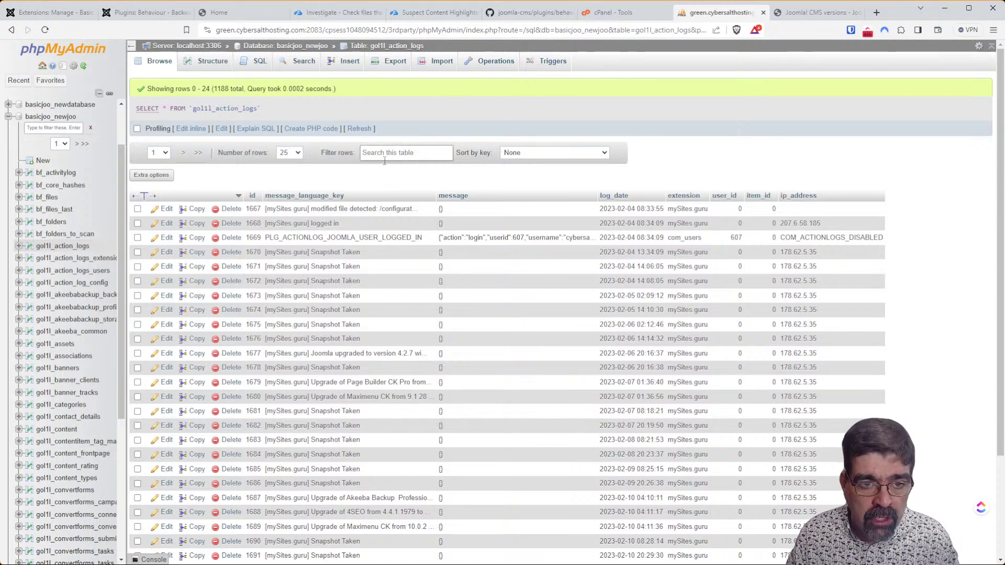
Quick-export all 1188 gol1l_action_logs rows in PDF format.
left_click(395, 69)
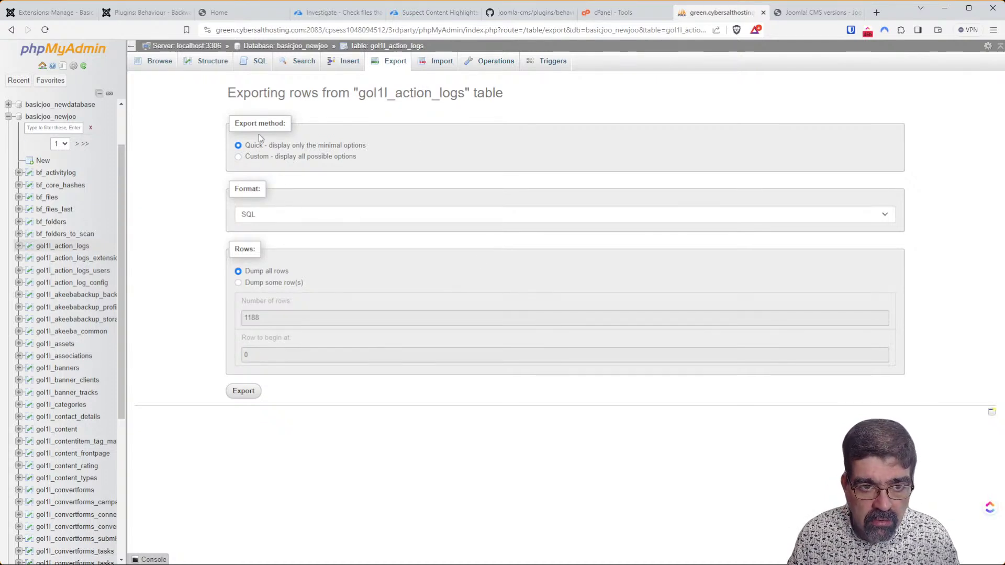
left_click_drag(325, 93, 465, 94)
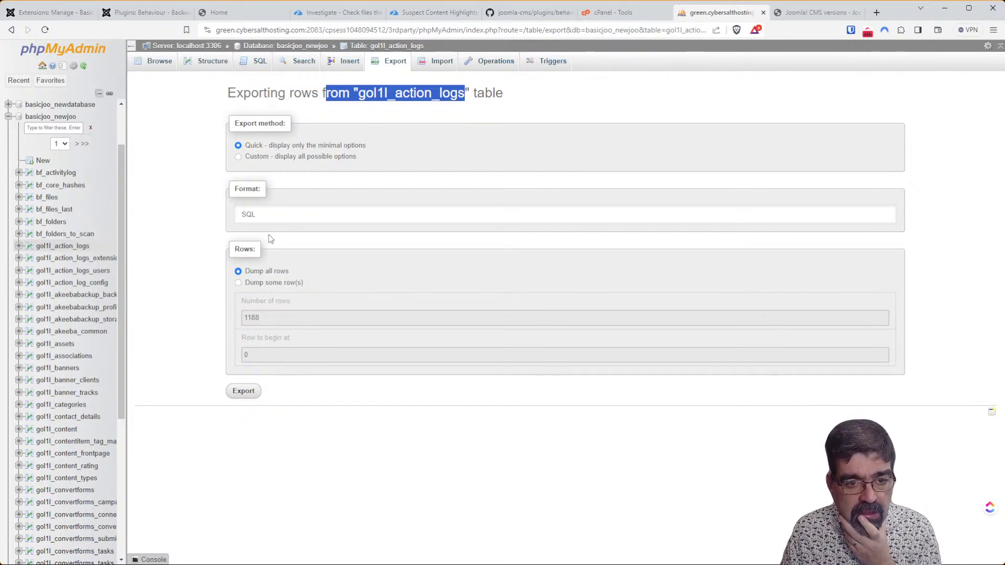
key("p")
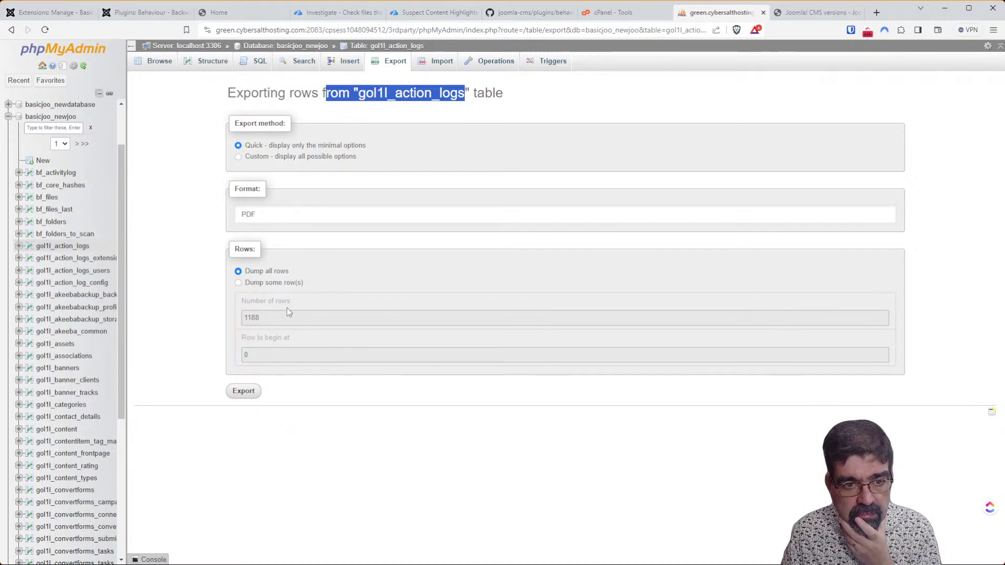
left_click(245, 396)
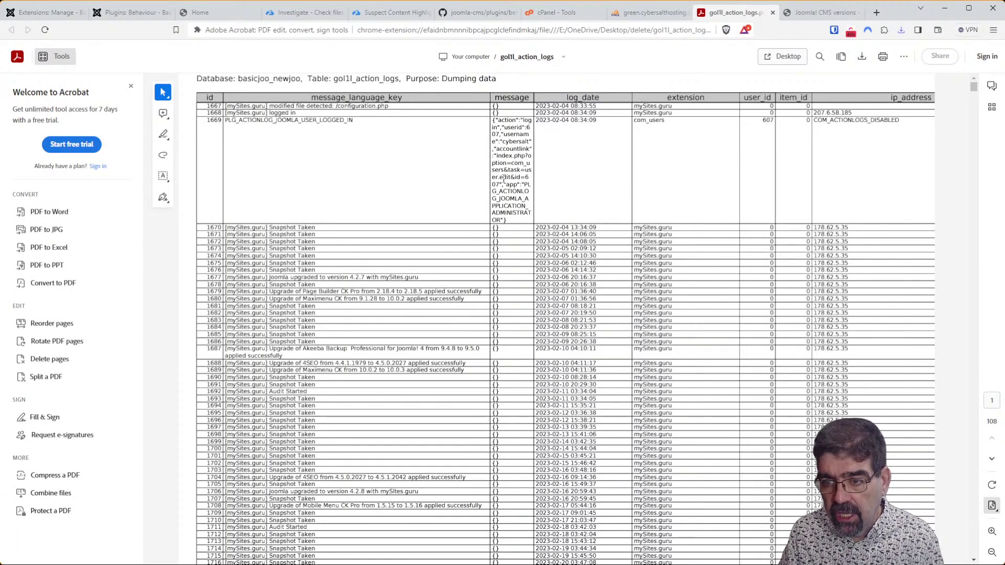
Scroll through the 108-page action logs PDF in Acrobat, select some login rows, and go back to phpMyAdmin.
scroll(506, 185, "down", 4)
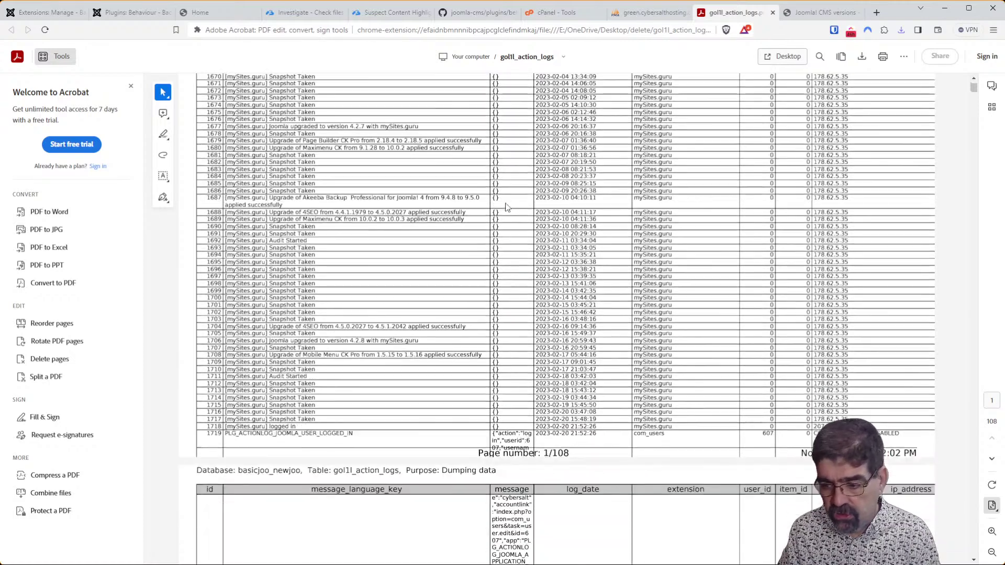
scroll(507, 198, "down", 5)
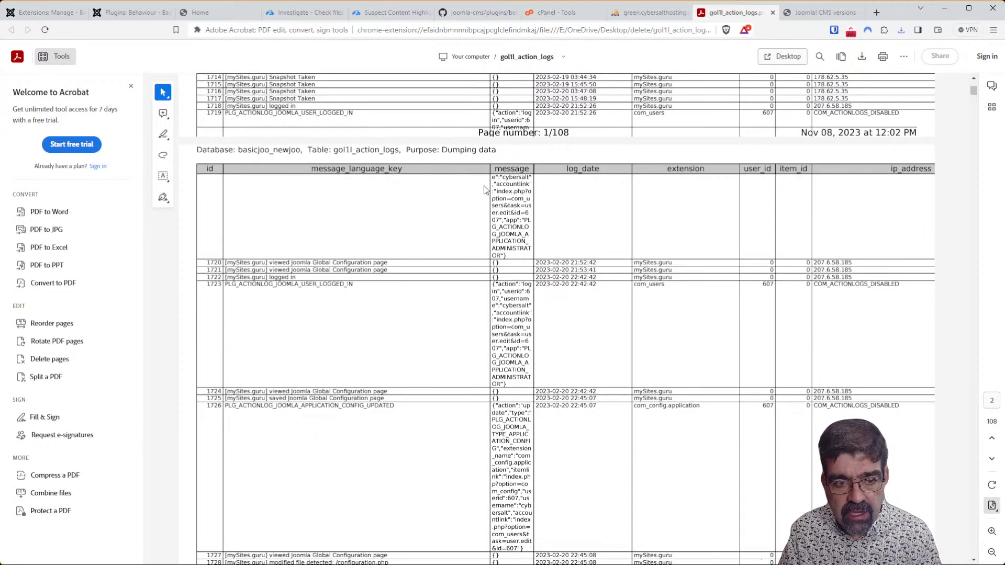
left_click_drag(444, 188, 551, 300)
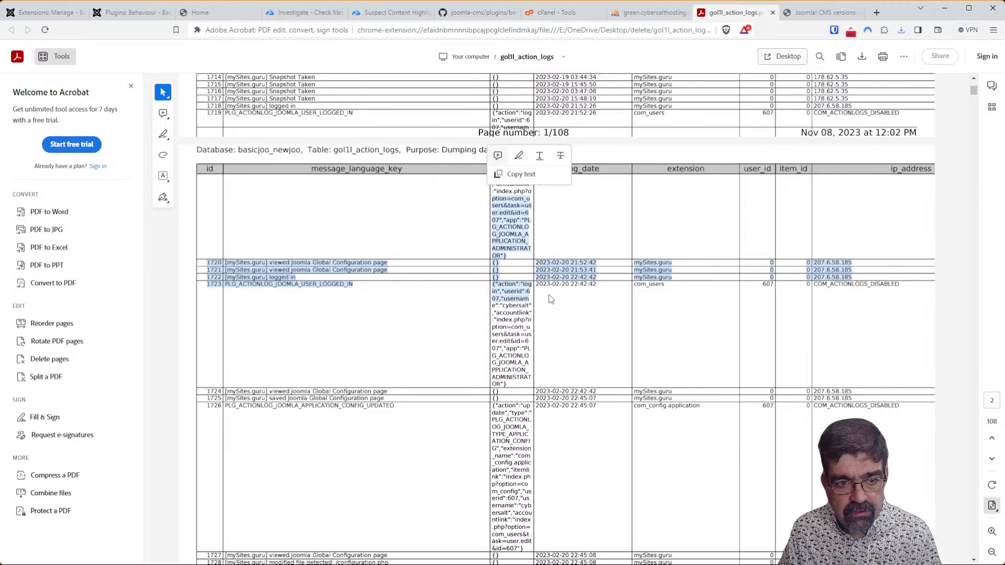
scroll(551, 300, "down", 6)
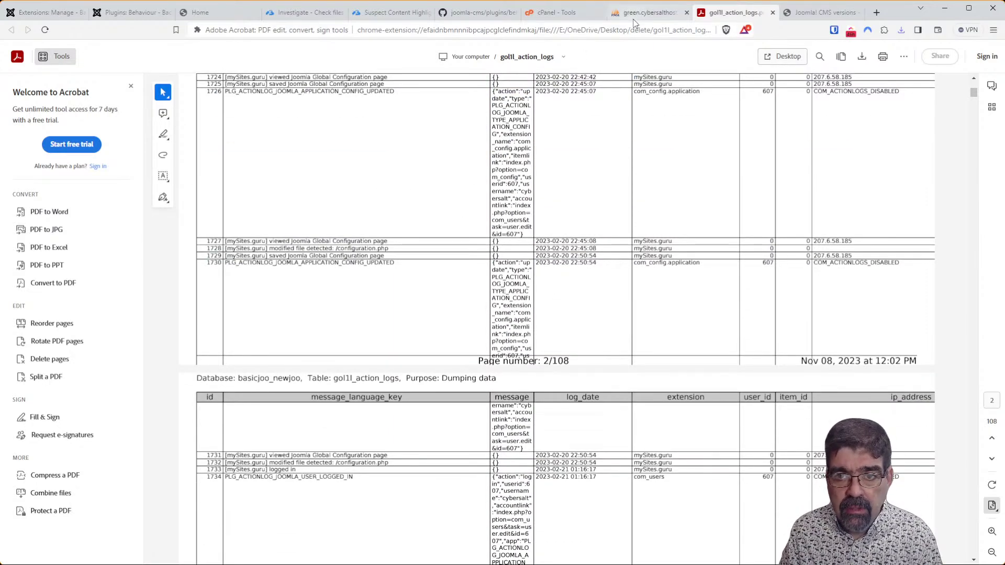
left_click(632, 17)
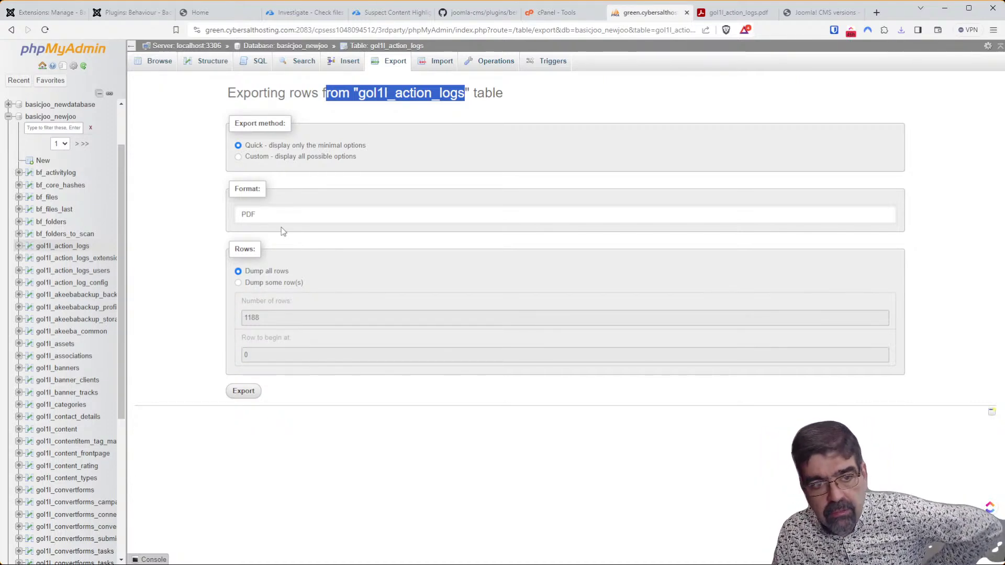
Leave the gol1l_action_logs export form for the basicjoo_newjoo database's table overview.
left_click(546, 104)
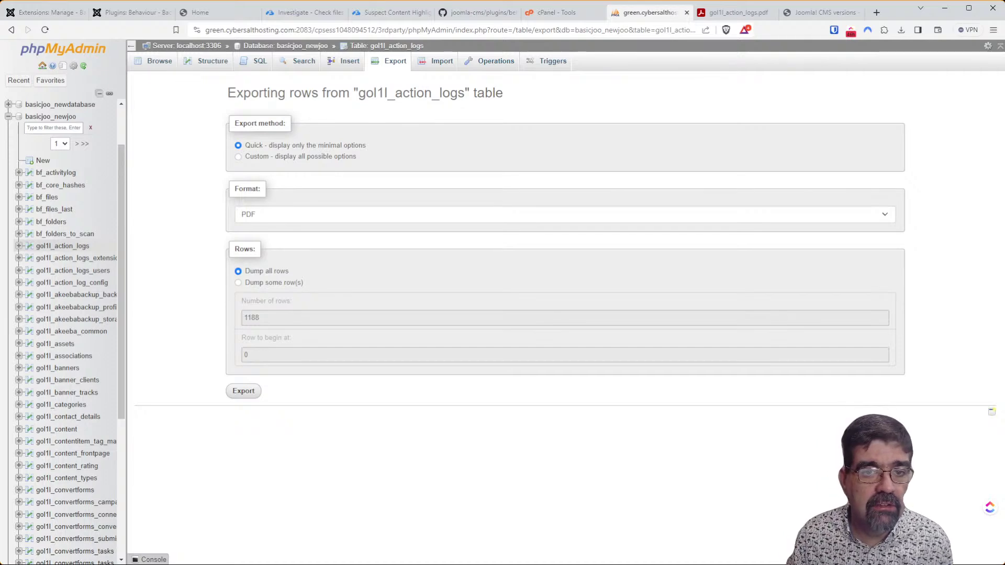
left_click(309, 47)
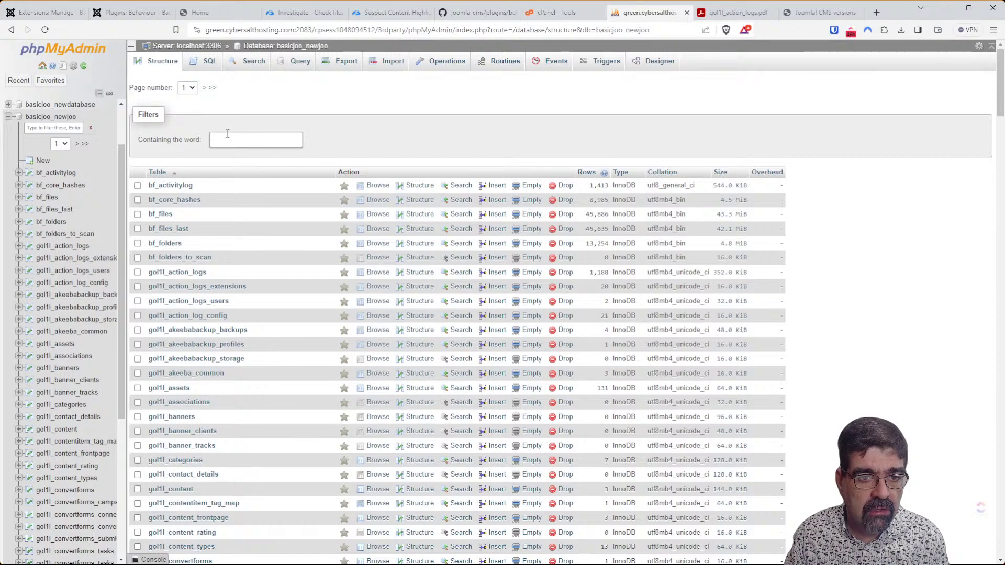
Filter by 'log' to browse gol1l_action_logs_users, then filter again and browse gol1l_action_logs' 1188 rows.
type("log")
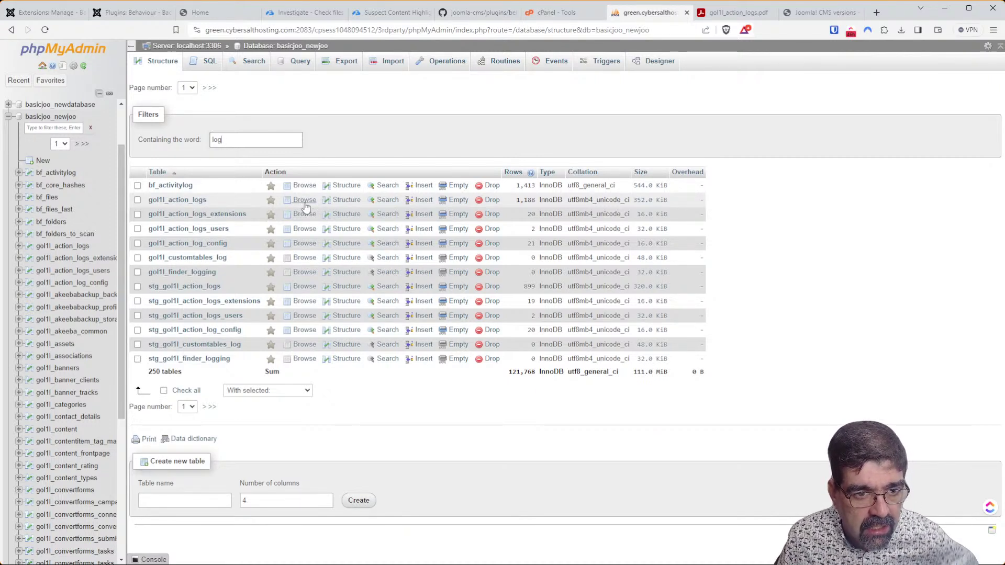
left_click(304, 230)
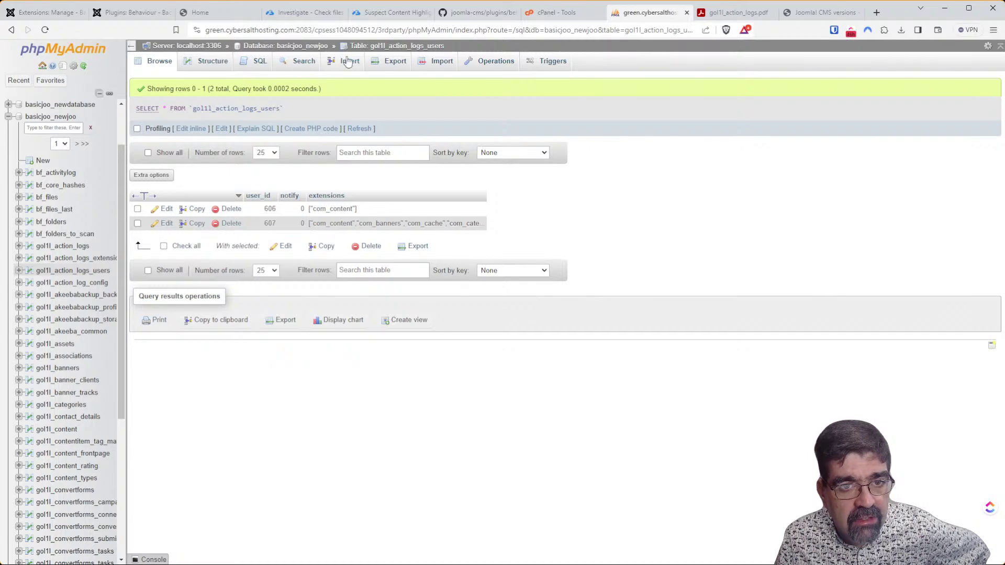
left_click(329, 47)
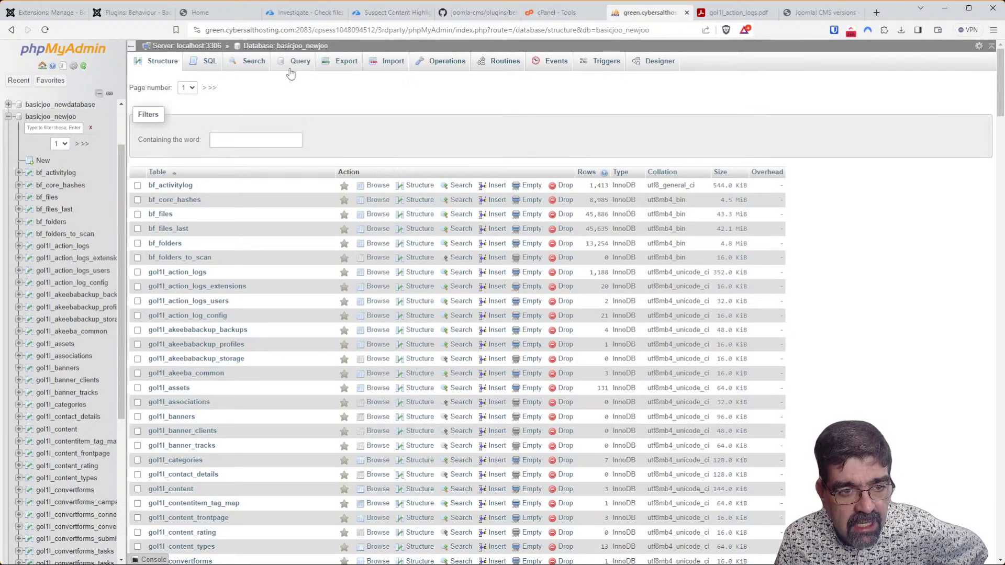
left_click(271, 144)
type("log")
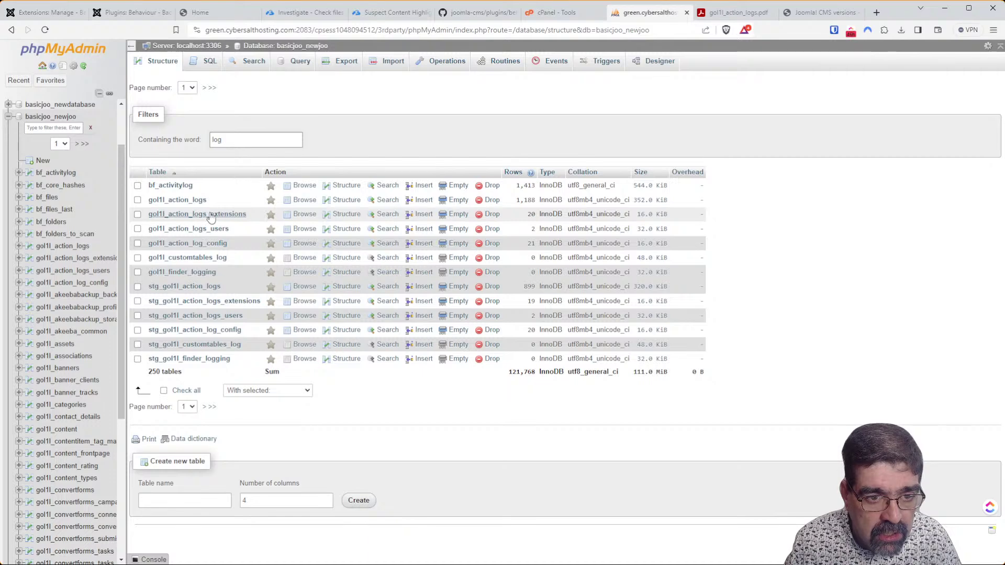
left_click(305, 201)
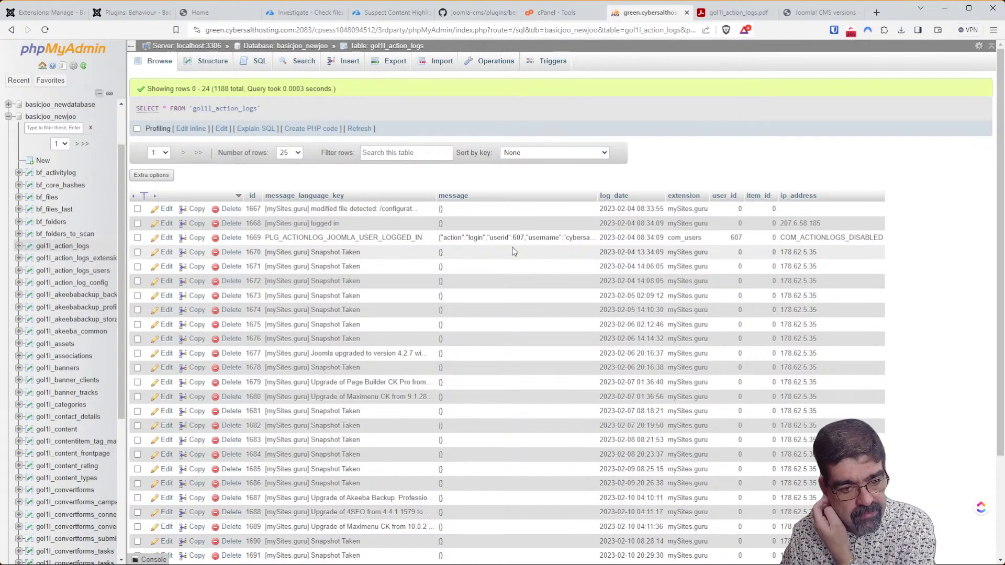
Export the whole gol1l_action_logs table as CSV for MS Excel, then return to browsing its rows.
scroll(512, 246, "down", 3)
scroll(506, 252, "up", 3)
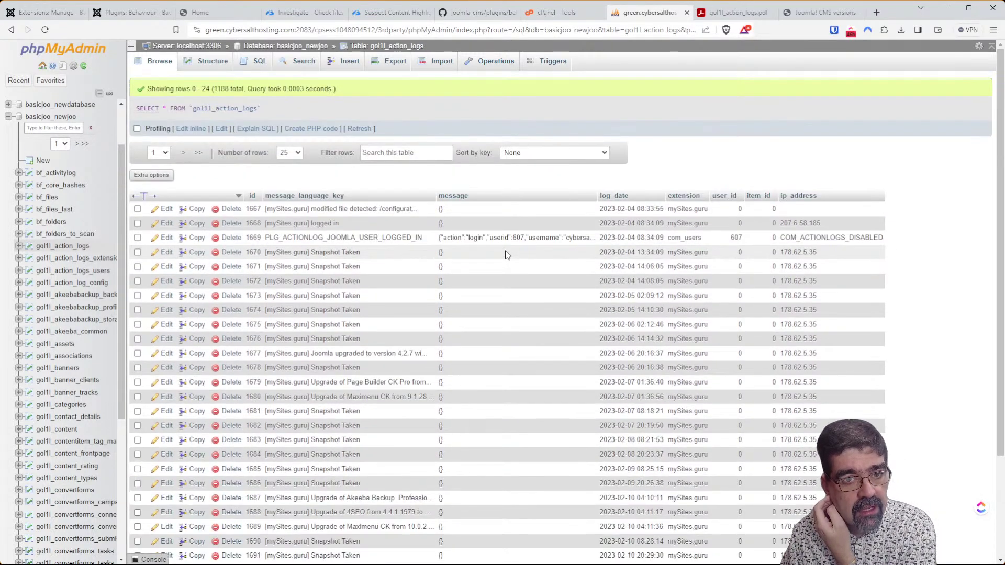
left_click(395, 67)
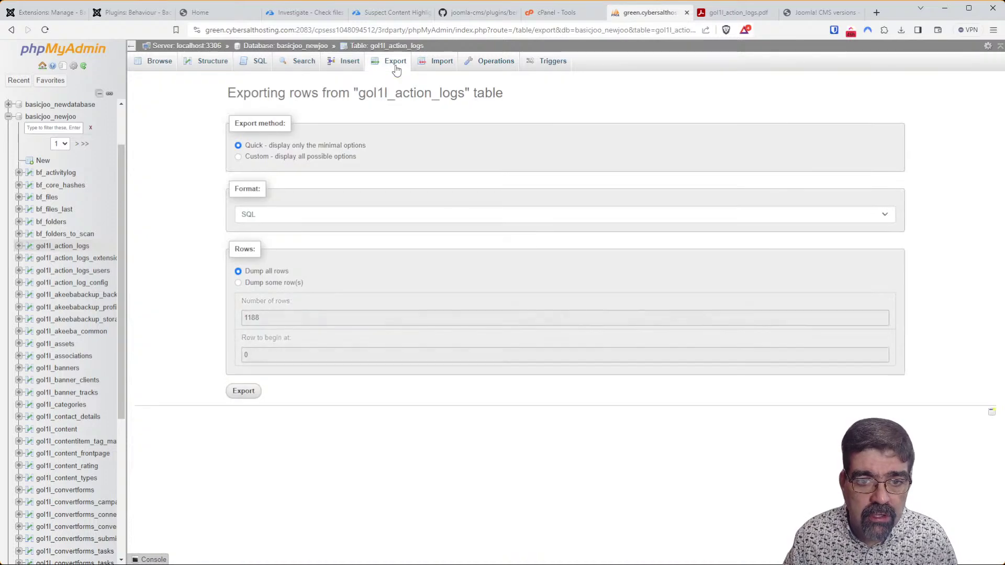
left_click(284, 216)
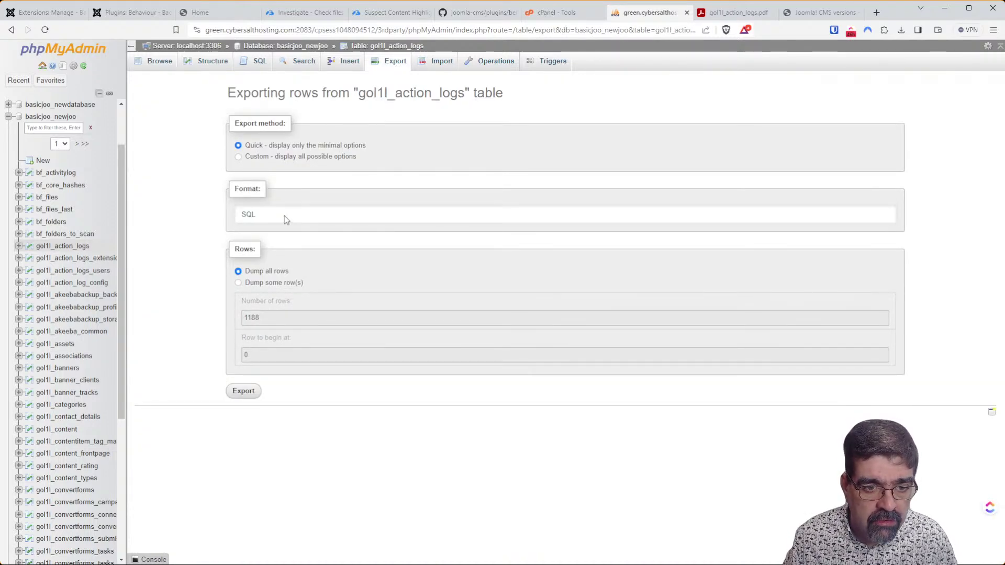
left_click(288, 246)
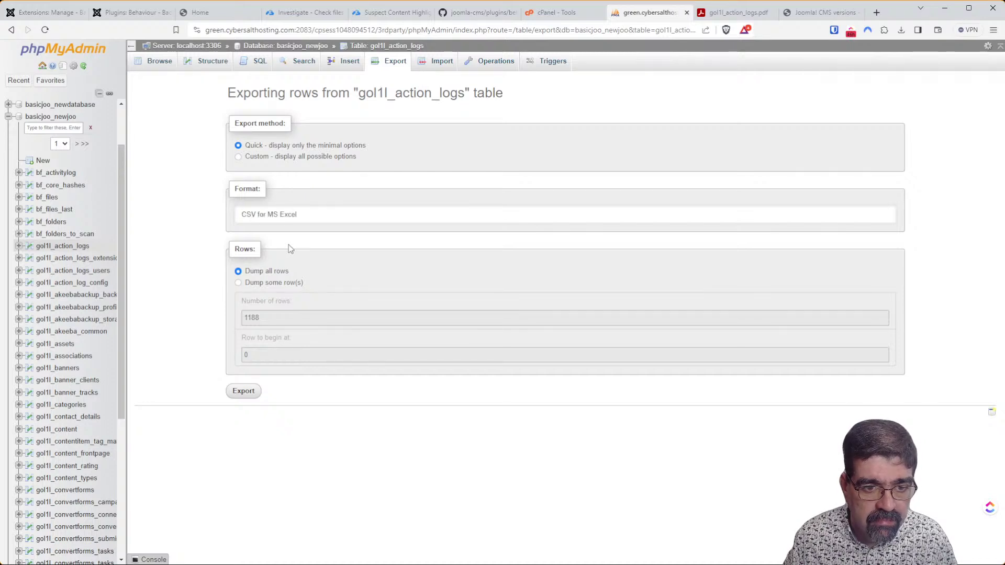
left_click(244, 392)
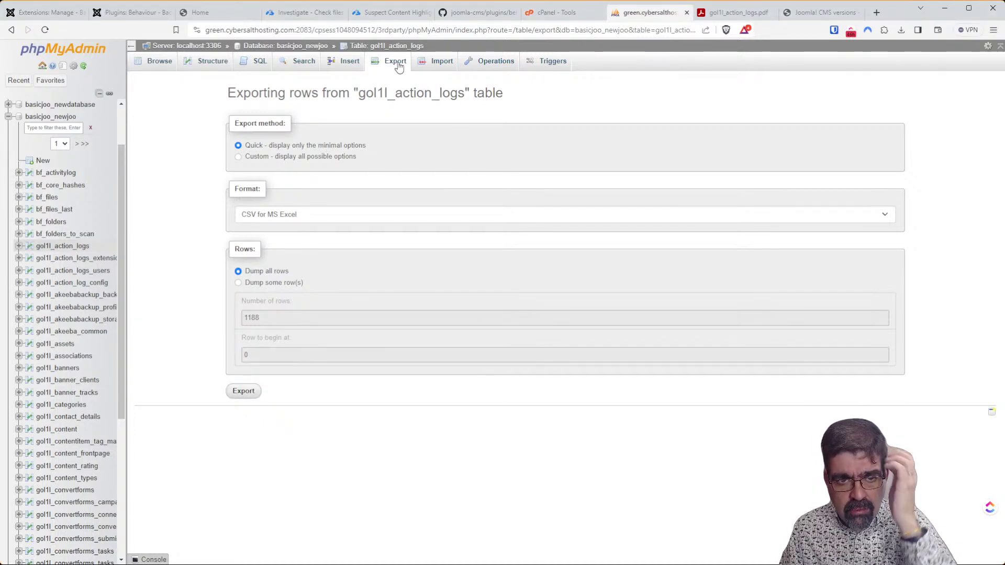
left_click(372, 48)
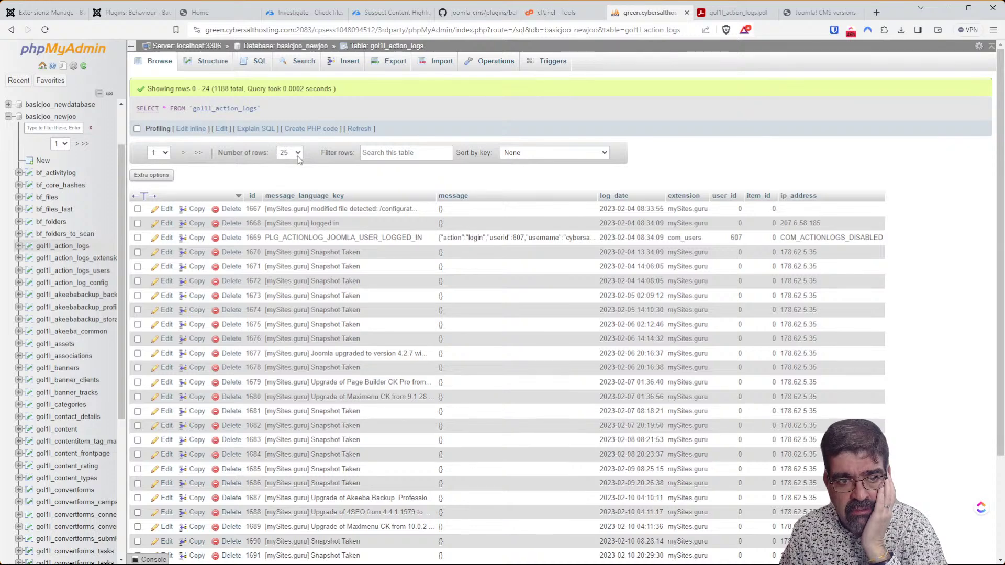
Show 500 rows, filter gol1l_action_logs to 'login' entries, tick them all, and export the selection.
left_click(285, 197)
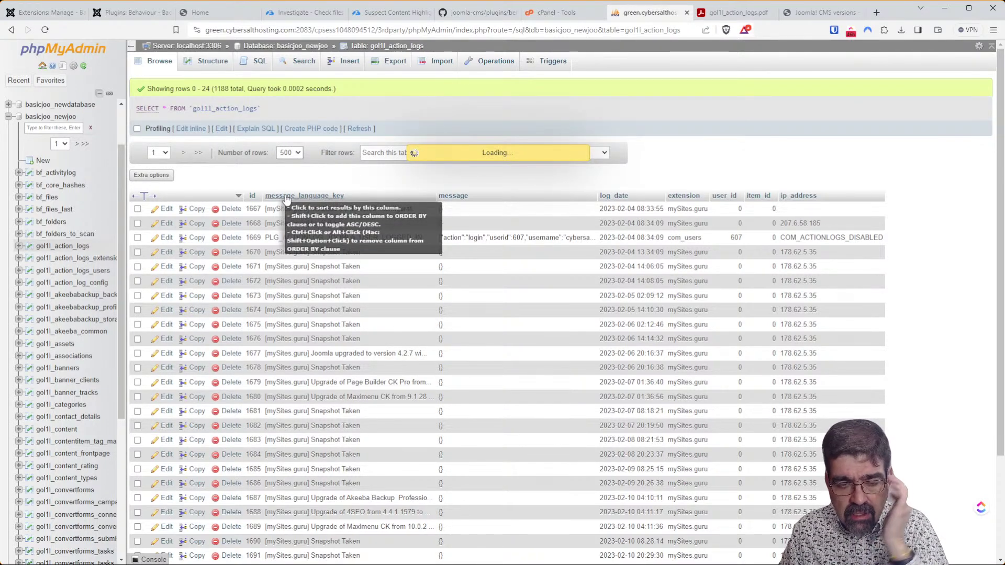
left_click(381, 156)
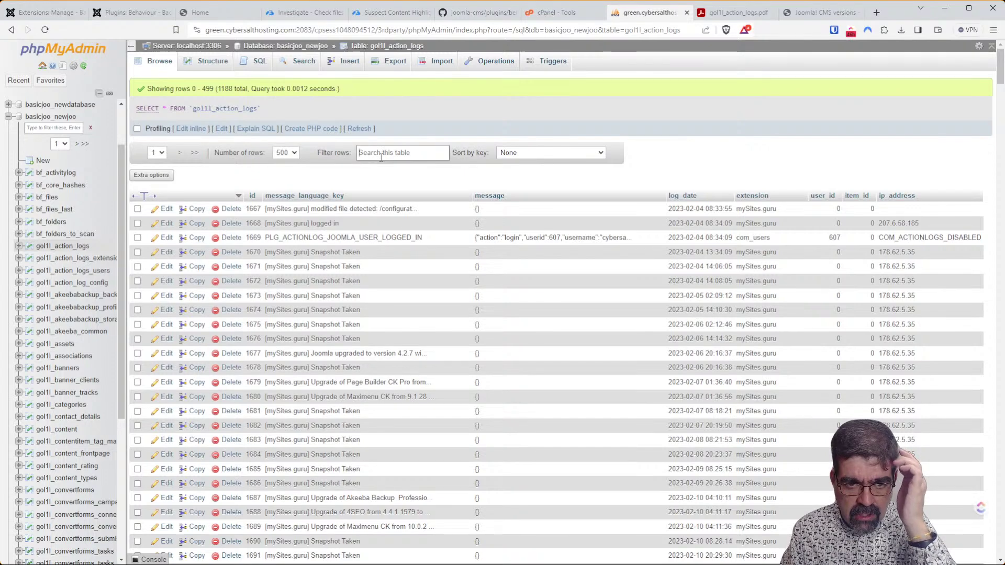
type("login")
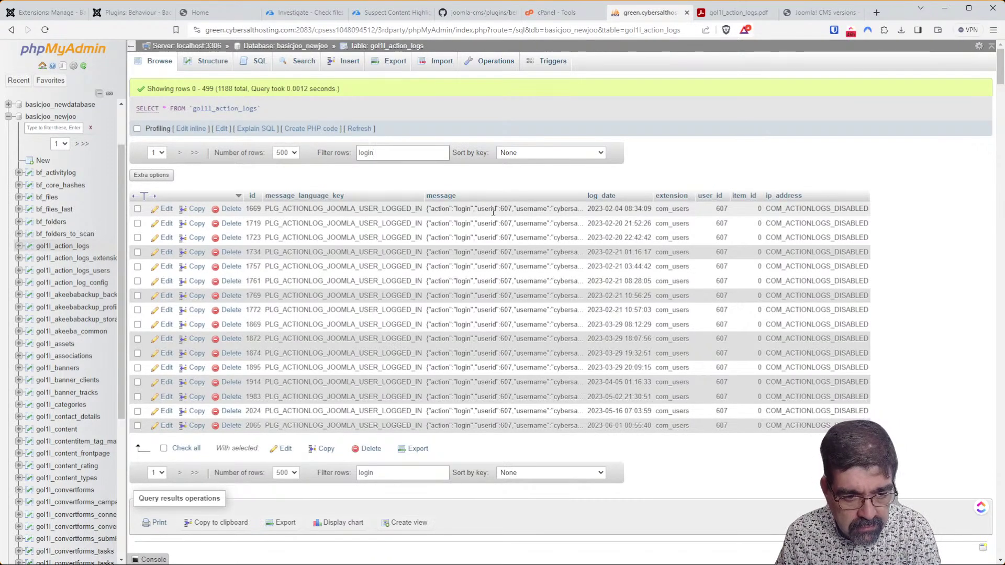
left_click(164, 448)
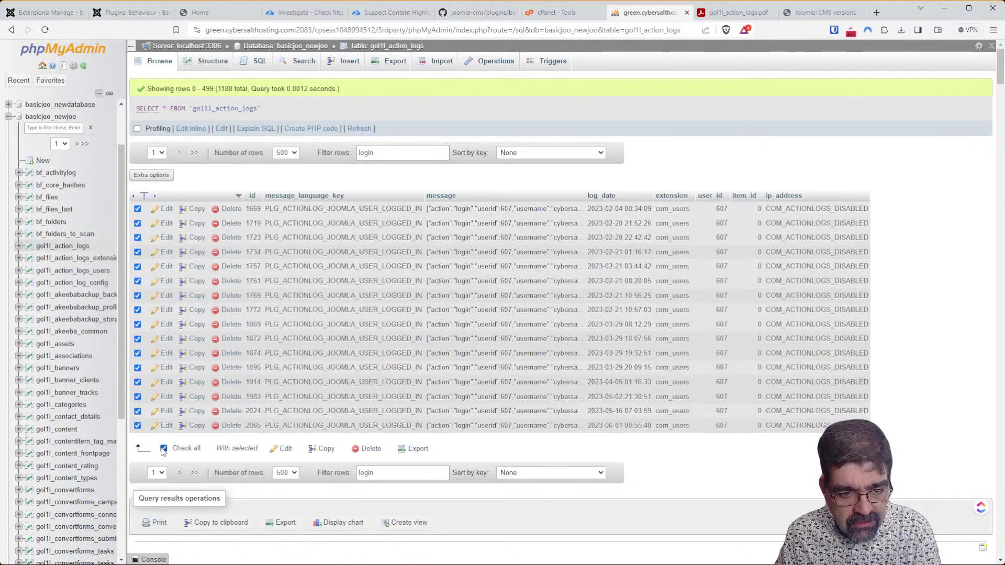
left_click(412, 449)
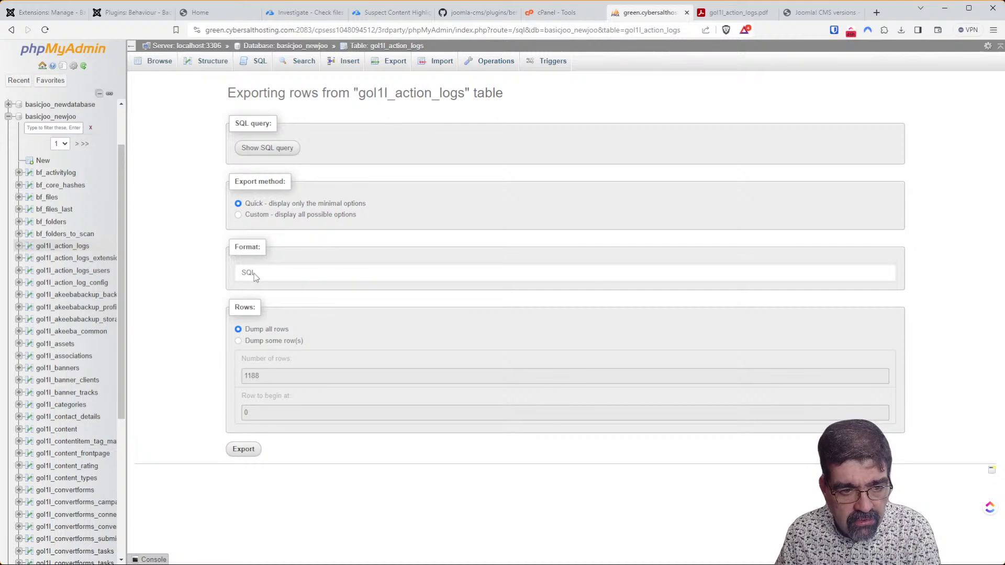
Export the selected login rows as CSV for MS Excel using the Quick method, after glancing at Custom options.
left_click(273, 303)
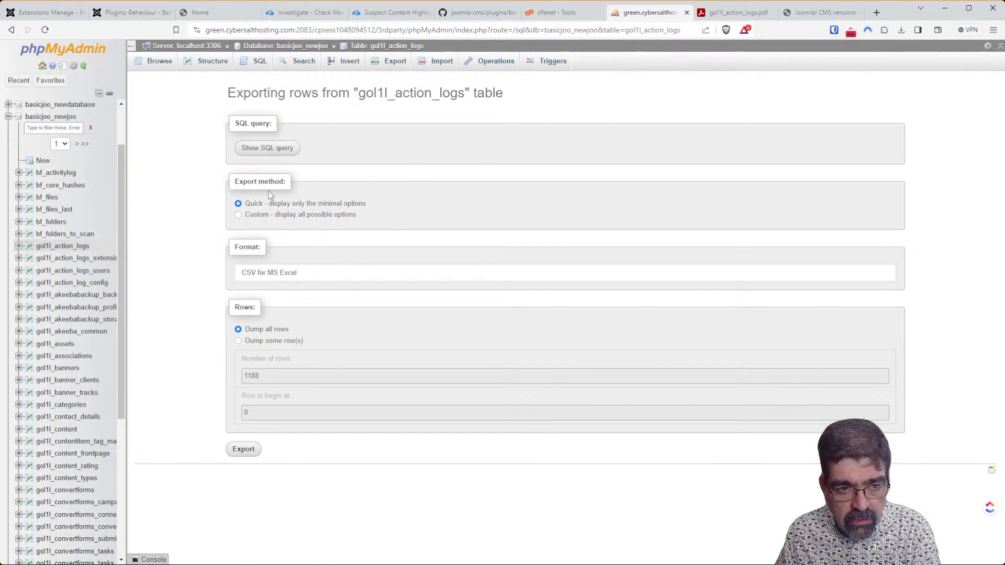
left_click(238, 216)
scroll(403, 262, "down", 5)
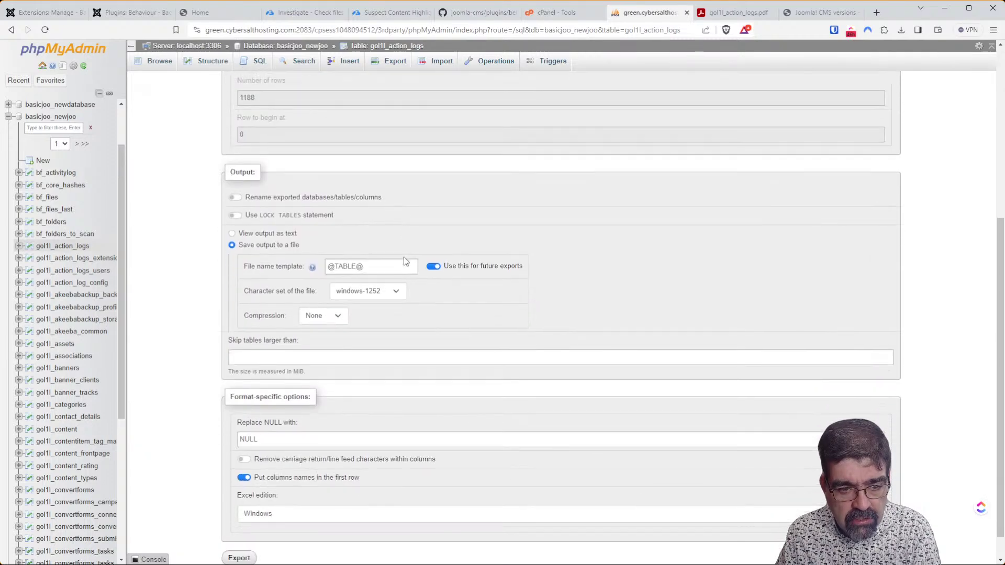
scroll(403, 256, "up", 4)
scroll(403, 257, "up", 2)
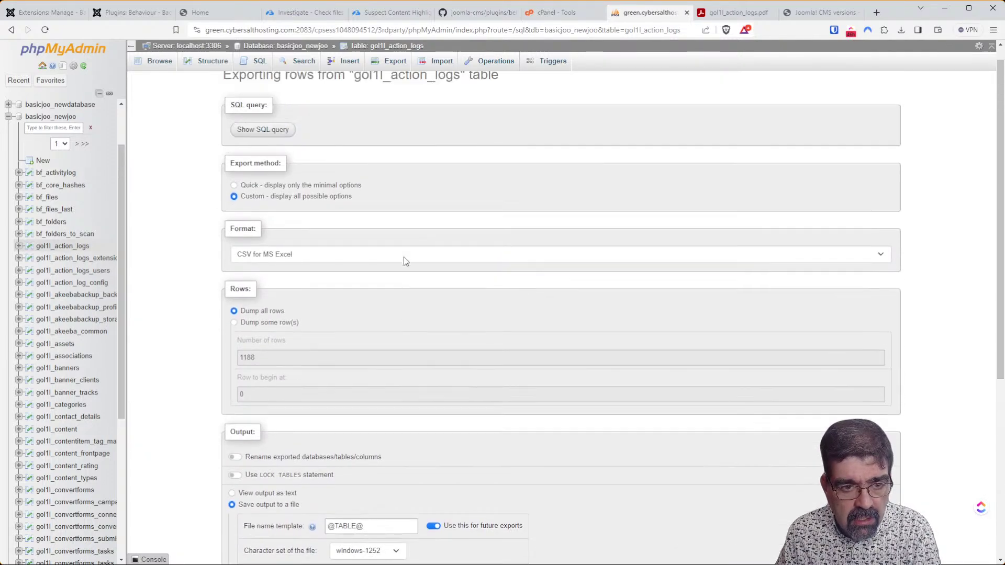
scroll(403, 257, "down", 5)
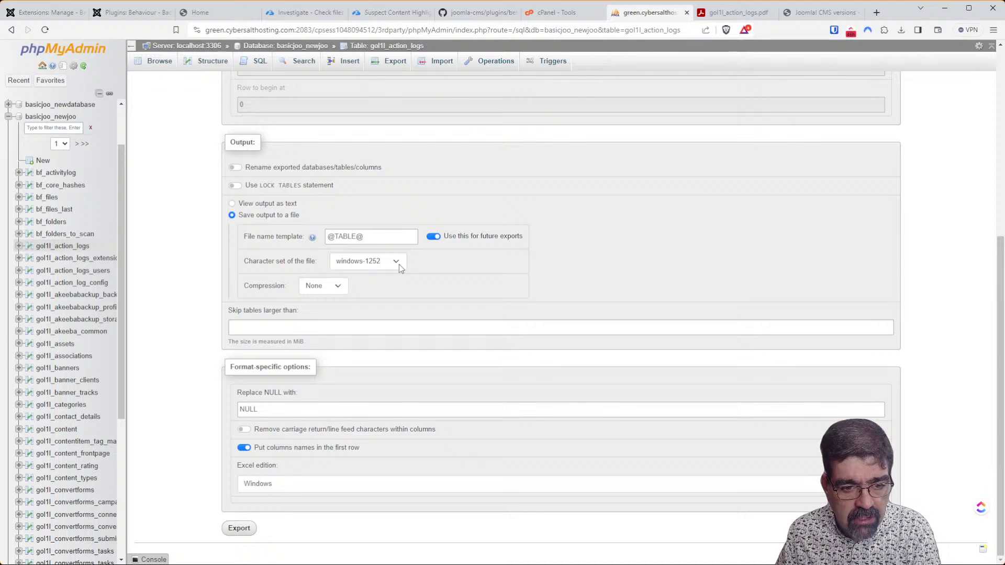
scroll(399, 264, "up", 5)
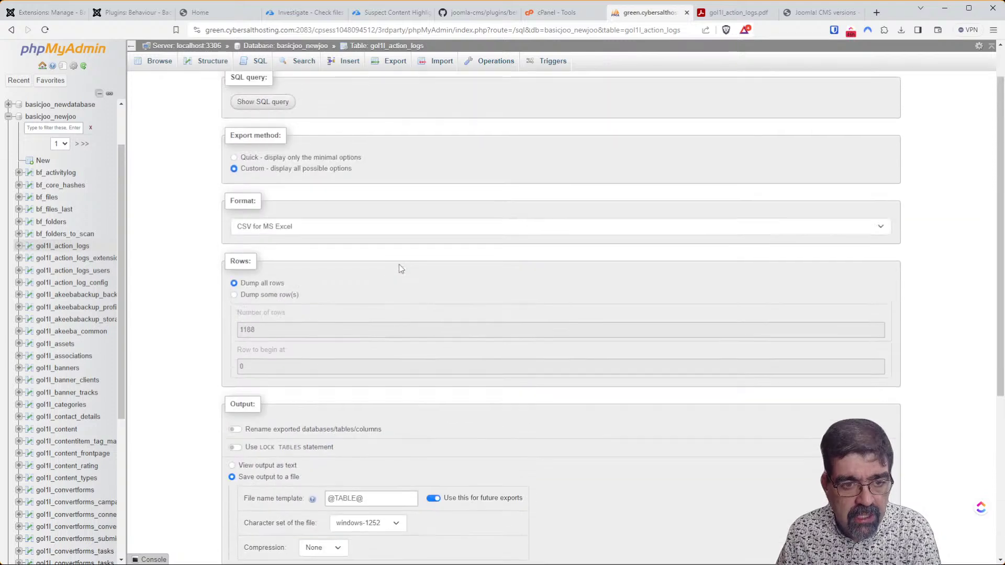
left_click(234, 157)
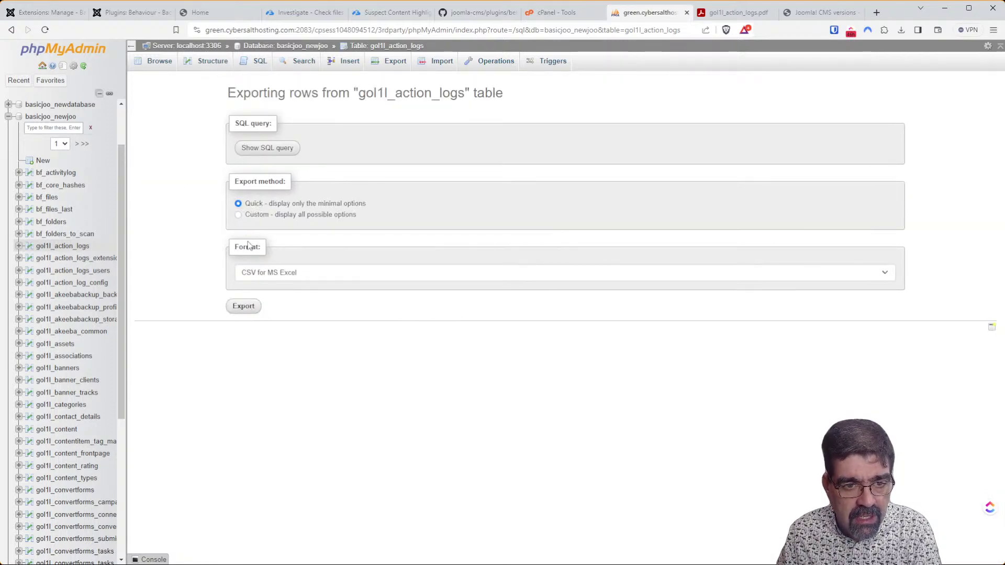
left_click(243, 307)
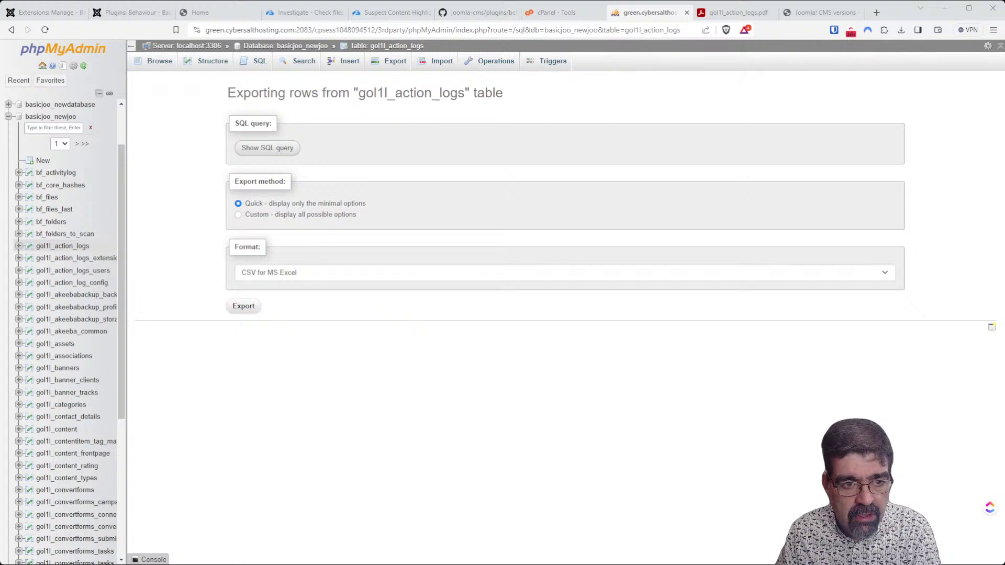
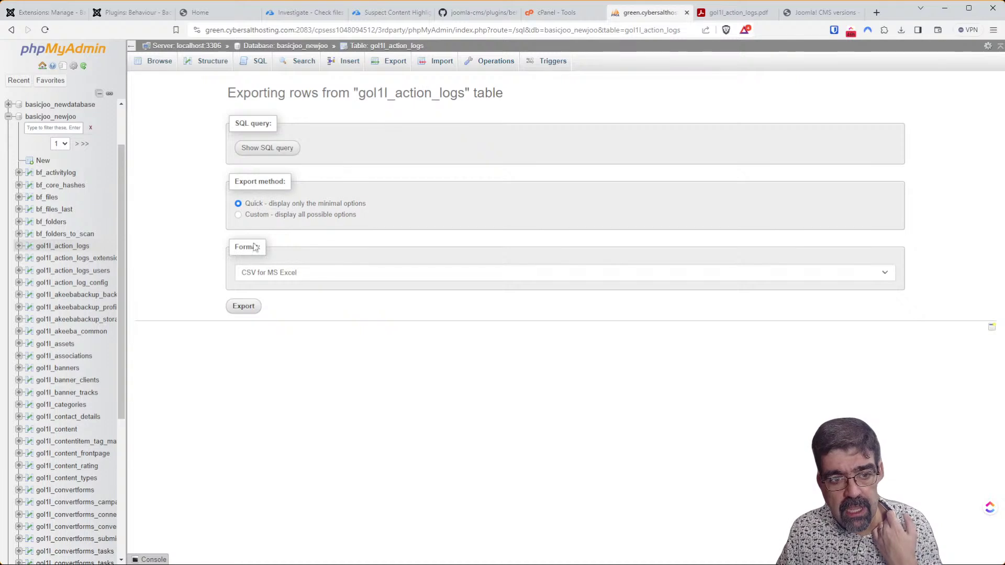
Re-export the gol1l_action_logs table with the plain CSV format instead of CSV for MS Excel.
left_click(255, 277)
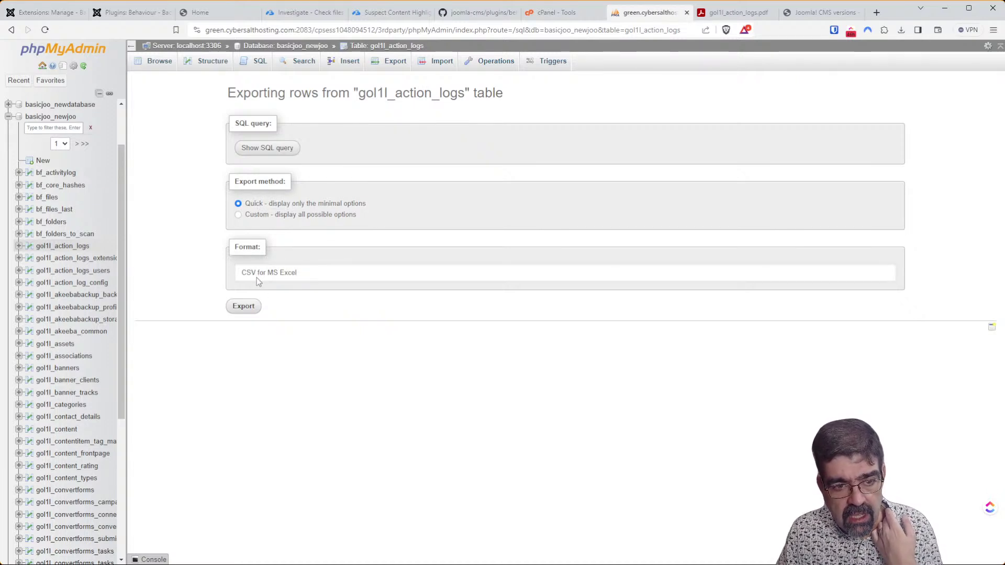
left_click(273, 302)
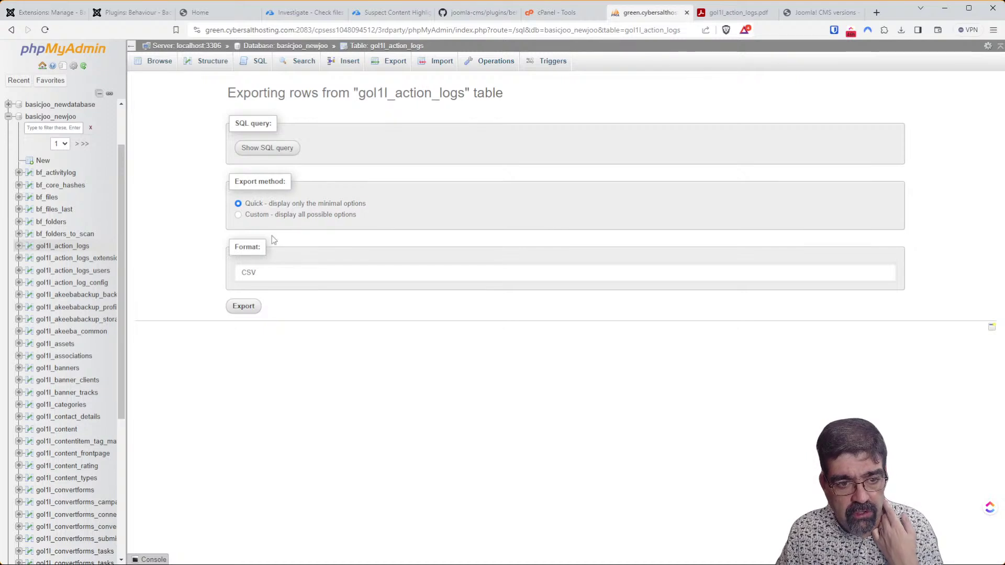
left_click(250, 309)
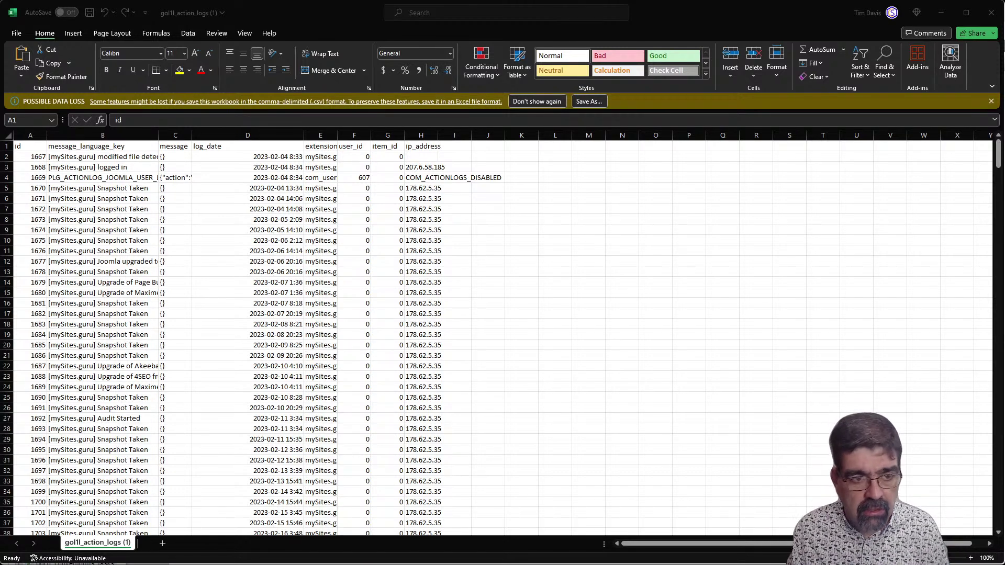
Bring the exported CSV forward in Excel and add filter dropdowns to its header row.
left_click(454, 4)
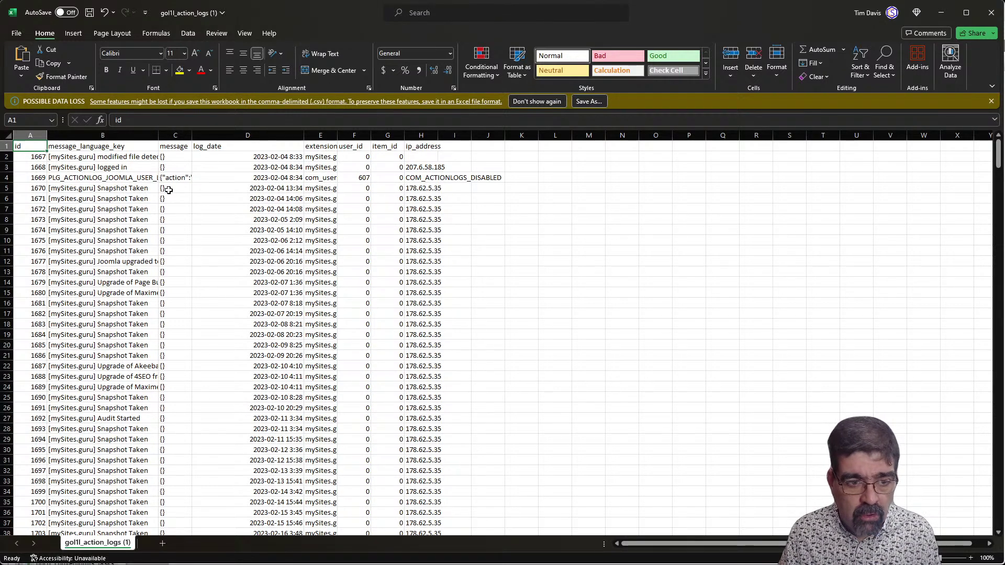
key("alt+Tab")
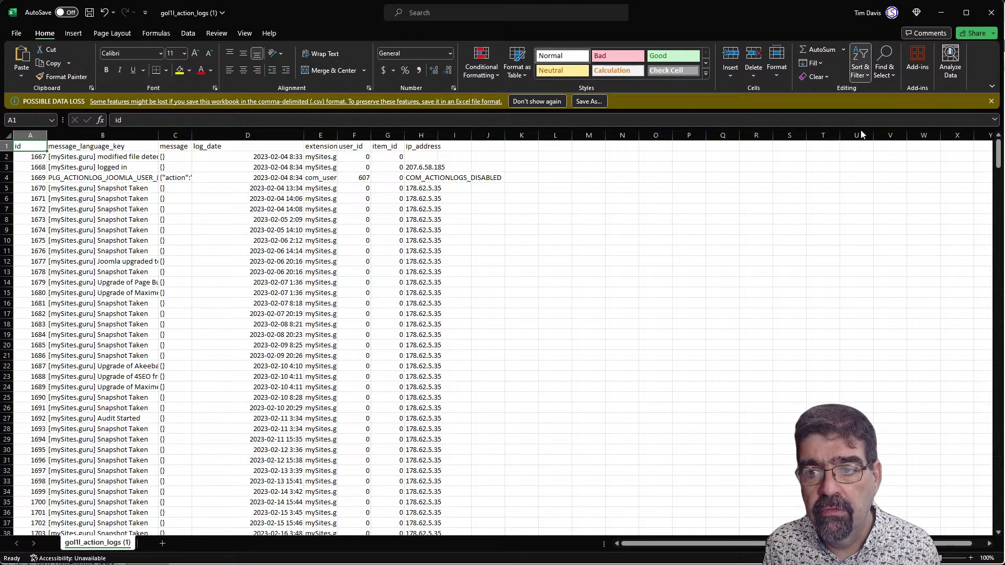
key("ctrl+shift+l")
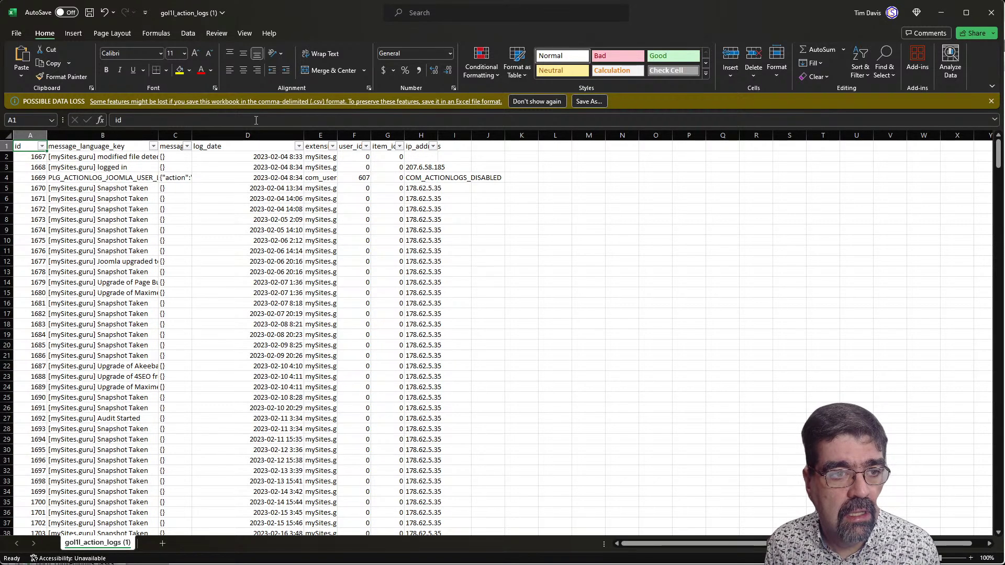
Widen column B and inspect the message entries in cells B3 and B4.
left_click(256, 120)
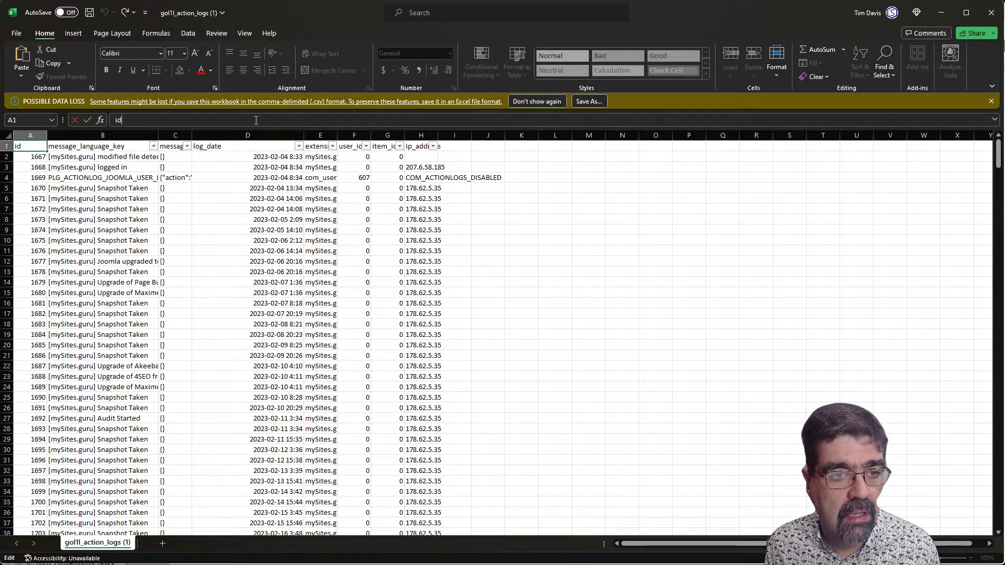
left_click(131, 167)
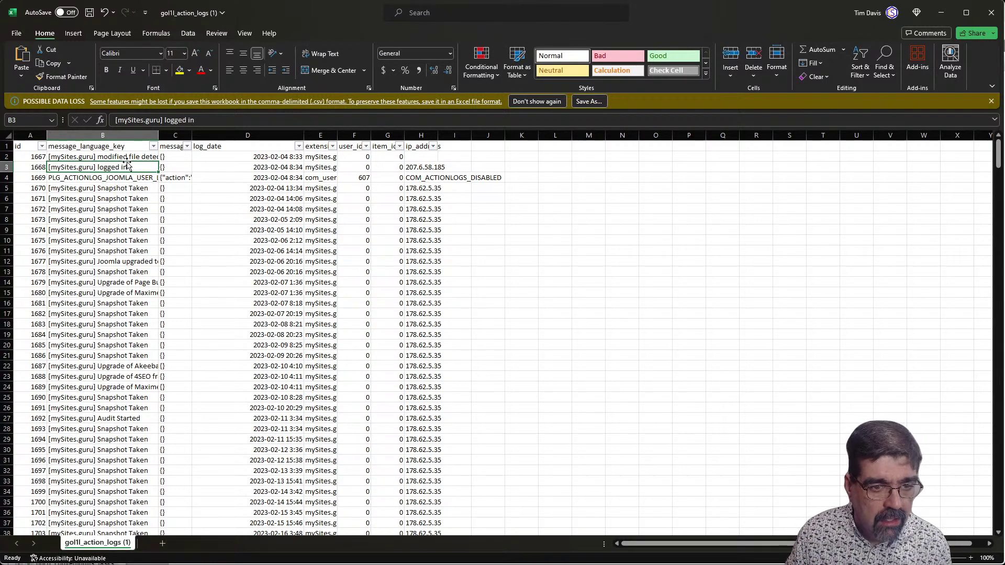
left_click_drag(158, 135, 199, 136)
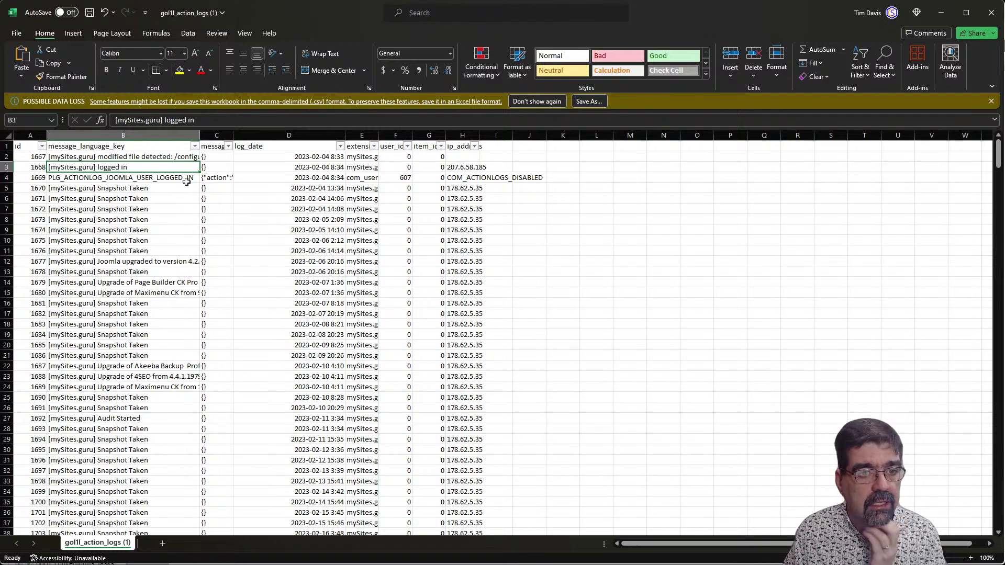
left_click(163, 178)
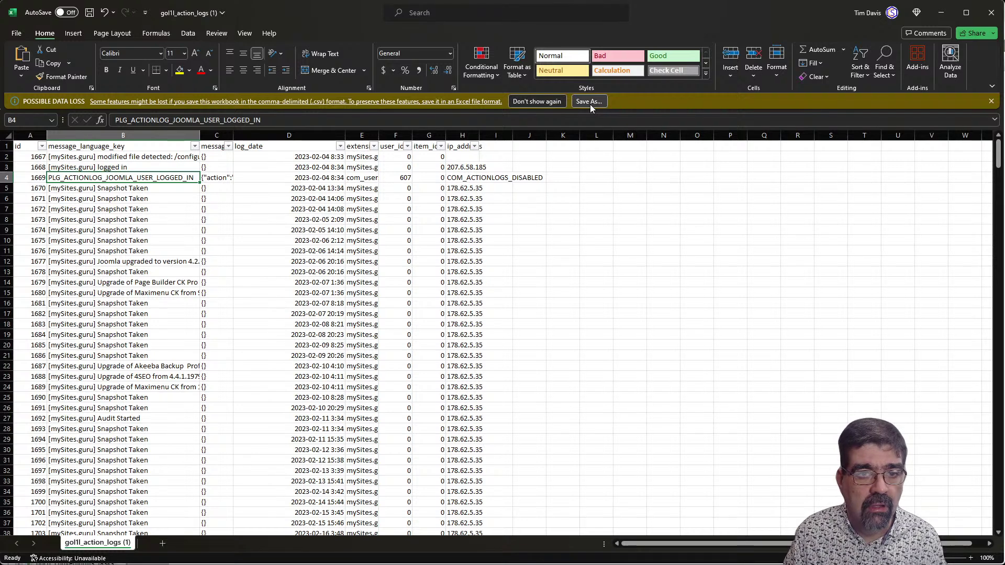
Permanently dismiss the possible data-loss warning and switch back to phpMyAdmin.
left_click(549, 101)
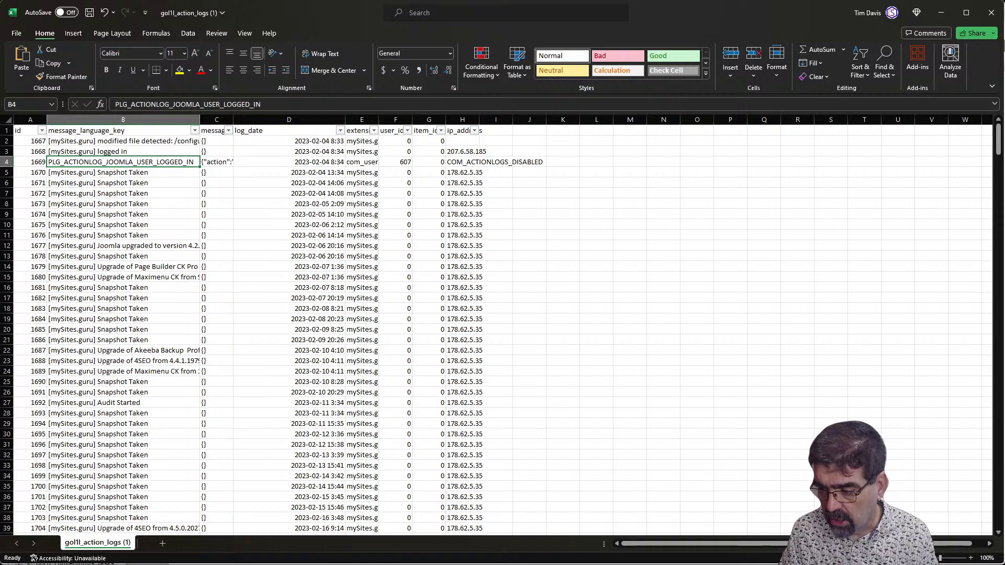
key("alt+Tab")
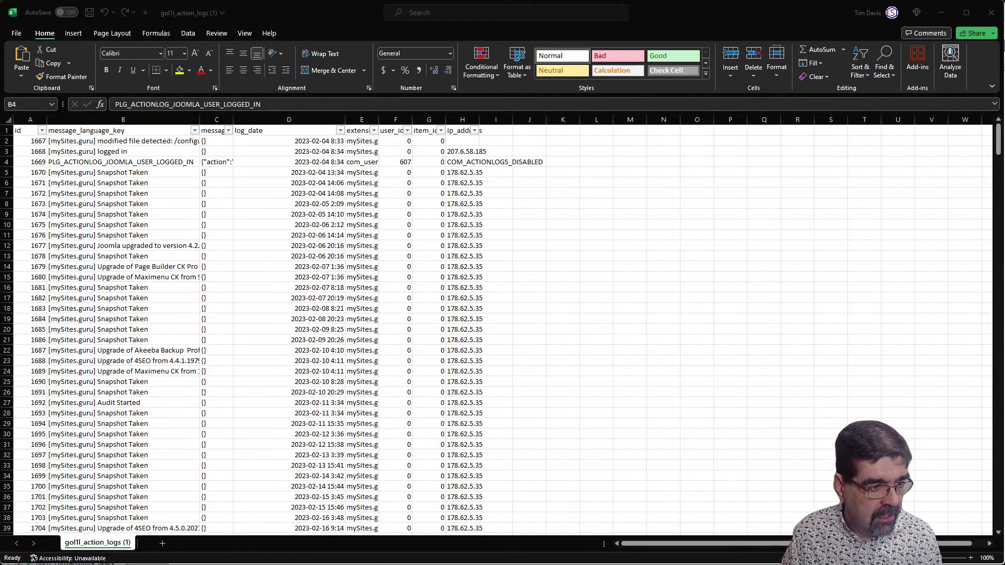
key("alt+Tab")
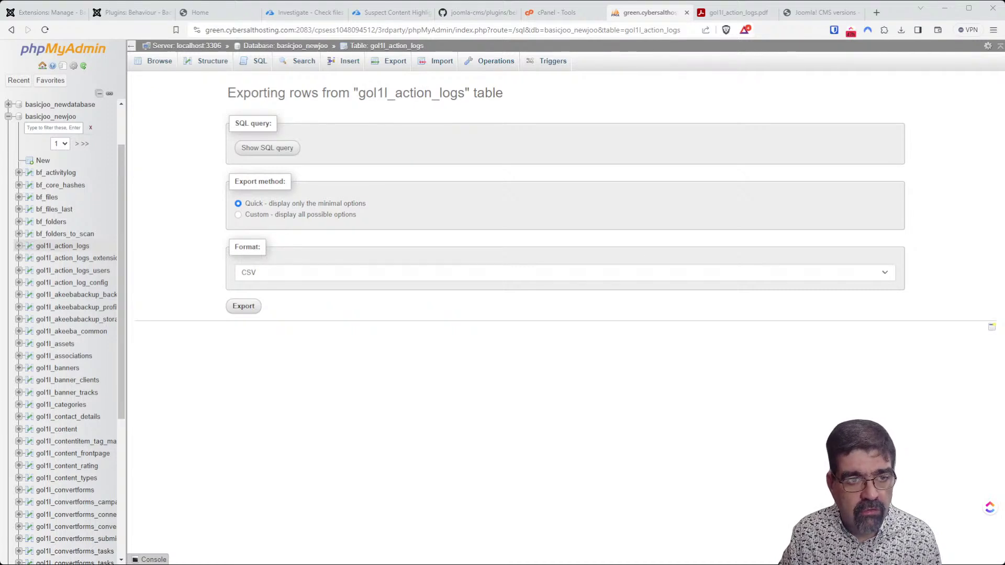
Browse the gol1l_action_logs rows at 500 rows per page.
left_click(11, 29)
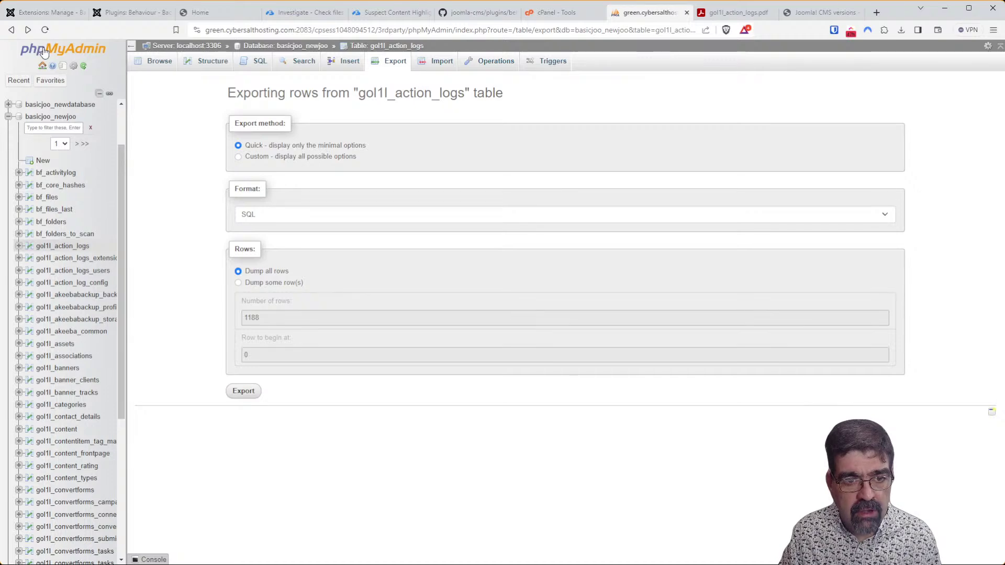
left_click(11, 29)
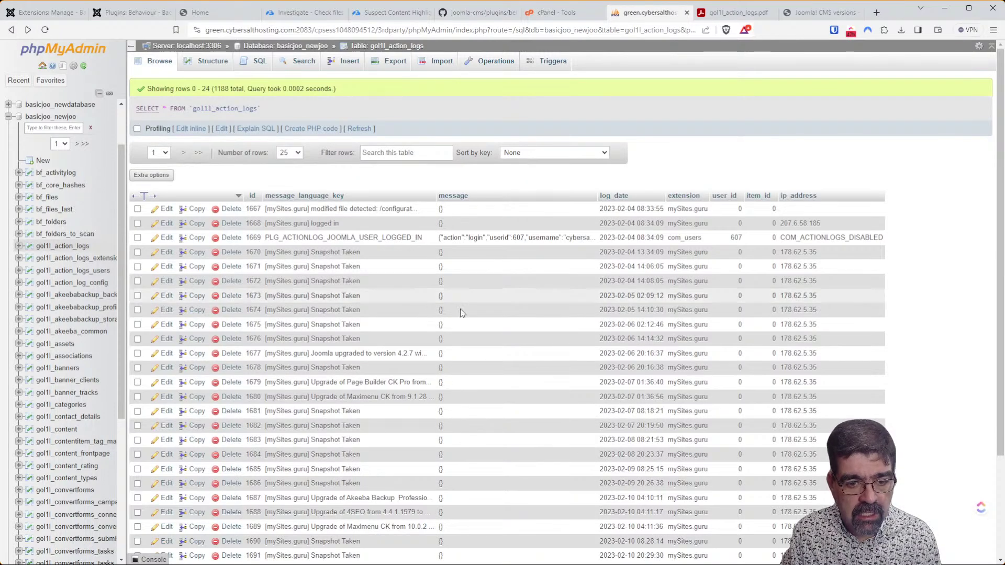
left_click(398, 151)
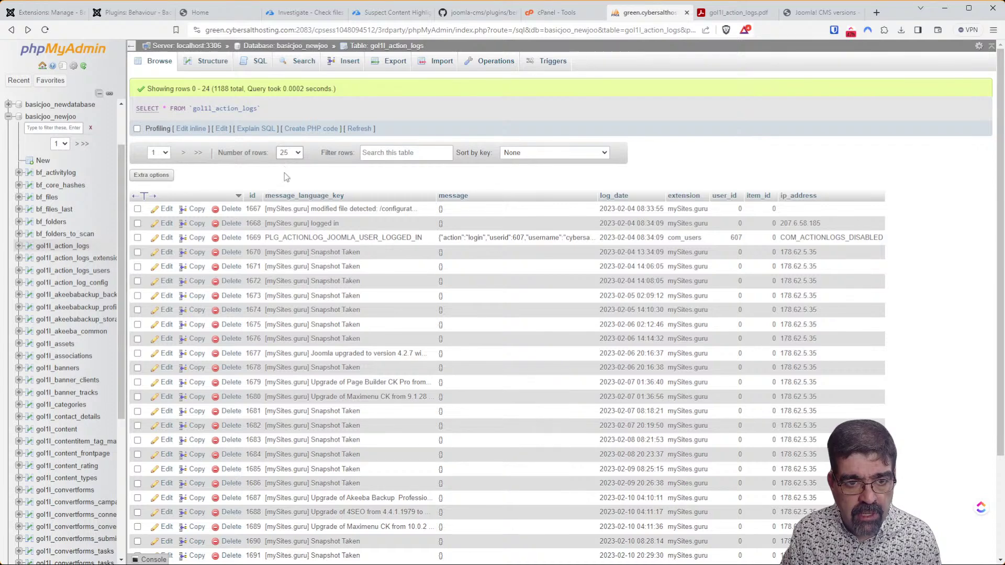
left_click(291, 207)
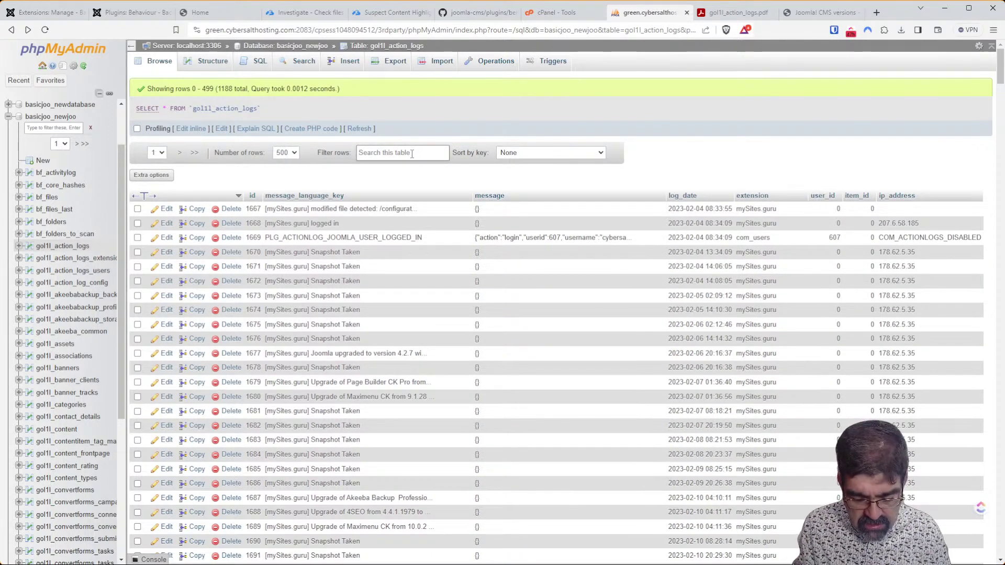
Filter the rows by 'log', then return to the Excel sheet.
left_click(412, 152)
type("log")
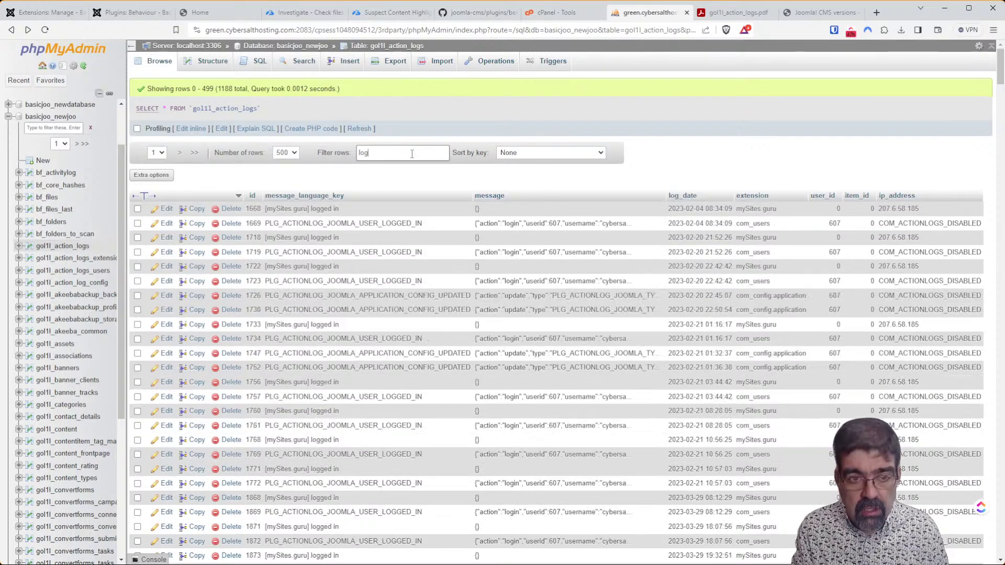
scroll(378, 296, "down", 10)
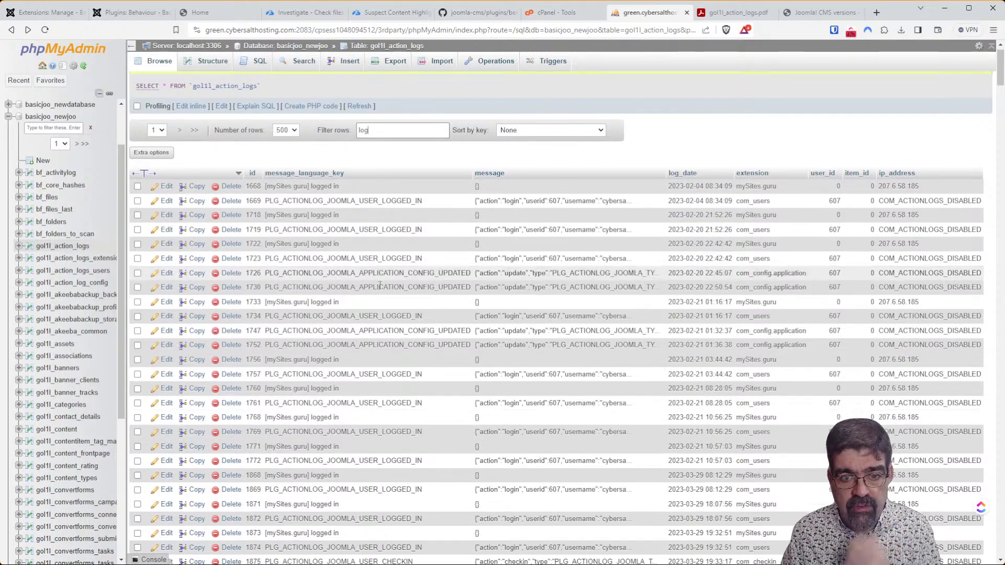
scroll(379, 296, "up", 10)
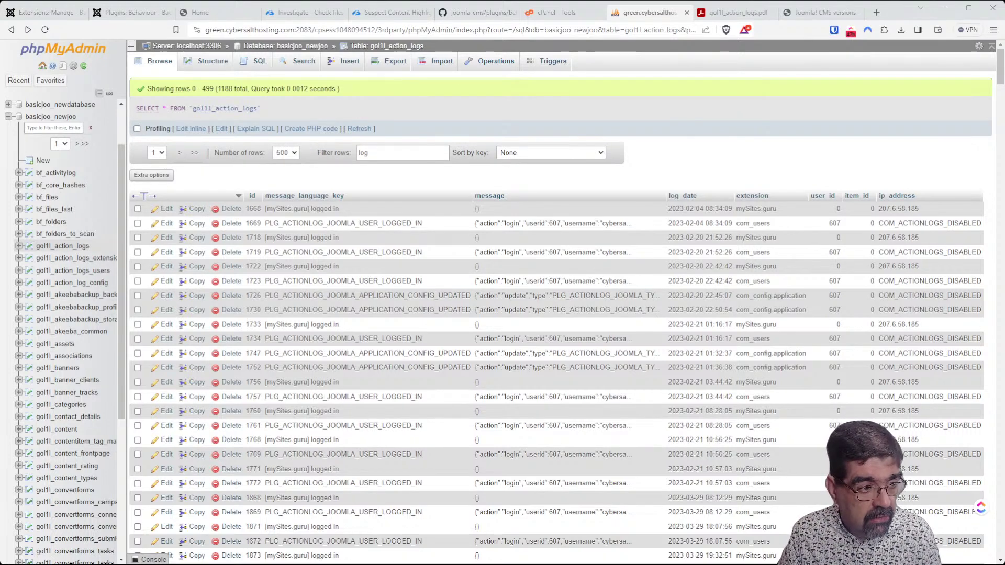
key("alt+Tab")
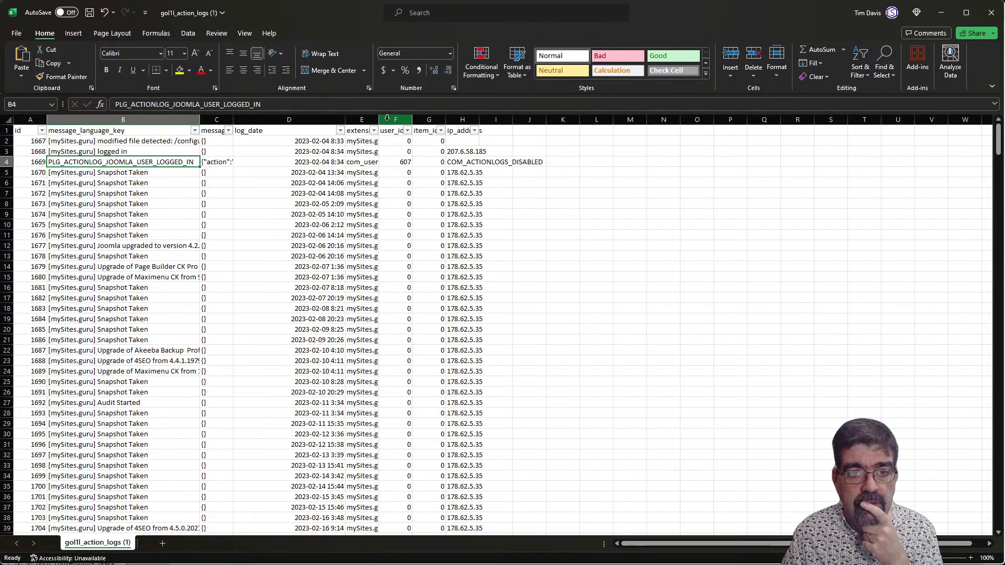
Widen the extension and message columns and sort the sheet by message.
left_click_drag(378, 120, 462, 124)
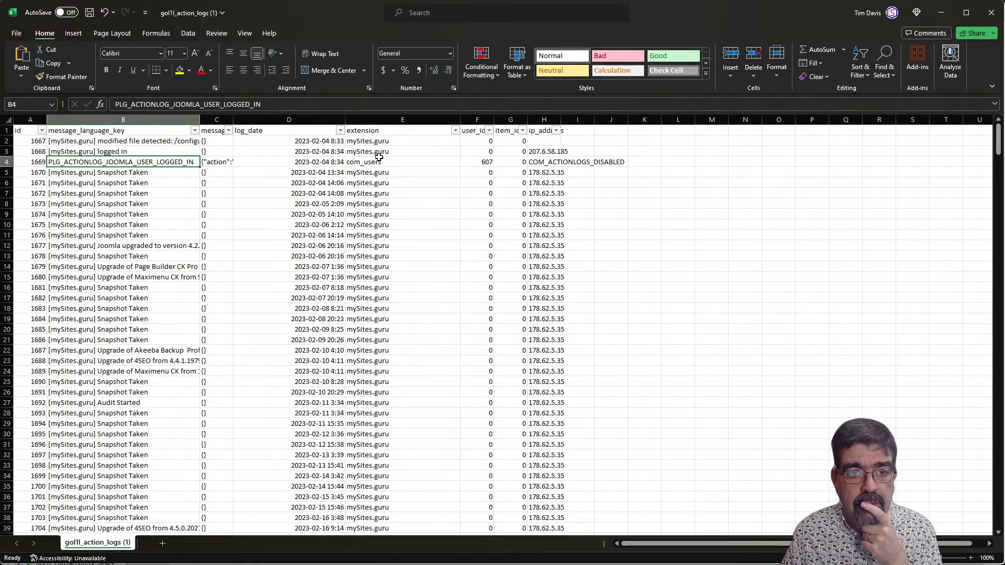
left_click_drag(233, 120, 424, 120)
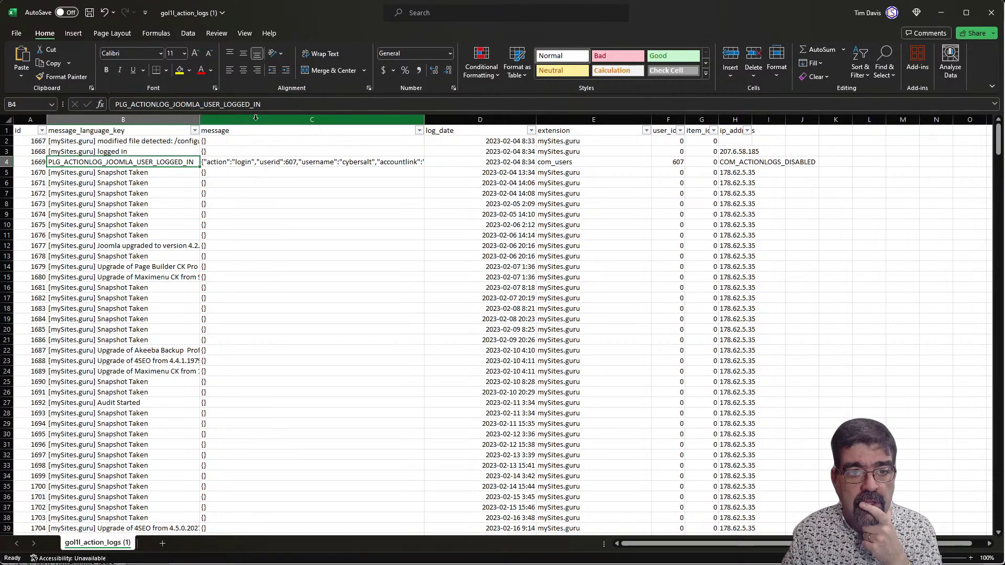
left_click(297, 115)
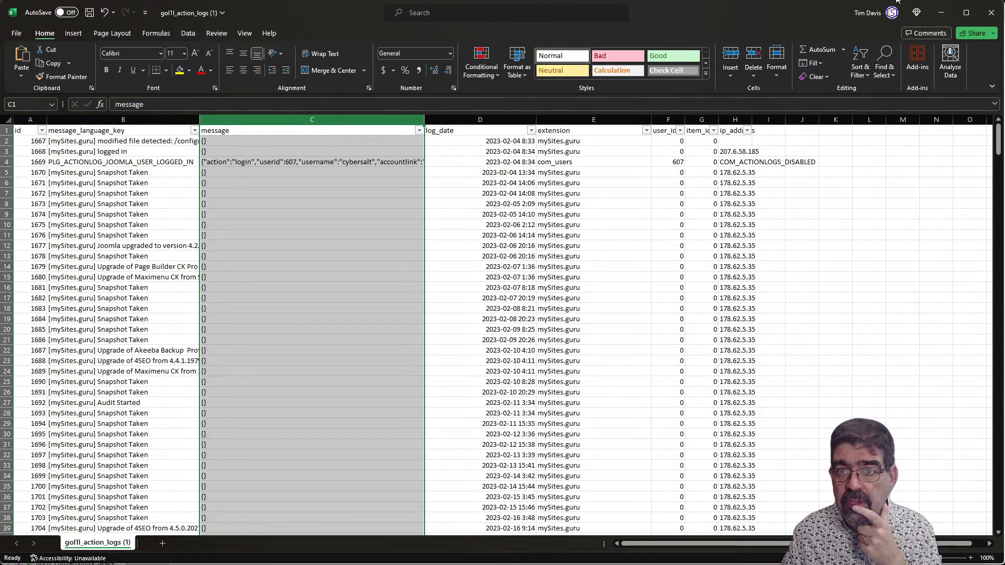
left_click(867, 72)
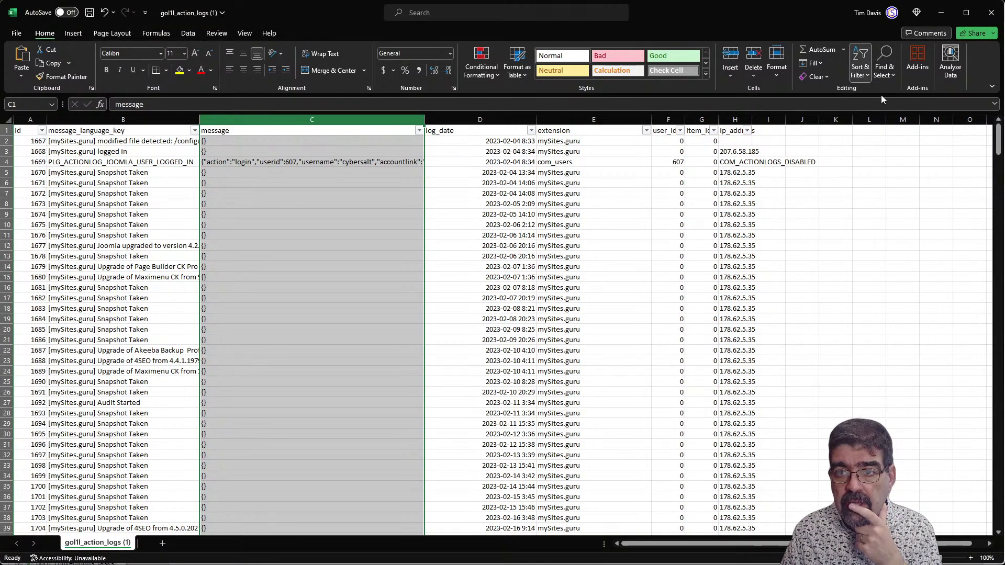
left_click(878, 90)
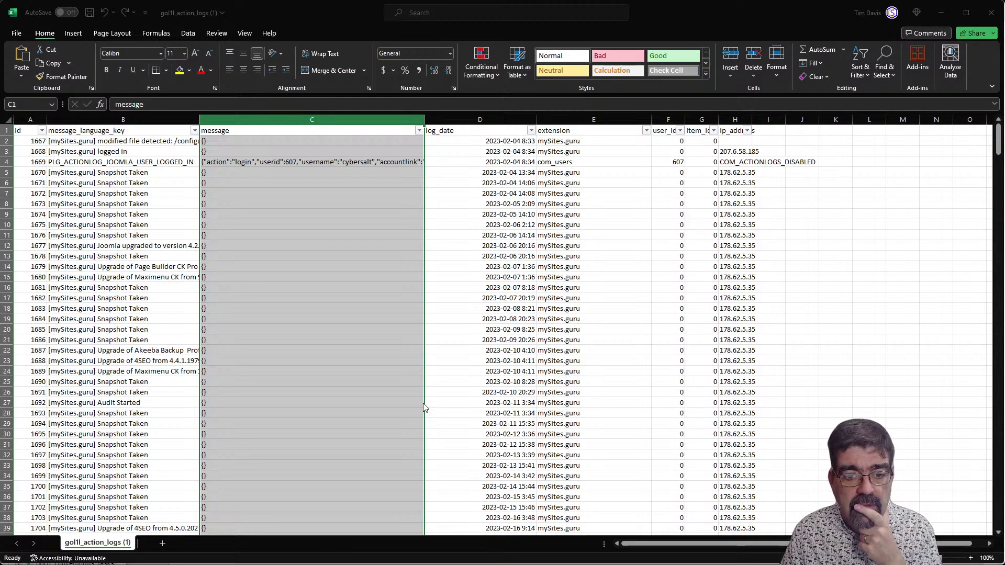
key("Return")
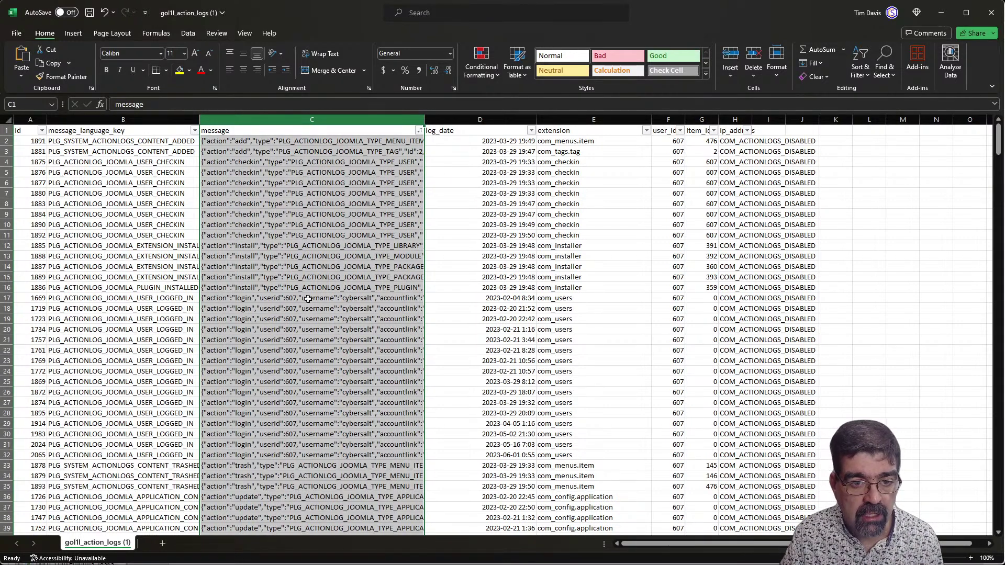
Delete log rows 2 to 16, then return to the browser.
left_click(229, 287)
left_click_drag(6, 288, 6, 140)
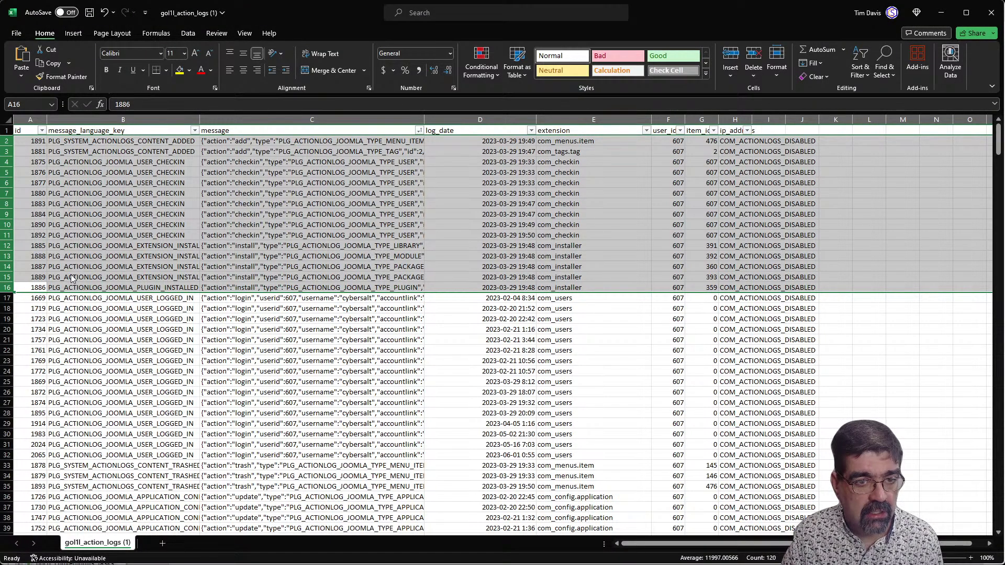
key("ctrl+minus")
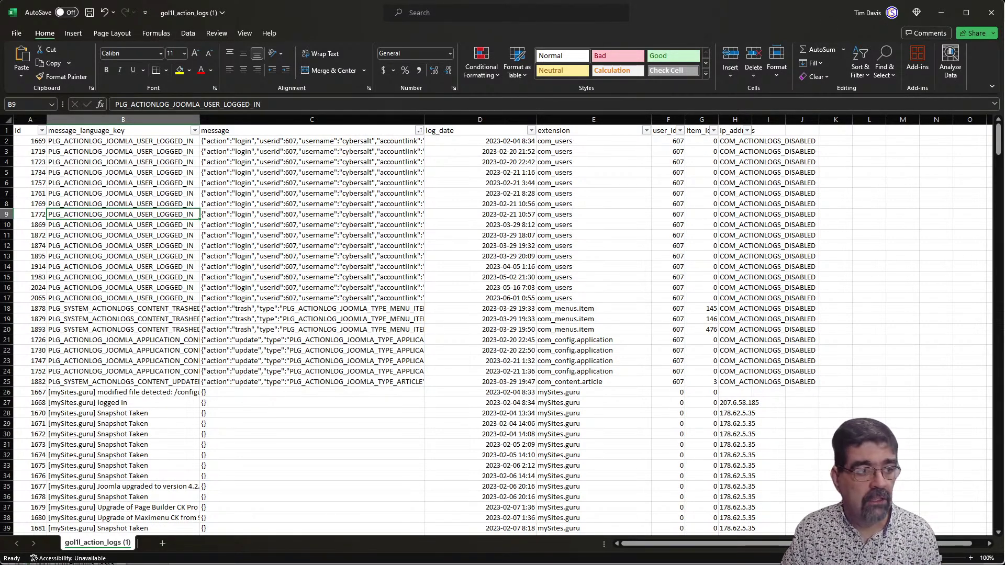
key("alt+Tab")
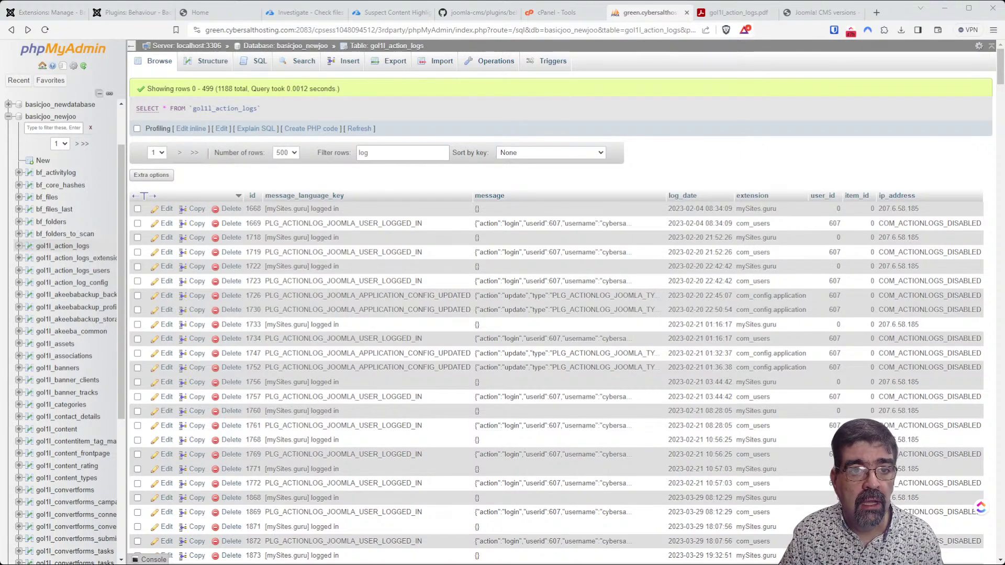
Open Users > User Actions Log in Joomla Administrator.
left_click(26, 17)
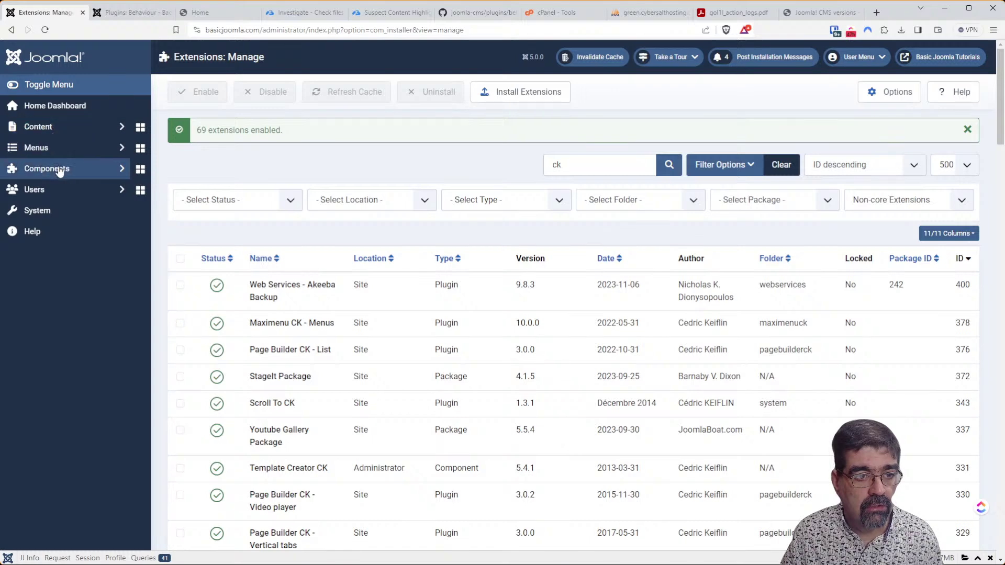
left_click(62, 189)
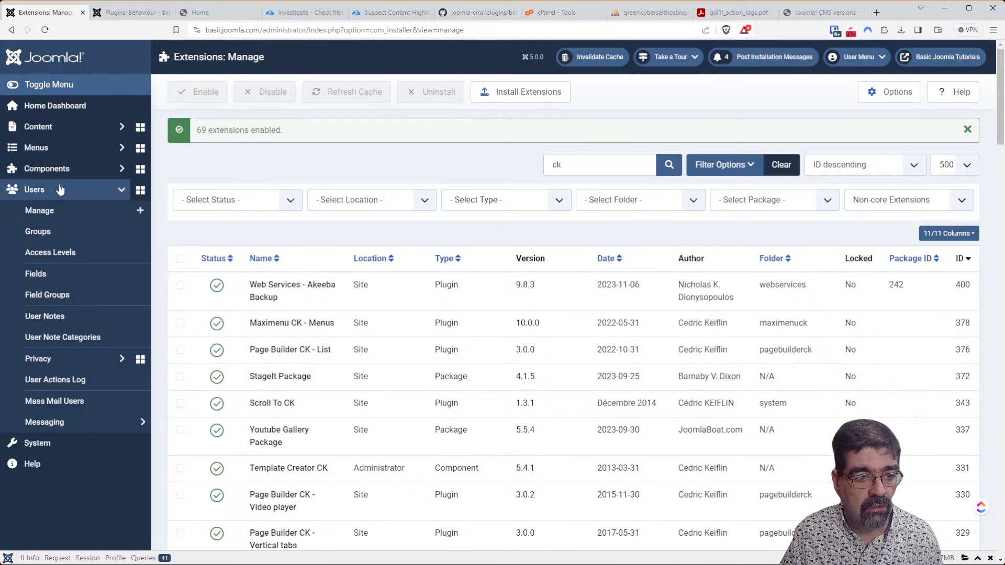
left_click(78, 388)
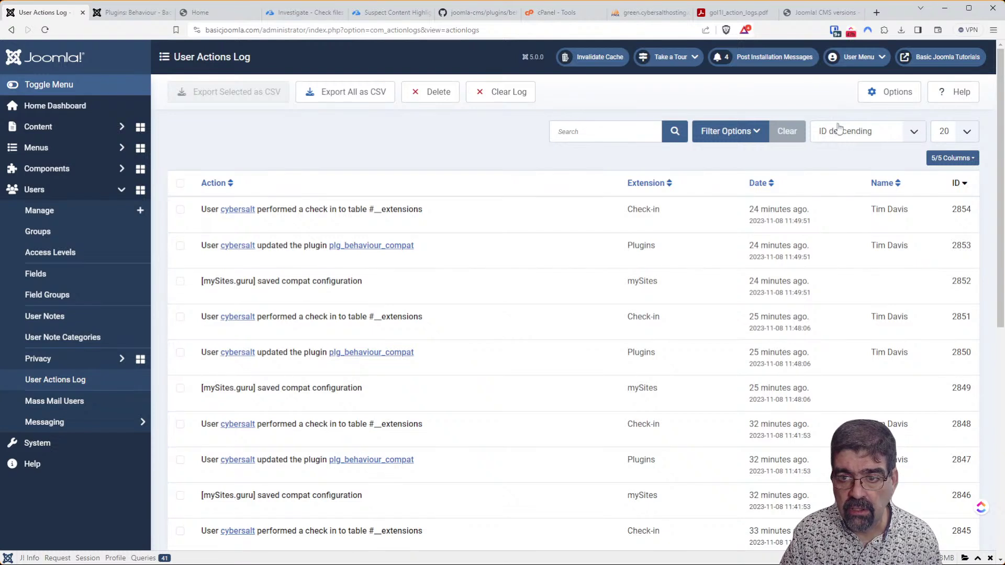
Check the log Options without saving, then page to the oldest entries and back to the newest.
left_click(888, 102)
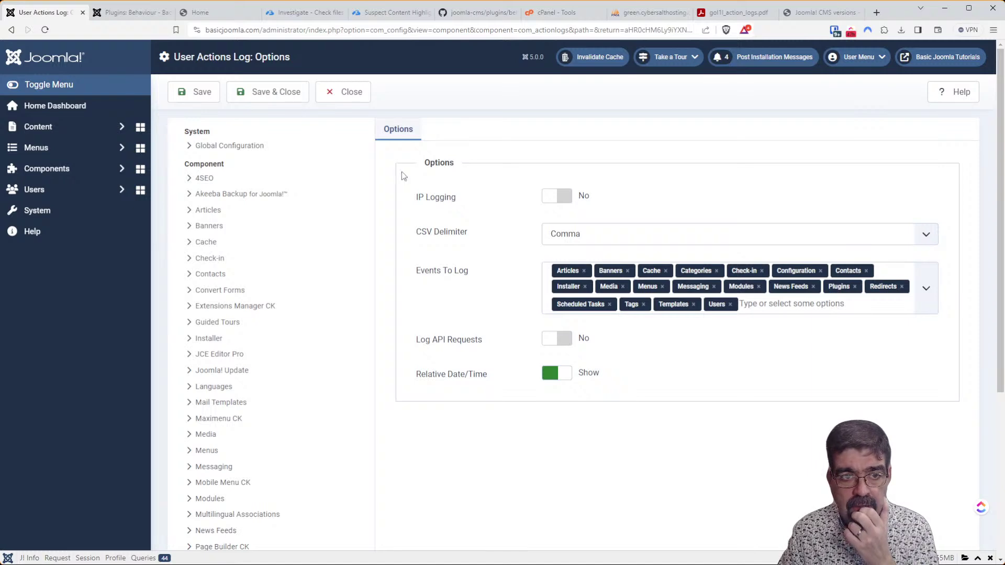
left_click(349, 92)
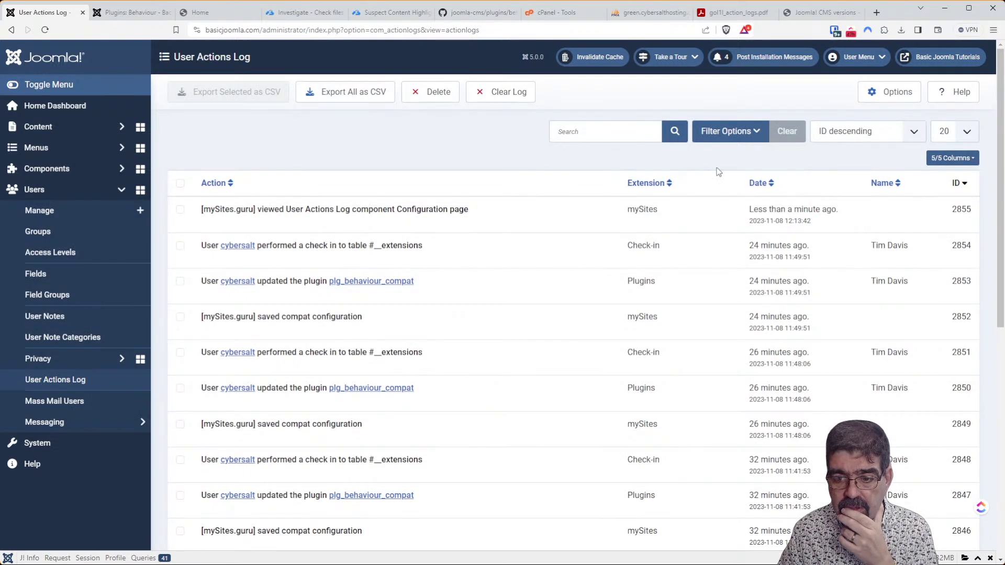
scroll(752, 247, "down", 10)
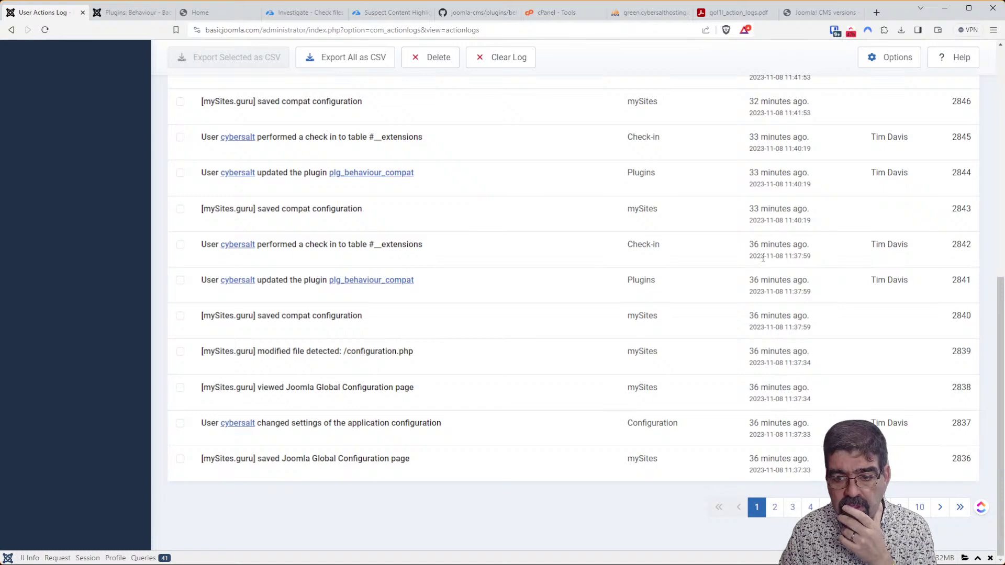
left_click(960, 508)
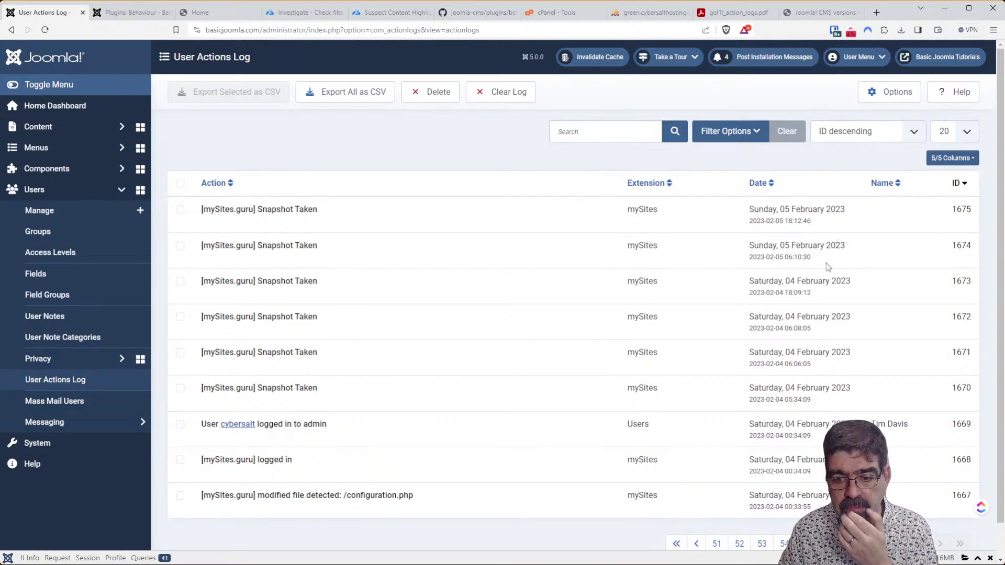
left_click(676, 544)
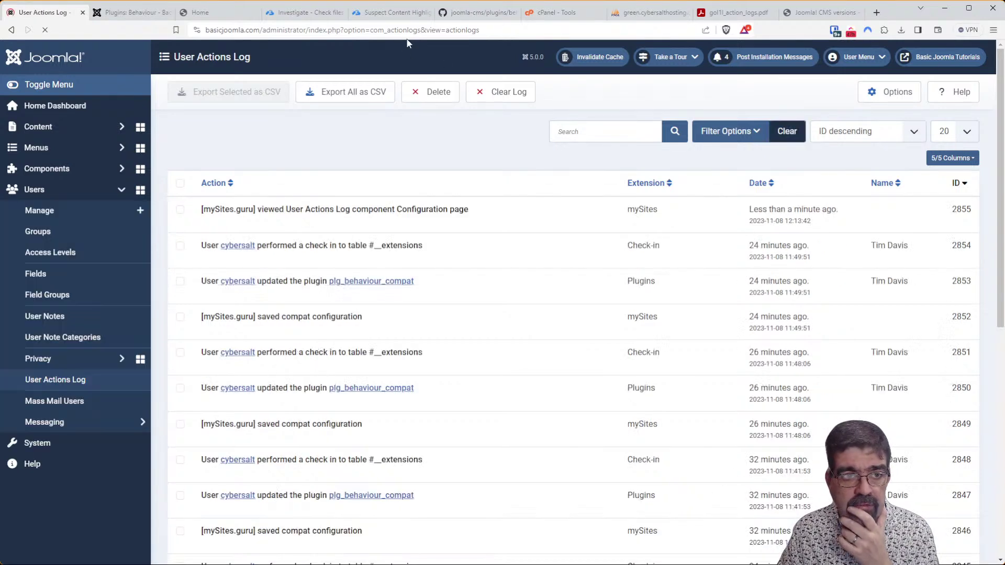
left_click(291, 12)
Open Manage Site for Basic Joomla Tutorials and review its Quick Snapshot results.
left_click_drag(1000, 446, 1000, 56)
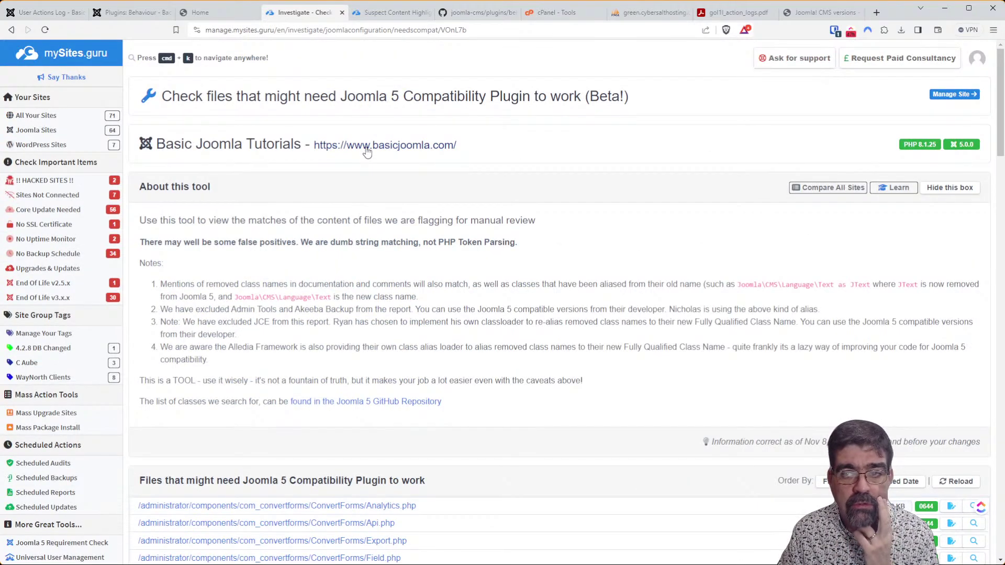
left_click(952, 94)
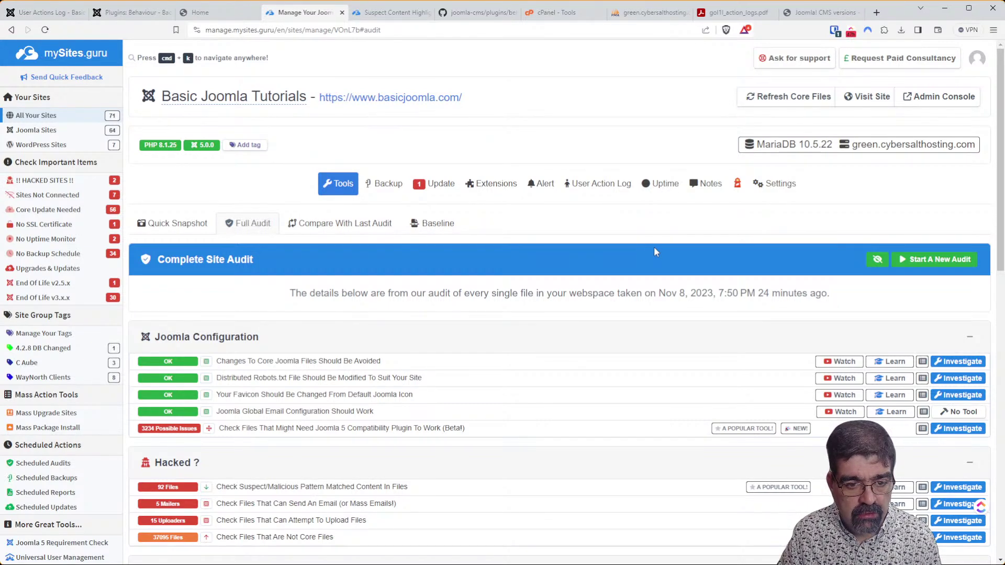
left_click(186, 221)
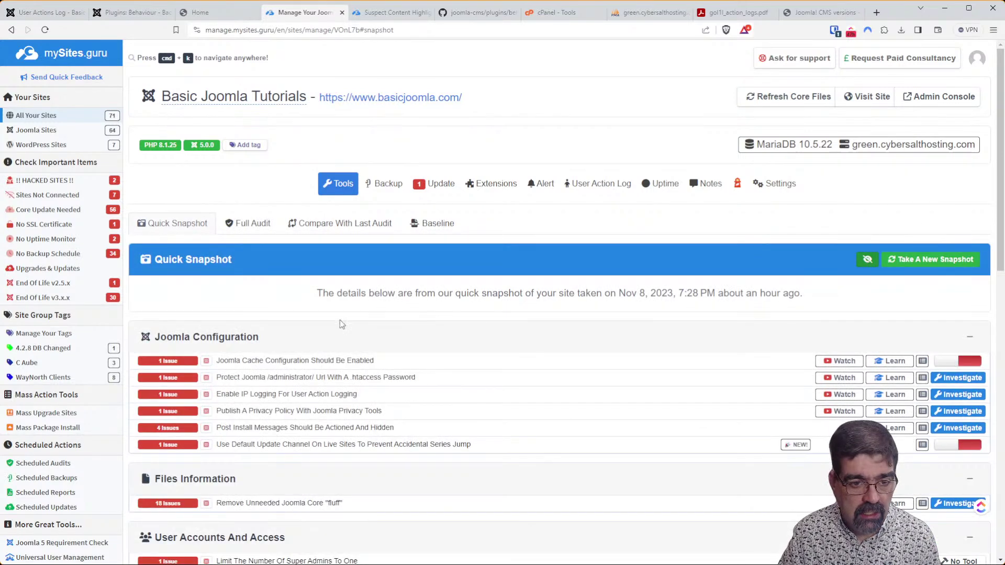
scroll(328, 362, "down", 3)
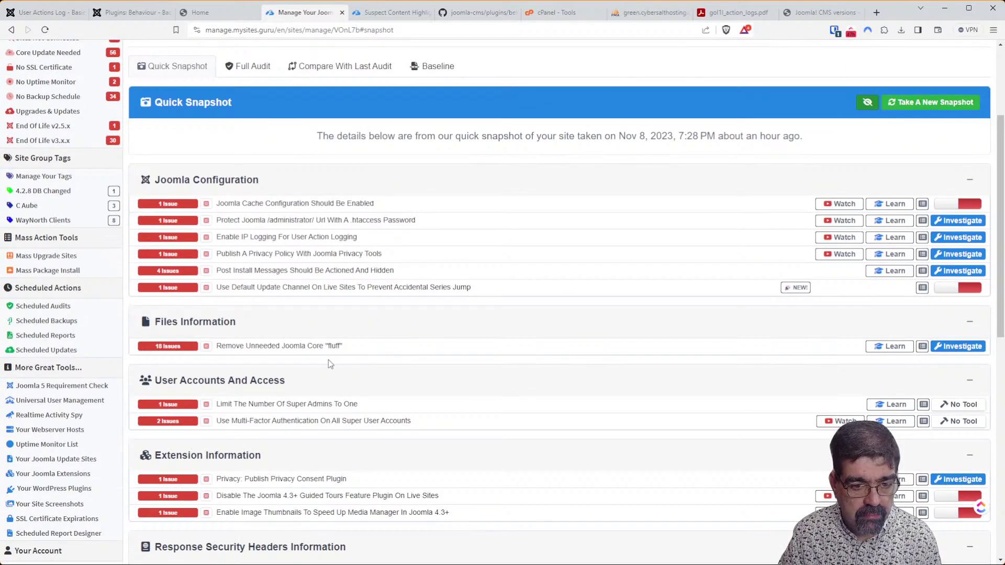
scroll(328, 360, "down", 3)
scroll(331, 355, "up", 4)
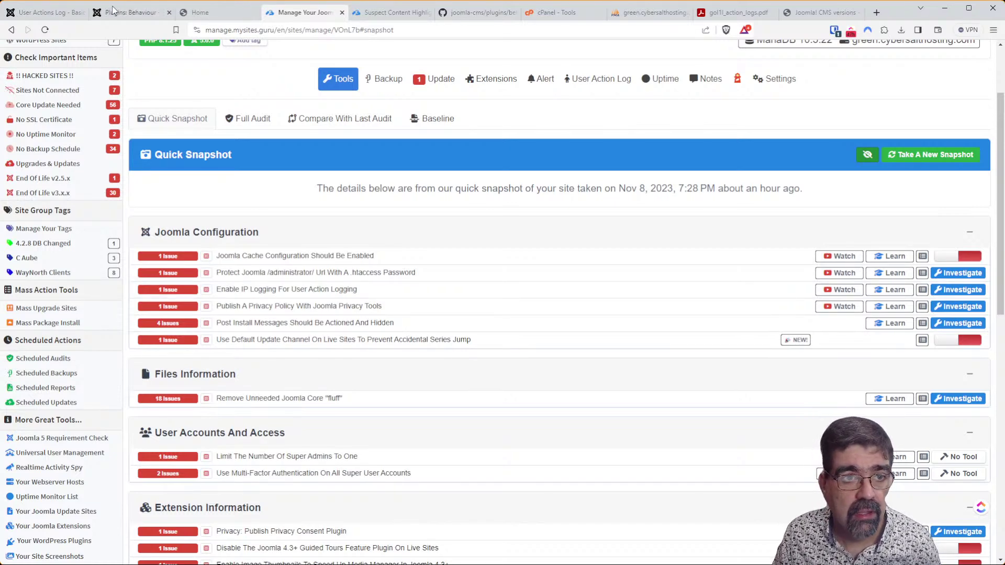
Show 500 User Actions Log entries per page and reveal the extension, date and user filters.
left_click(56, 14)
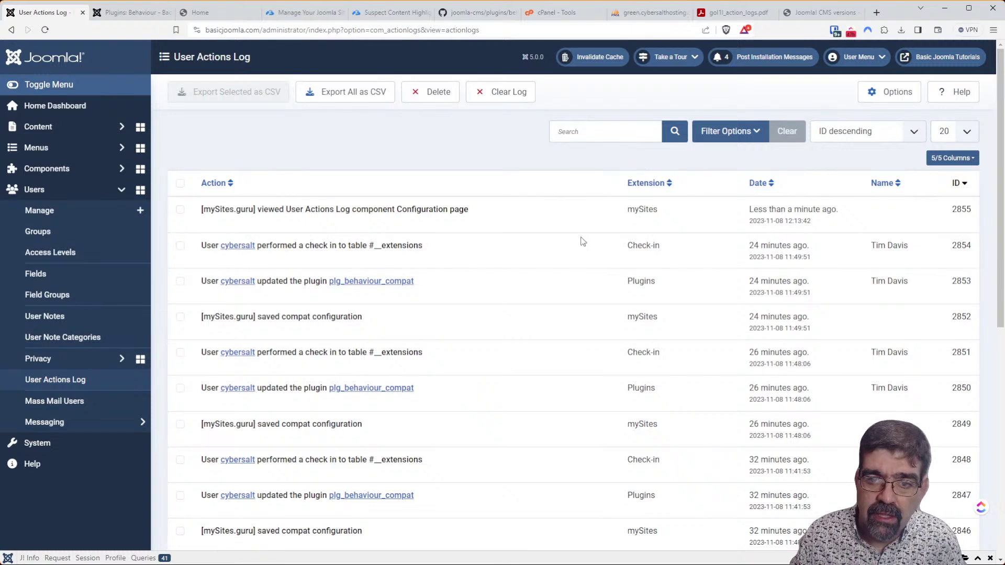
left_click(969, 141)
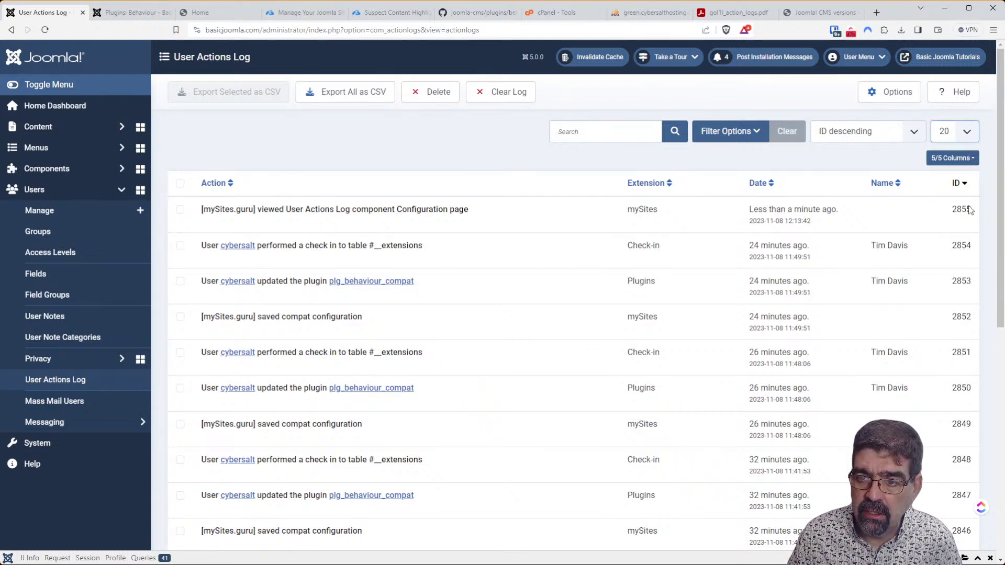
left_click(962, 242)
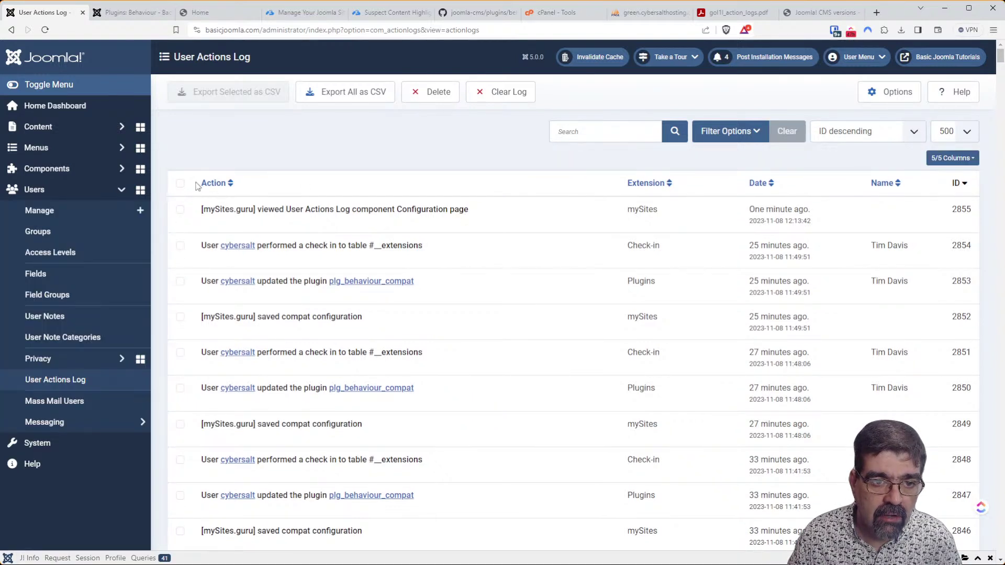
left_click(727, 132)
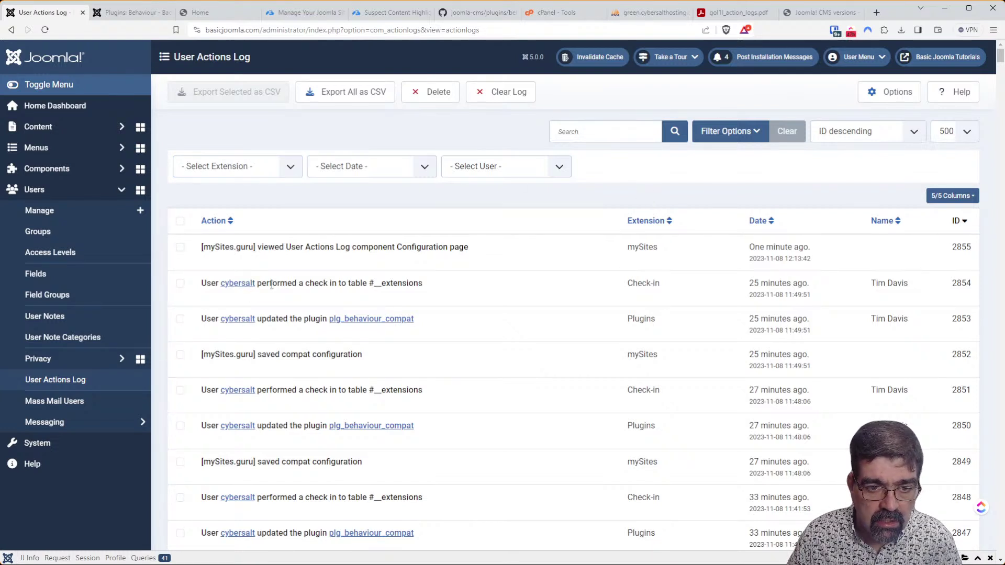
Search the User Actions Log for 'log'.
scroll(453, 298, "down", 6)
scroll(454, 299, "down", 5)
scroll(465, 285, "up", 8)
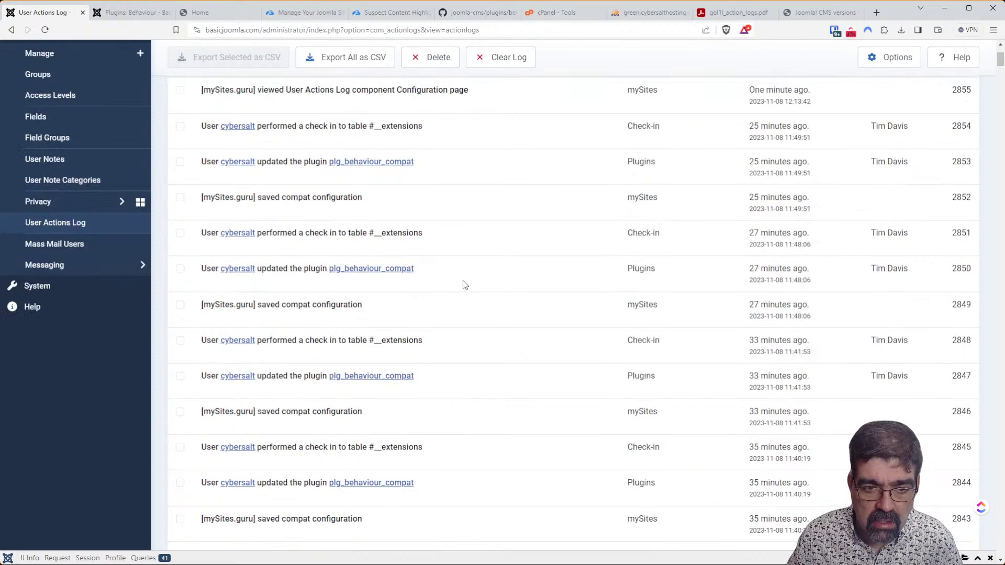
scroll(465, 284, "up", 3)
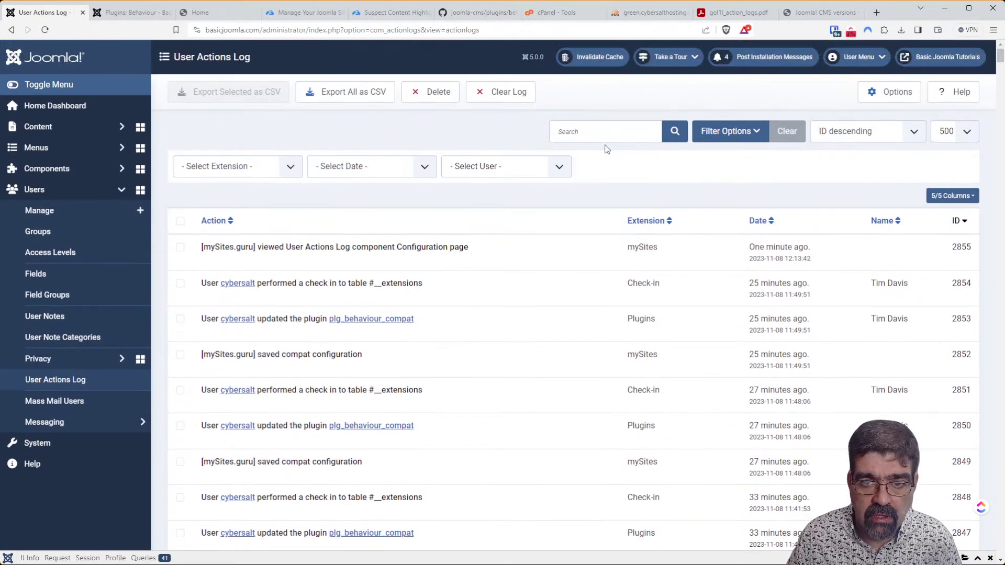
left_click(608, 130)
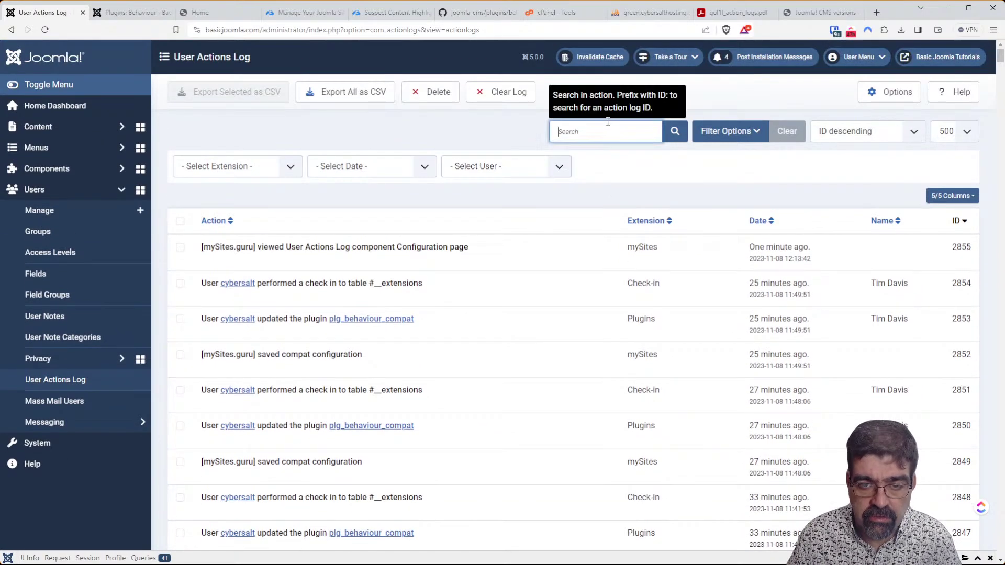
type("log")
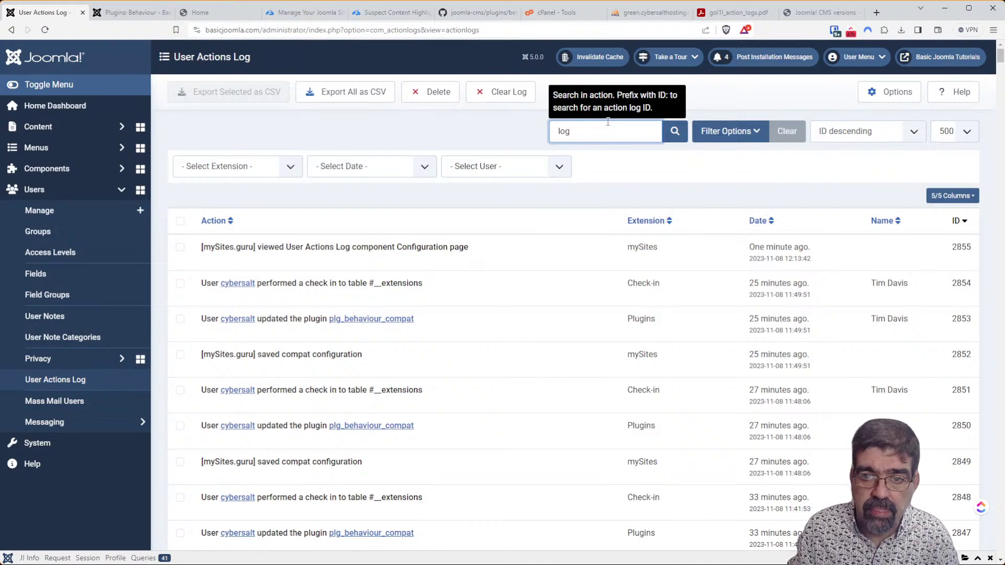
key("Return")
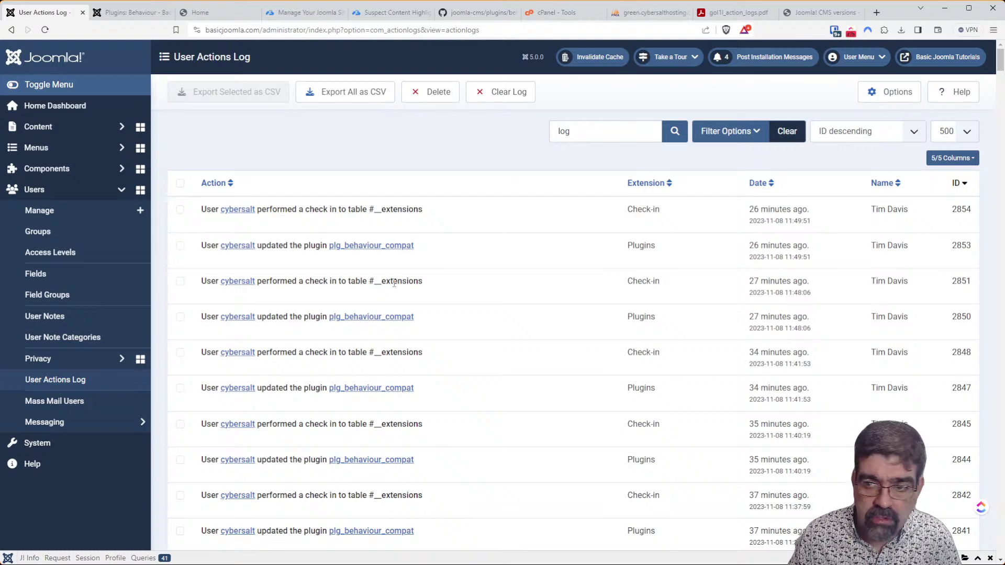
Refine the search to 'logged', then delete the search term.
scroll(393, 283, "down", 5)
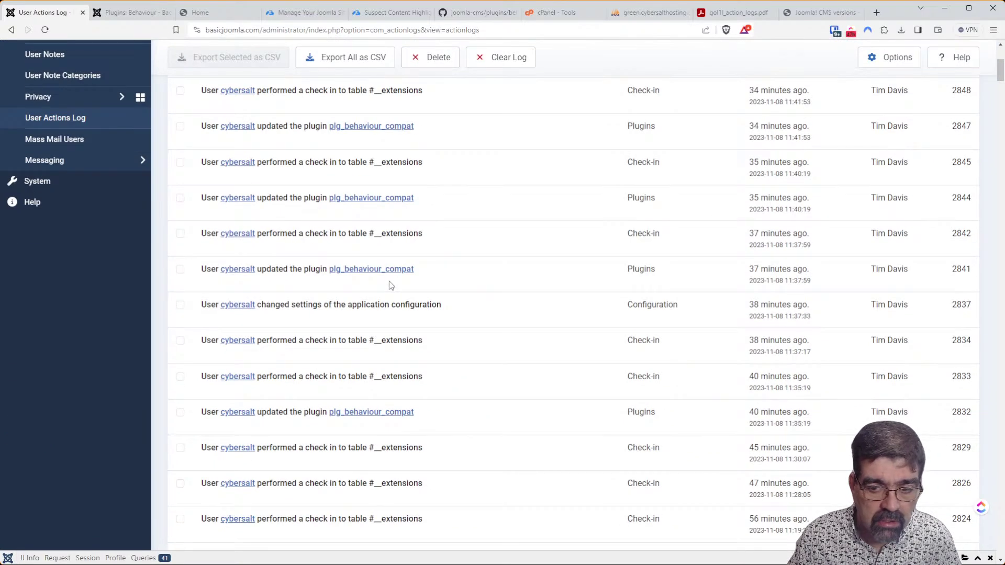
scroll(389, 285, "down", 5)
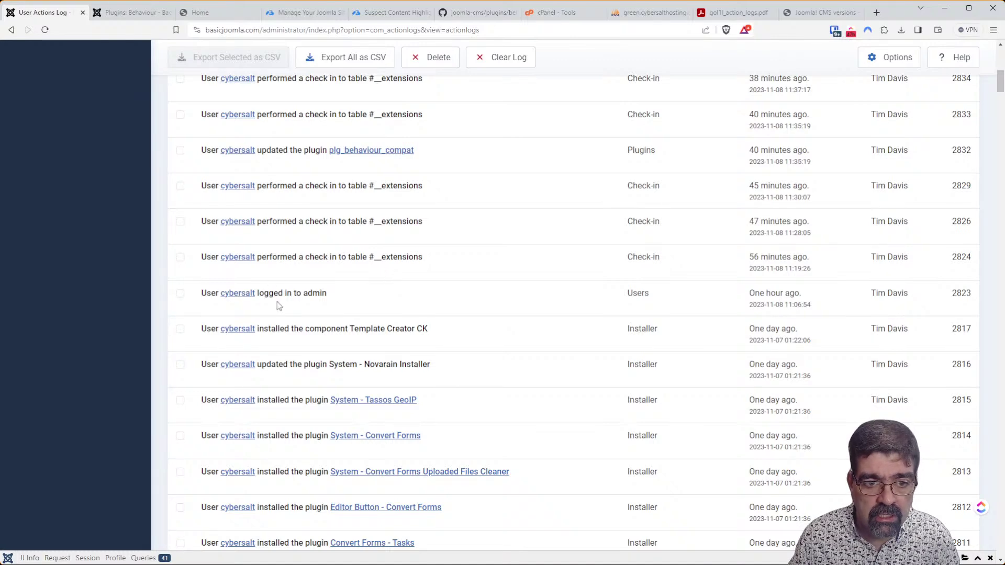
scroll(537, 241, "up", 11)
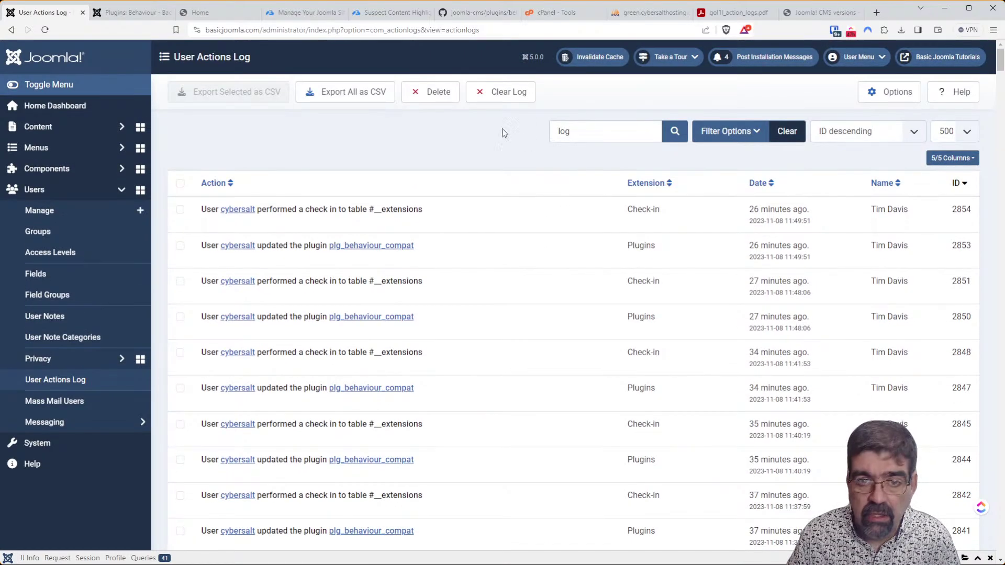
left_click(585, 130)
type("ged")
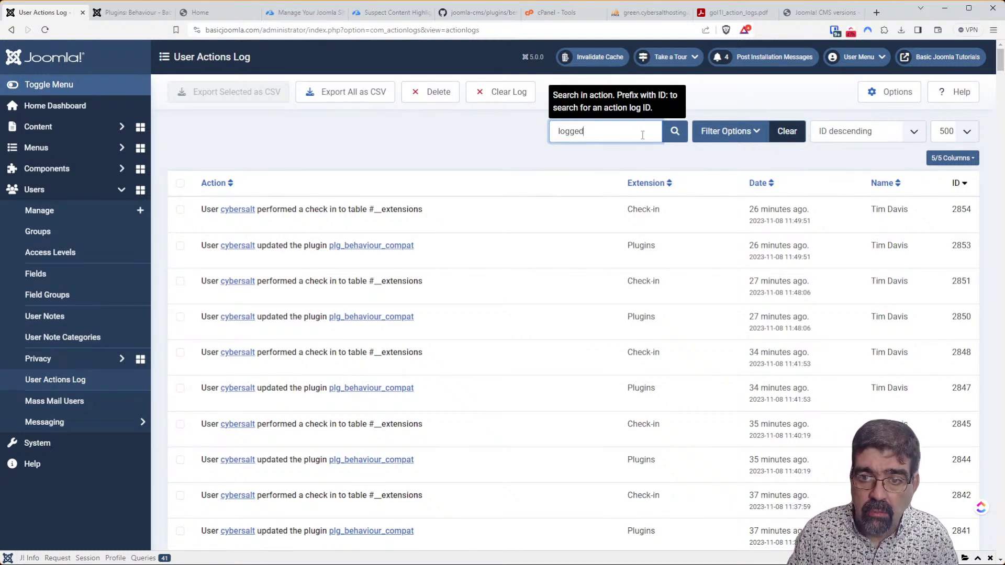
left_click(675, 131)
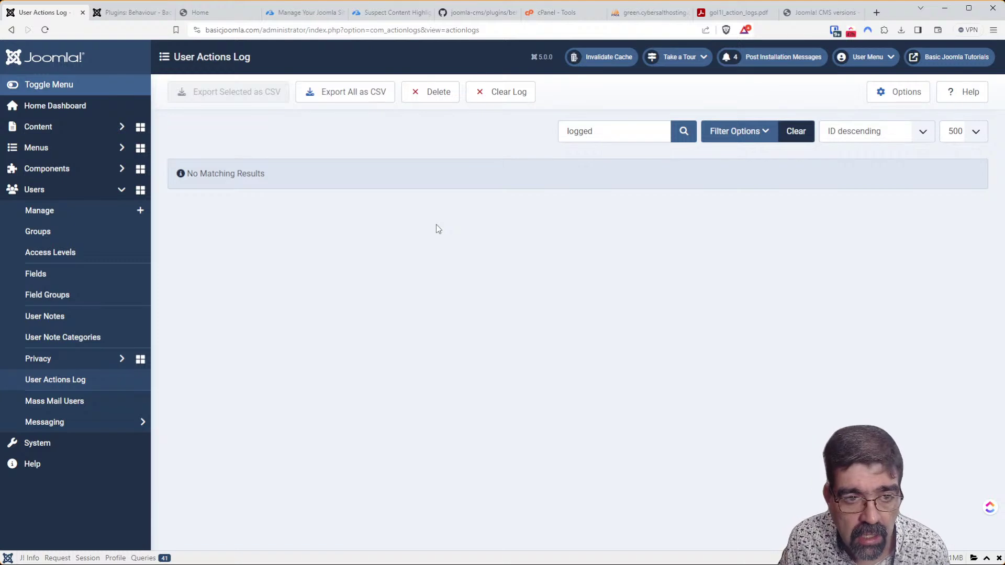
left_click(651, 132)
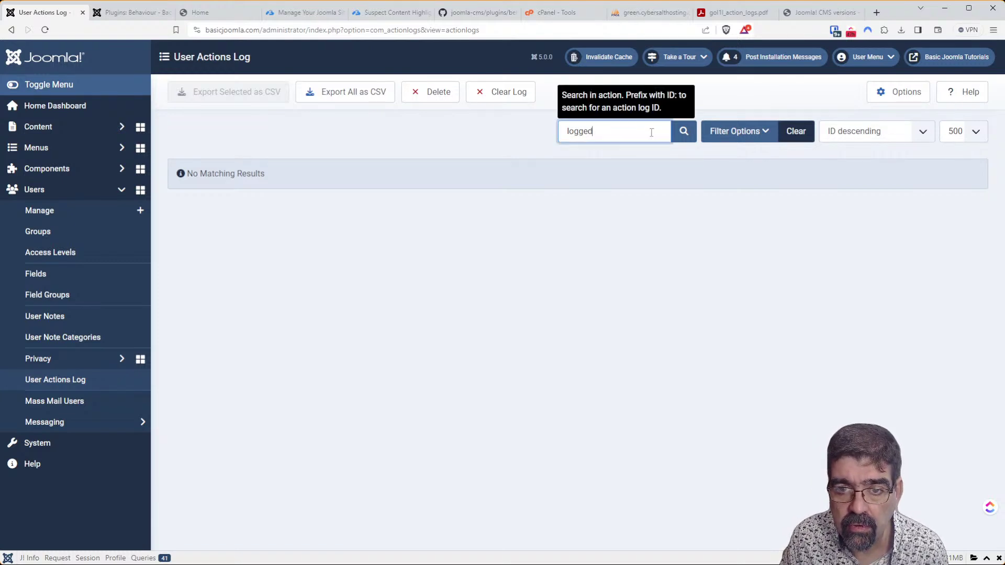
key("BackSpace")
key("BackSpace")
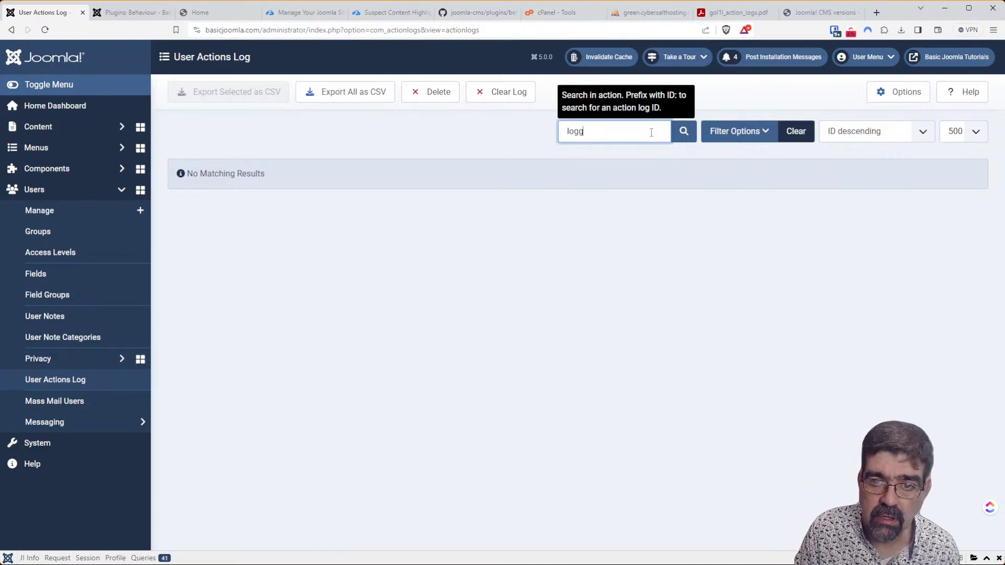
key("BackSpace")
key("BackSpace")
key("BackSpace")
key("BackSpace")
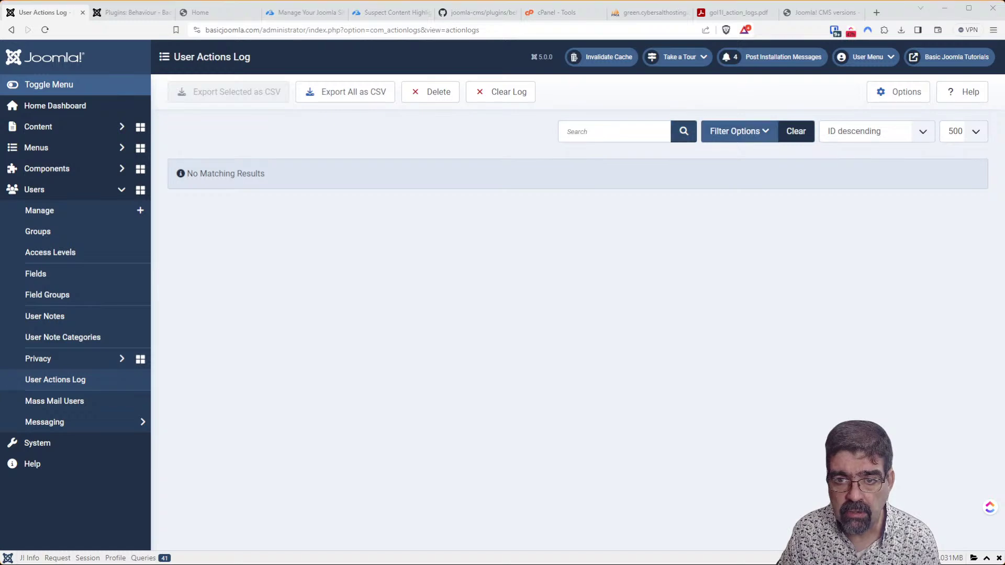
Rerun the empty search to list all entries, find 'logged' on the page, and show filters.
left_click(691, 135)
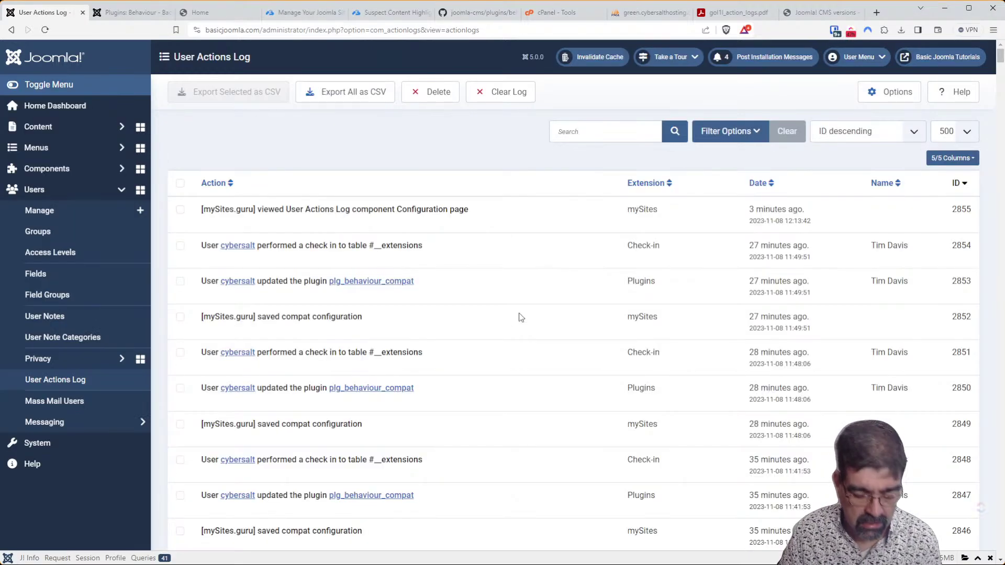
key("ctrl+f")
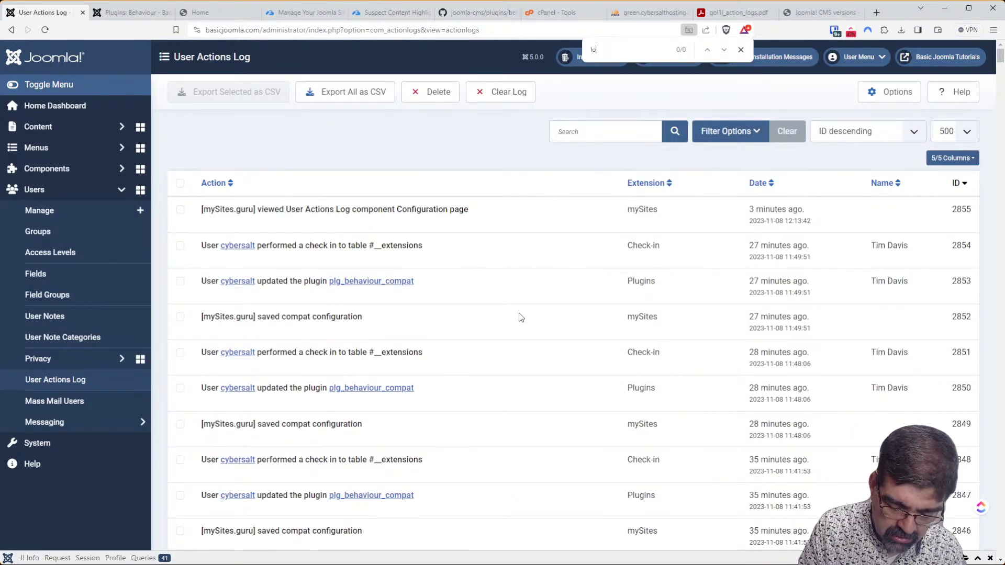
type("logged")
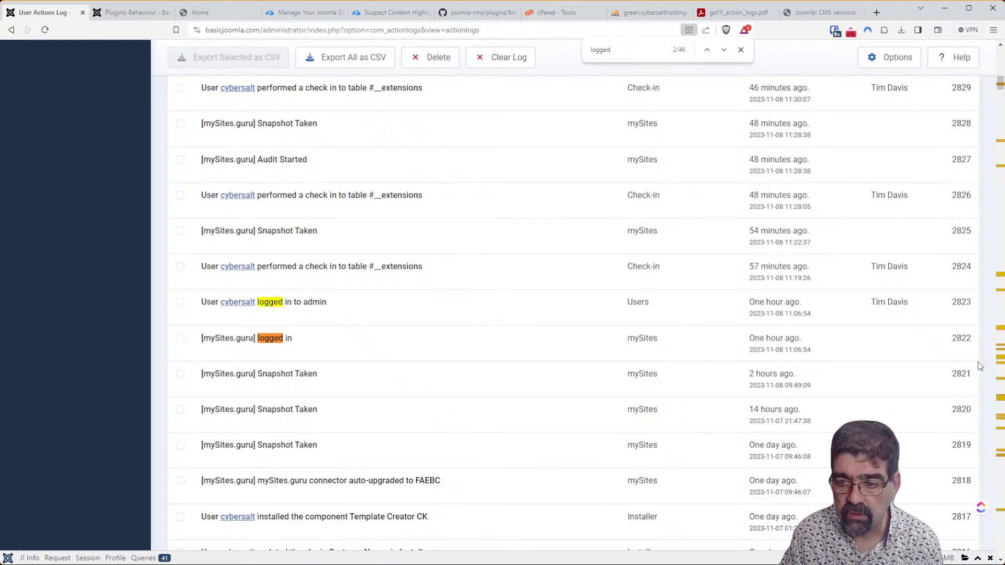
scroll(793, 276, "up", 20)
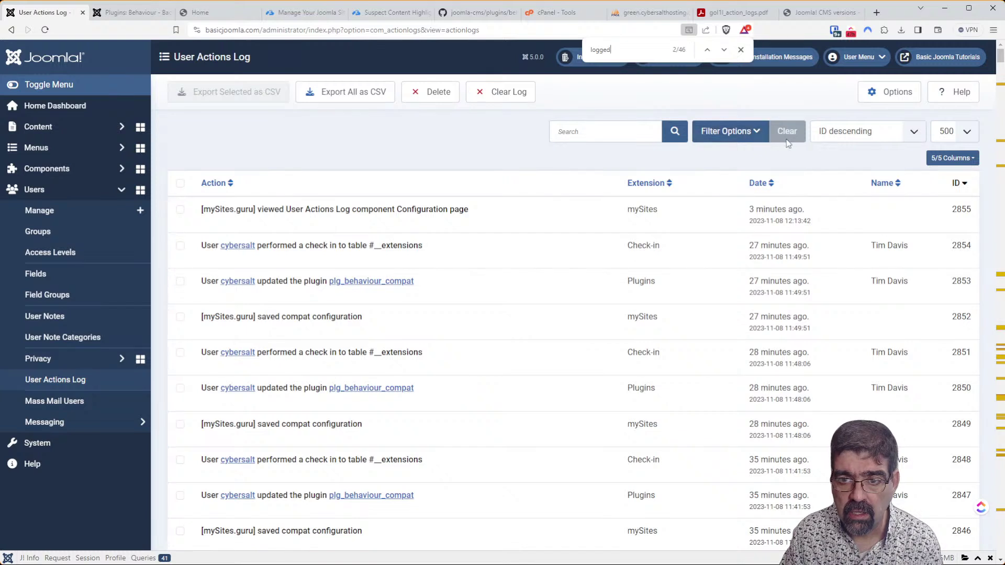
left_click(764, 140)
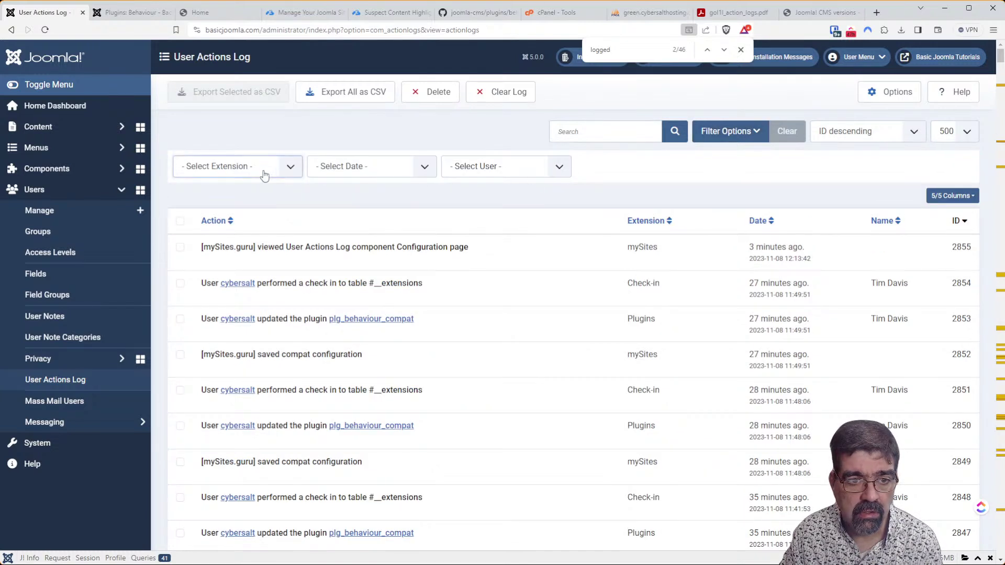
Filter the action log to Users extension entries, select them all, and save them as a CSV export.
left_click(240, 312)
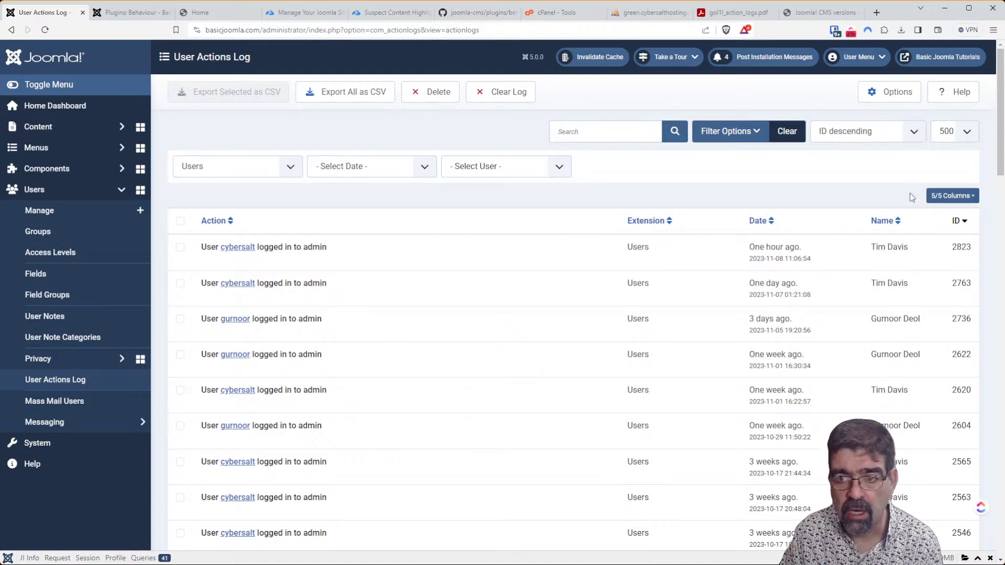
scroll(999, 164, "down", 2)
left_click_drag(999, 164, 974, 111)
left_click(180, 221)
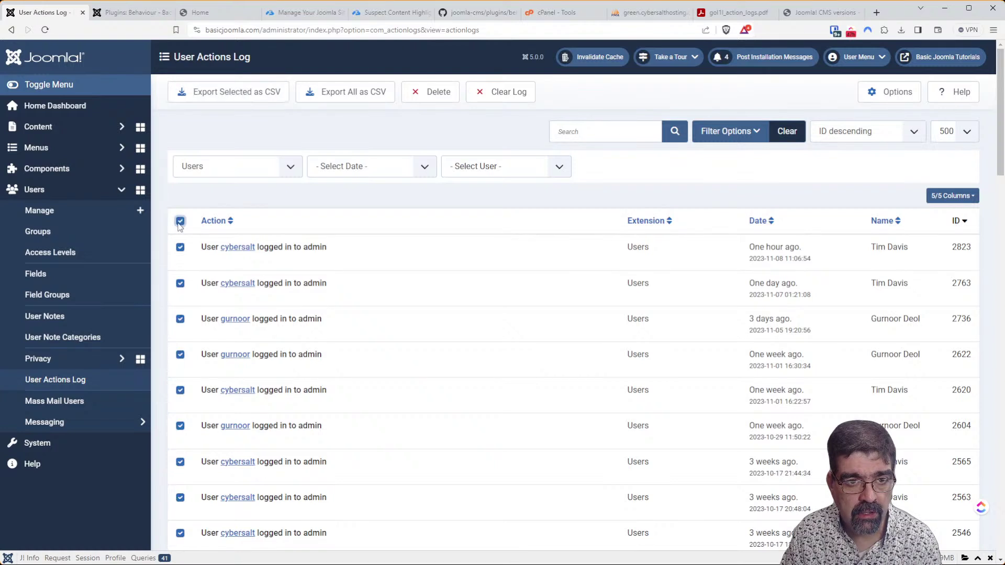
left_click(246, 98)
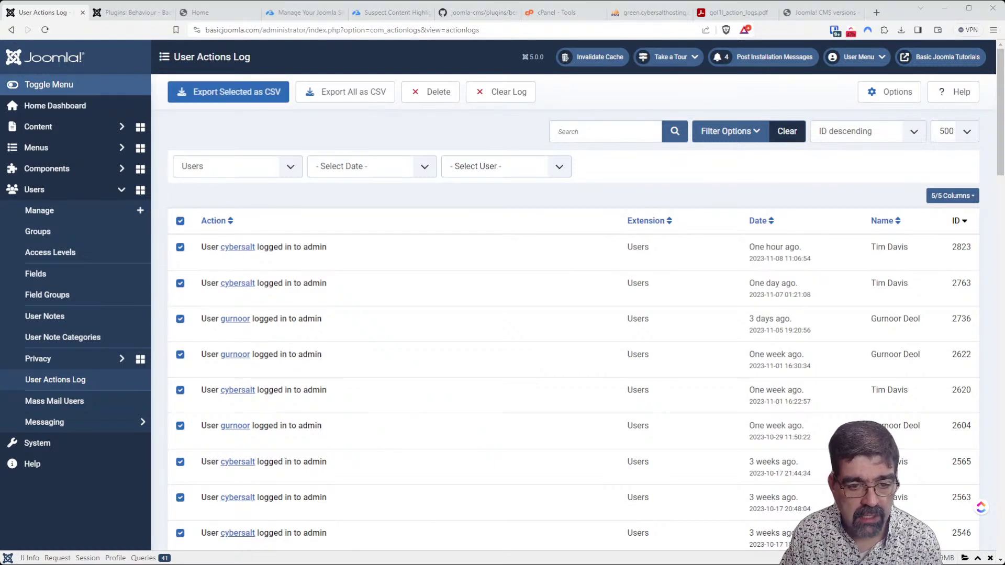
key("Return")
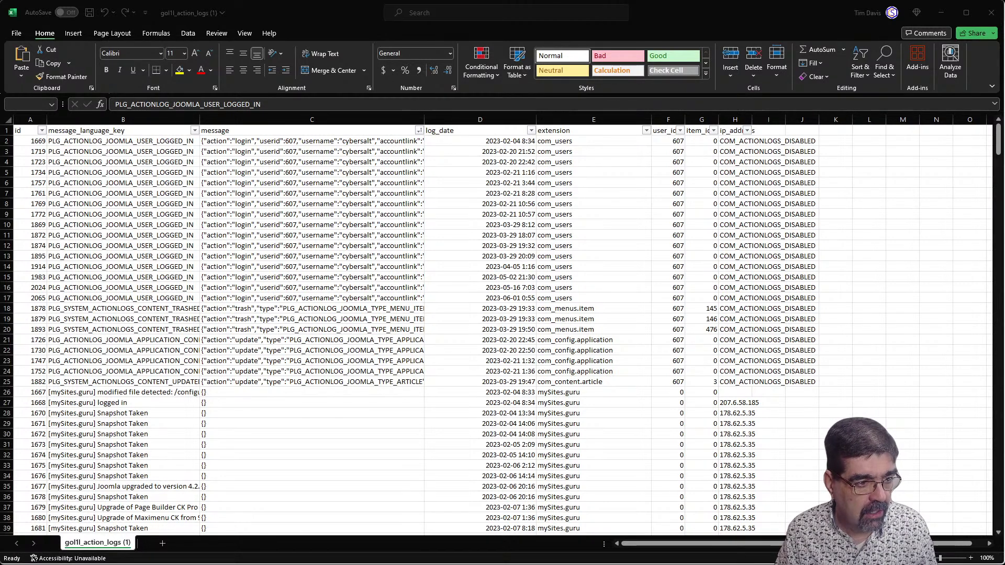
key("alt+Tab")
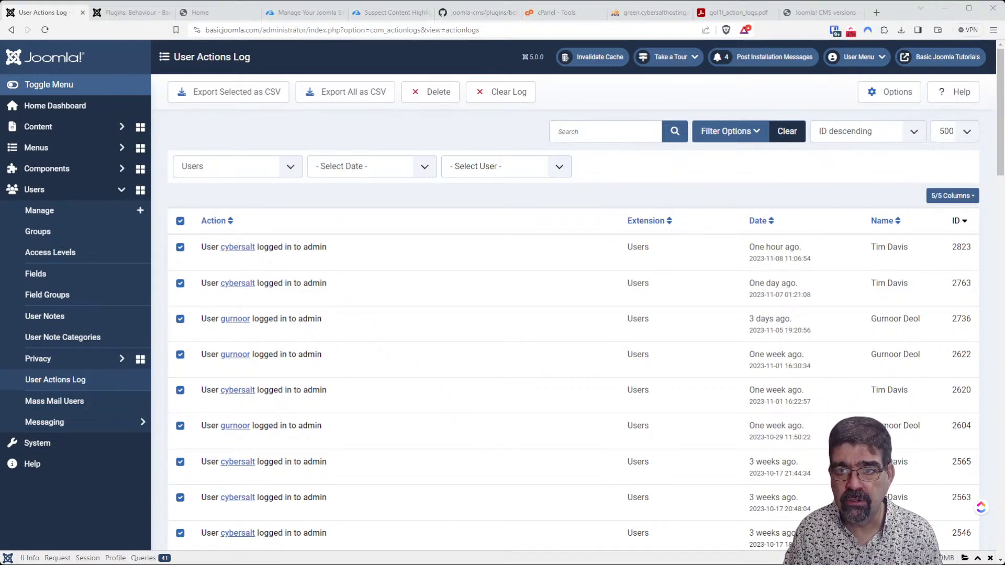
Start a new ClickUp task filed under the MM Episode Ideas list in Basic Joomla.
left_click(888, 13)
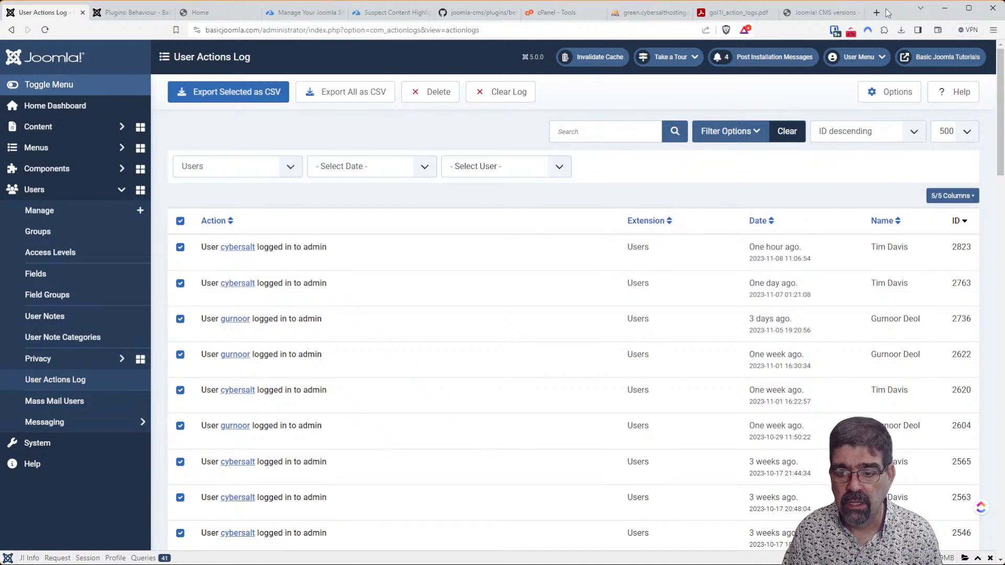
mouse_move(981, 506)
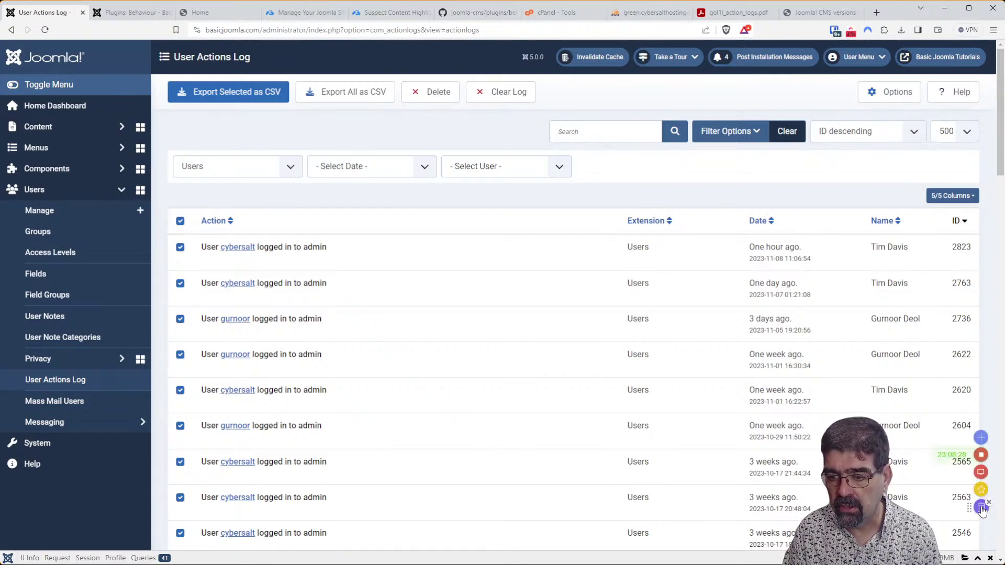
left_click(980, 439)
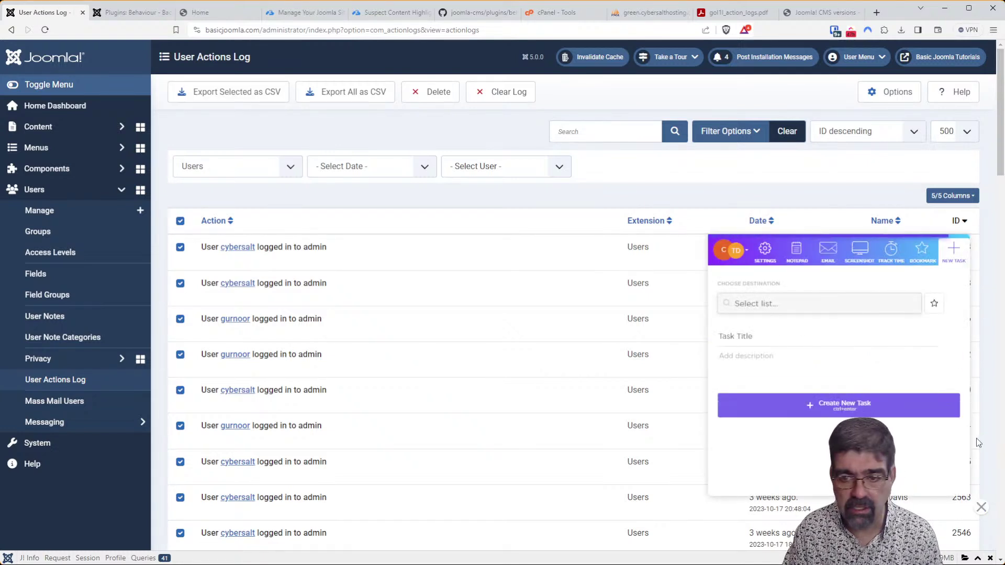
left_click(834, 298)
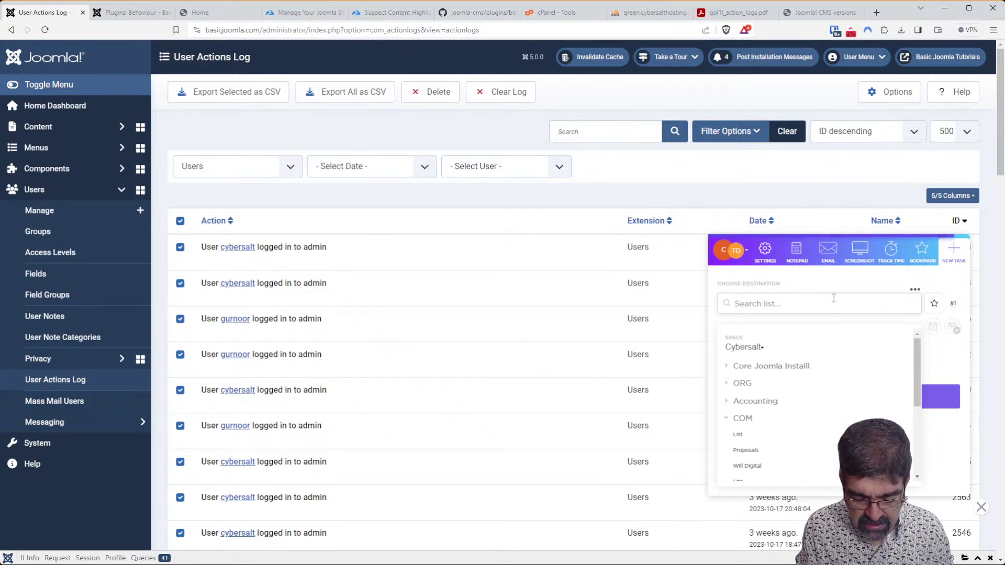
type("mm")
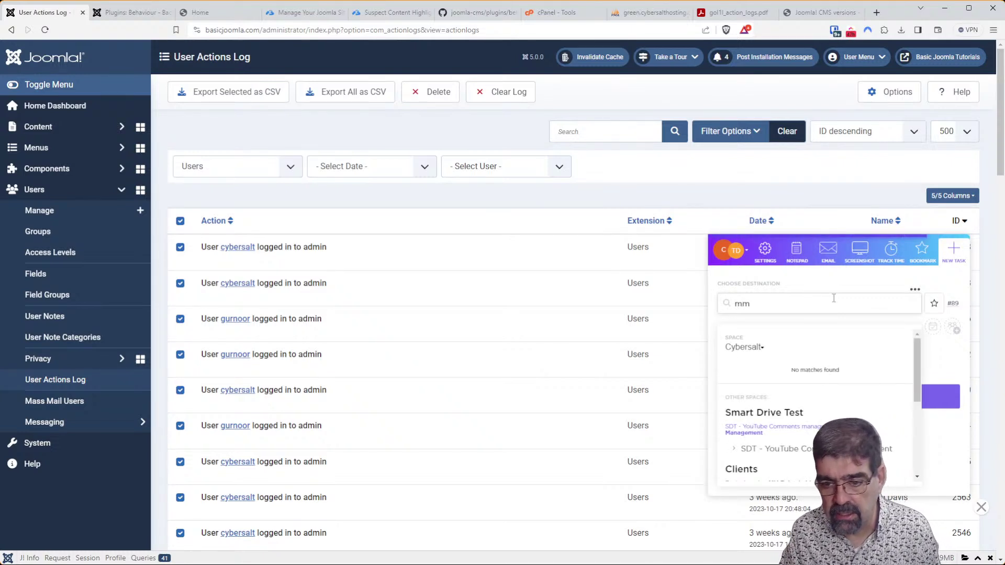
key("ctrl+a")
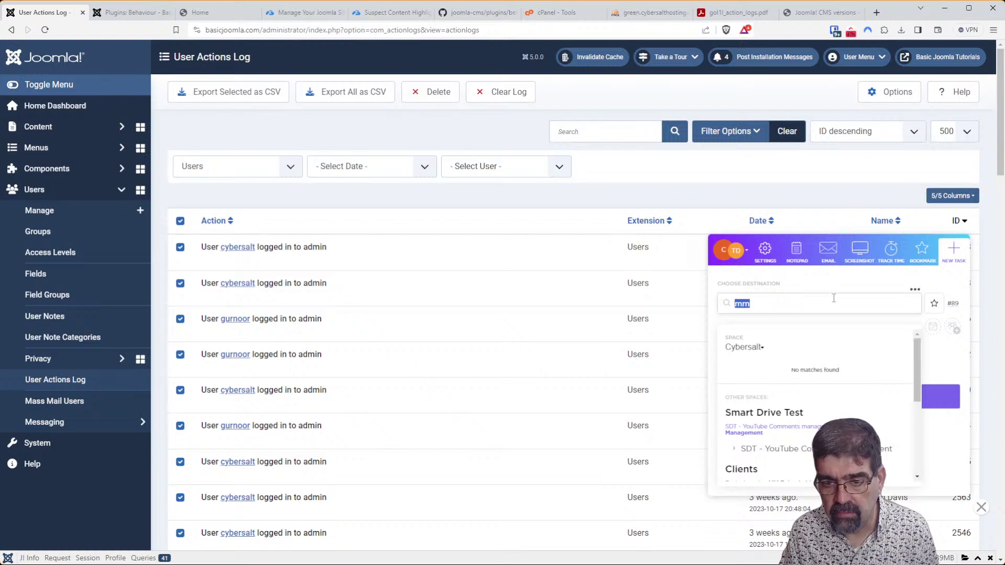
type("bas")
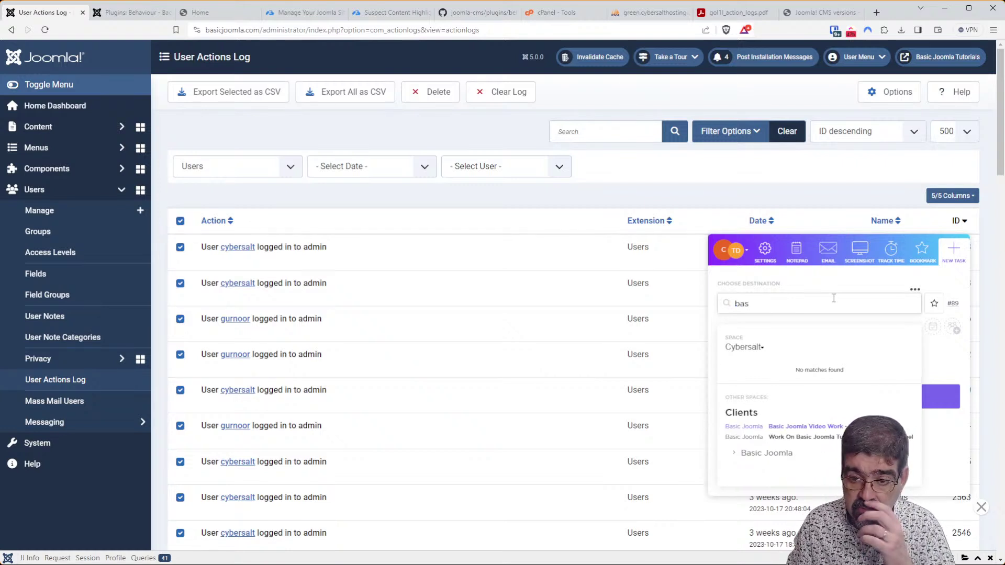
type("ic")
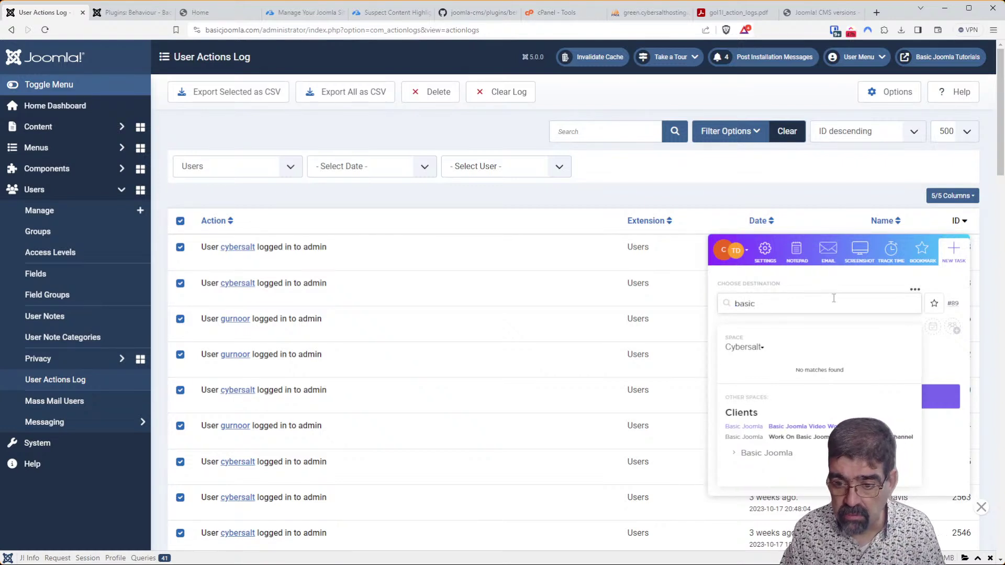
scroll(840, 391, "down", 1)
left_click(733, 452)
scroll(828, 412, "down", 2)
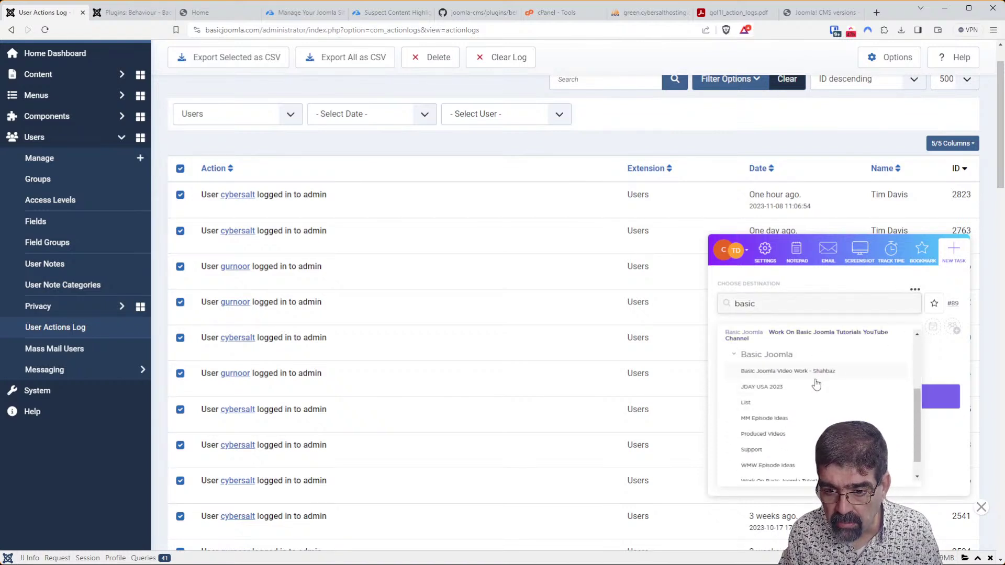
left_click(783, 420)
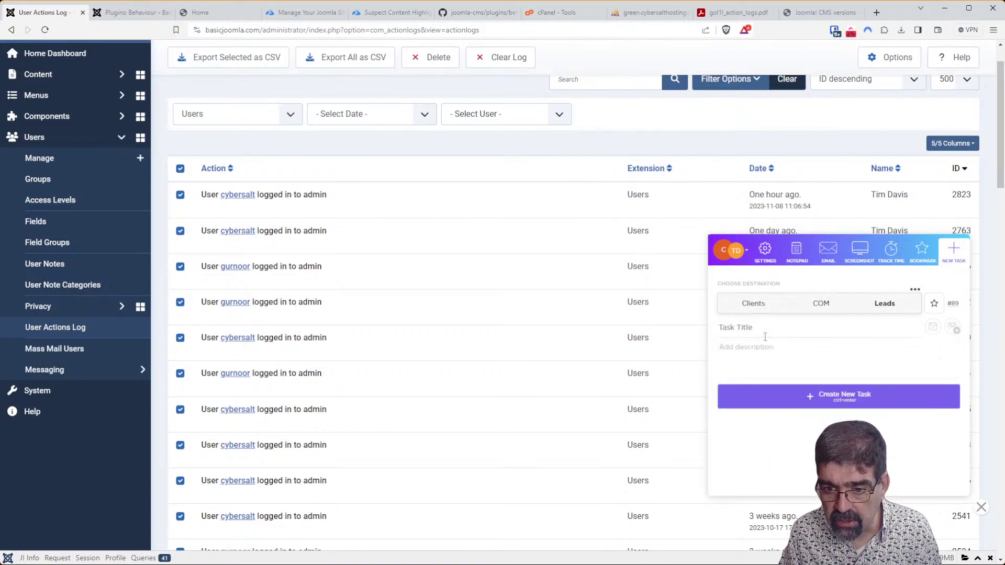
Title the task 'Export user Logs ifrom in Joomla', assign it to yourself, due November 16, and create it.
type("Ex")
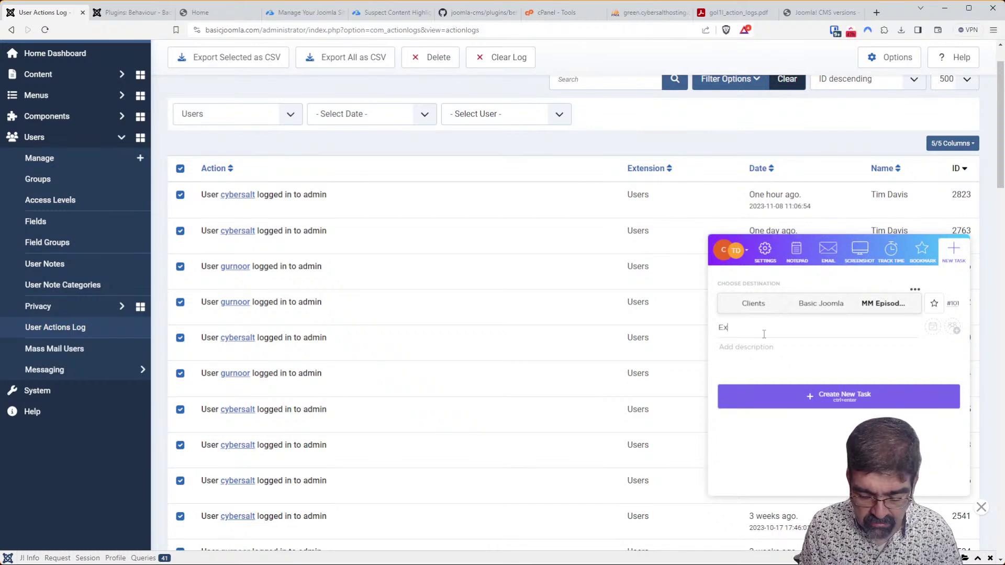
type("port user Logs ")
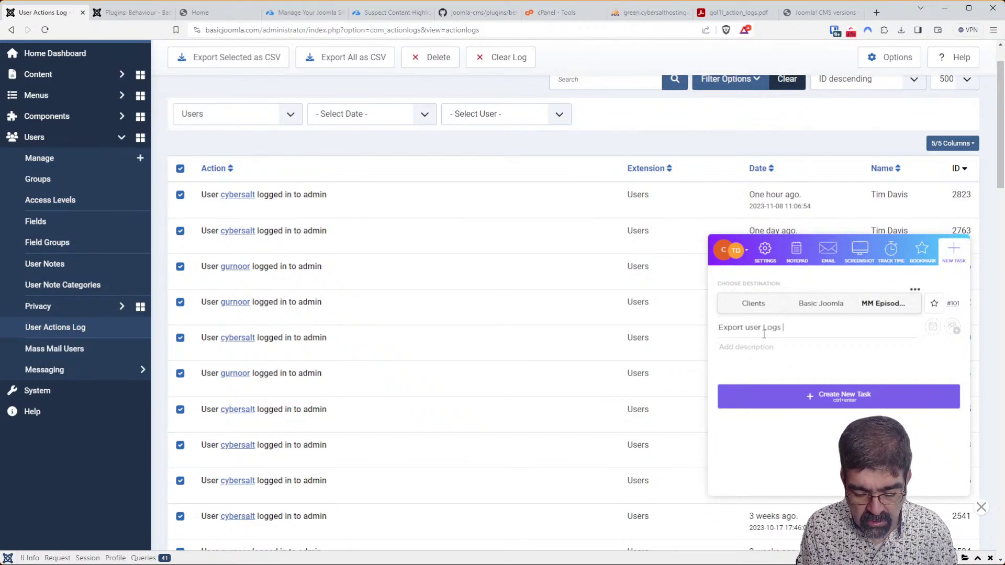
type("ifrom in Joomla")
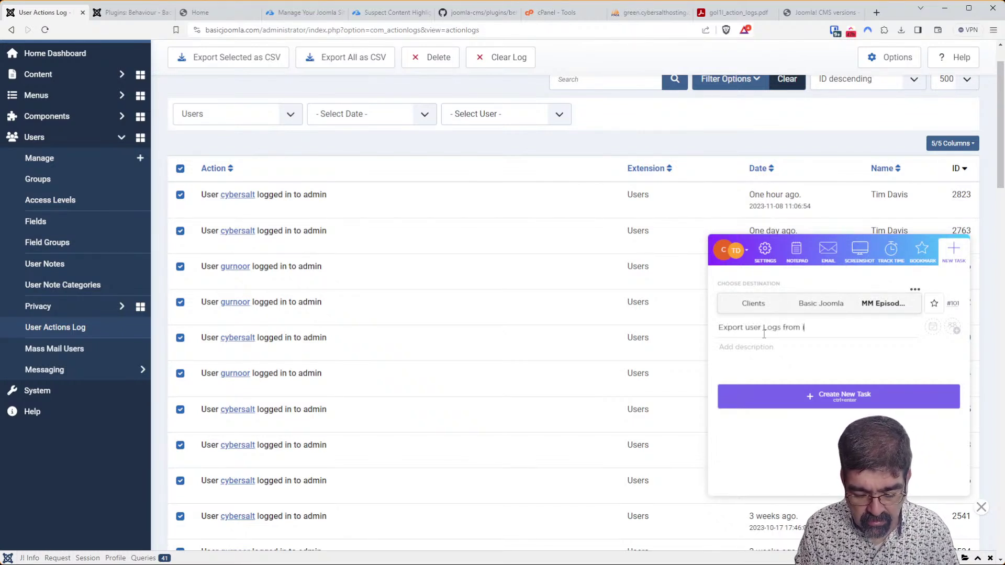
type(" - Bjorn!")
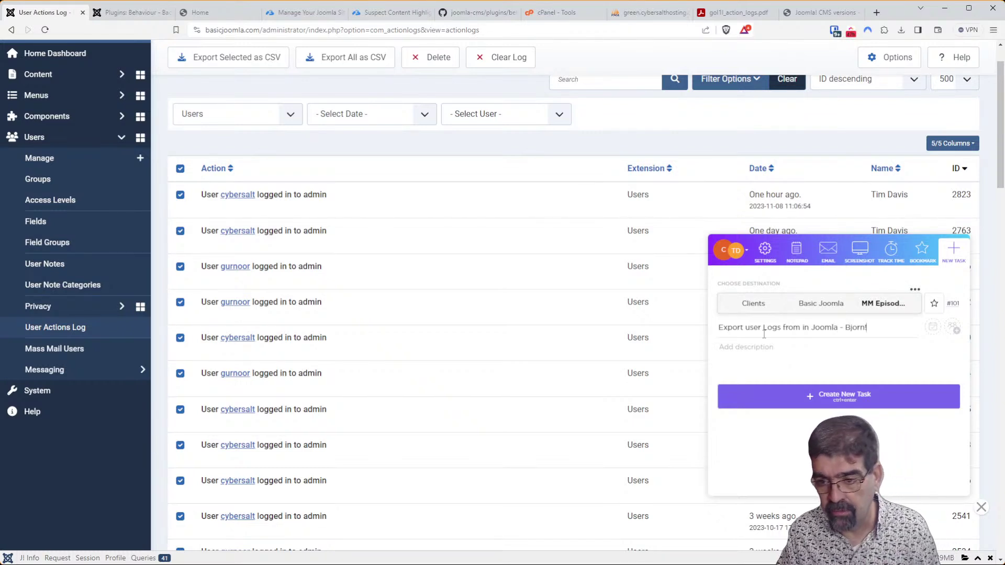
left_click(953, 328)
left_click(909, 391)
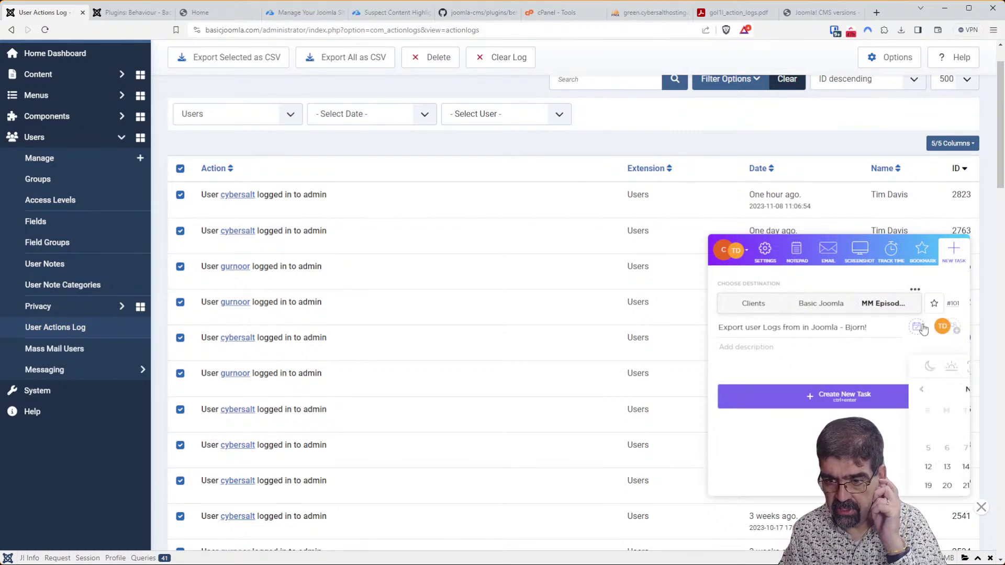
left_click(932, 327)
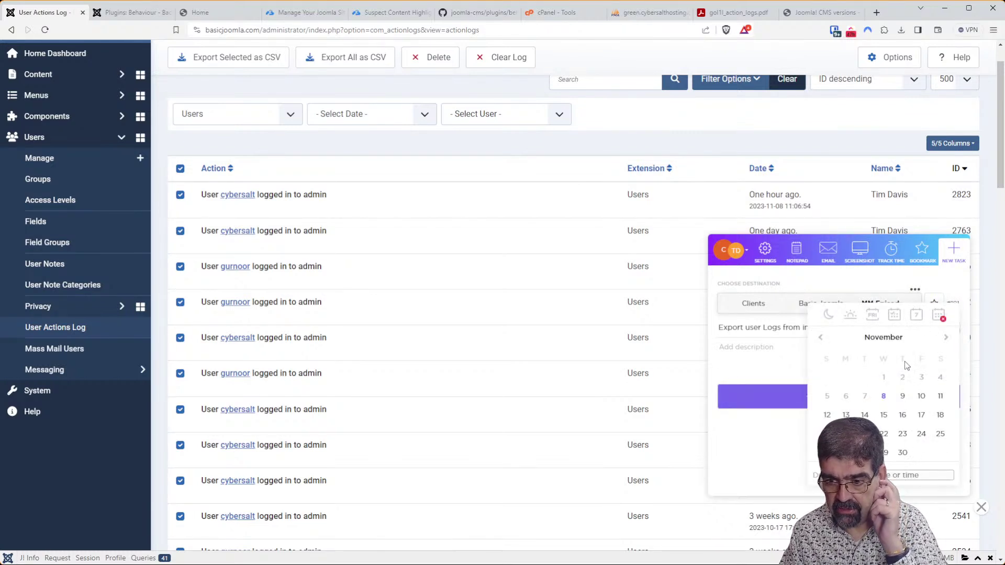
left_click(886, 419)
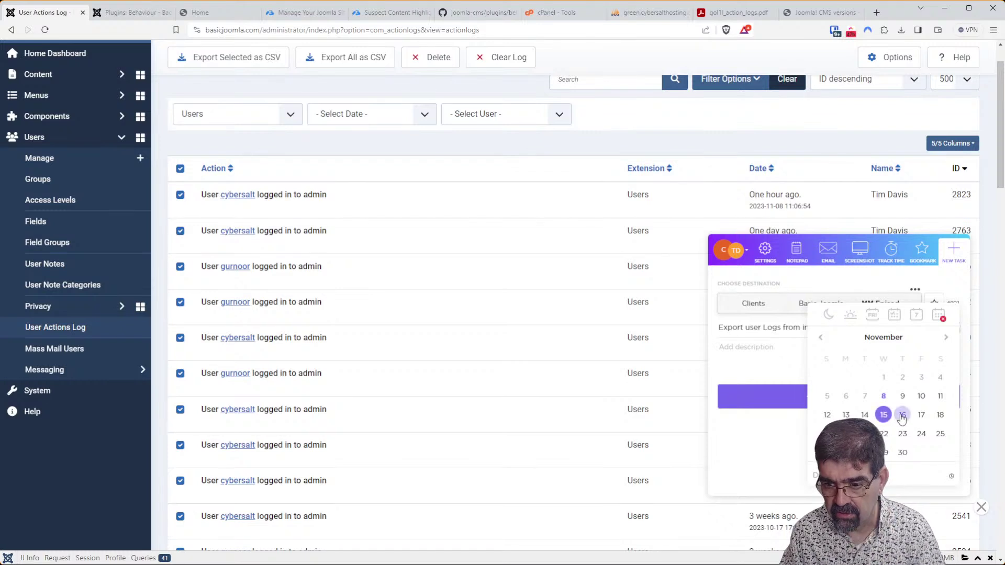
left_click(902, 414)
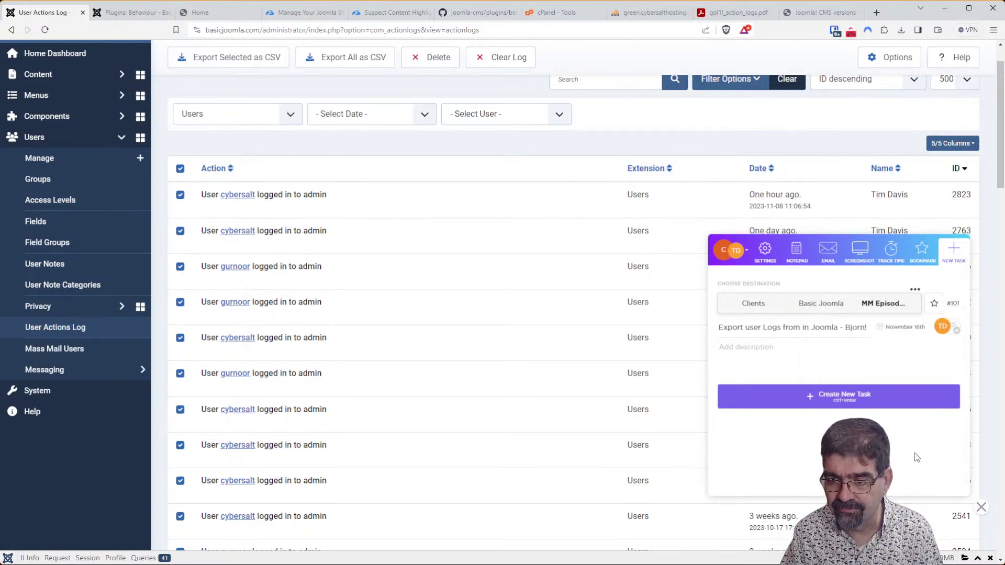
left_click(852, 405)
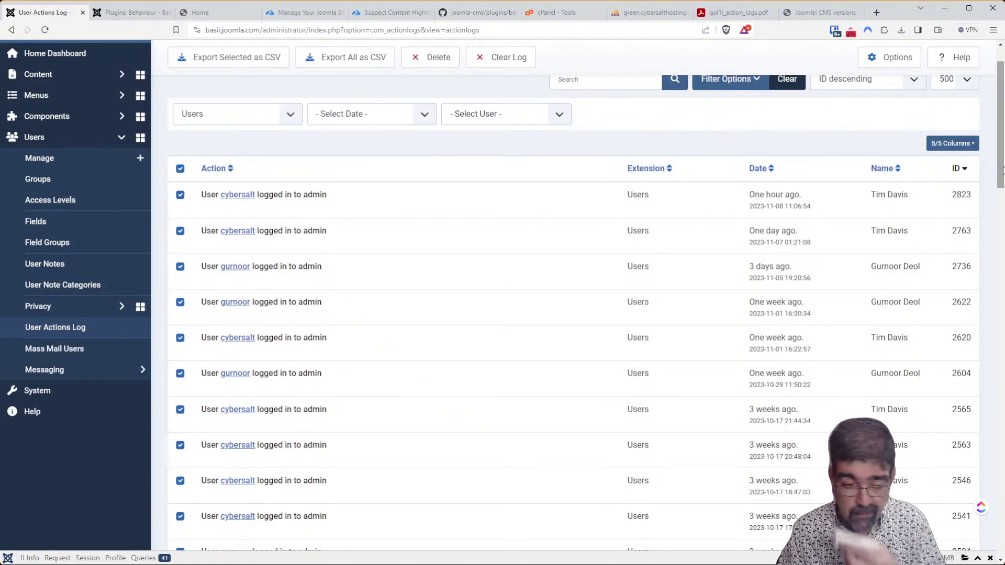
Go from the Home Dashboard through System to the extension installer and expand the Components menu.
scroll(220, 172, "up", 1)
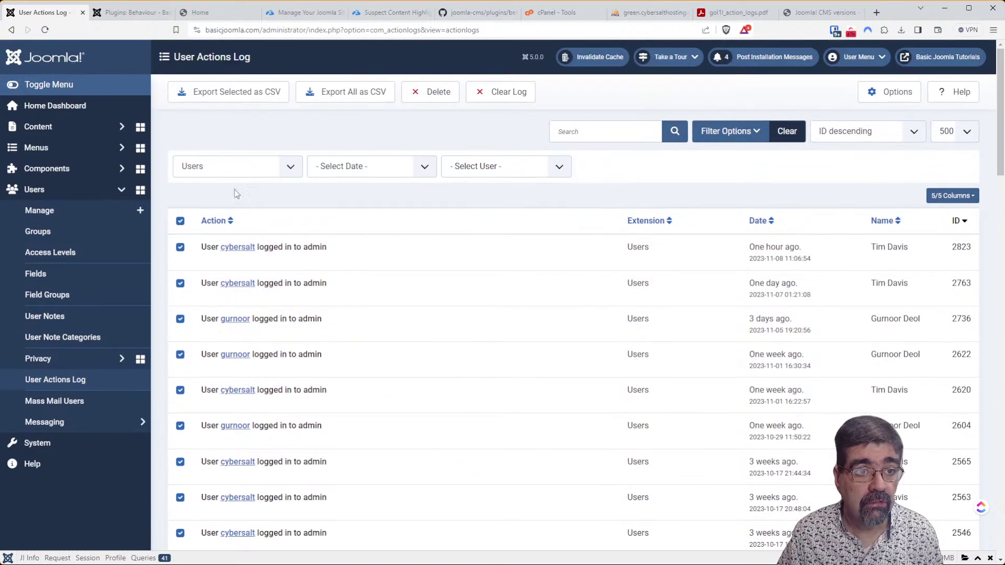
left_click(26, 59)
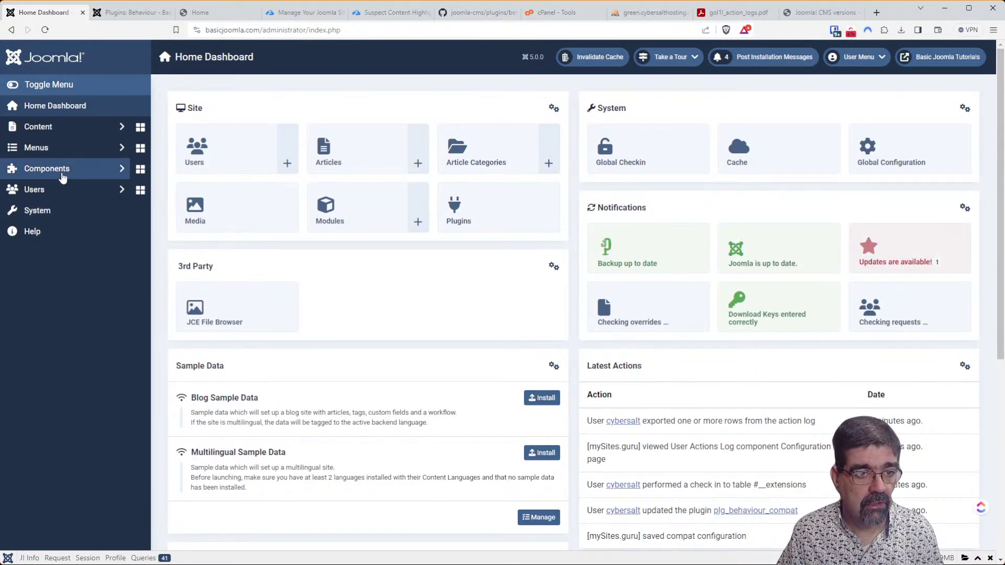
left_click(63, 214)
left_click(216, 188)
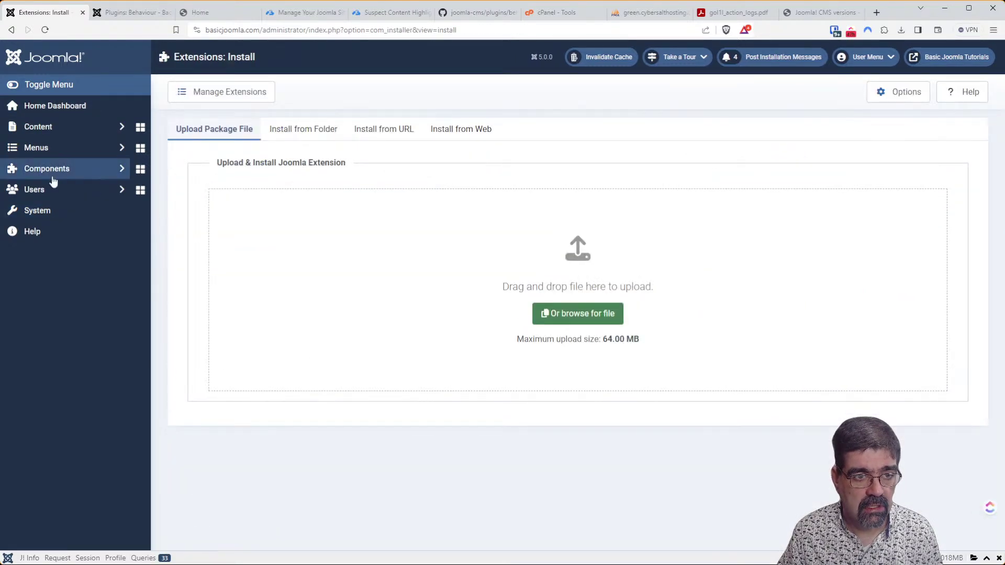
left_click(53, 173)
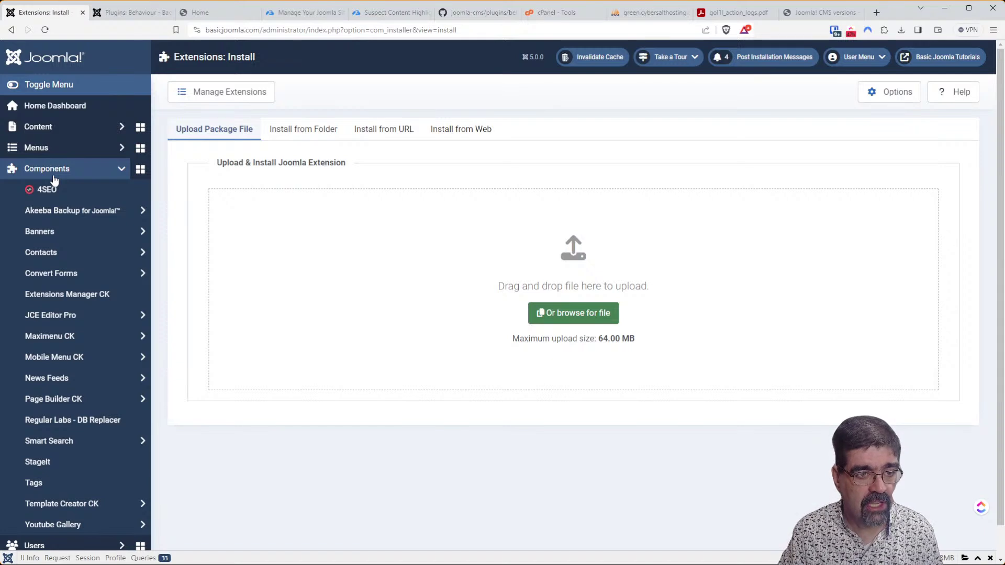
left_click(53, 178)
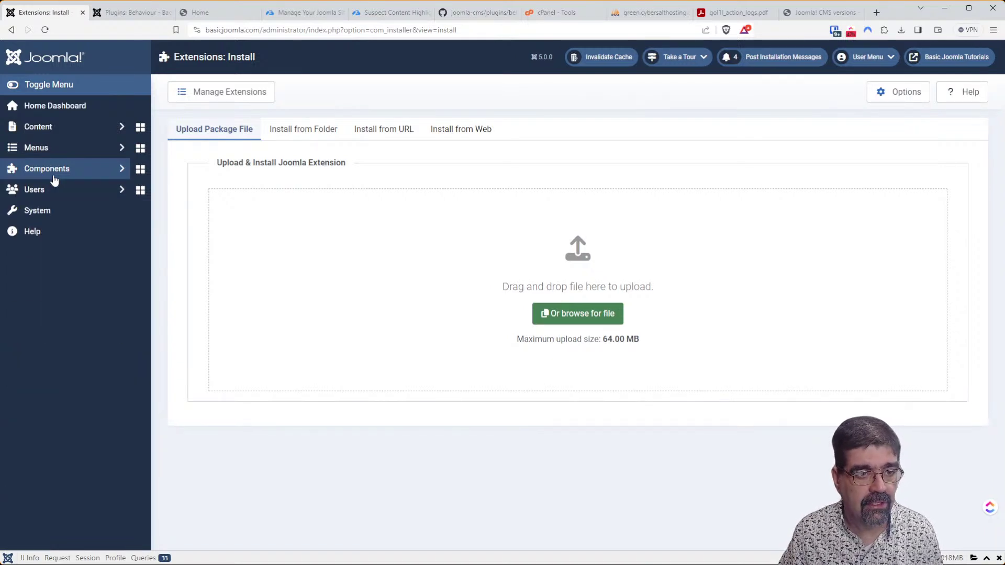
left_click(54, 170)
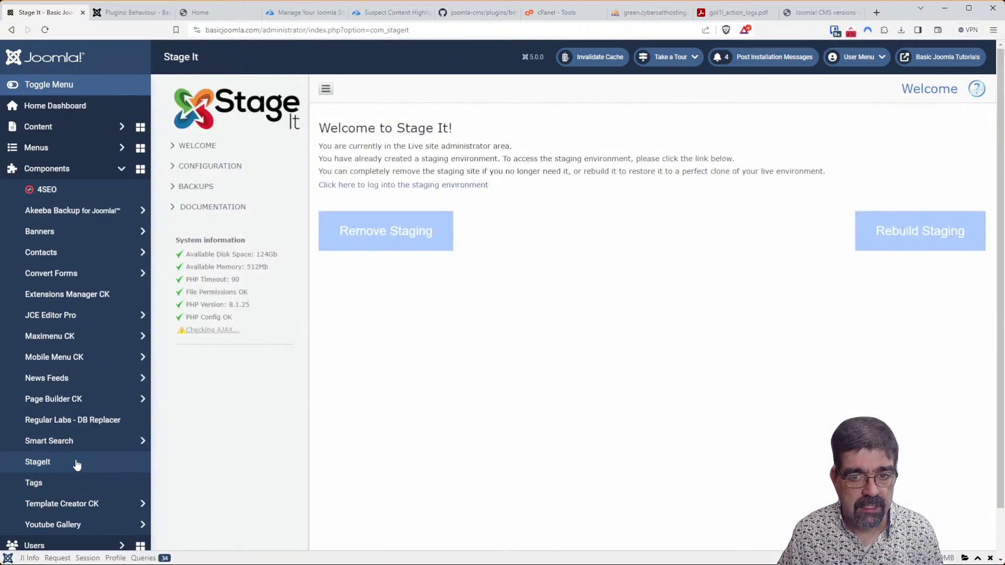
Start rebuilding the staging site, then switch to the Backward Compatibility plugin tab.
left_click(912, 235)
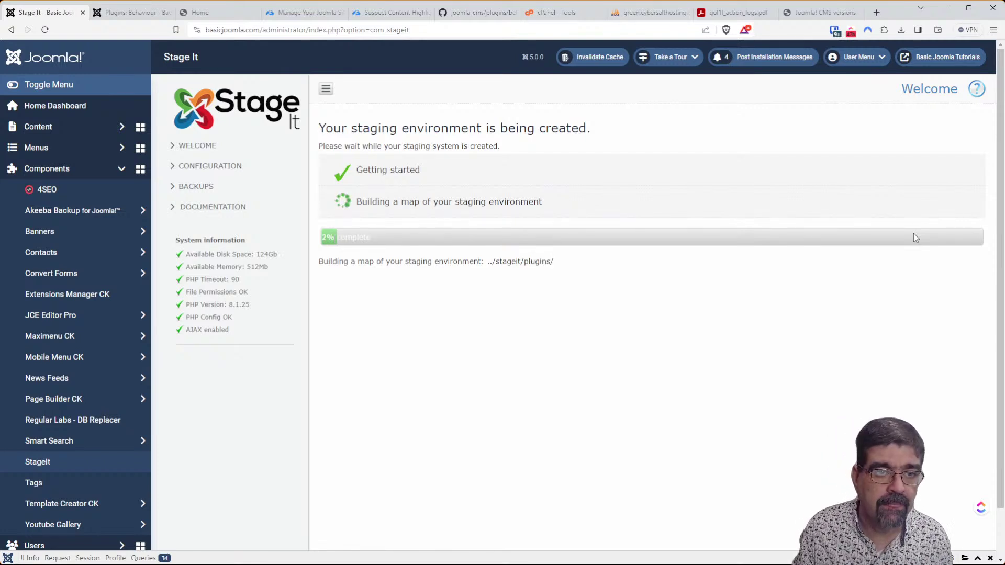
left_click(113, 15)
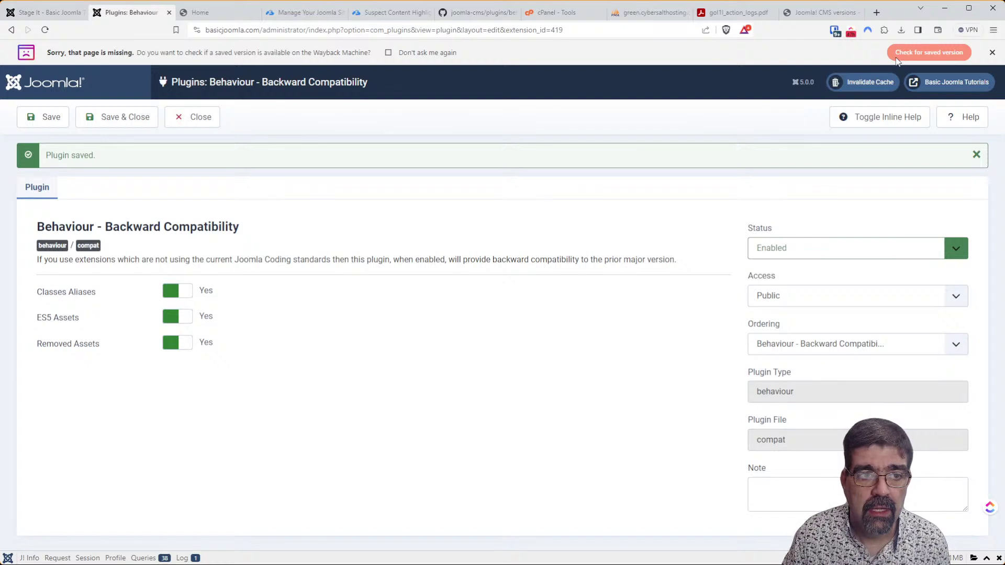
Dismiss the Wayback Machine notice, close the Backward Compatibility plugin editor, and go to System.
left_click(991, 53)
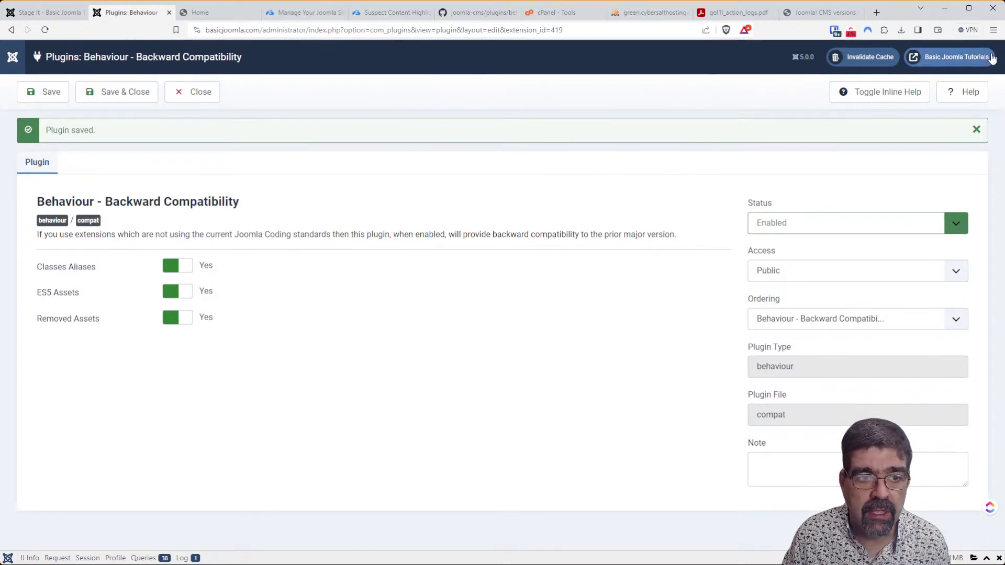
left_click(192, 93)
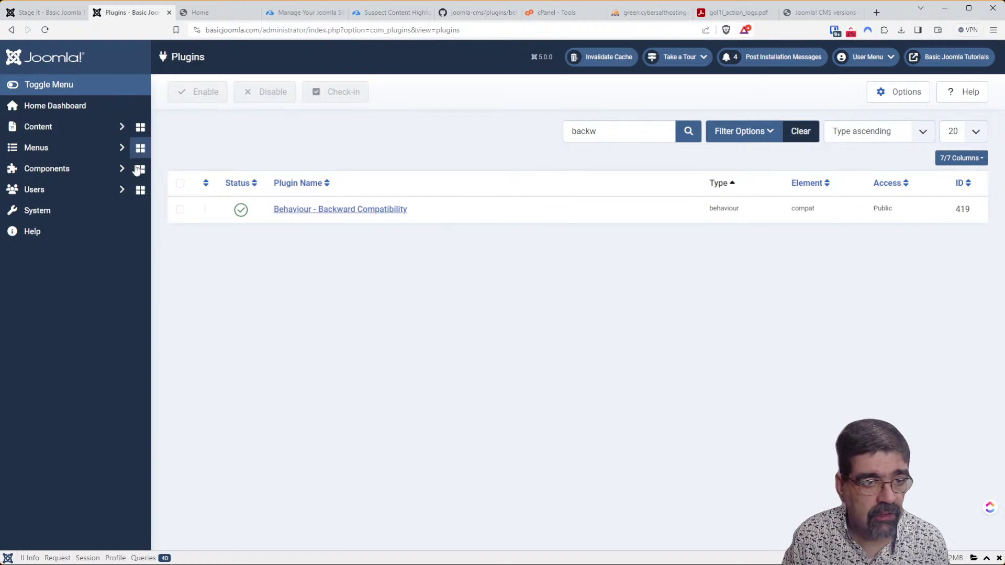
left_click(60, 216)
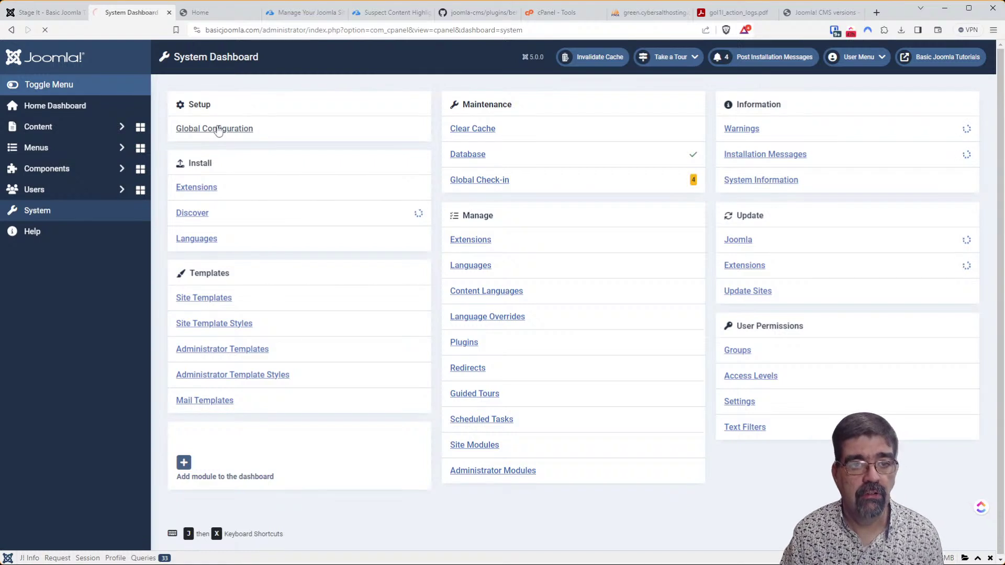
Open Global Configuration at the Logging tab with inline help displayed under each field.
left_click(218, 130)
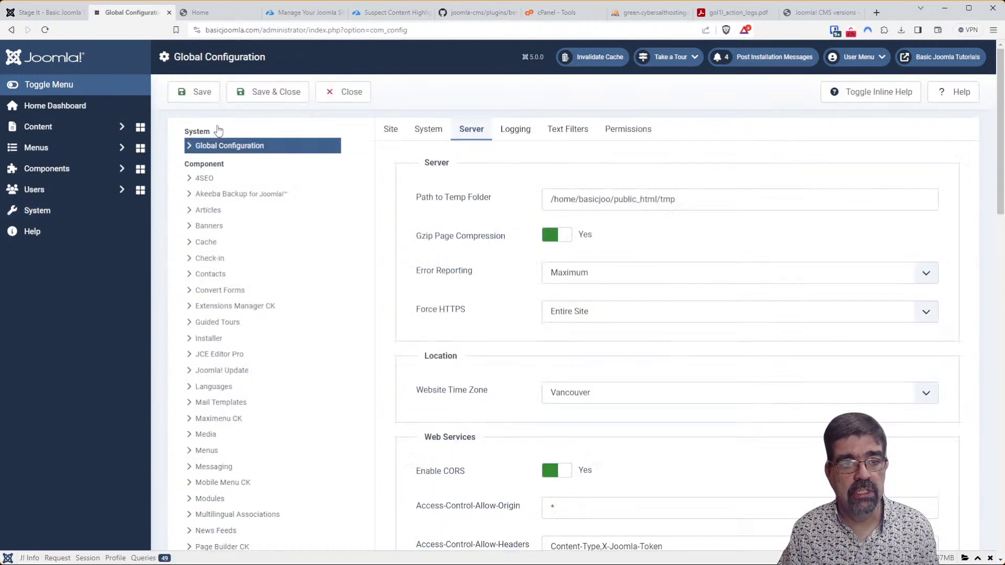
left_click(502, 131)
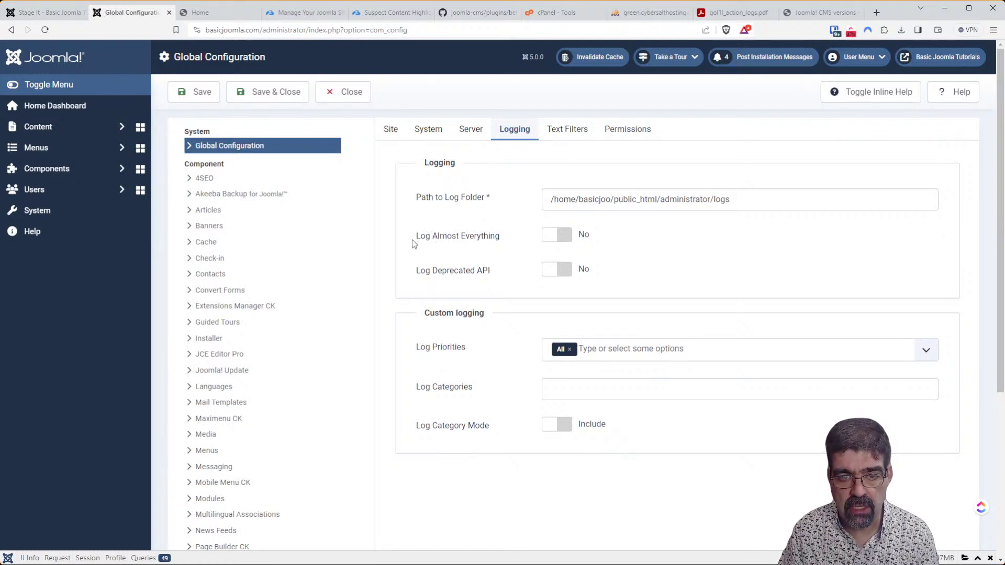
left_click(843, 99)
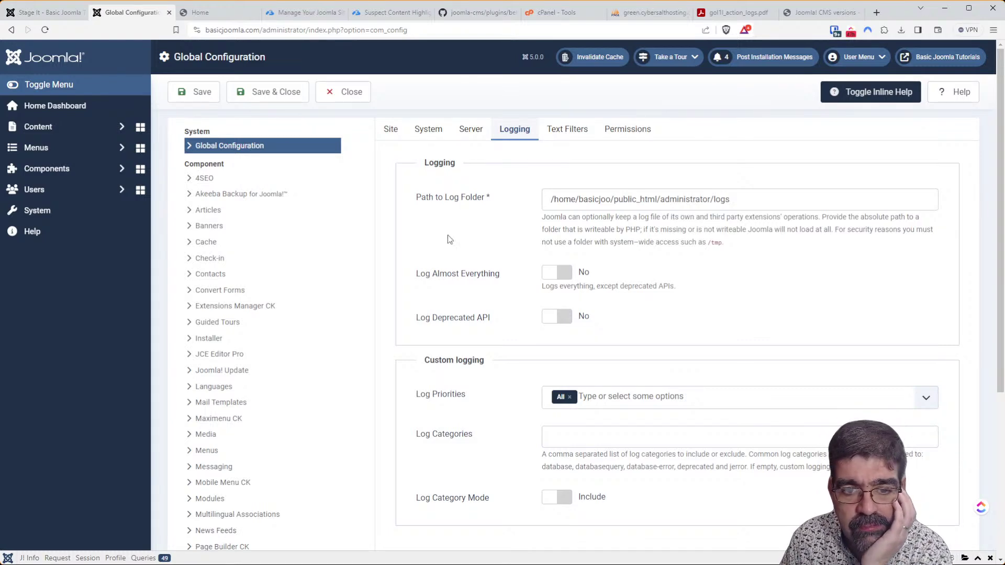
scroll(484, 250, "down", 4)
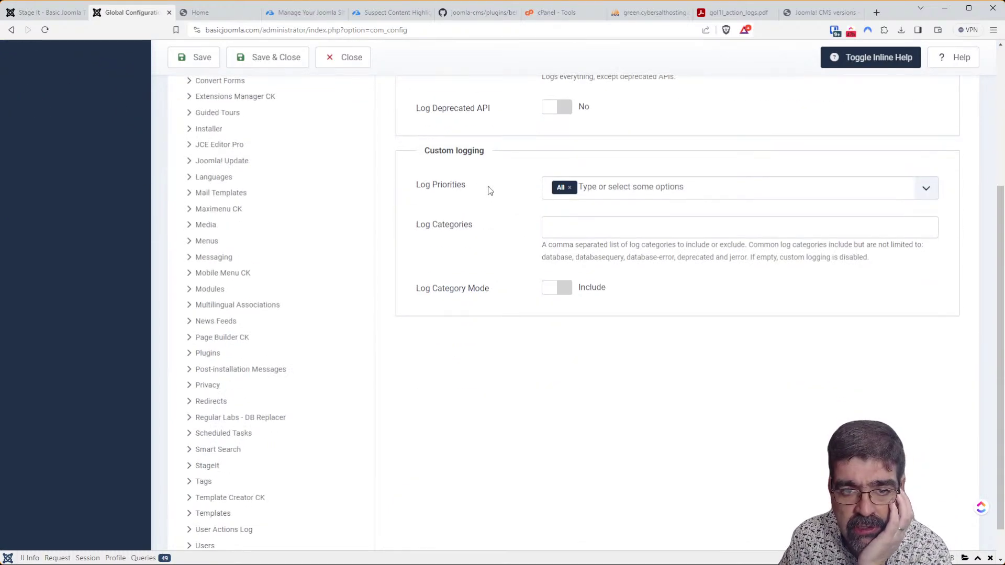
left_click(609, 189)
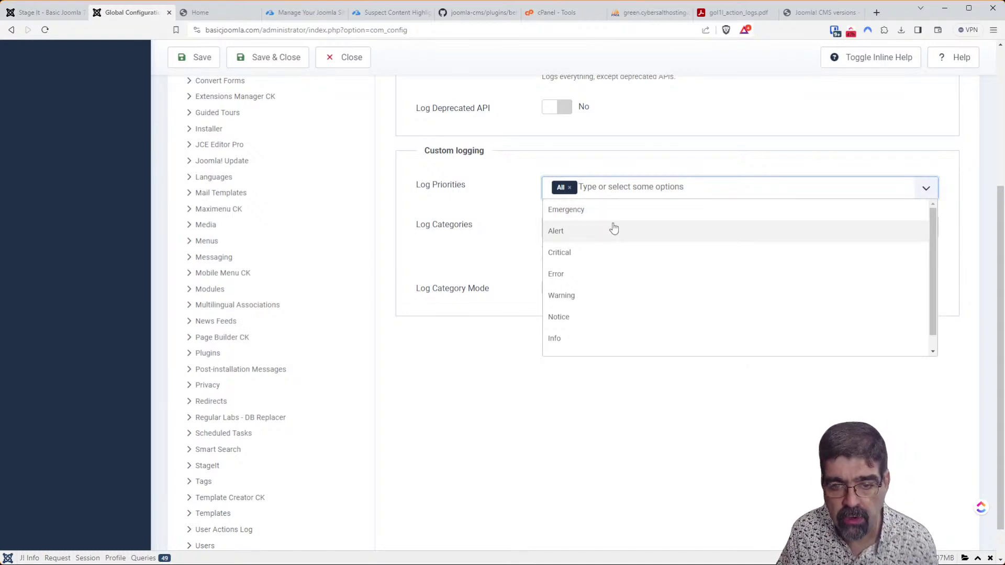
left_click(486, 198)
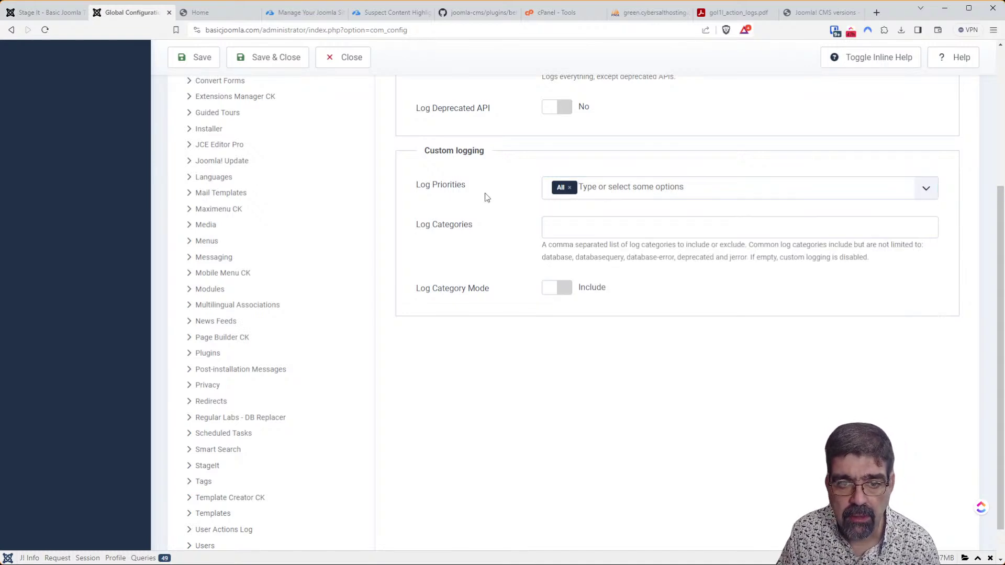
left_click(595, 228)
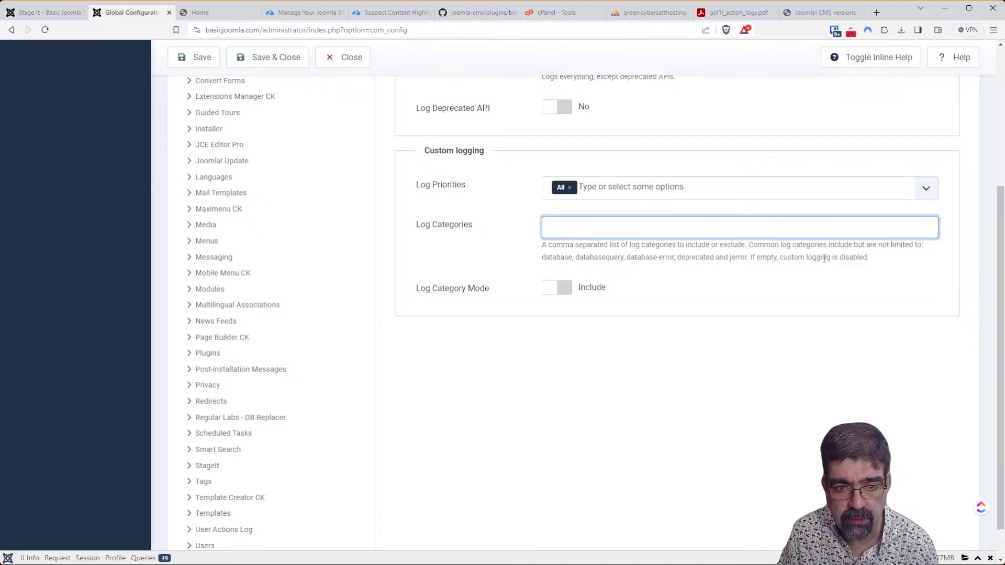
left_click(566, 296)
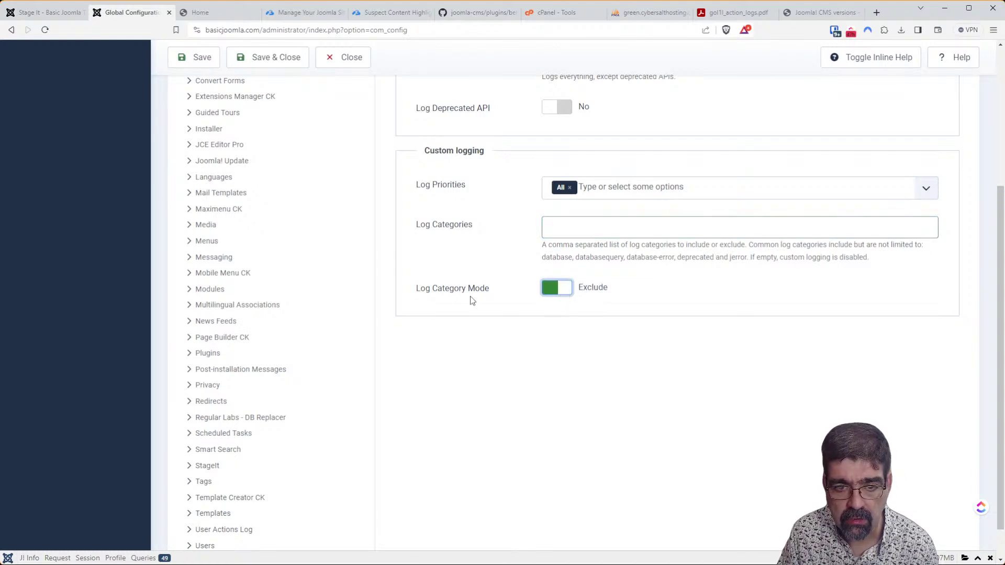
left_click(569, 298)
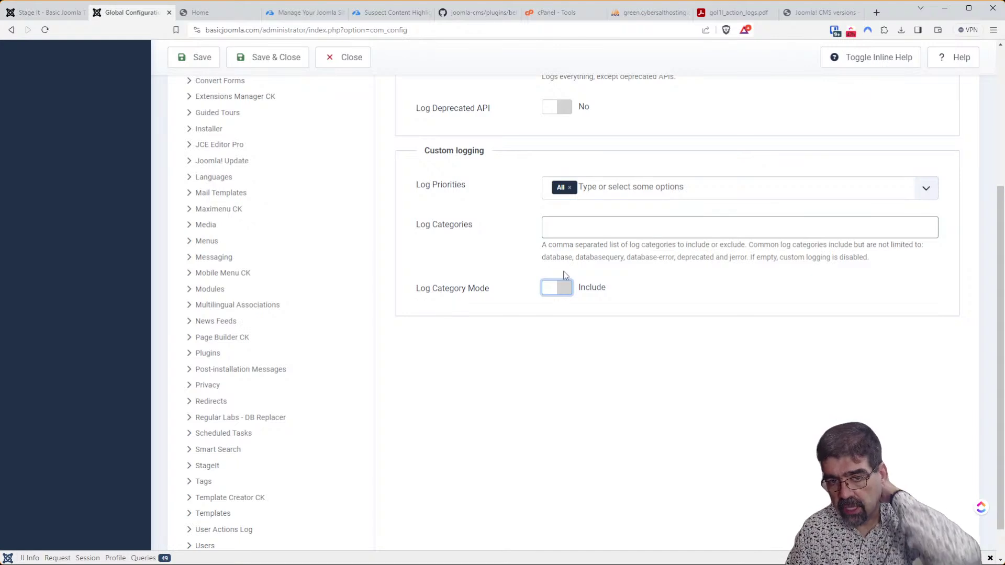
scroll(565, 276, "up", 3)
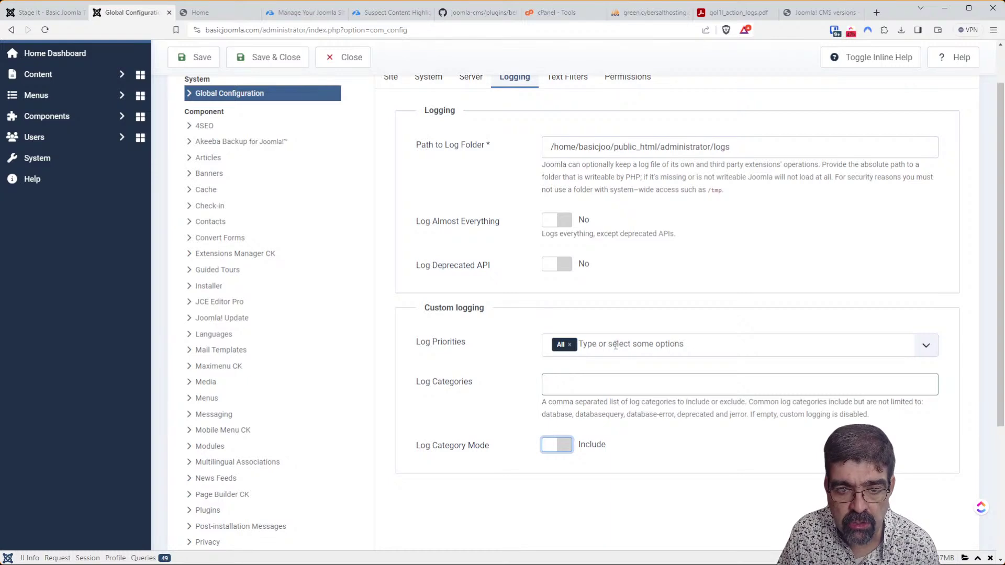
left_click(922, 350)
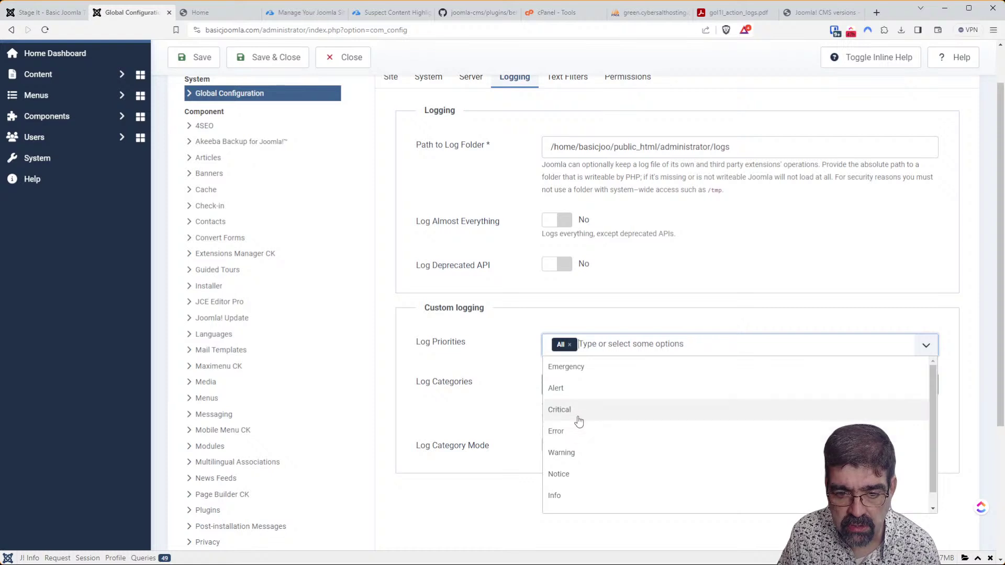
left_click(649, 284)
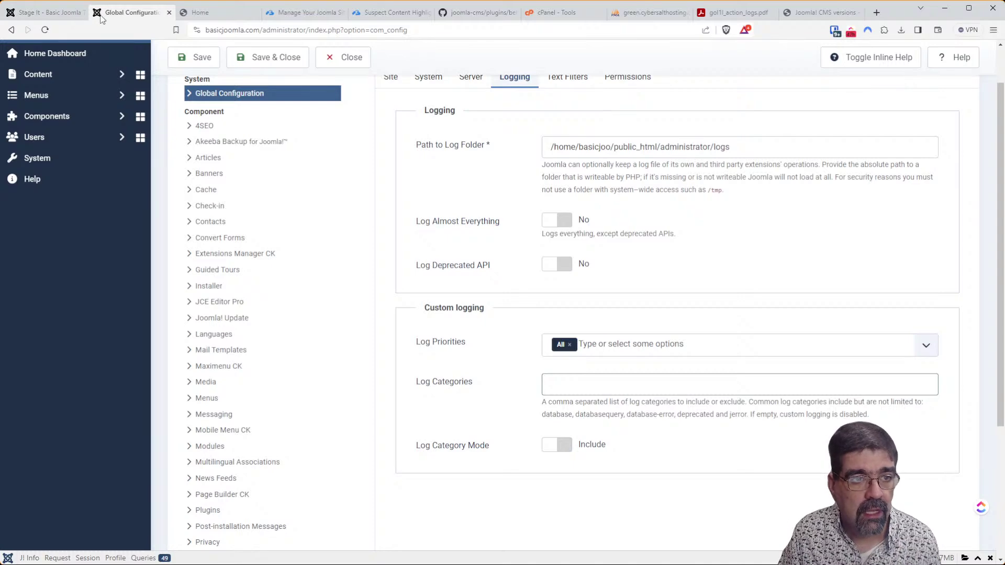
Return to the Stage It tab and log into the completed staging site's administrator.
left_click(57, 13)
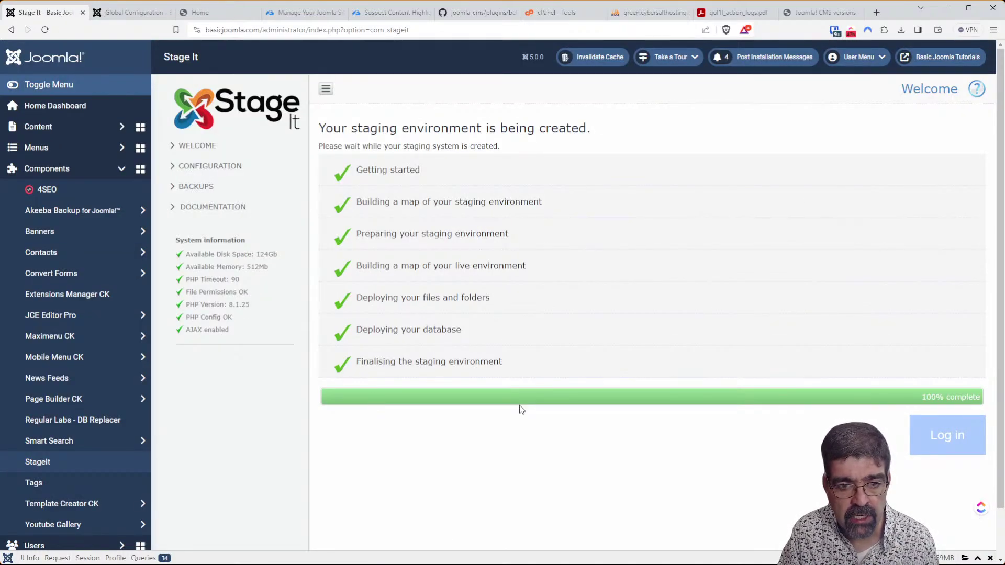
left_click(949, 436)
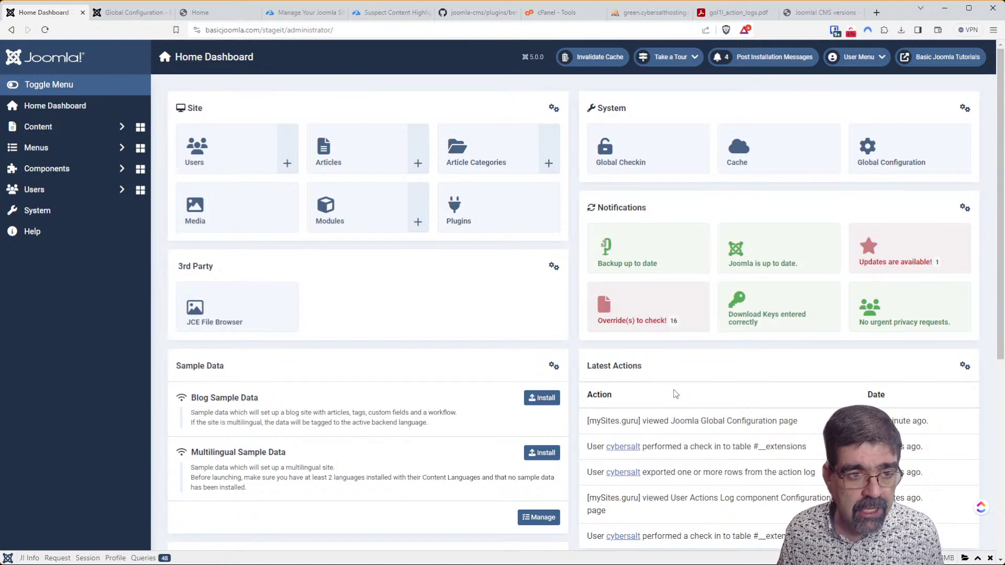
From the staging site's System dashboard, open Users > User Actions Log.
left_click(46, 209)
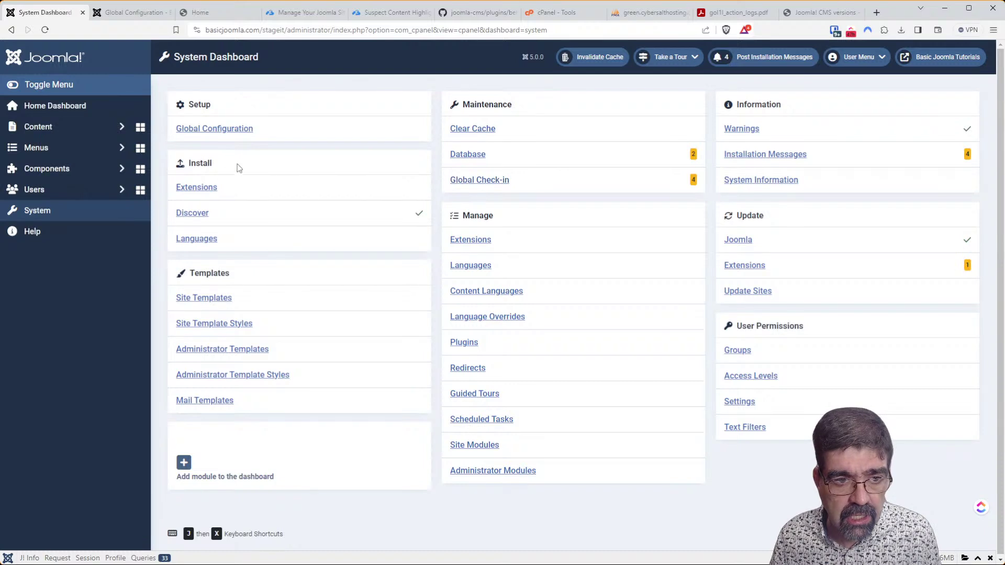
left_click(209, 192)
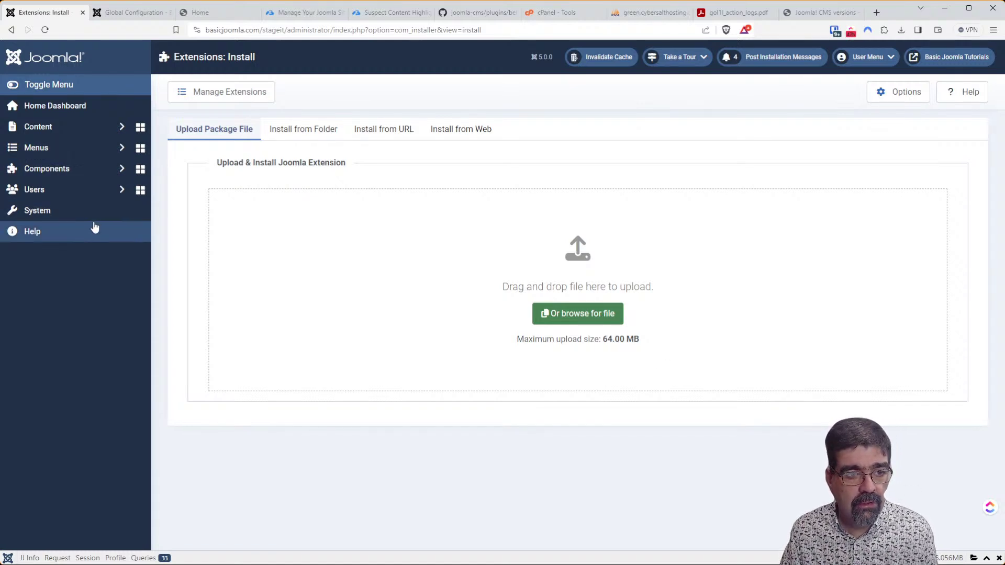
left_click(82, 211)
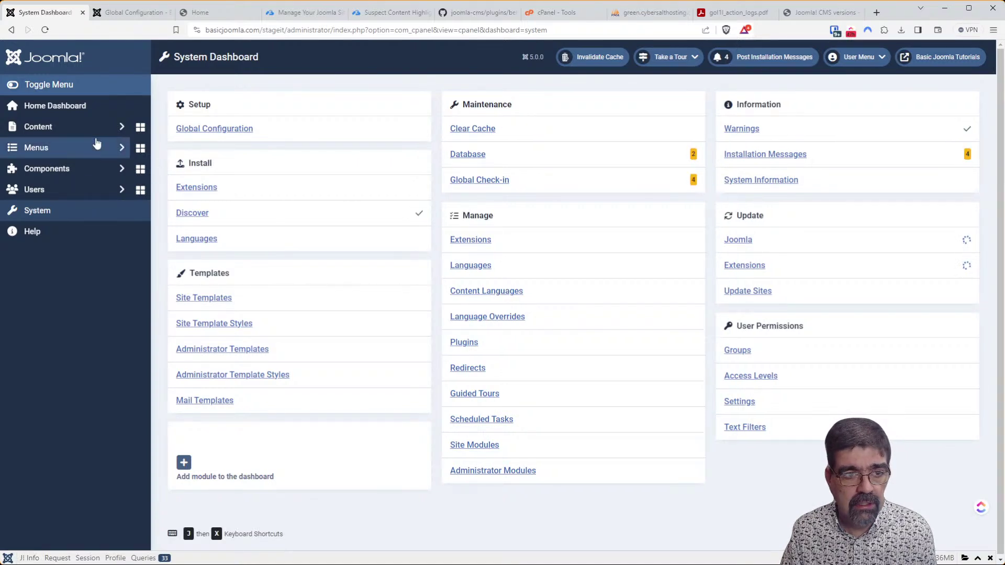
left_click(67, 188)
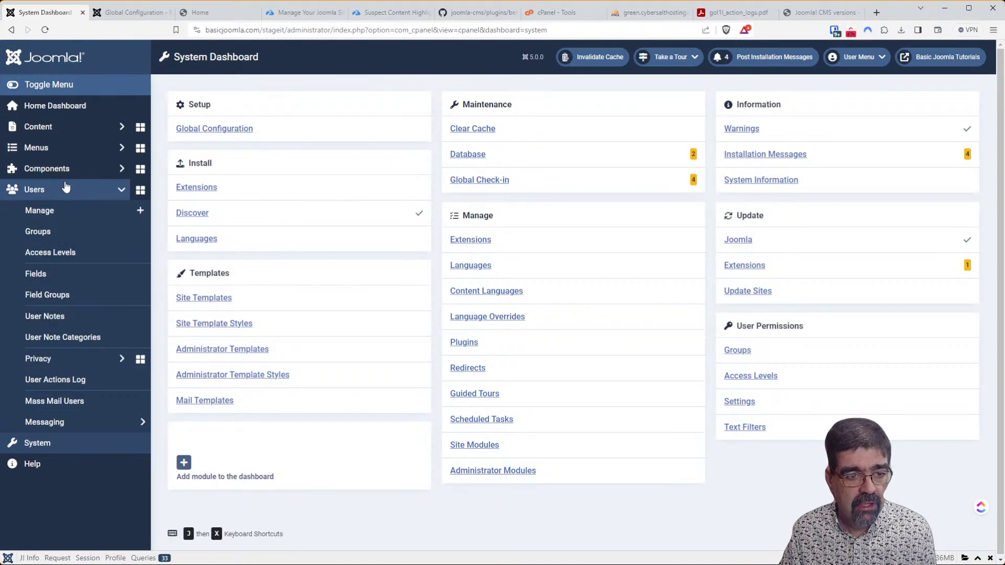
left_click(78, 389)
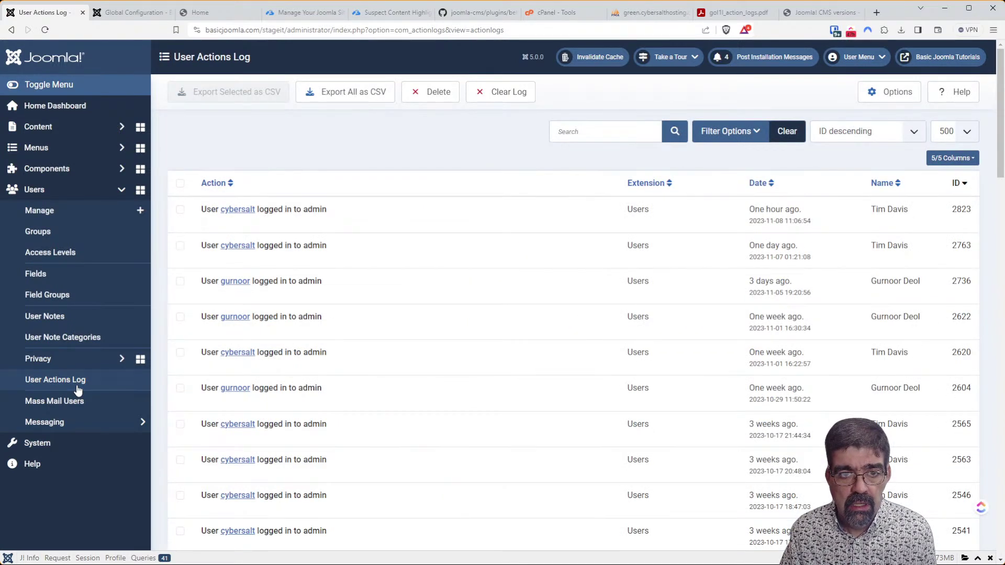
Attempt a confirmed Delete, then confirm Clear Log to wipe all user action entries.
left_click(427, 102)
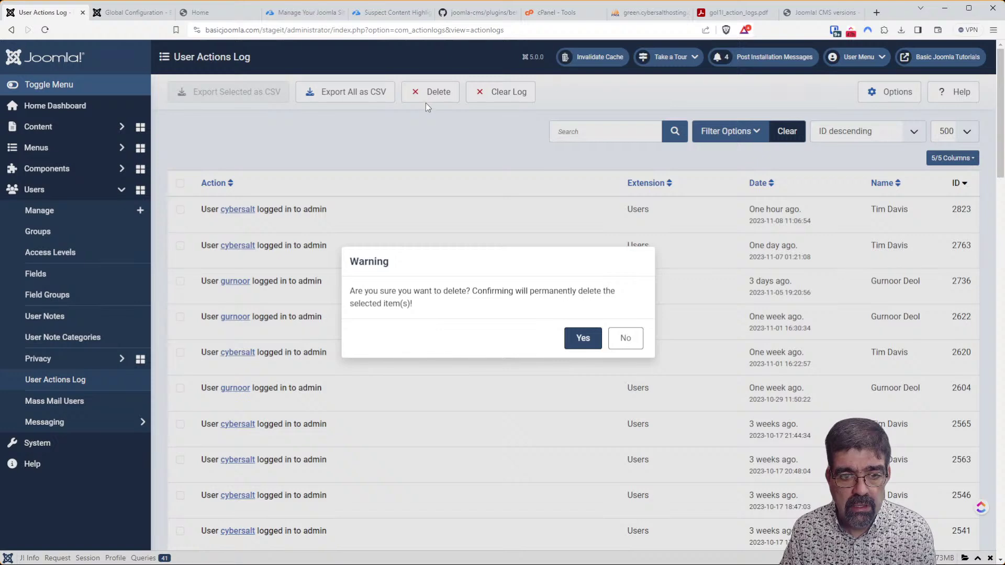
left_click(583, 339)
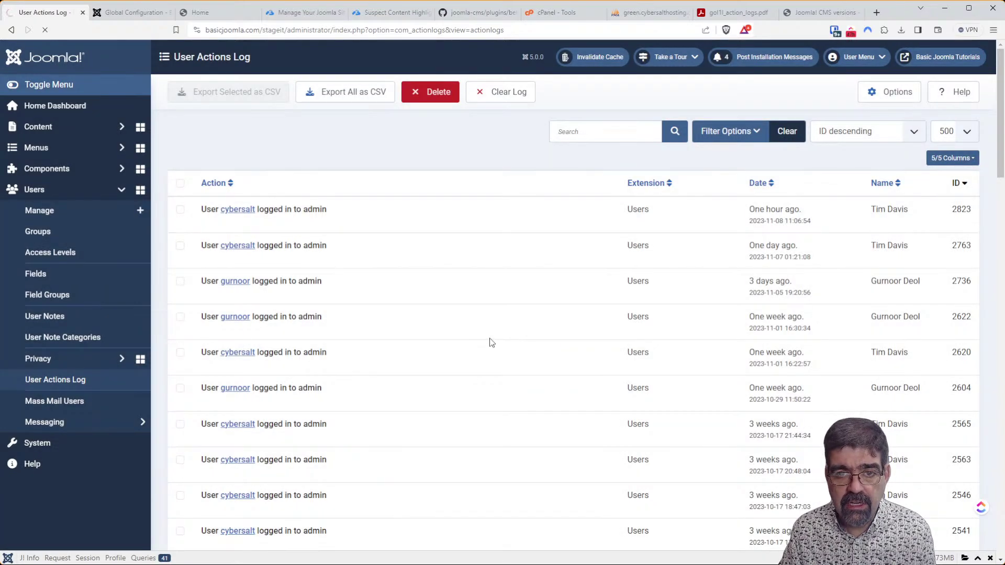
left_click(506, 97)
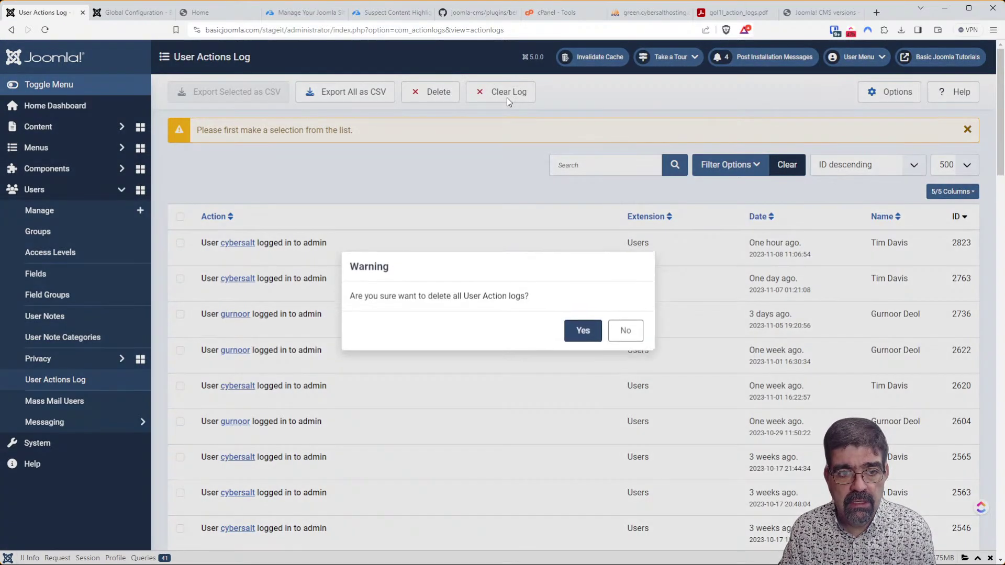
left_click(580, 332)
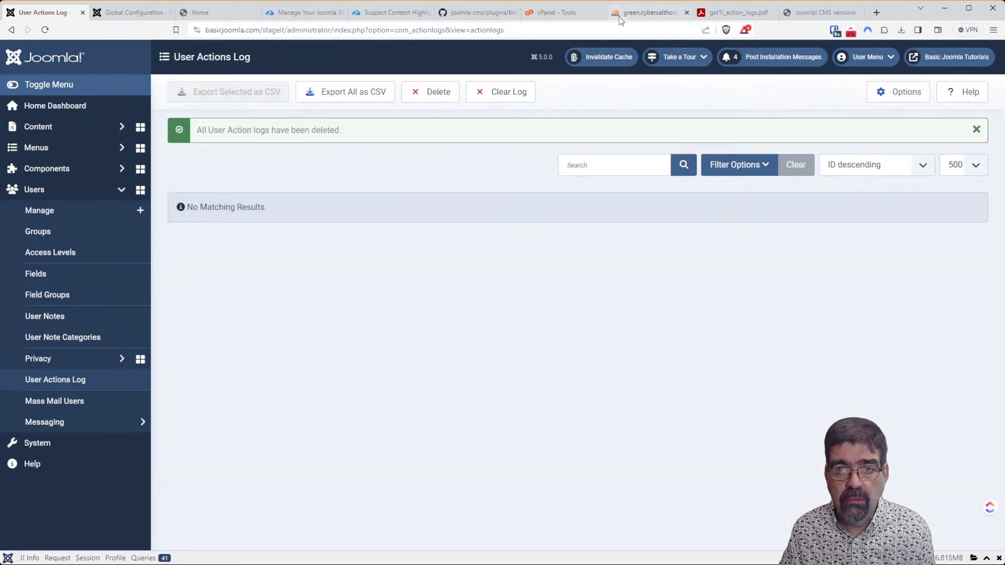
Reload the gol1l_action_logs table in phpMyAdmin to check its row count.
left_click(622, 16)
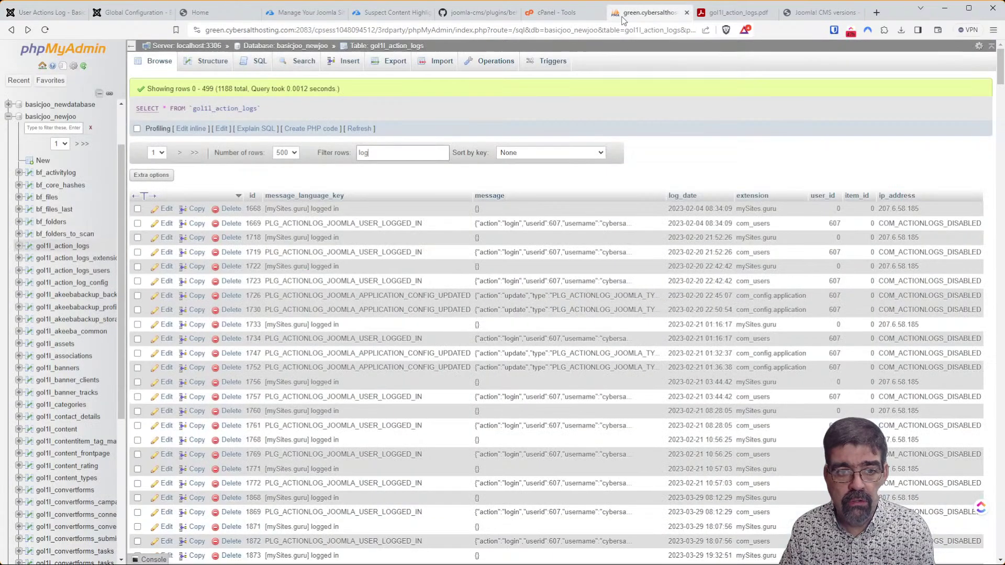
left_click(379, 47)
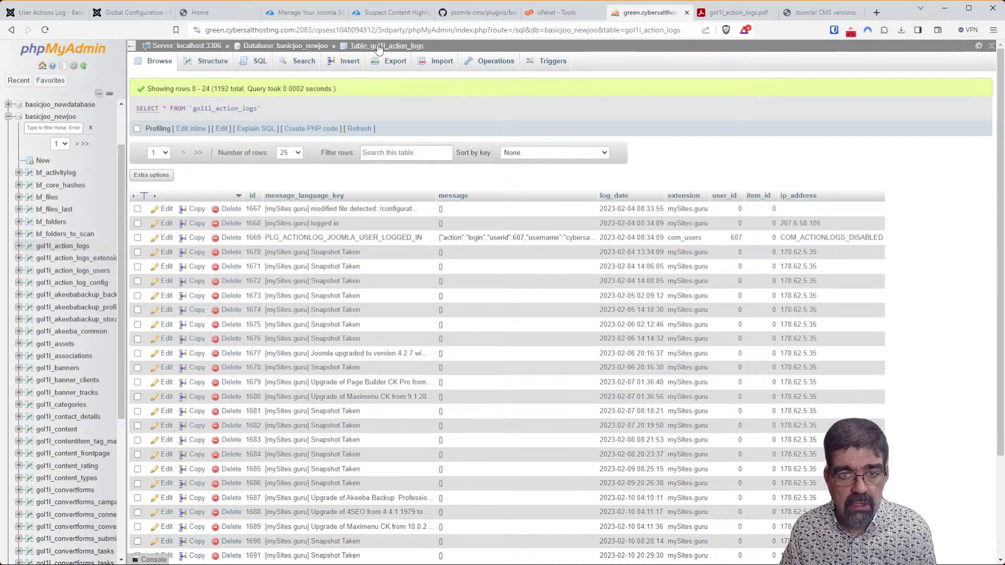
left_click(379, 46)
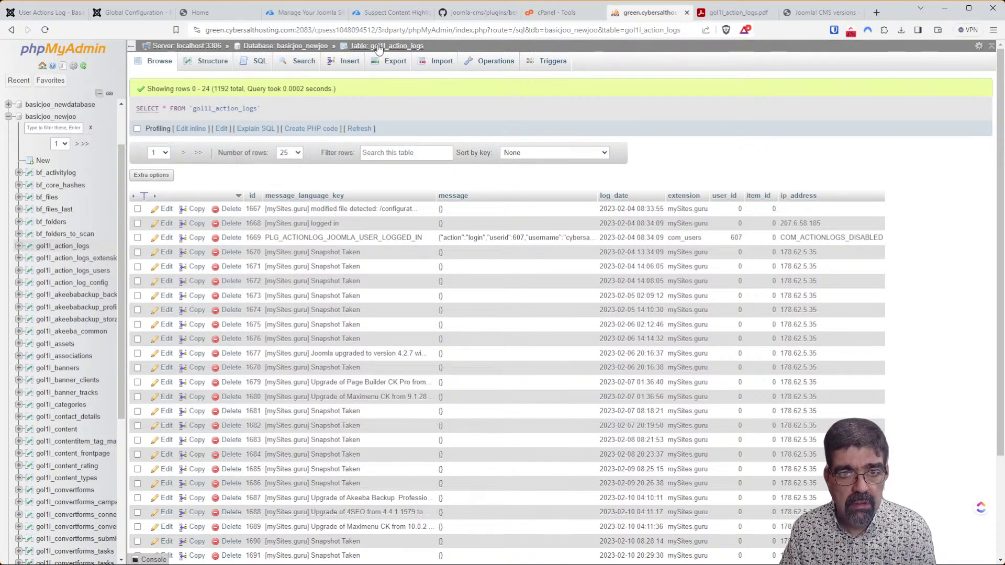
scroll(560, 355, "down", 3)
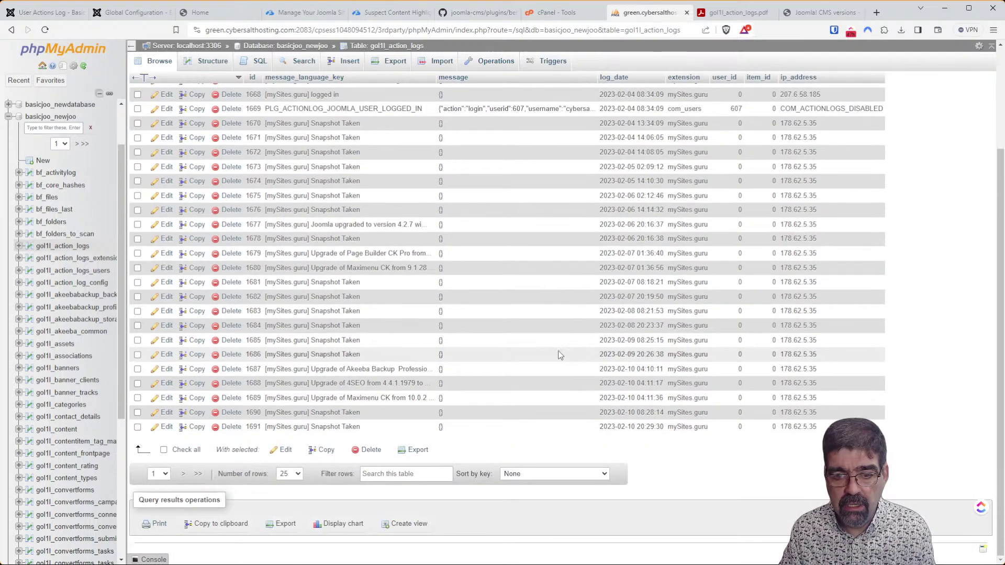
scroll(560, 355, "up", 3)
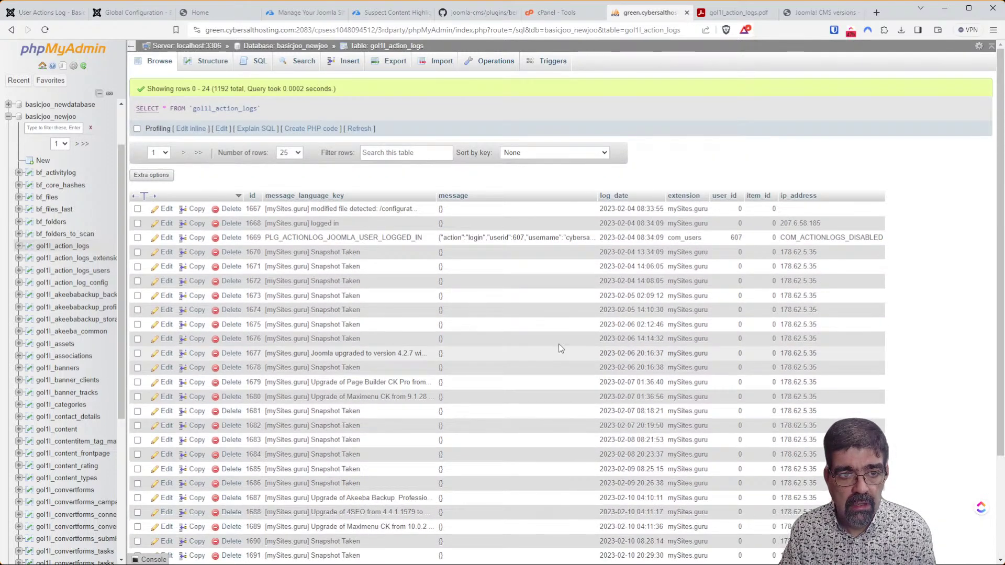
Filter the basicjoo_newjoo table list to 'log', then return to Global Configuration.
left_click(283, 47)
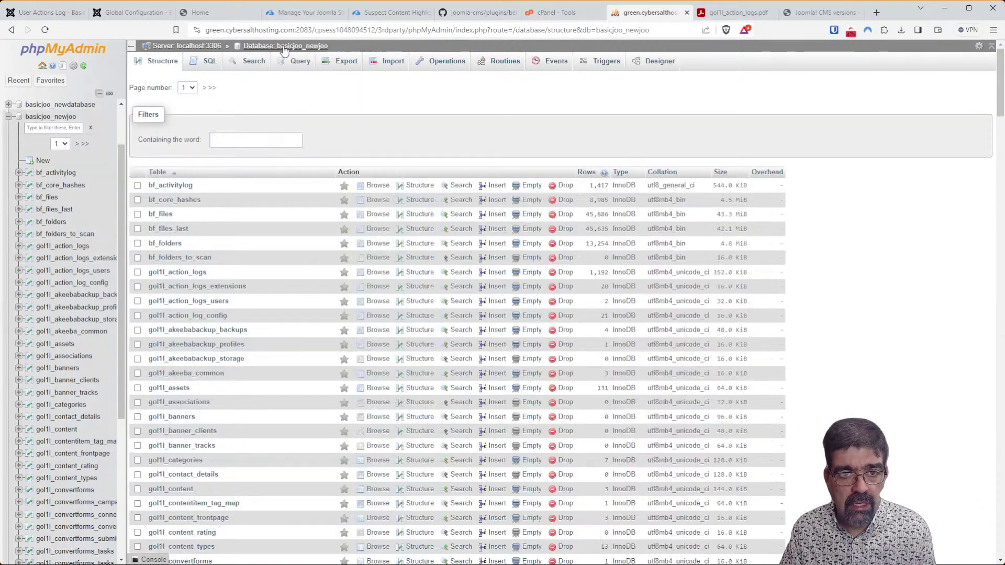
left_click(265, 138)
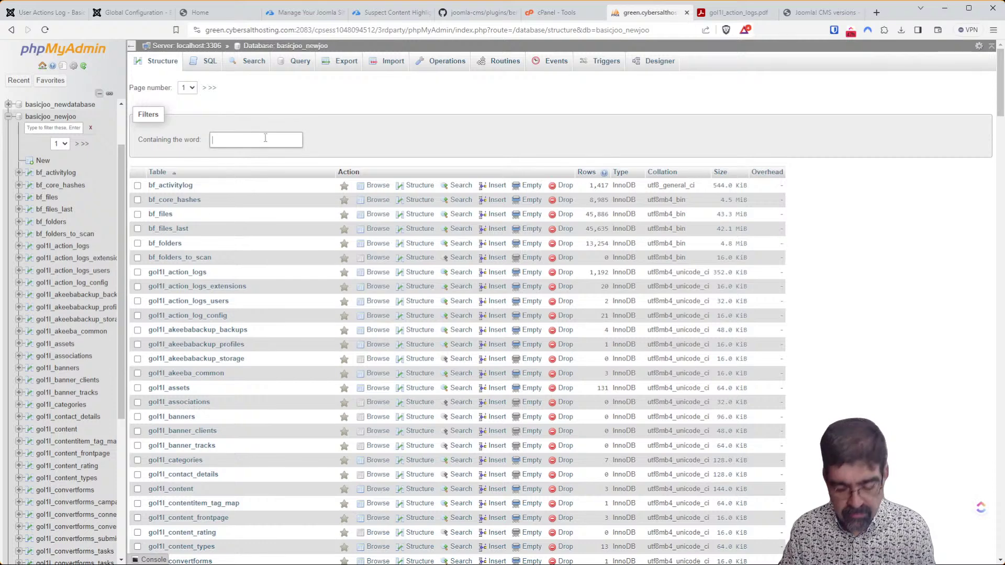
type("log")
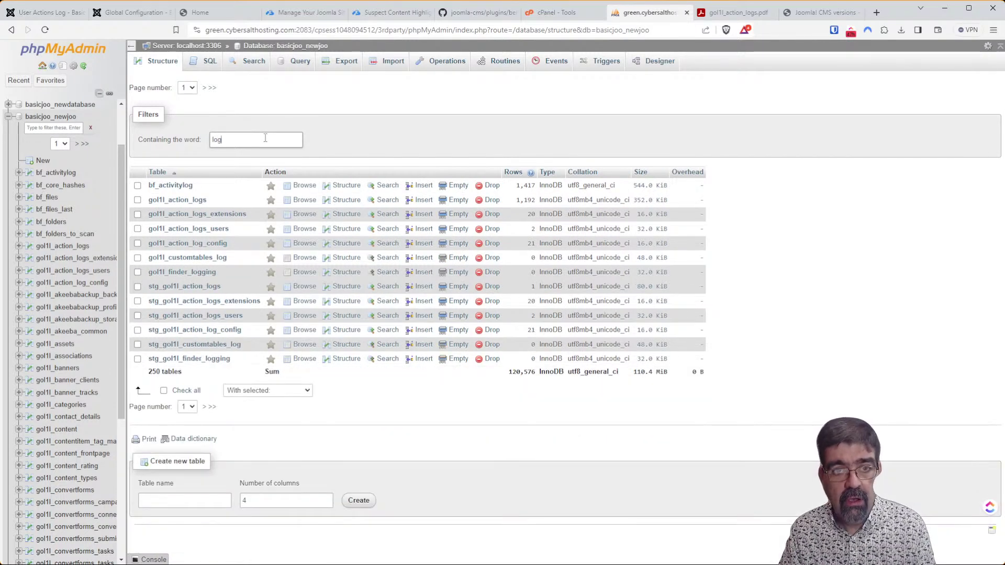
left_click(131, 15)
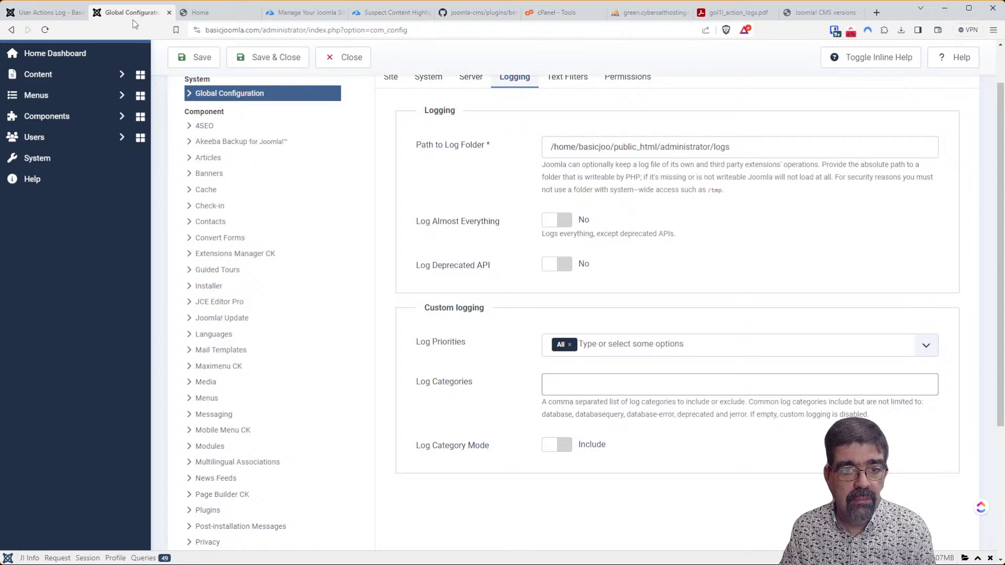
Leave the User Actions Log and step back through history to the Stage It component page.
left_click(54, 15)
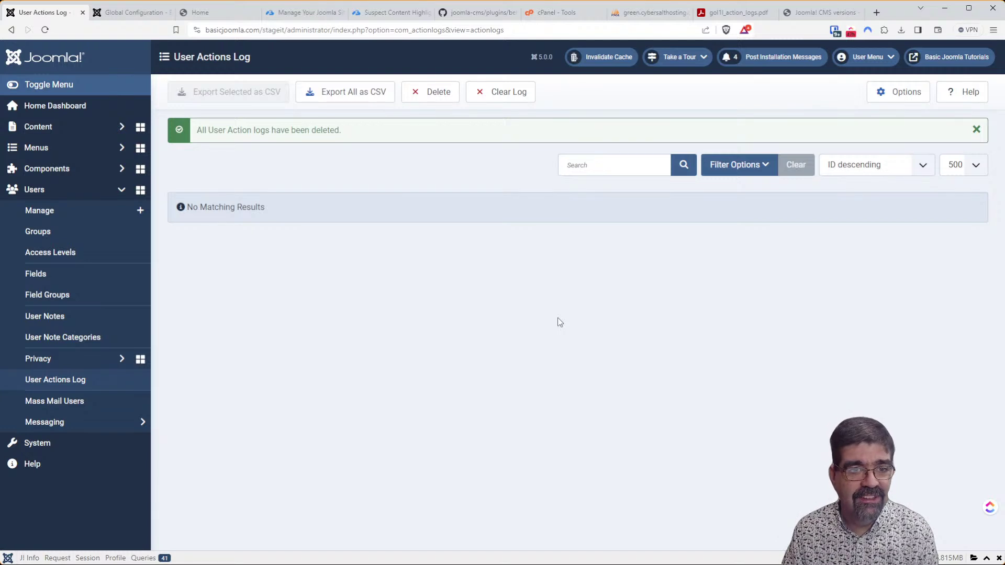
left_click(10, 30)
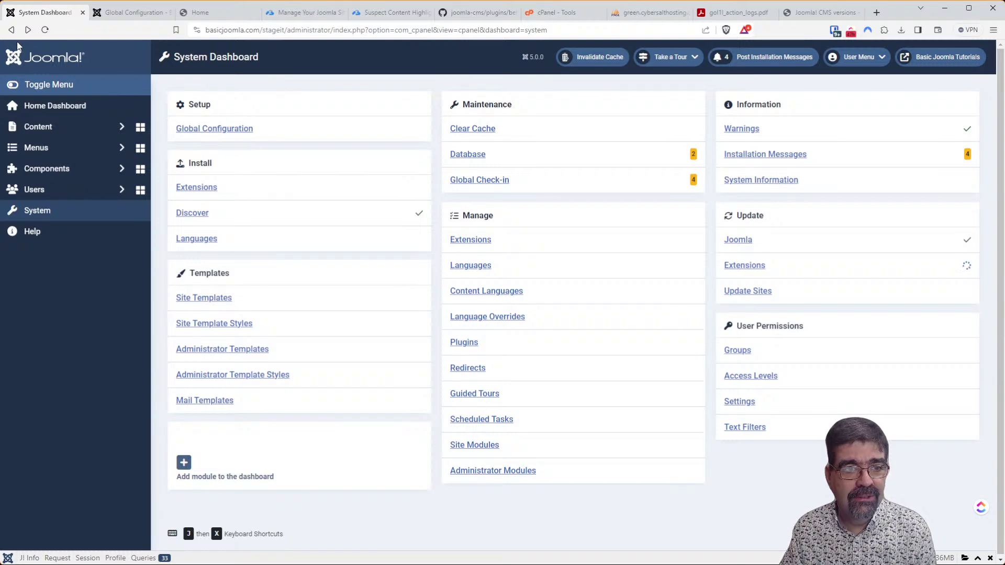
left_click(13, 31)
left_click(12, 30)
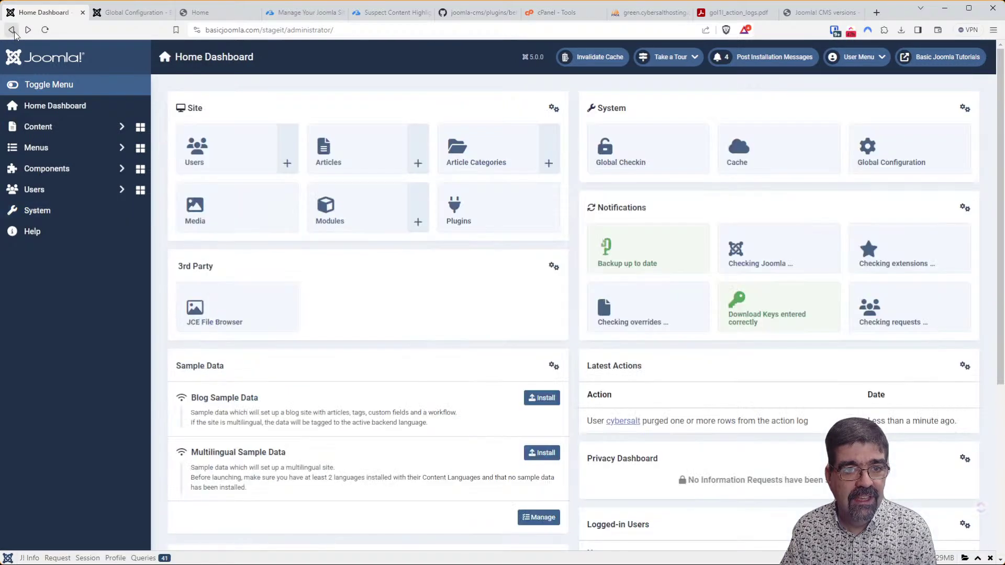
left_click(13, 30)
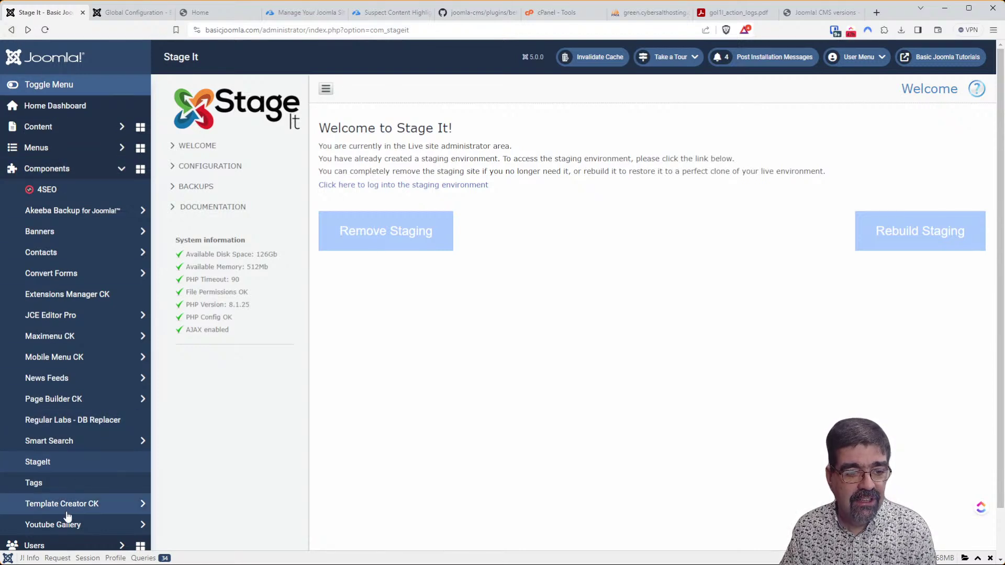
Go through Users > Manage to the User Actions Log and clear all logs, confirming Yes.
left_click(65, 541)
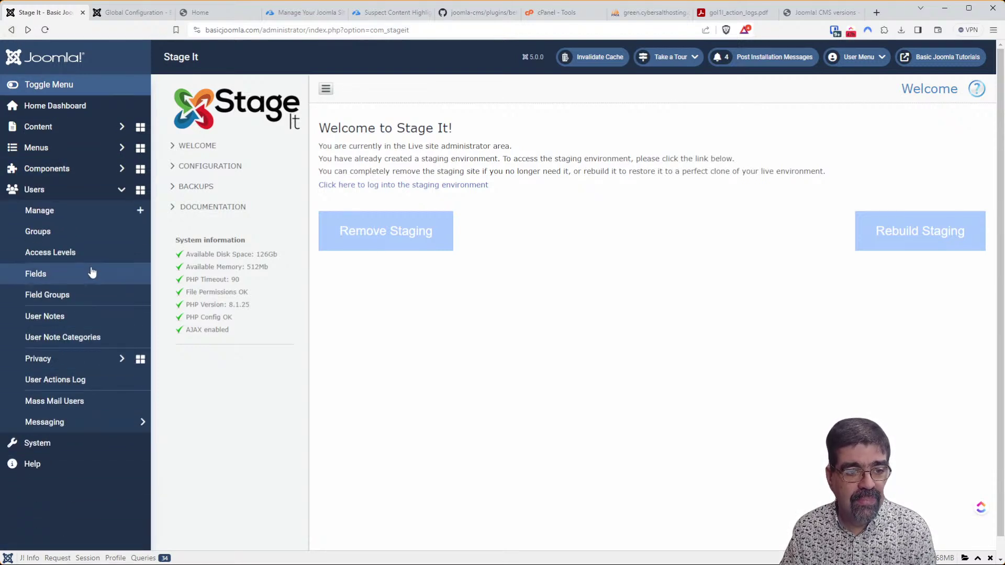
left_click(76, 439)
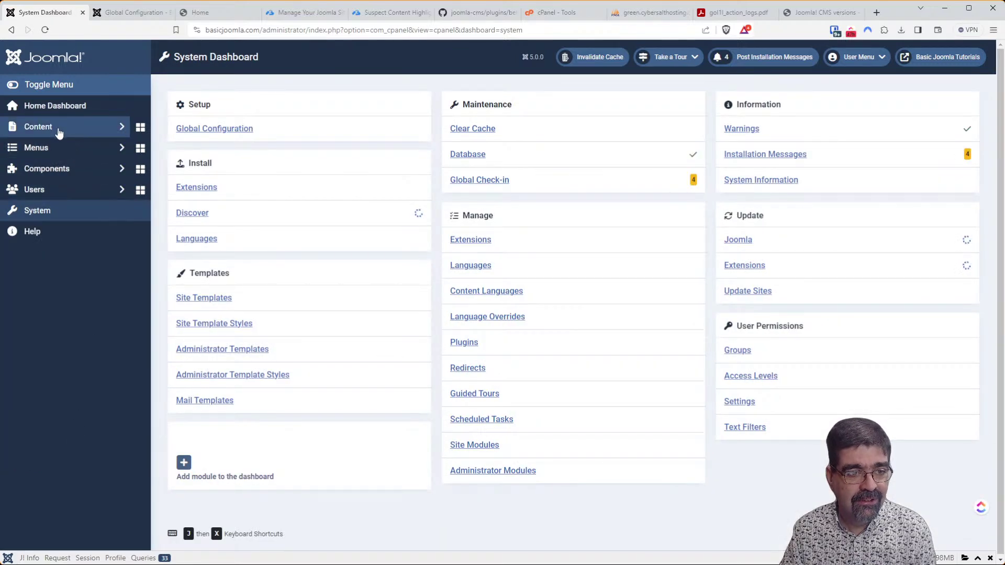
left_click(61, 191)
left_click(61, 209)
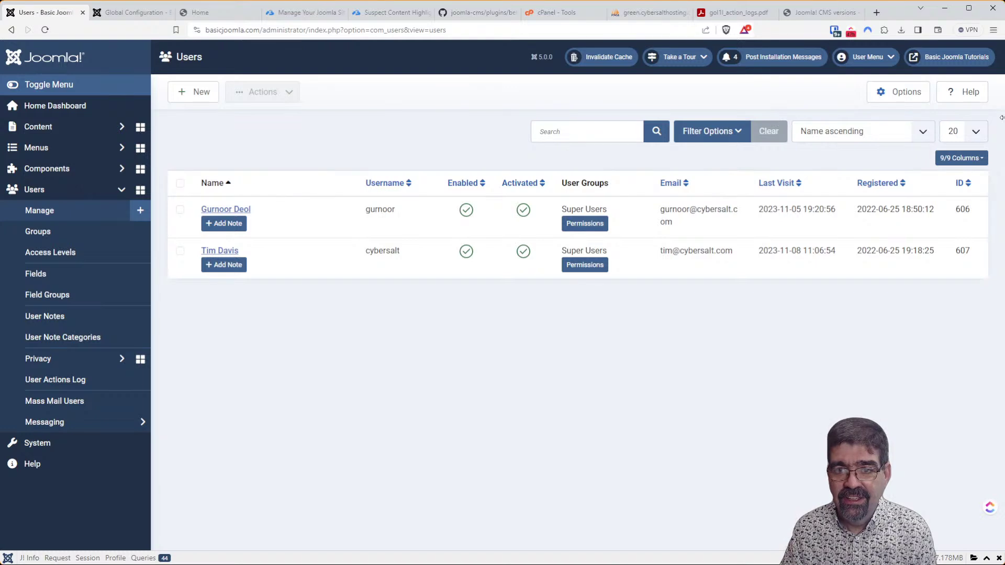
left_click(61, 383)
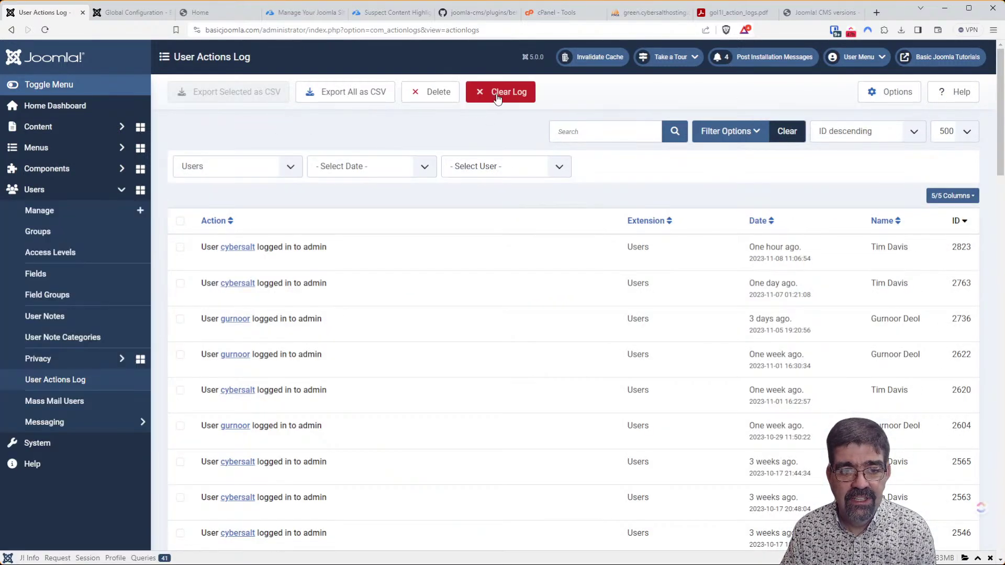
left_click(497, 93)
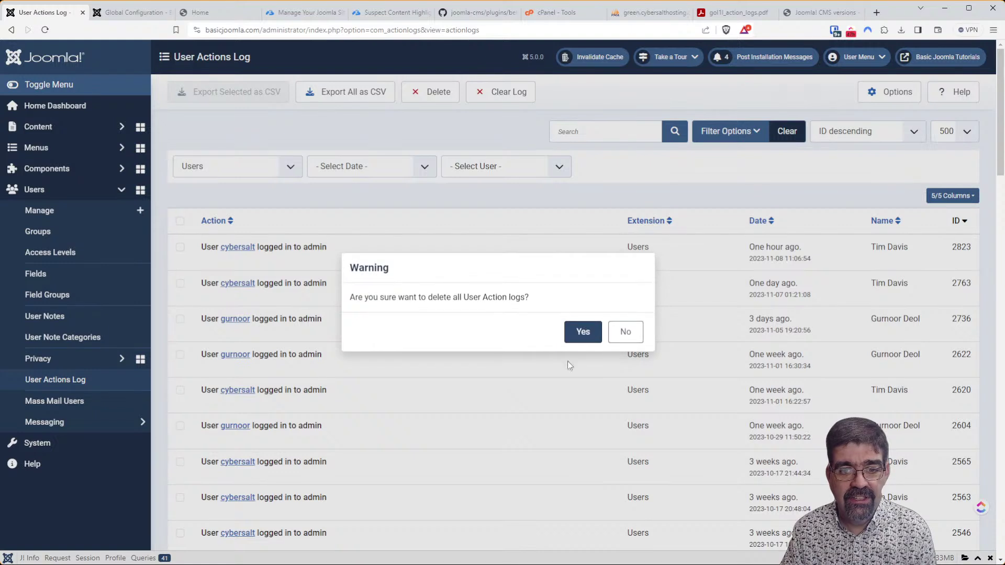
left_click(578, 334)
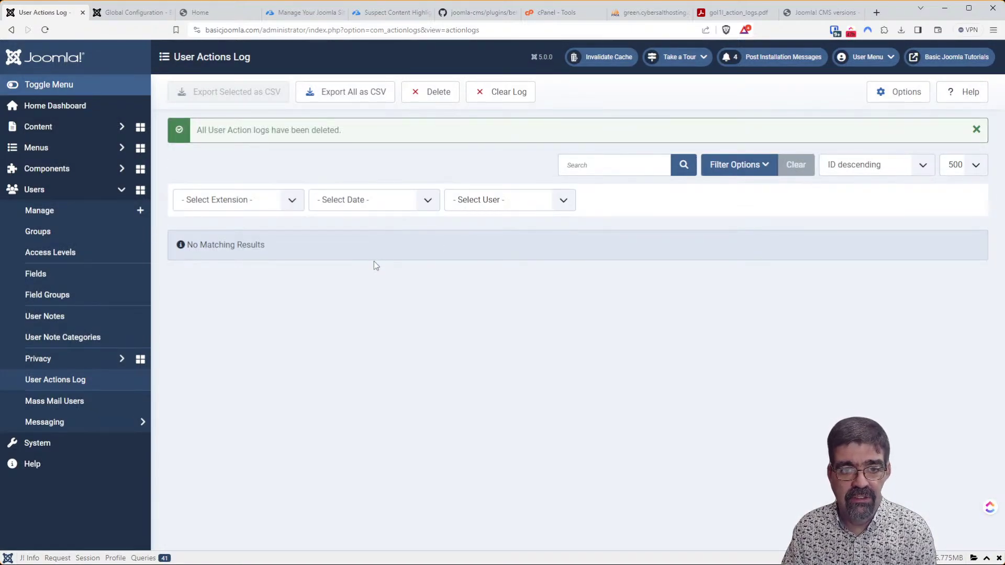
left_click(899, 103)
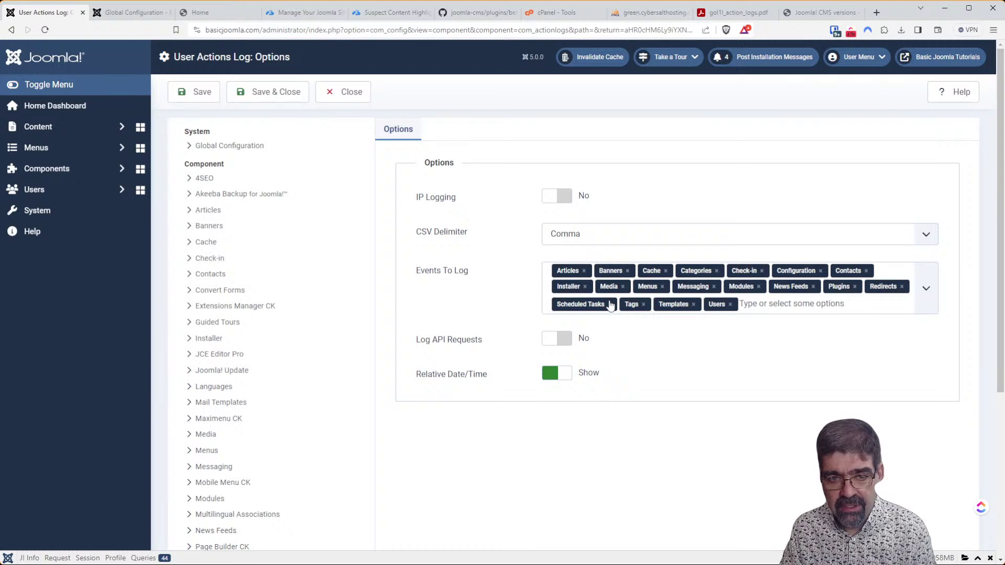
left_click(350, 93)
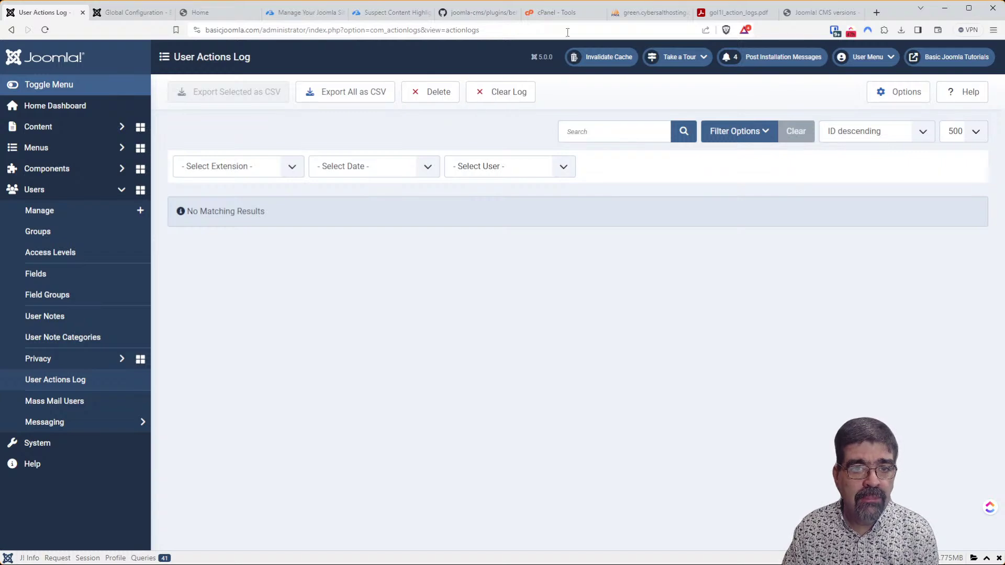
In phpMyAdmin, filter the basicjoo_newjoo table list to names containing 'ext'.
left_click(649, 12)
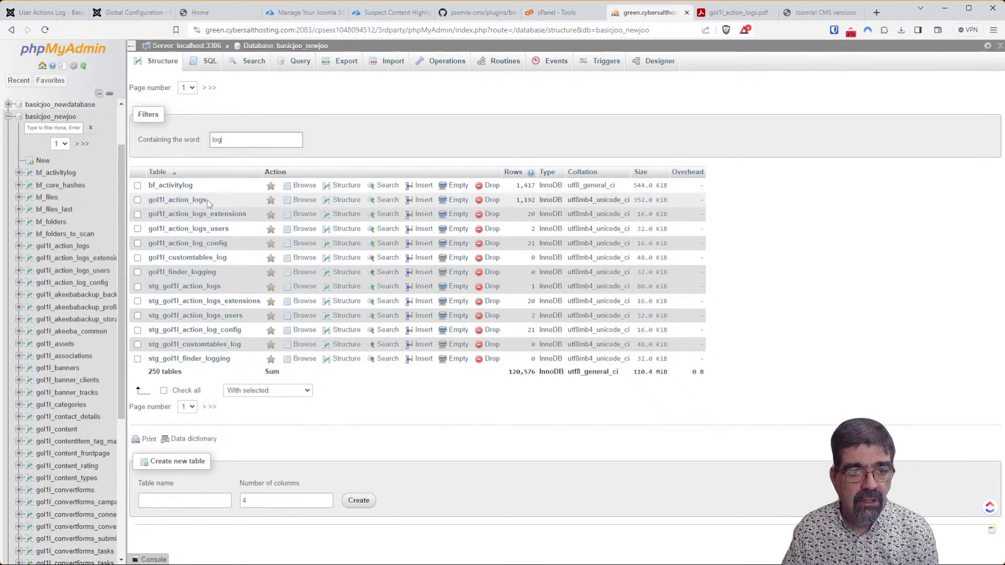
left_click(196, 203)
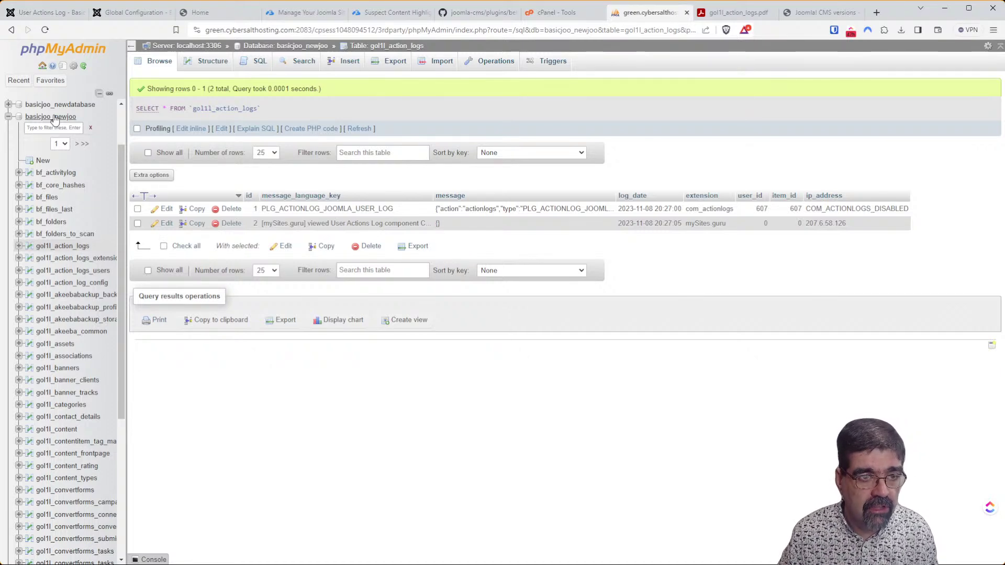
left_click(55, 116)
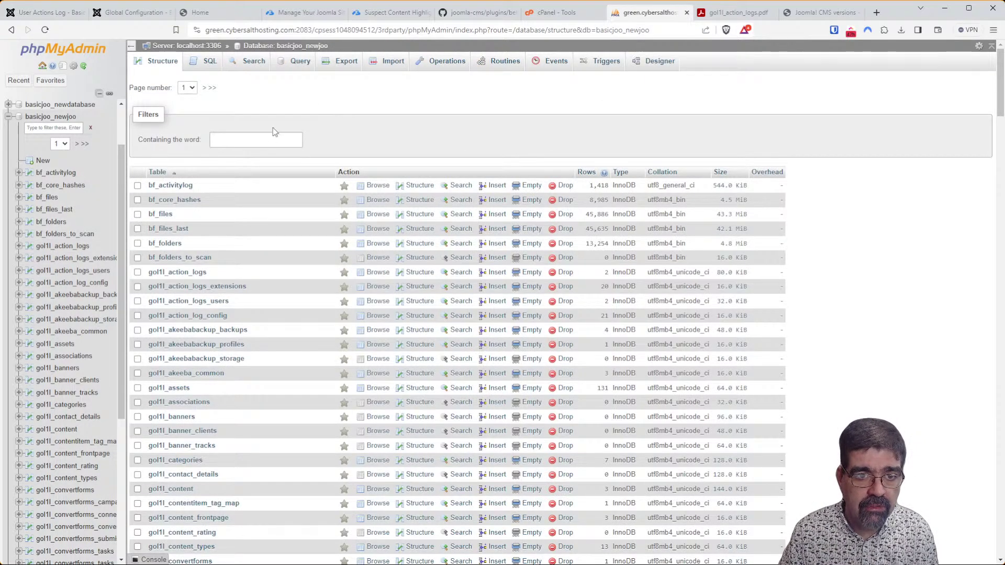
left_click(242, 140)
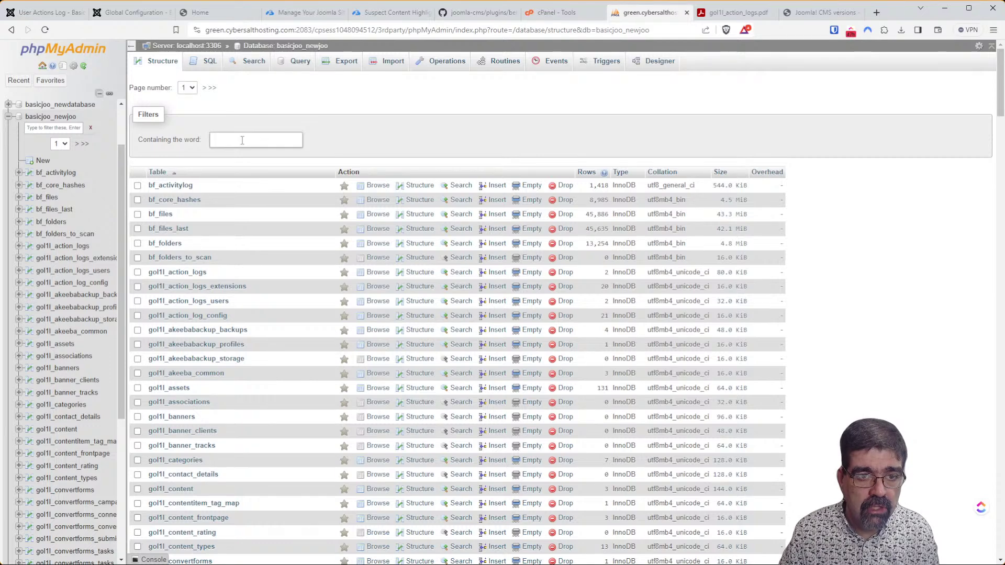
type("ext")
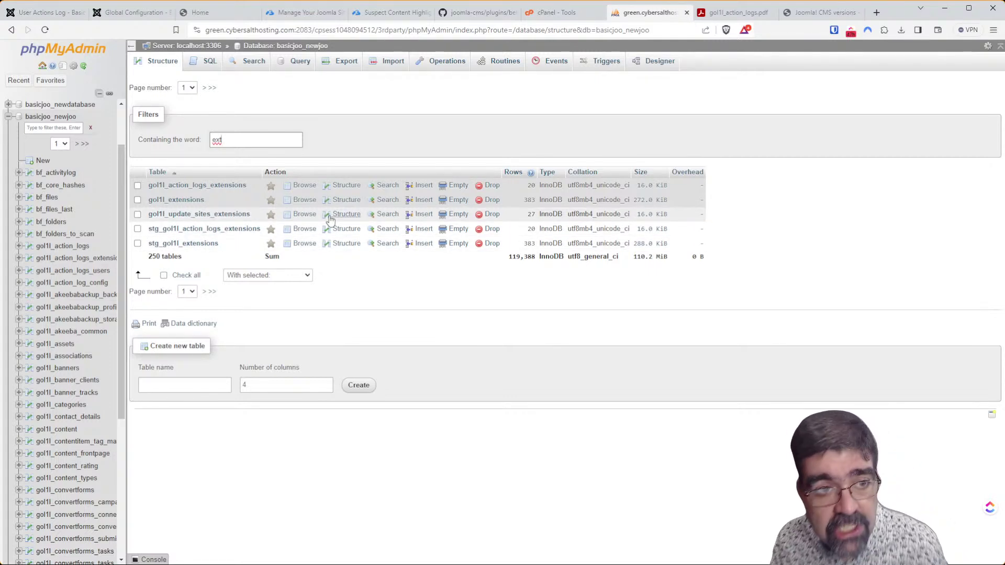
Search the live site's plugin list for 'stag'.
left_click(44, 19)
left_click(74, 451)
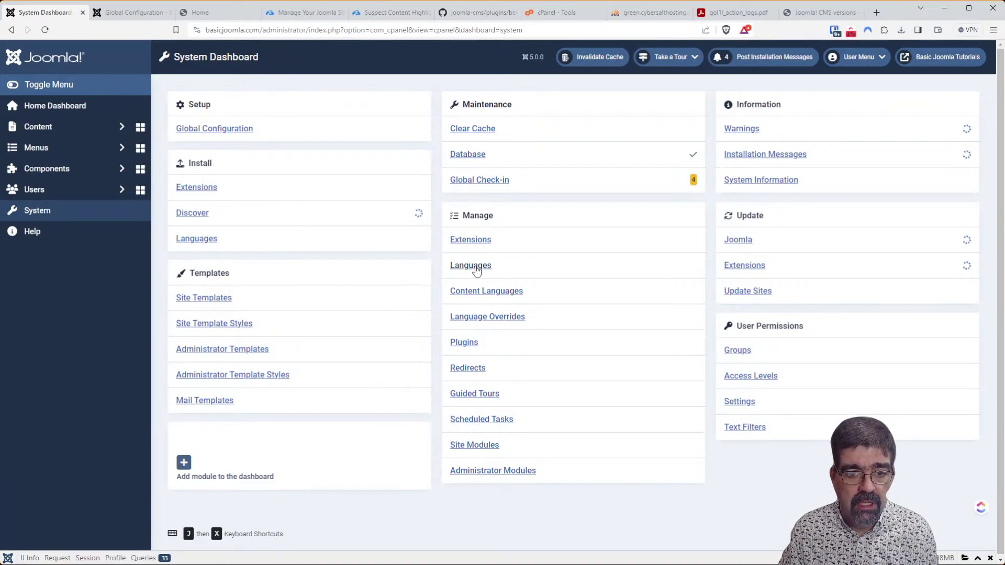
left_click(470, 345)
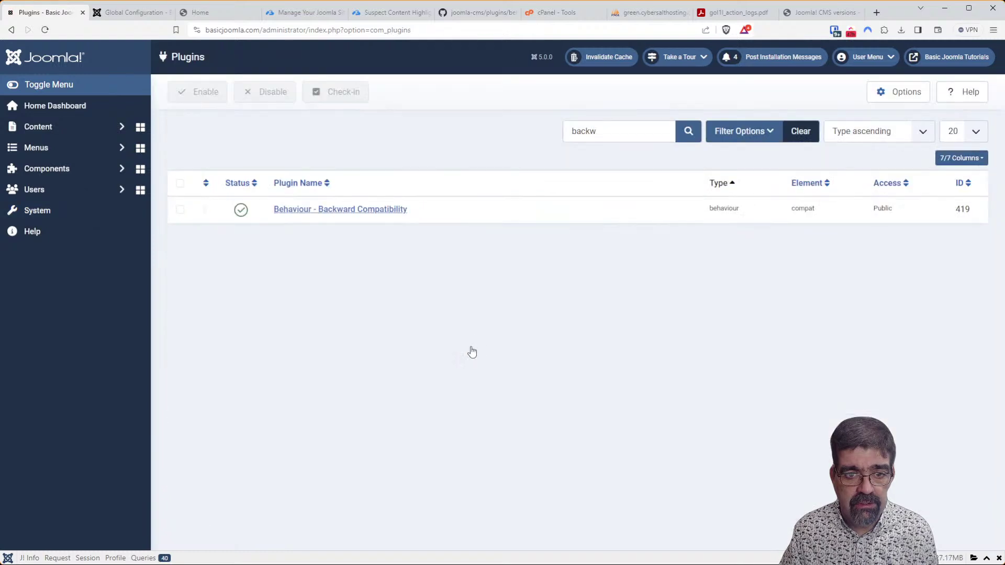
double_click(583, 130)
type("stag")
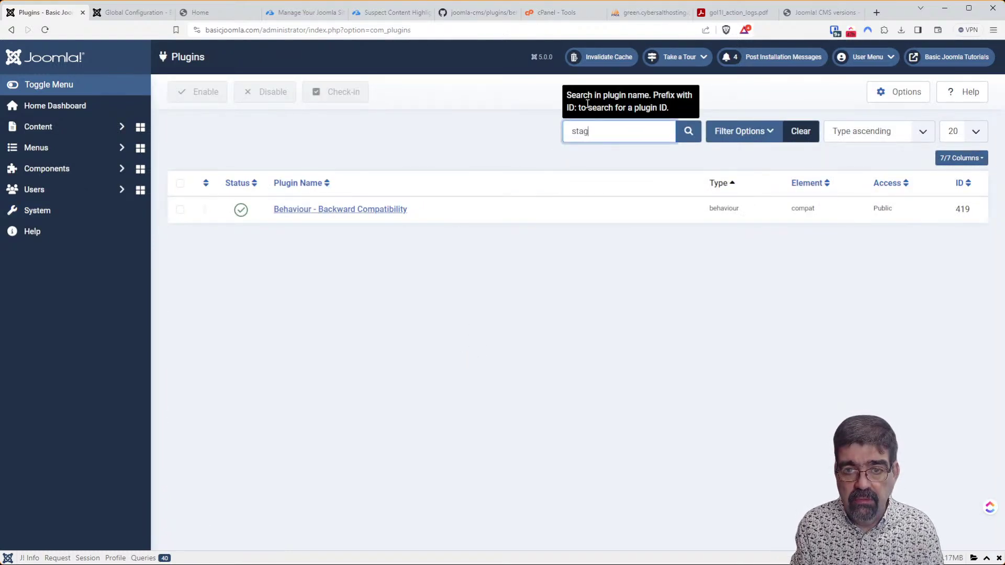
key("Return")
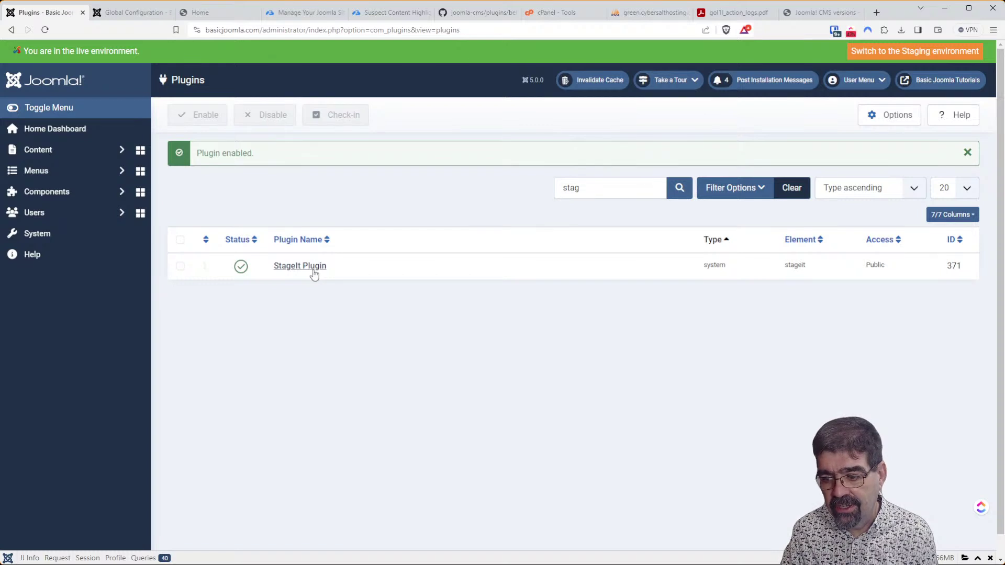
On the staging site, search plugins for 'stag', enable StageIt Plugin, then return to live.
left_click(905, 53)
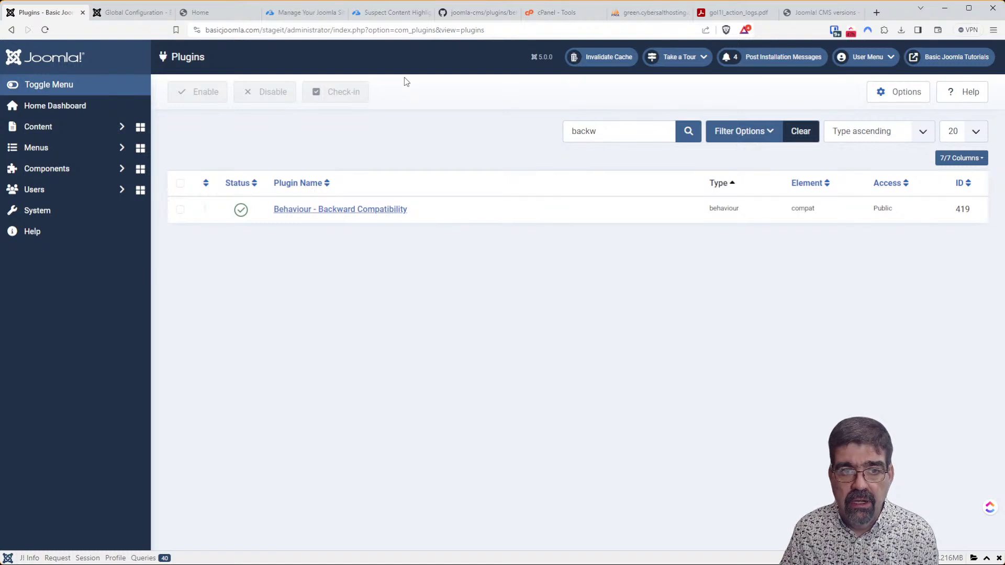
double_click(586, 130)
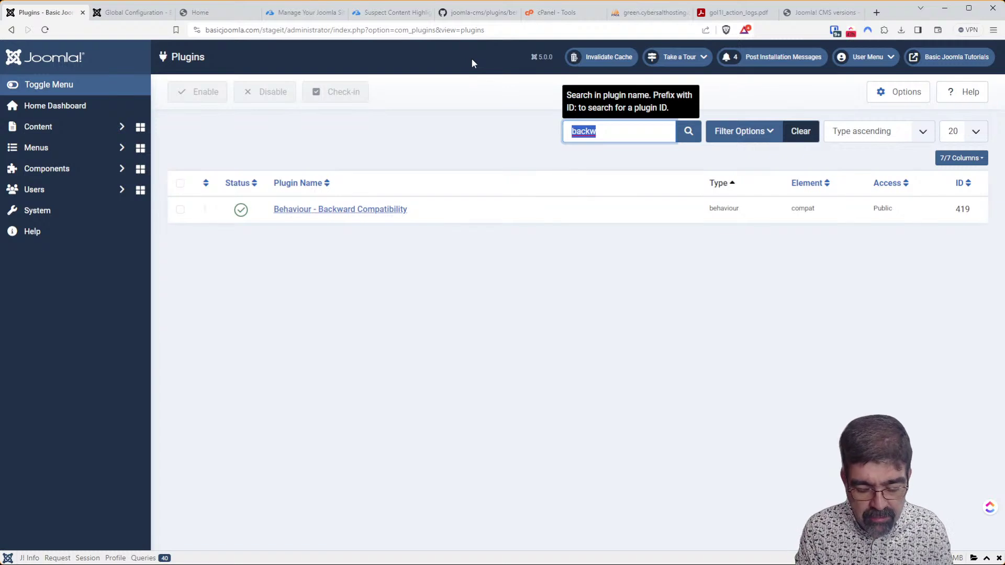
type("stag")
key("Return")
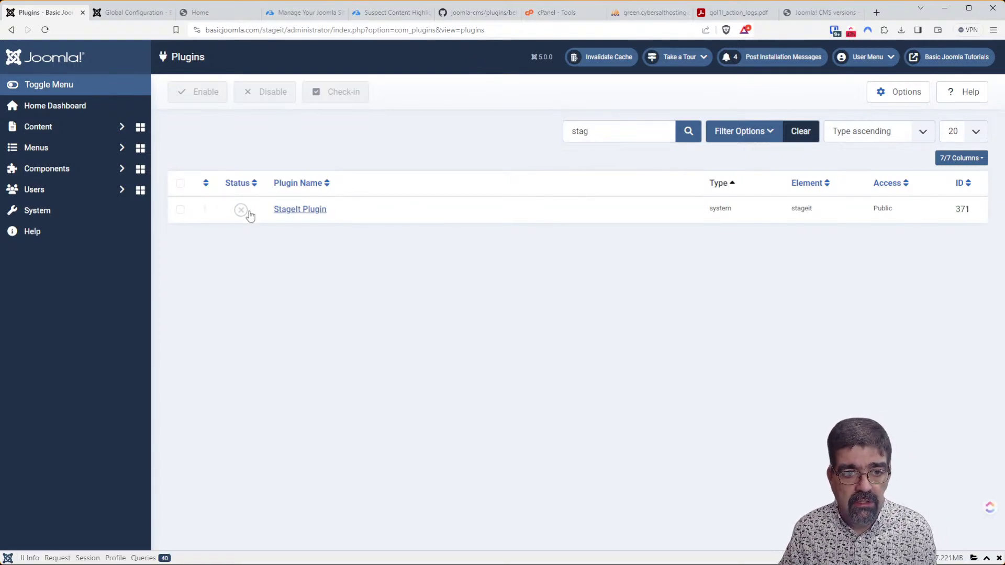
left_click(241, 210)
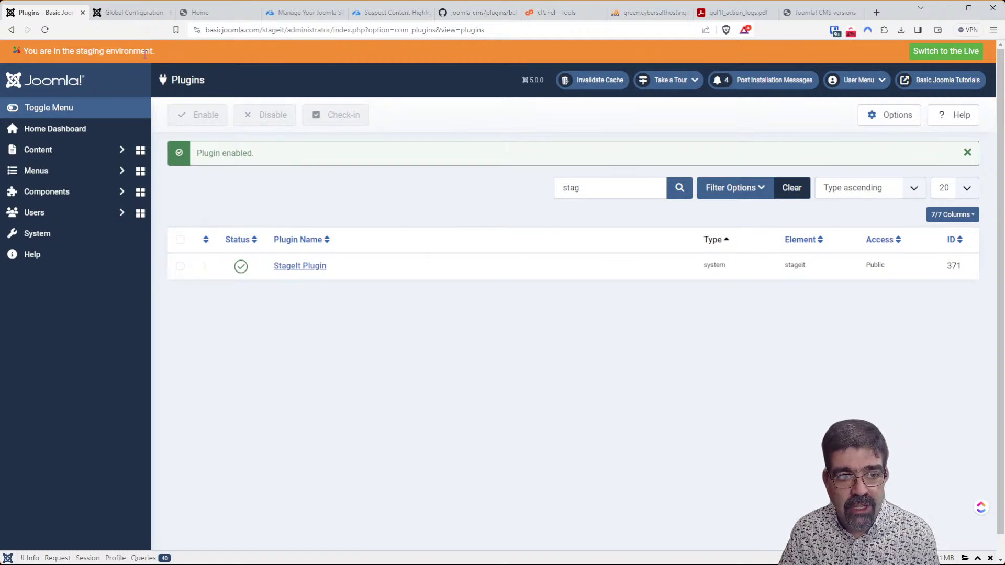
left_click(958, 50)
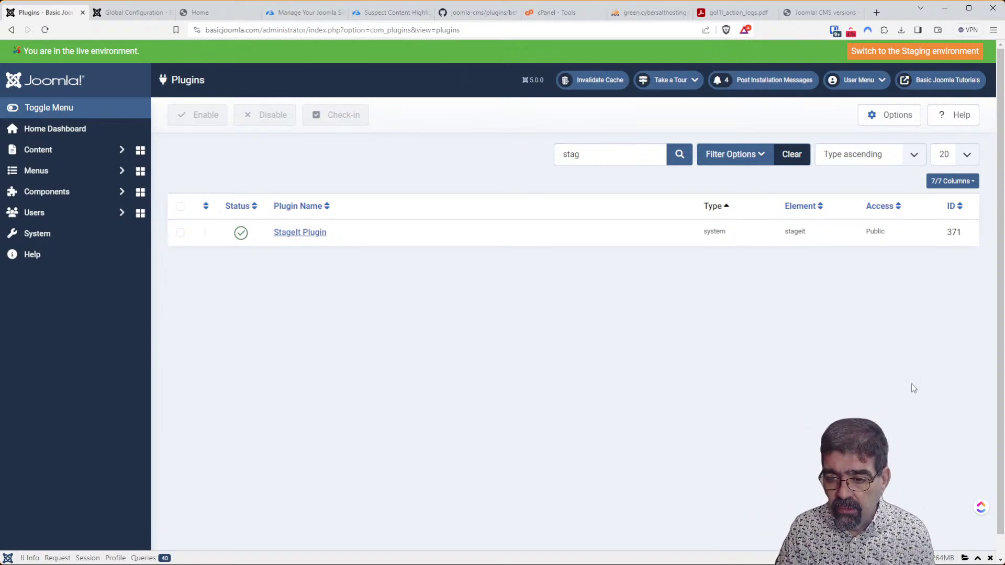
left_click(980, 506)
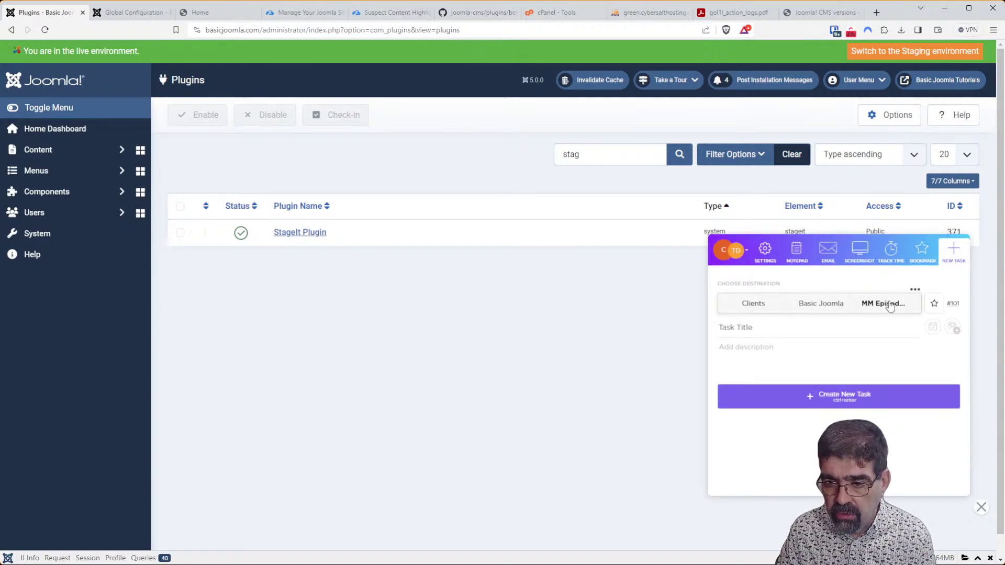
Start a ClickUp task in Basic Joomla > Produced Videos titled 'stageit plugin - which are you in.'.
left_click(889, 305)
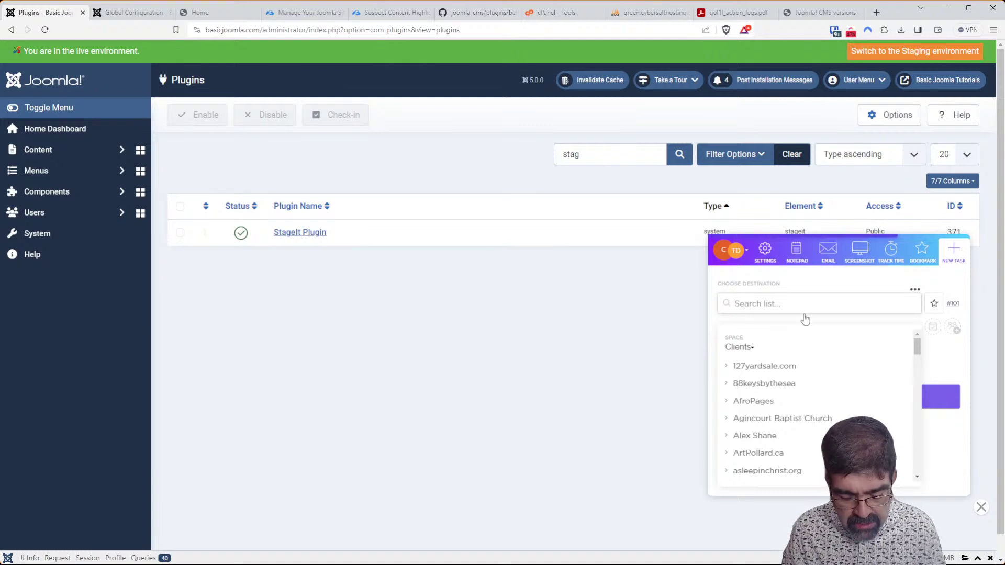
type("bas")
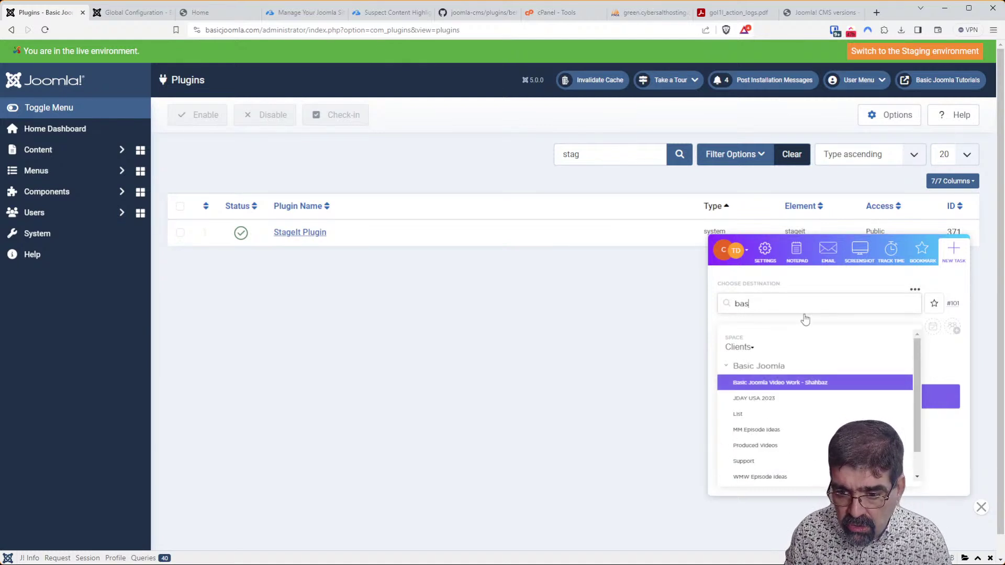
key("Down")
key("Down")
key("Down")
key("Down")
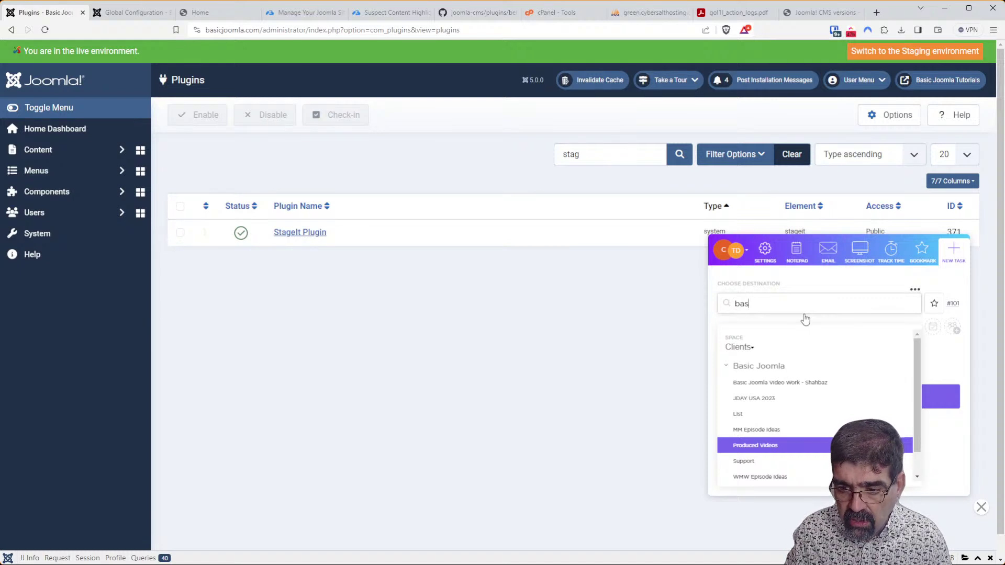
key("Return")
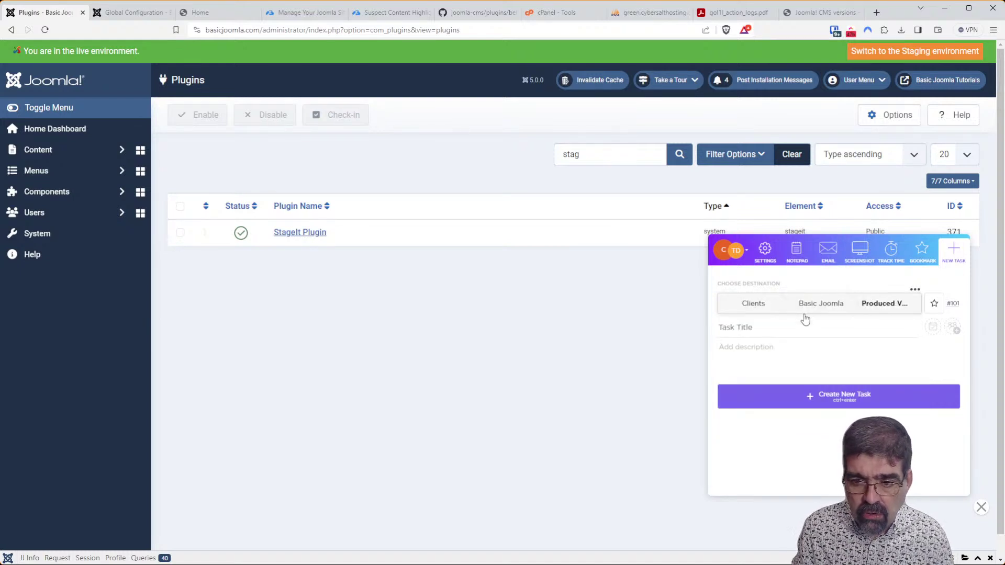
type("stageit plugin -")
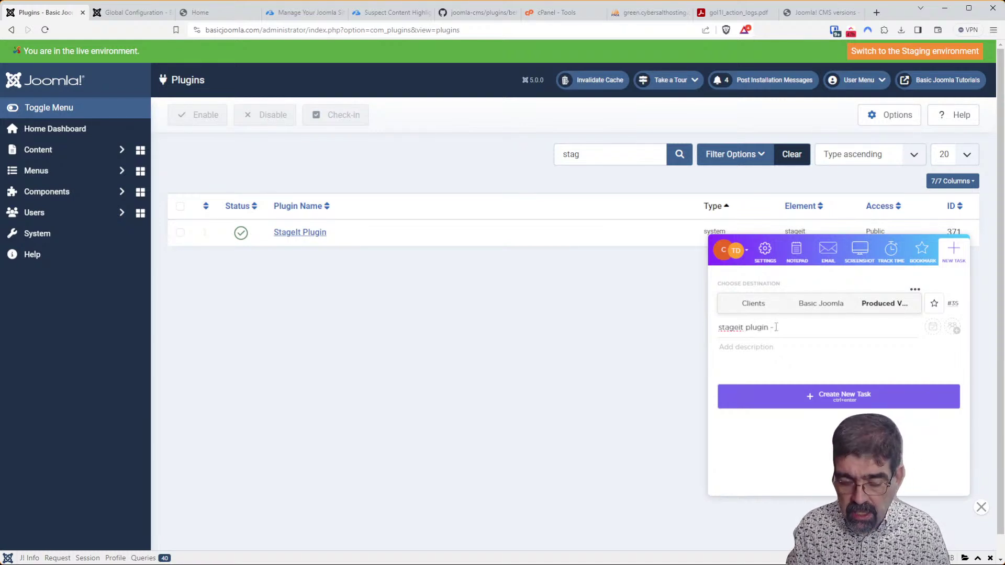
type("hich are you in.")
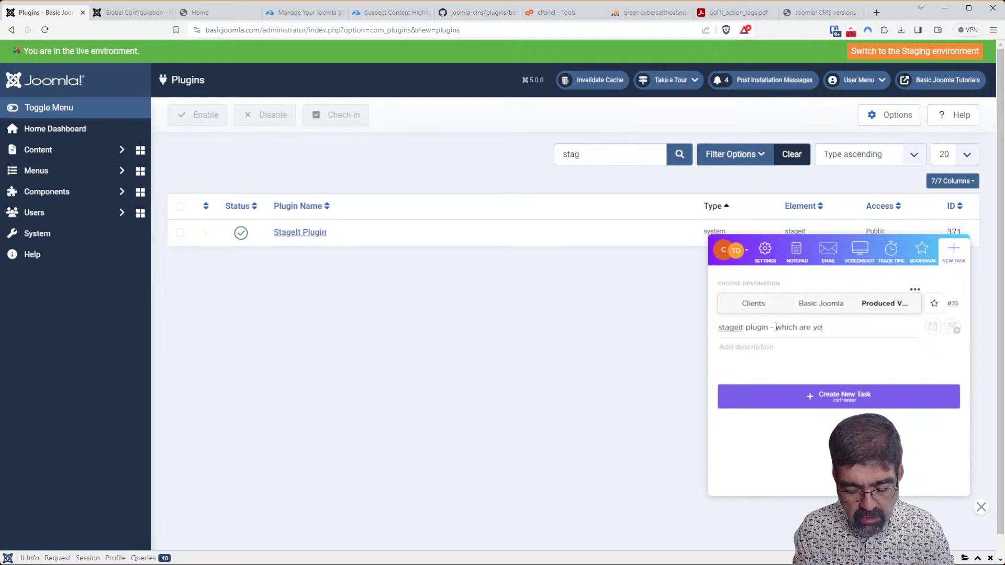
Assign the task to me, set its due date to November 23, and create it.
left_click(954, 329)
left_click(899, 395)
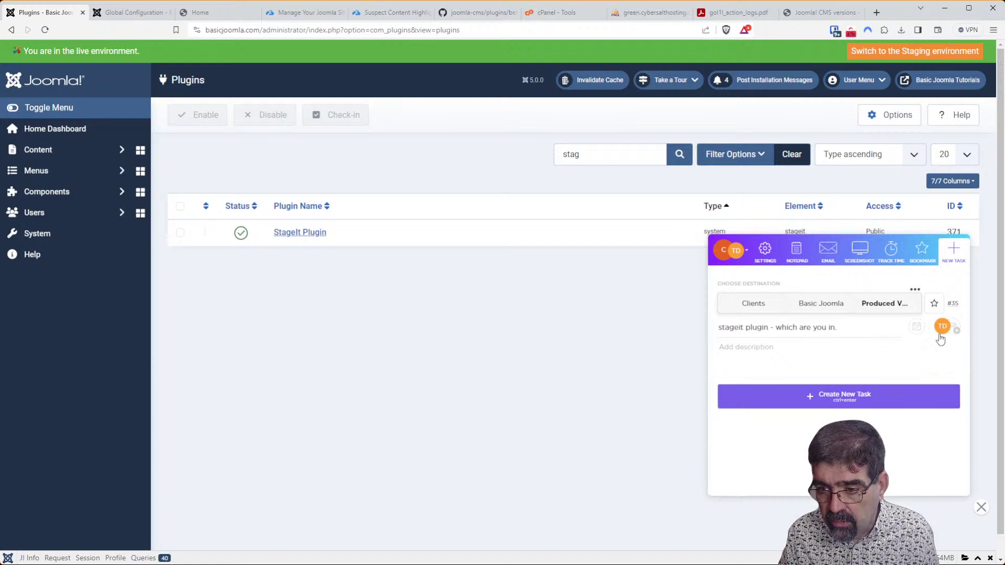
left_click(918, 330)
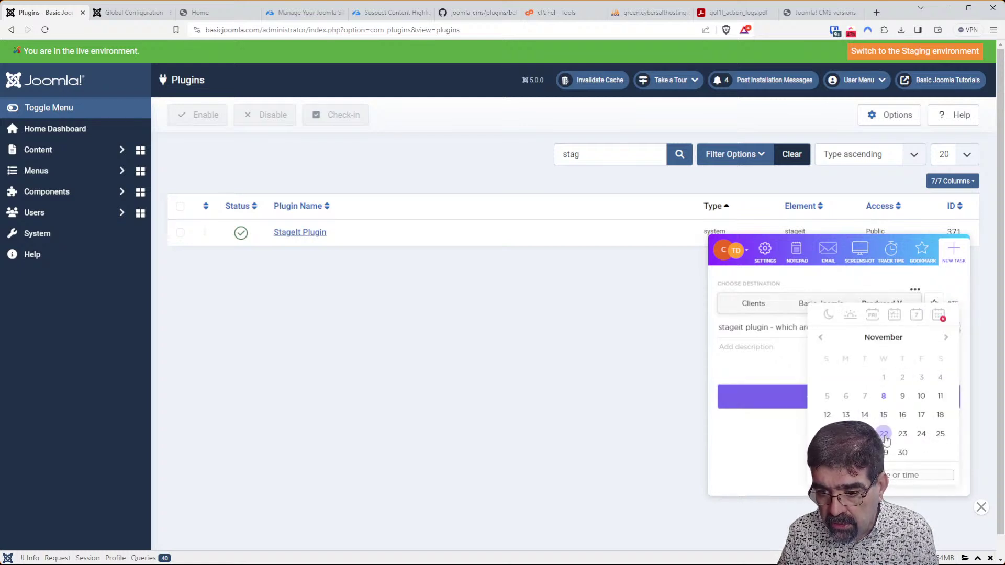
left_click(902, 433)
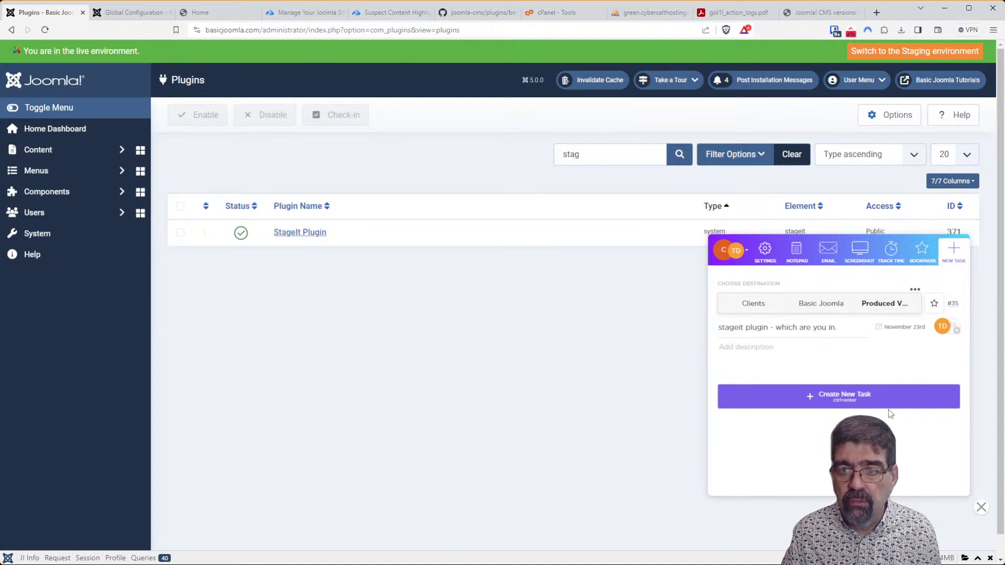
left_click(838, 398)
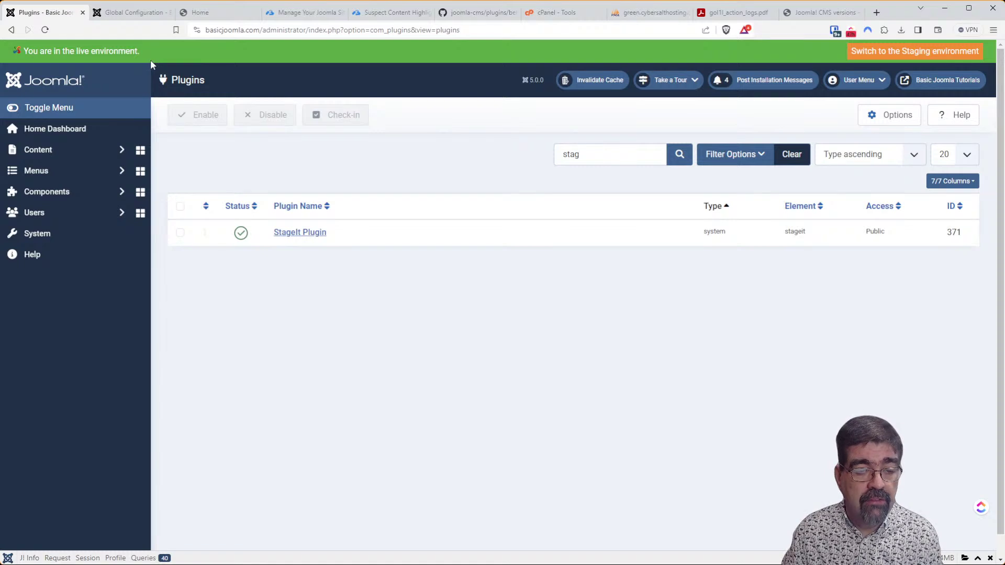
Go to the Install from Web extension catalogue via System > Install Extensions.
left_click(52, 231)
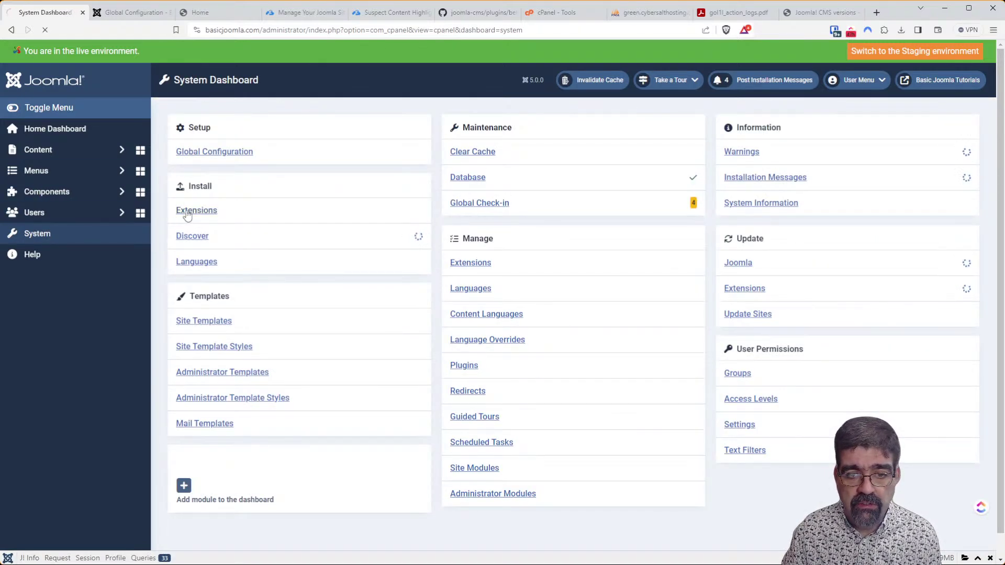
left_click(188, 212)
left_click(459, 154)
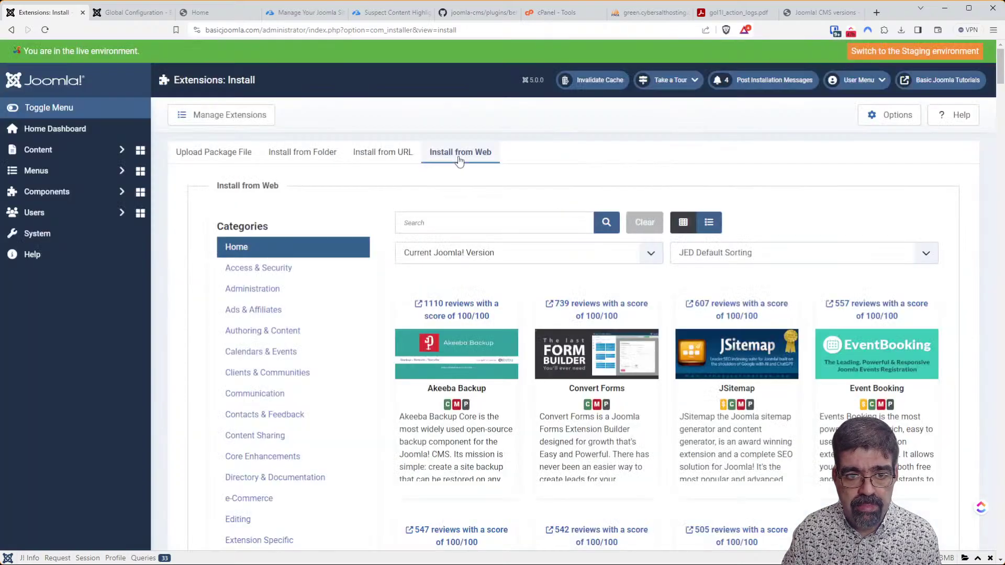
Sort extensions newest first and open the JP CS Youtube for YOOtheme Pro listing in a new tab.
left_click(752, 260)
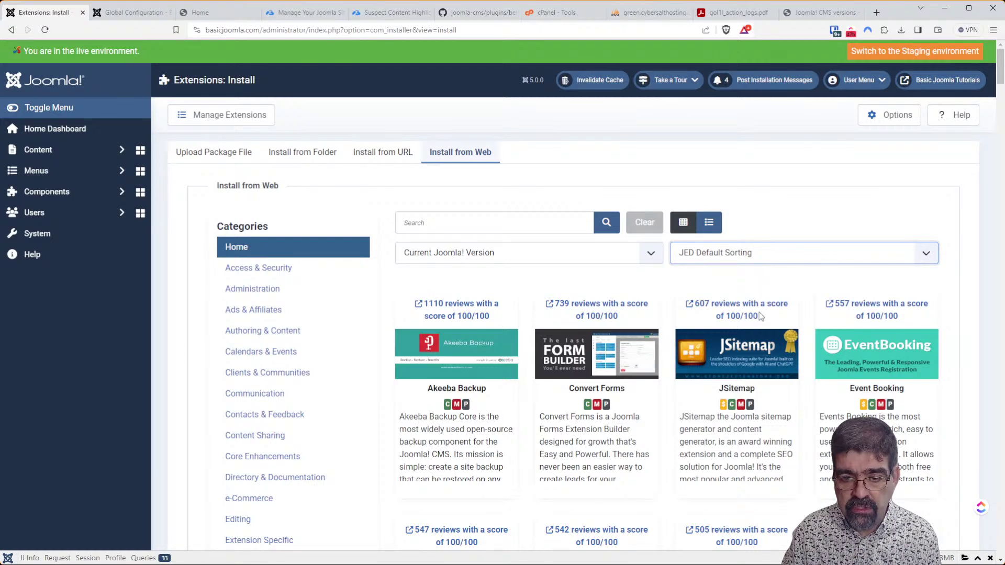
key("Down")
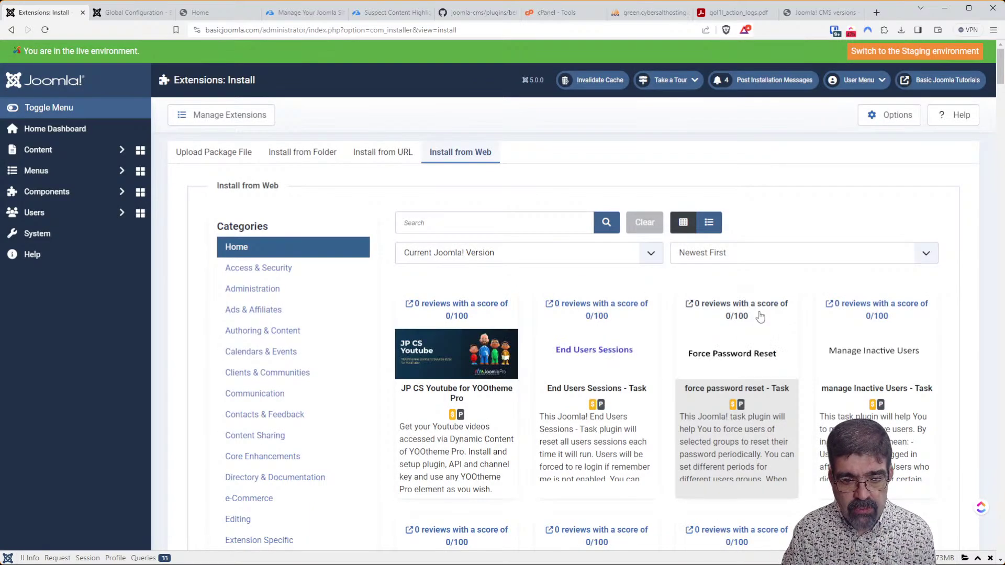
scroll(488, 250, "down", 2)
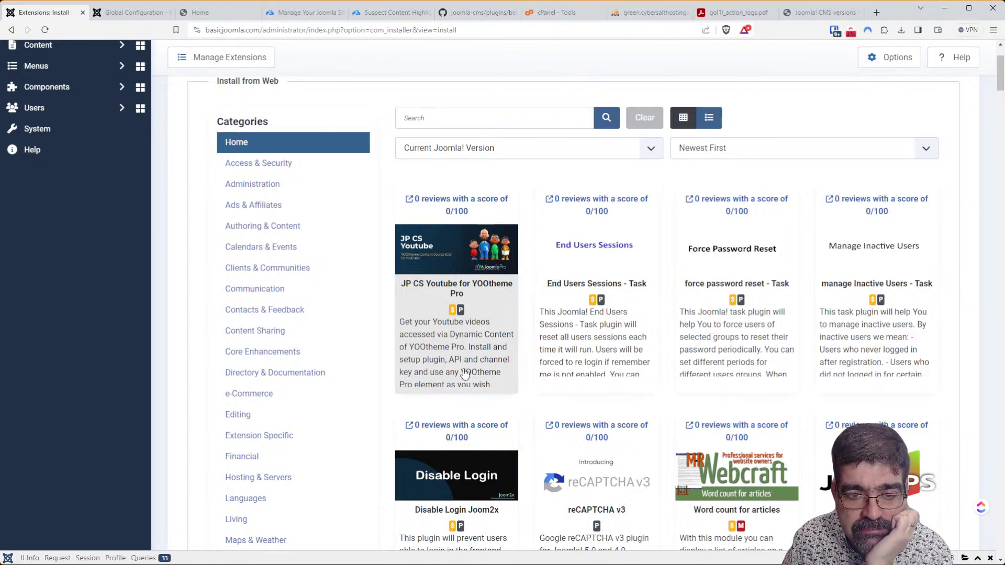
left_click(486, 212)
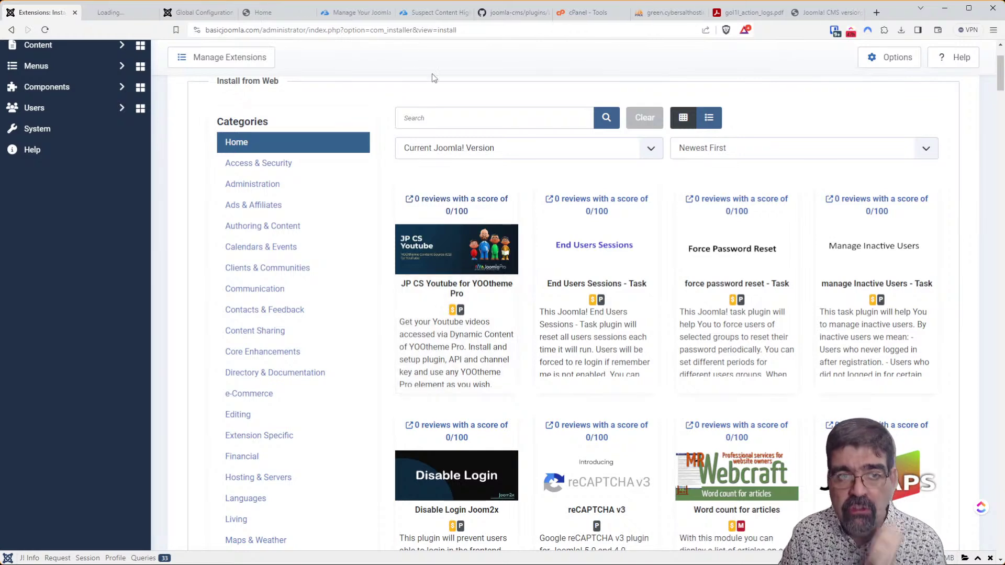
View the JP CS Youtube for YOOtheme Pro directory listing and open its live demo.
left_click(110, 12)
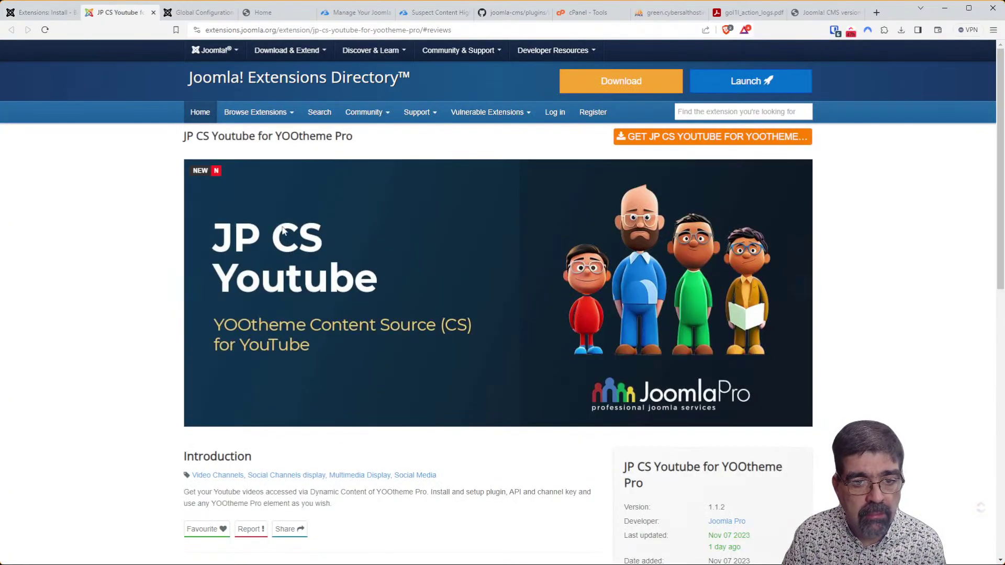
scroll(446, 294, "down", 4)
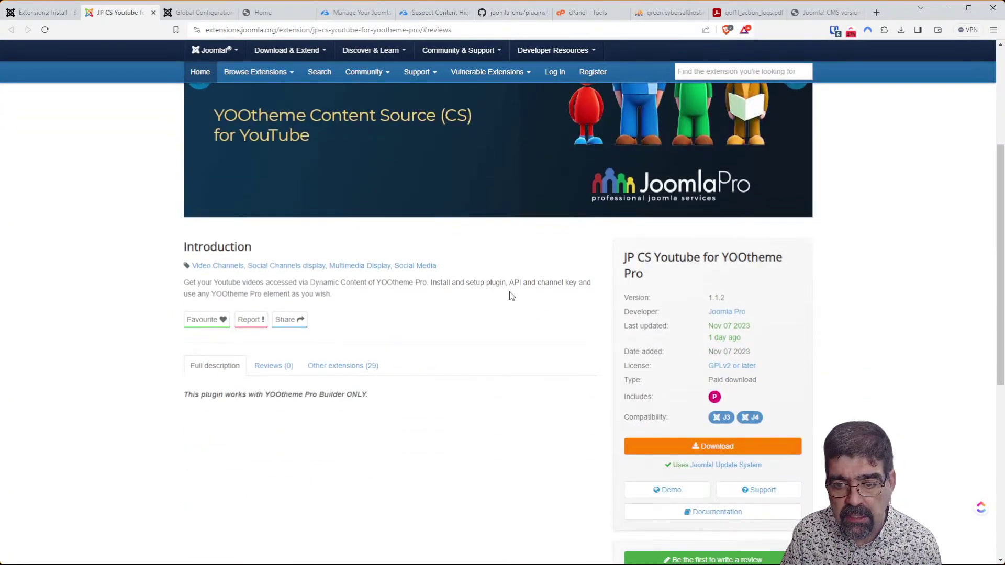
left_click(670, 500)
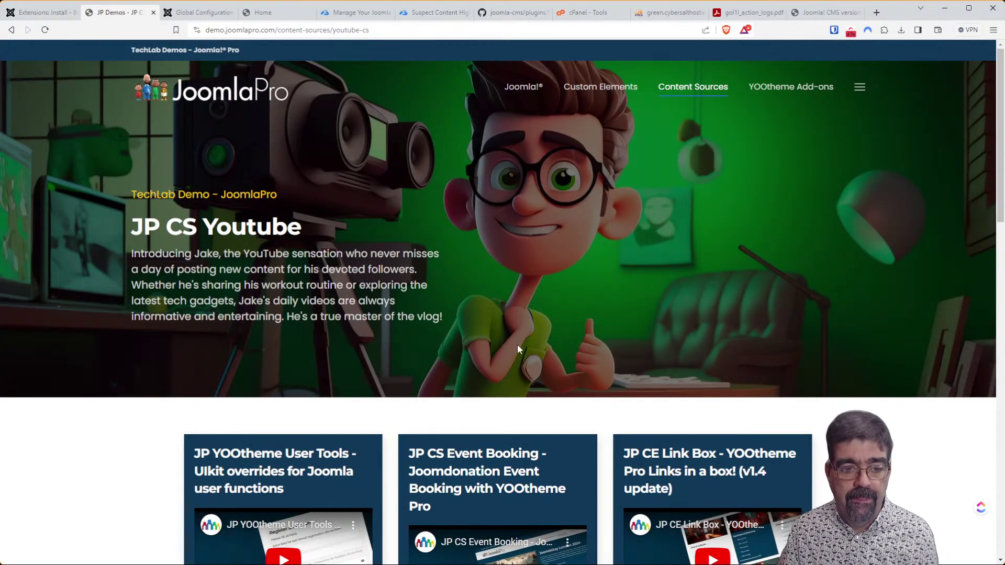
Browse the demo's video cards and open the JP YOOtheme User Tools video on YouTube.
scroll(522, 356, "down", 5)
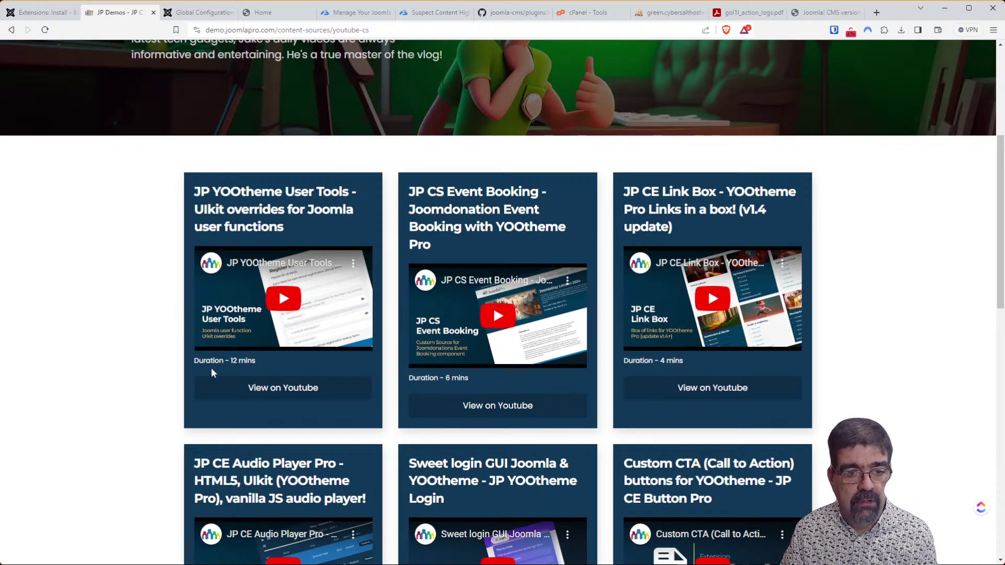
scroll(217, 360, "down", 2)
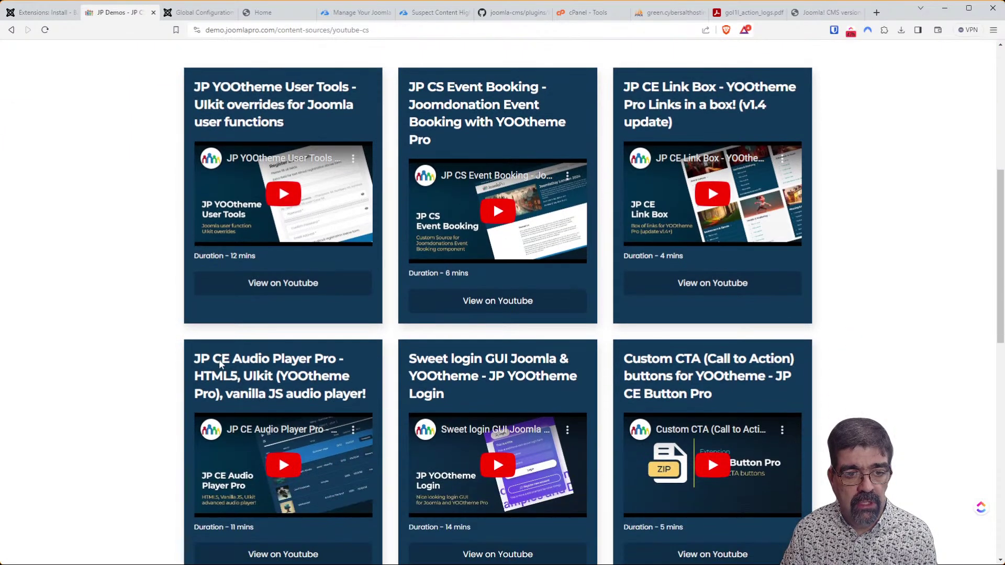
scroll(225, 361, "up", 3)
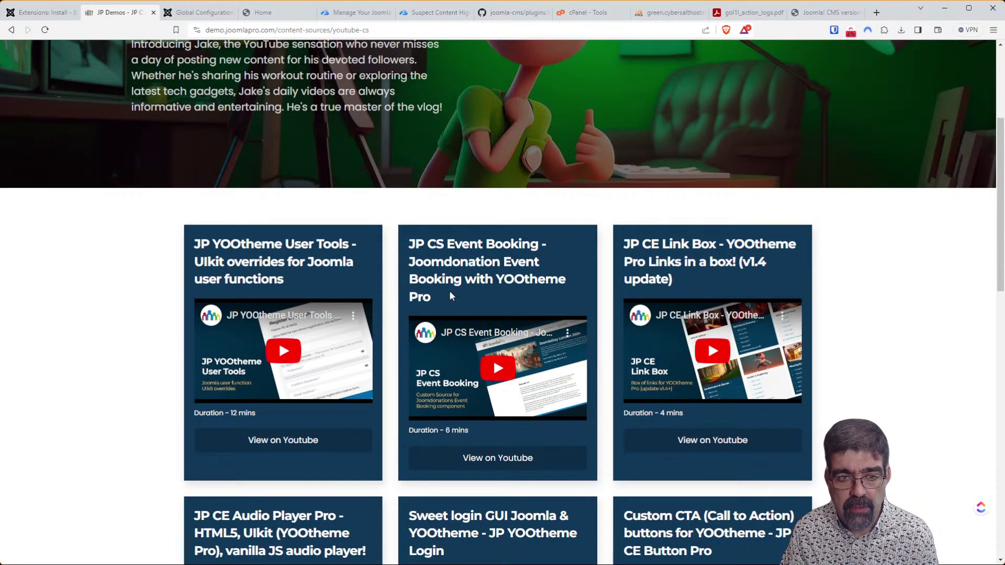
scroll(449, 297, "up", 3)
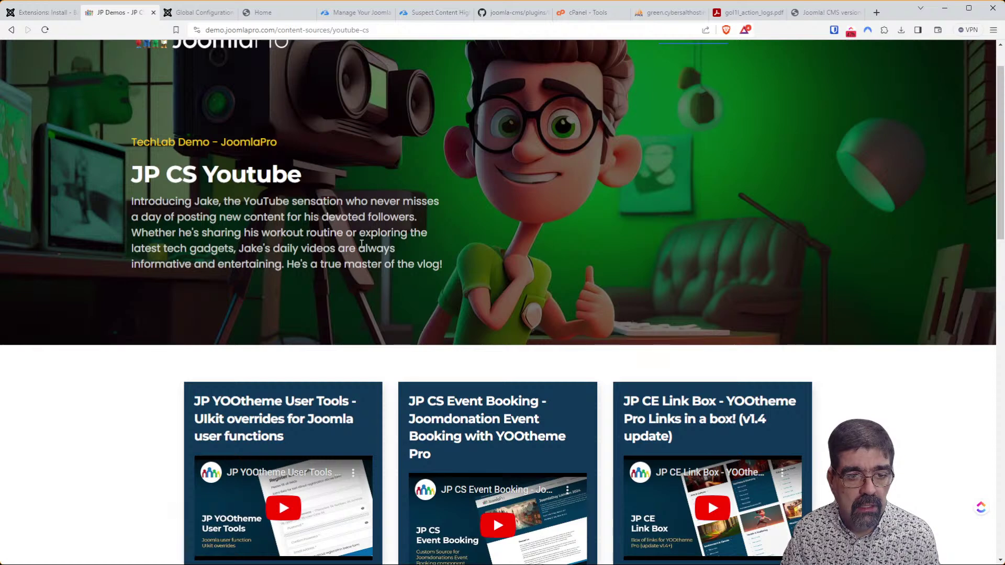
scroll(346, 258, "up", 1)
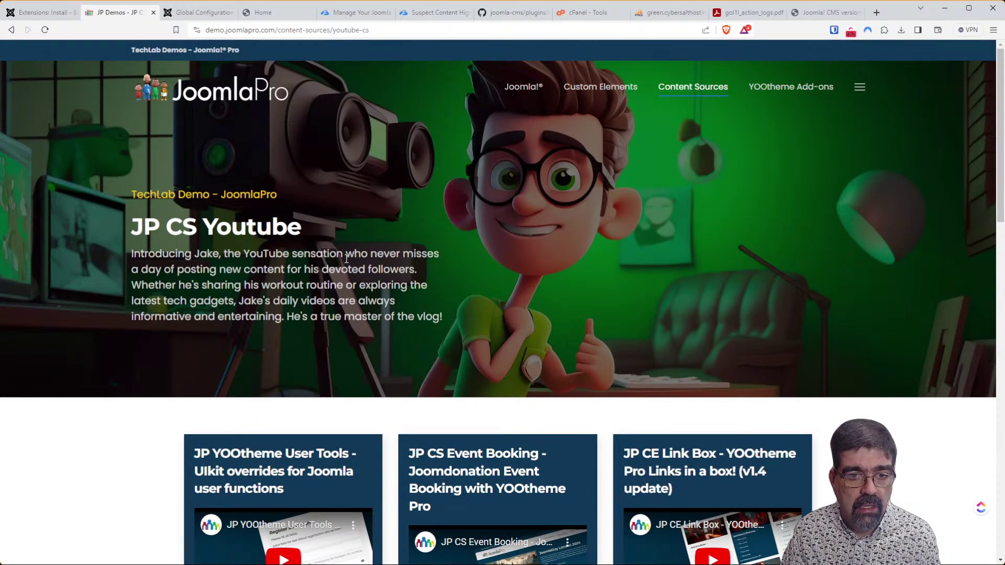
scroll(346, 258, "down", 3)
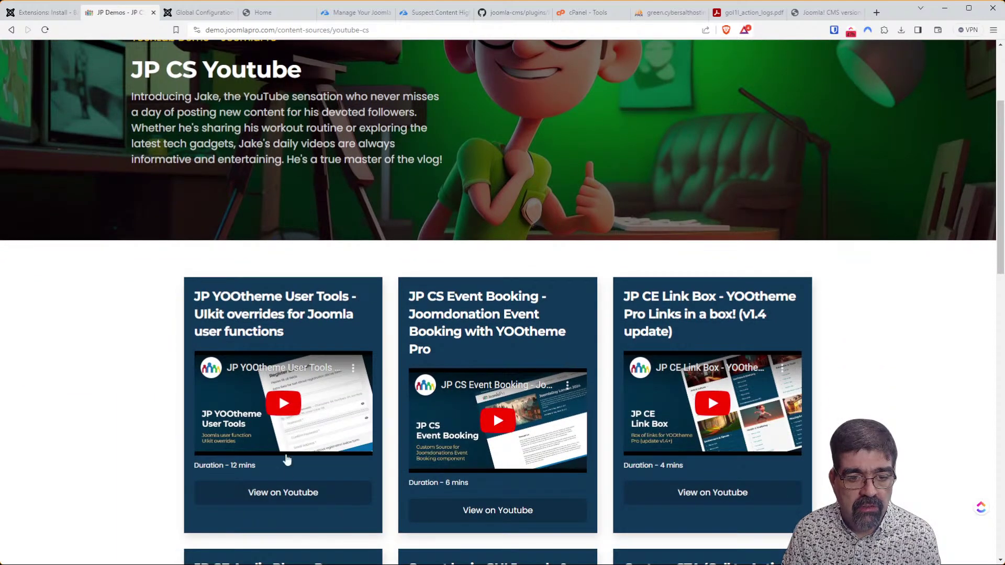
left_click(293, 503)
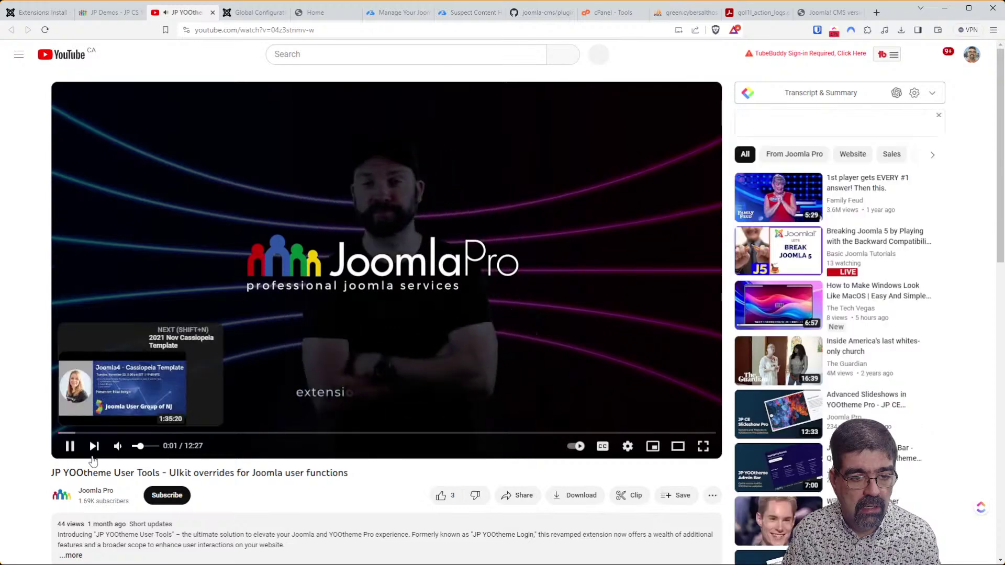
Watch the JP YOOtheme User Tools video until 0:22, then open the Joomla Pro channel.
left_click(71, 452)
scroll(288, 452, "down", 2)
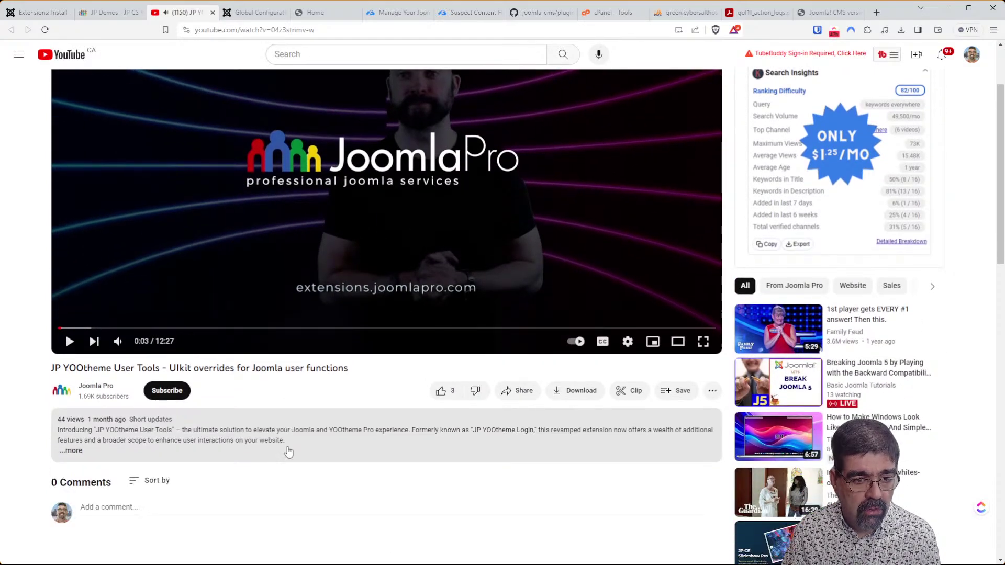
scroll(288, 452, "down", 1)
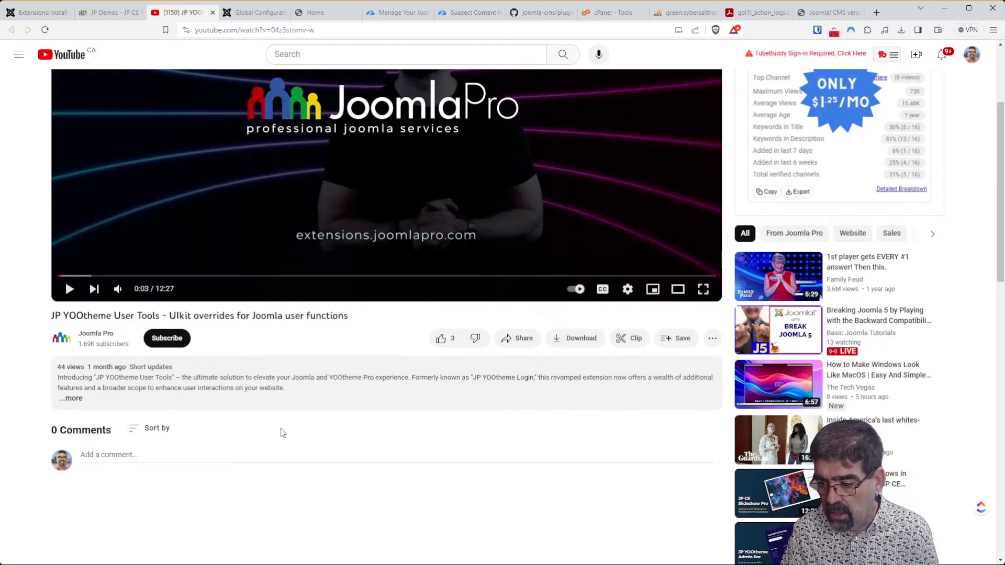
scroll(276, 417, "up", 3)
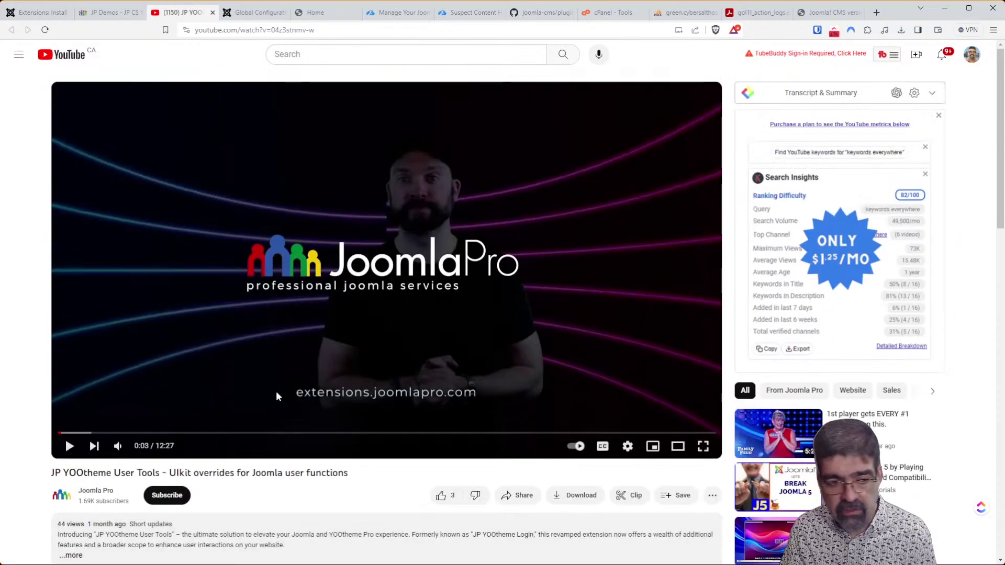
left_click(70, 446)
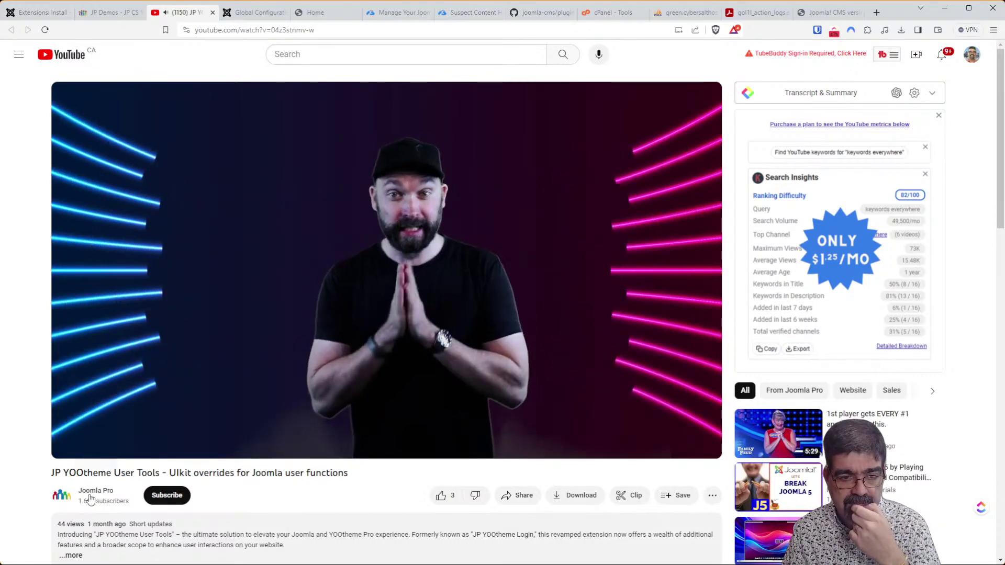
left_click(77, 454)
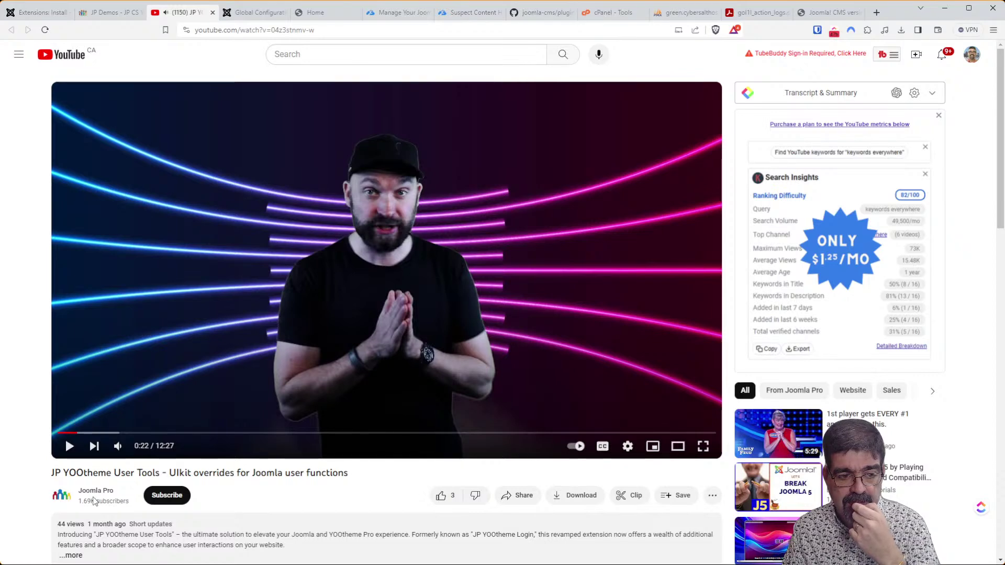
left_click(95, 492)
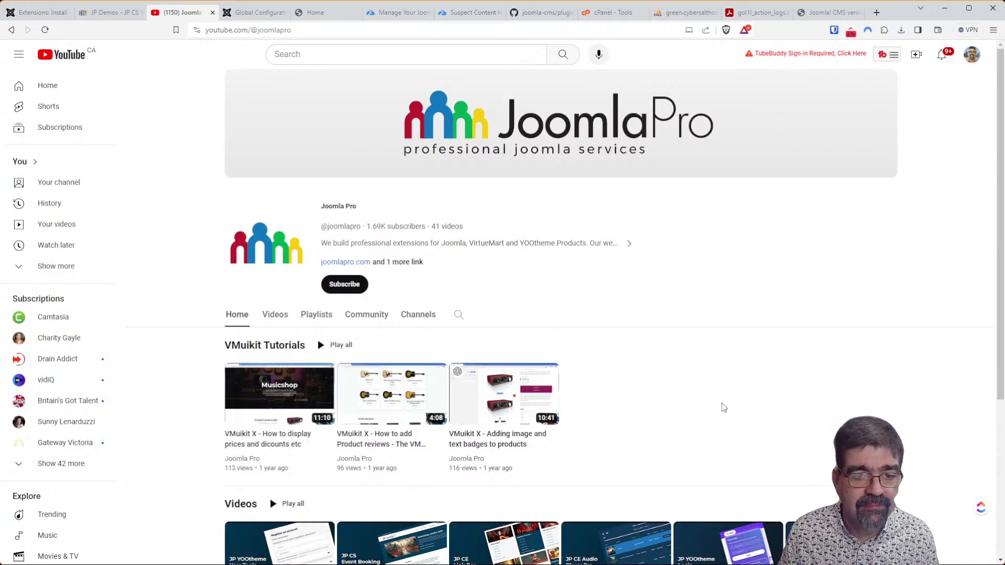
Browse the Joomla Pro channel's full Videos list.
scroll(720, 409, "down", 4)
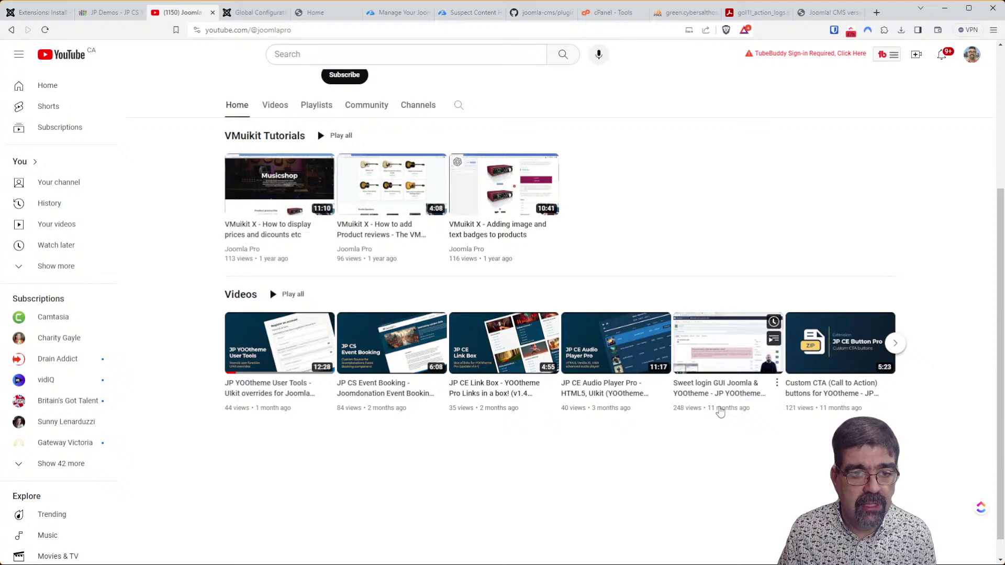
scroll(664, 455, "up", 4)
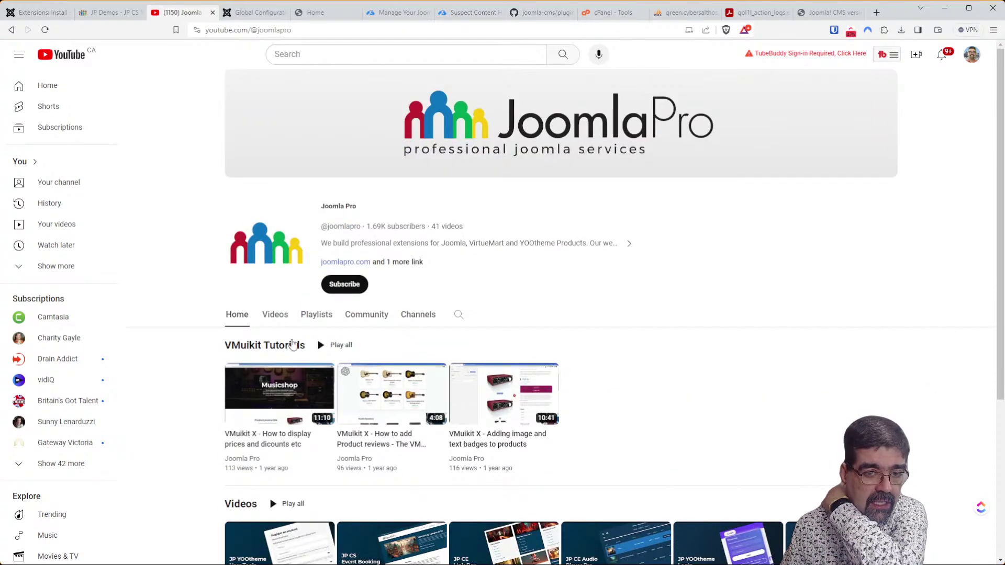
left_click(272, 320)
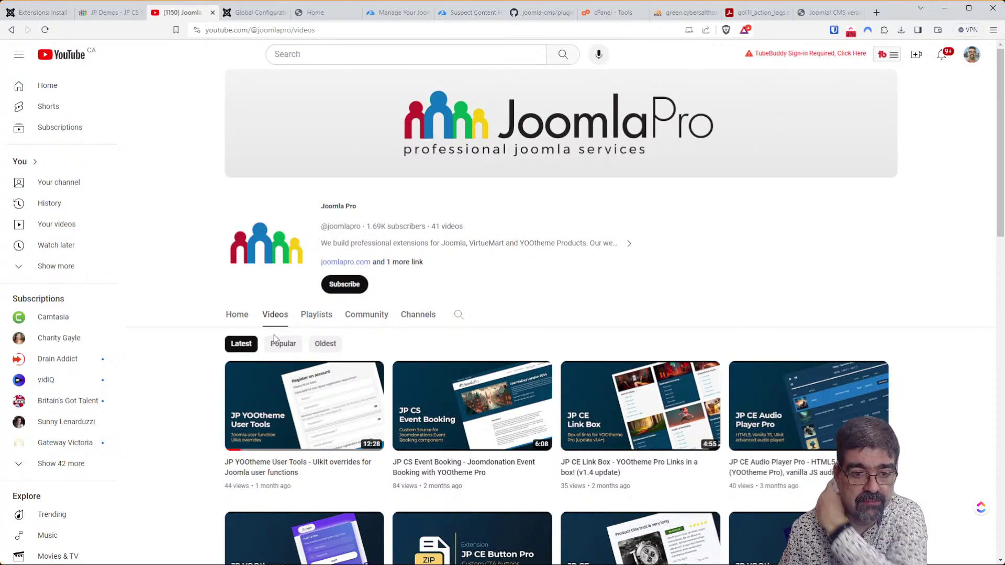
scroll(273, 337, "down", 9)
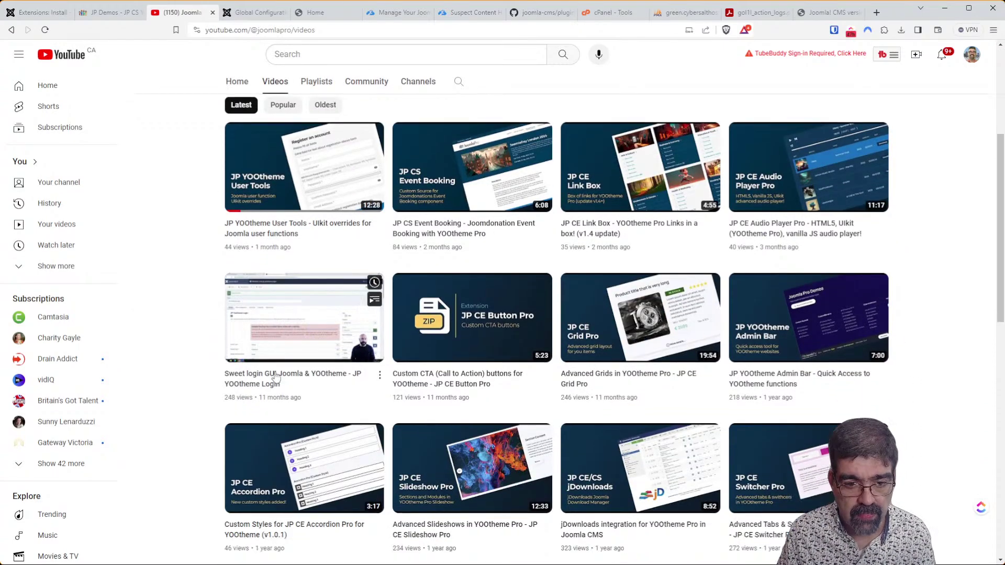
scroll(278, 377, "down", 3)
scroll(280, 380, "down", 4)
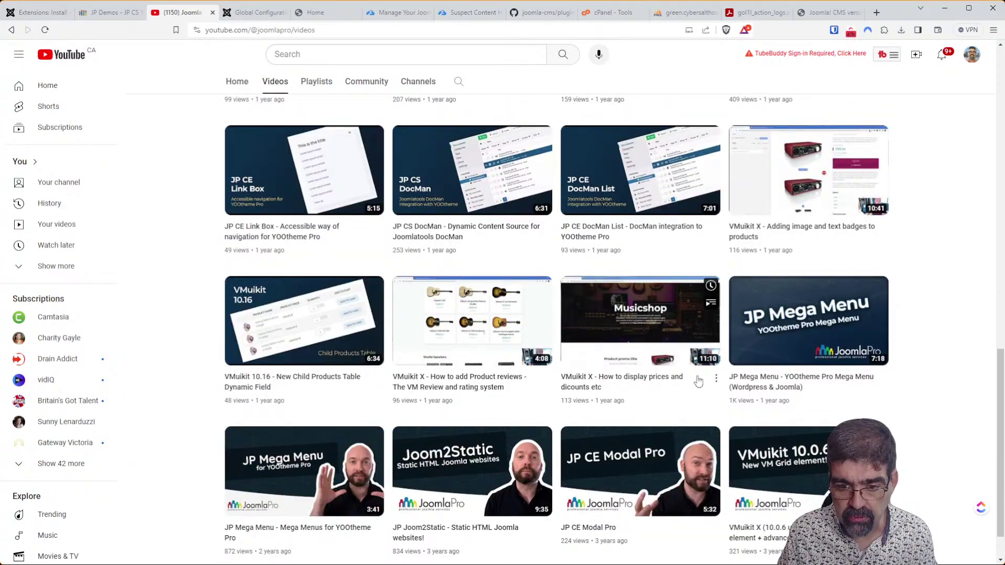
scroll(890, 406, "up", 11)
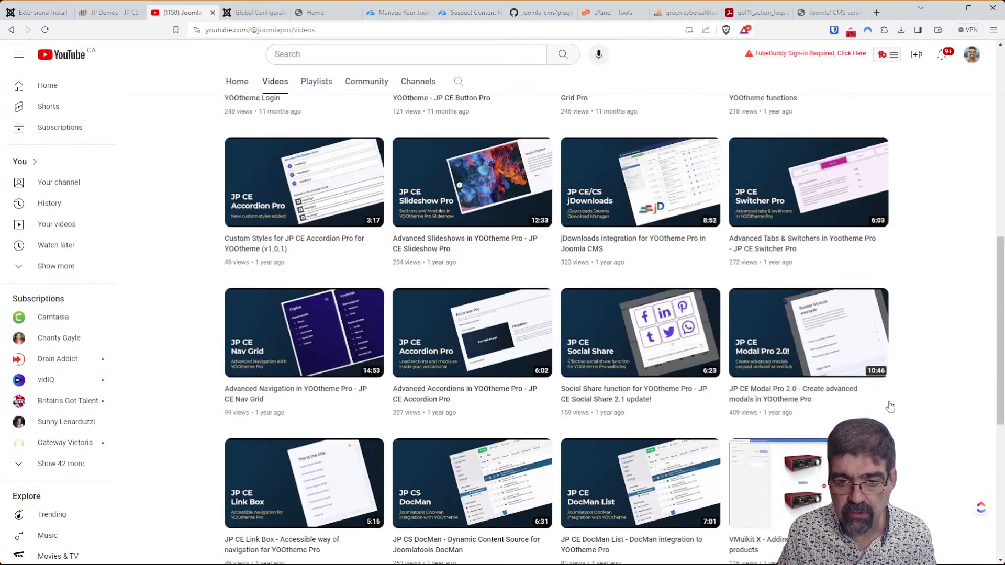
scroll(890, 406, "up", 5)
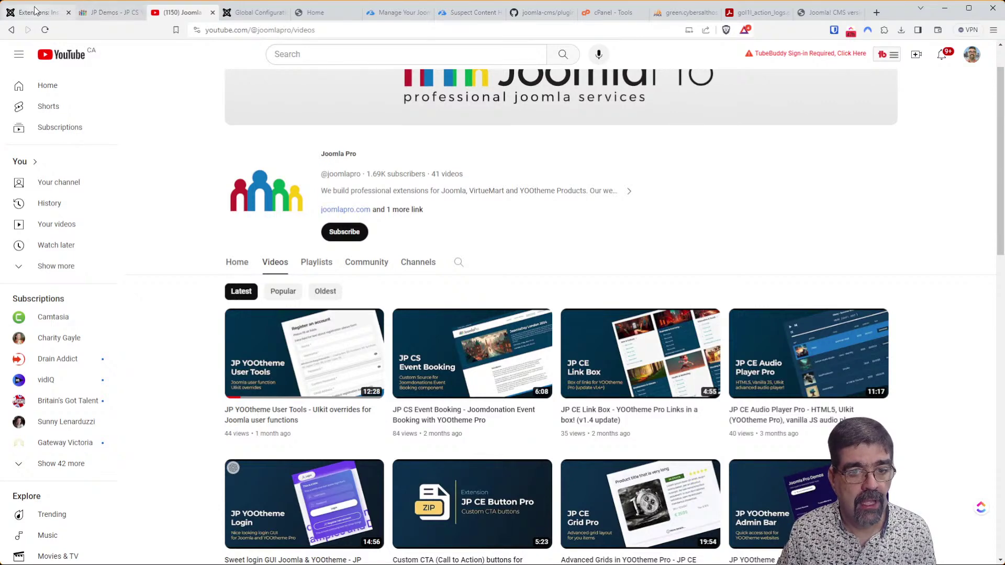
Back in Install from Web, open the End Users Sessions - Task extension listing.
left_click(32, 15)
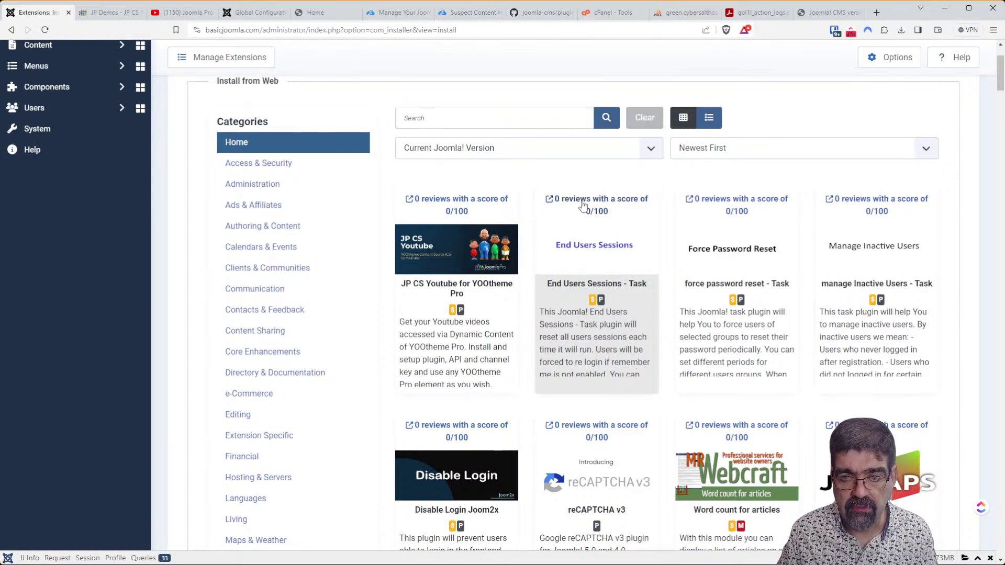
left_click(594, 211)
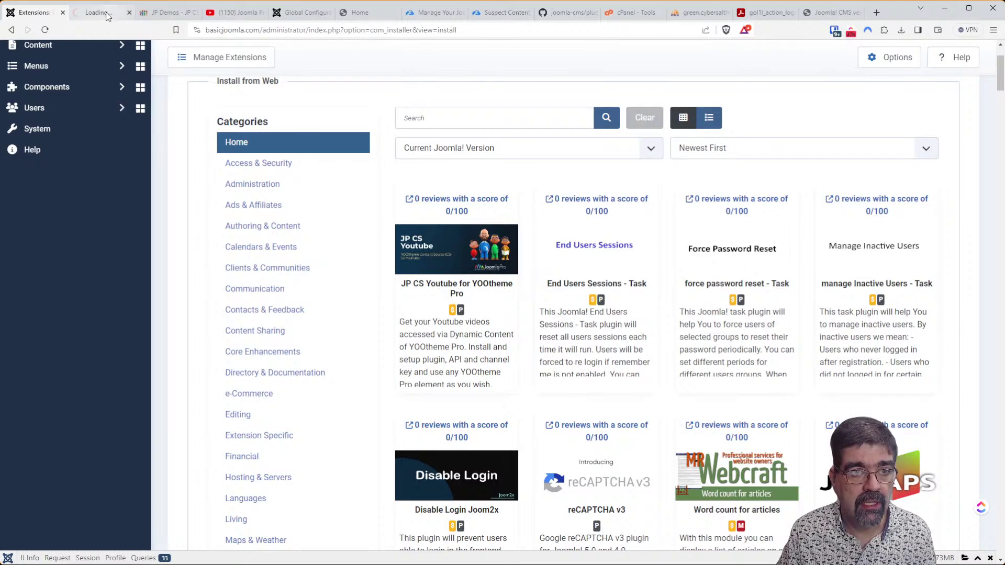
scroll(481, 316, "down", 4)
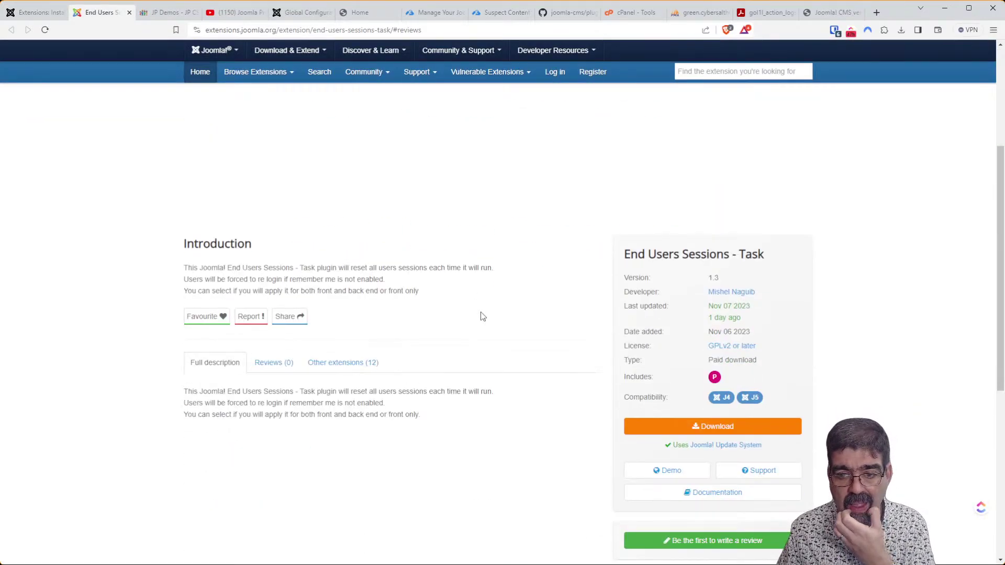
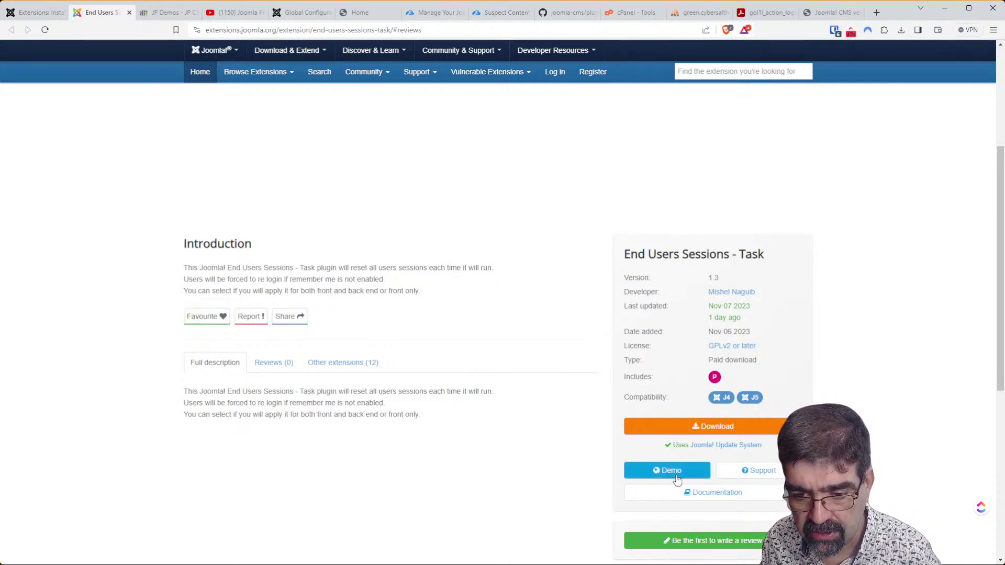
Follow the End Users Sessions - Task download link to the developer's Task Plugins list.
left_click(701, 426)
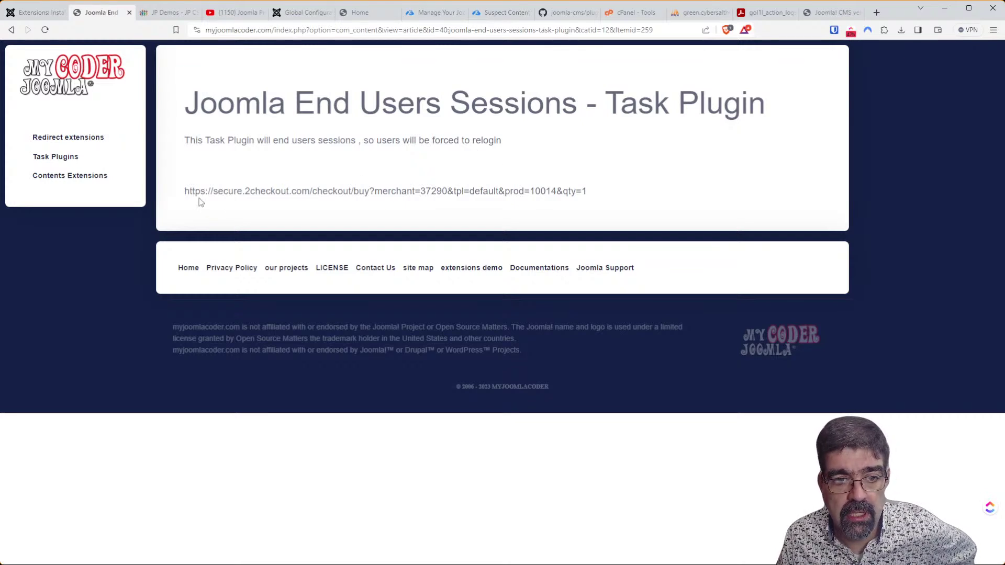
left_click(55, 164)
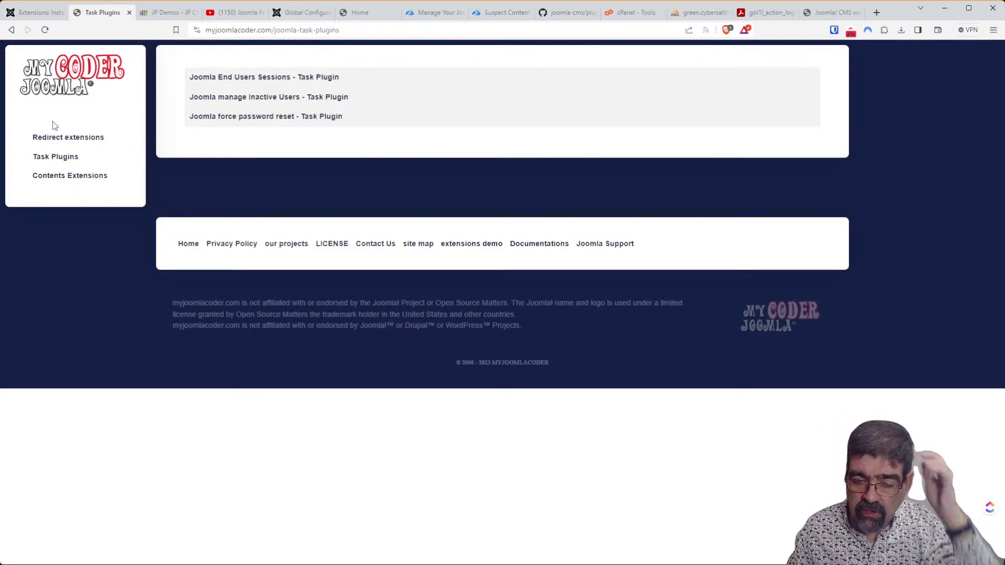
Copy the End Users Sessions plugin's 2checkout purchase link into a new browser tab.
left_click(267, 78)
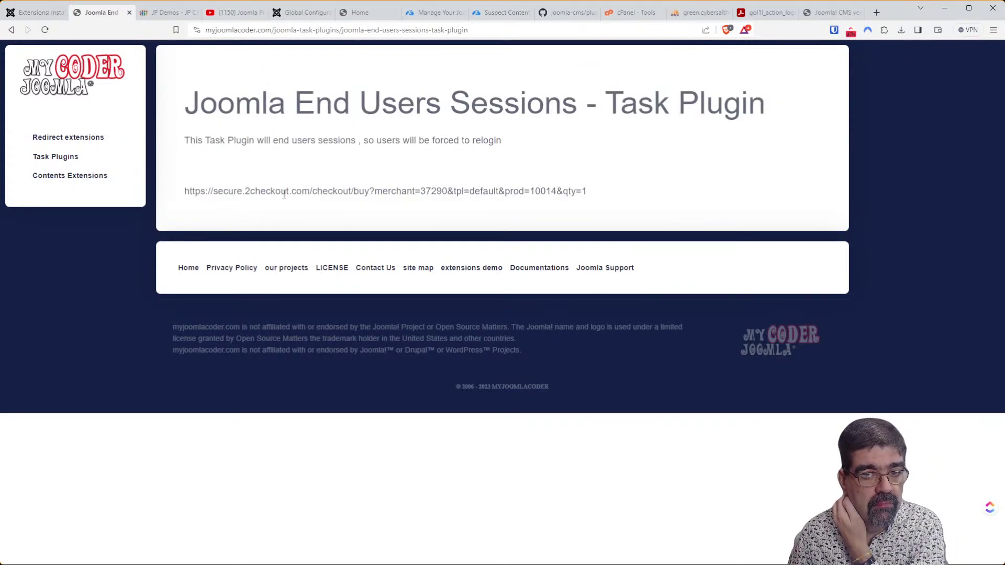
left_click_drag(188, 192, 587, 201)
key("ctrl+c")
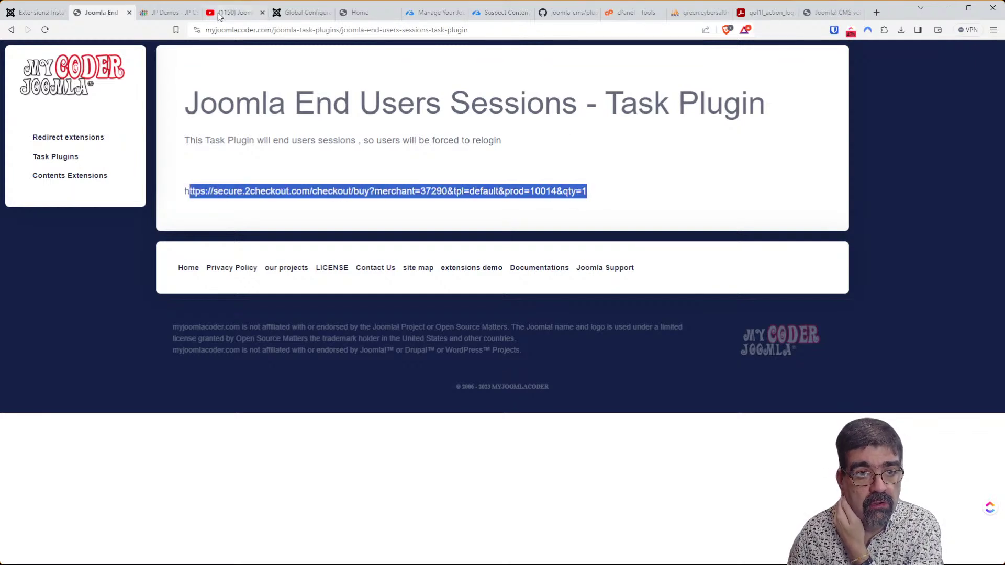
left_click(876, 12)
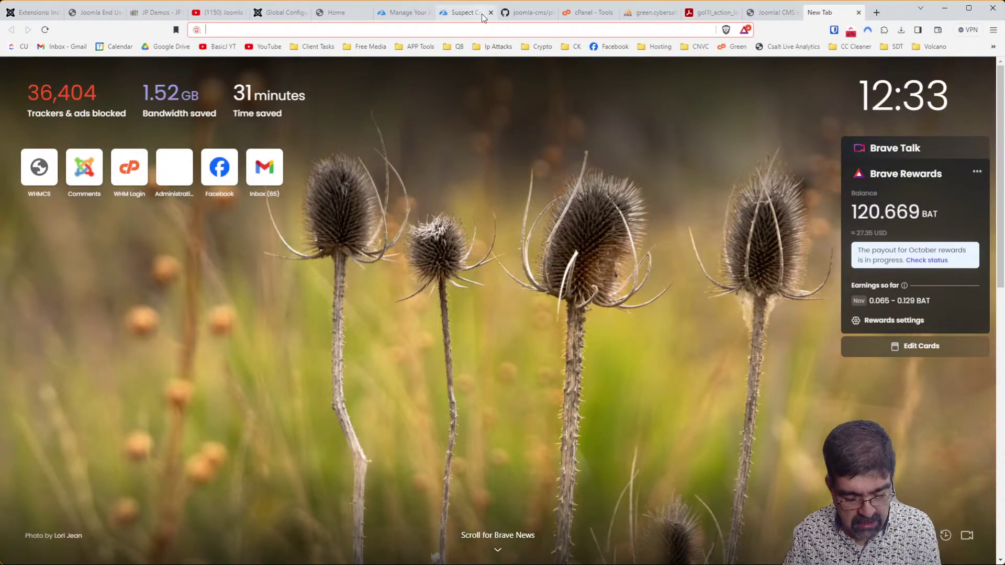
Load the corrected 2Checkout link to view the $8.00 End Users Sessions checkout.
key("ctrl+v")
key("Return")
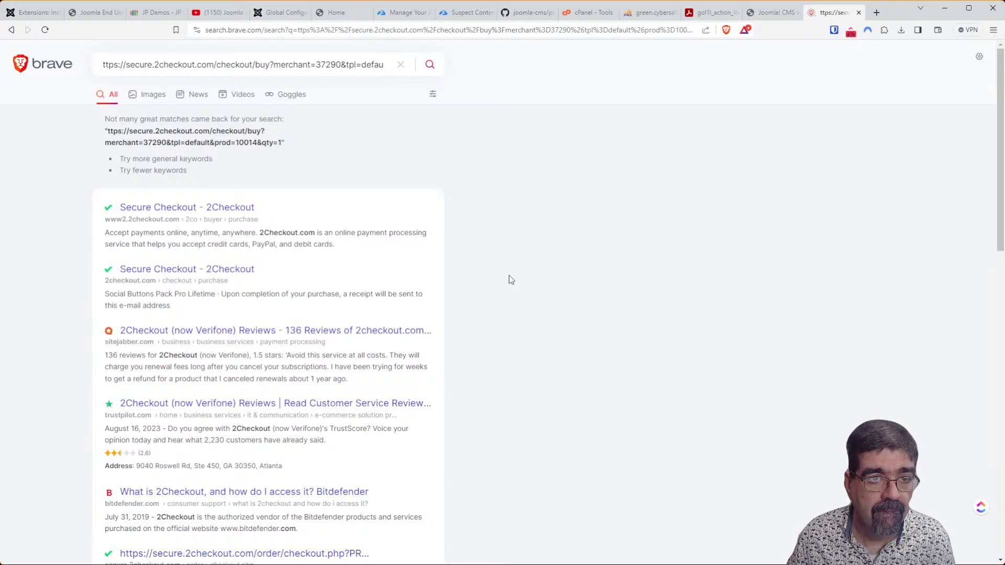
left_click(241, 26)
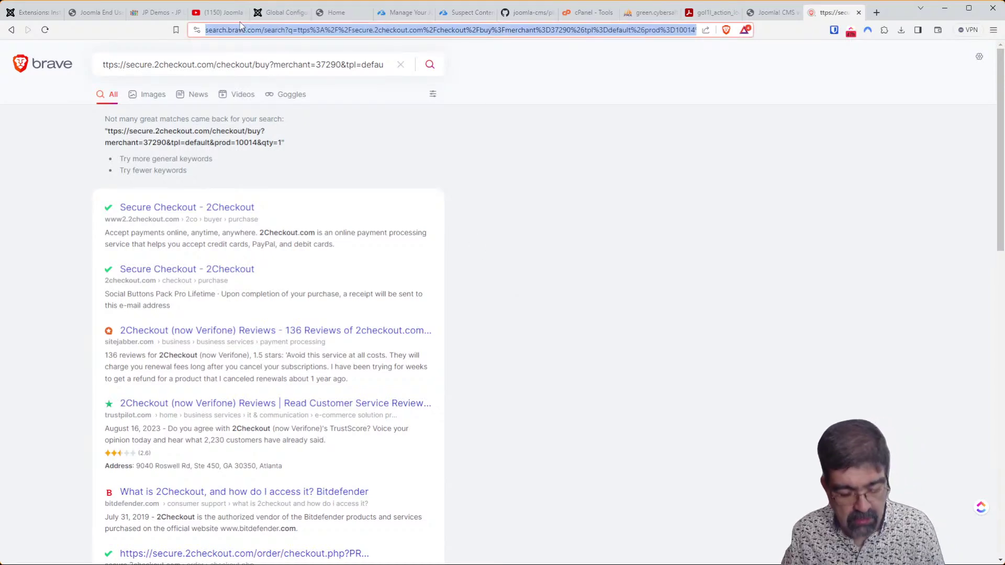
key("ctrl+v")
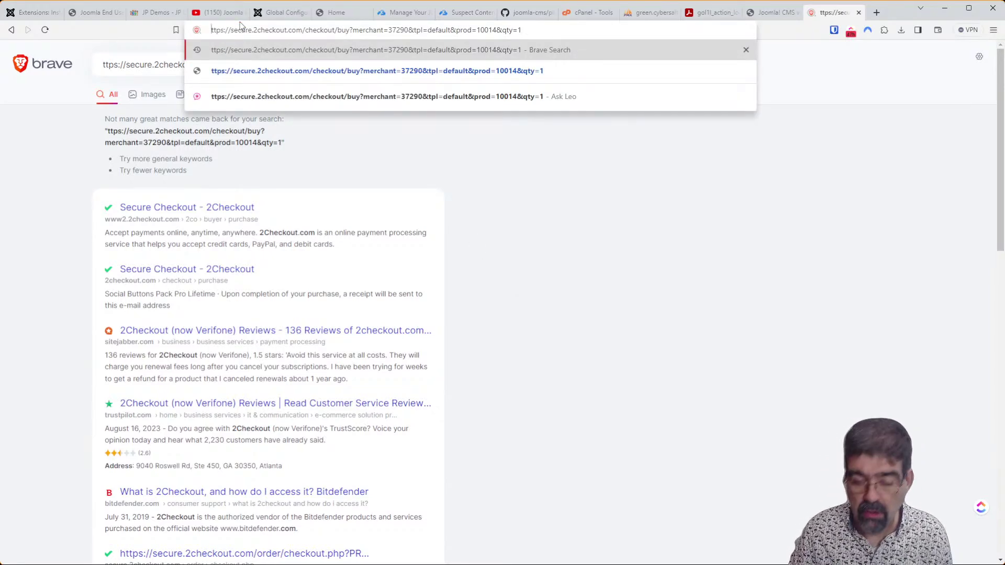
type("h")
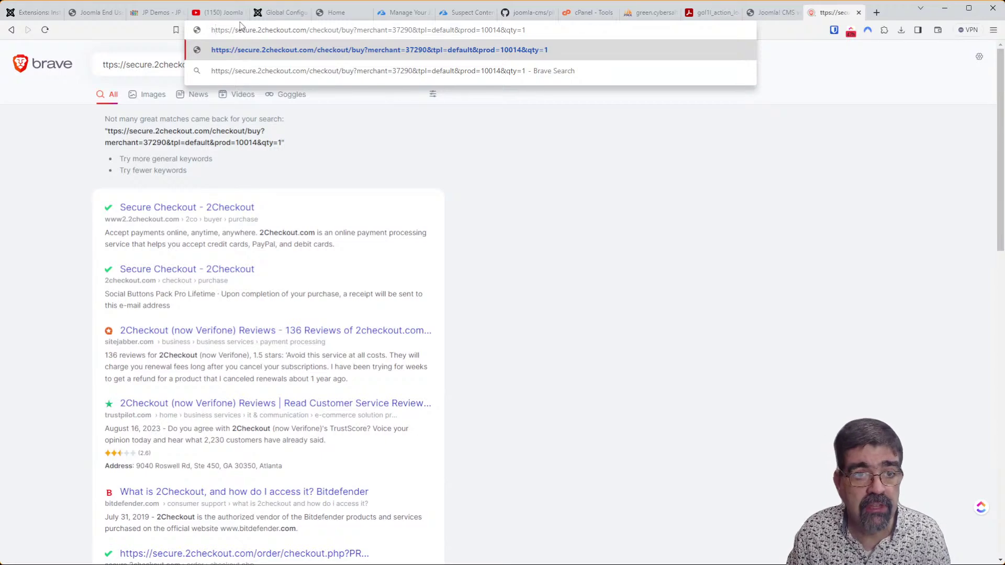
key("Return")
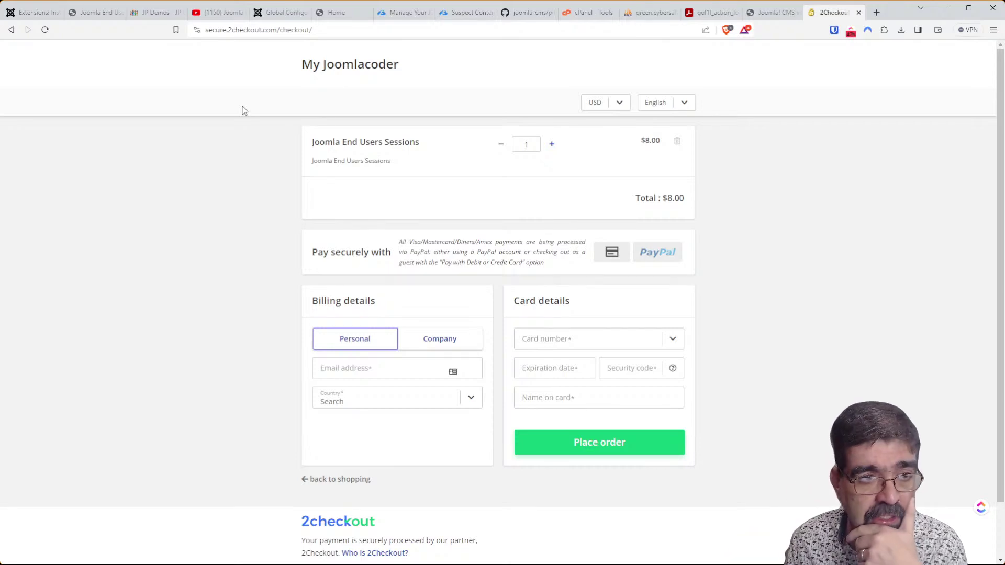
left_click(38, 12)
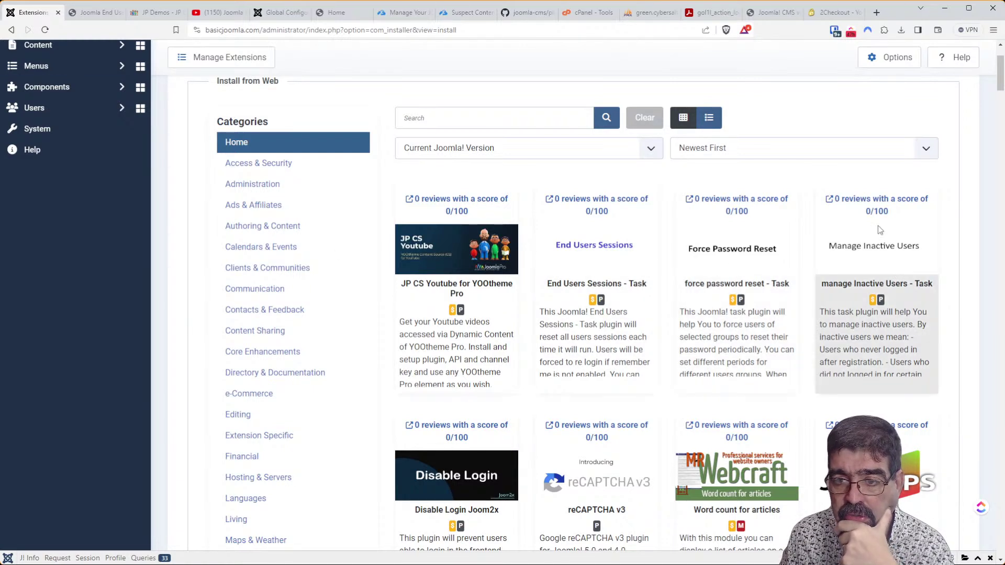
Scroll the Install from Web listing and open reCAPTCHA v3 in a background tab.
scroll(875, 223, "down", 2)
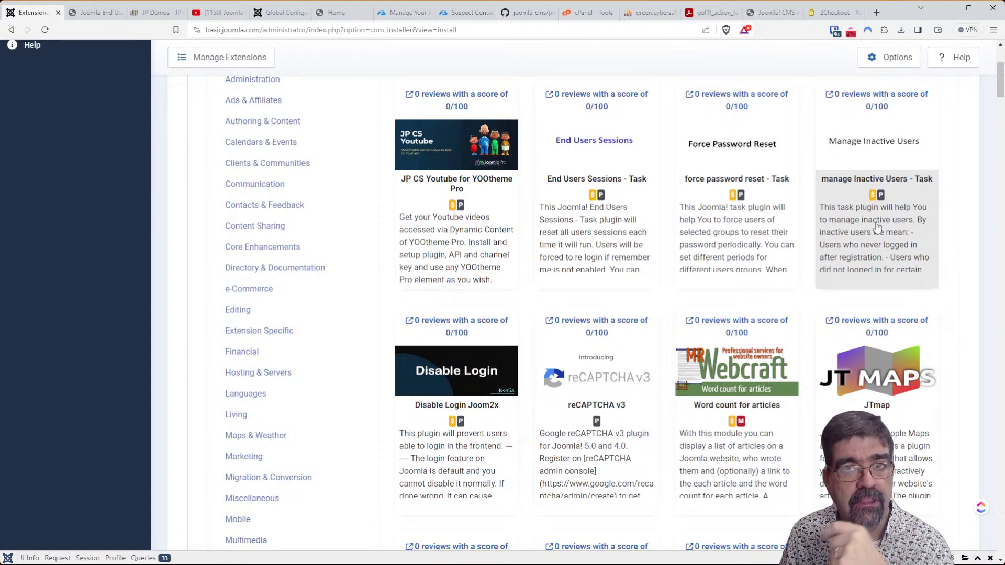
scroll(876, 226, "down", 2)
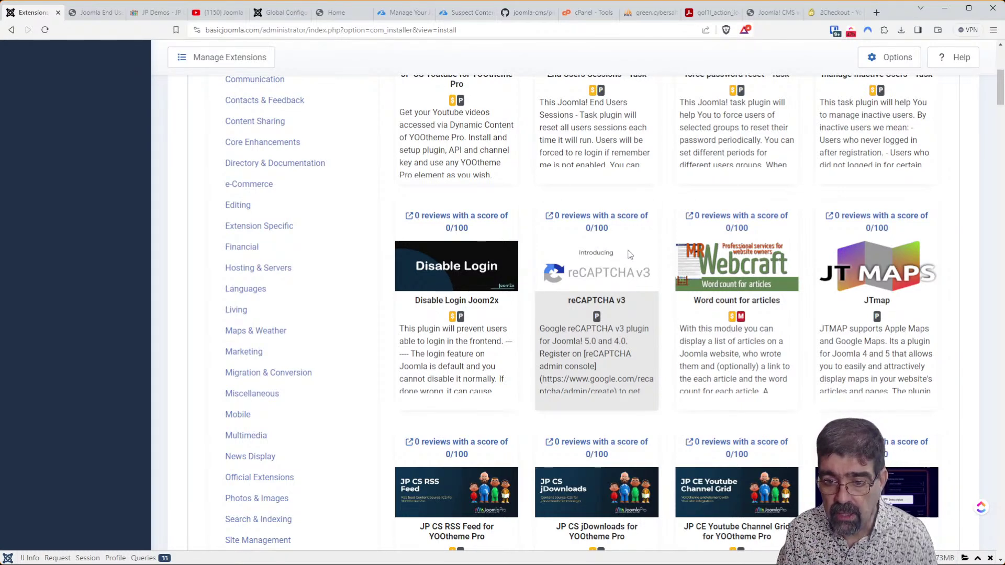
middle_click(599, 218)
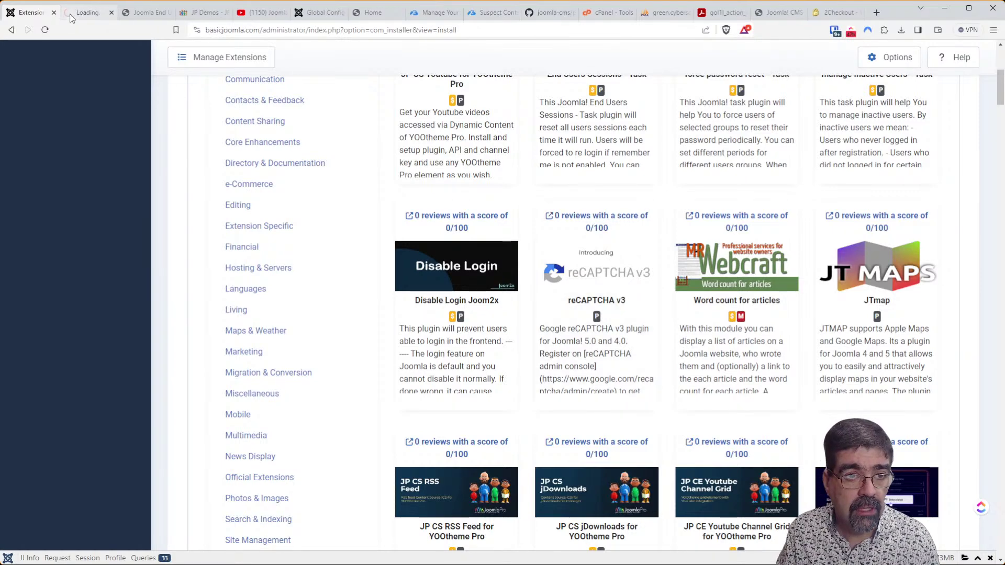
On the reCAPTCHA v3 page, list the developer's other extensions and open Cloudflare Turnstile.
key("ctrl+Tab")
scroll(516, 221, "down", 3)
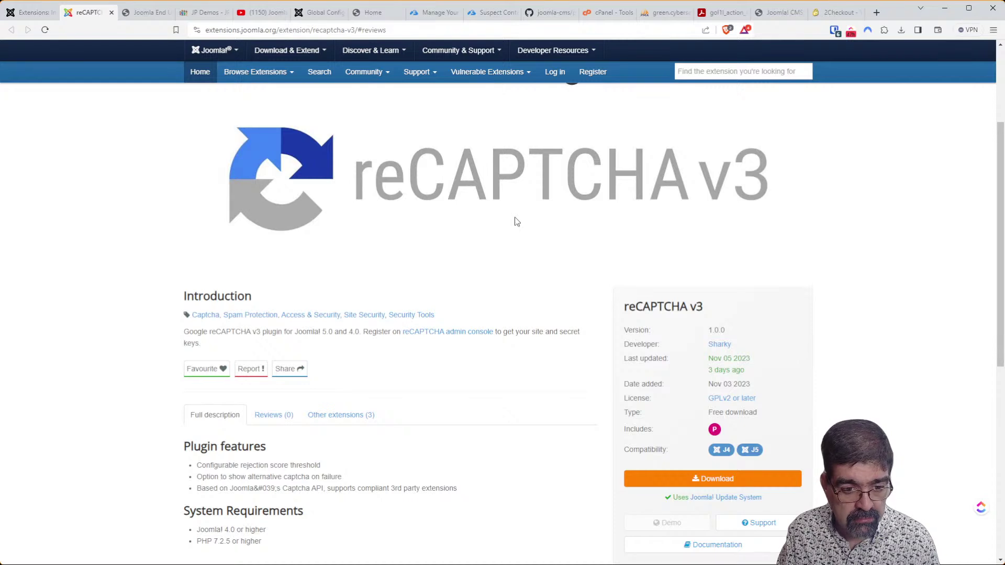
scroll(517, 221, "down", 3)
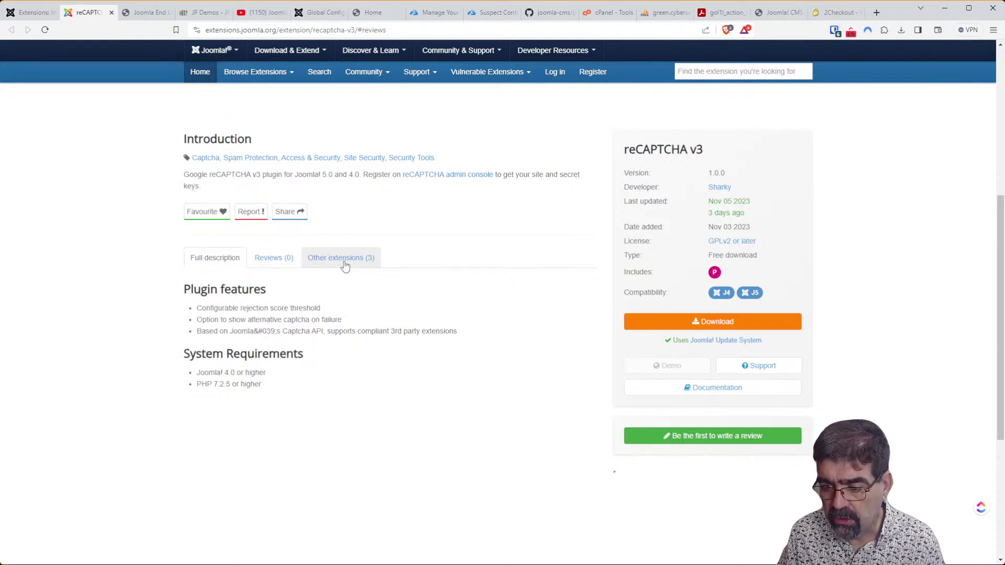
left_click(345, 265)
scroll(344, 261, "down", 3)
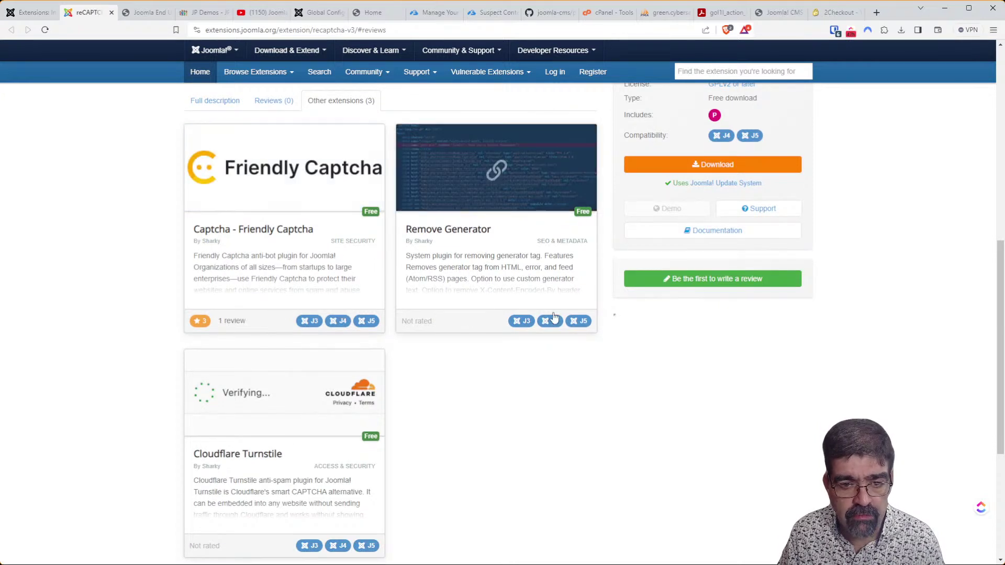
scroll(521, 277, "down", 1)
scroll(522, 277, "down", 2)
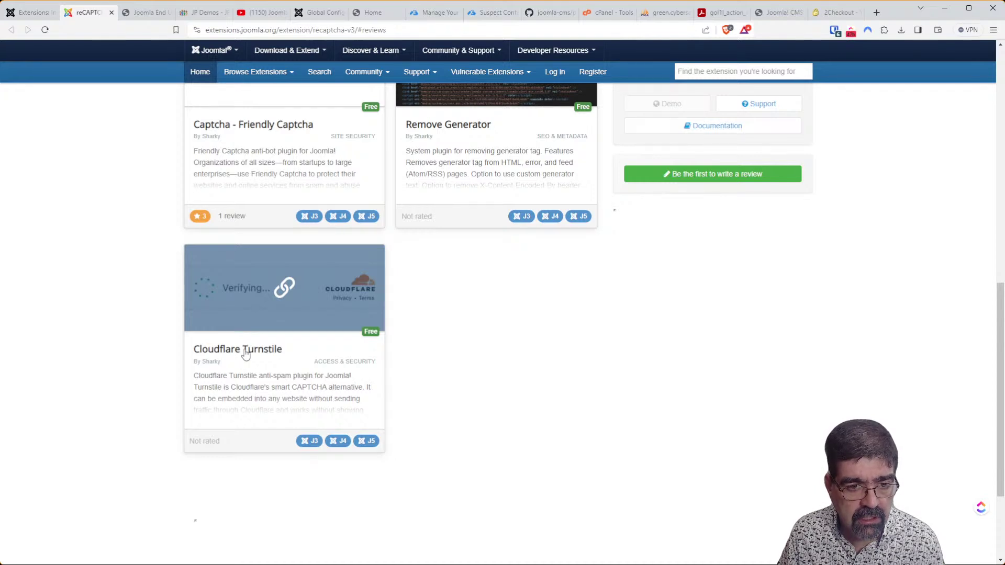
left_click(264, 378)
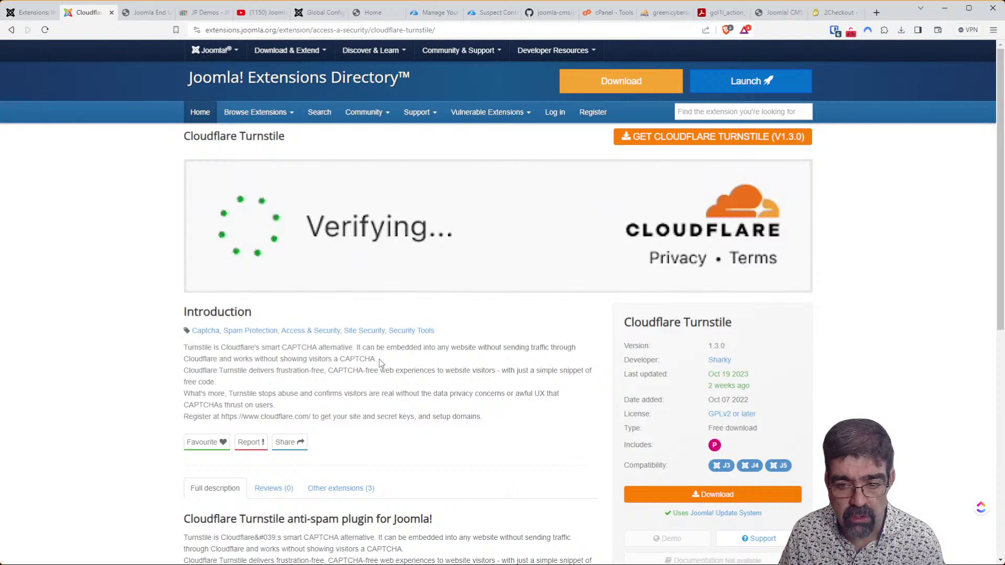
Read through Cloudflare Turnstile's details: version 1.3.0, free download, J3 to J5 compatible.
scroll(474, 352, "down", 3)
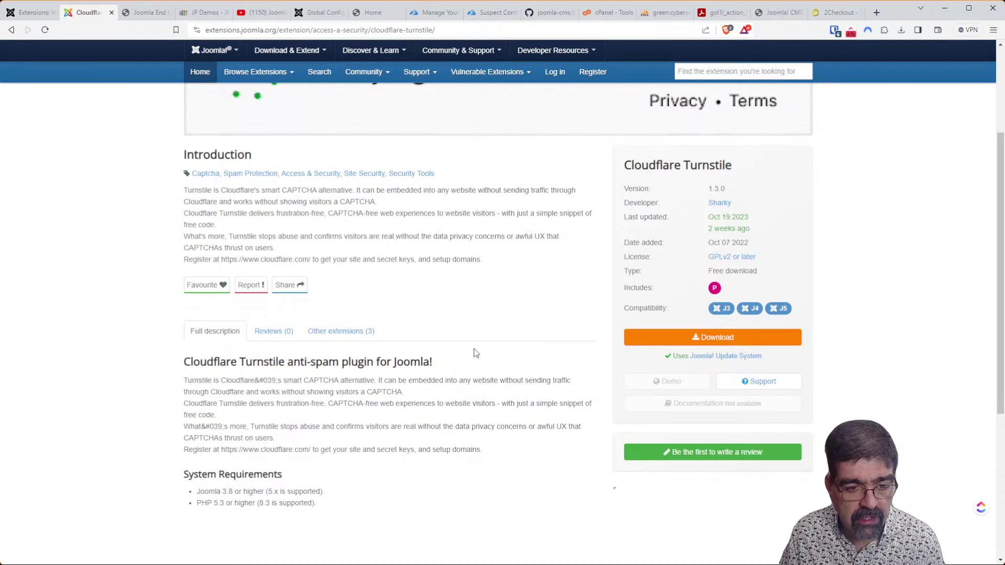
scroll(474, 352, "up", 2)
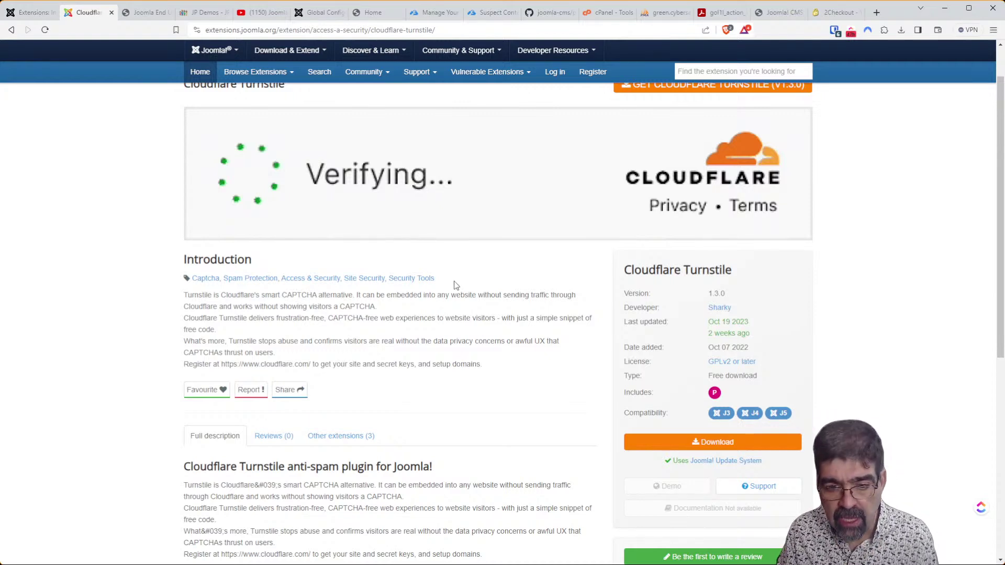
scroll(455, 286, "down", 2)
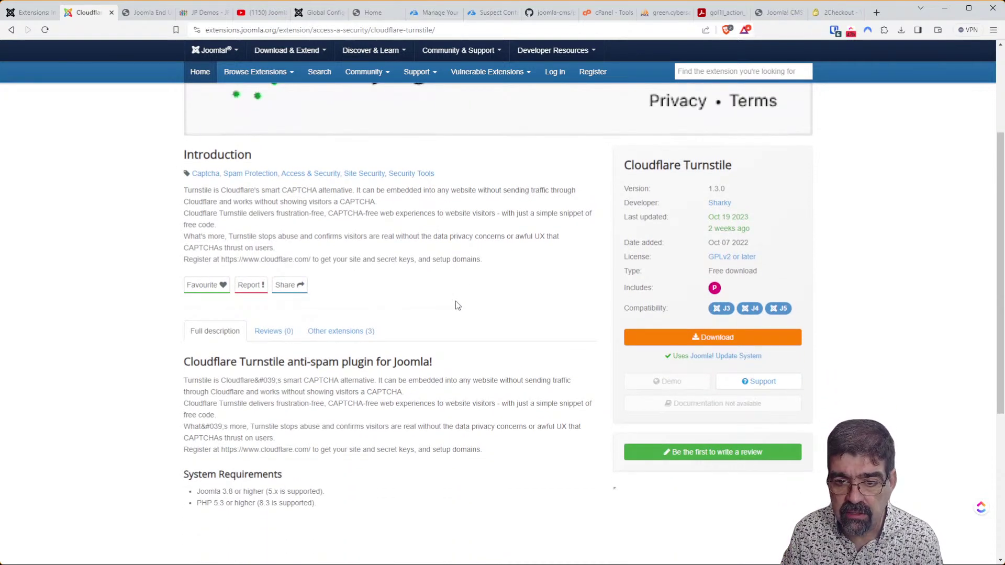
scroll(458, 305, "up", 3)
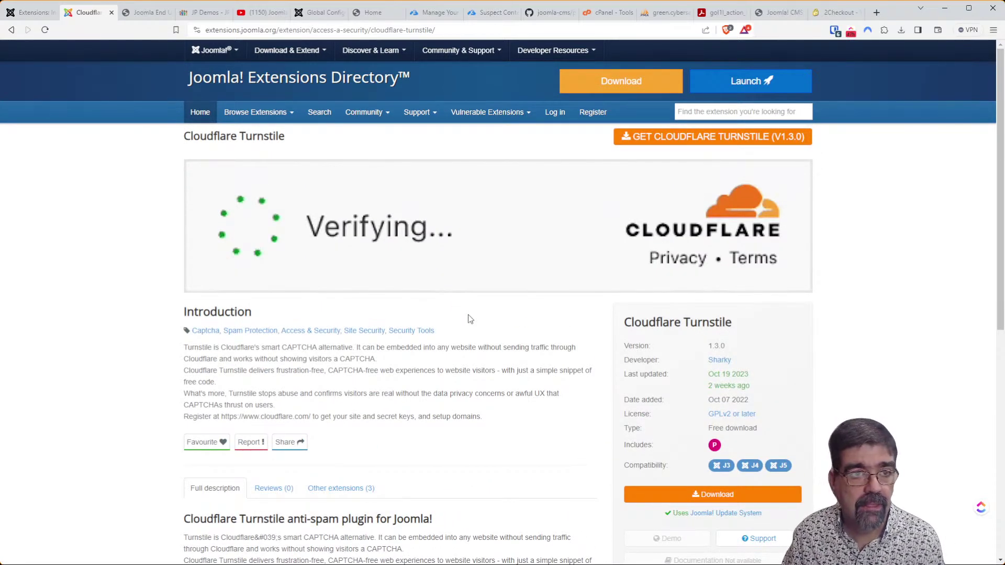
left_click(33, 12)
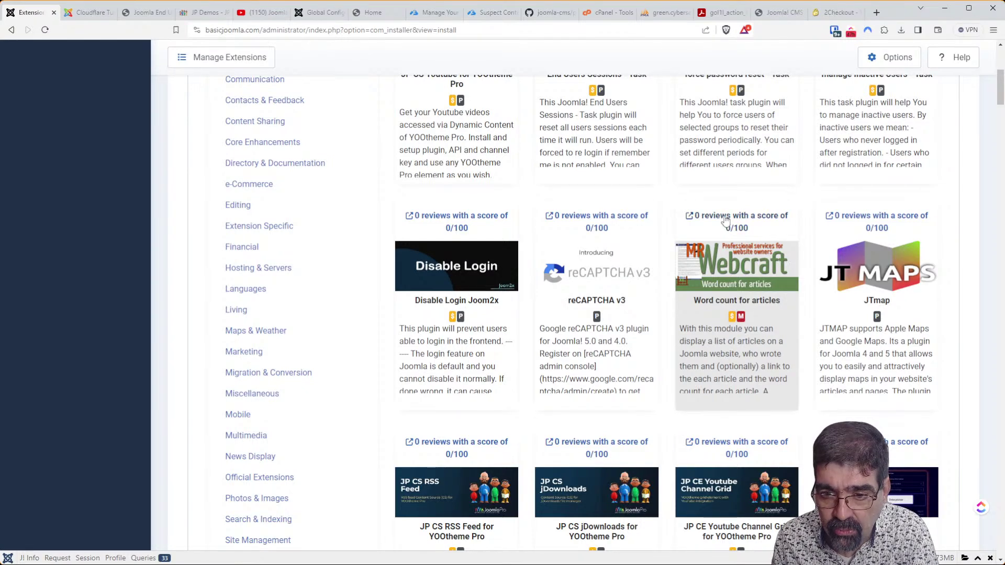
Open the Word count for articles listing in its own tab and launch its demo.
middle_click(739, 225)
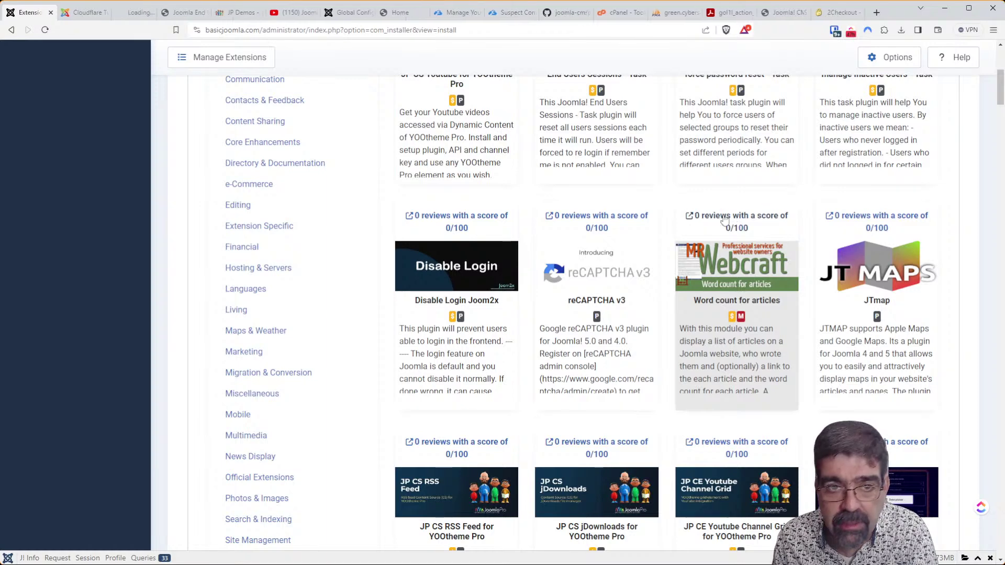
left_click(135, 12)
scroll(335, 220, "down", 3)
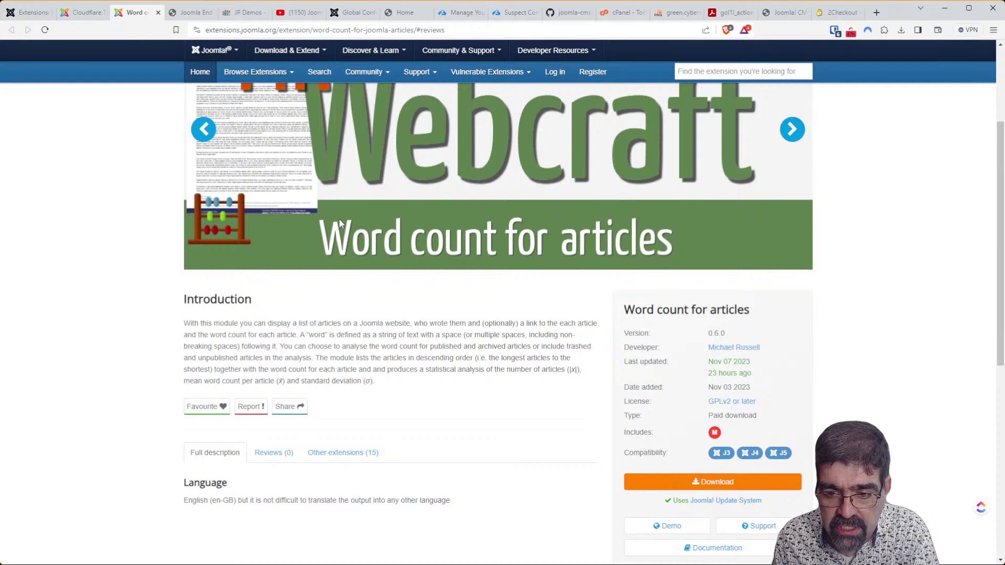
scroll(340, 224, "down", 3)
left_click(678, 369)
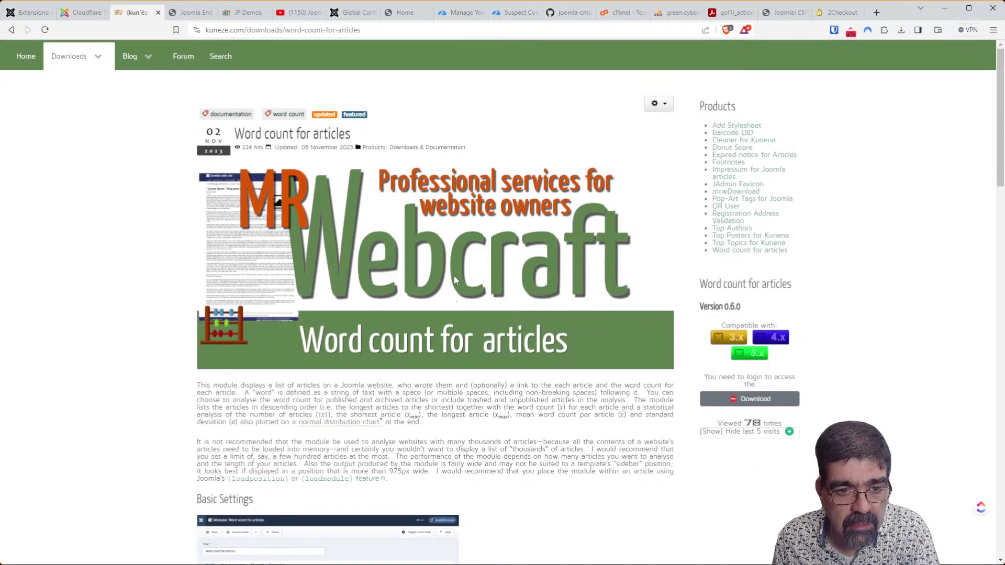
scroll(454, 277, "down", 4)
scroll(441, 257, "down", 4)
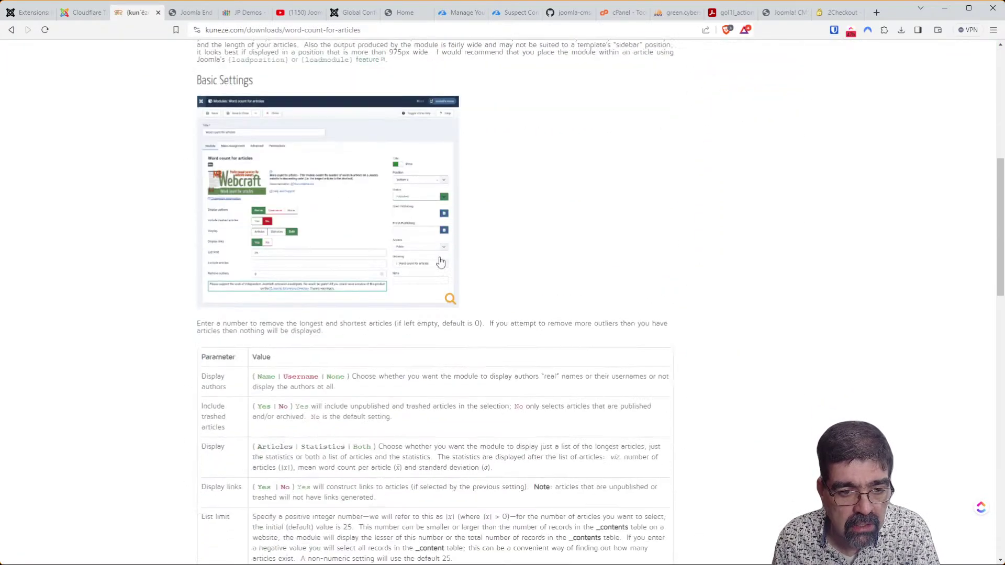
scroll(440, 262, "up", 4)
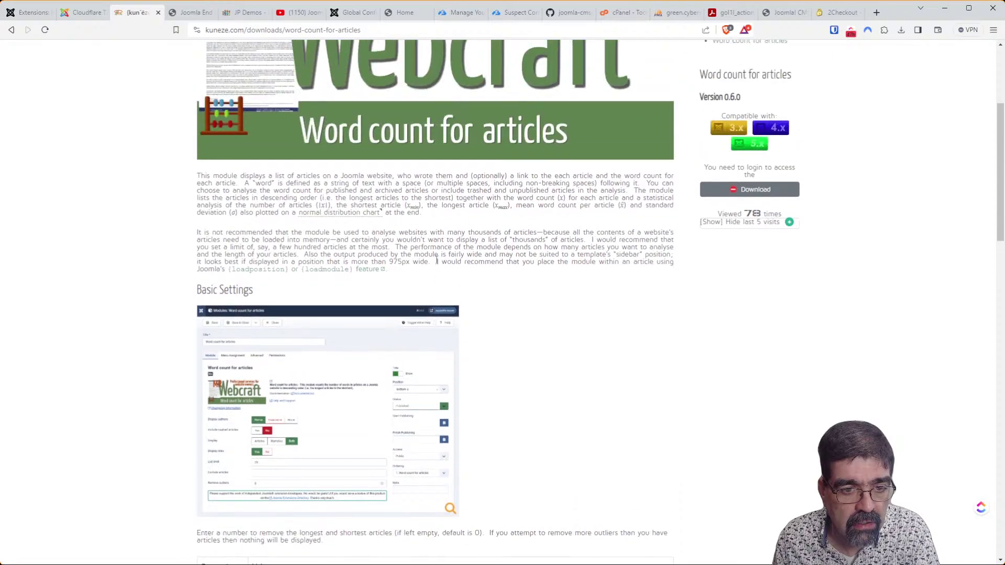
left_click(345, 401)
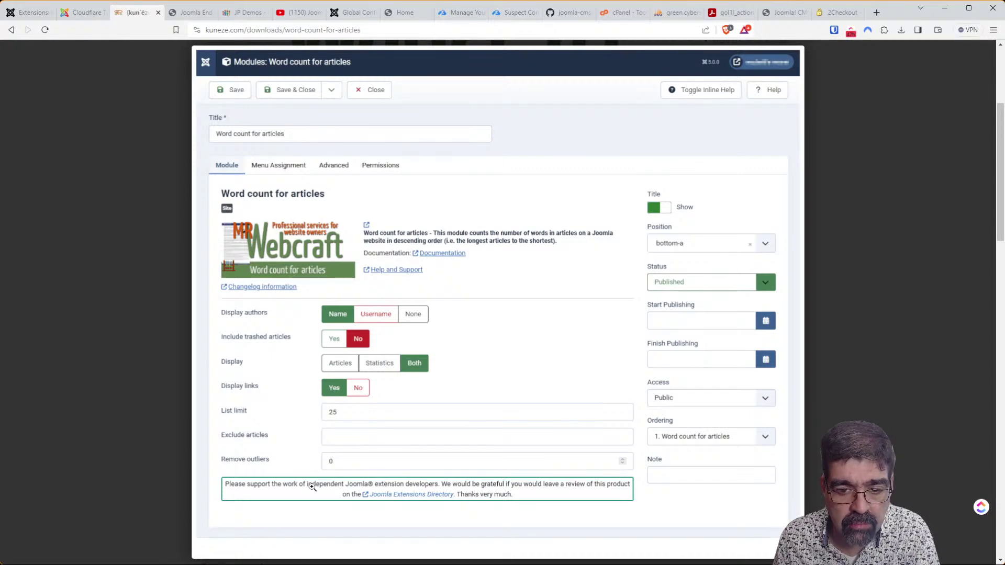
left_click(140, 347)
scroll(422, 379, "up", 1)
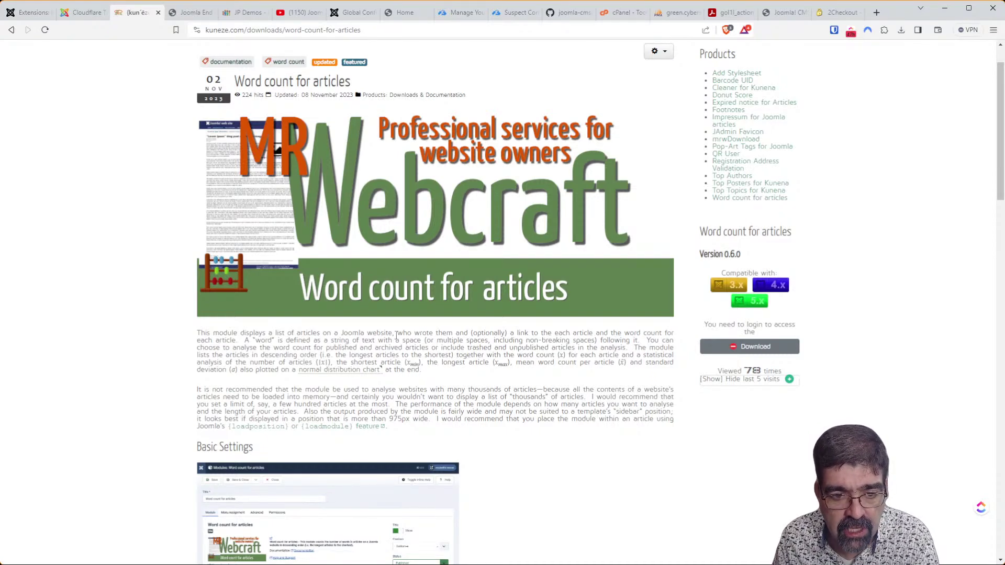
scroll(397, 336, "down", 10)
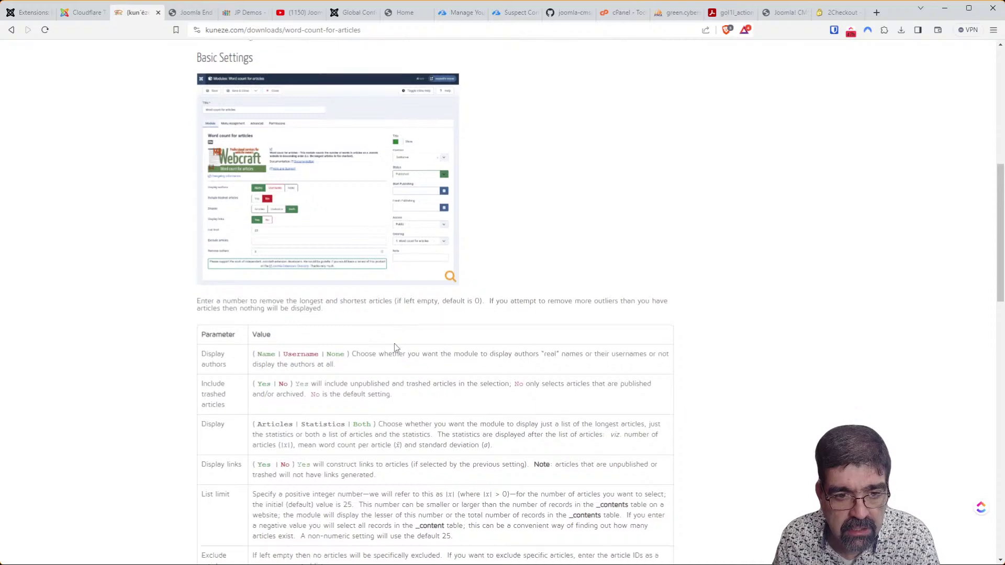
scroll(394, 356, "down", 6)
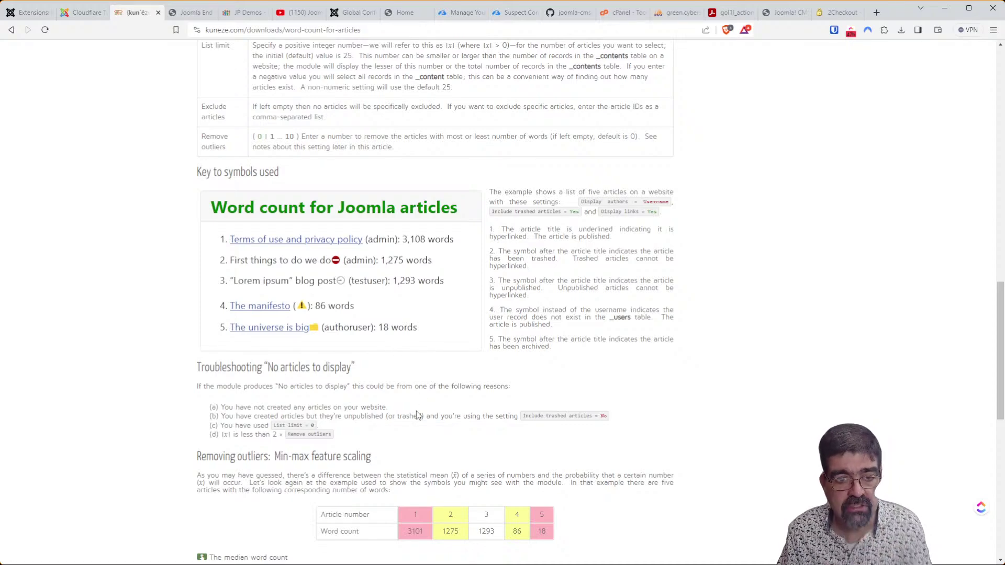
scroll(417, 415, "down", 4)
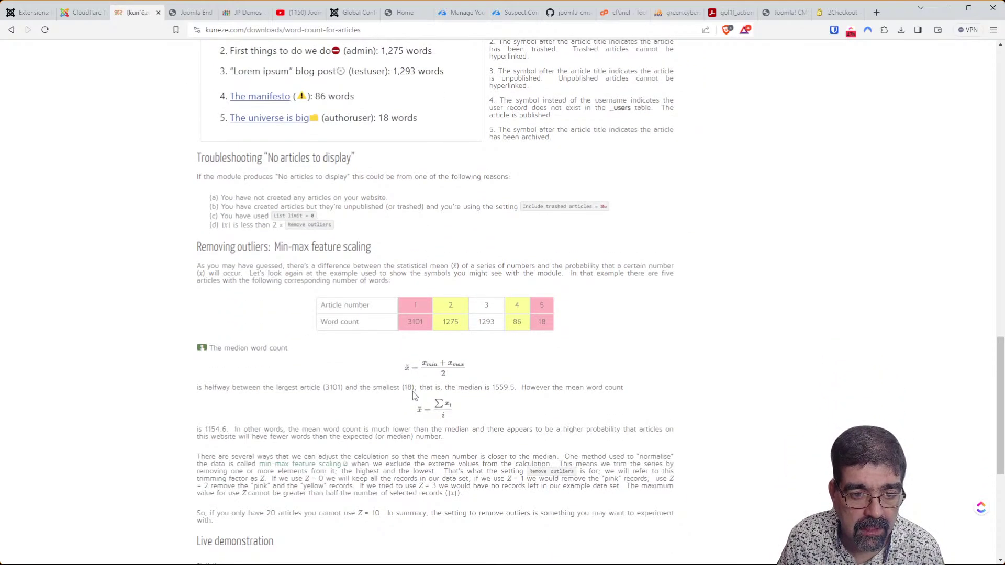
scroll(413, 396, "down", 4)
scroll(409, 406, "down", 2)
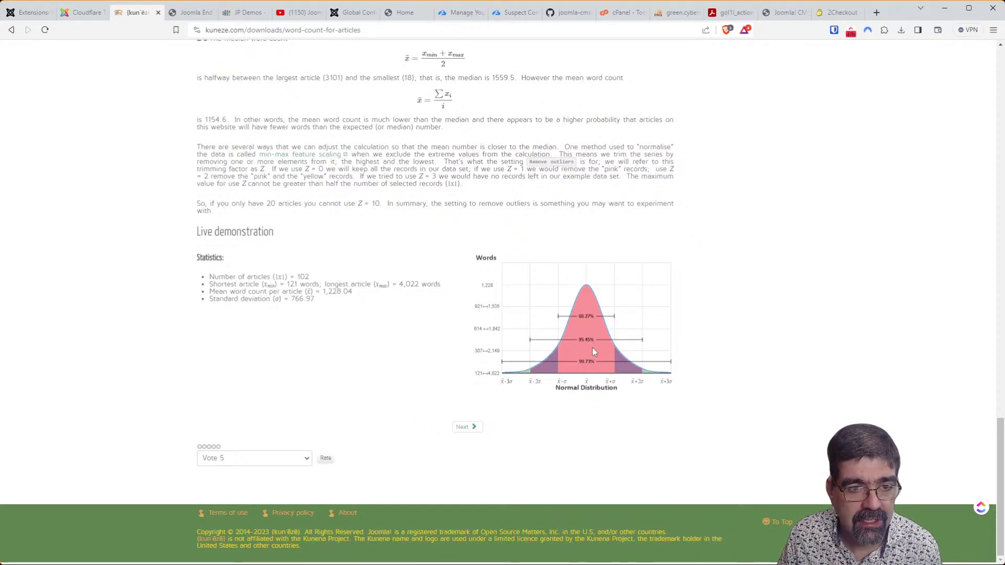
scroll(593, 350, "up", 20)
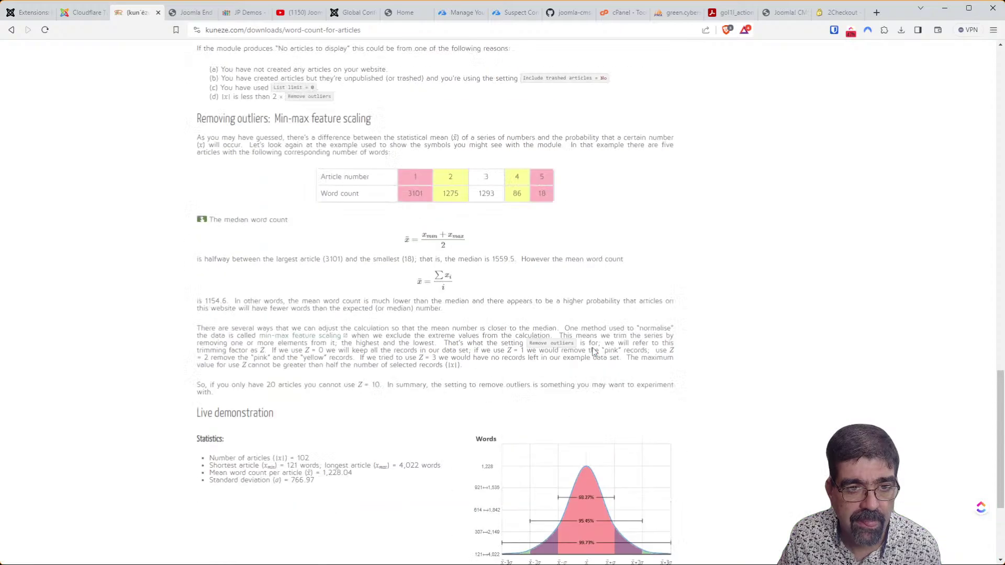
Revisit the Cloudflare Turnstile tab, then open JTmap from the installer in a background tab.
left_click(82, 15)
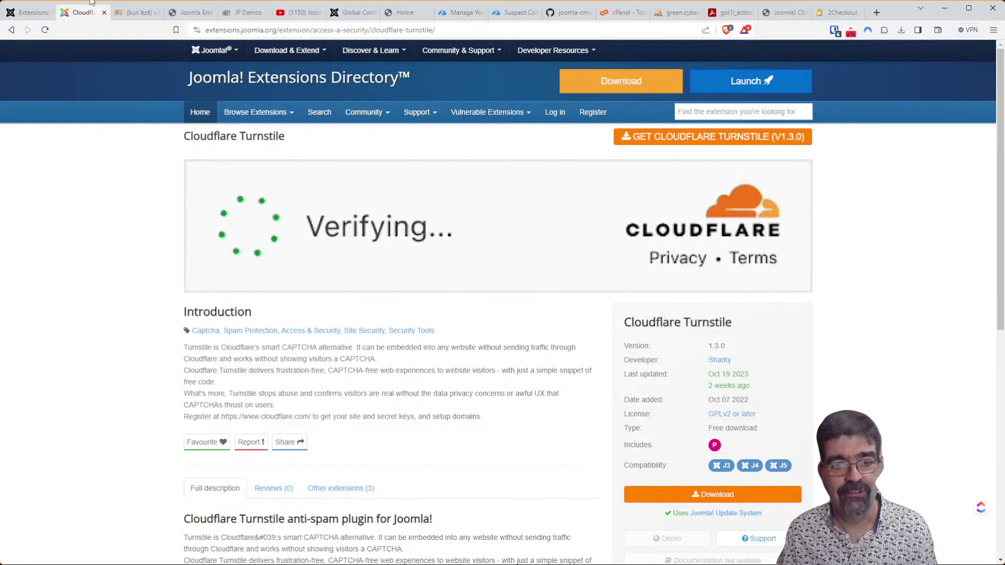
left_click(29, 12)
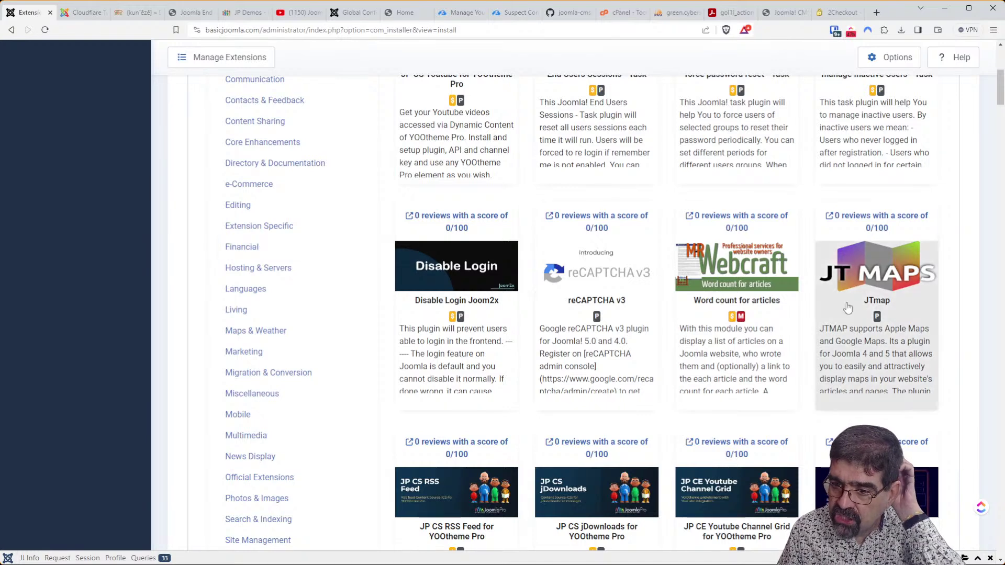
middle_click(906, 235)
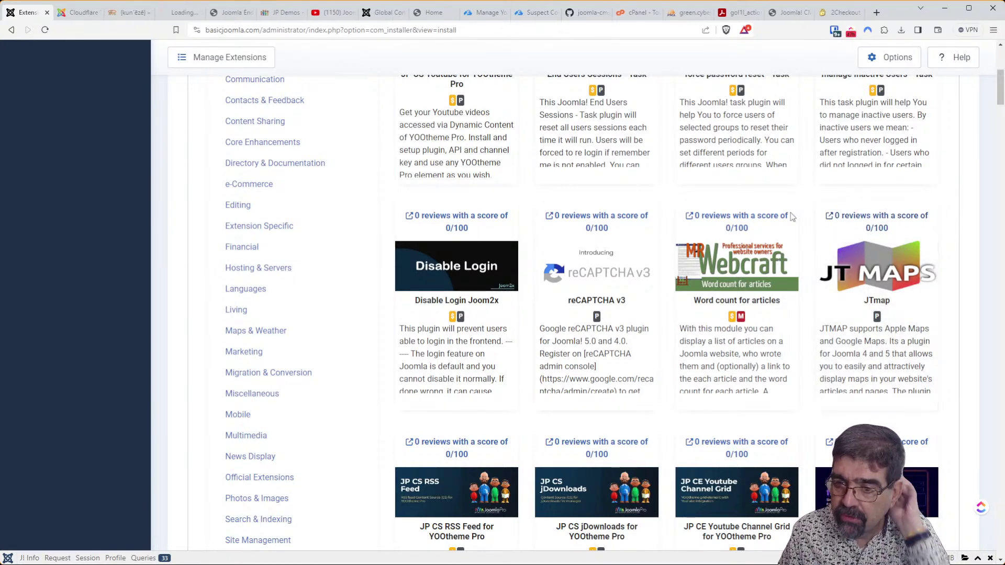
Read through the JTmap extension page and launch its live demo.
left_click(178, 12)
scroll(419, 313, "down", 1)
scroll(419, 313, "down", 2)
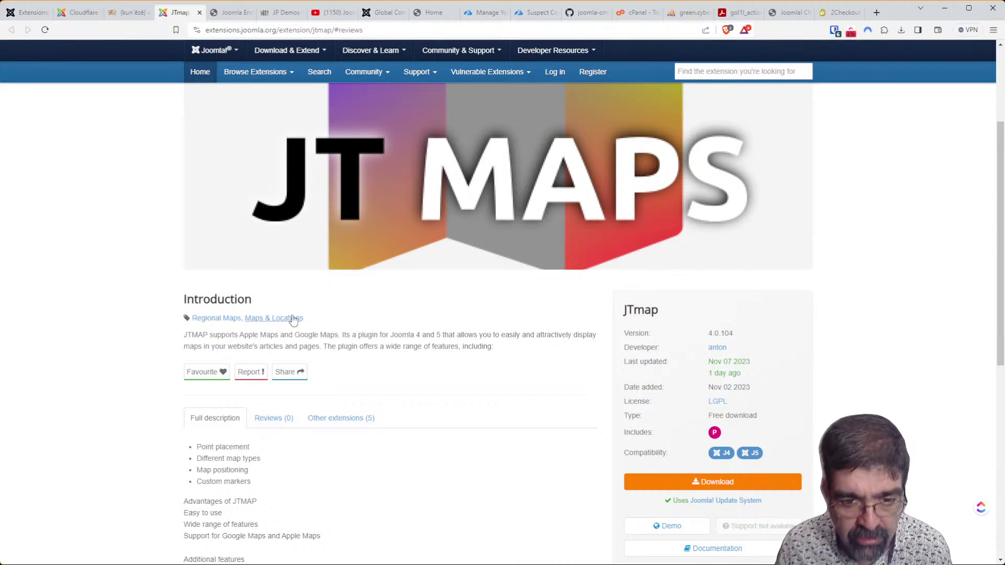
scroll(304, 305, "down", 2)
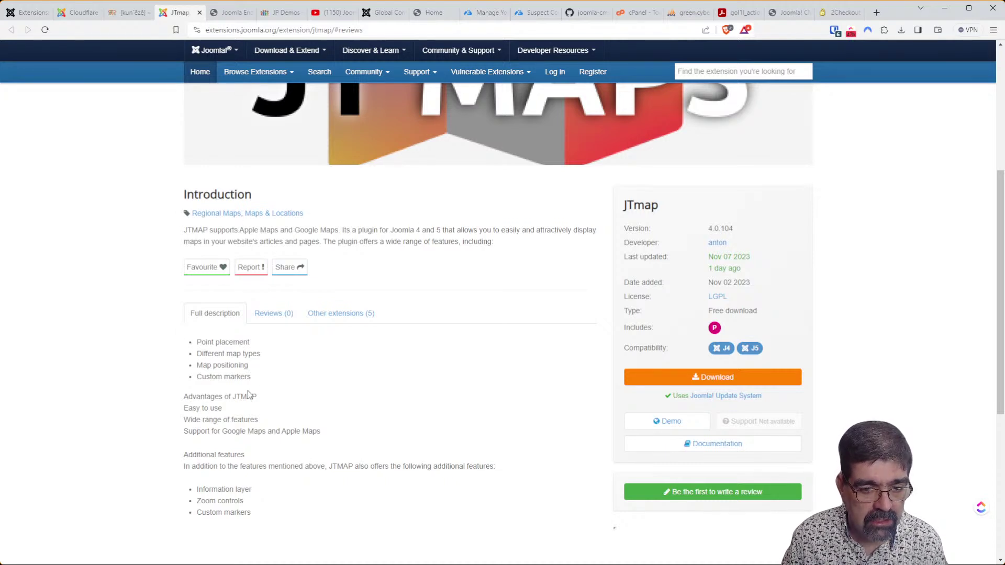
left_click(654, 420)
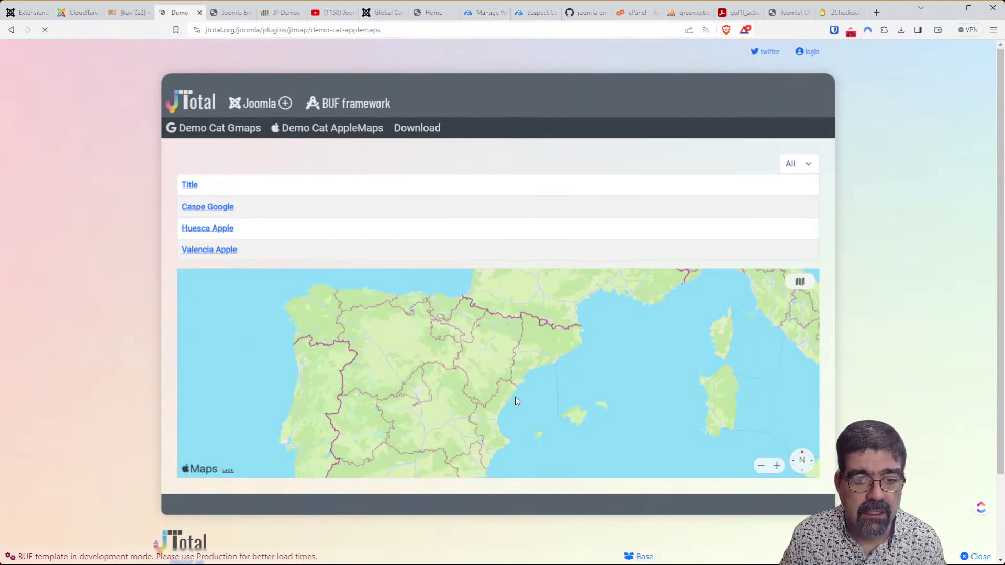
Pan the JTmap Apple Maps demo around its Spanish locations.
left_click_drag(539, 402, 537, 361)
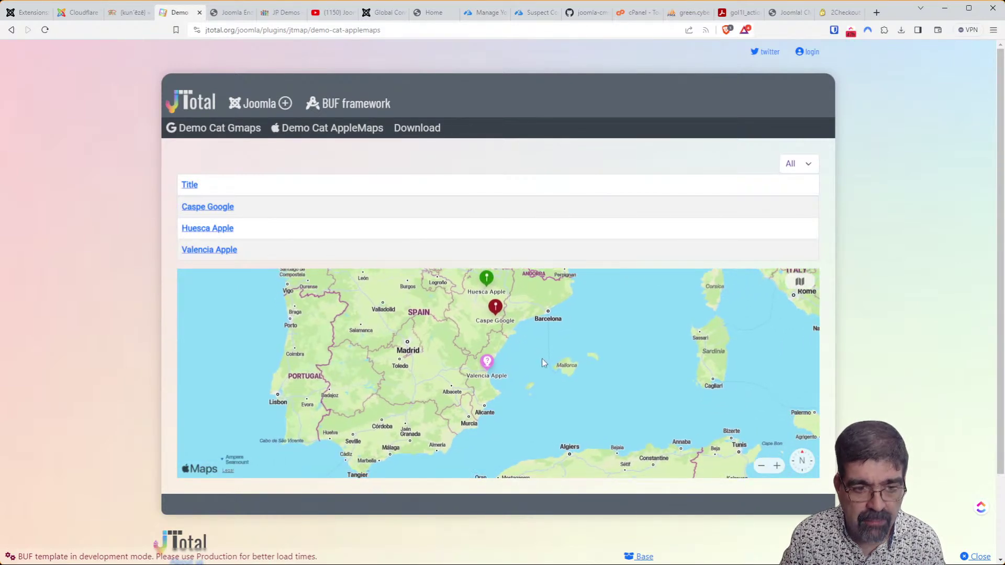
scroll(135, 303, "down", 2)
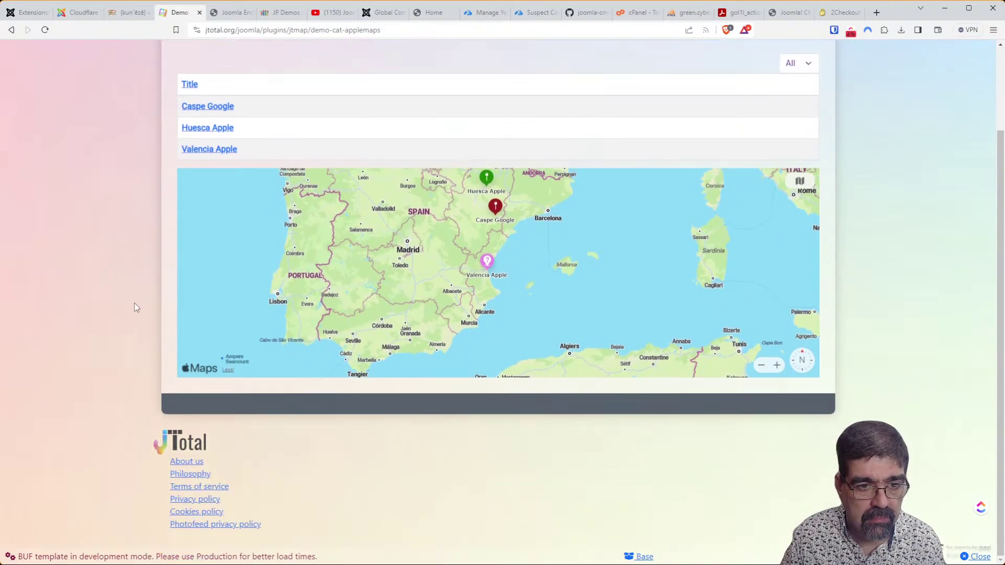
scroll(134, 303, "up", 2)
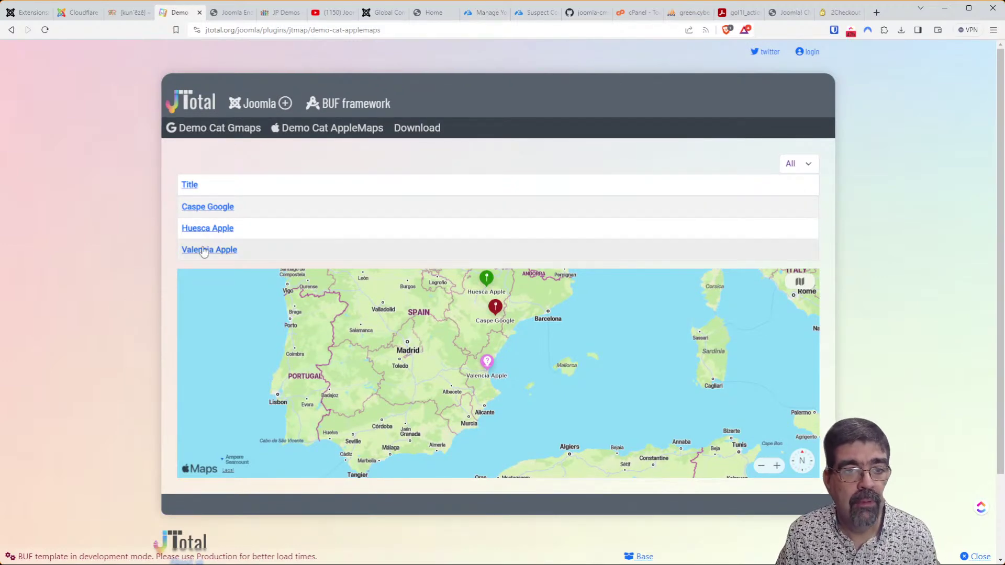
Try the Demo Cat Gmaps Google Maps demo, panning around its markers.
left_click(207, 133)
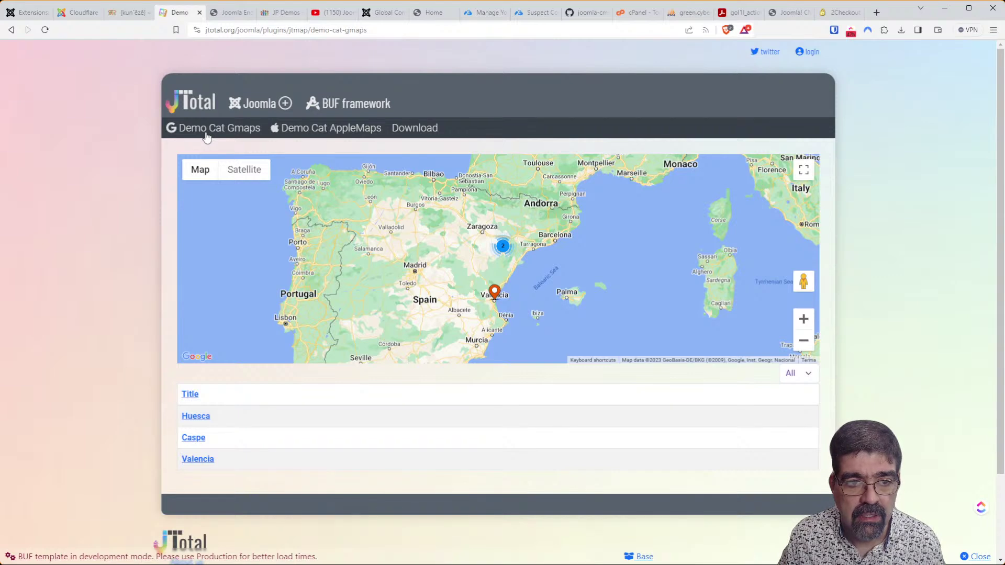
left_click_drag(331, 235, 218, 248)
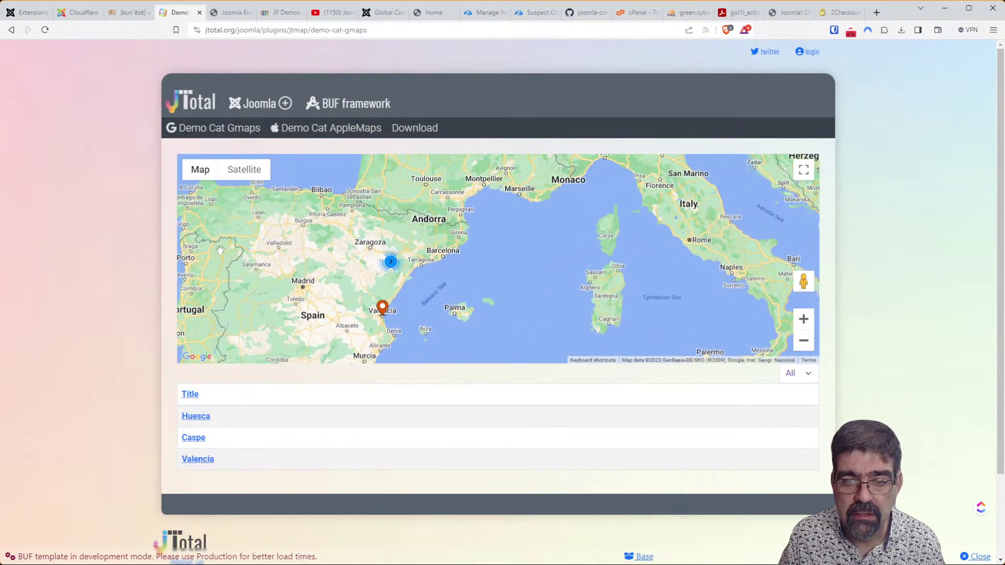
left_click_drag(445, 277, 536, 285)
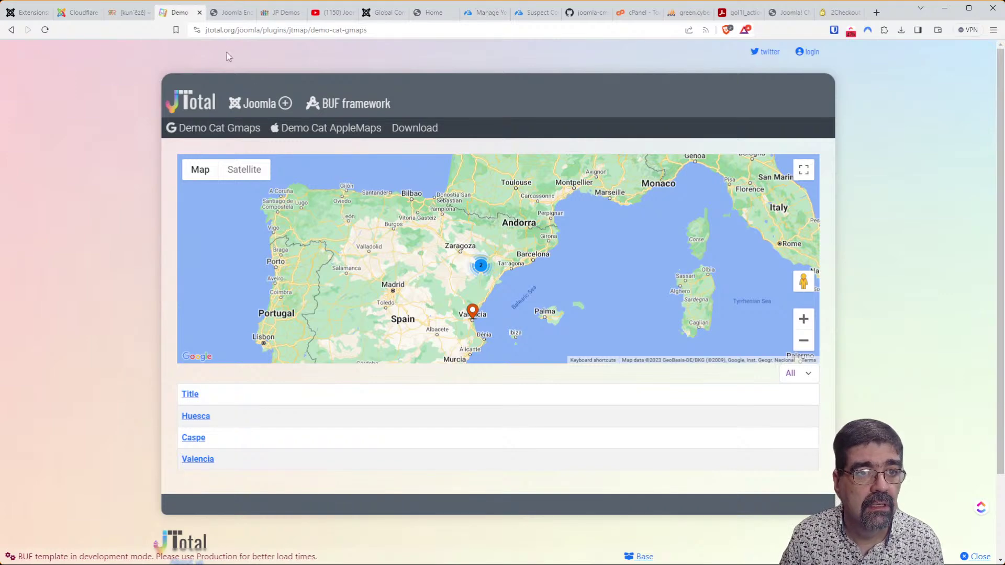
left_click(31, 14)
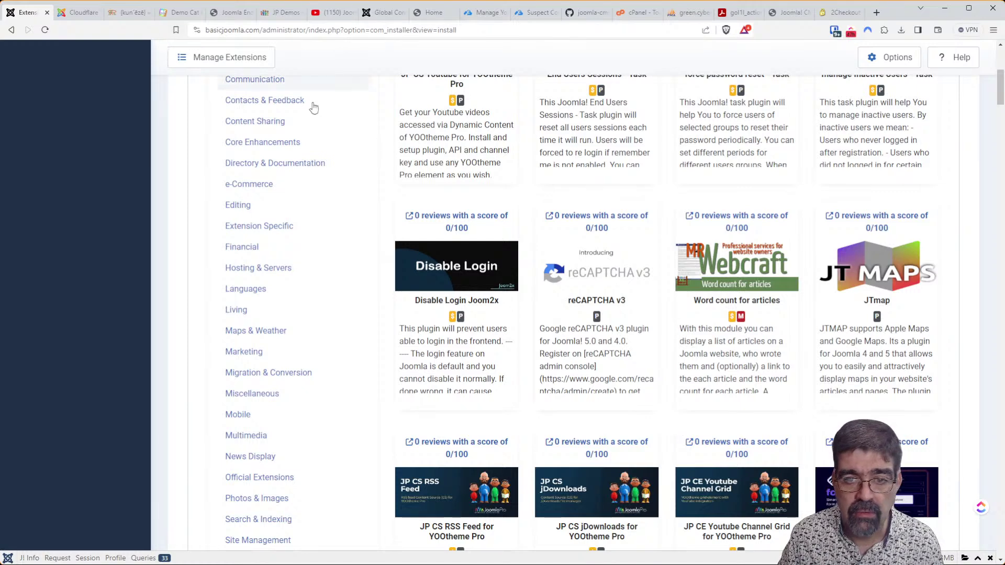
Look over the Cloudflare Turnstile page and the JTmap demo, then return to the JTmap listing.
left_click(79, 12)
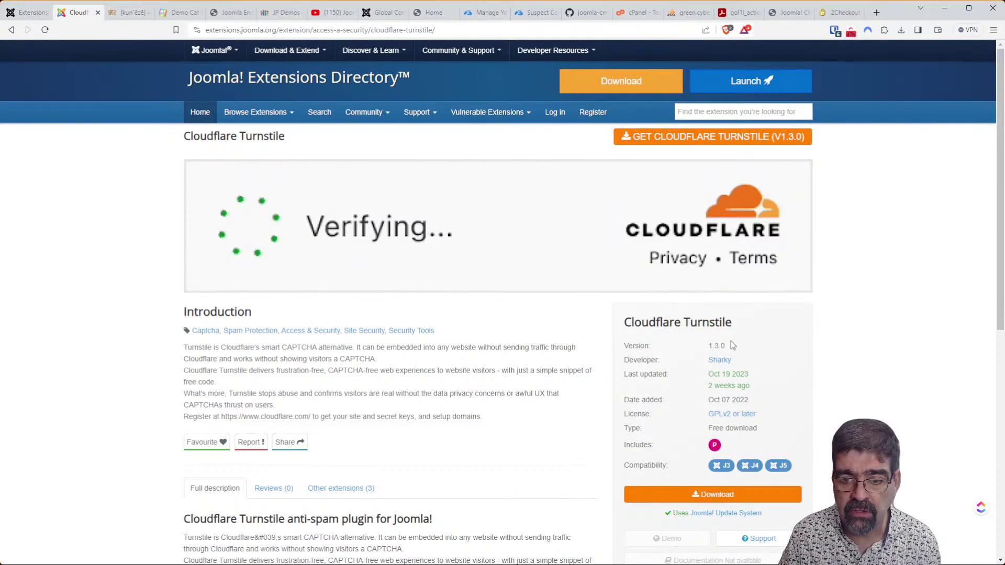
scroll(732, 345, "down", 2)
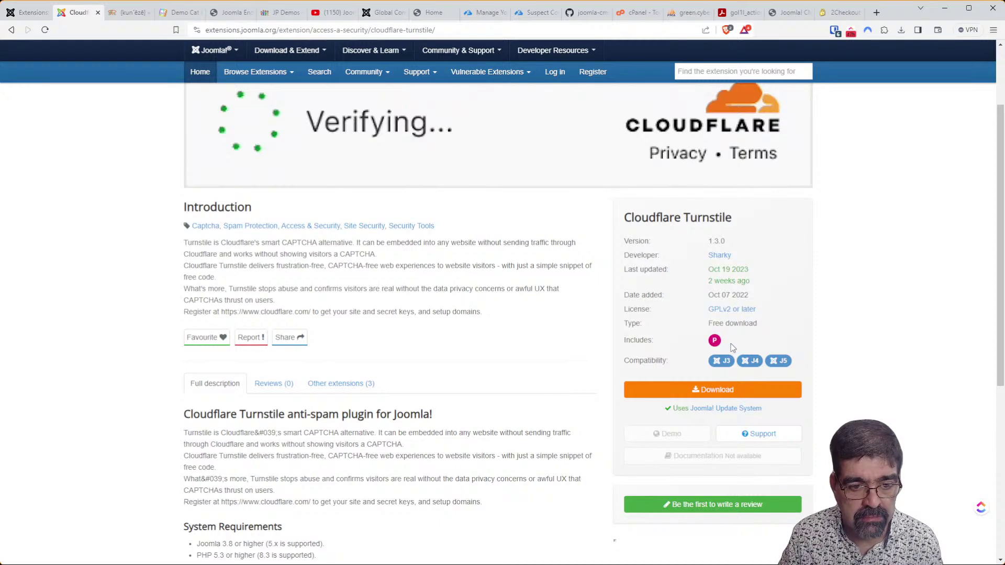
left_click(177, 14)
left_click(11, 30)
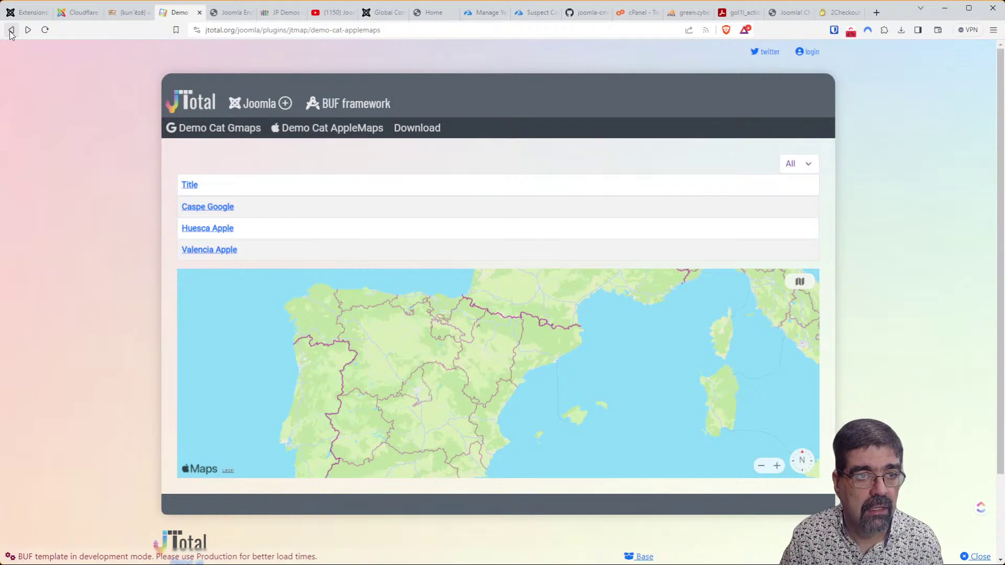
left_click(11, 30)
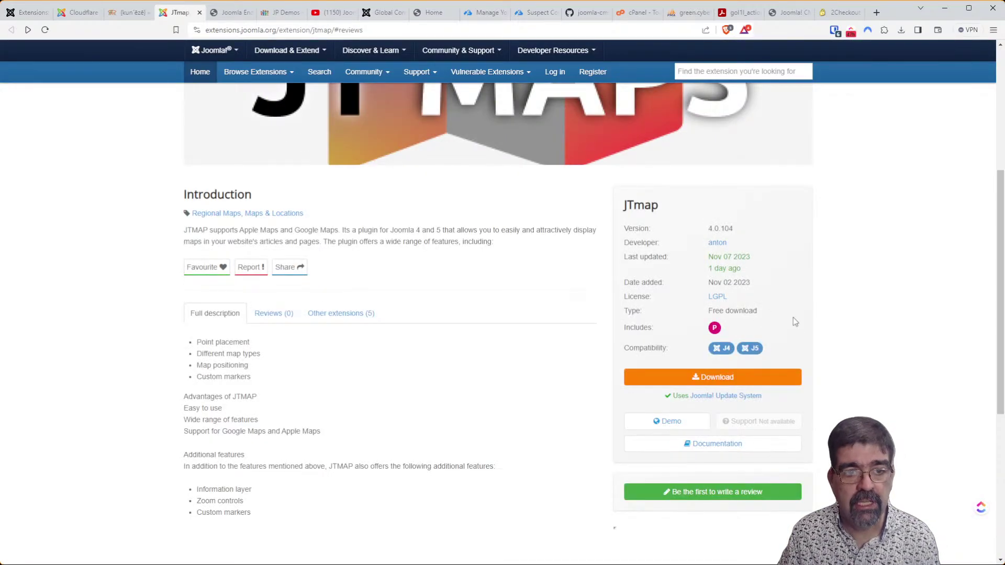
scroll(793, 319, "down", 2)
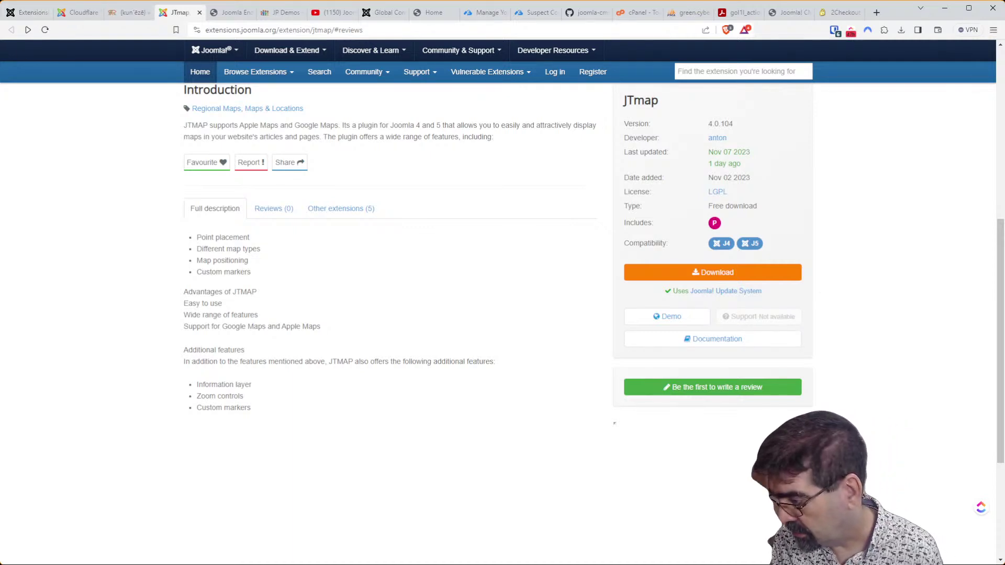
left_click(24, 15)
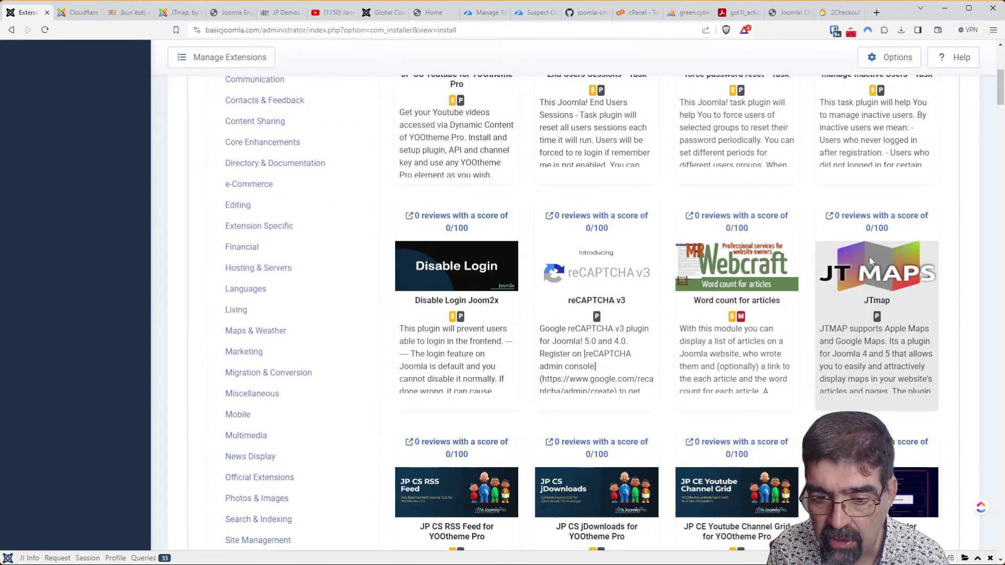
Scroll the Install from Web list down to ChronoMyAdmin and open it in a background tab.
scroll(808, 258, "down", 2)
scroll(809, 258, "down", 2)
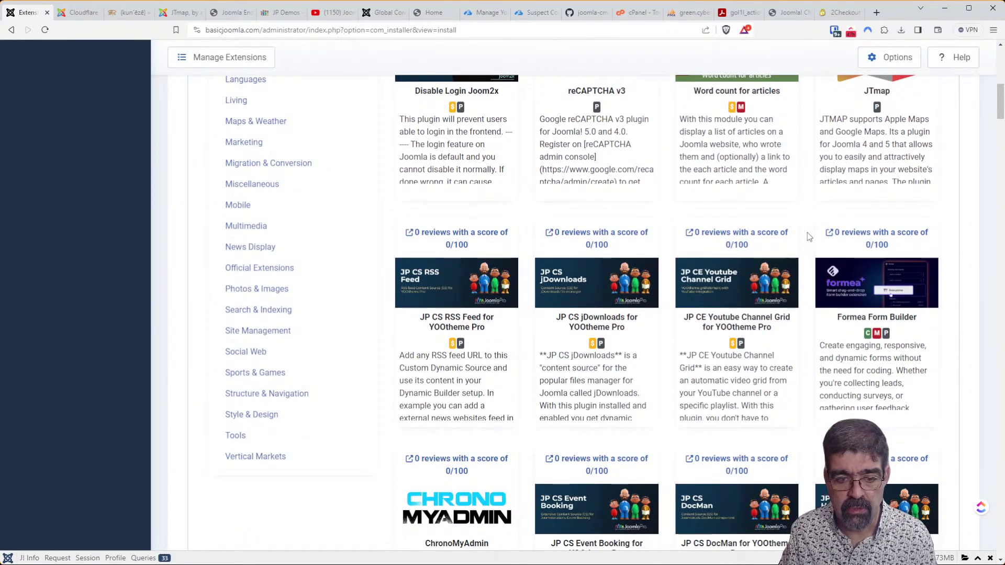
scroll(806, 234, "down", 1)
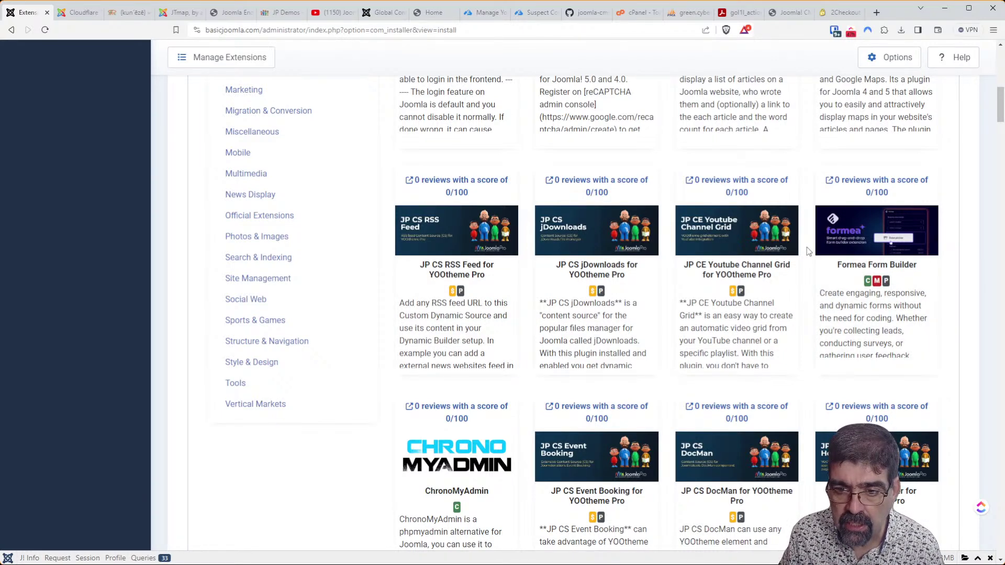
scroll(806, 246, "down", 2)
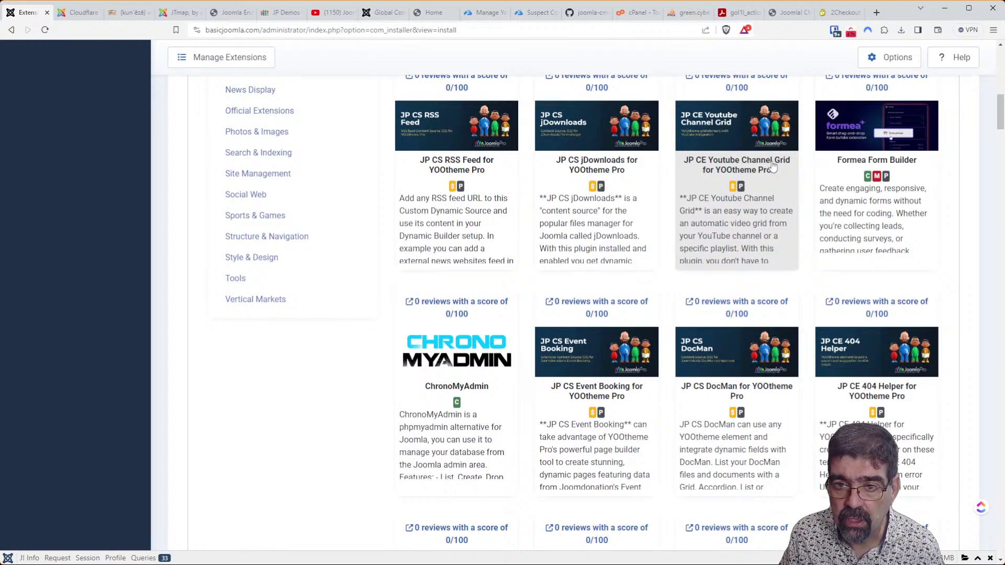
scroll(772, 166, "down", 2)
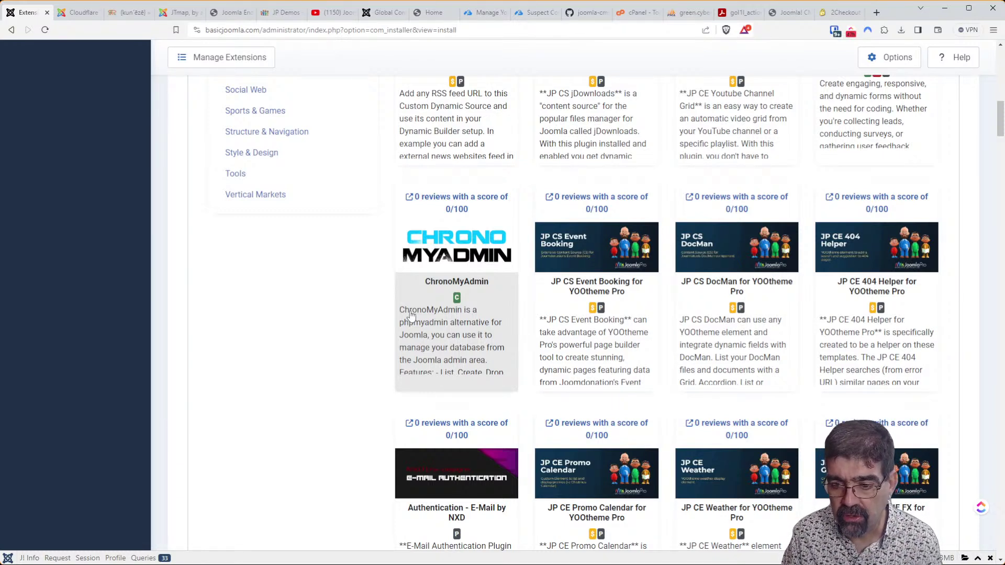
middle_click(478, 204)
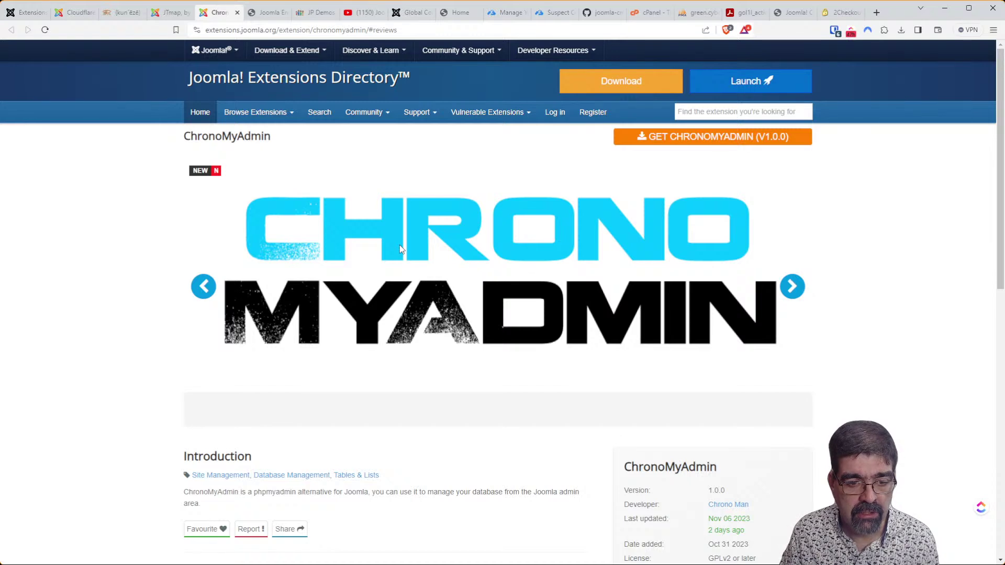
Review ChronoMyAdmin's details (version 1.0.0, free, J3–J5) and follow its Download link.
scroll(400, 248, "down", 2)
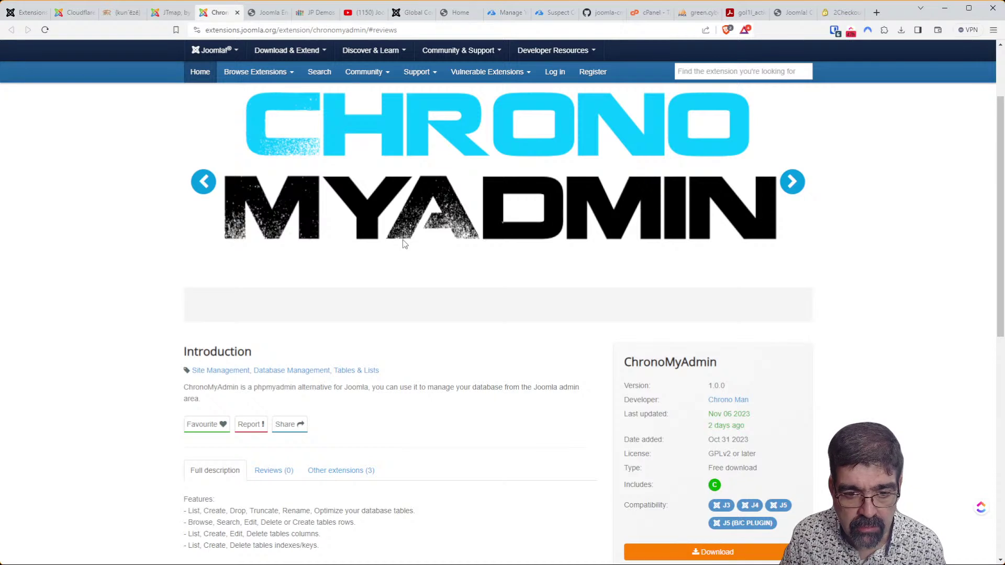
scroll(403, 242, "down", 3)
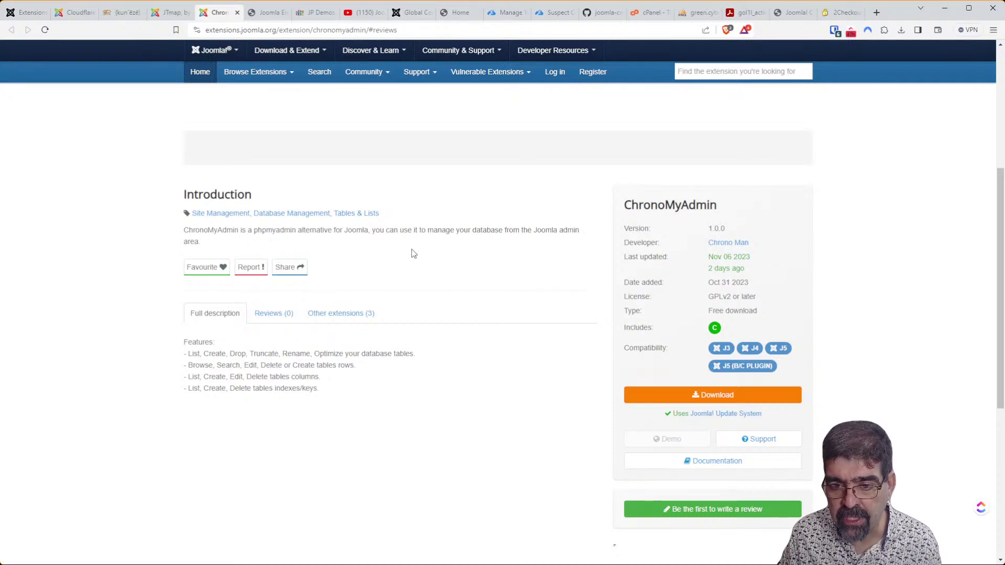
left_click(663, 396)
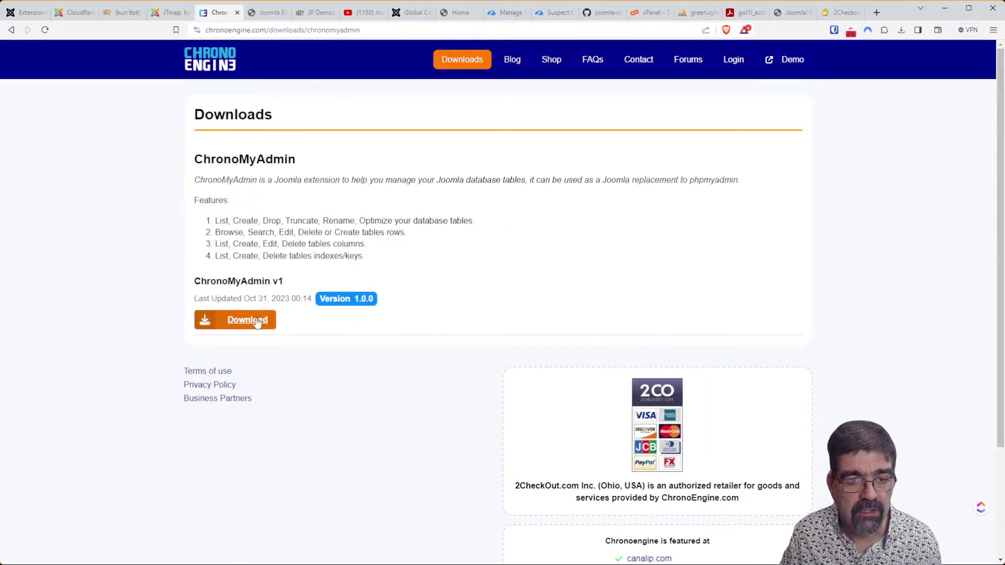
Download and save the ChronoMyAdmin v1 package, version 1.0.0, from ChronoEngine.
left_click(257, 320)
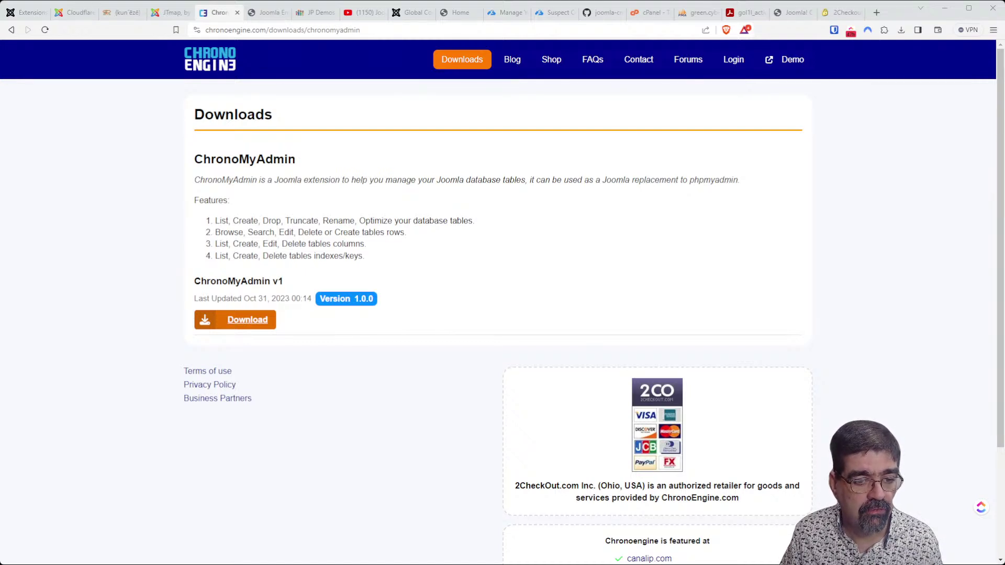
left_click(544, 544)
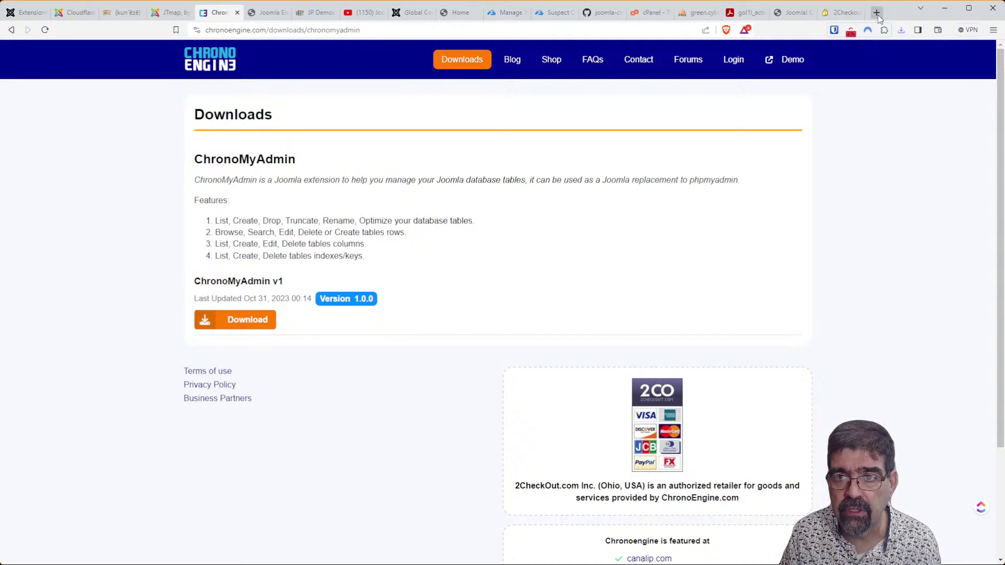
key("ctrl+t")
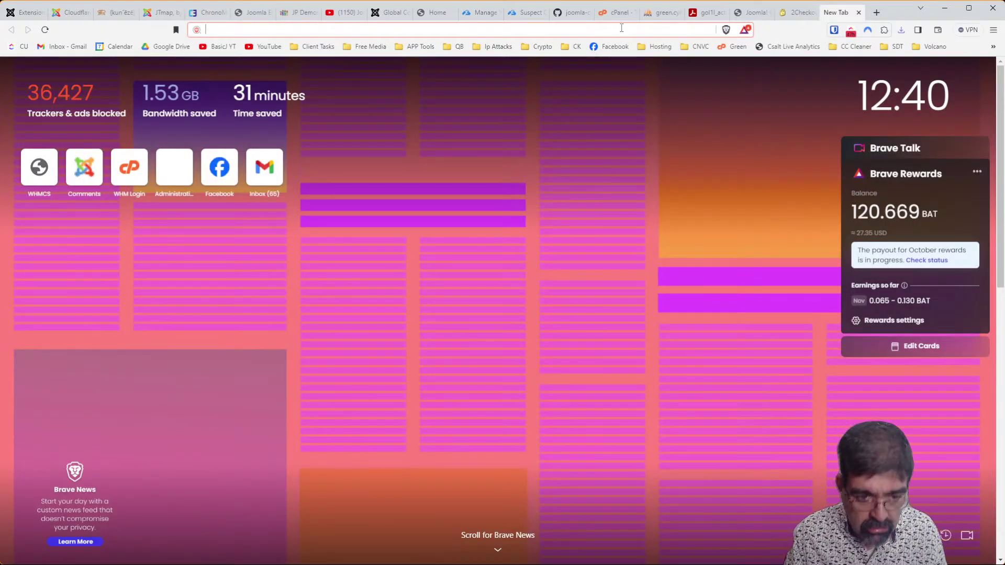
Log in to the j5core site administrator using the saved Bitwarden credentials.
type("j5")
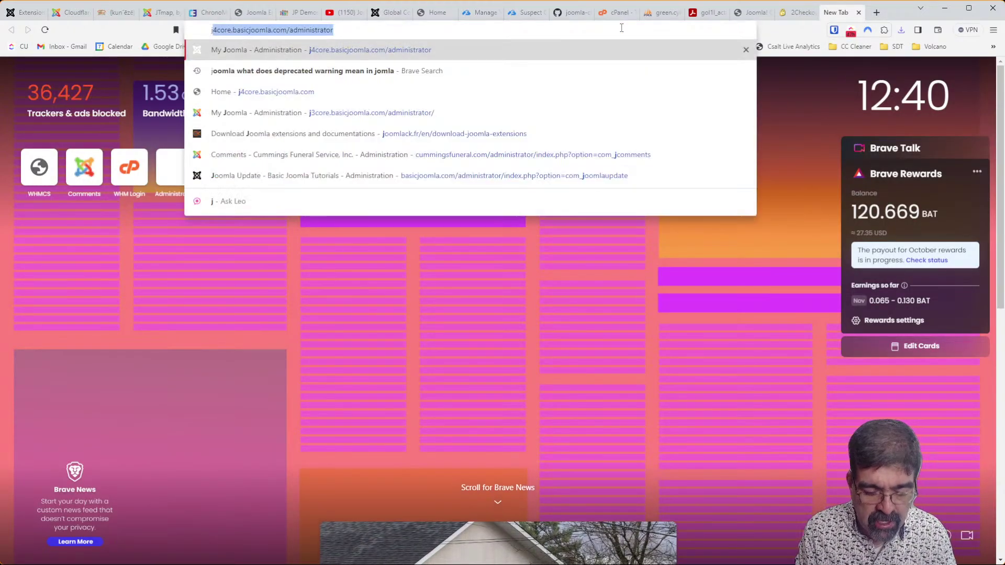
key("Return")
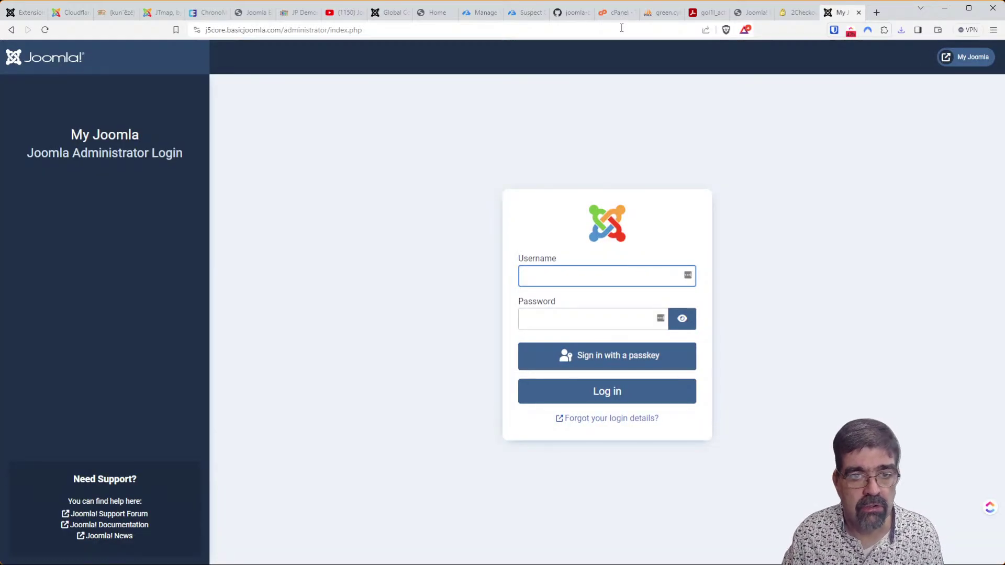
left_click(833, 30)
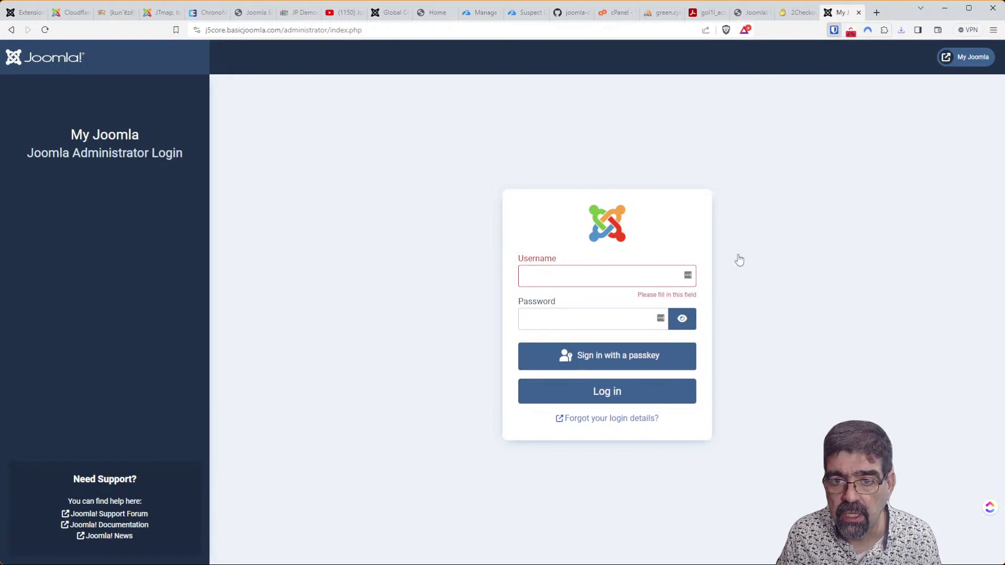
left_click(715, 220)
left_click(601, 400)
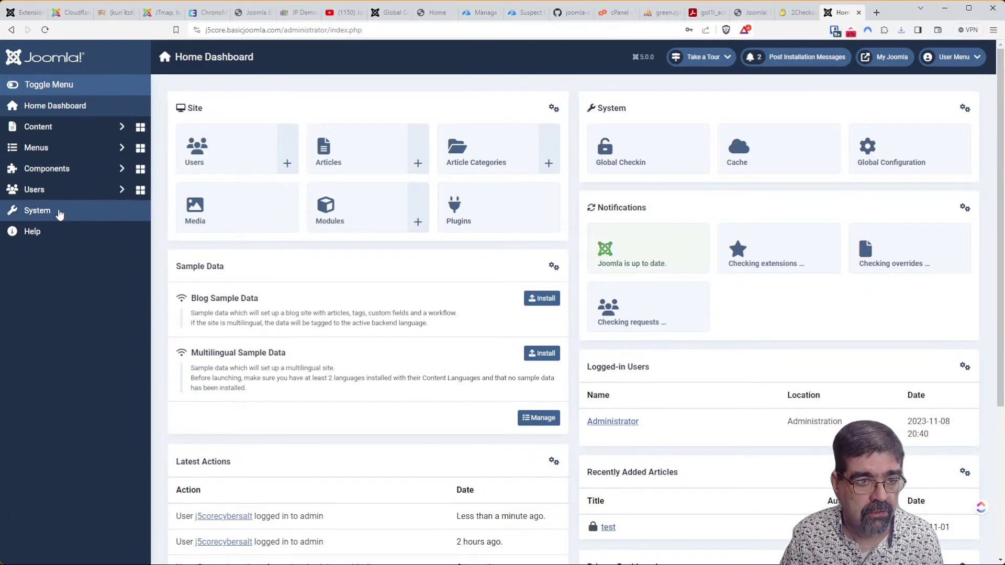
Install ChronoMyAdmin by uploading its zip package in System > Install > Extensions.
left_click(59, 214)
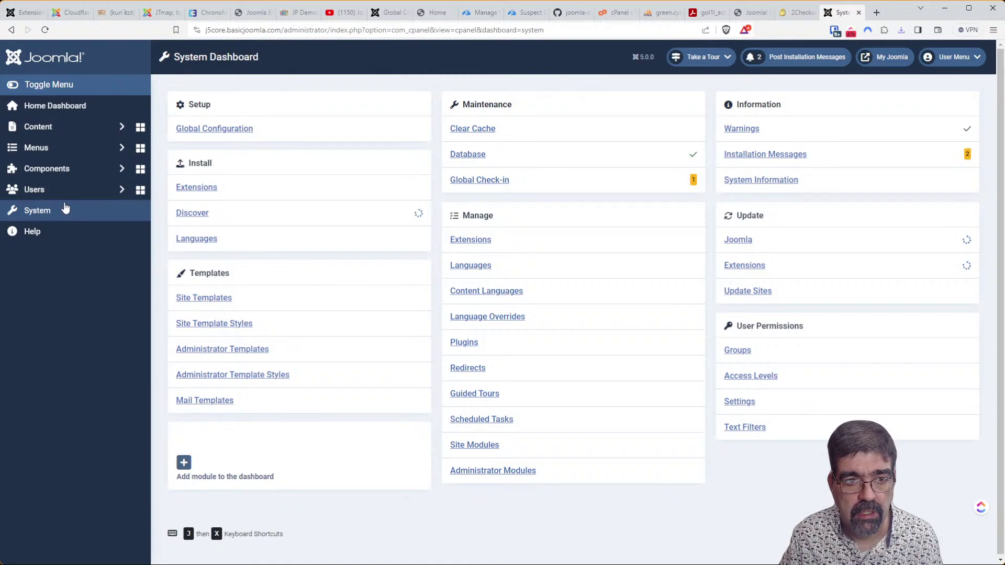
left_click(189, 189)
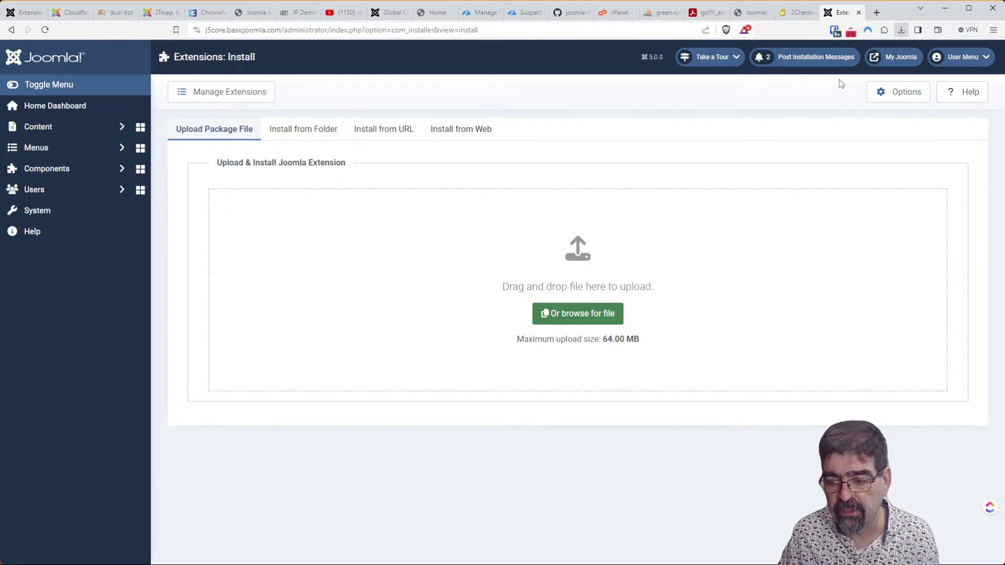
left_click_drag(841, 83, 530, 264)
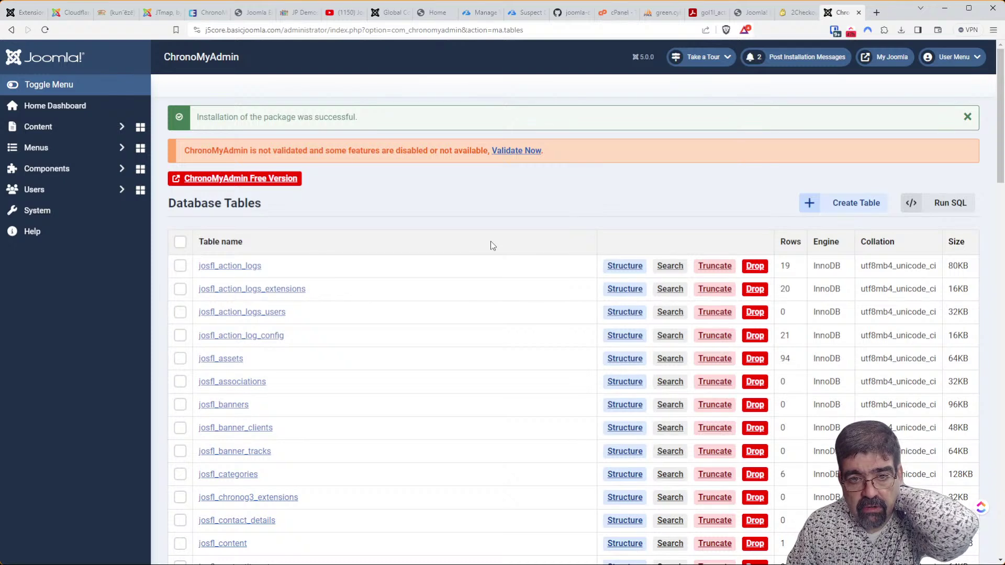
Attempt ChronoMyAdmin validation with an empty key, then open the validation purchase shop.
left_click(273, 180)
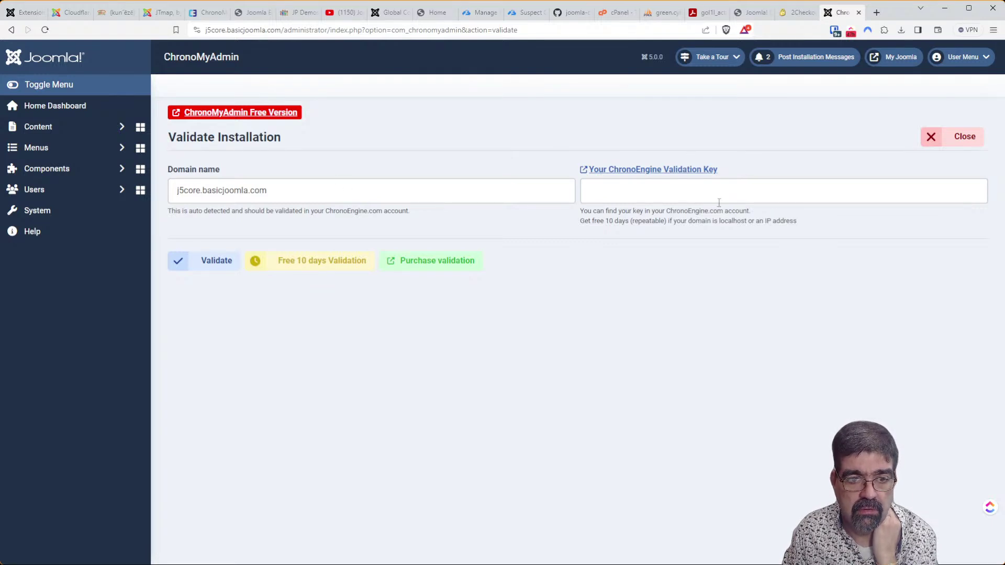
left_click(181, 265)
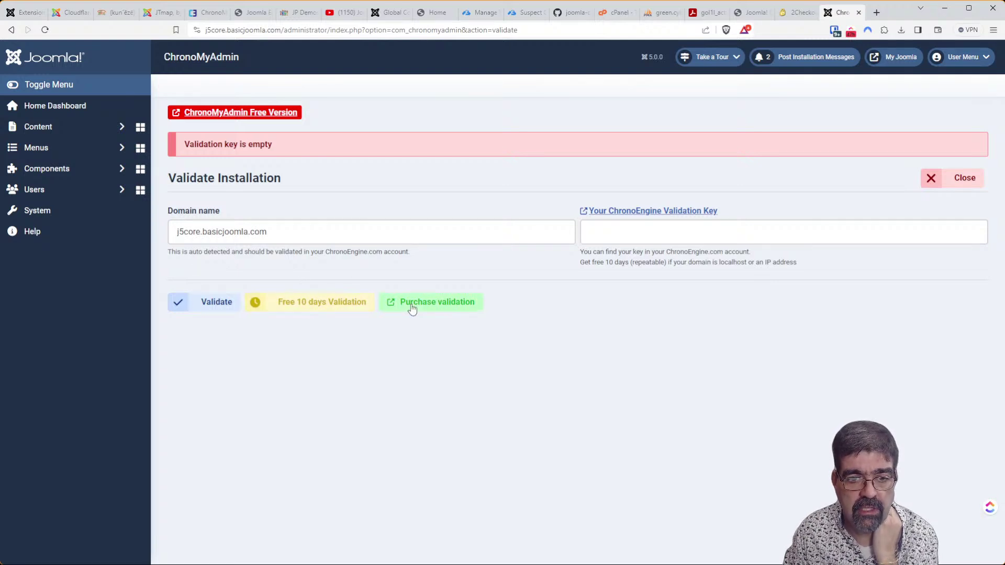
left_click(418, 309)
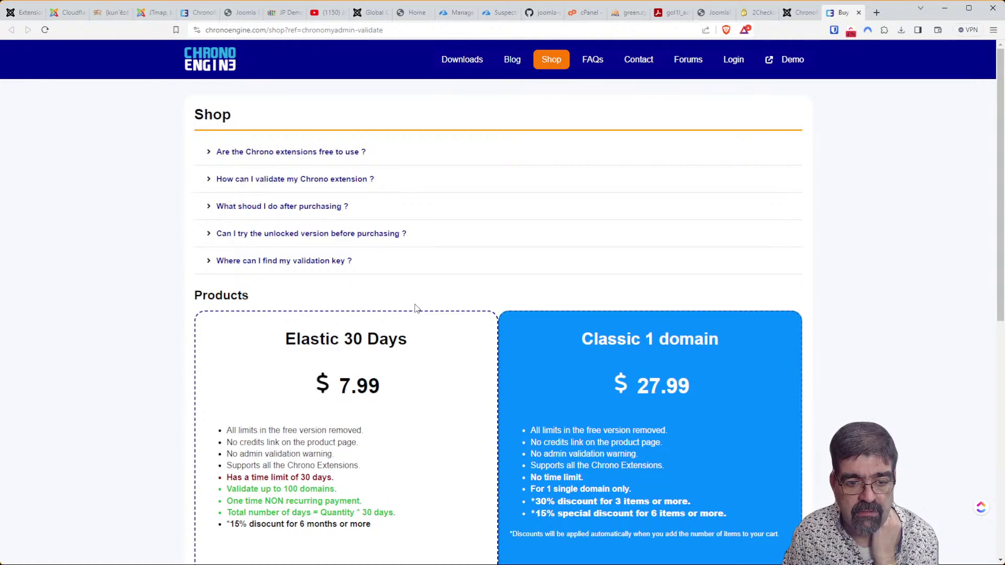
Review the Elastic 30 Days ($7.99) and Classic 1 domain ($27.99) plans, then return to JTmap.
scroll(414, 310, "down", 2)
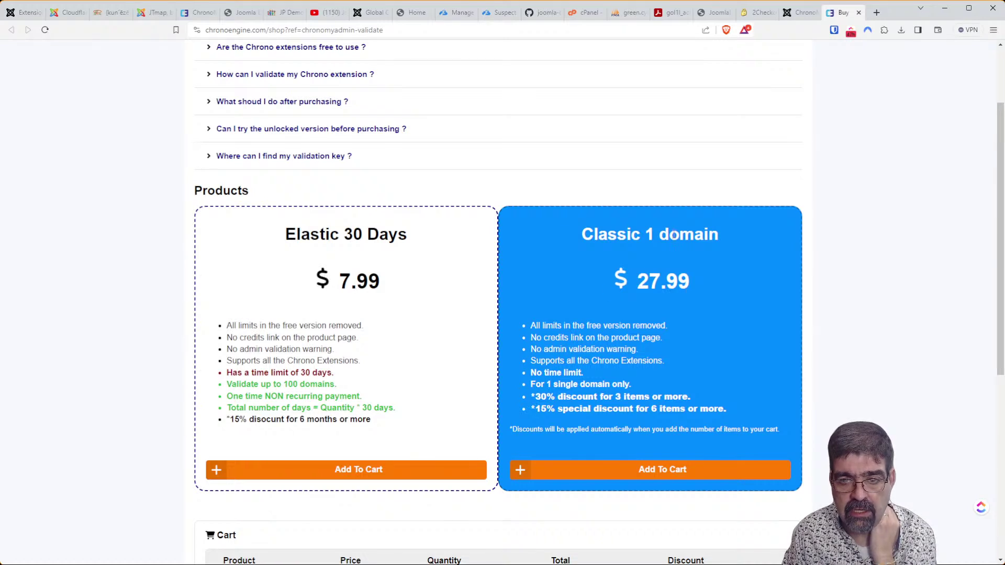
scroll(674, 234, "down", 3)
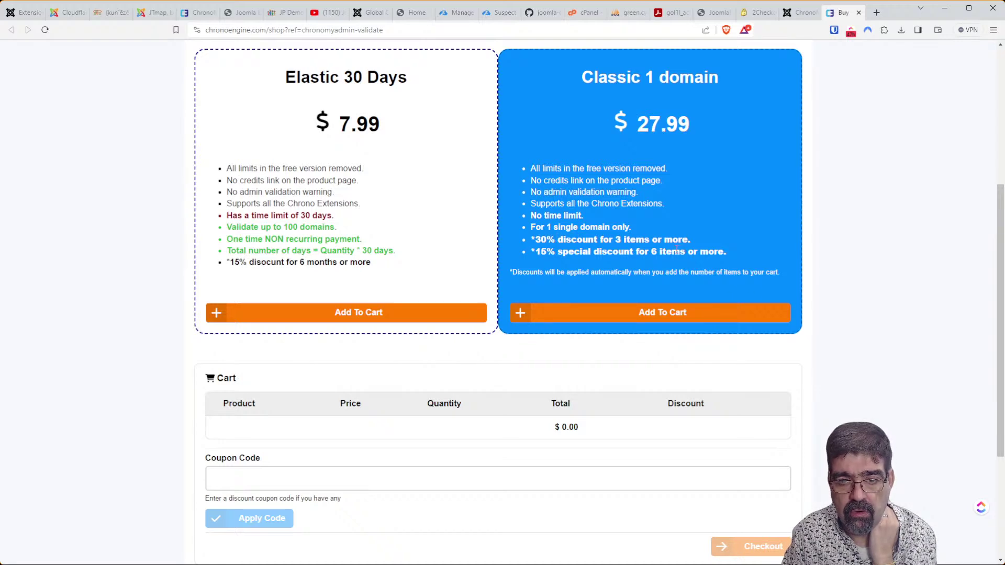
scroll(633, 299, "up", 4)
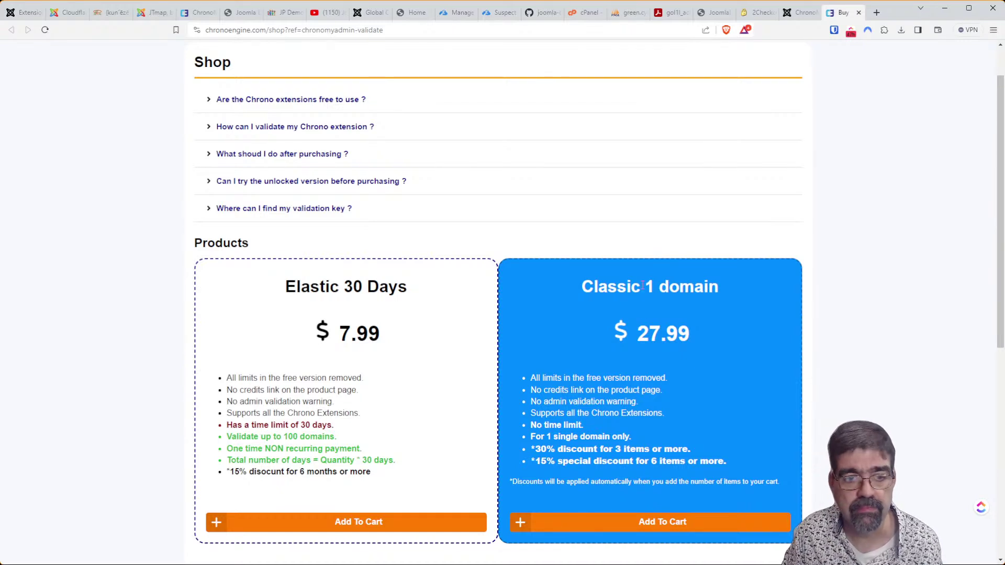
scroll(642, 286, "up", 1)
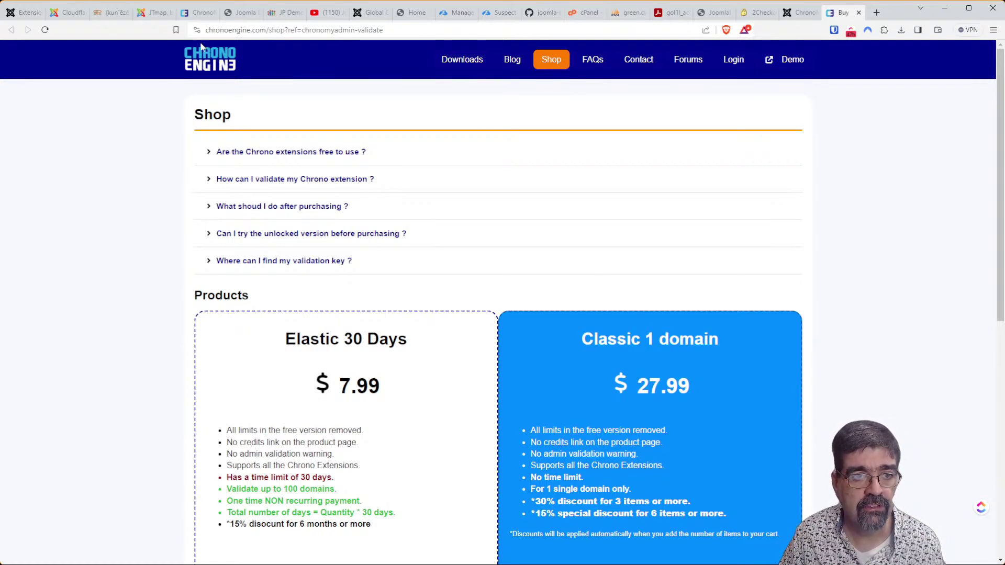
left_click(149, 18)
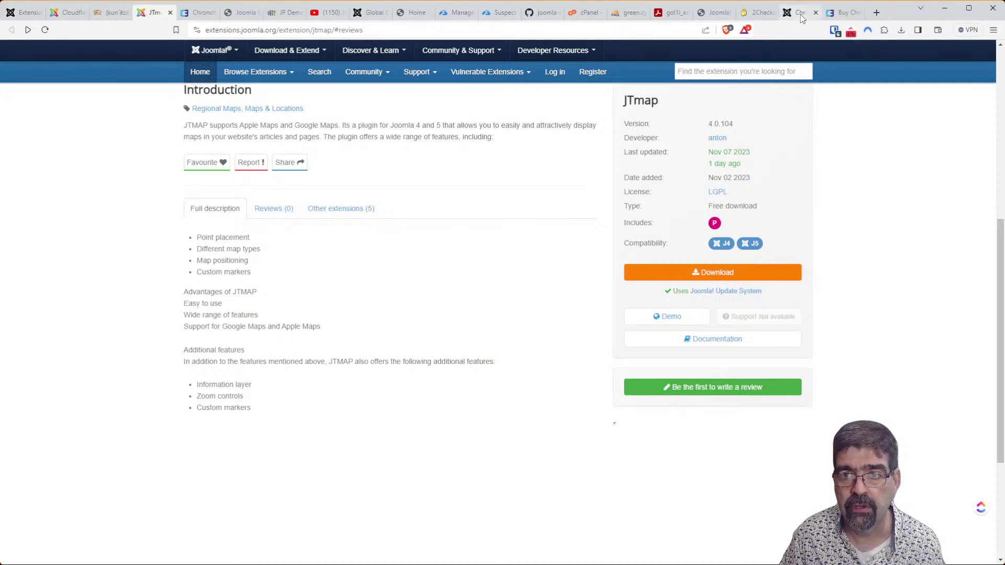
Open ChronoMyAdmin from Components and browse the josfl_action_logs table.
left_click(801, 16)
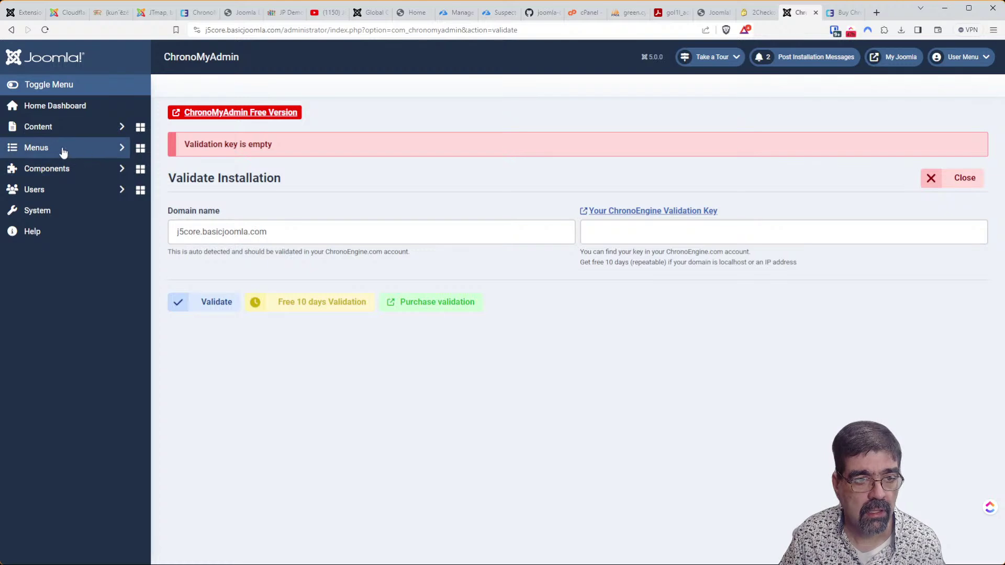
left_click(63, 171)
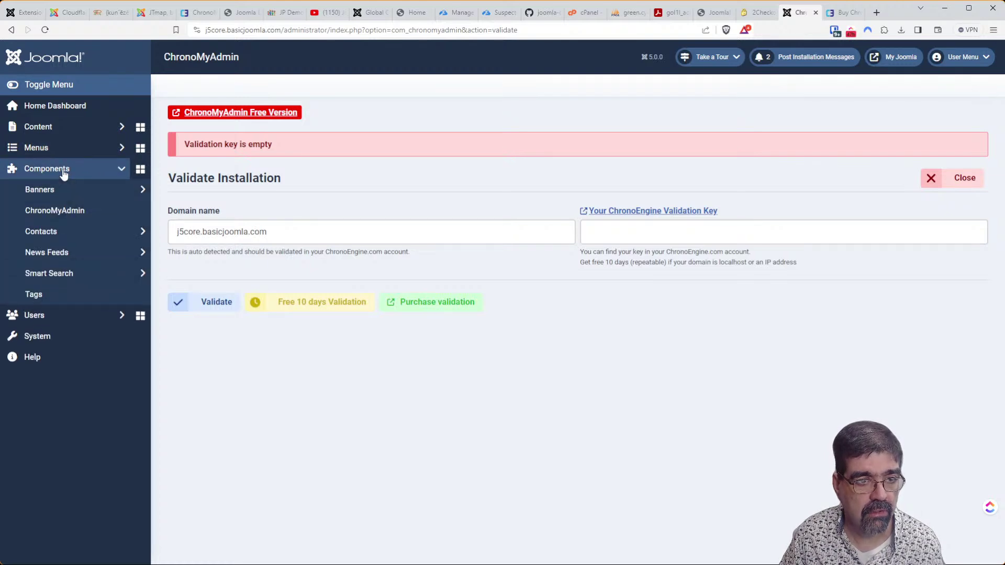
left_click(64, 211)
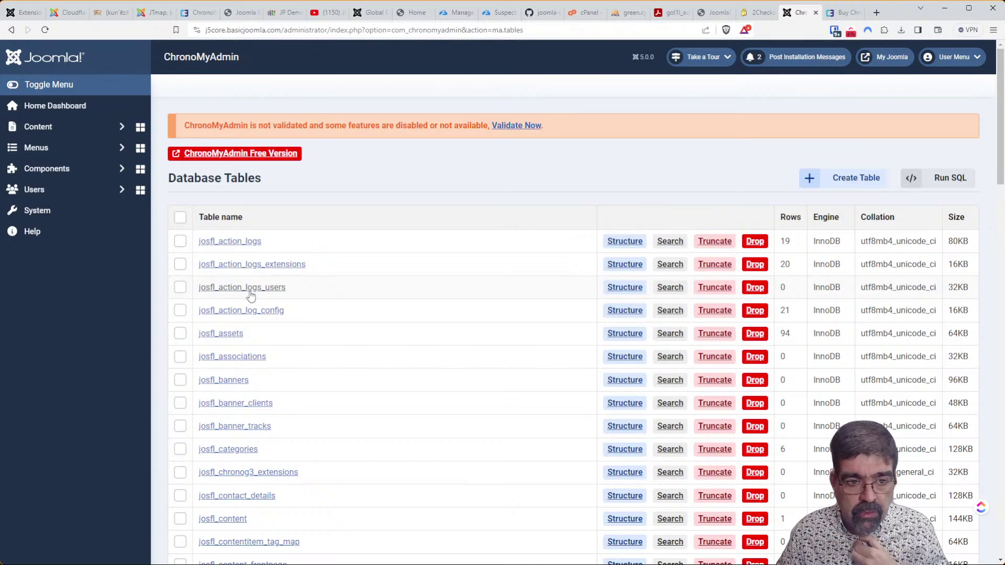
left_click(239, 241)
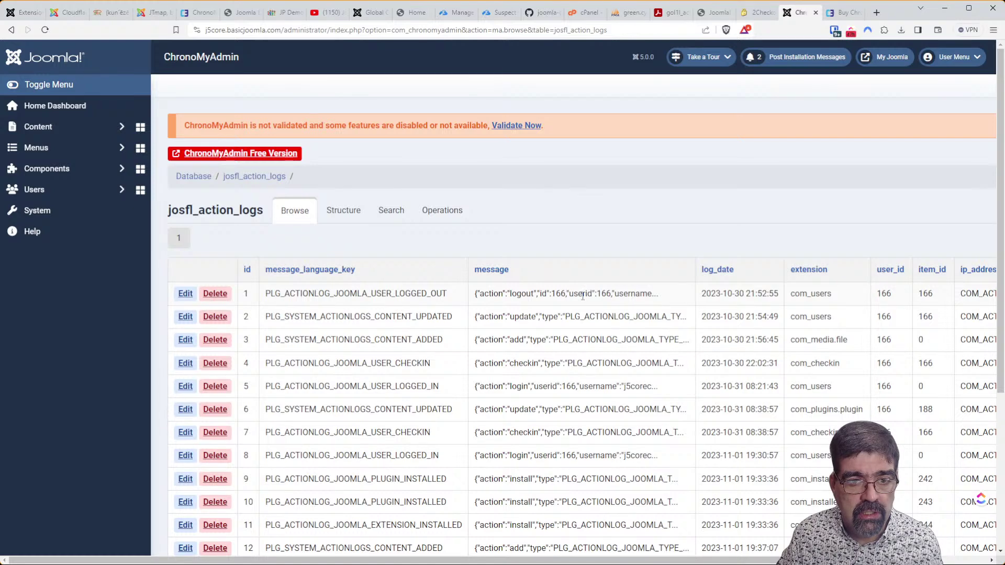
Check josfl_action_logs' Structure, Search and Operations views, then go back to its rows.
scroll(582, 296, "down", 5)
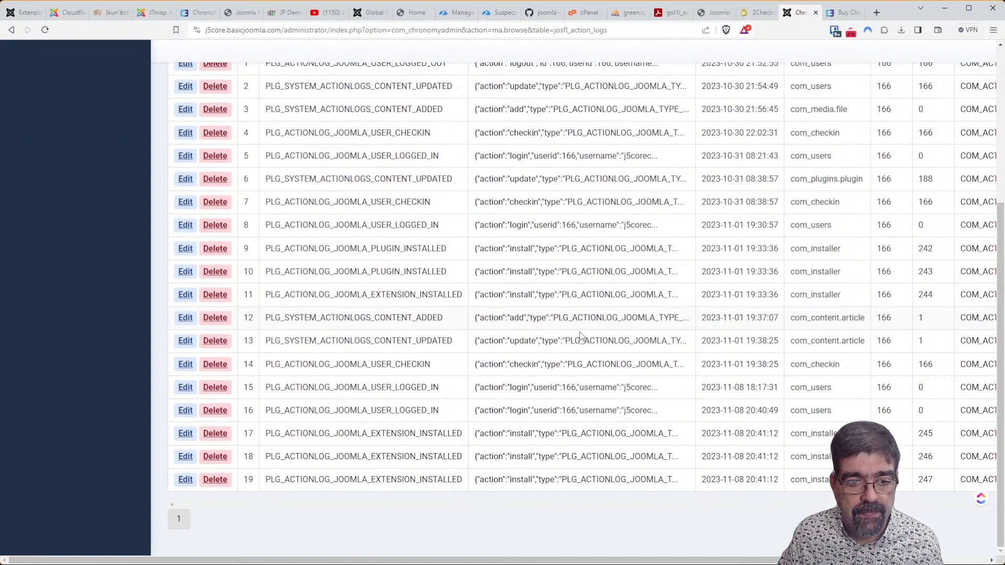
scroll(521, 281, "up", 5)
left_click(349, 211)
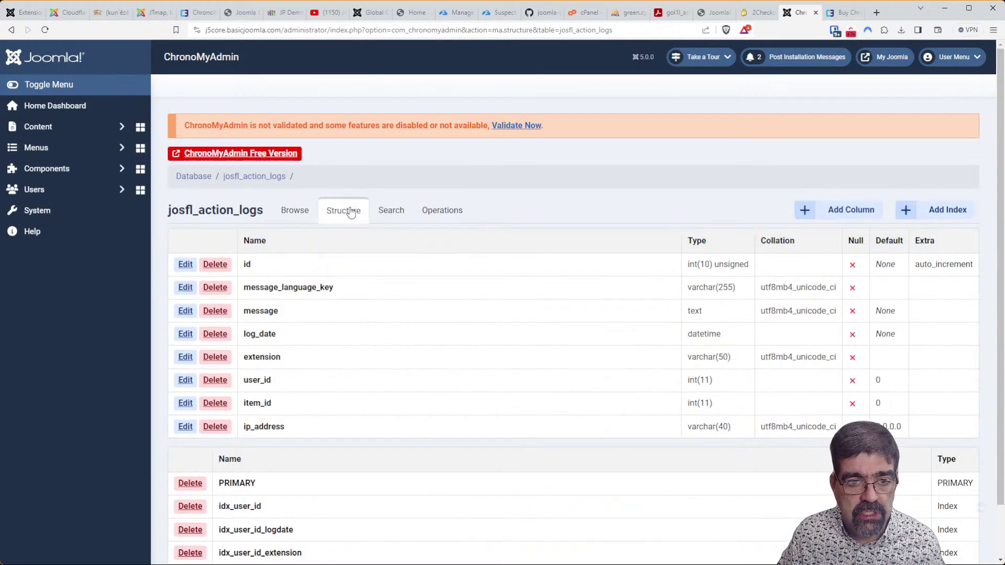
left_click(388, 222)
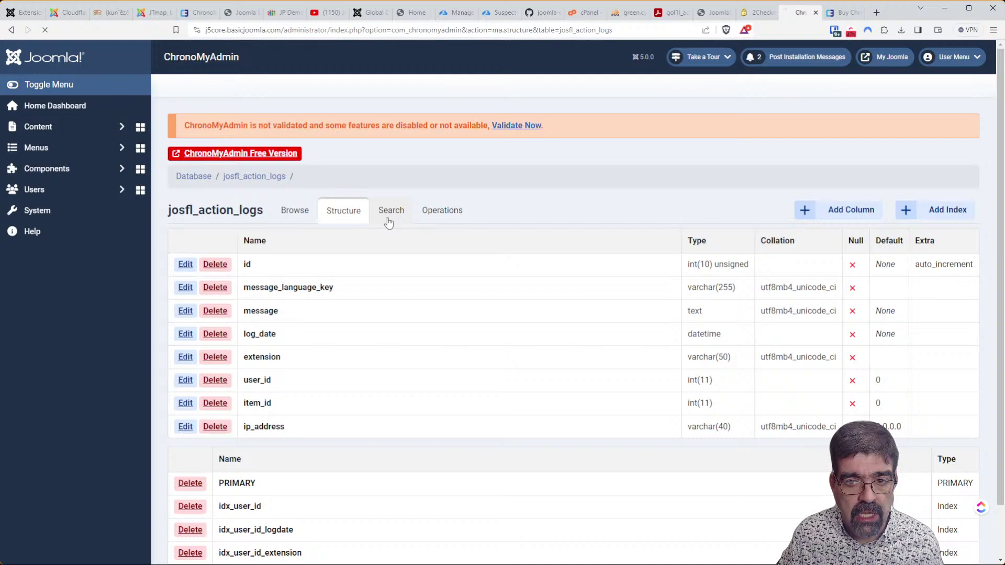
left_click(443, 220)
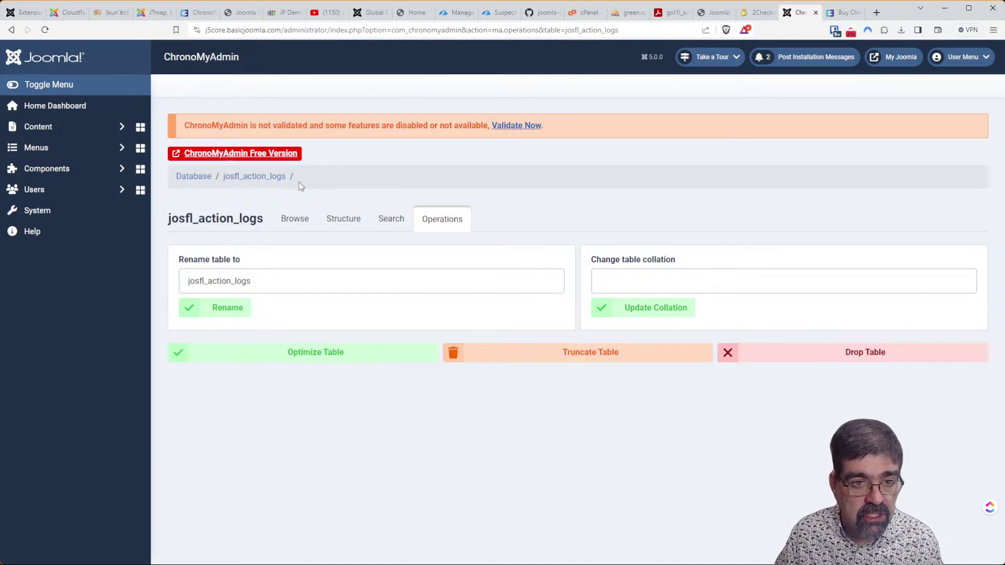
left_click(308, 224)
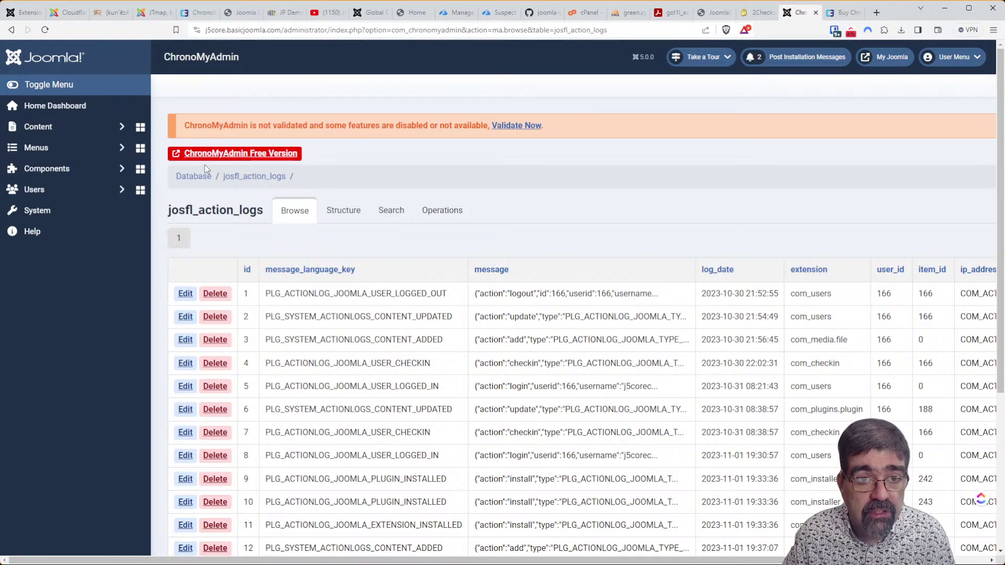
Return to the full database table list, then open ChronoMyAdmin validation and its purchase shop.
left_click(208, 178)
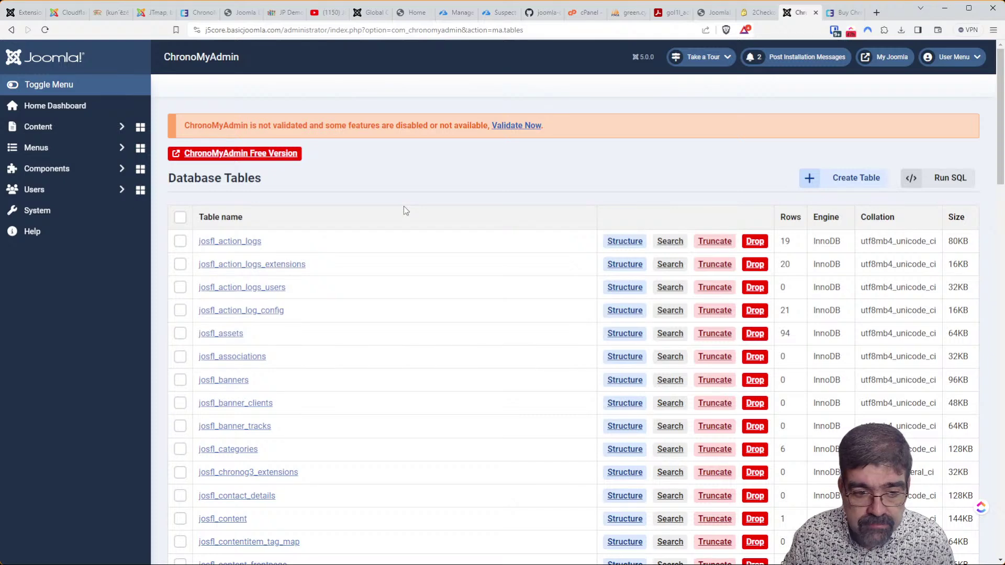
scroll(404, 206, "down", 5)
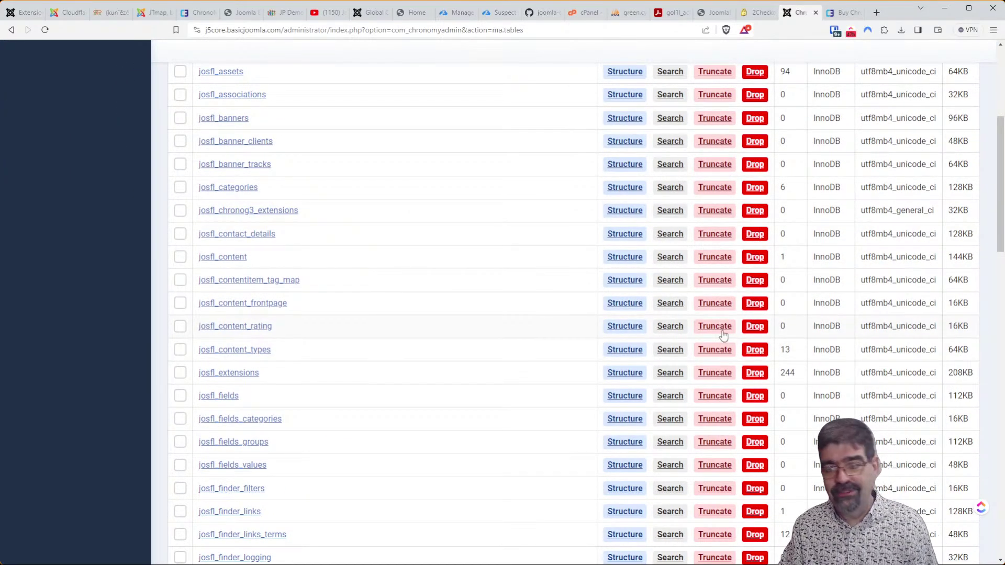
scroll(538, 156, "up", 5)
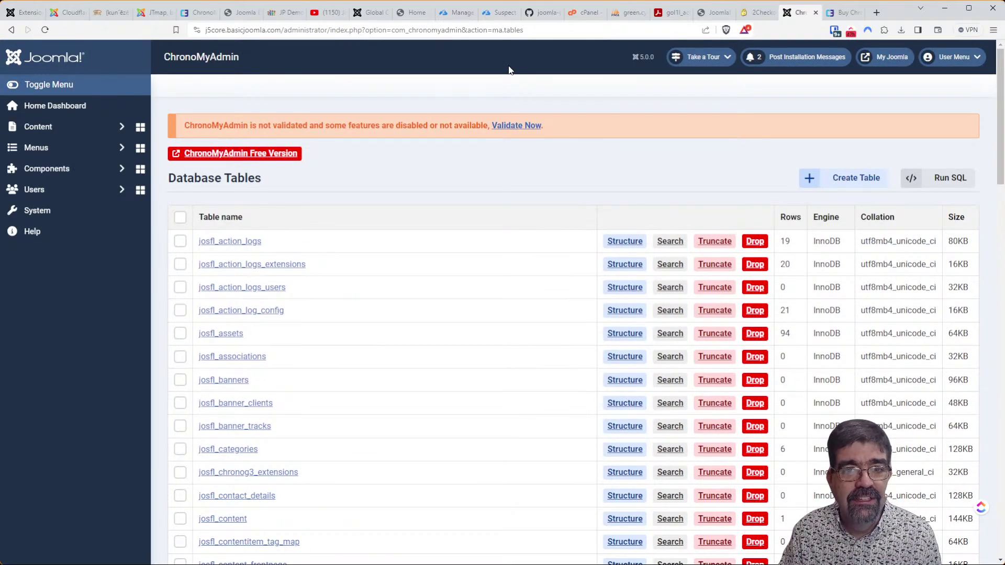
left_click(521, 126)
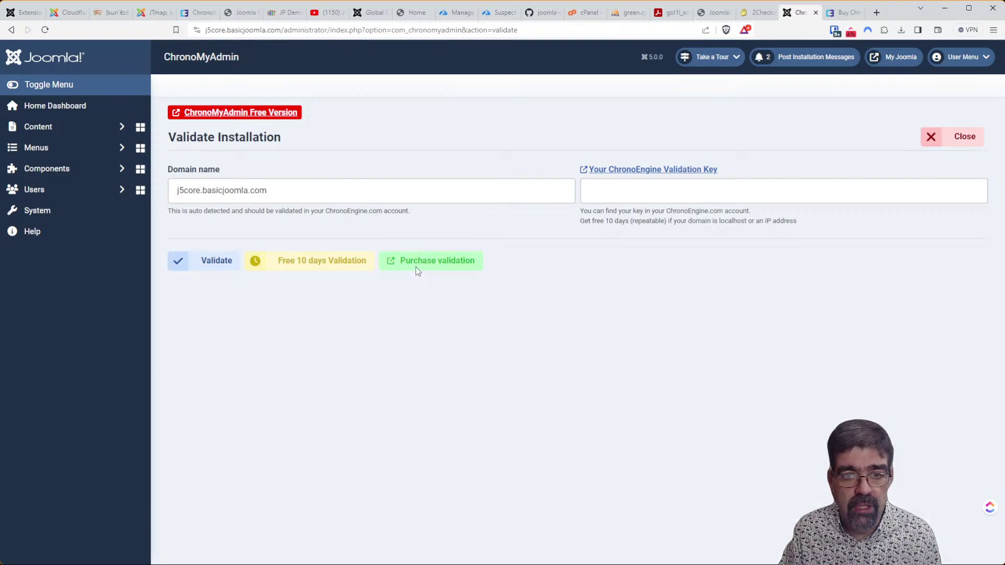
left_click(416, 266)
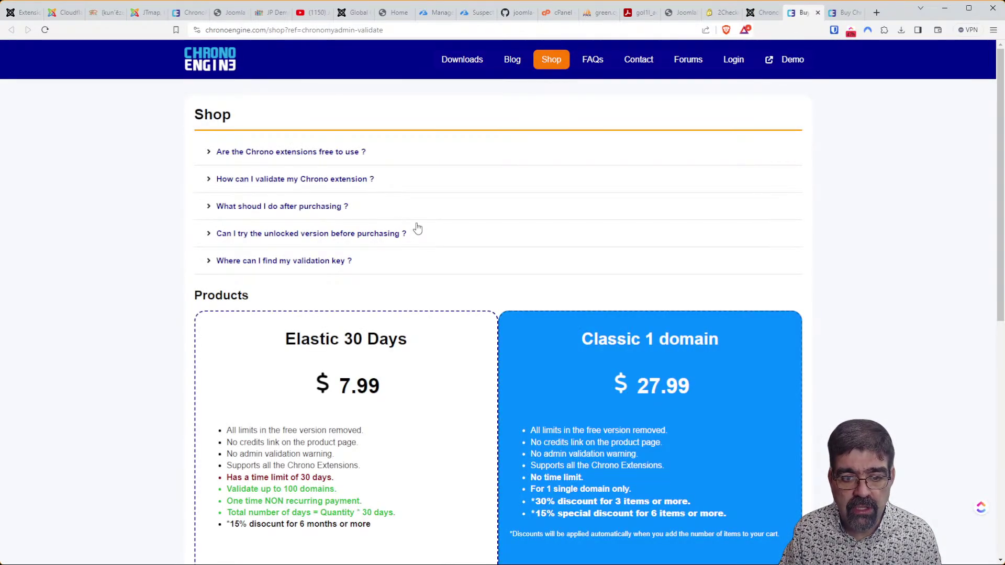
Review the Elastic 30 Days plan ($7.99) and its 100-domain limit in the shop.
scroll(417, 228, "down", 4)
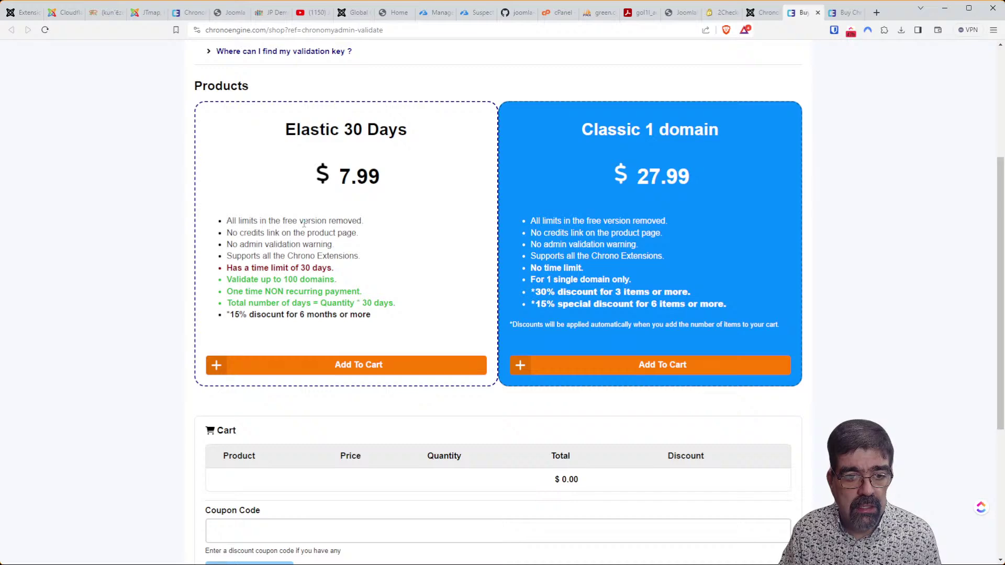
scroll(304, 224, "up", 4)
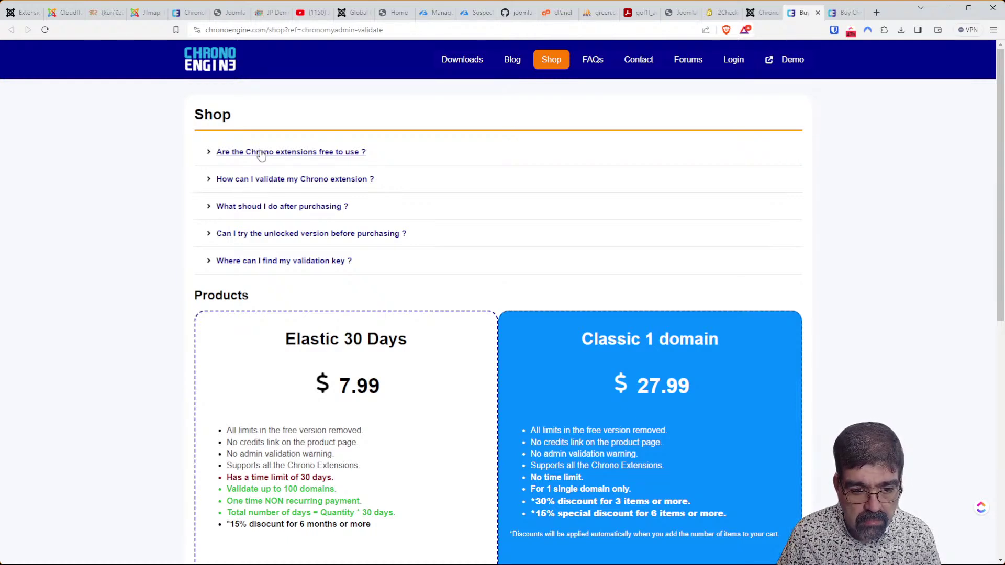
scroll(261, 152, "down", 2)
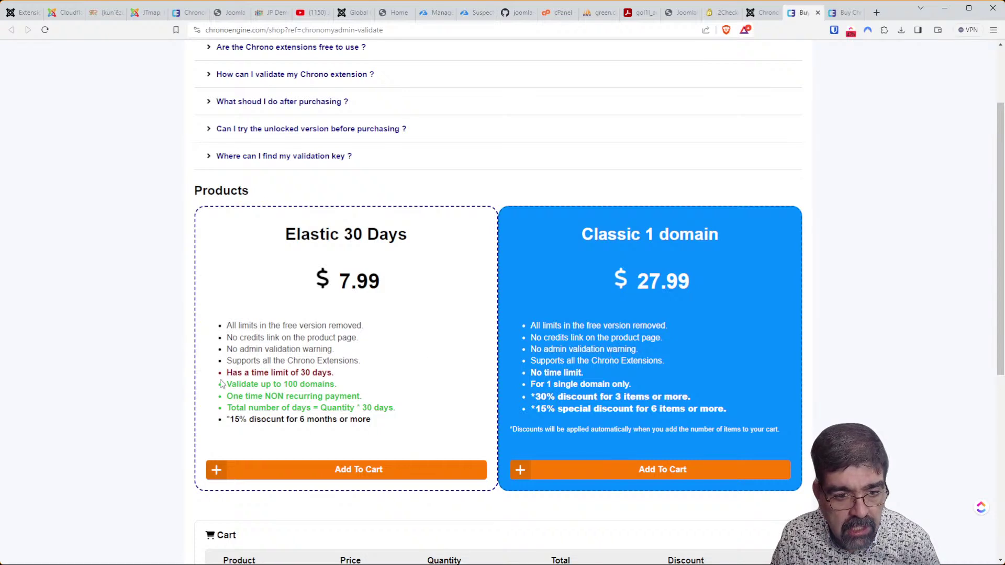
left_click_drag(226, 384, 341, 387)
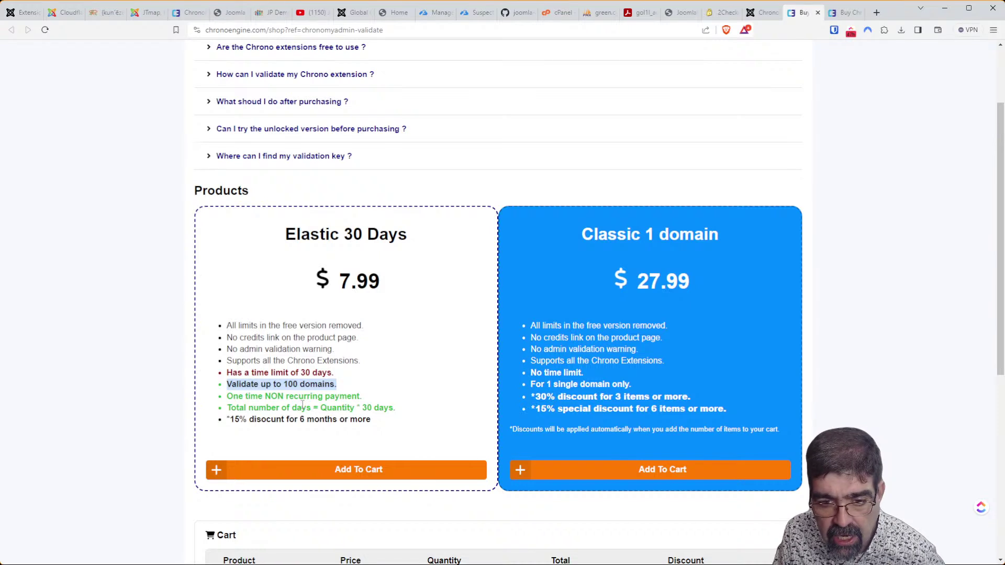
left_click(581, 360)
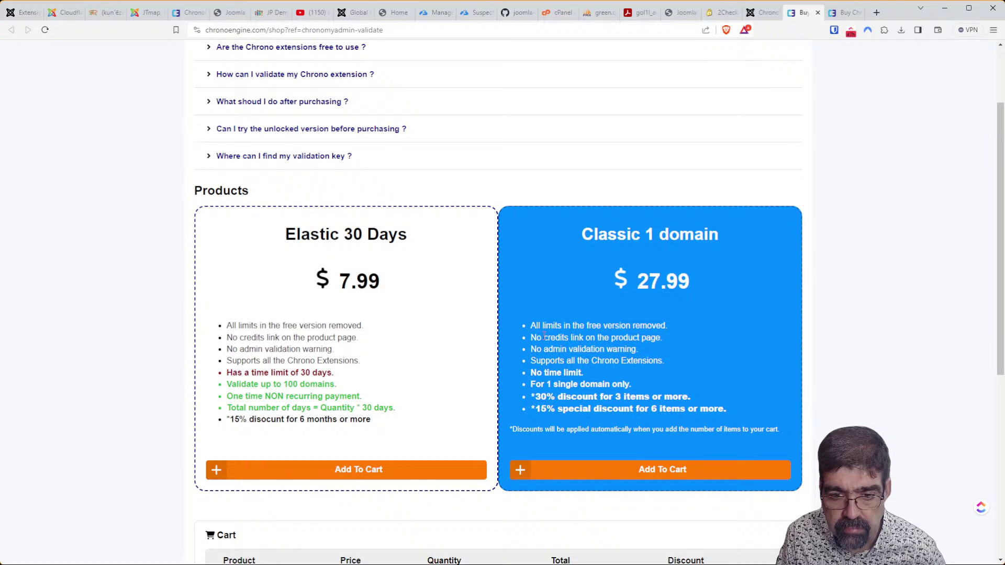
Check the Classic plan's single-domain limit ($27.99), then return to the Joomla install tab.
left_click_drag(531, 385, 638, 387)
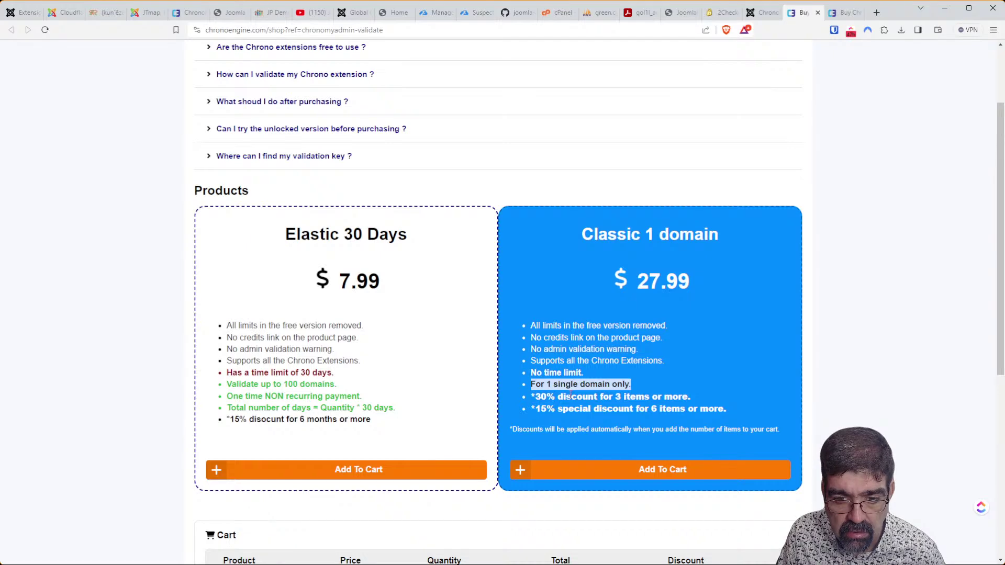
scroll(569, 396, "down", 4)
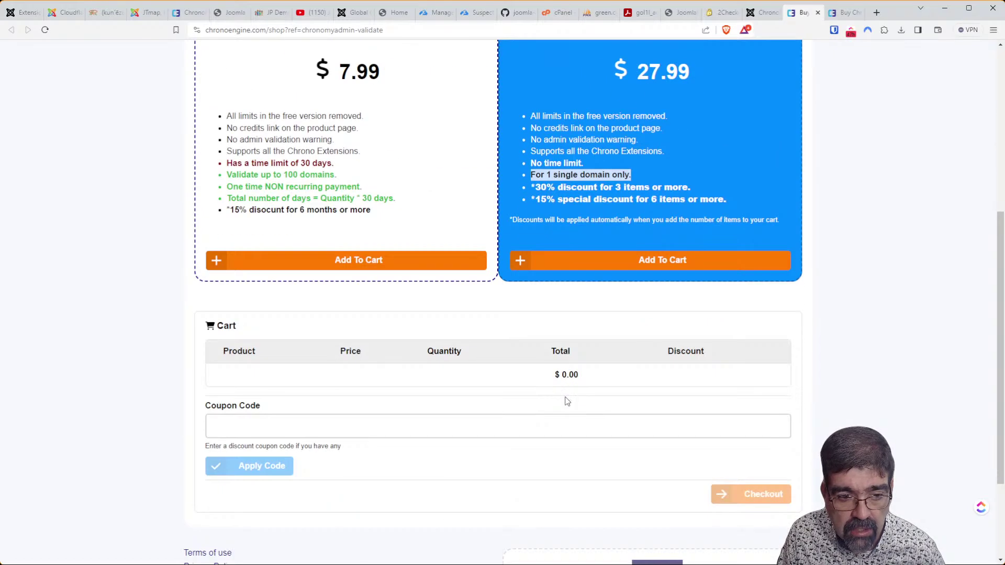
scroll(565, 399, "up", 6)
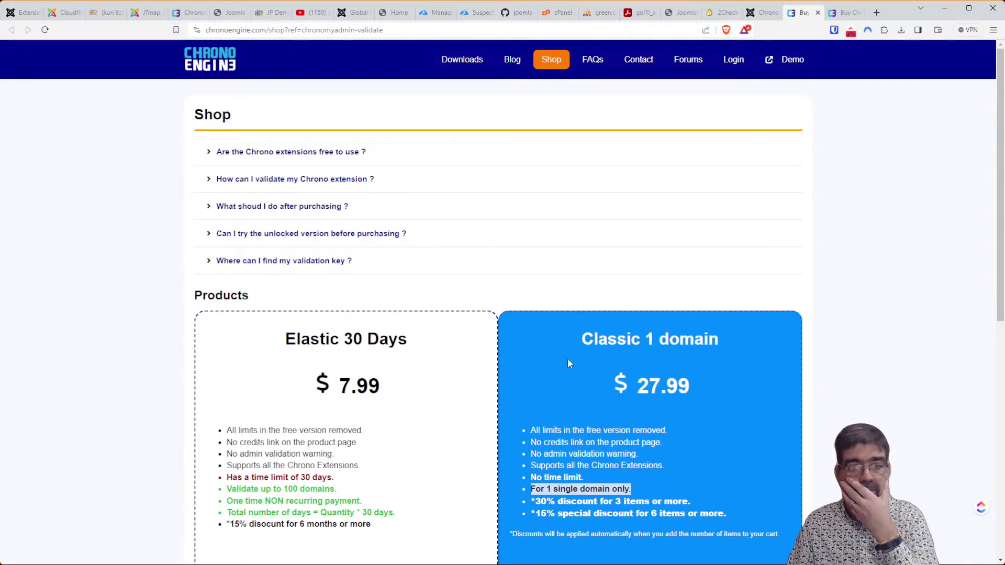
left_click(20, 13)
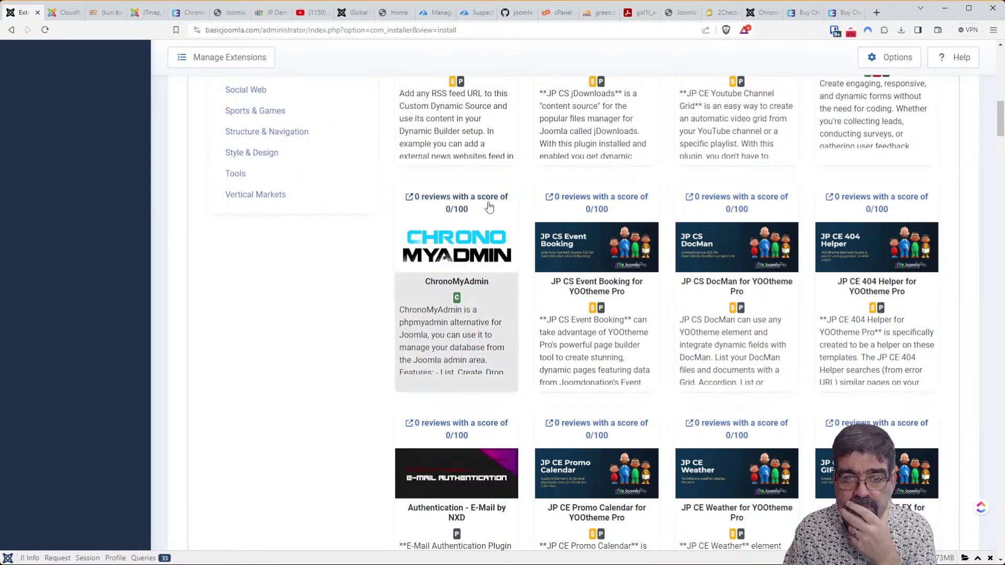
scroll(482, 222, "down", 2)
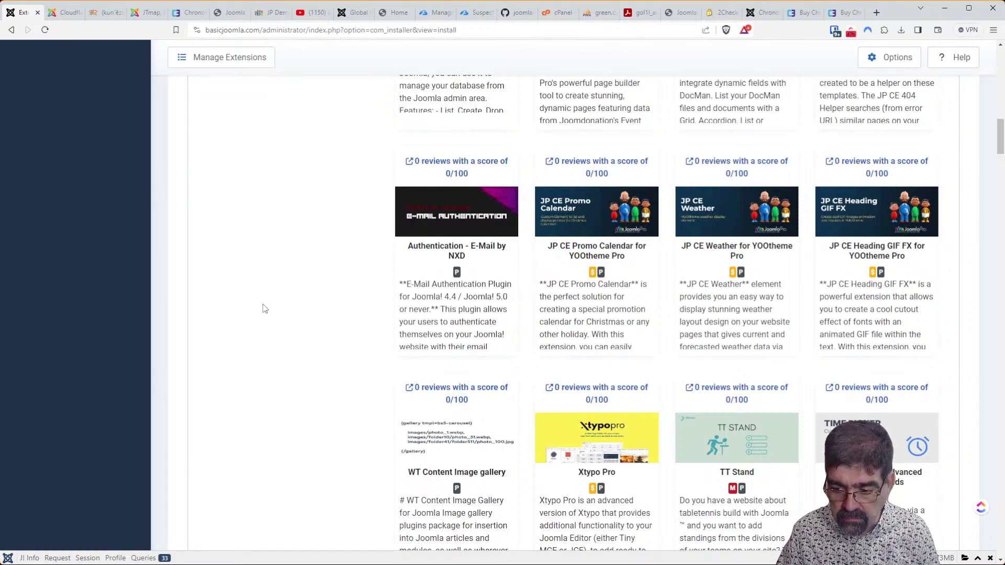
scroll(263, 303, "down", 3)
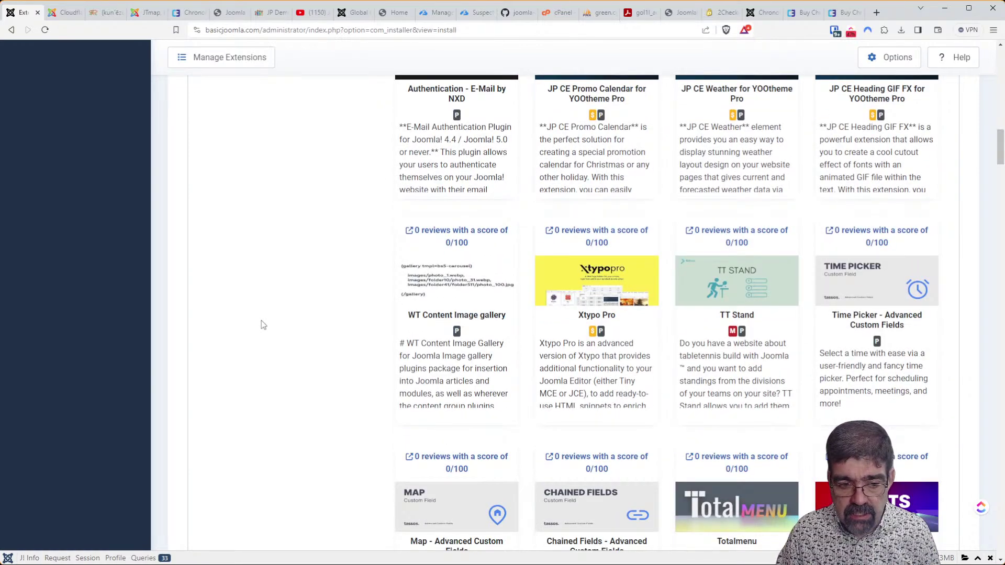
scroll(263, 324, "up", 6)
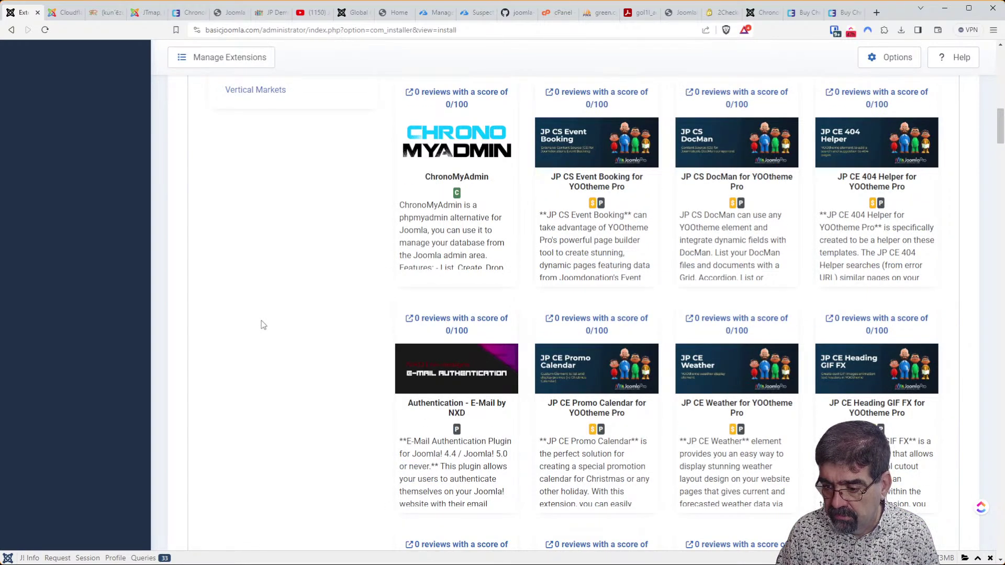
scroll(263, 325, "up", 10)
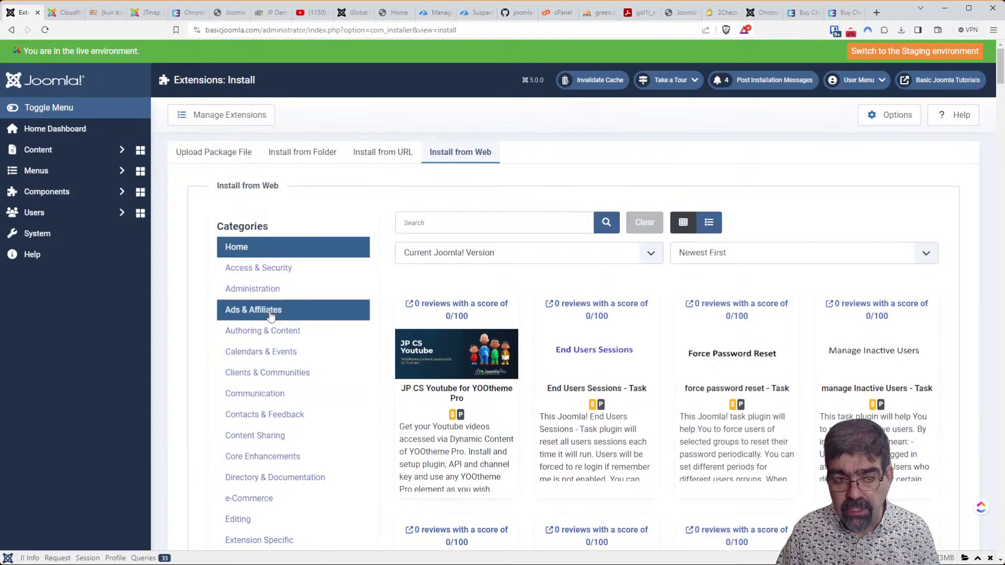